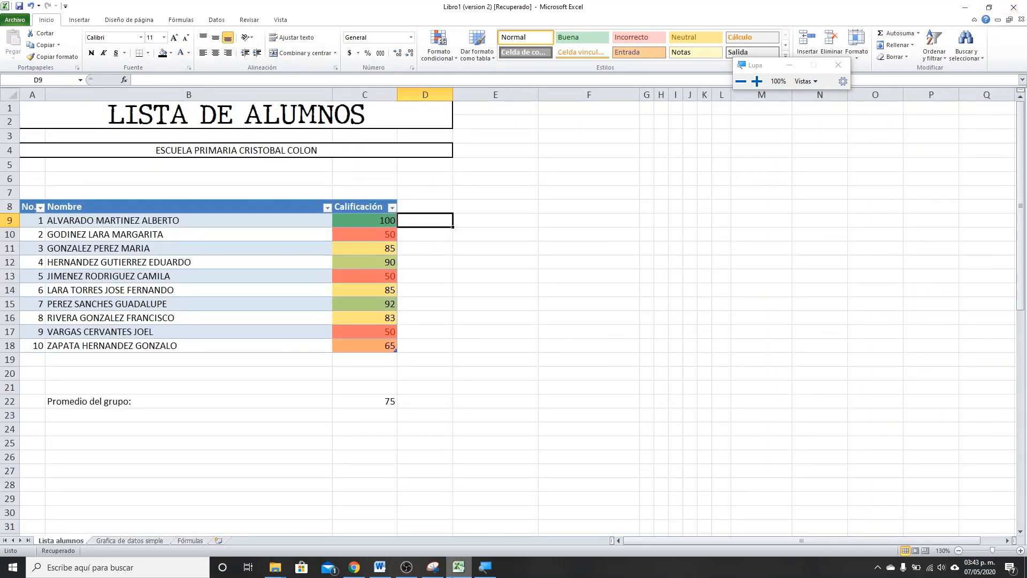
- Open a new blank Excel workbook in its own window
right_click(459, 567)
click(436, 509)
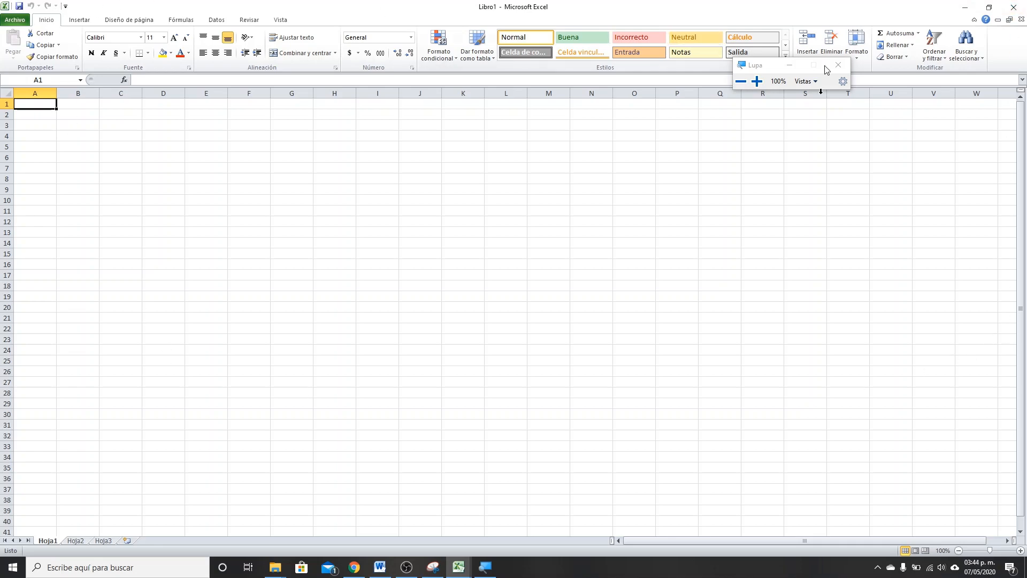
- Magnify the screen to 200% and look at the commands available for the Hoja1 sheet
click(757, 82)
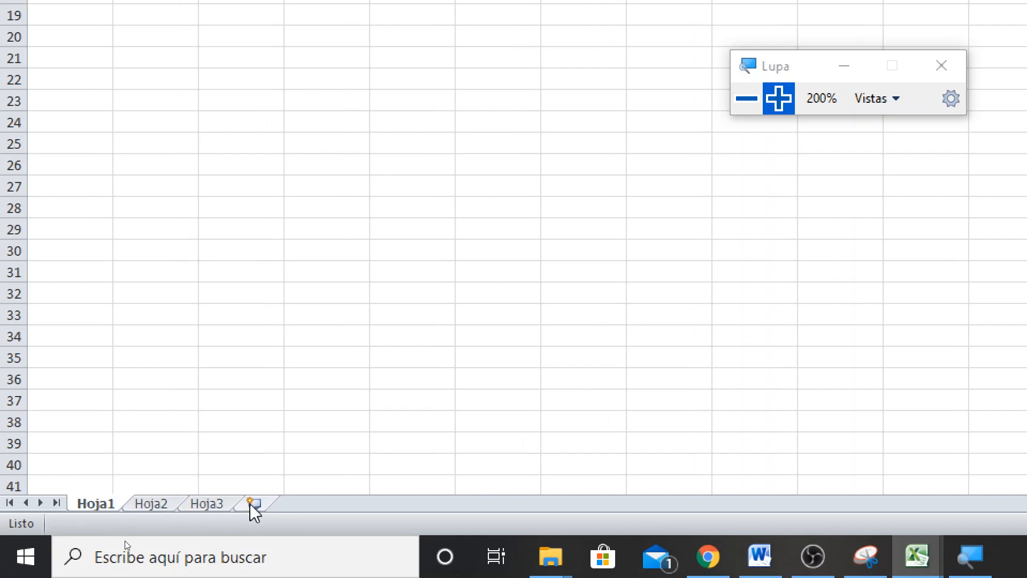
right_click(93, 506)
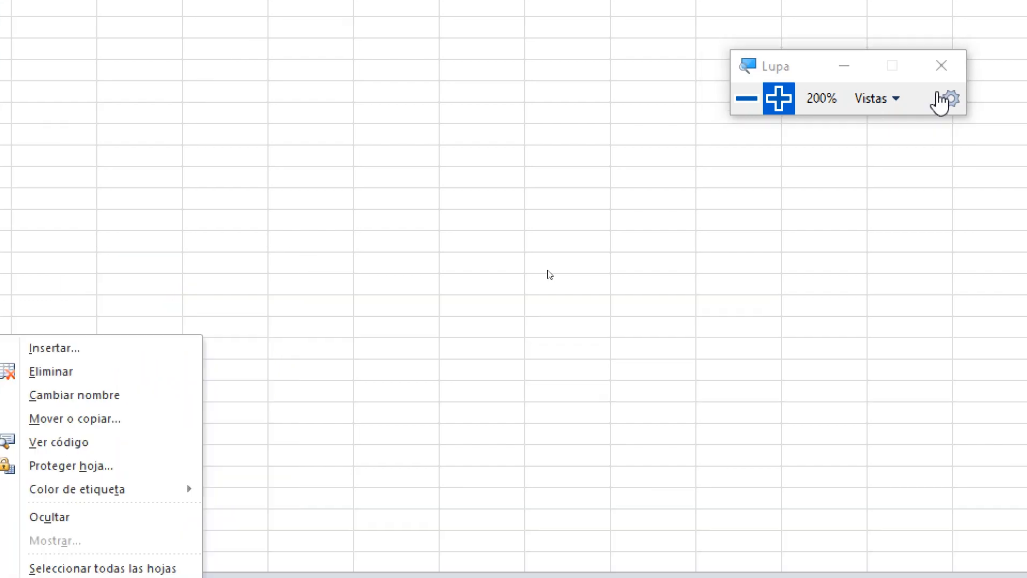
click(747, 107)
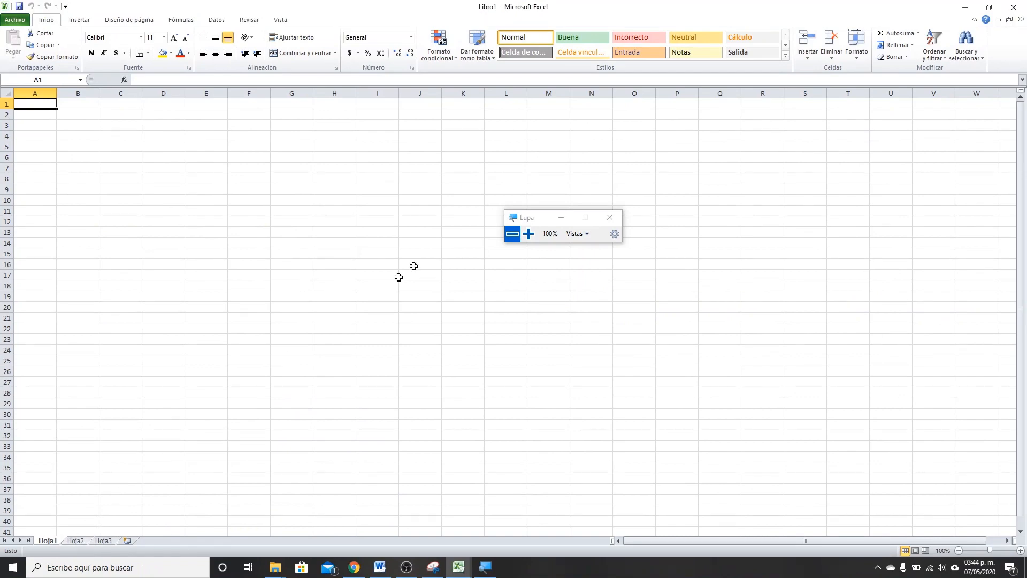
- Examine the Insertar, Diseño de página, Fórmulas, Datos and Revisar command sets at 200% magnification, returning to the Inicio commands
click(528, 233)
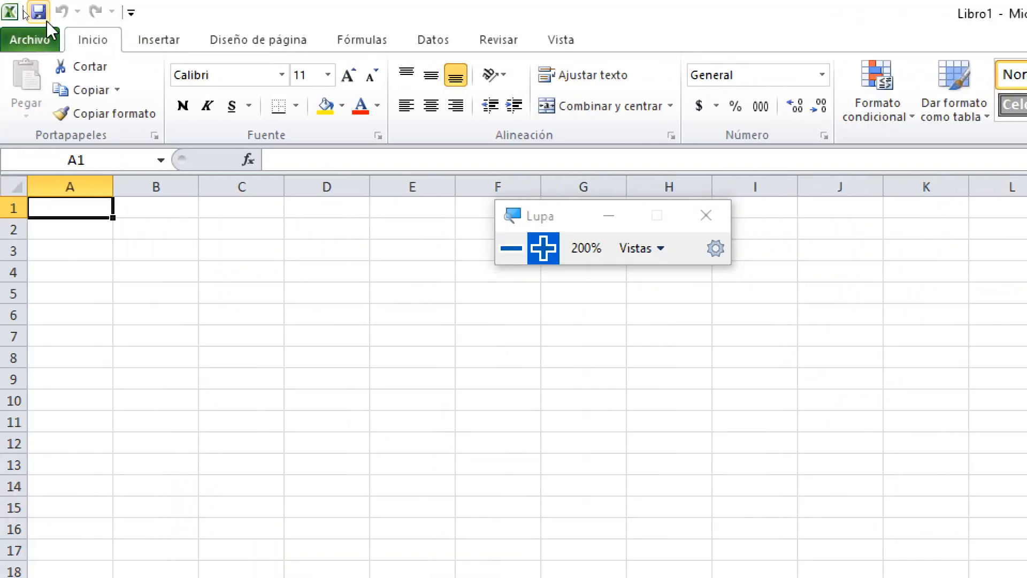
click(132, 45)
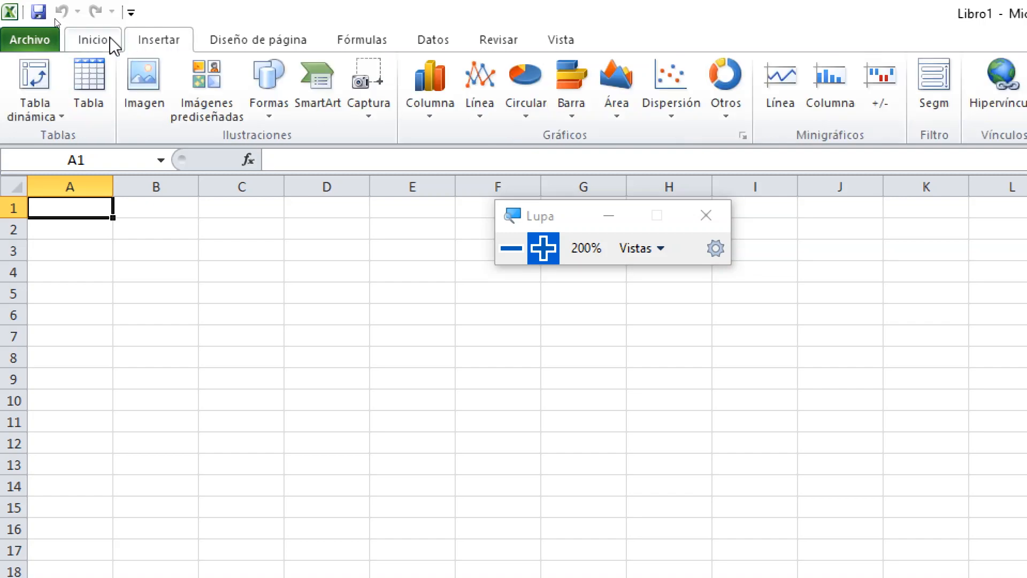
click(111, 40)
click(181, 36)
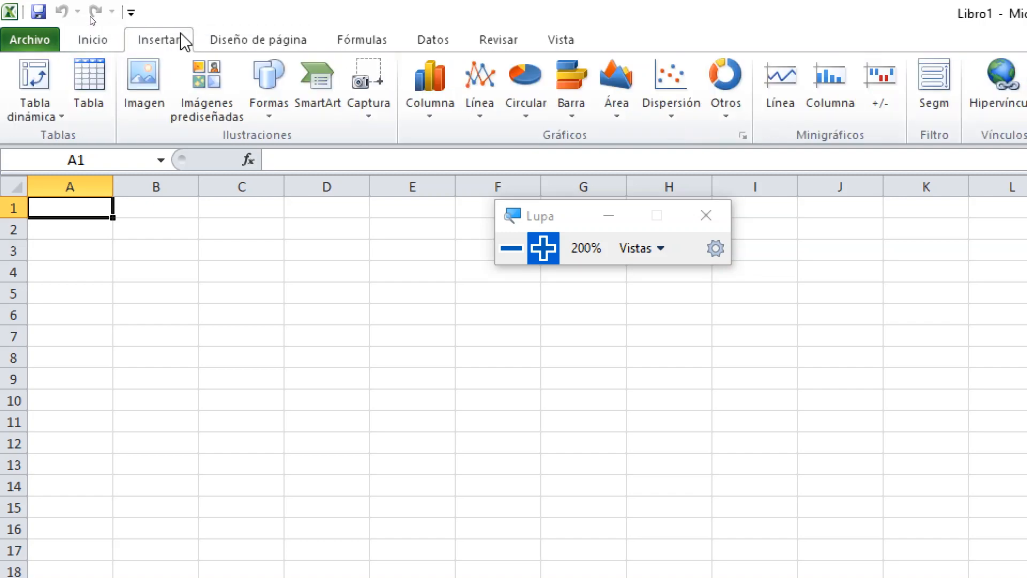
click(243, 47)
click(373, 41)
click(457, 41)
click(480, 44)
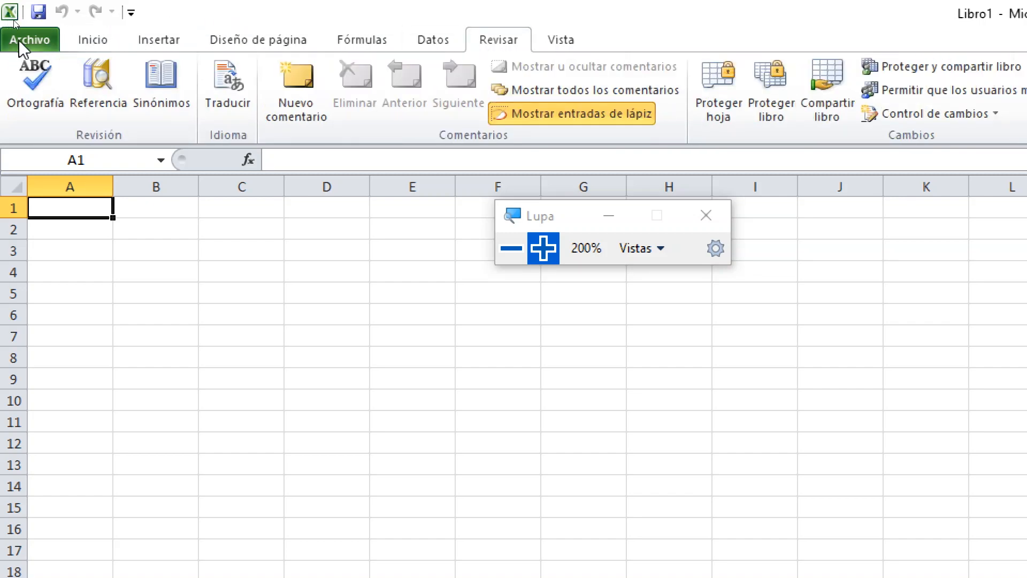
click(84, 42)
click(299, 40)
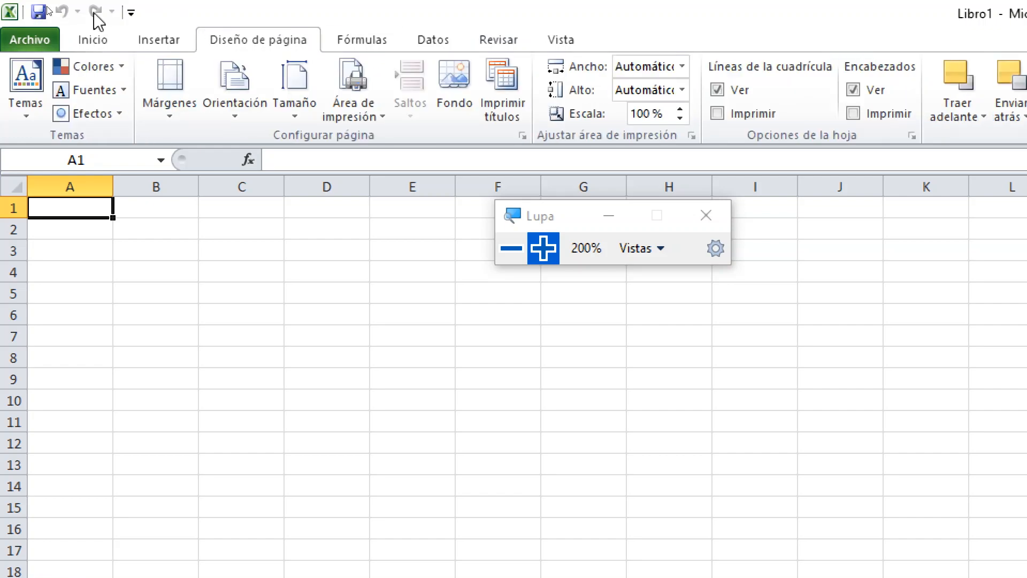
click(97, 45)
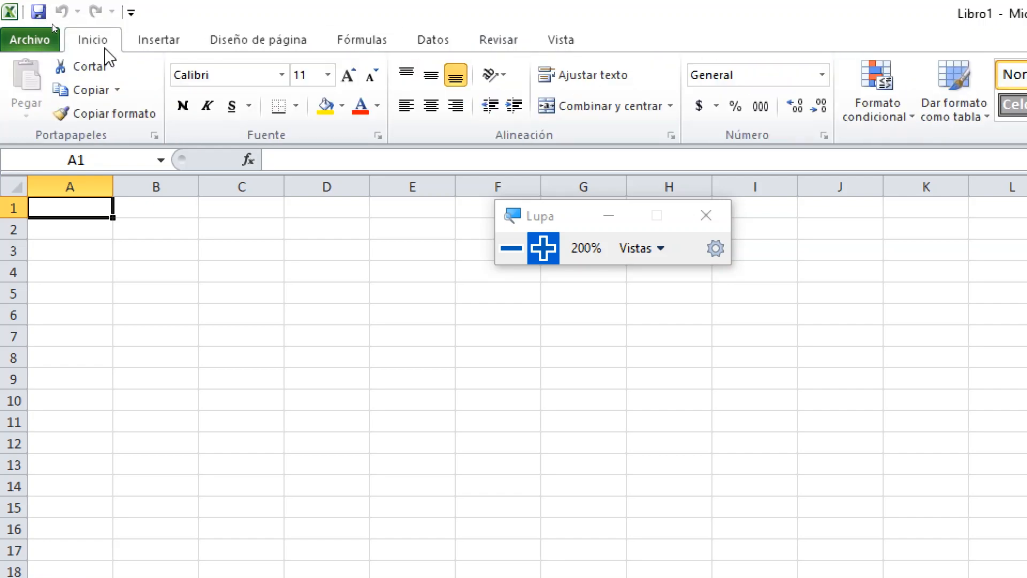
- Examine the clipboard and font command groups under varying magnification, keeping the Magnifier window clear of the commands
click(515, 248)
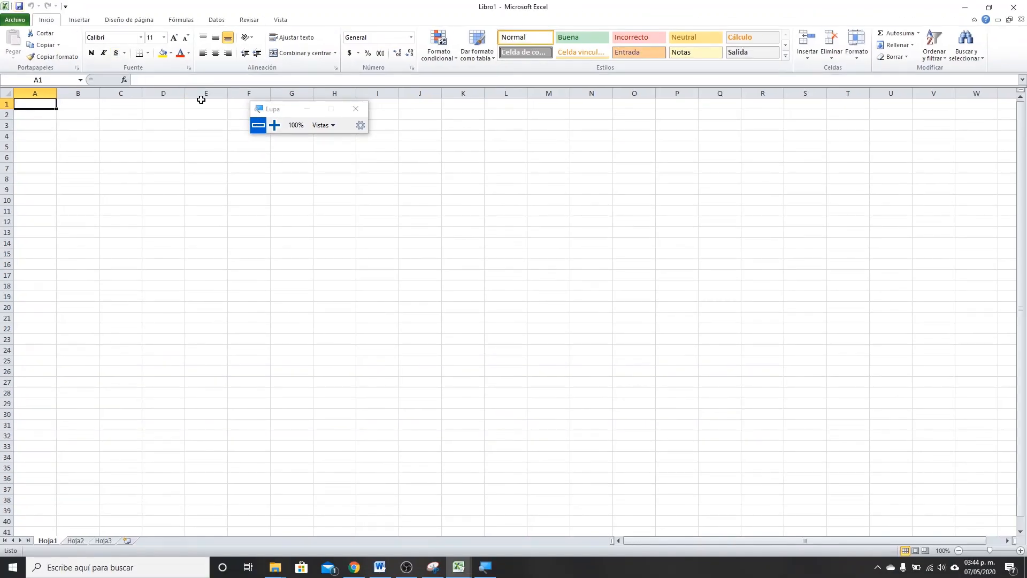
click(275, 126)
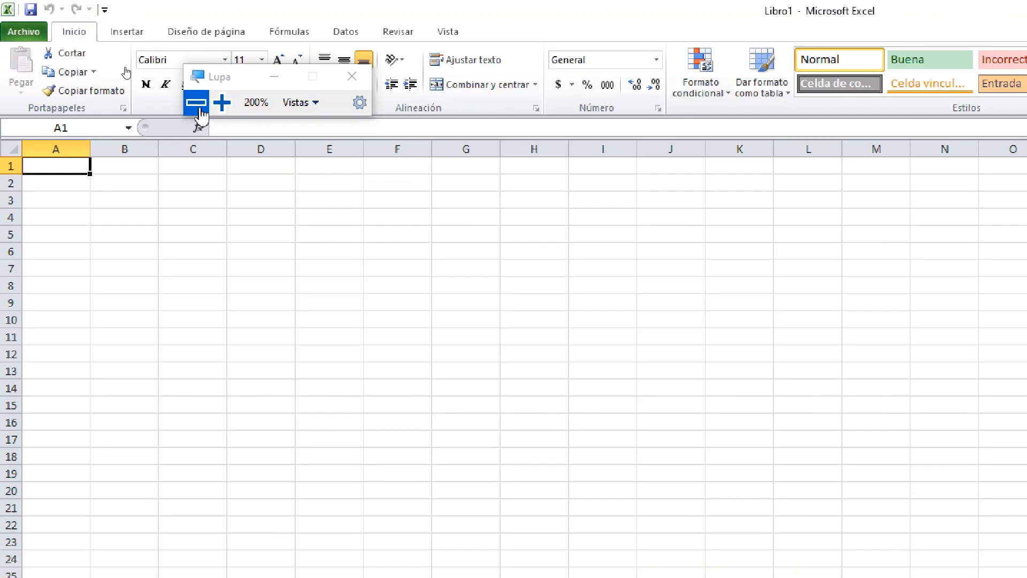
click(249, 129)
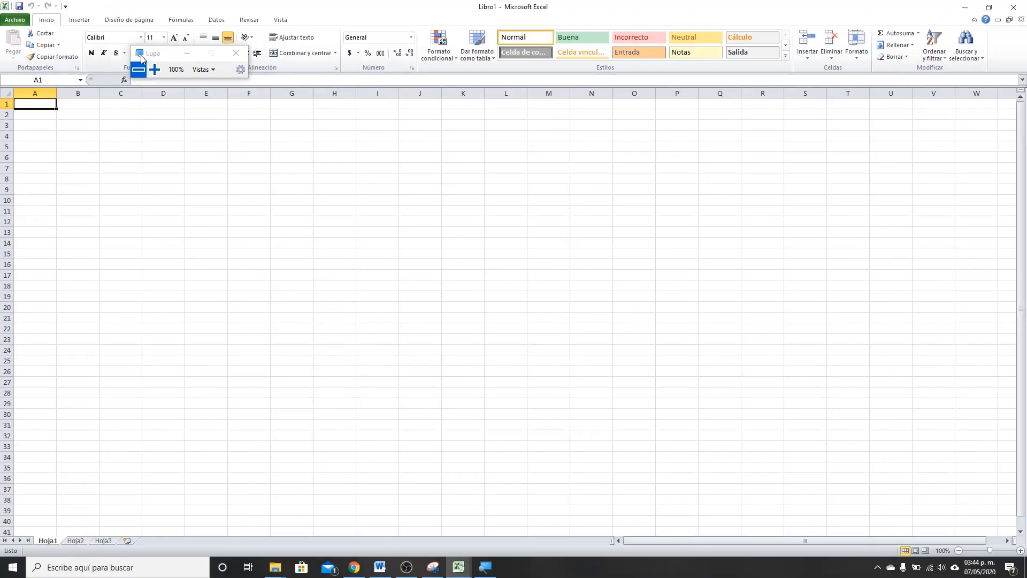
click(141, 55)
click(185, 82)
drag(154, 53, 324, 146)
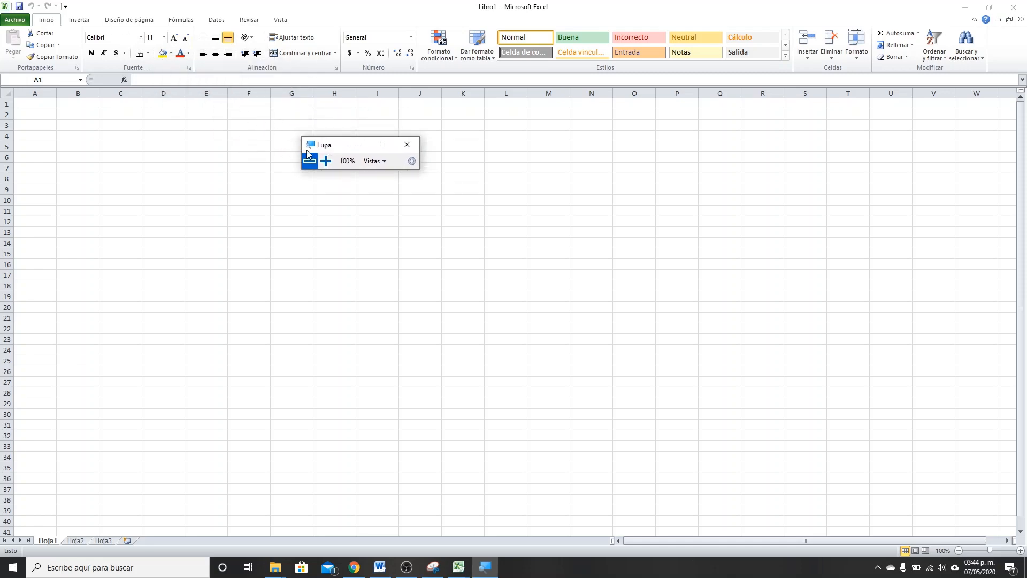
click(326, 161)
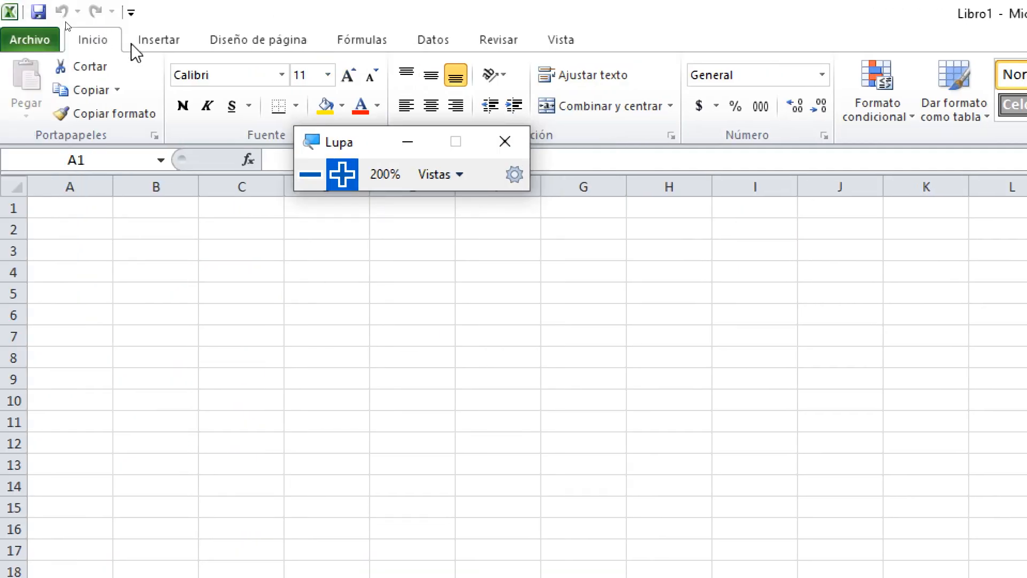
click(333, 176)
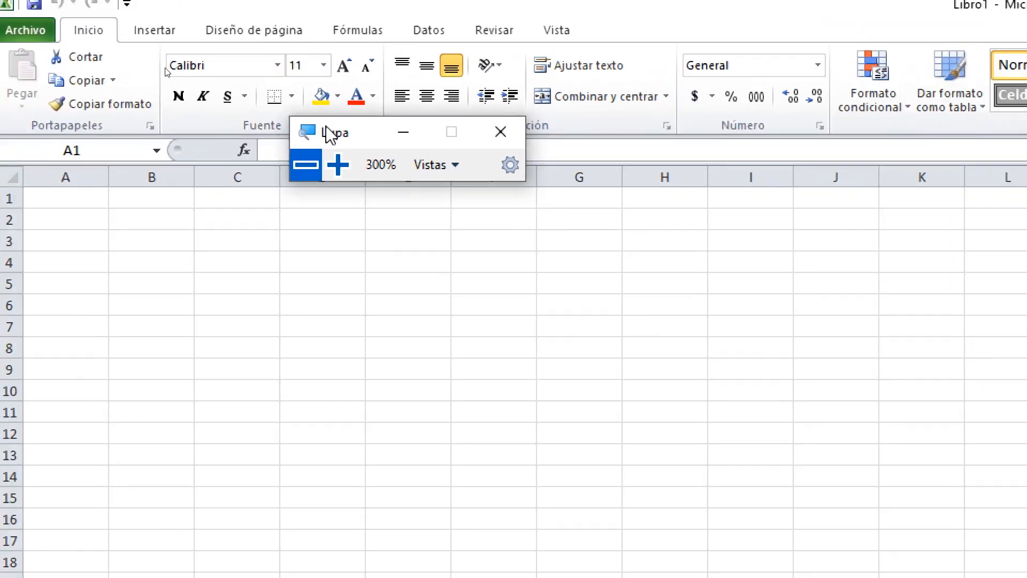
double_click(306, 166)
drag(162, 69, 181, 110)
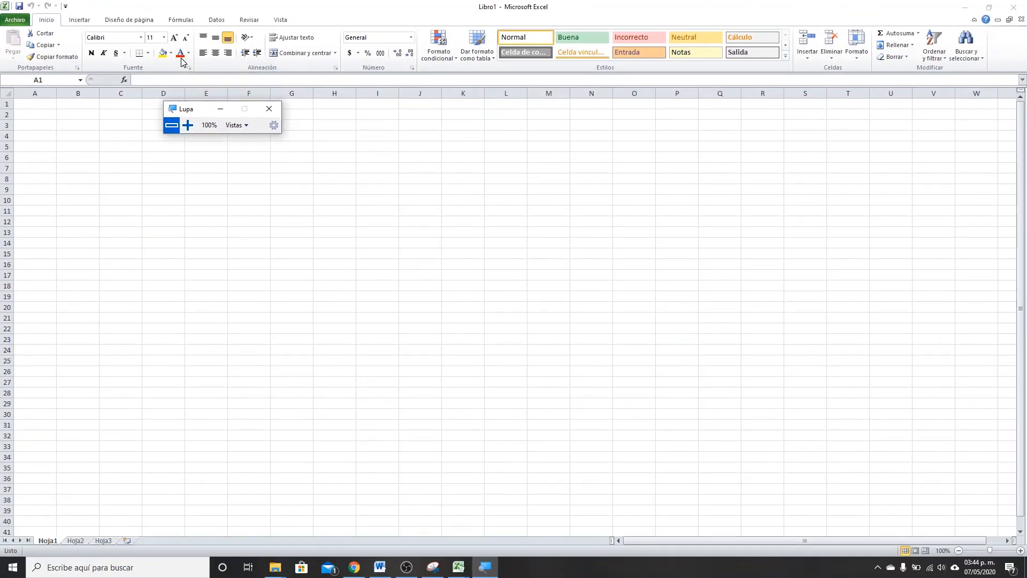
- Examine the alignment commands and the list of available number formats at 200% magnification
click(188, 124)
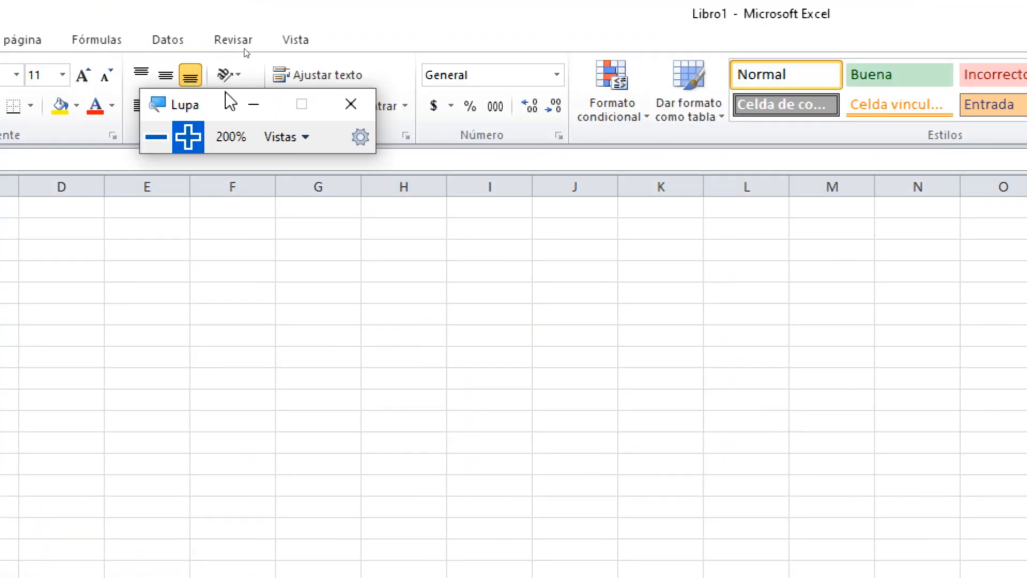
drag(230, 102, 413, 365)
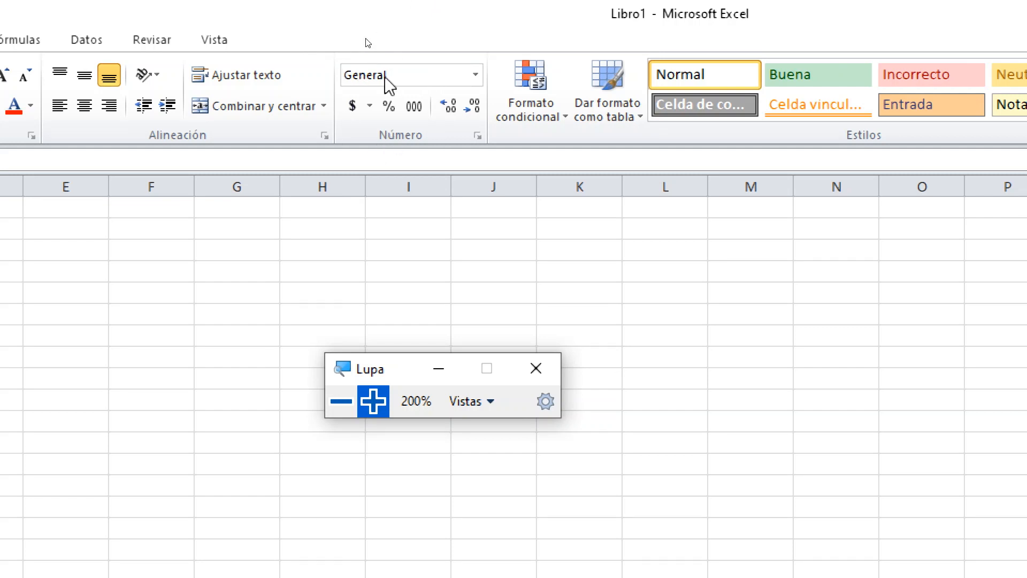
click(415, 80)
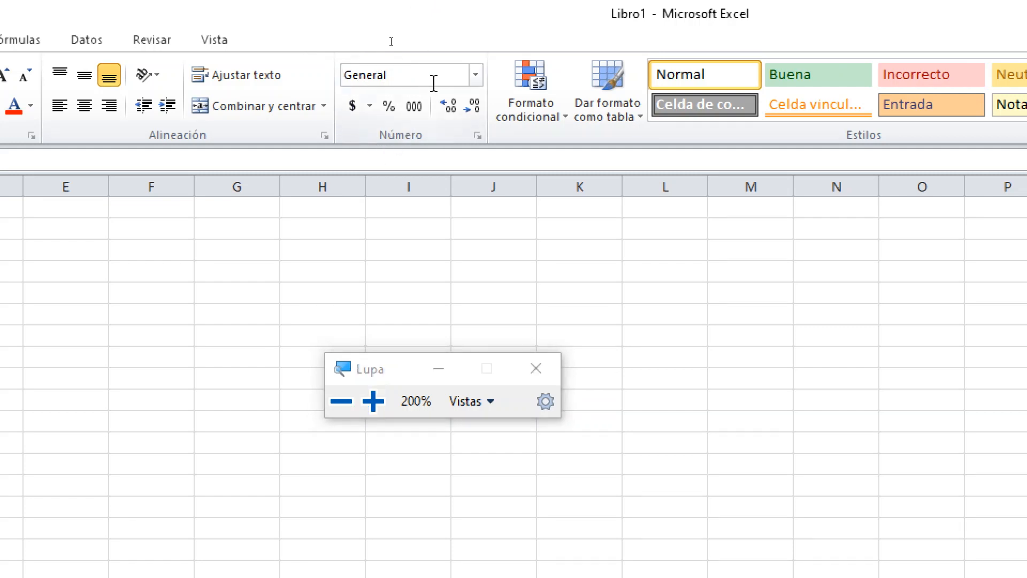
click(477, 77)
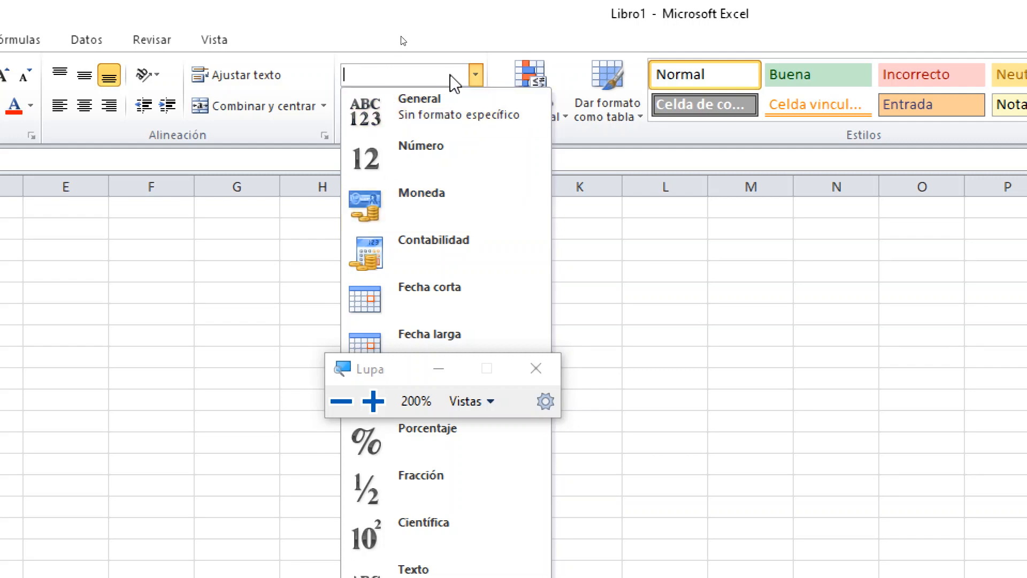
click(476, 75)
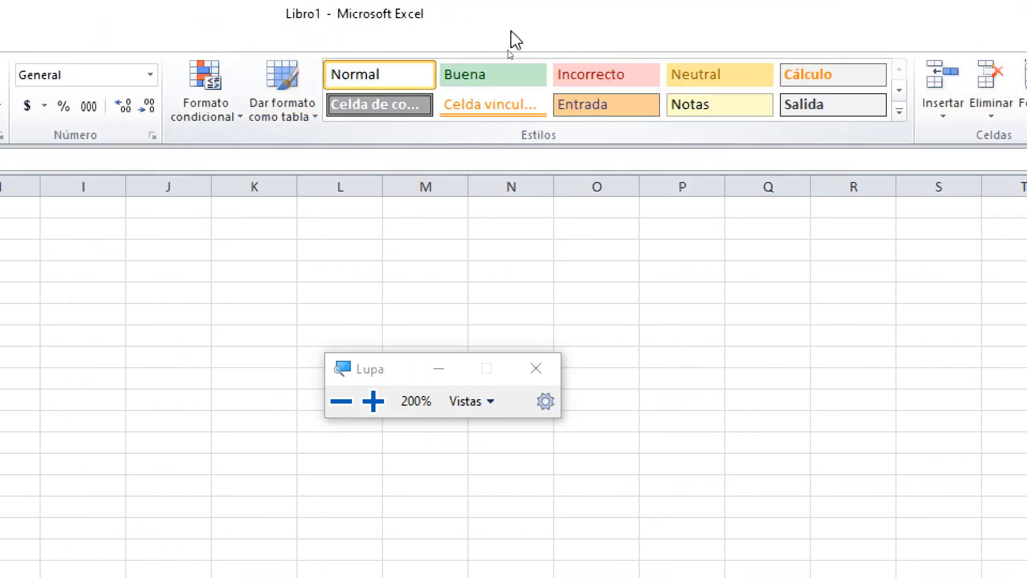
- Look over the conditional formatting options and reset the magnification to 100%
click(203, 106)
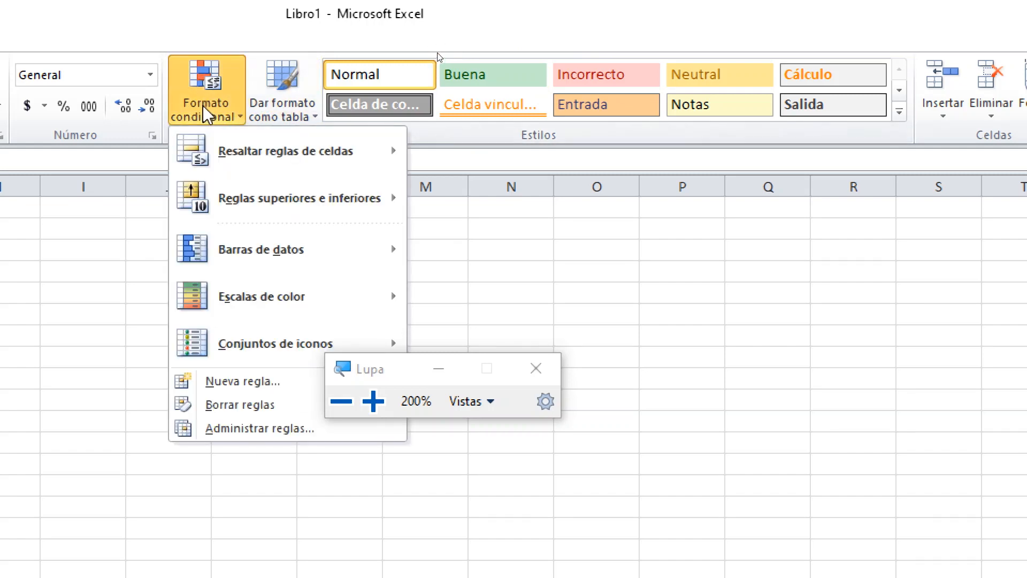
click(204, 105)
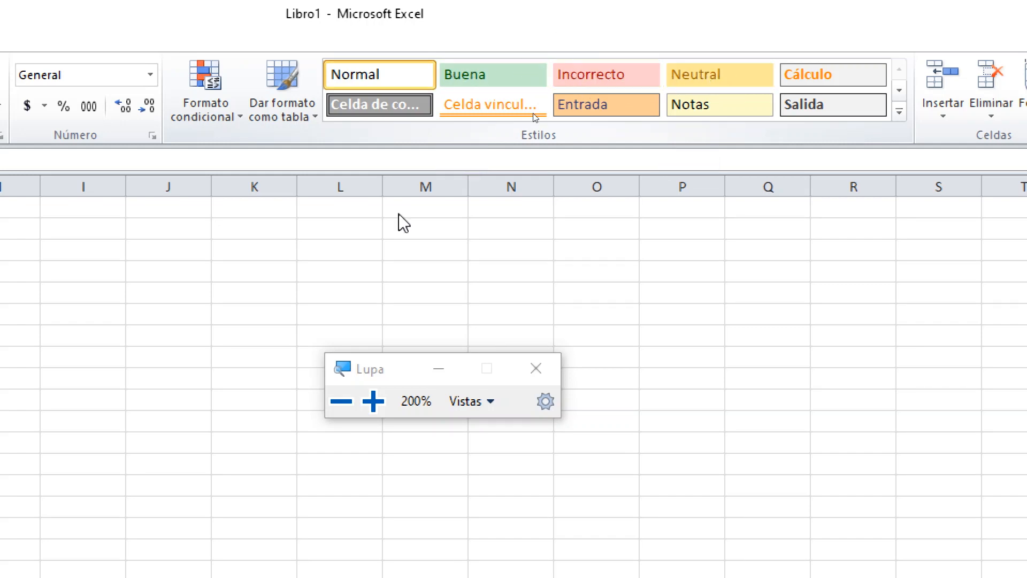
click(344, 404)
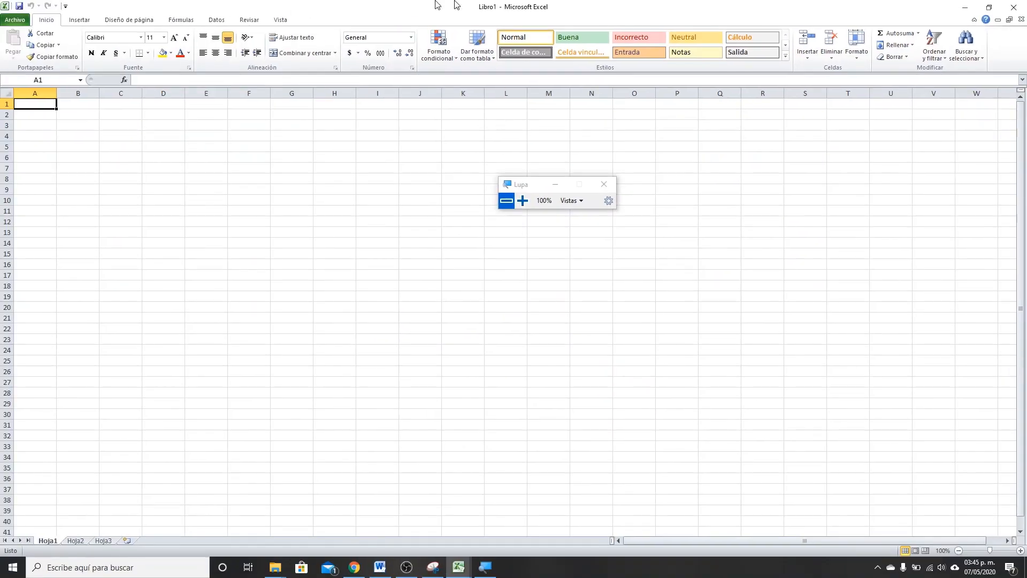
- Examine the Insertar commands and the Fórmulas function library at 200% magnification, returning to the Inicio commands
click(88, 20)
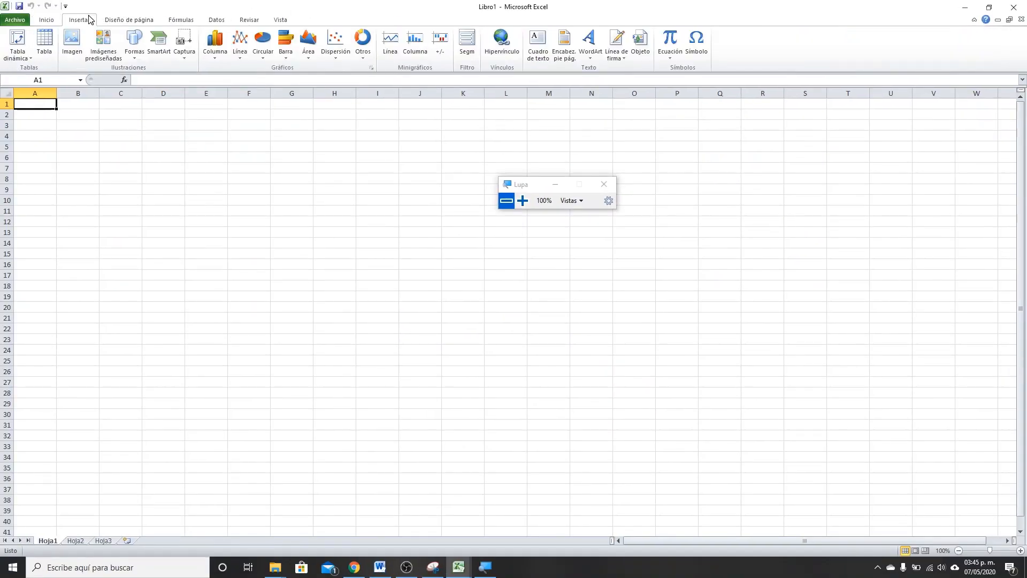
click(523, 200)
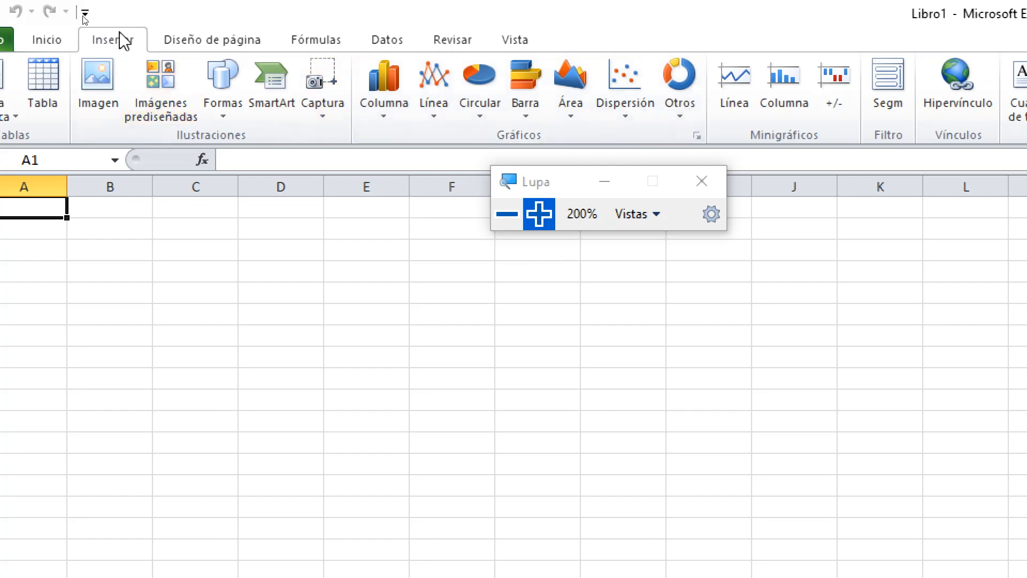
click(295, 40)
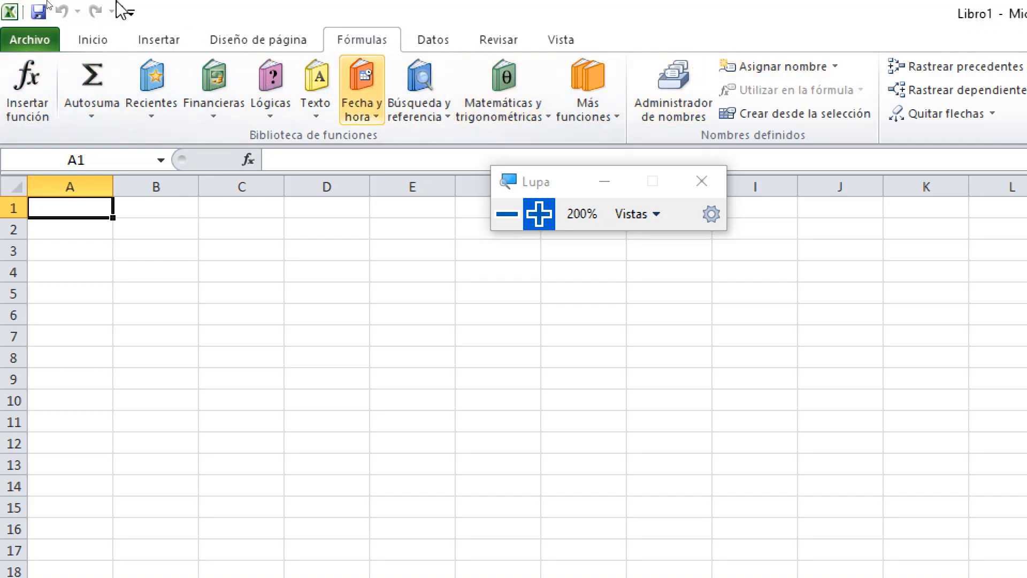
click(84, 39)
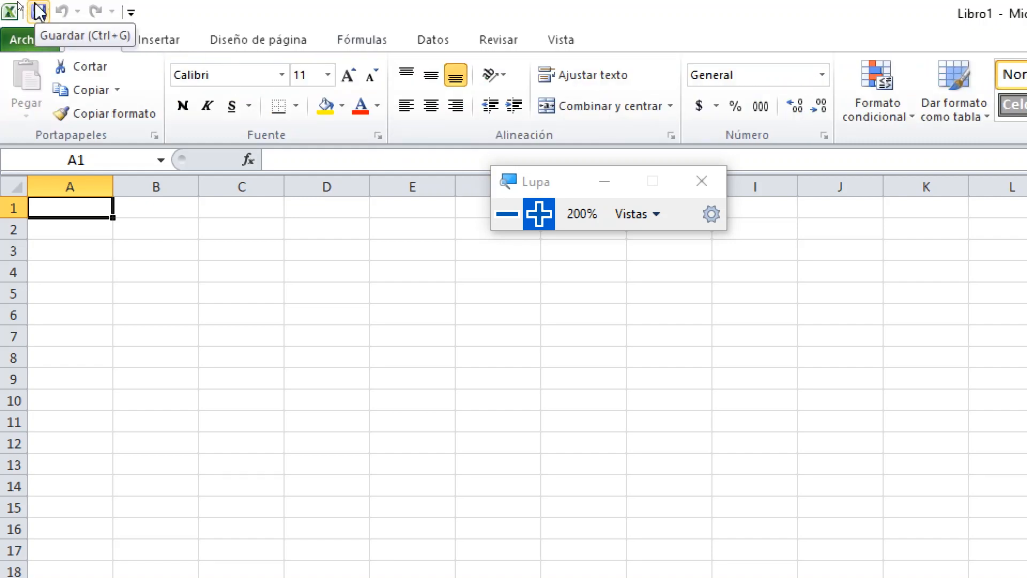
- Review the recent workbooks and the print settings, return to the worksheet and reset the magnification to 100%
click(27, 40)
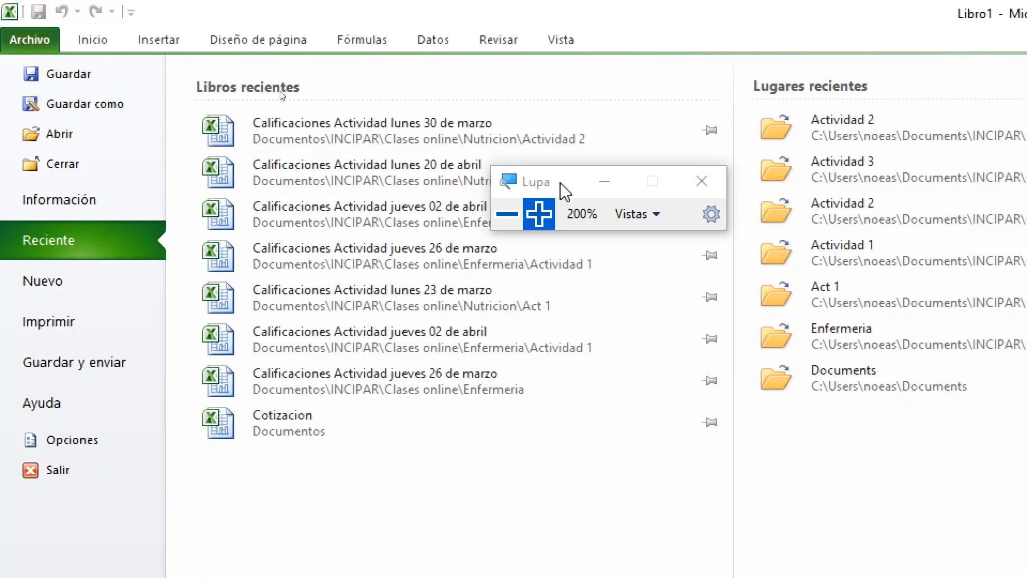
drag(546, 183, 301, 120)
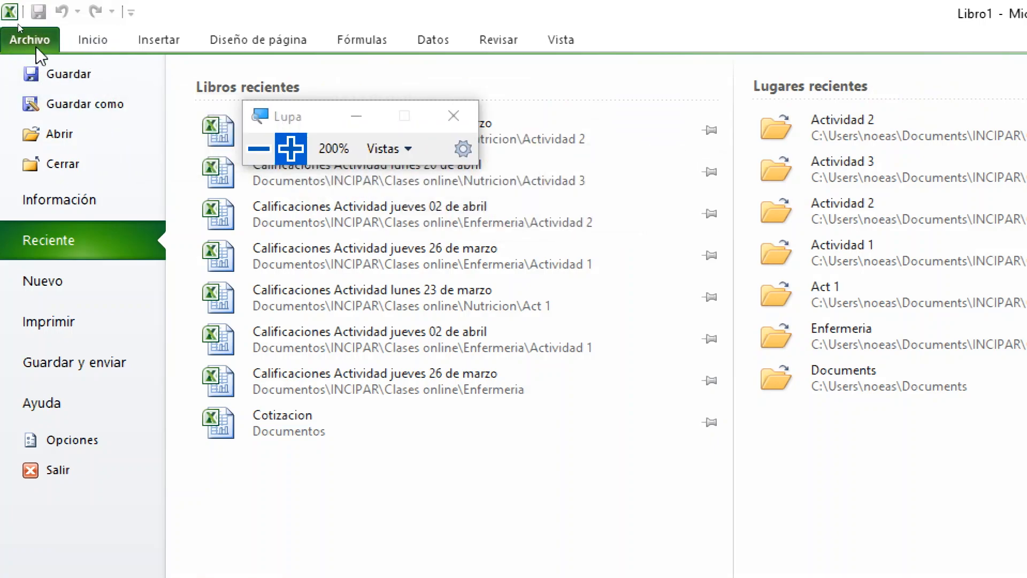
click(66, 319)
drag(297, 117, 679, 200)
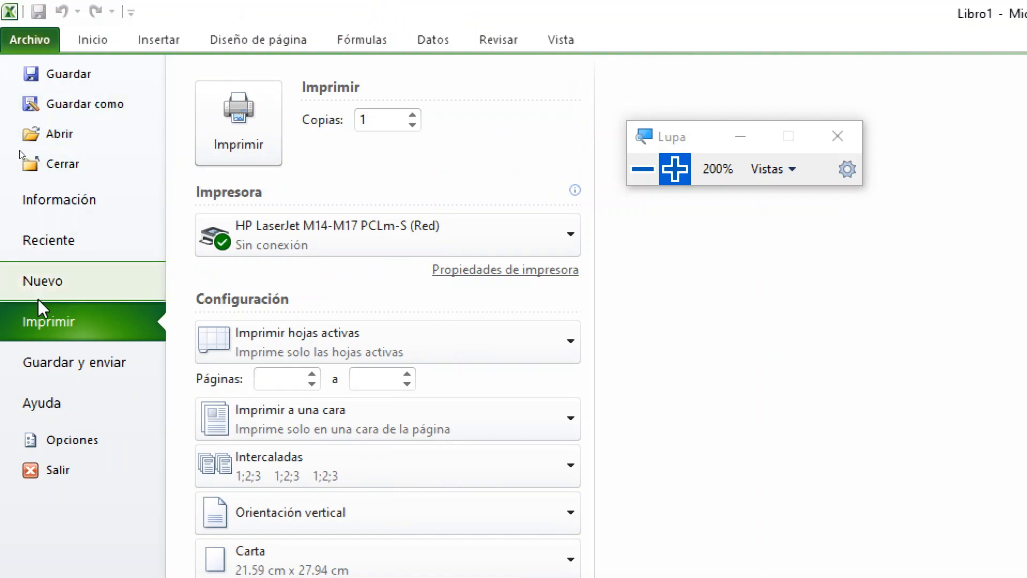
click(41, 40)
click(643, 169)
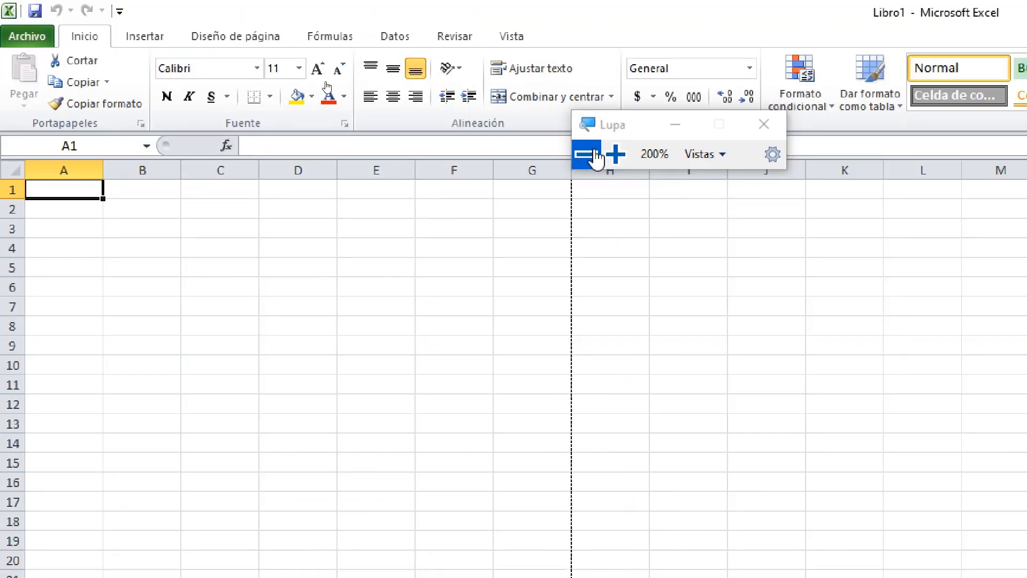
click(595, 155)
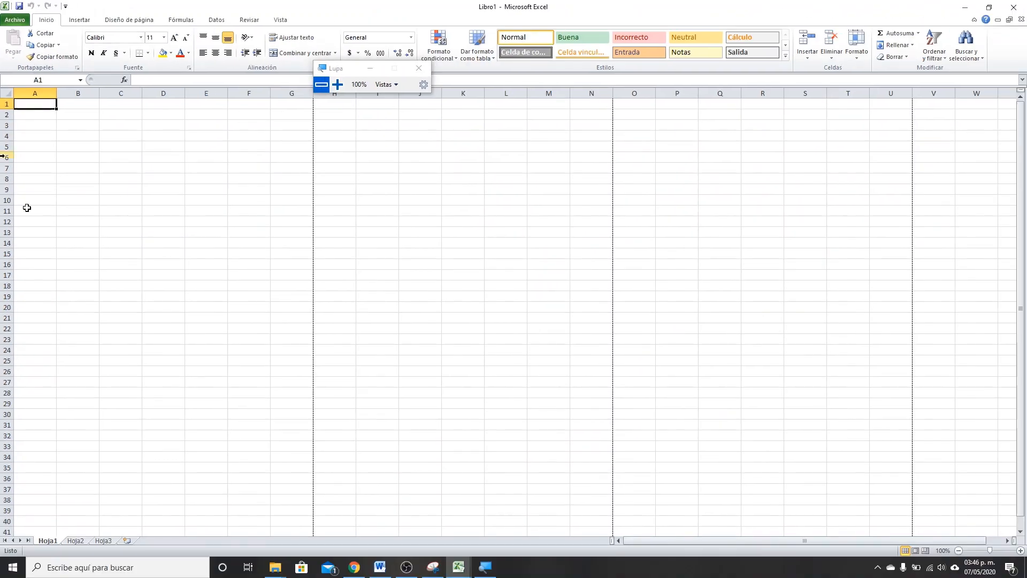
- Switch back to the recovered workbook containing the student list
click(459, 567)
click(383, 536)
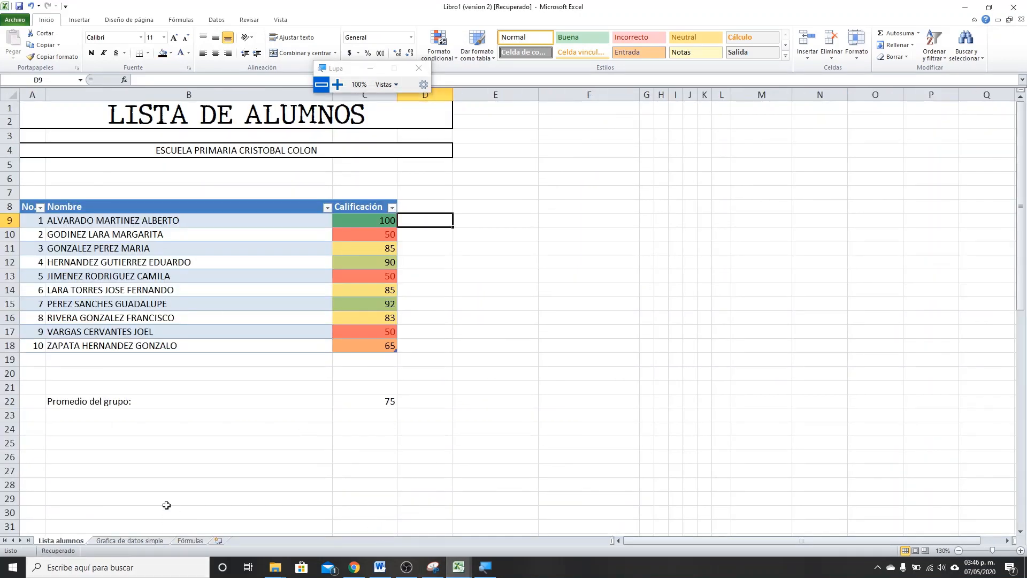
- Look through the Grafica de datos simple and Fórmulas sheets, return to Lista alumnos and reset the magnification to 100%
click(137, 541)
click(187, 541)
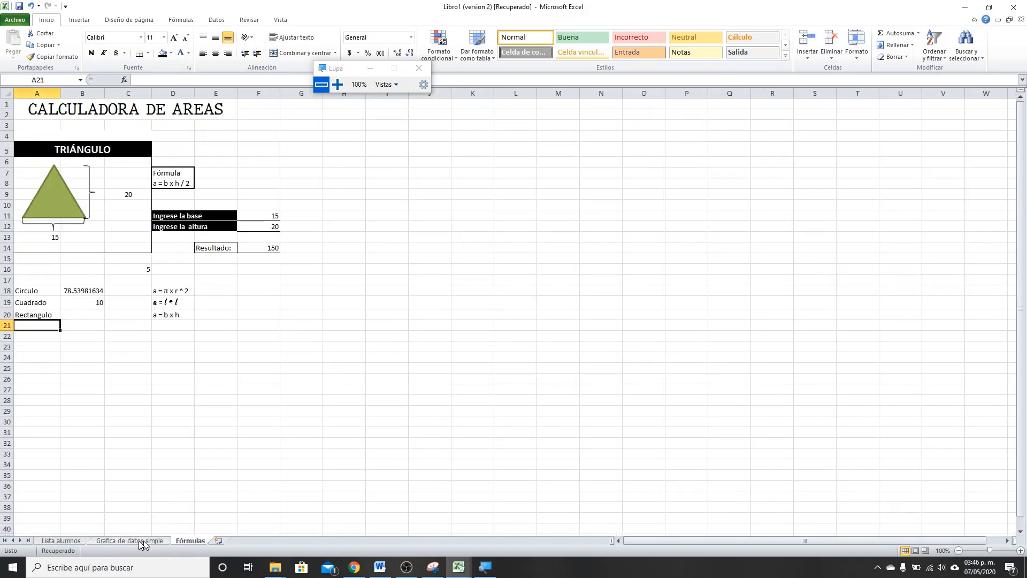
click(60, 541)
click(338, 84)
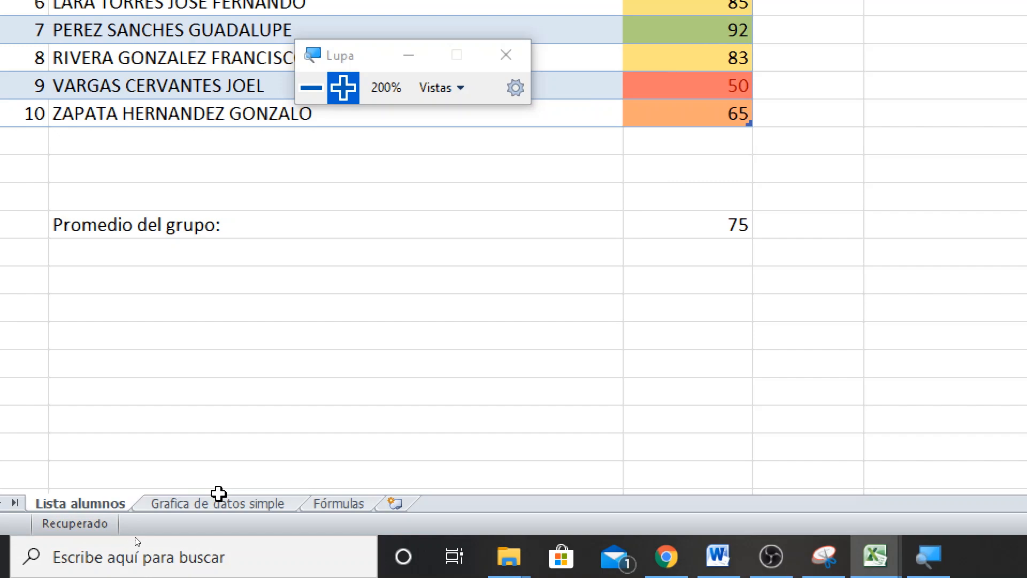
click(245, 506)
click(354, 506)
click(66, 507)
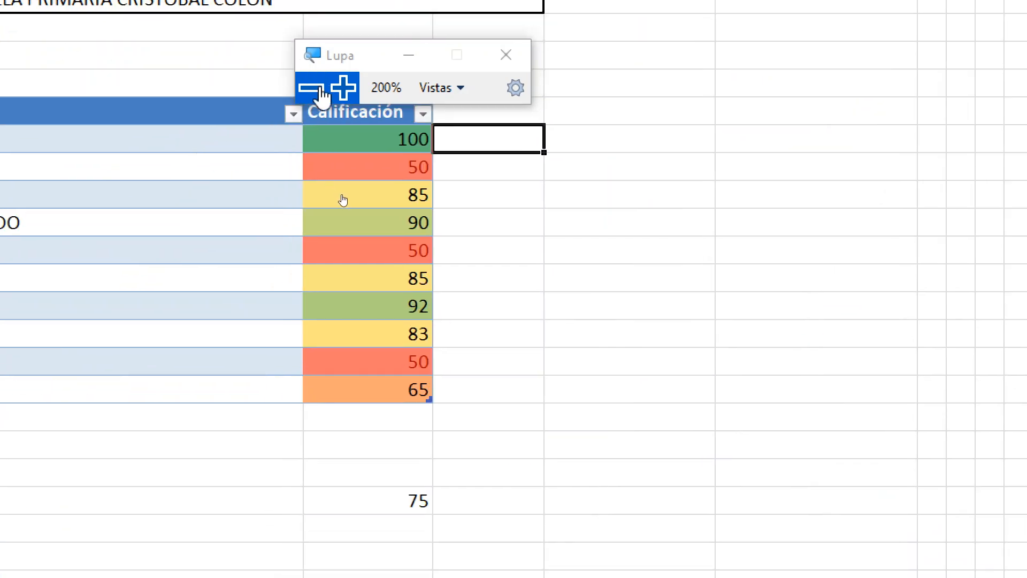
click(312, 88)
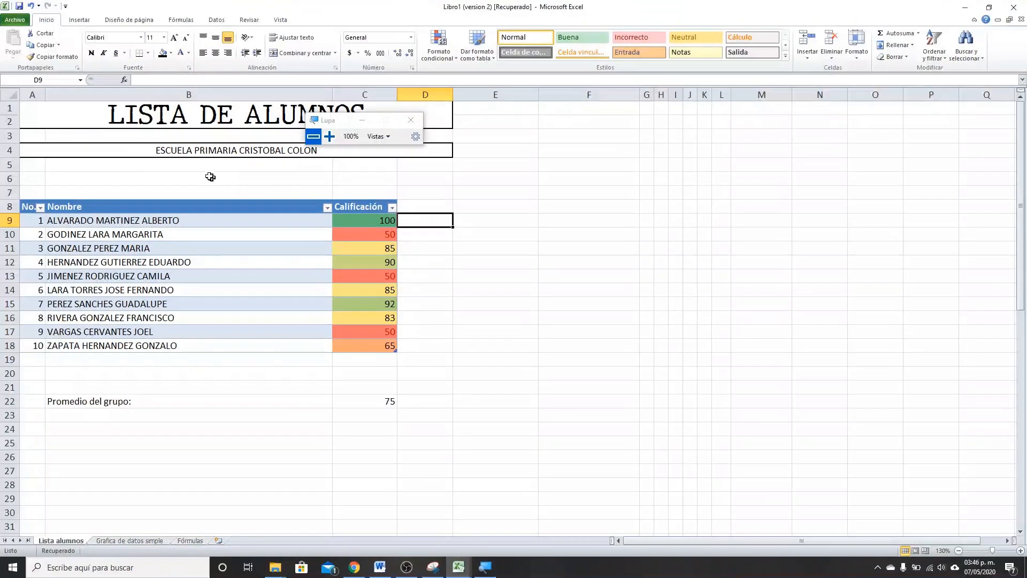
- Review the grades in C9:C18 and a student name in the list, and view the Grafica de datos simple sheet
drag(329, 126, 500, 137)
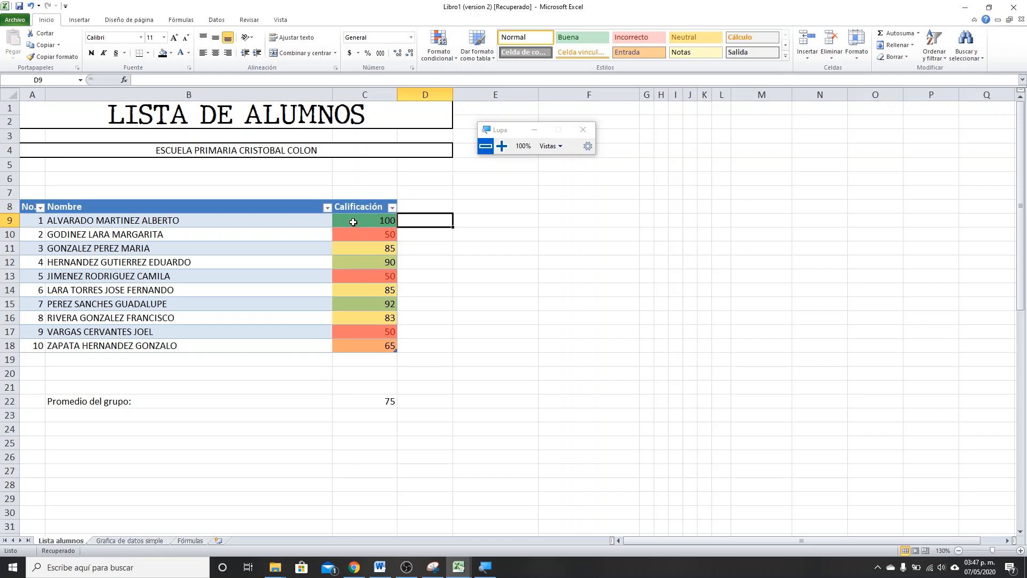
drag(353, 222, 350, 341)
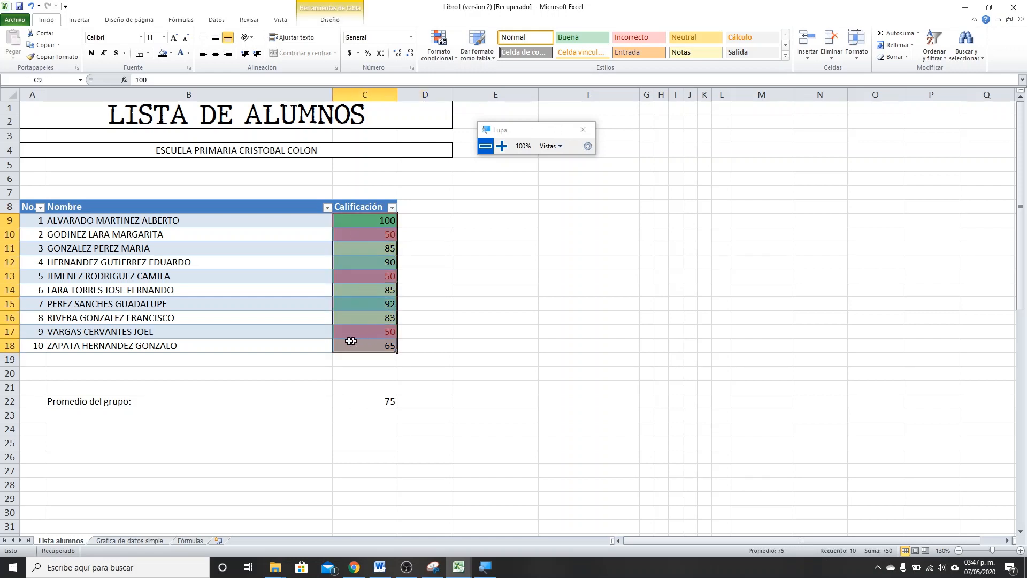
click(145, 273)
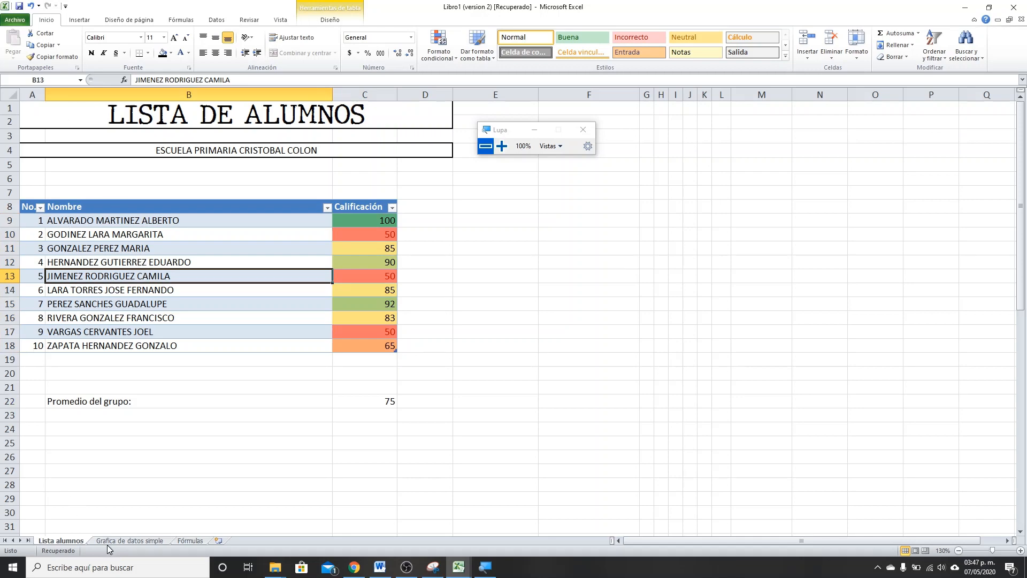
click(128, 540)
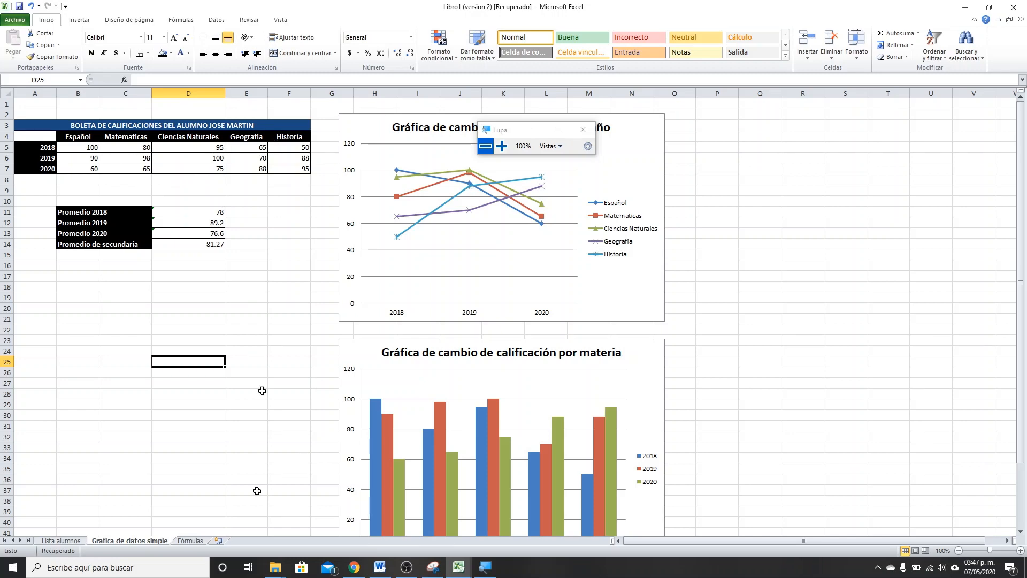
- On the Fórmulas sheet, set the triangle's base to 20 and its height to 8 in the area calculator
click(190, 540)
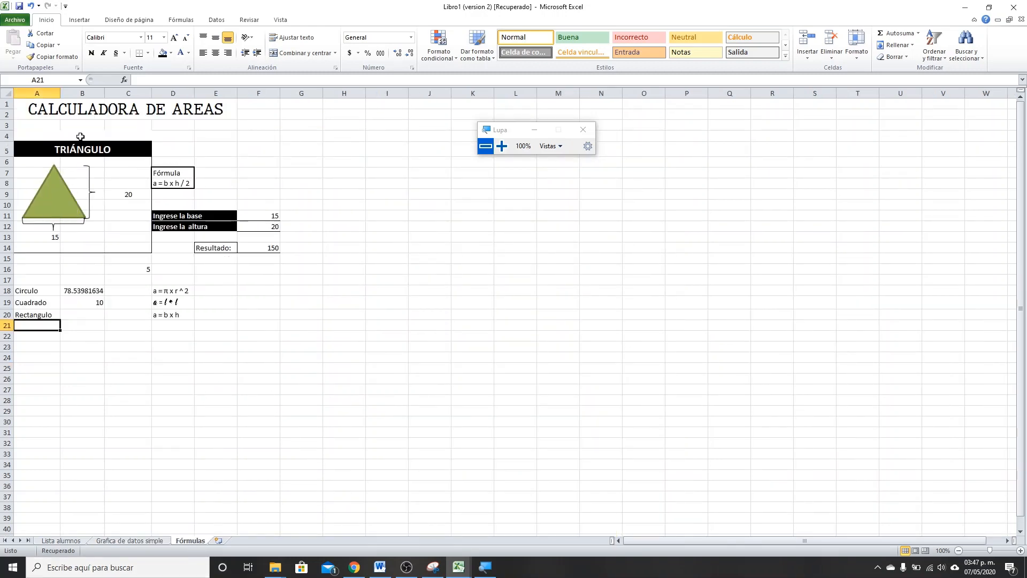
click(502, 146)
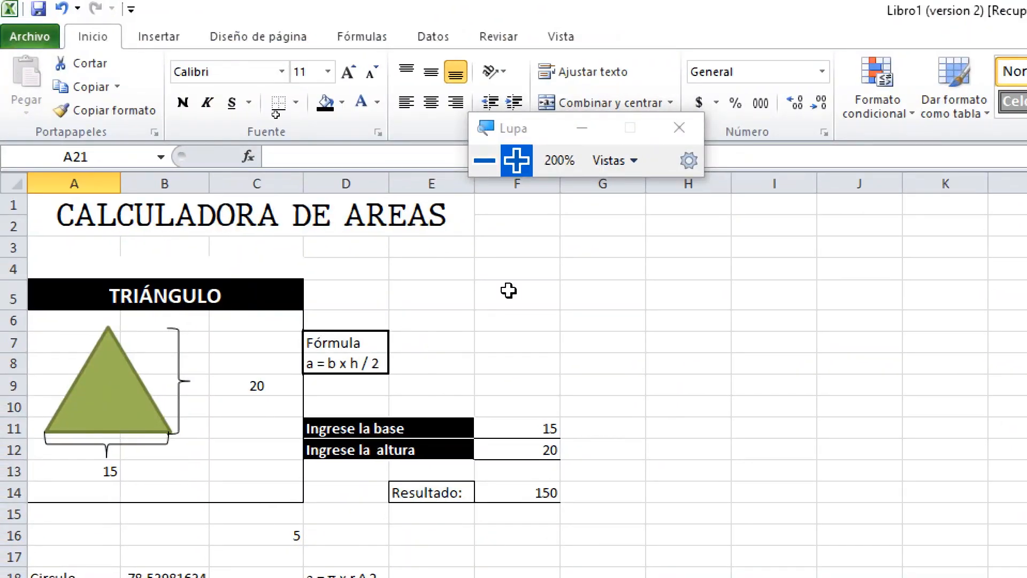
click(489, 430)
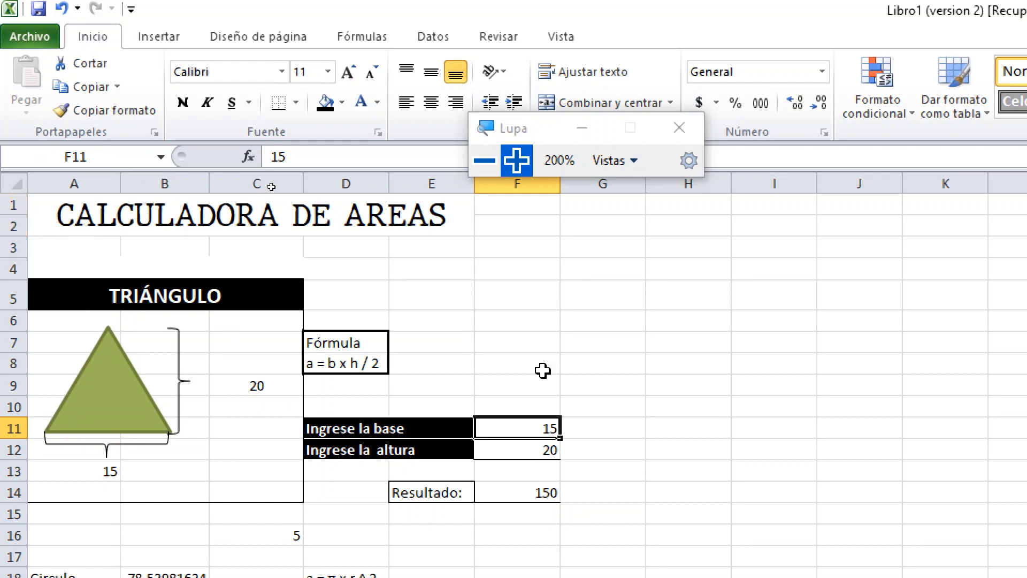
text(20)
key(Return)
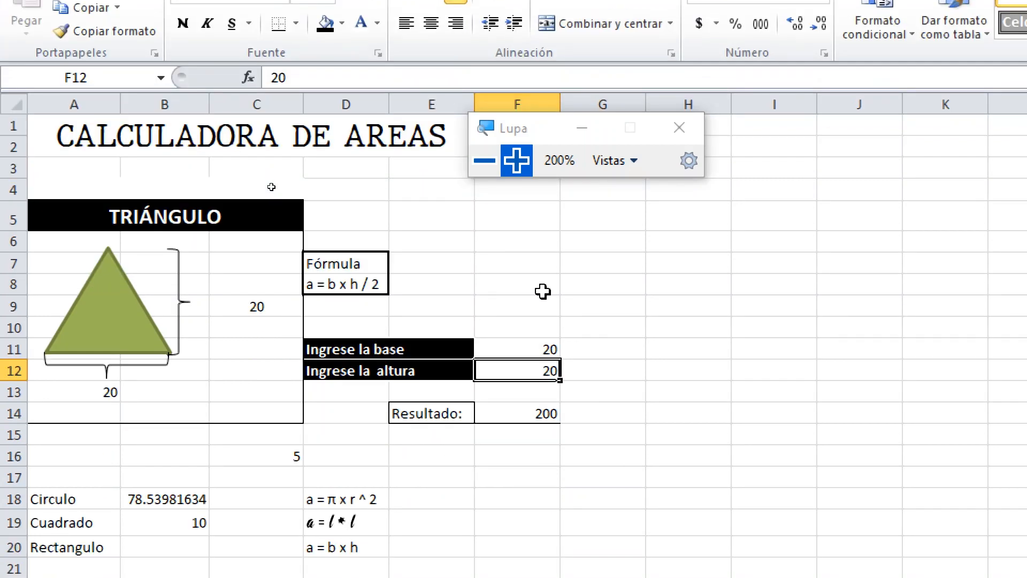
text(8)
key(Return)
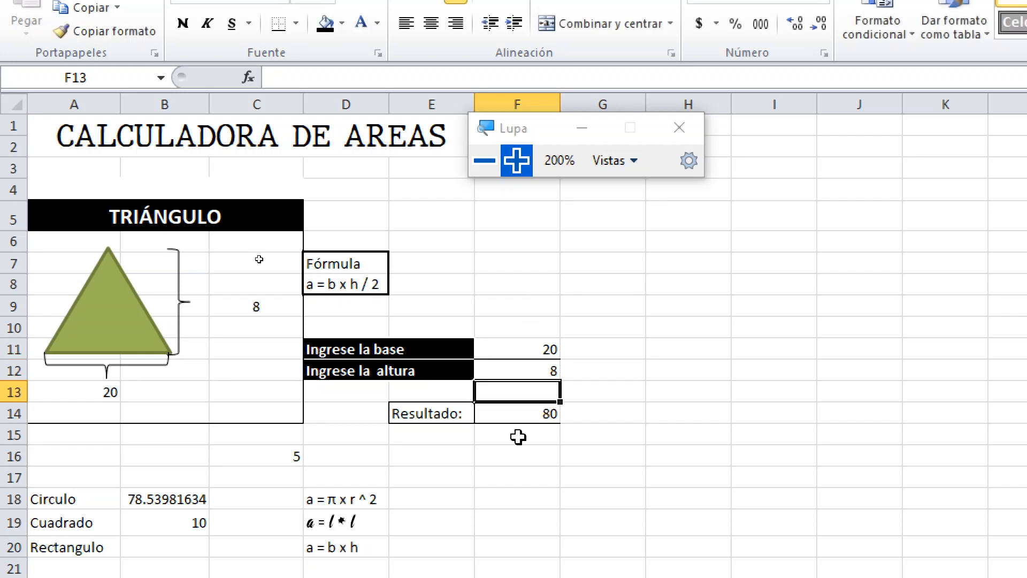
- Inspect the triangle's result, base and height cells and the linked height label in C9, and reset the magnification to 100%
click(522, 411)
click(108, 378)
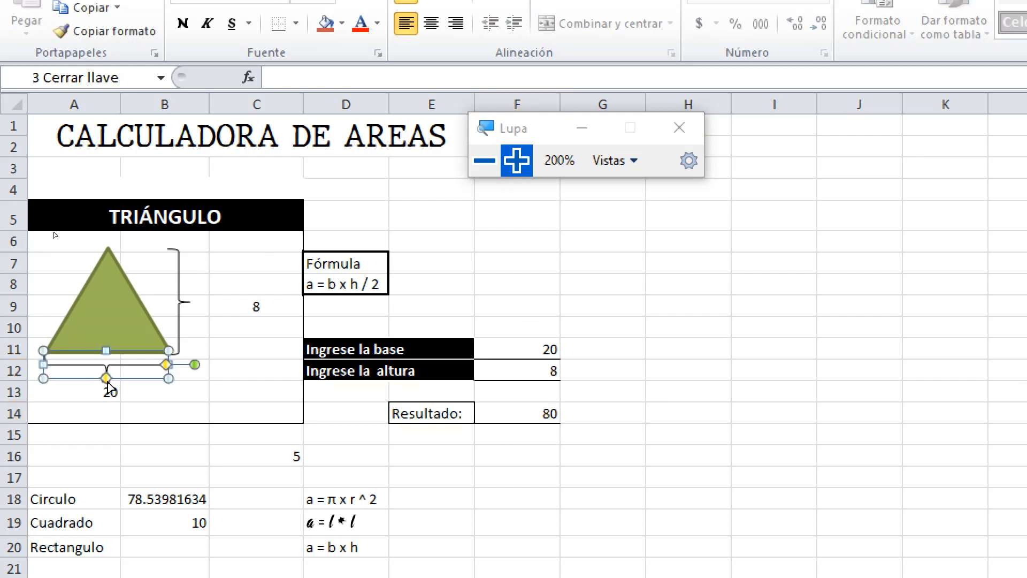
click(86, 395)
click(544, 351)
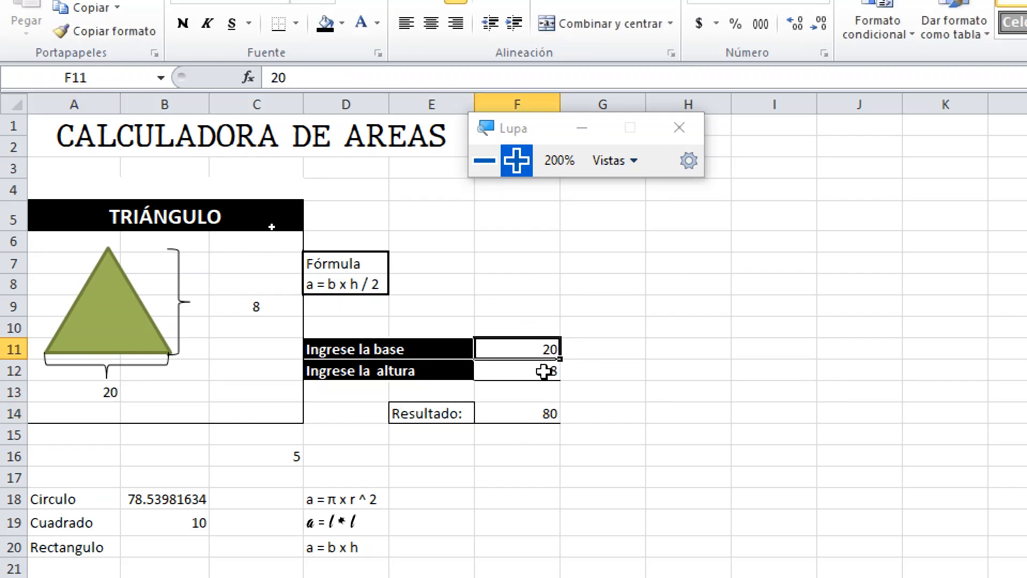
click(545, 369)
click(262, 306)
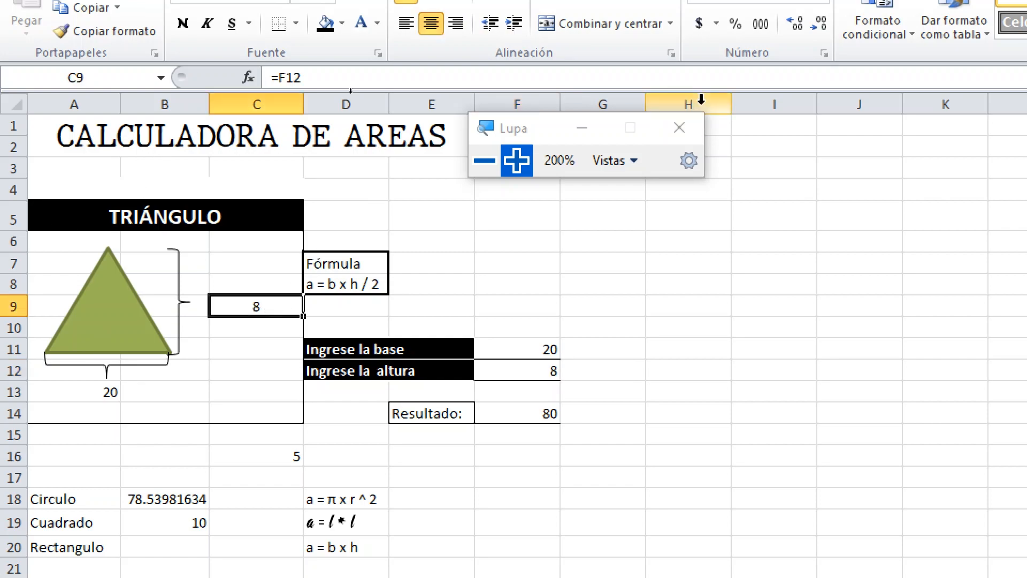
click(490, 163)
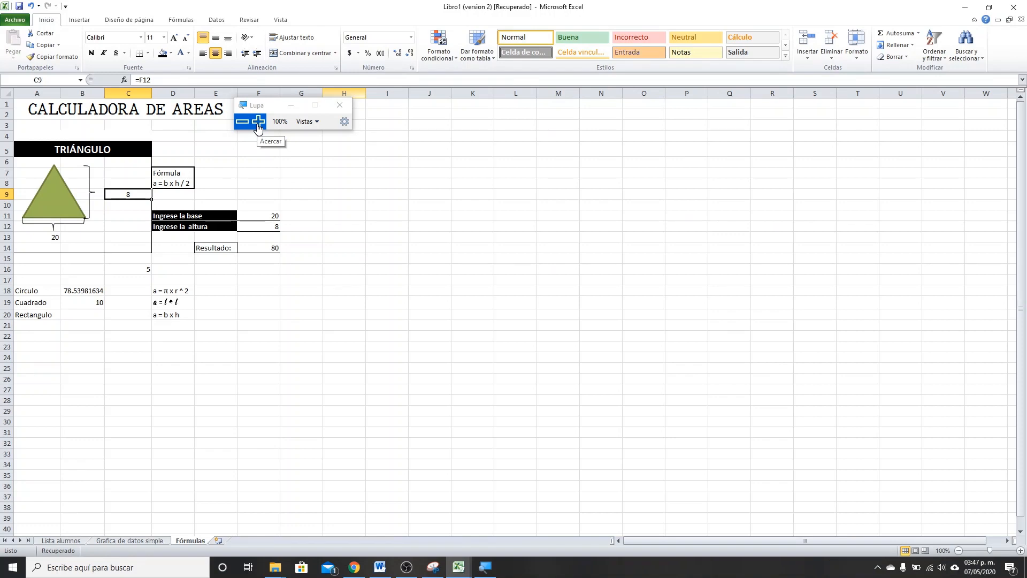
- Revisit the other sheets and examine the circle, square and rectangle area formulas in D18:D20 on the Fórmulas sheet
click(61, 541)
click(99, 542)
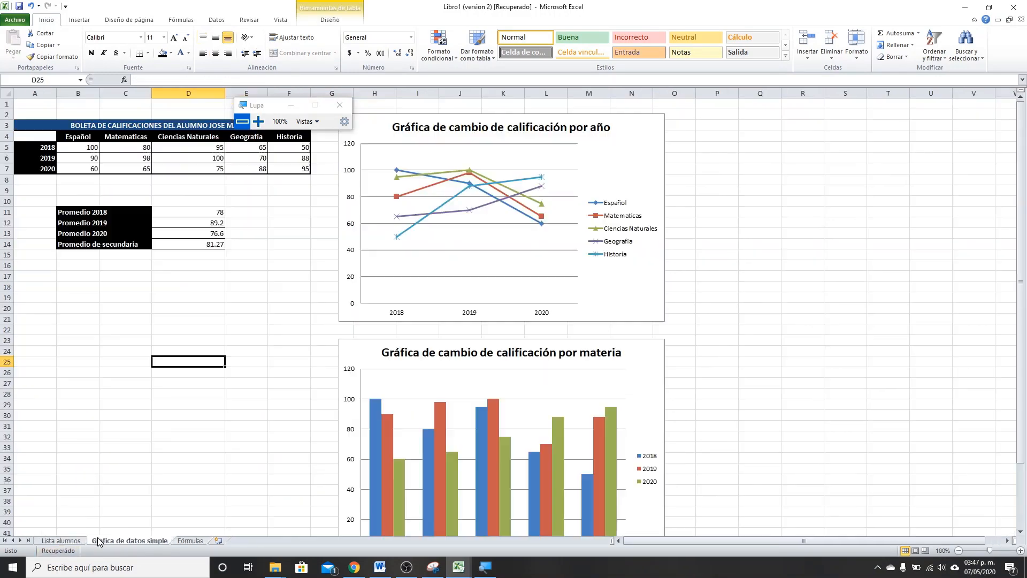
click(189, 541)
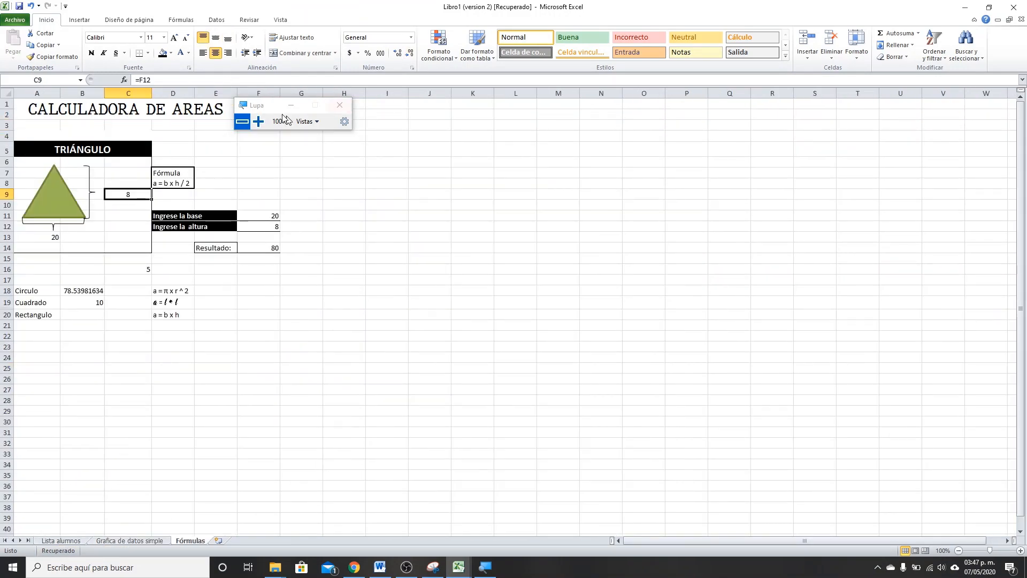
click(259, 121)
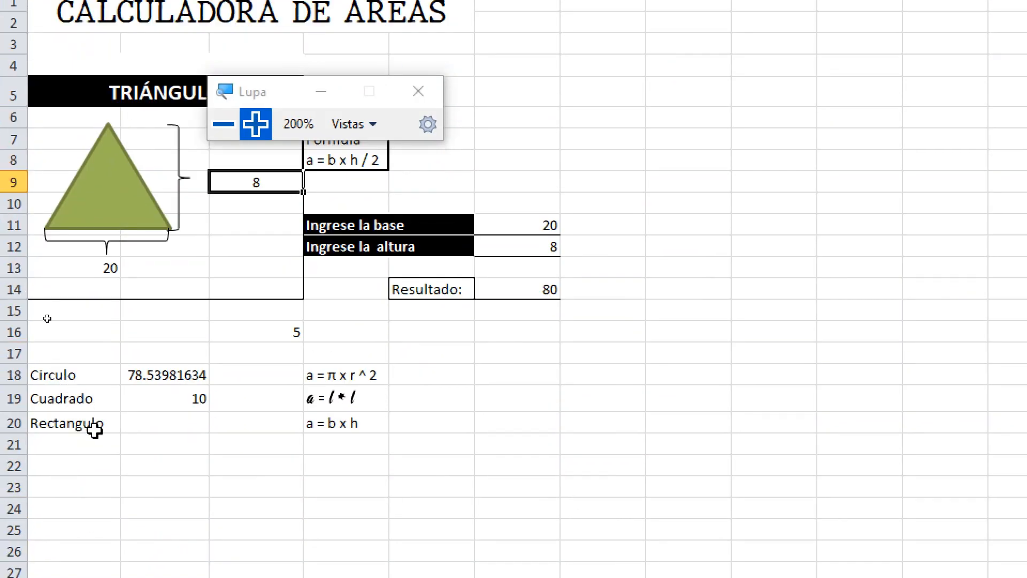
click(365, 373)
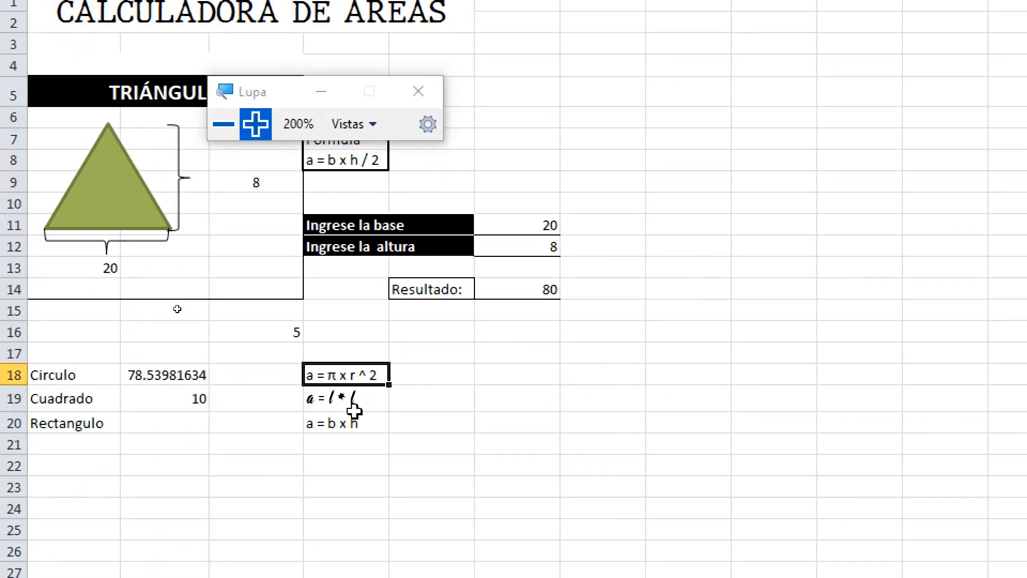
click(354, 411)
click(355, 421)
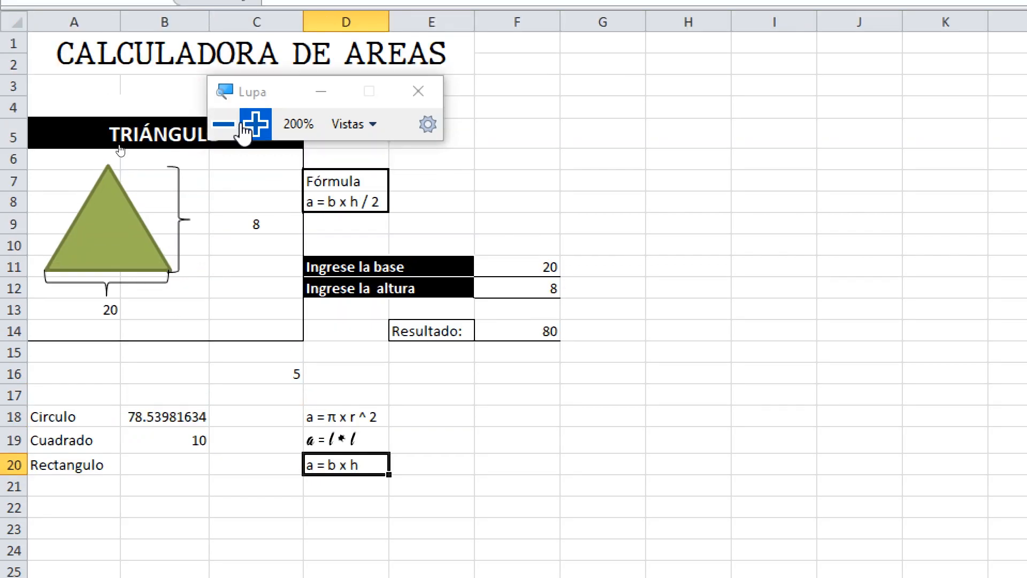
click(225, 124)
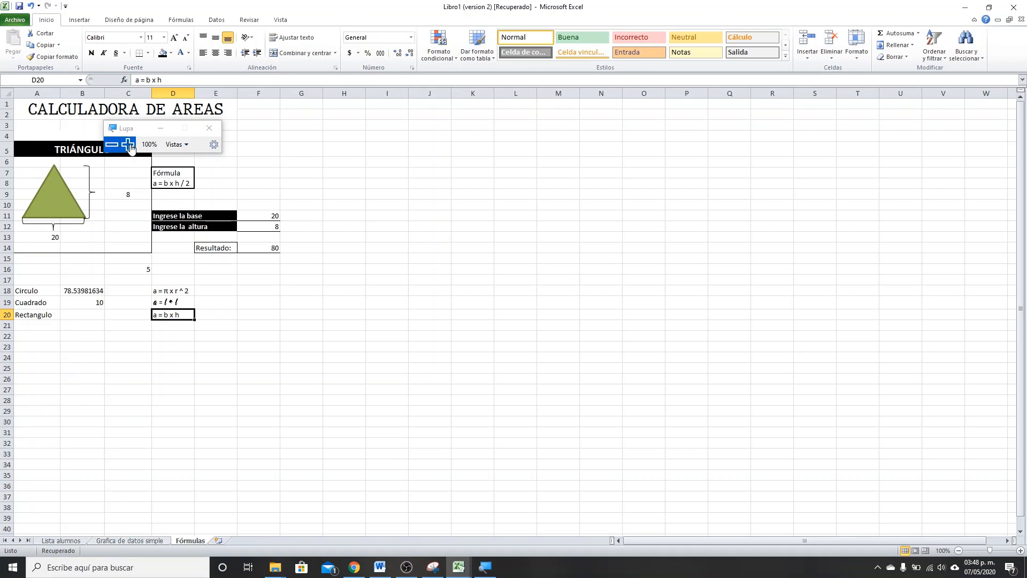
- Return to the Lista alumnos sheet and switch to the blank Libro1 workbook
click(60, 541)
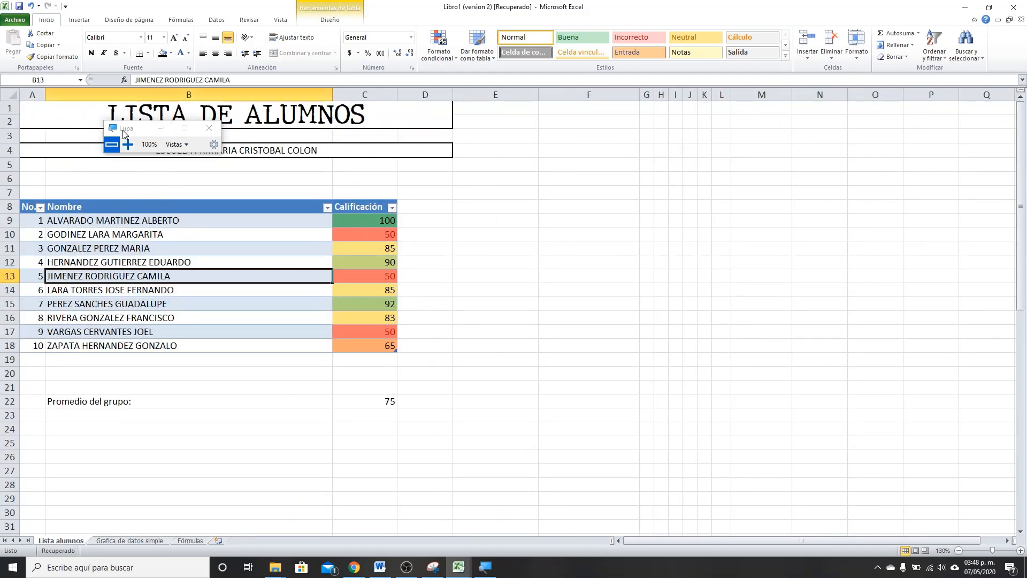
drag(123, 131, 423, 145)
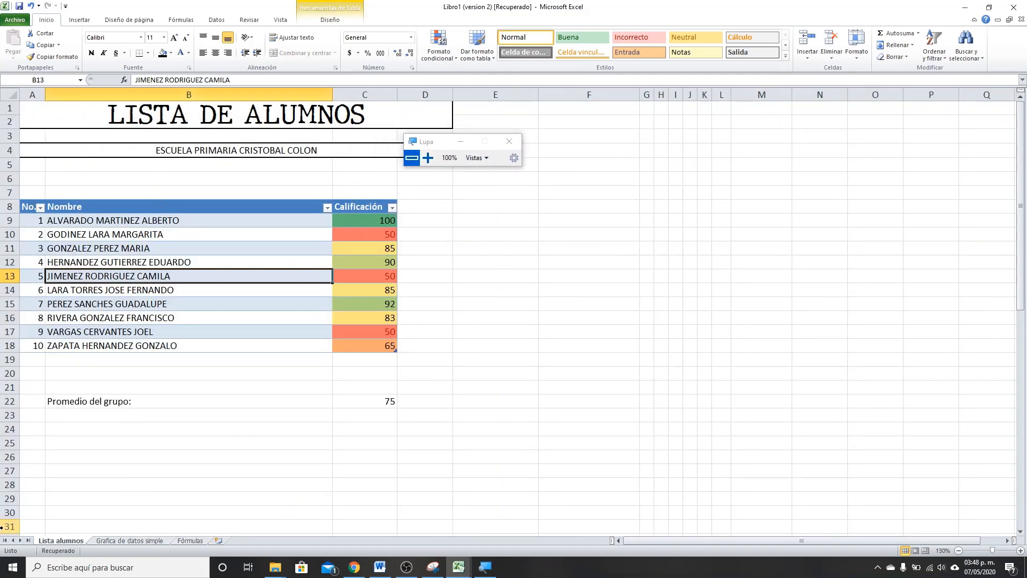
mouse_move(459, 567)
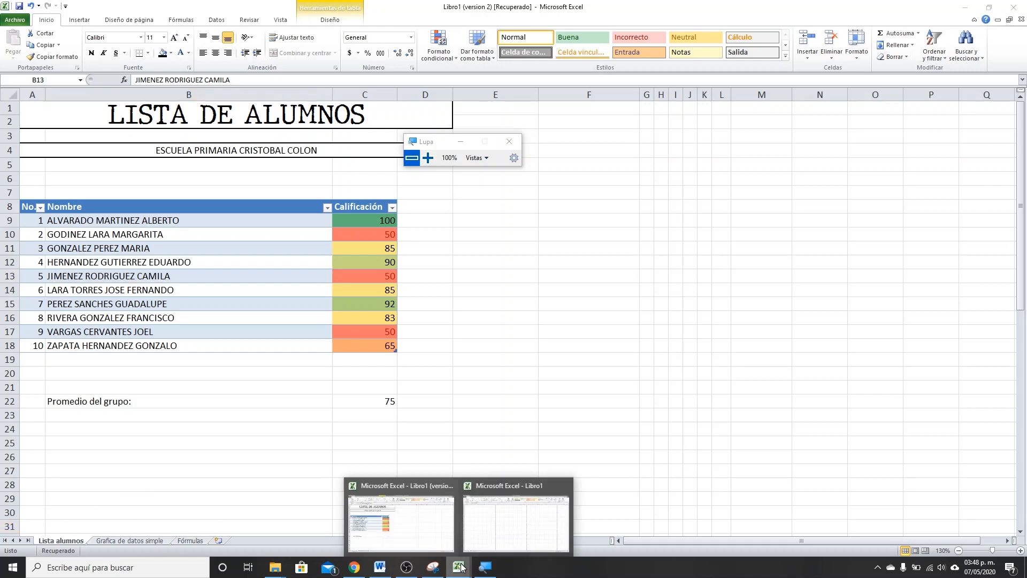
click(511, 509)
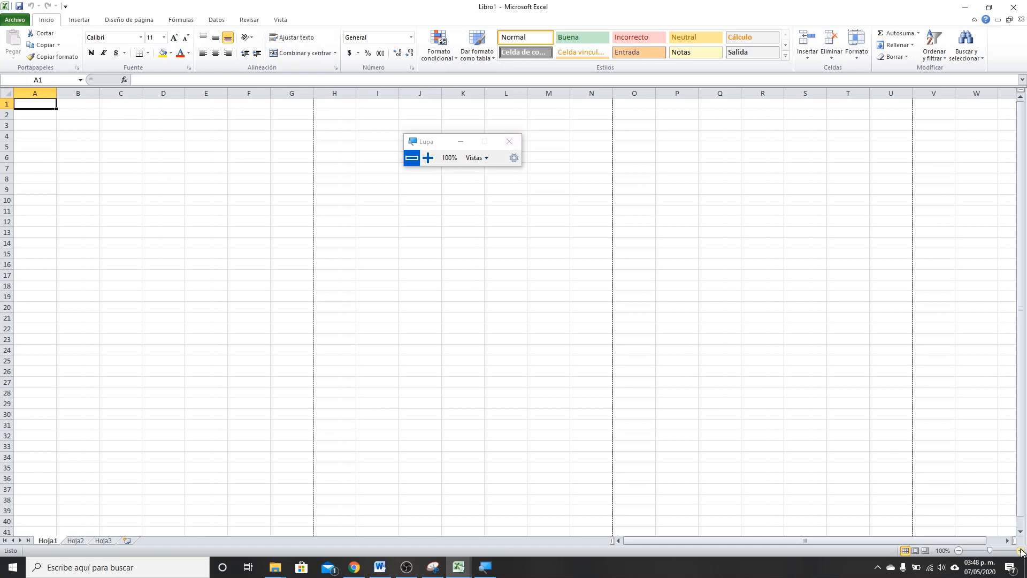
- Explore the cells of the blank Hoja1 sheet by selecting several around A1:B4, ending on cell A1
click(427, 157)
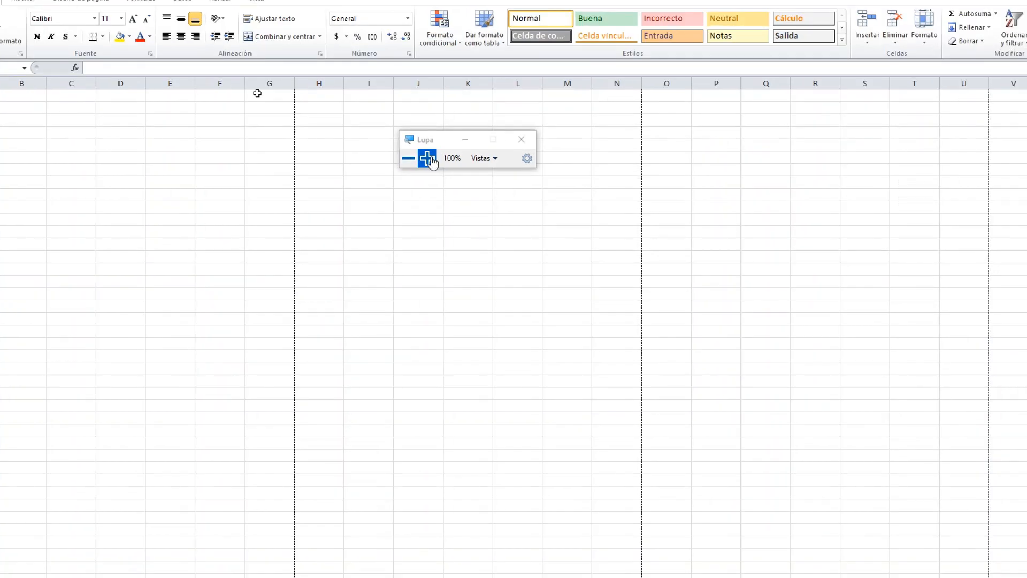
click(408, 167)
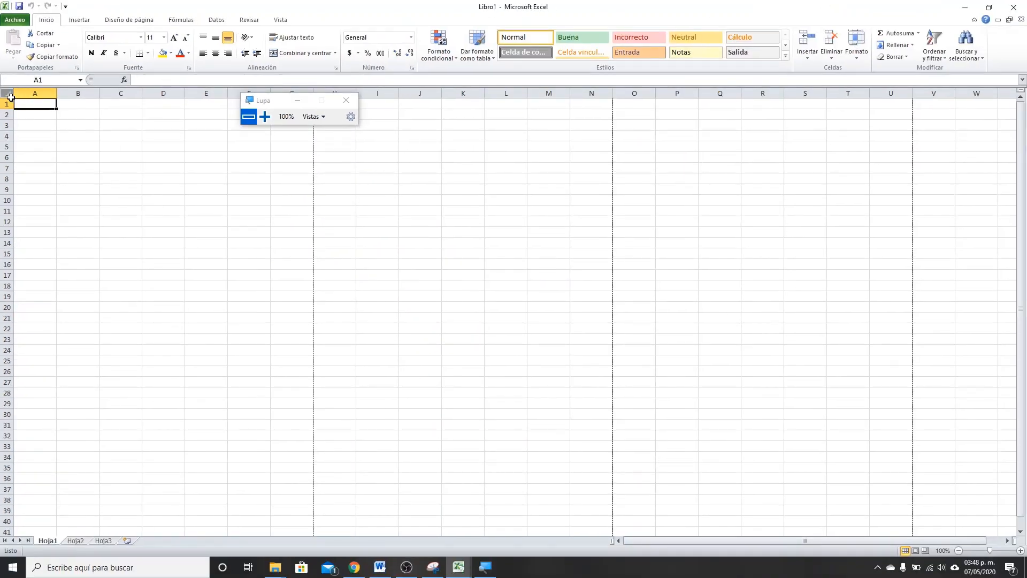
click(33, 115)
click(49, 134)
click(59, 124)
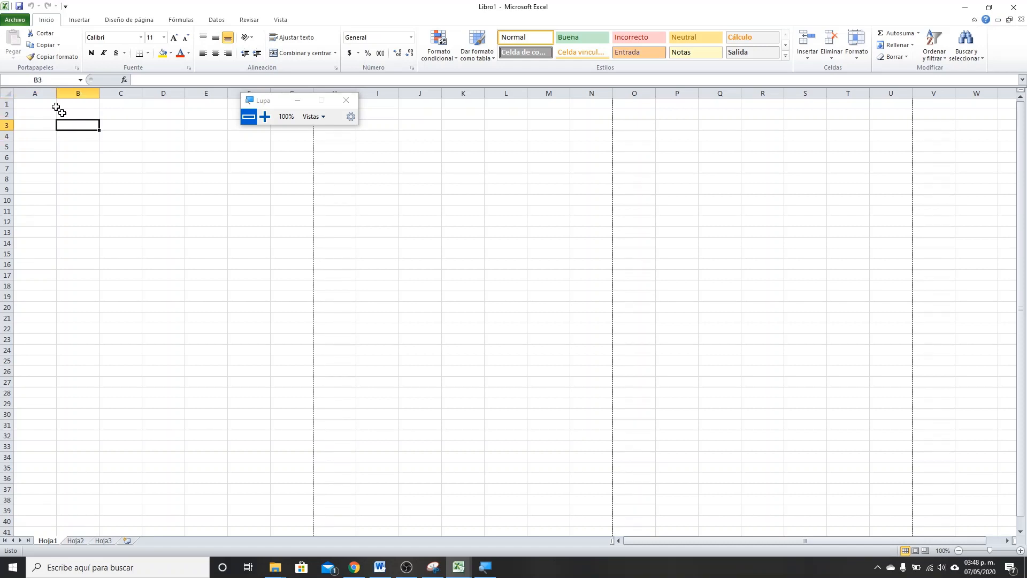
click(26, 106)
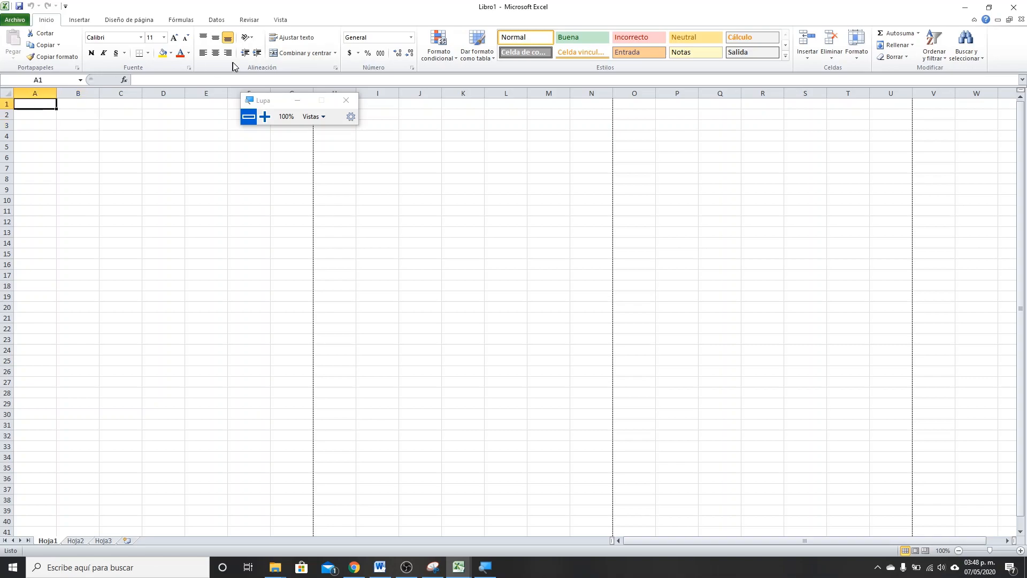
- Examine cell A1 at 200% magnification, opening it for editing and leaving it empty, and reset the magnification to 100%
click(264, 116)
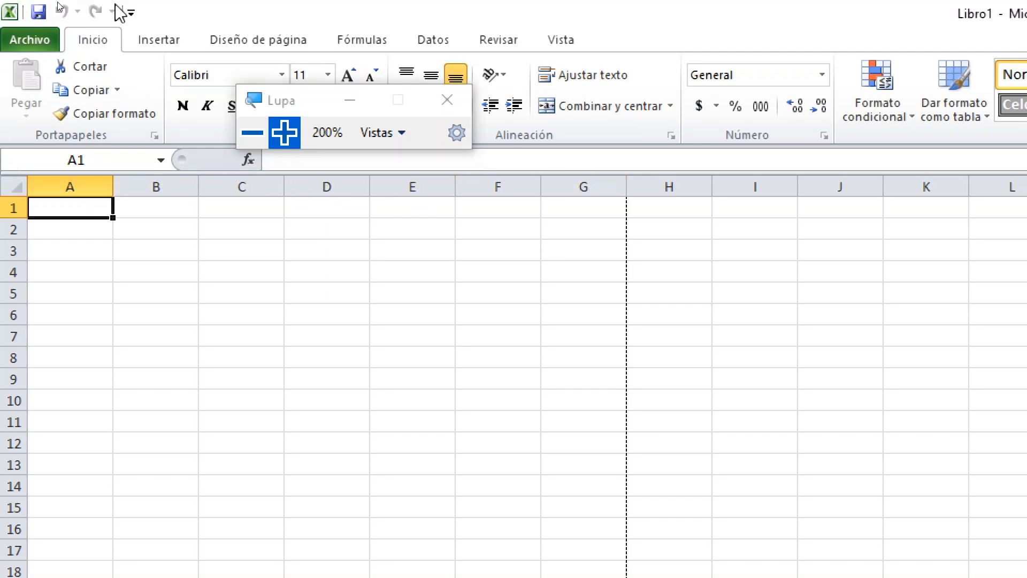
double_click(71, 208)
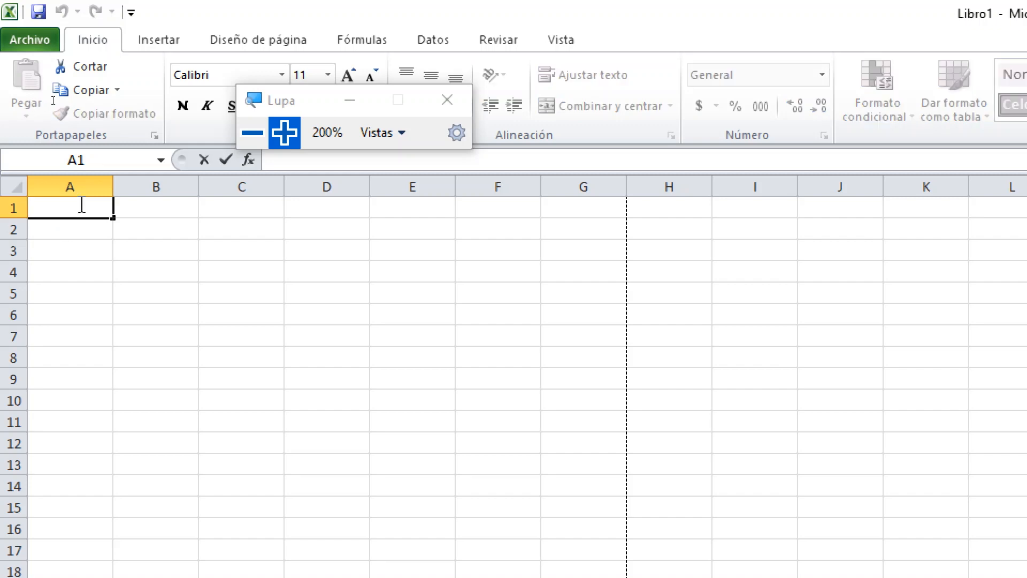
click(143, 203)
click(62, 207)
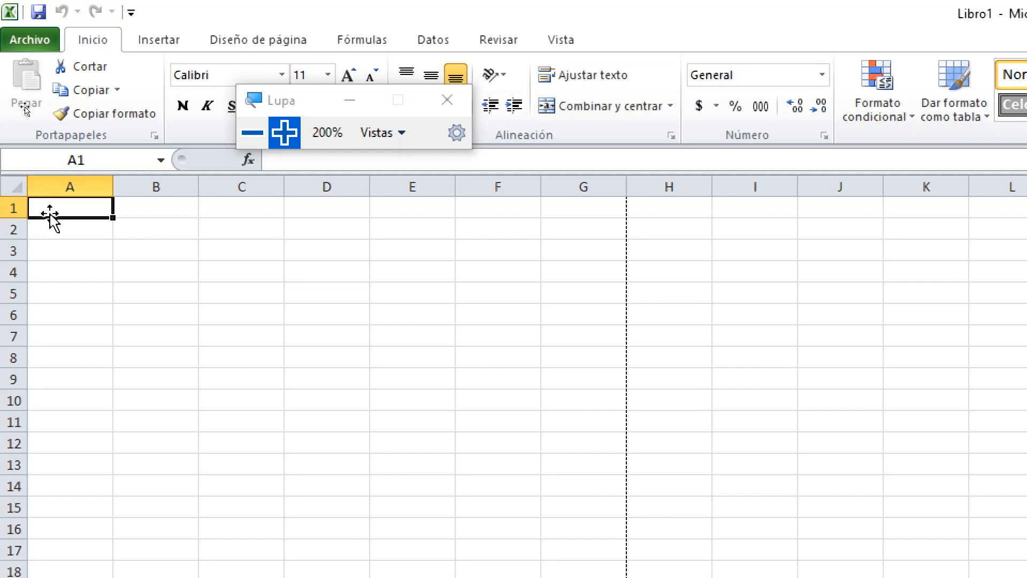
click(252, 131)
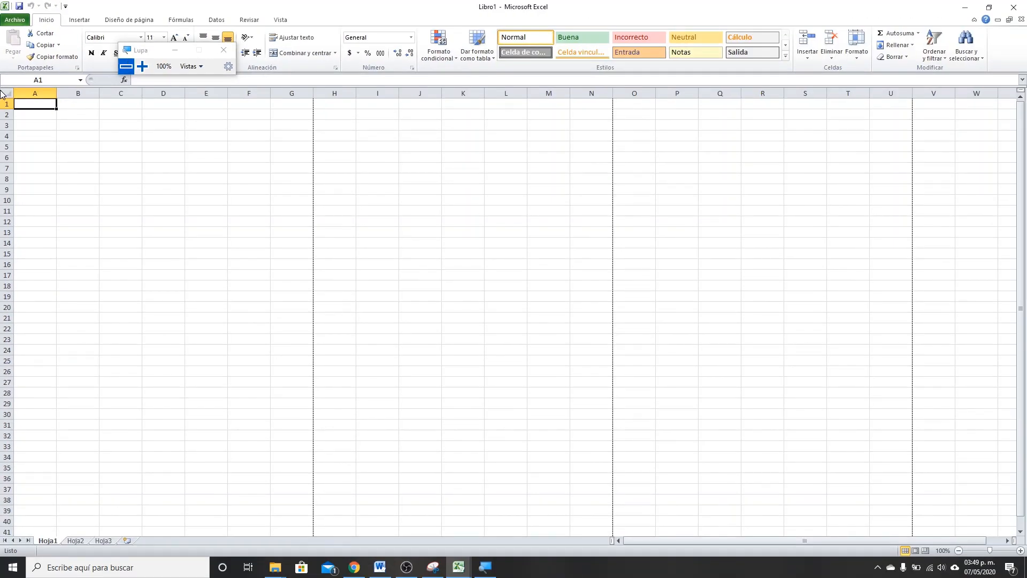
- Explore how many rows Hoja1 has by jumping to the last cell of column A and back to A1
key(ctrl+Down)
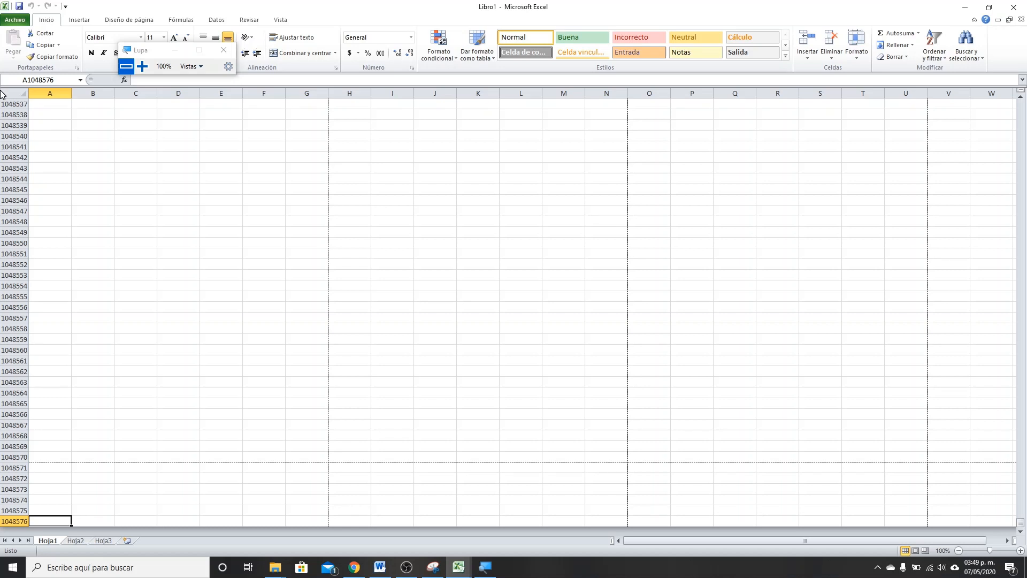
key(ctrl+Up)
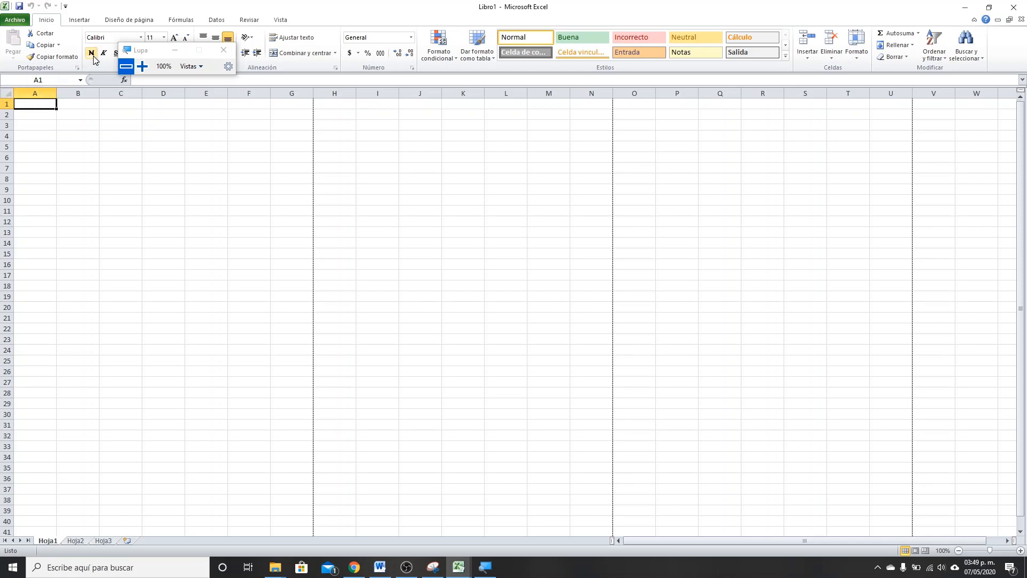
click(129, 51)
click(149, 52)
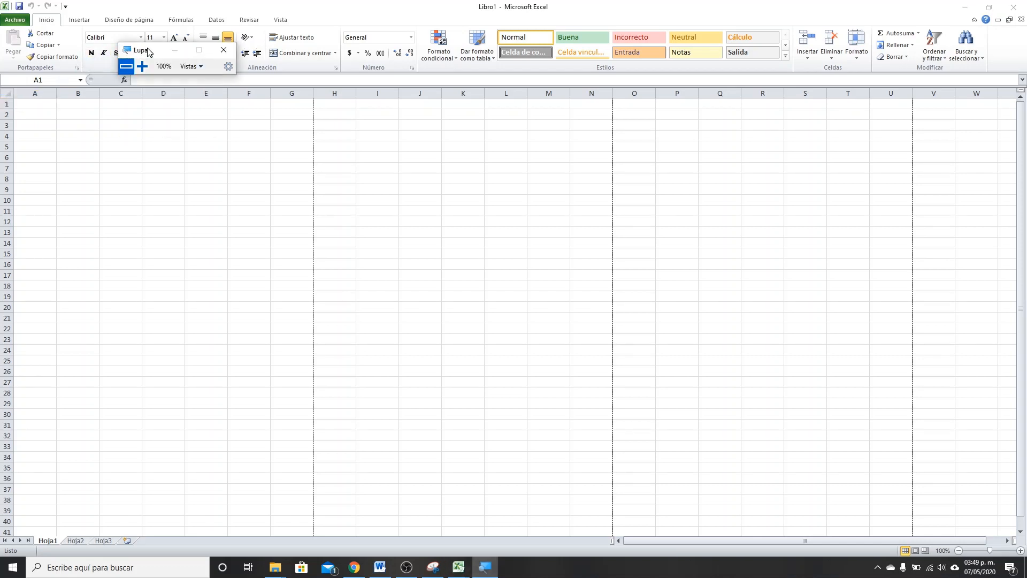
click(34, 103)
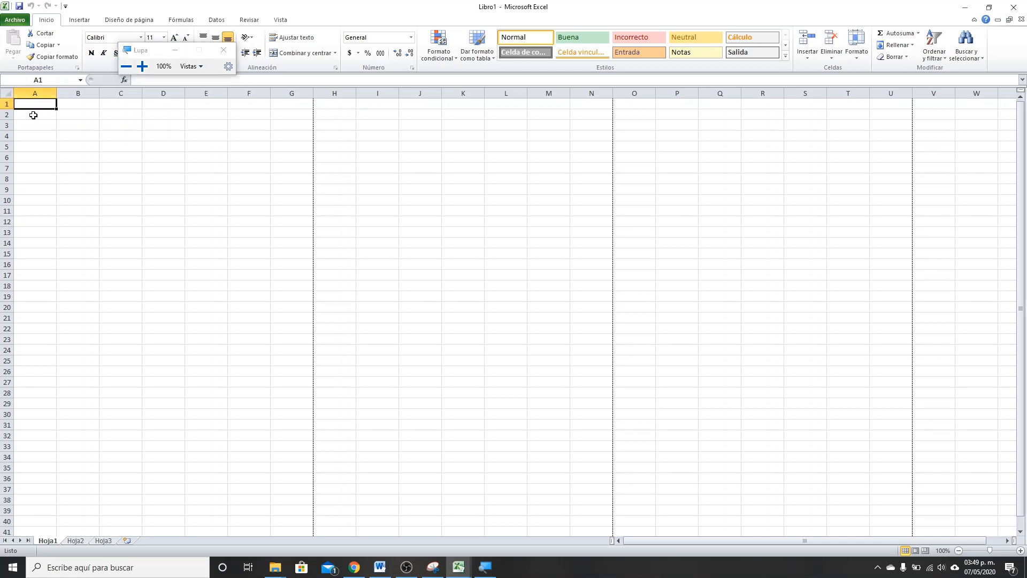
- Explore the sheet's limits by going to the last row and last column, and return to cell A1
key(ctrl+Down)
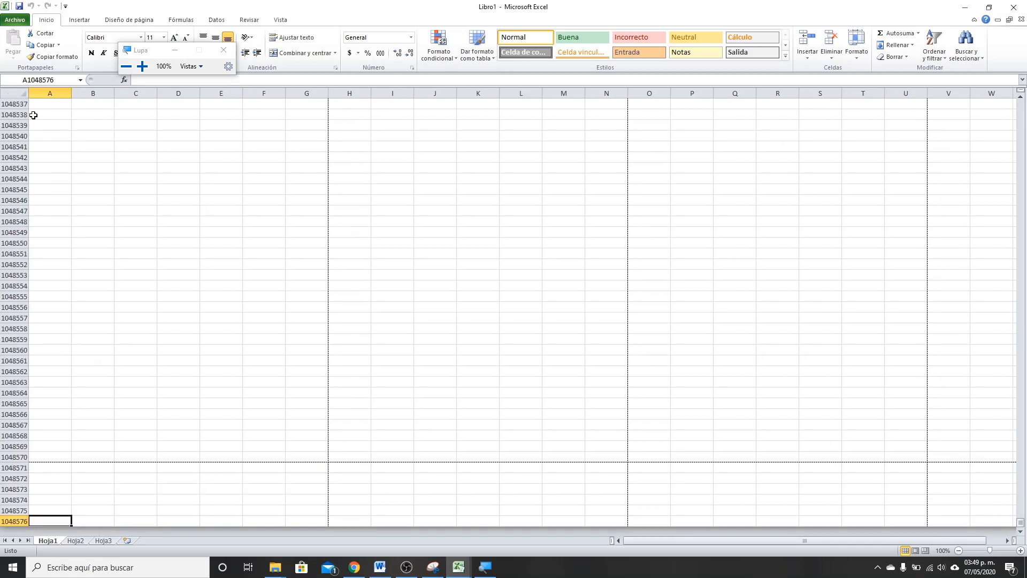
key(ctrl+Right)
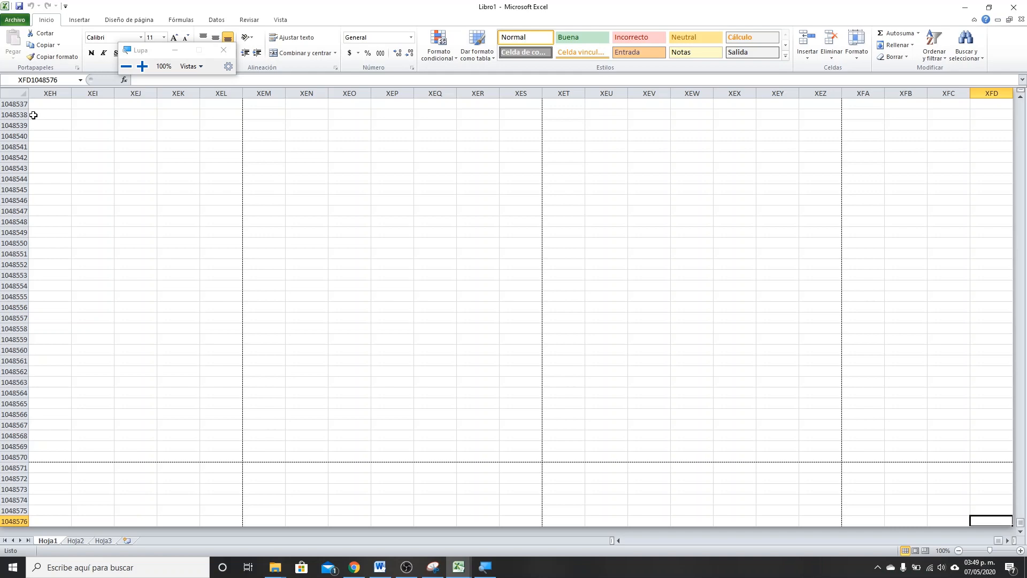
click(142, 65)
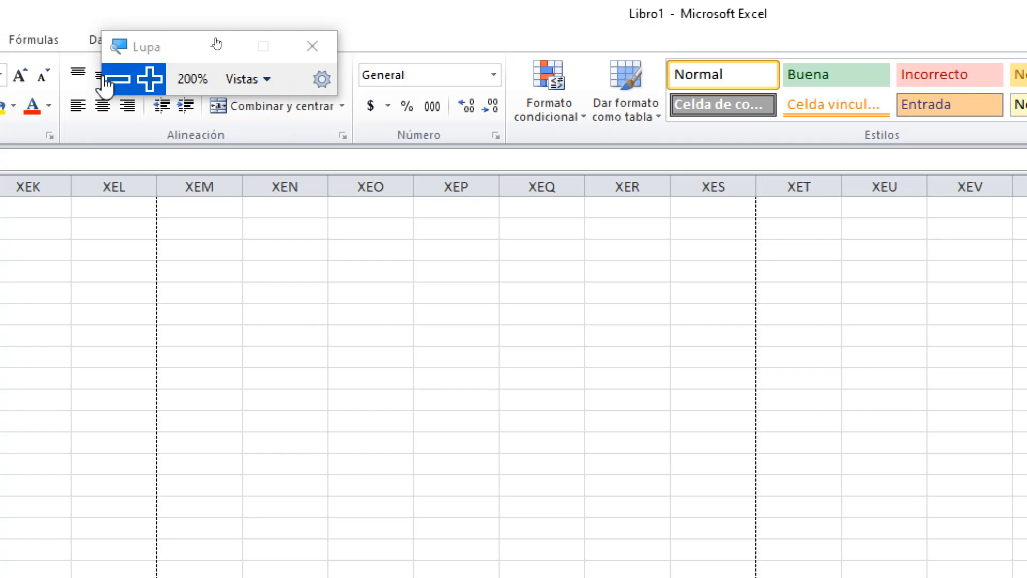
click(117, 80)
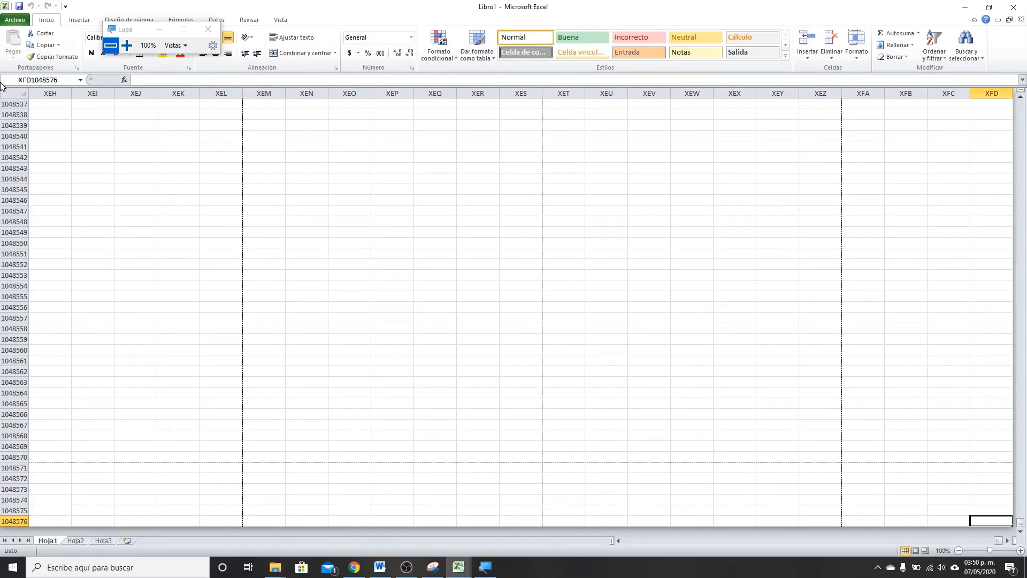
key(Home)
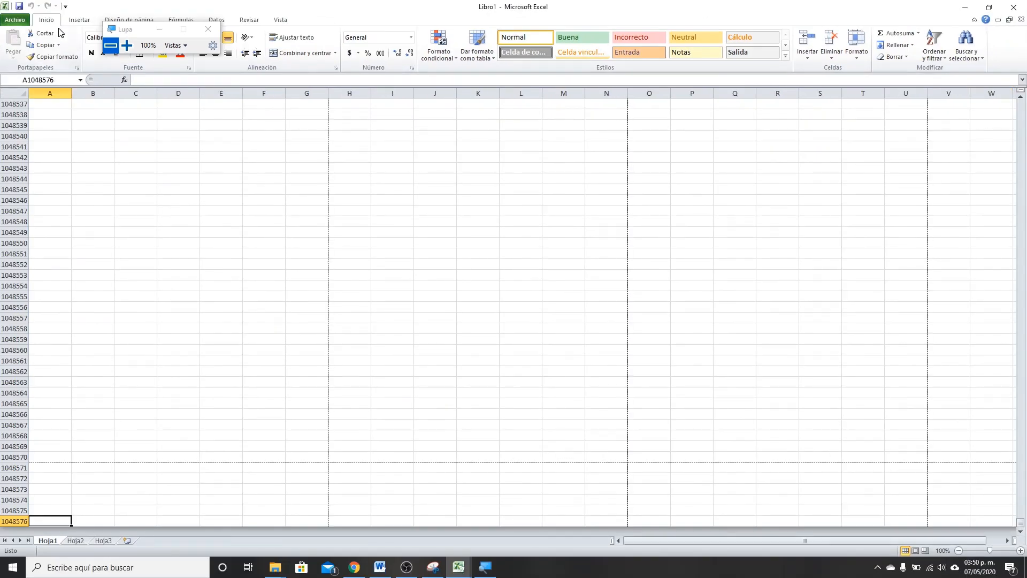
key(ctrl+Home)
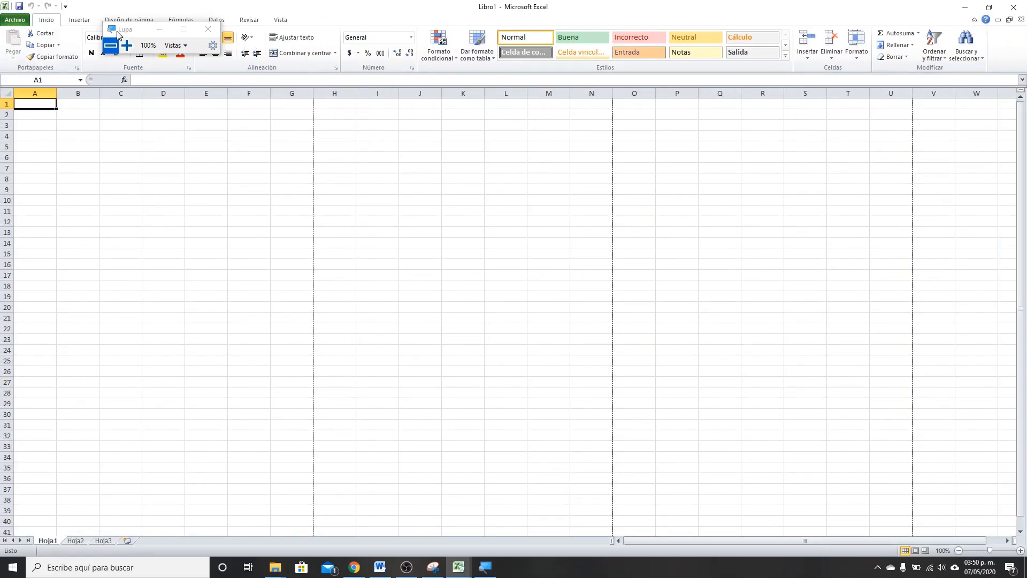
- Rename the Hoja1 sheet as Lista de alumnos
drag(119, 34, 282, 50)
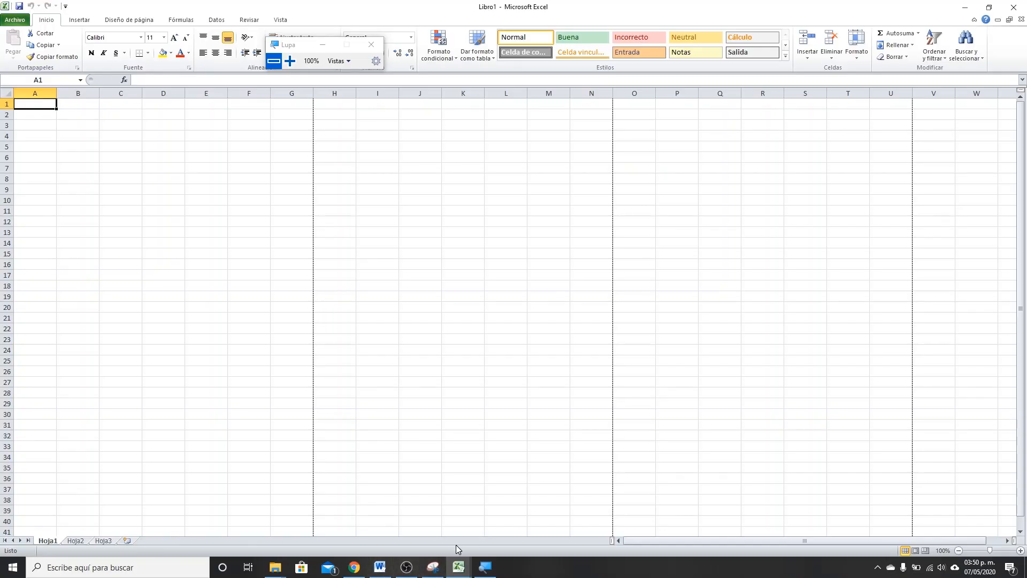
click(289, 60)
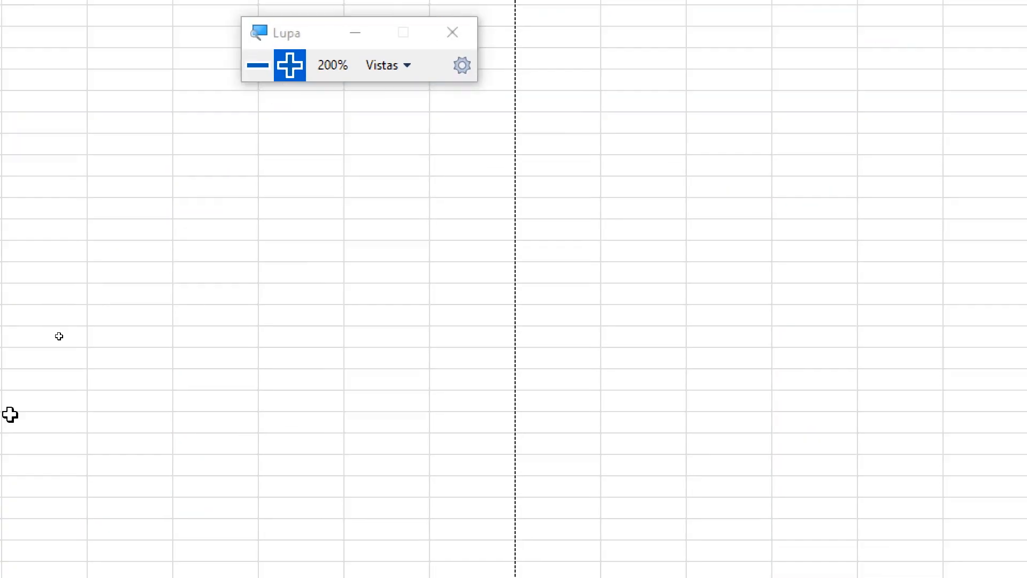
right_click(85, 507)
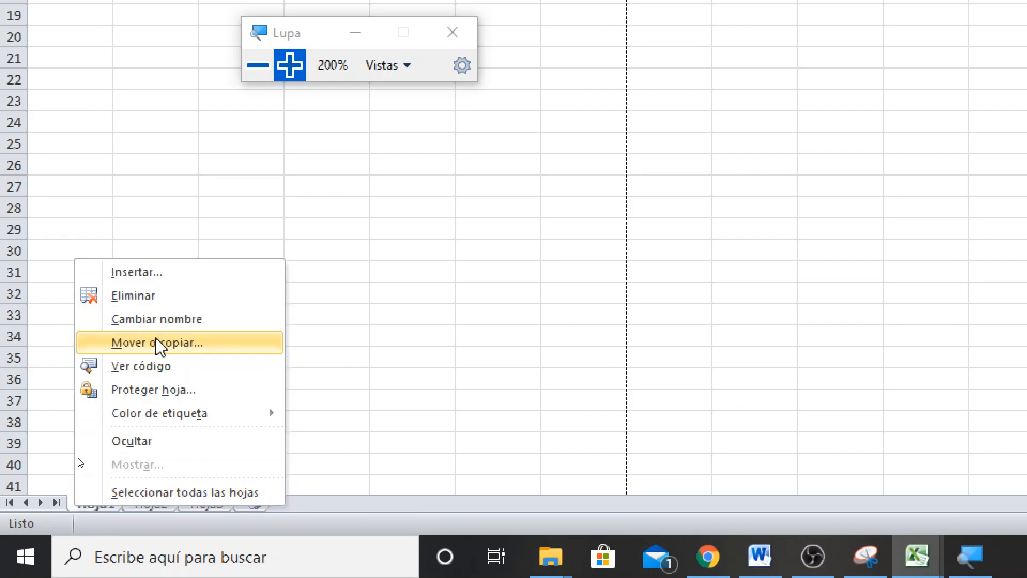
click(163, 314)
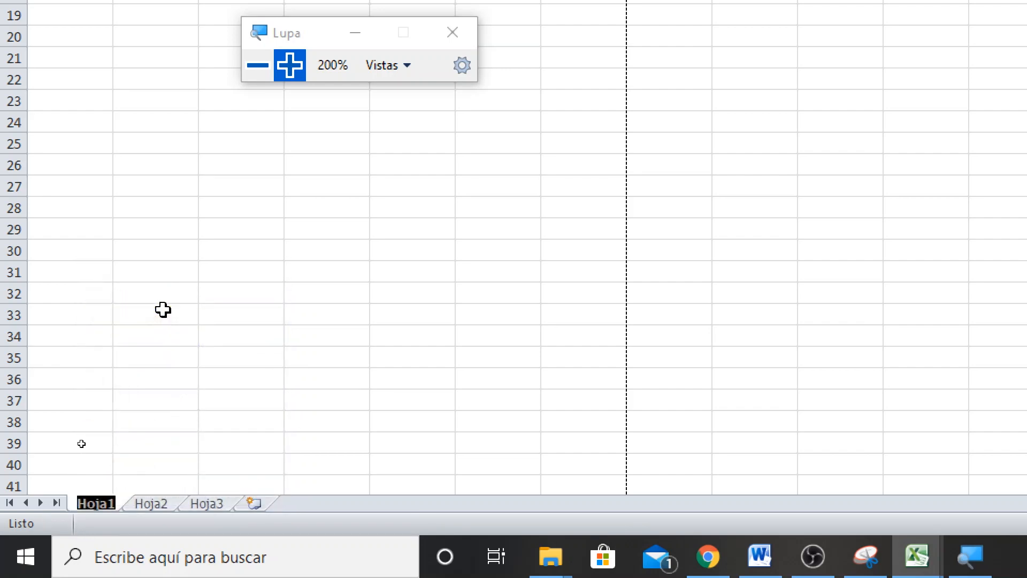
text(Lista)
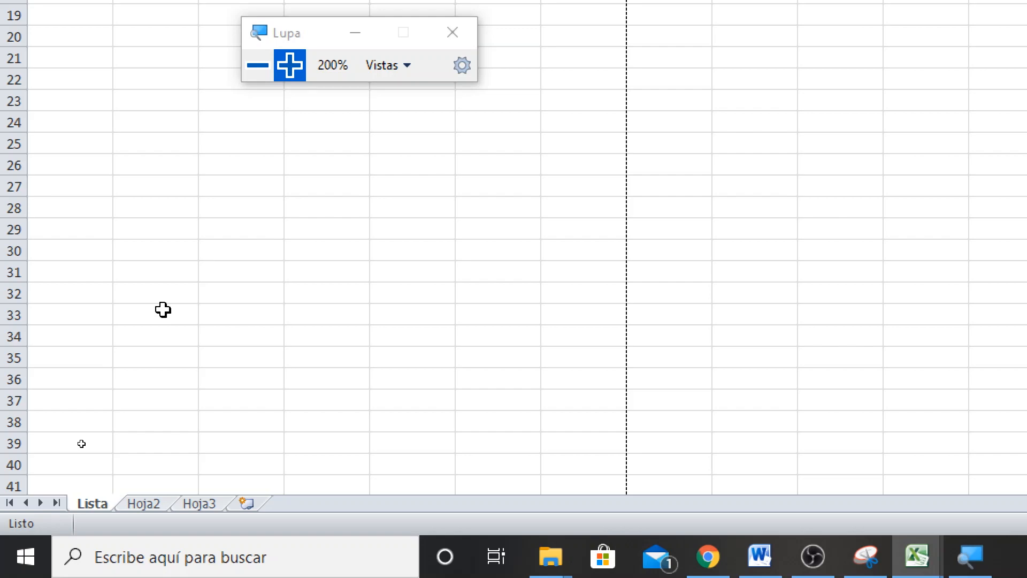
text( de alumnos)
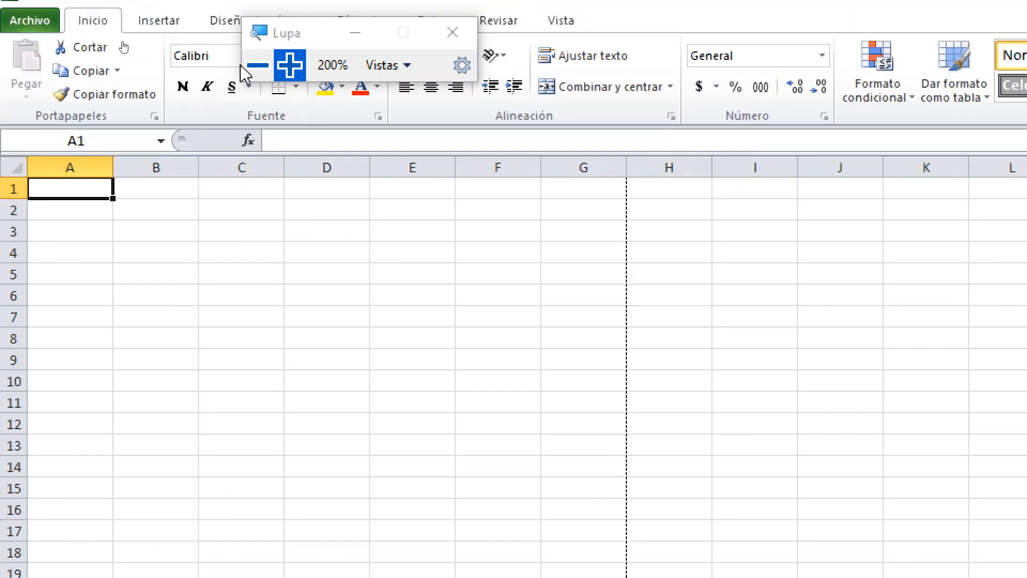
click(258, 65)
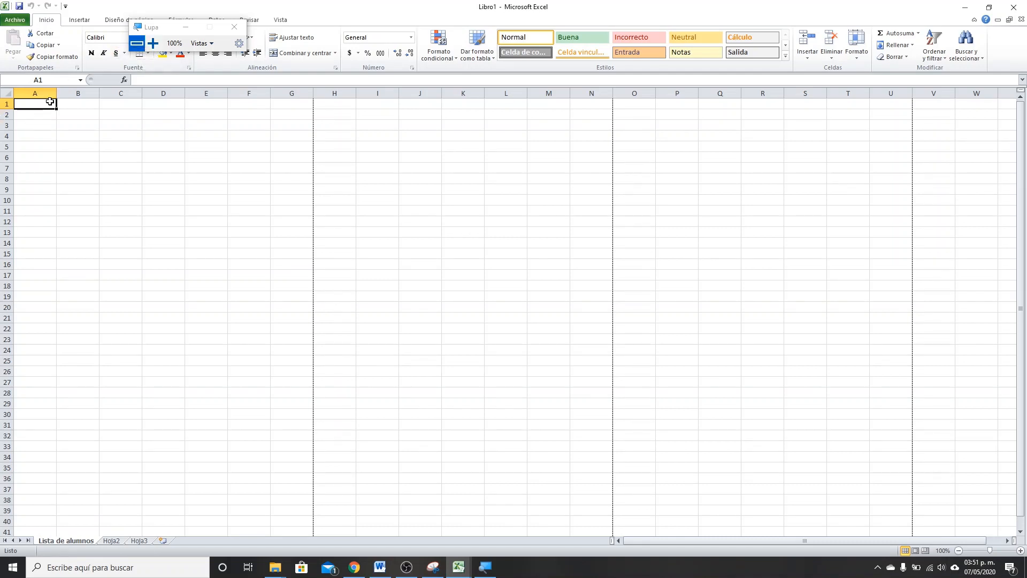
- Narrow column A to about a third of its width, with cell A6 selected as the list's starting point
click(24, 161)
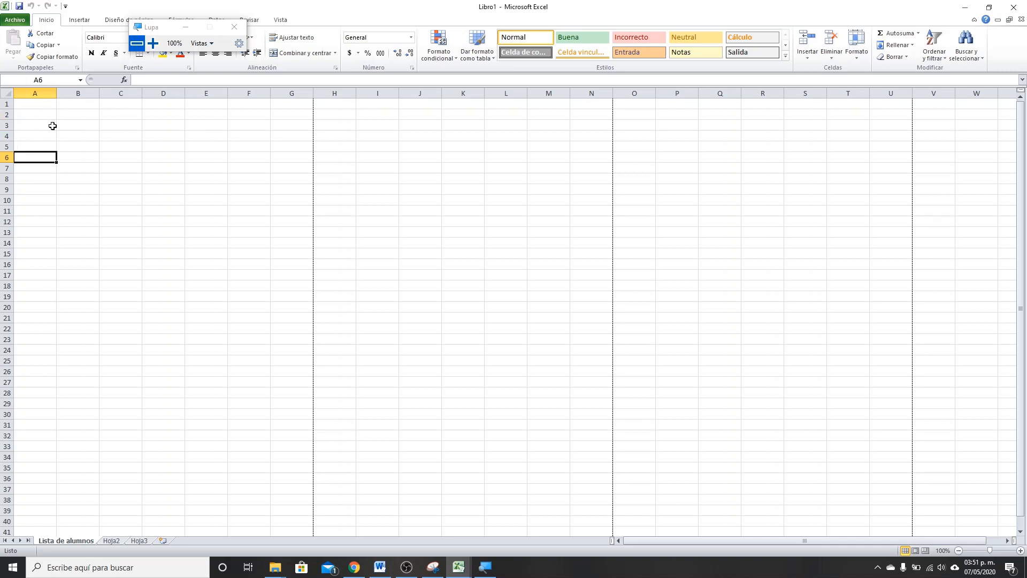
click(153, 43)
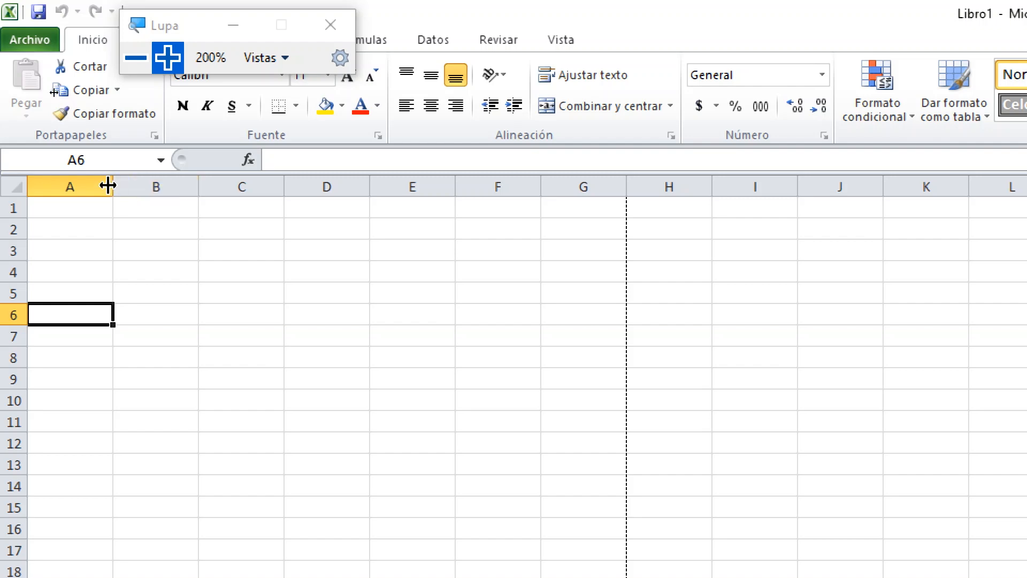
drag(108, 185, 59, 186)
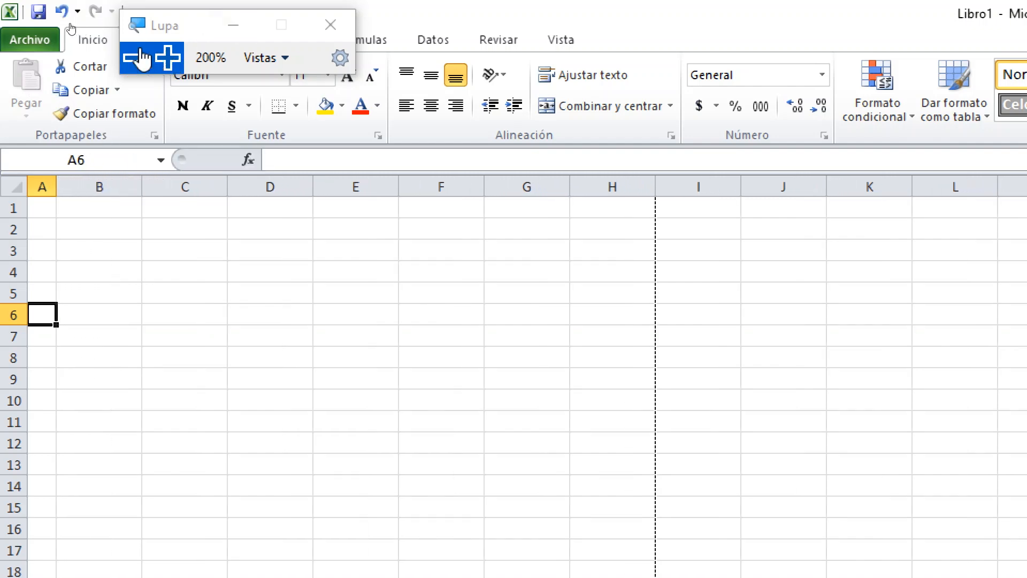
click(142, 57)
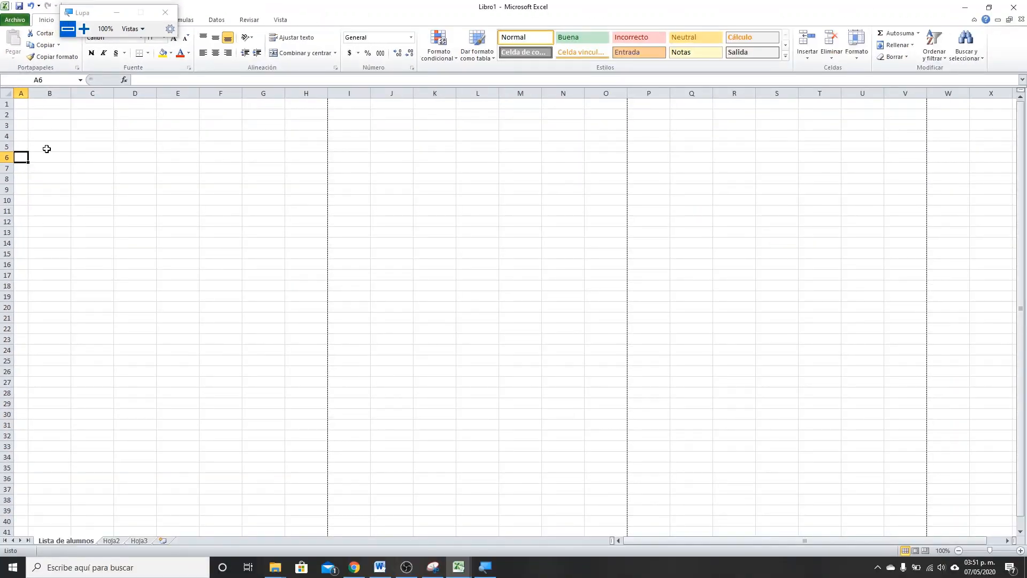
- Enter the headings No in A6 and Nombre del Alumno in B6
text(No)
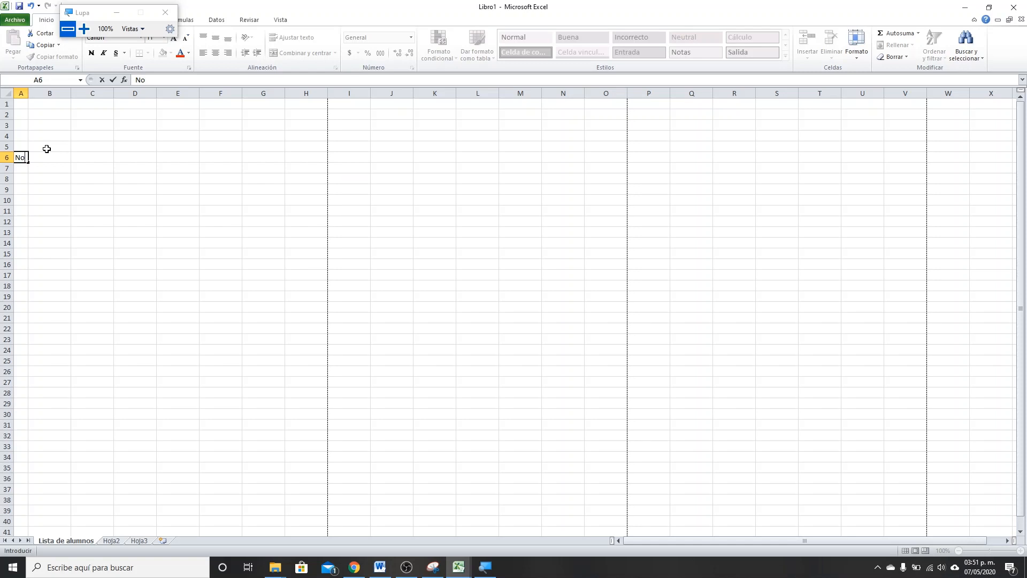
key(Tab)
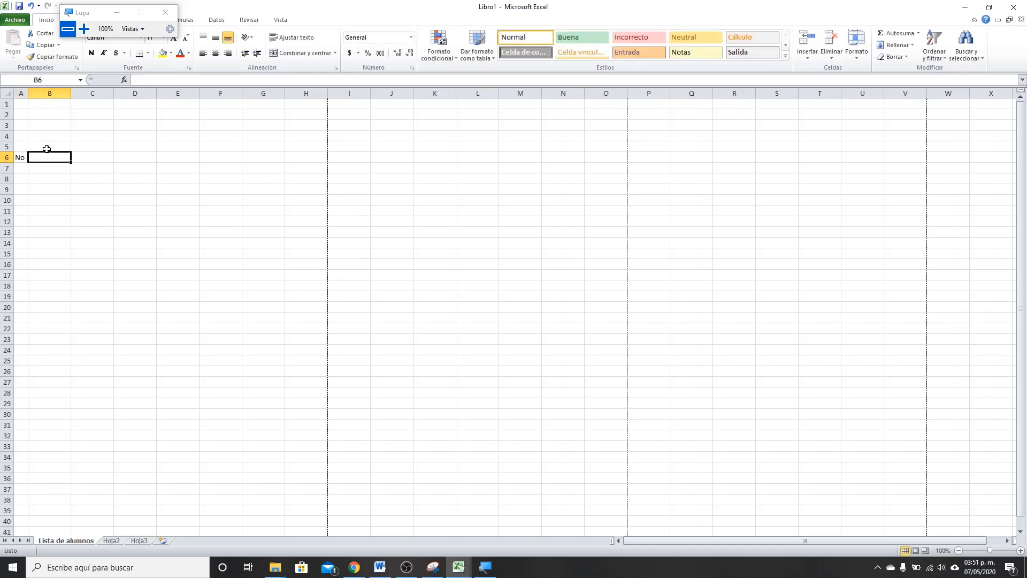
text(A)
key(BackSpace)
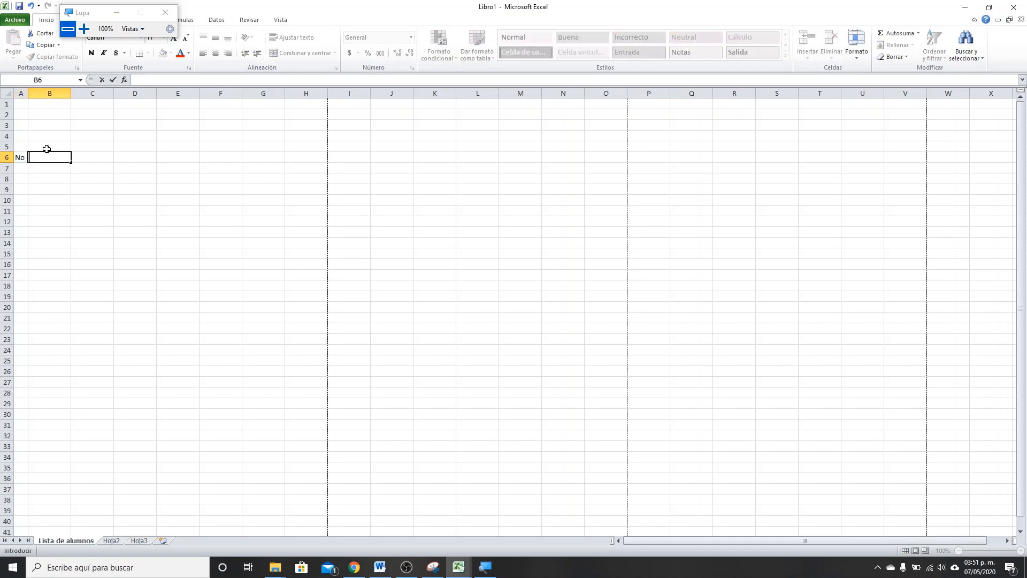
text(Nombre del Alumn)
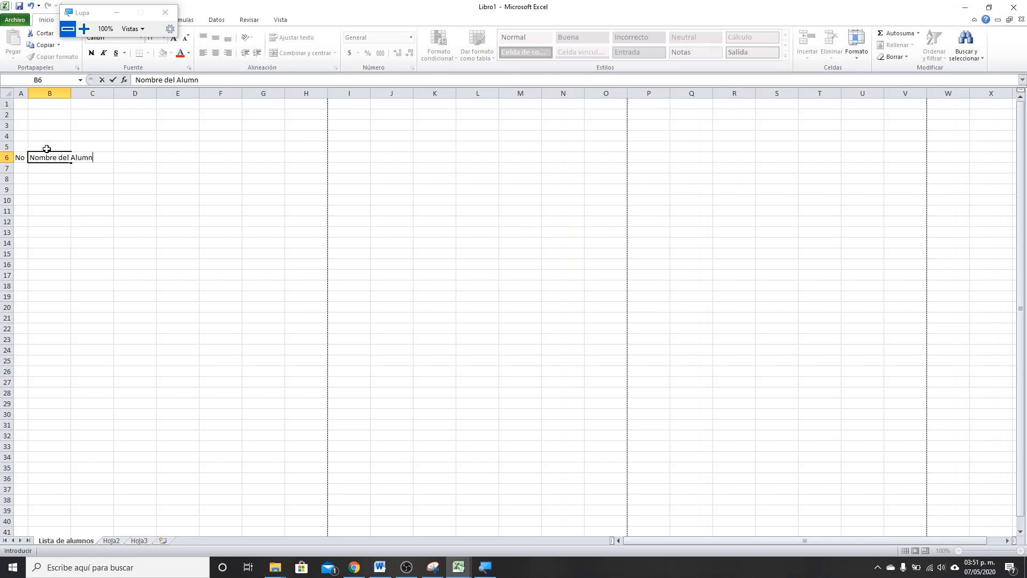
text(o)
key(Return)
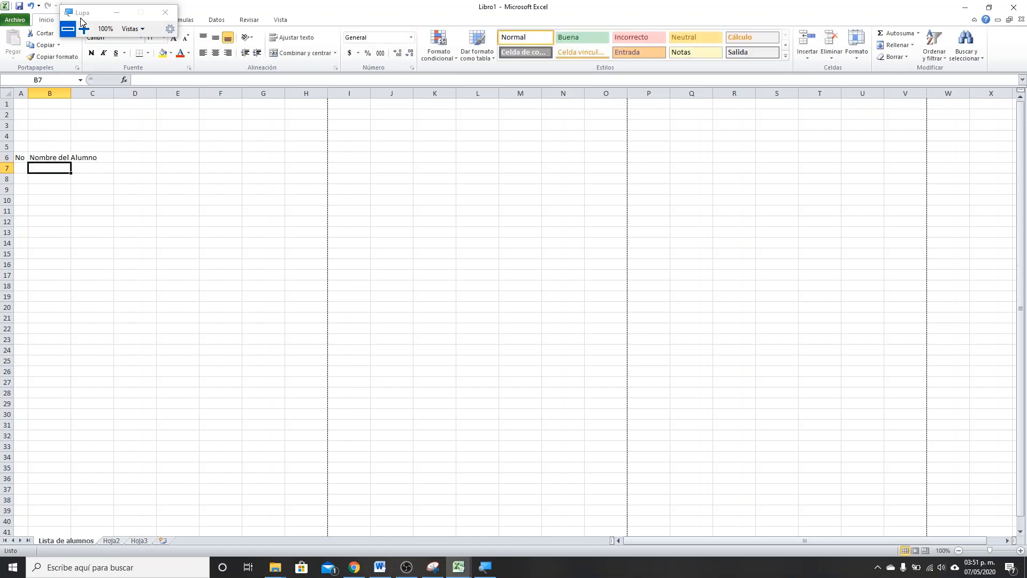
- Examine how the B6 heading extends over C6, making a trial entry in C6 and clearing it
click(84, 29)
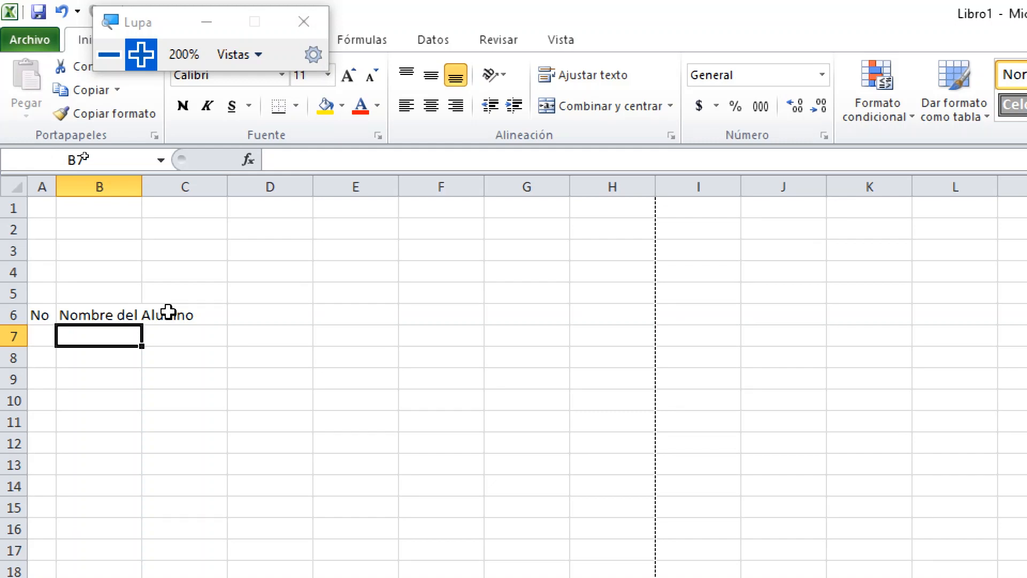
click(110, 310)
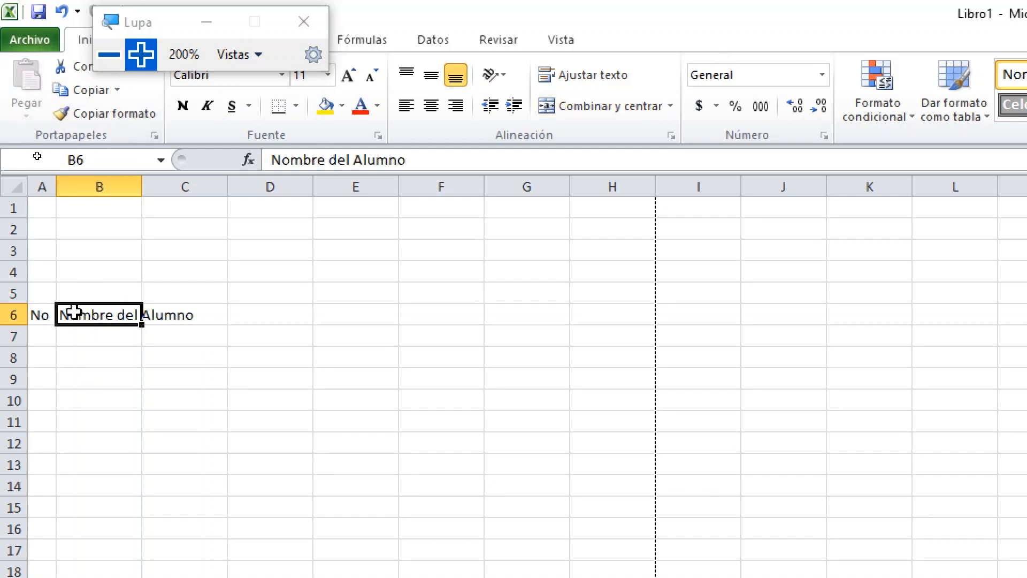
click(196, 311)
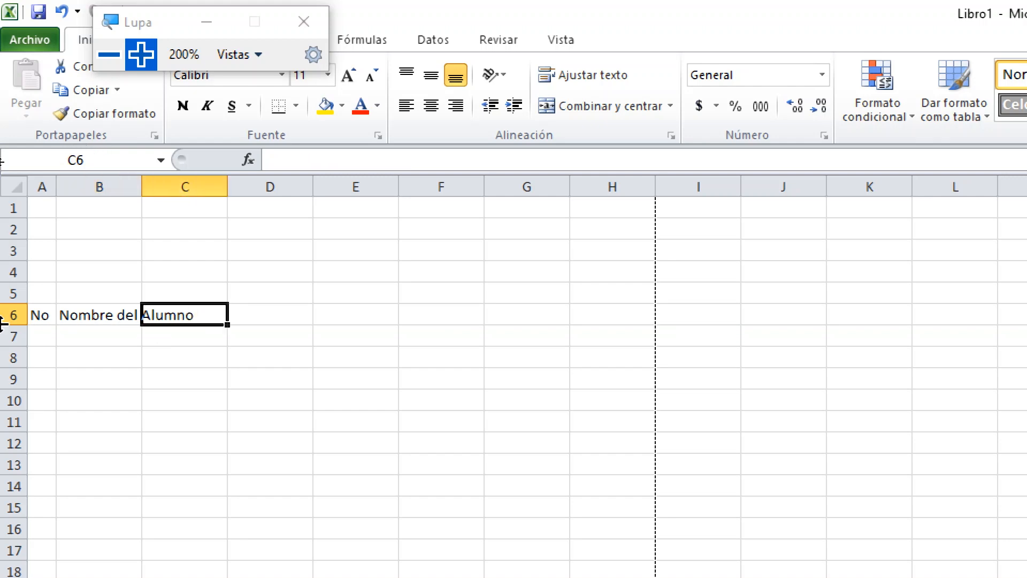
text(klg)
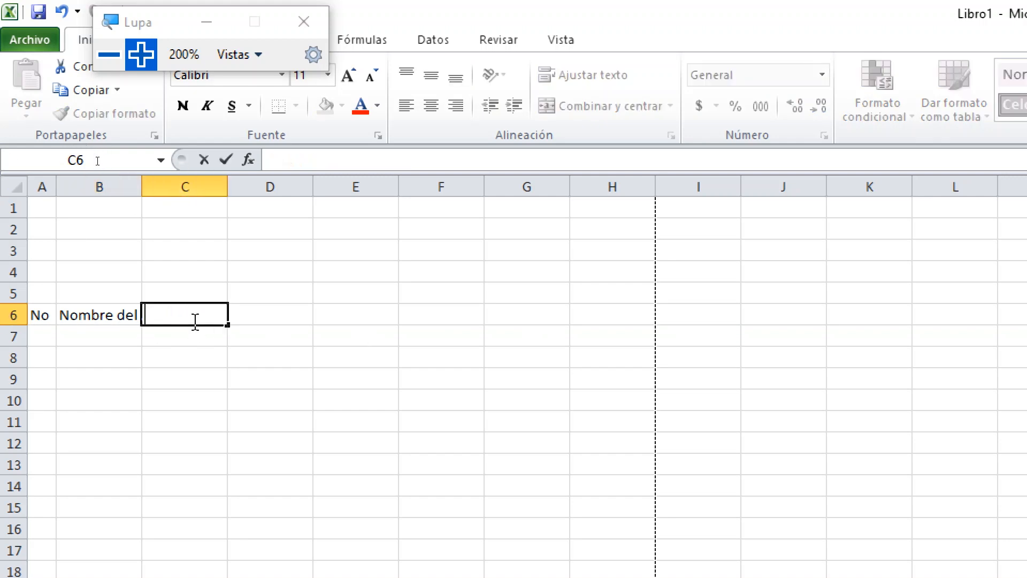
click(114, 319)
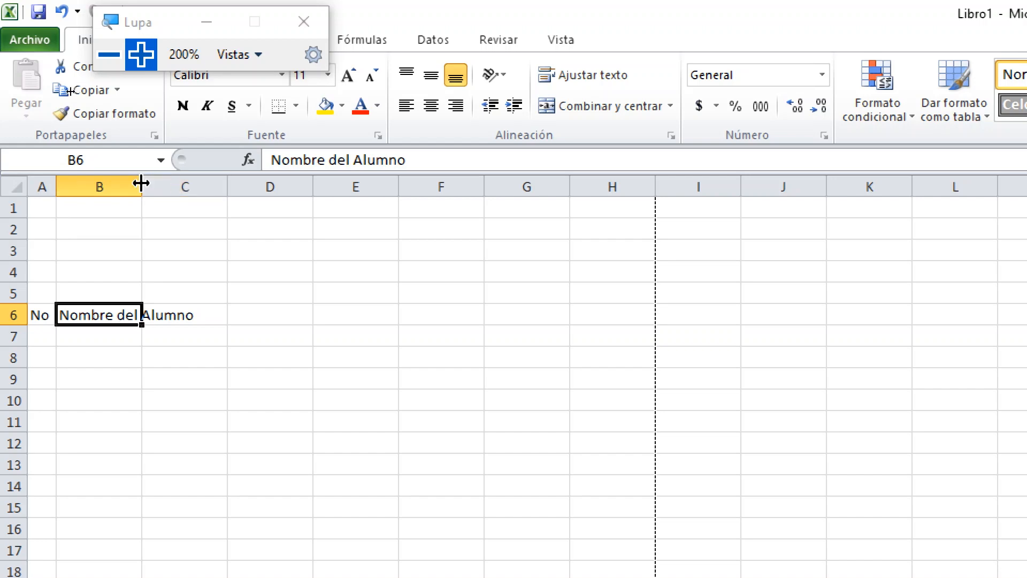
- Widen column B slightly and enter the heading Calificación in C6
drag(141, 185, 170, 186)
click(199, 317)
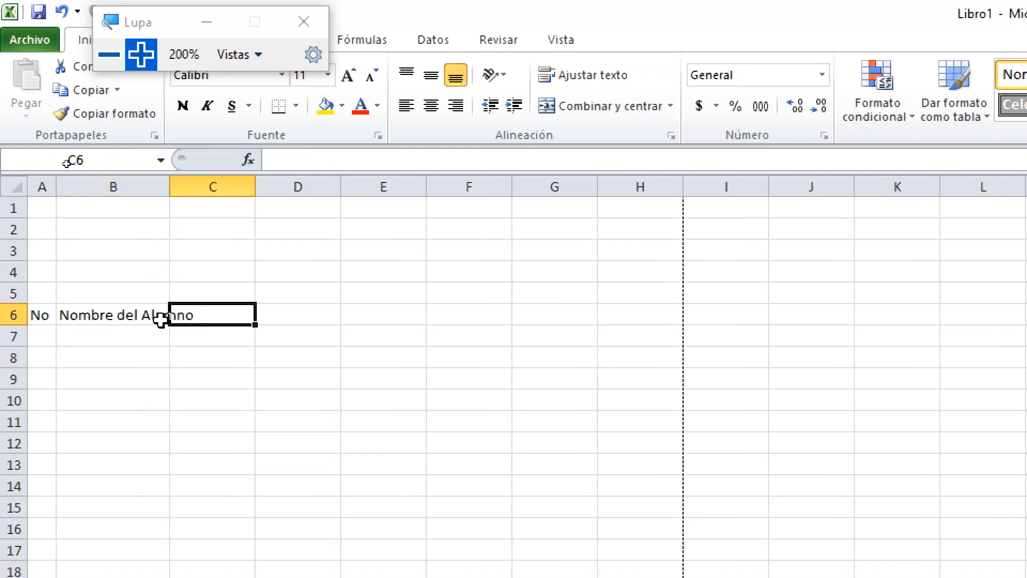
click(94, 312)
click(216, 313)
text(Calificación)
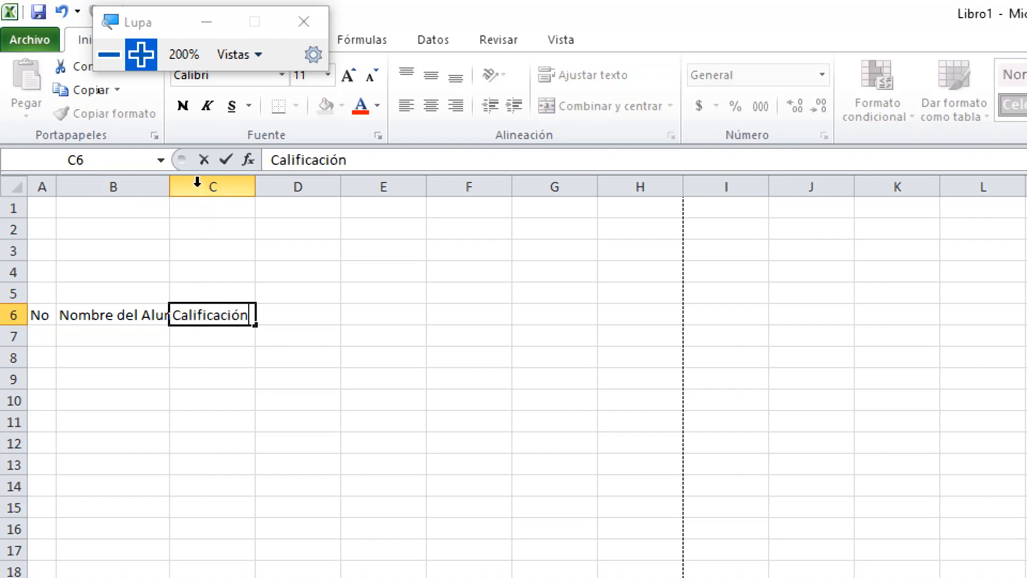
click(127, 178)
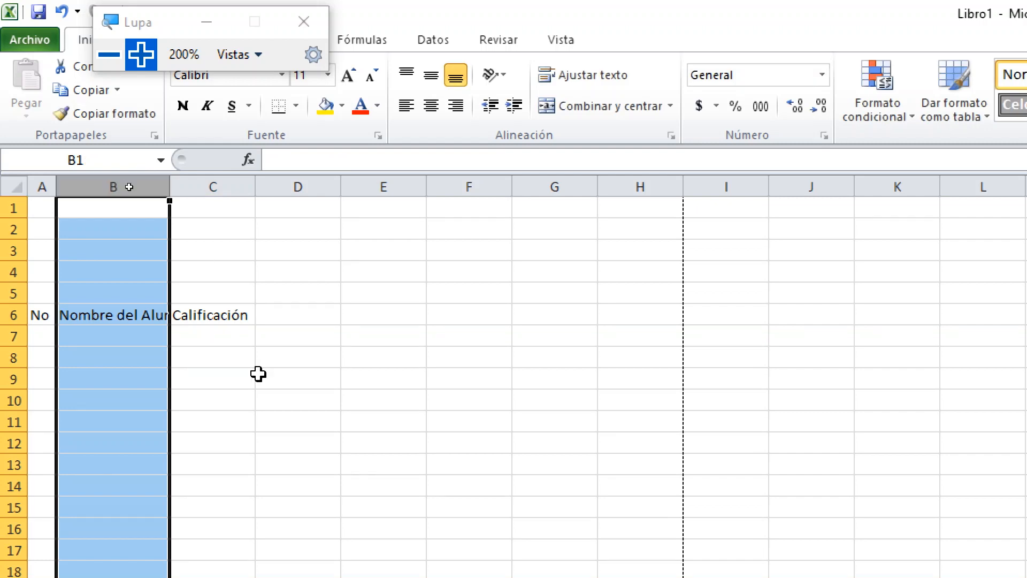
click(185, 314)
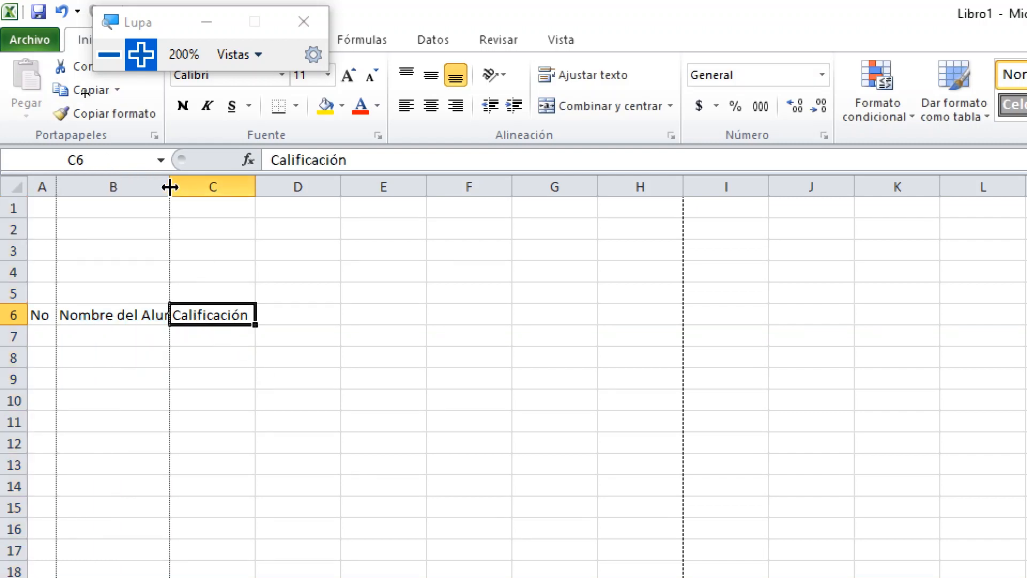
- Widen column B to about twice its width so the Nombre del Alumno heading fits
drag(170, 186, 280, 187)
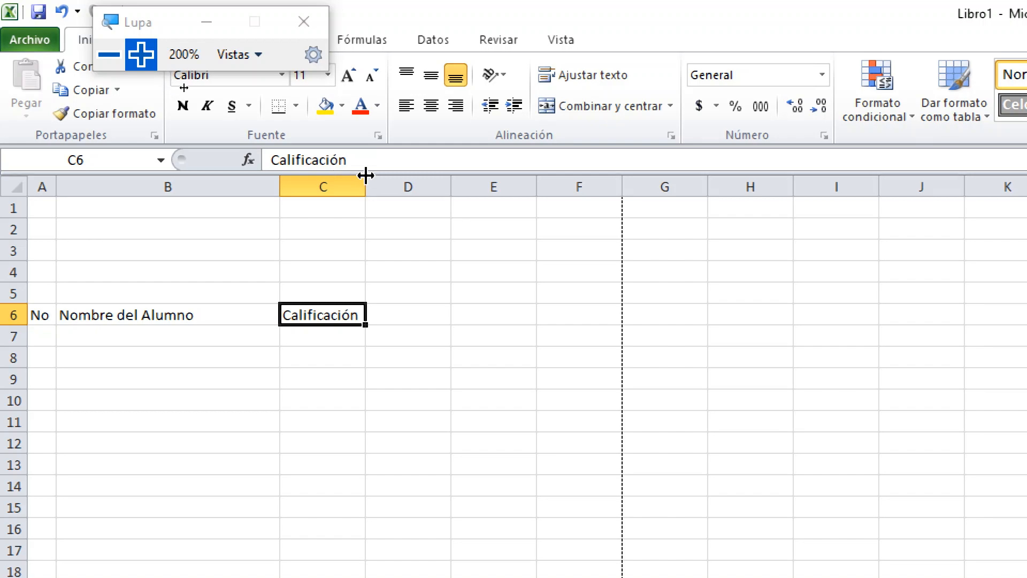
click(109, 54)
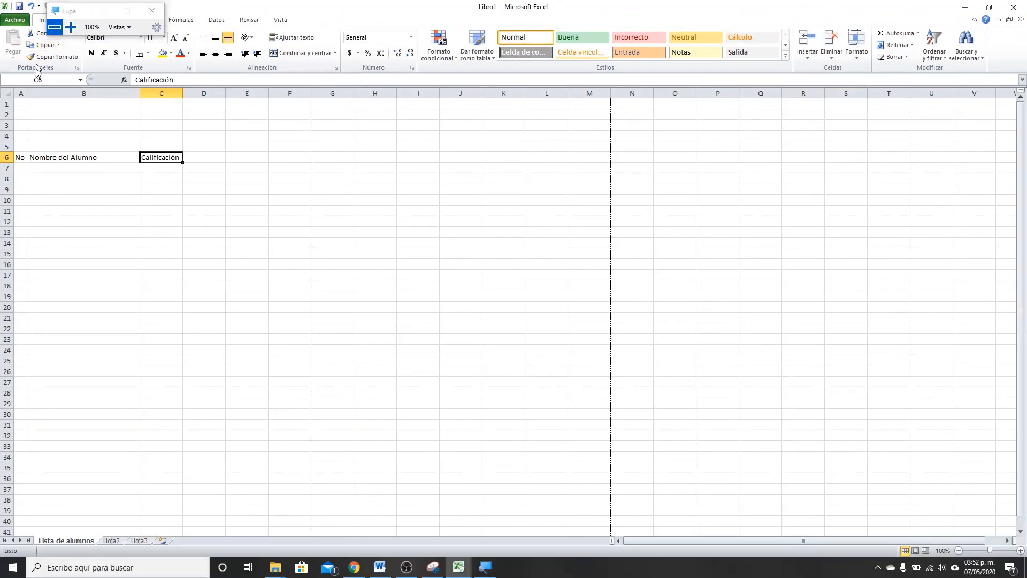
click(68, 27)
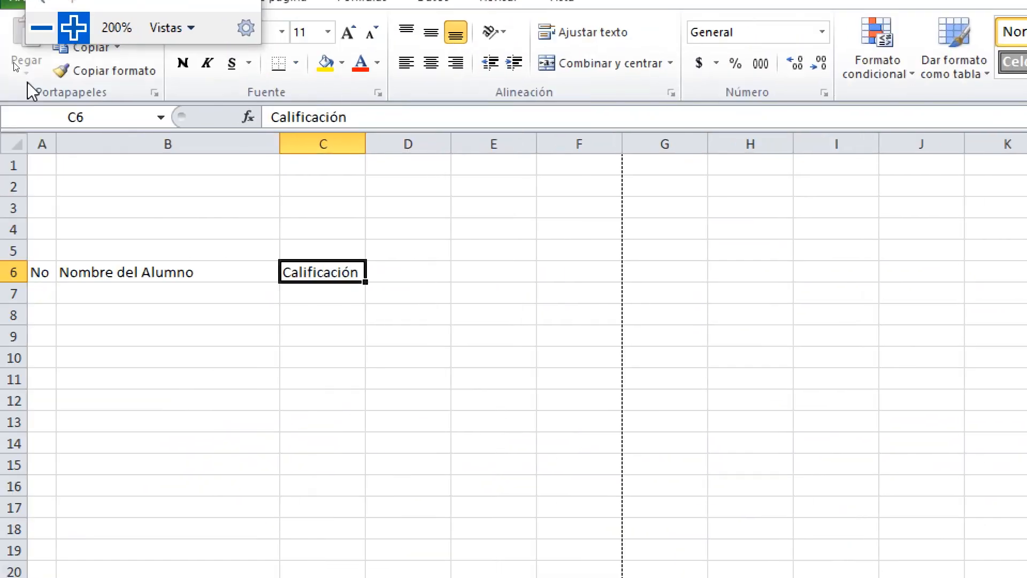
- Enter the numbers 1 in A7 and 2 in A8 under the No heading
click(41, 290)
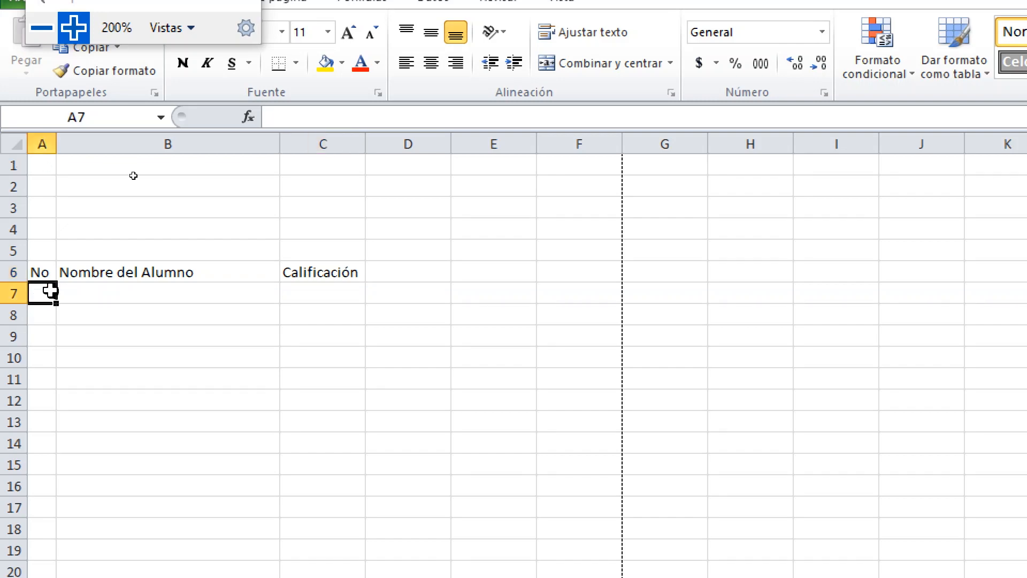
text(1)
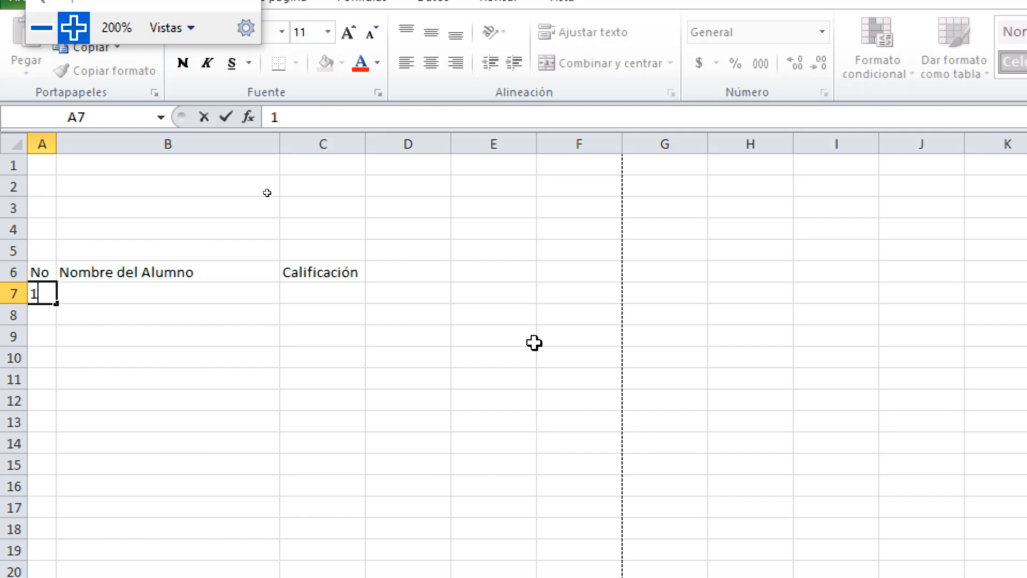
key(Return)
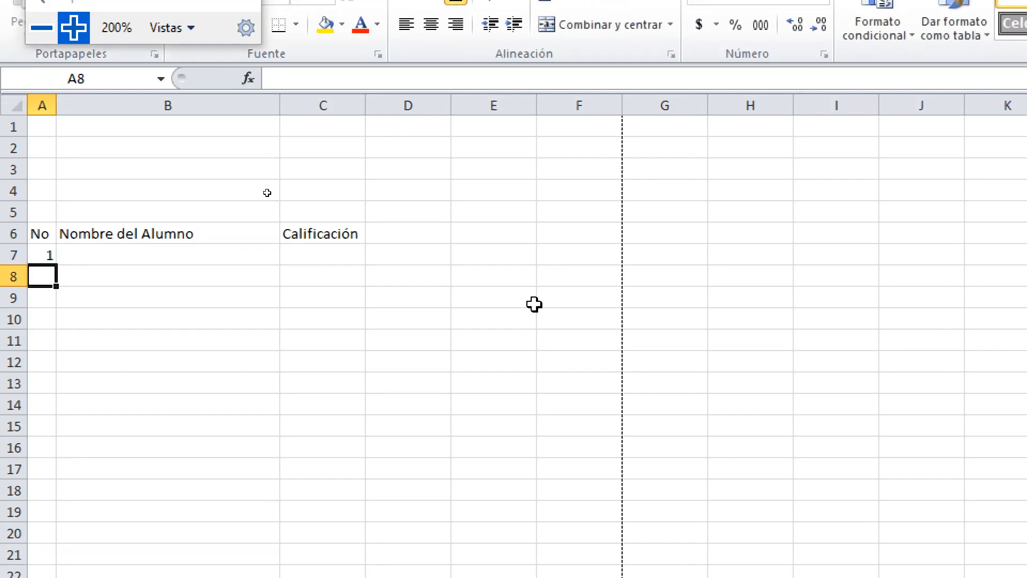
text(2)
key(Return)
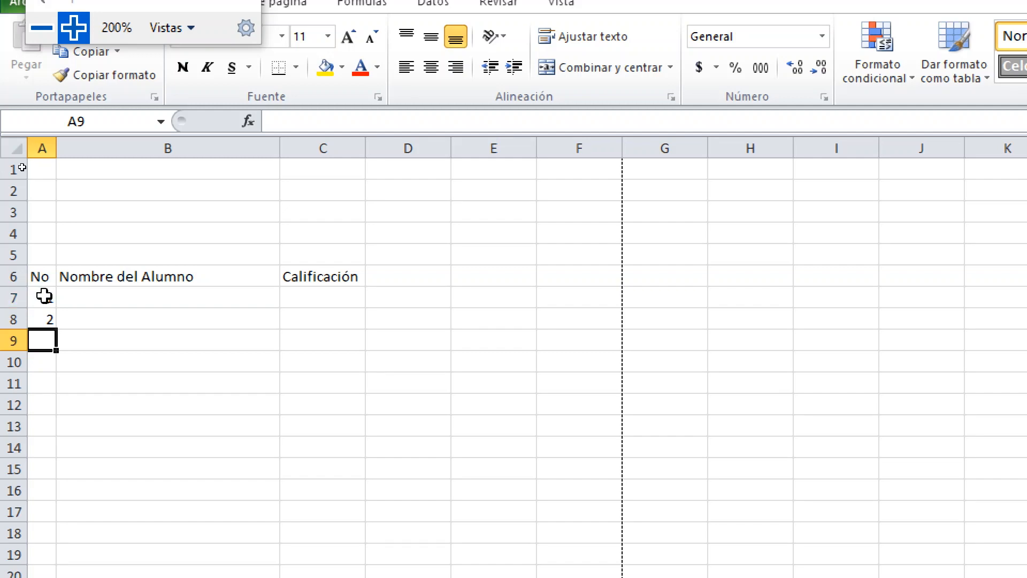
- Try extending the number series from A7:A8 down to A13, and undo the fill
drag(44, 297, 46, 313)
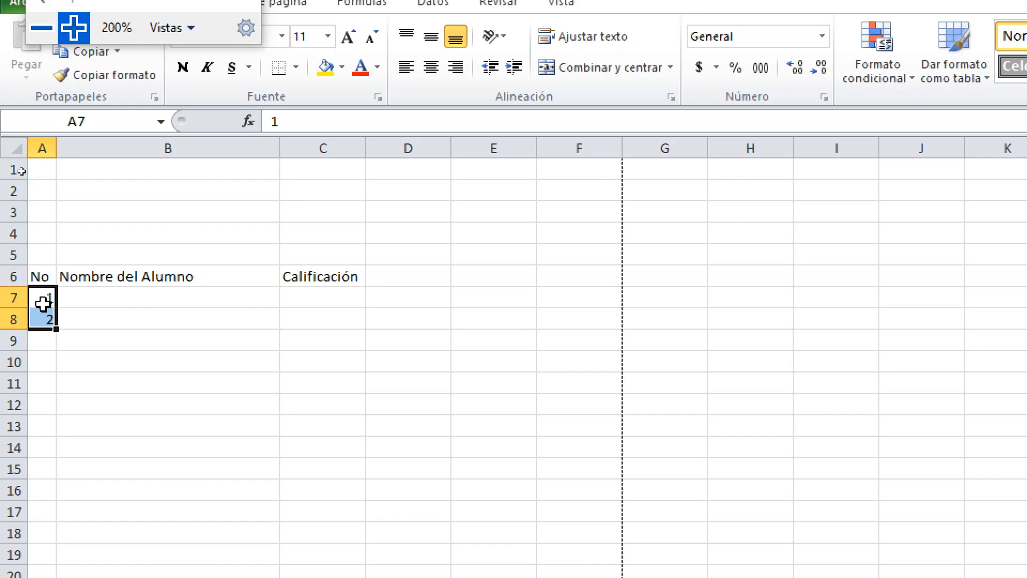
click(115, 319)
drag(40, 292, 45, 313)
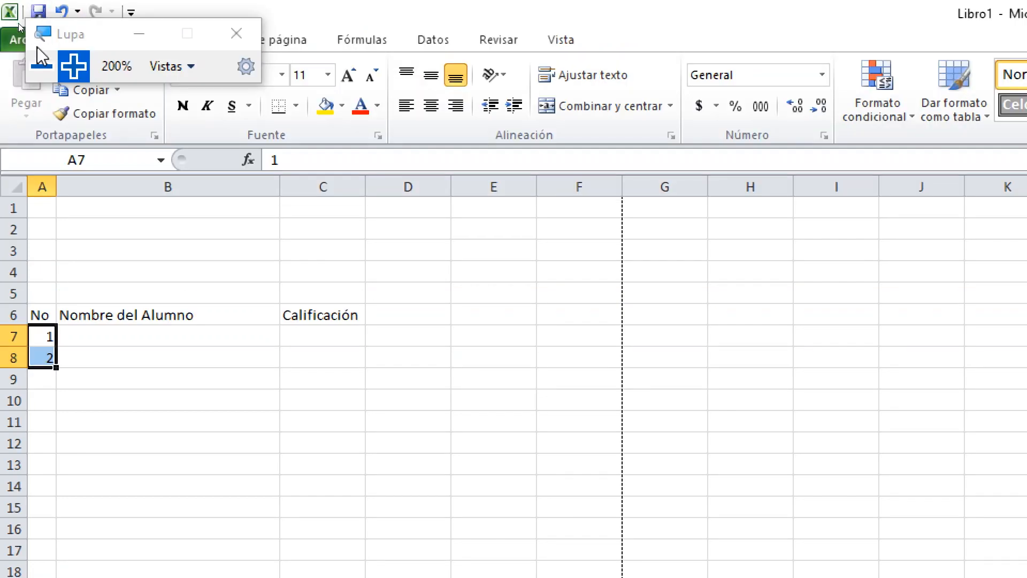
click(41, 27)
click(42, 37)
click(42, 37)
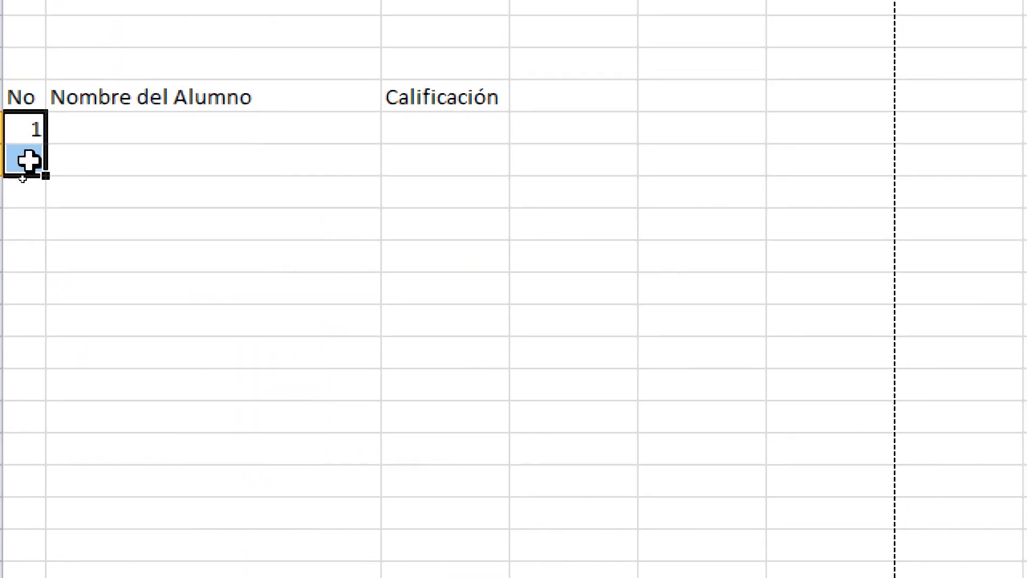
drag(48, 181, 13, 341)
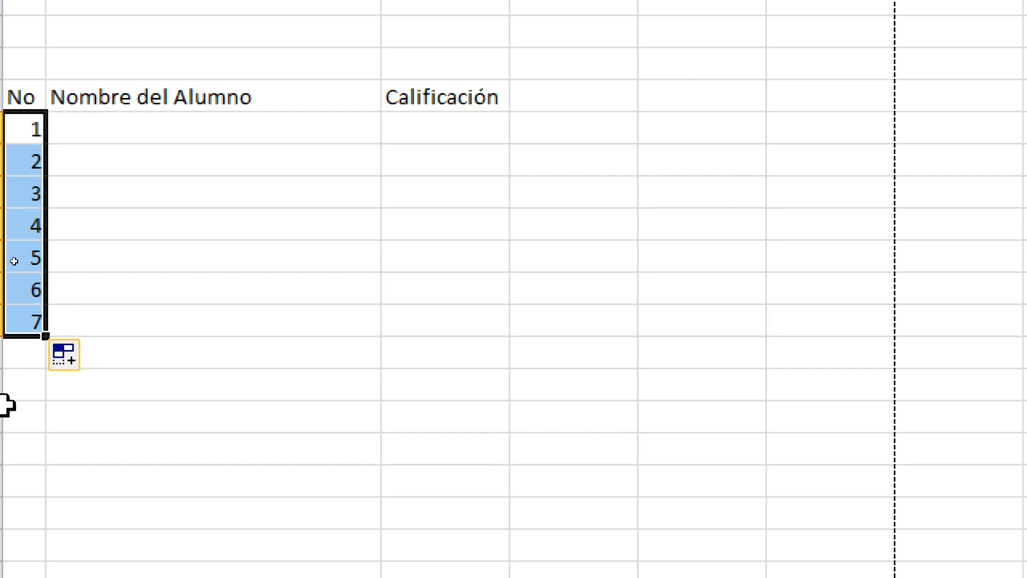
key(ctrl+z)
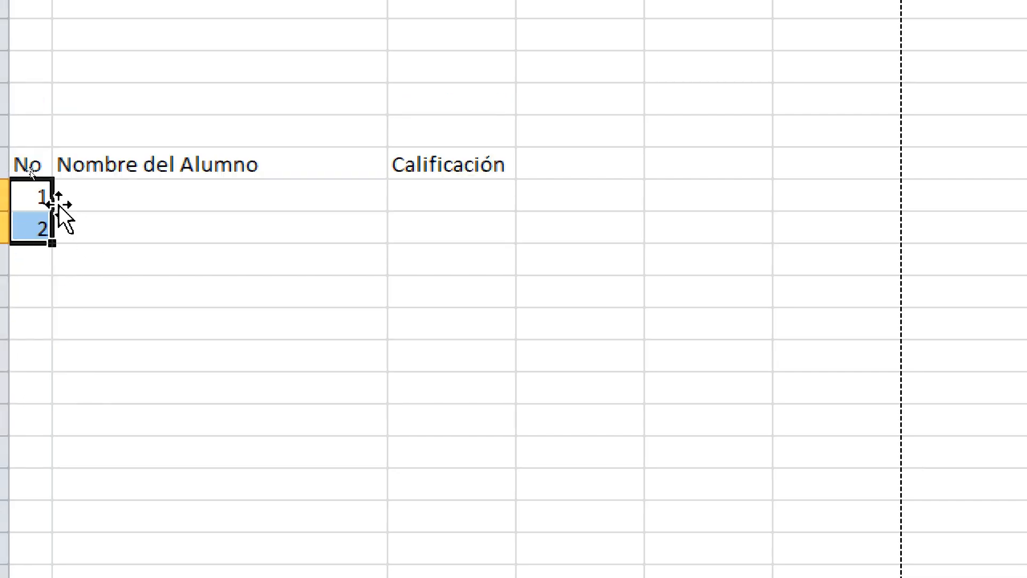
- Replace the numbers in A7 and A8 with 2 and 4
click(32, 200)
text(2)
key(Return)
text(4)
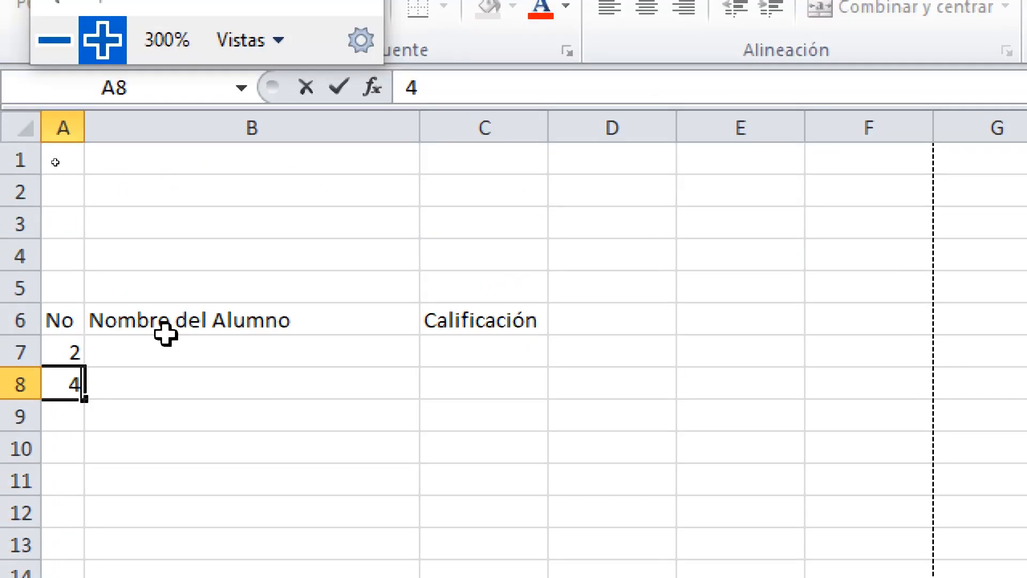
key(Return)
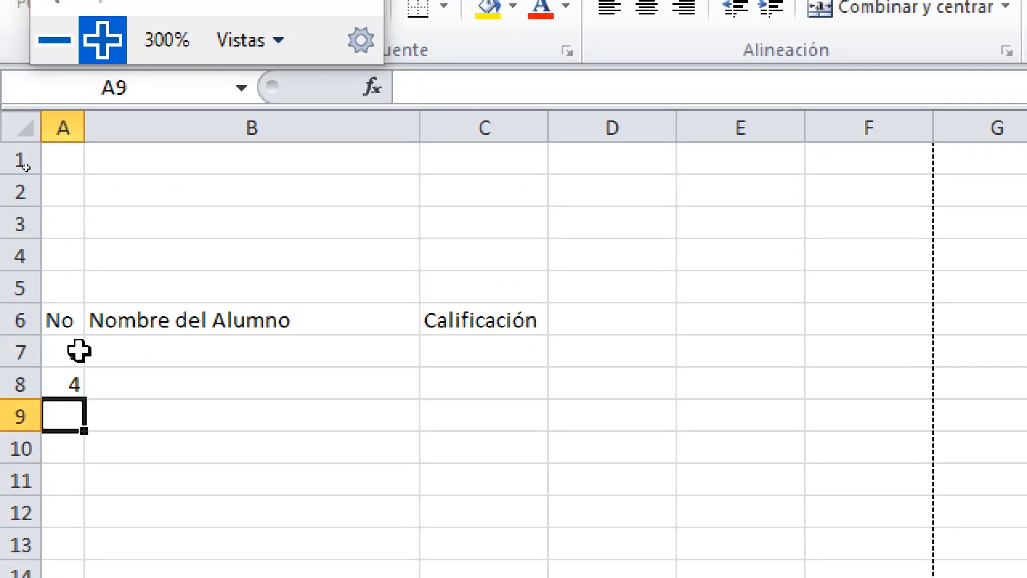
- Fill cells A8 and A9 from A7 alone so the single value 2 is repeated
drag(78, 350, 78, 394)
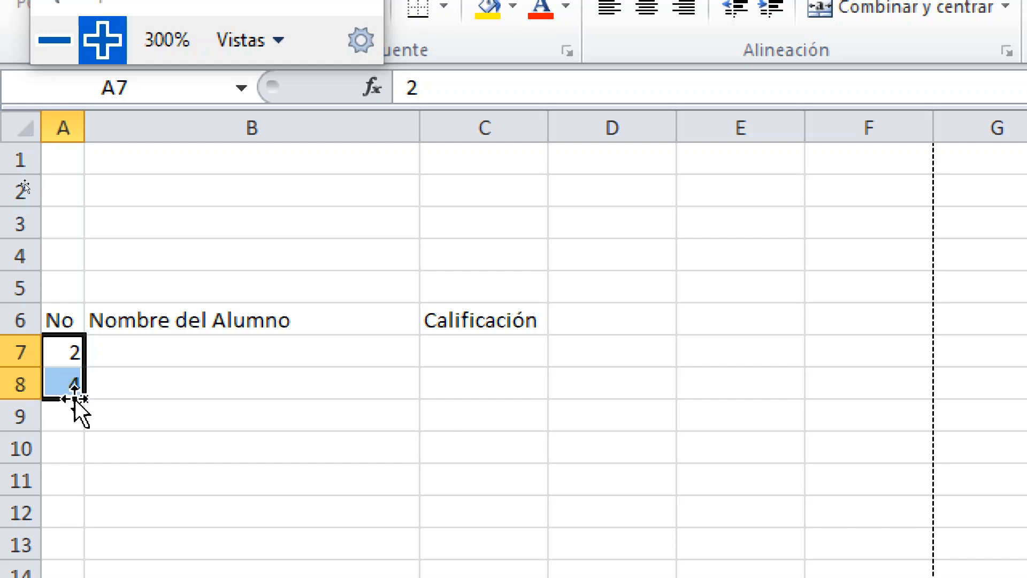
drag(81, 398, 60, 396)
click(65, 346)
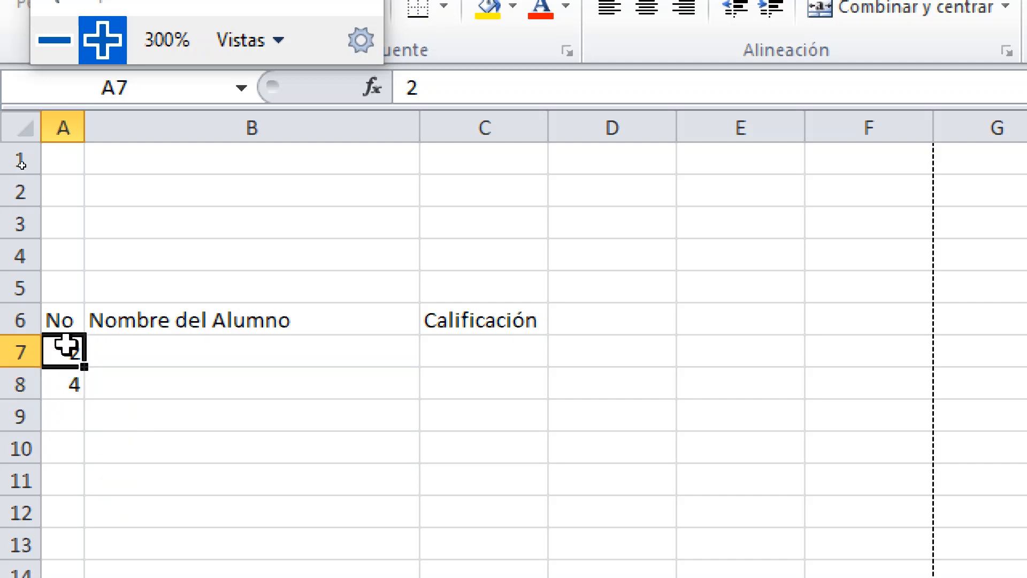
drag(86, 367, 75, 447)
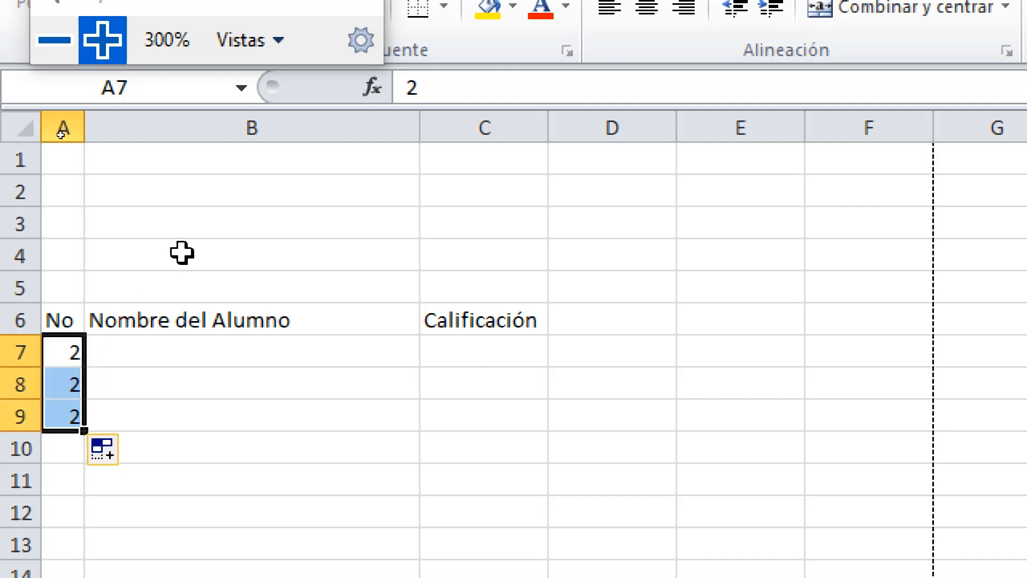
- Try copying the Nombre del Alumno heading from B6 down to B11, and undo the fill
click(135, 325)
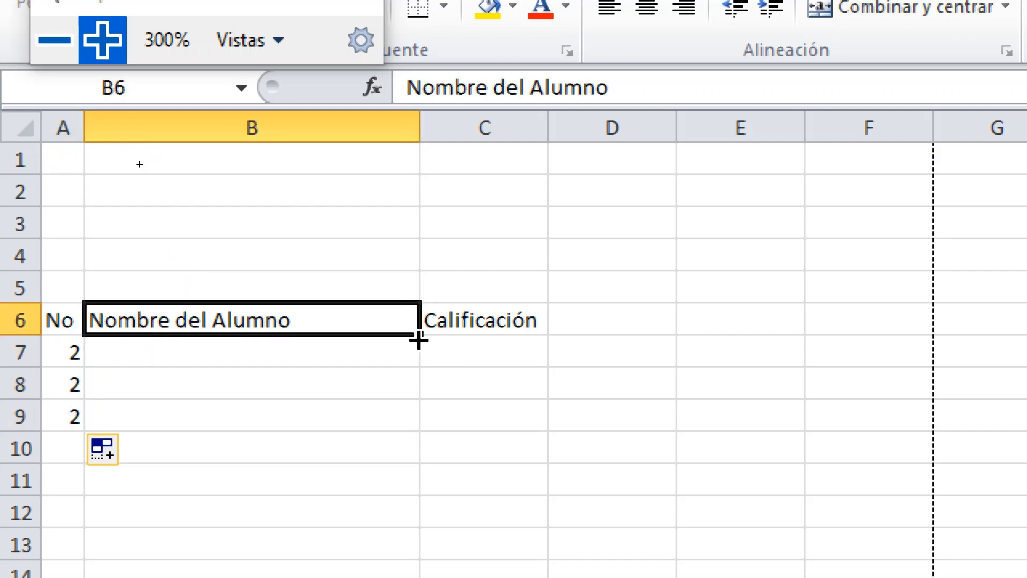
drag(419, 350, 404, 493)
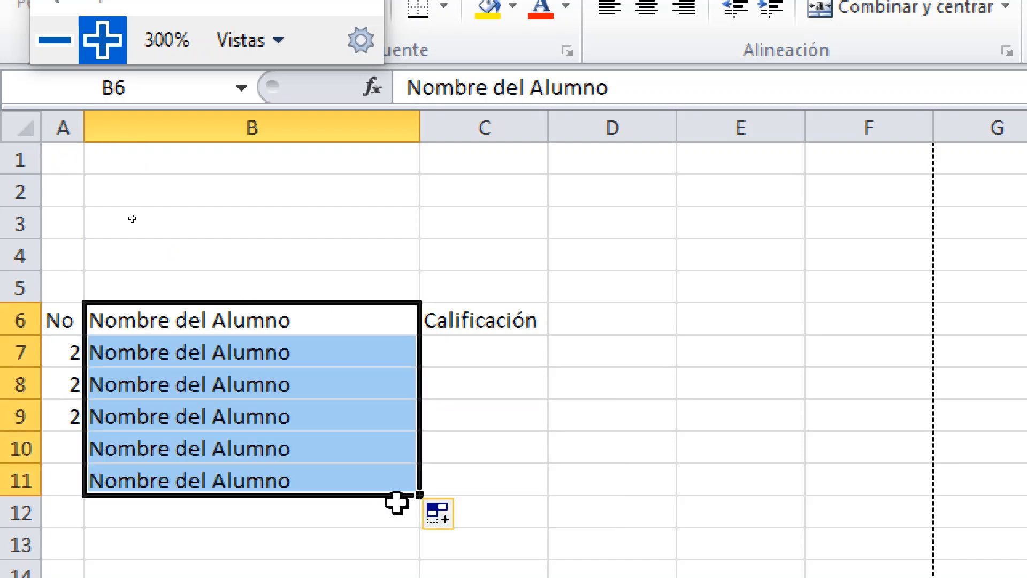
key(ctrl+z)
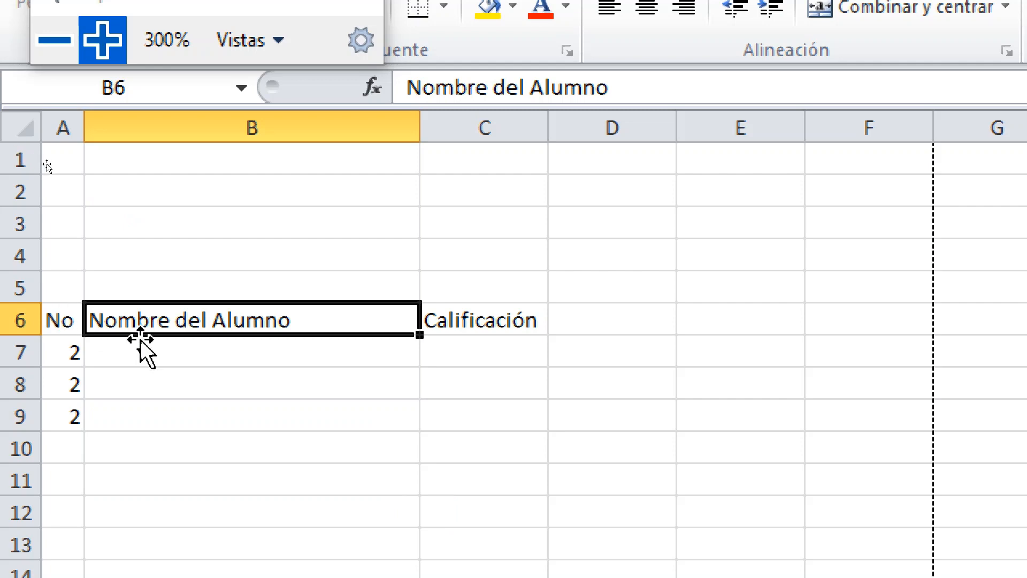
- Enter the trial text fdsgfd in B7 and repeat the B6:B7 pair down to B11
click(171, 364)
text(fdsgfd)
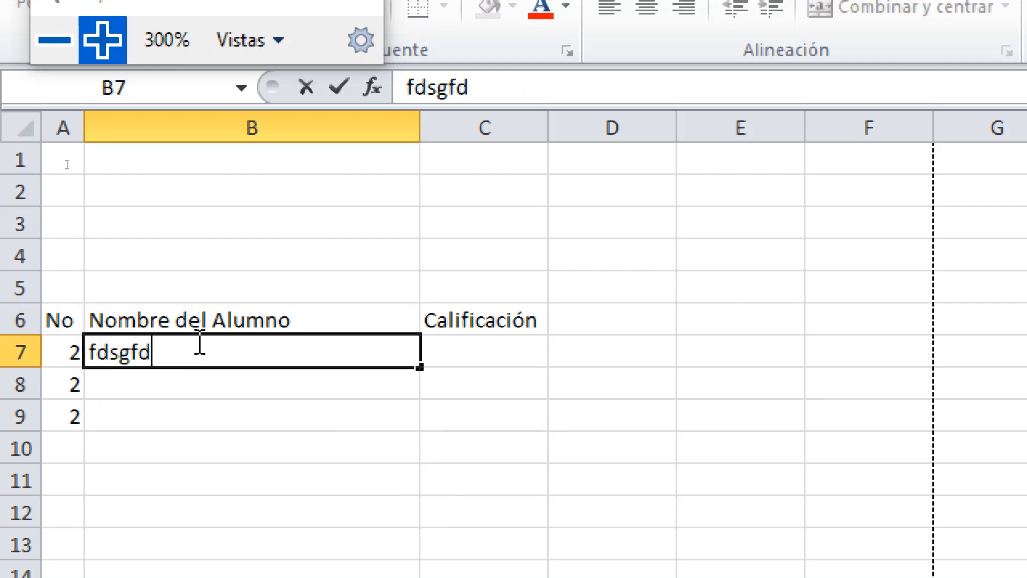
click(249, 382)
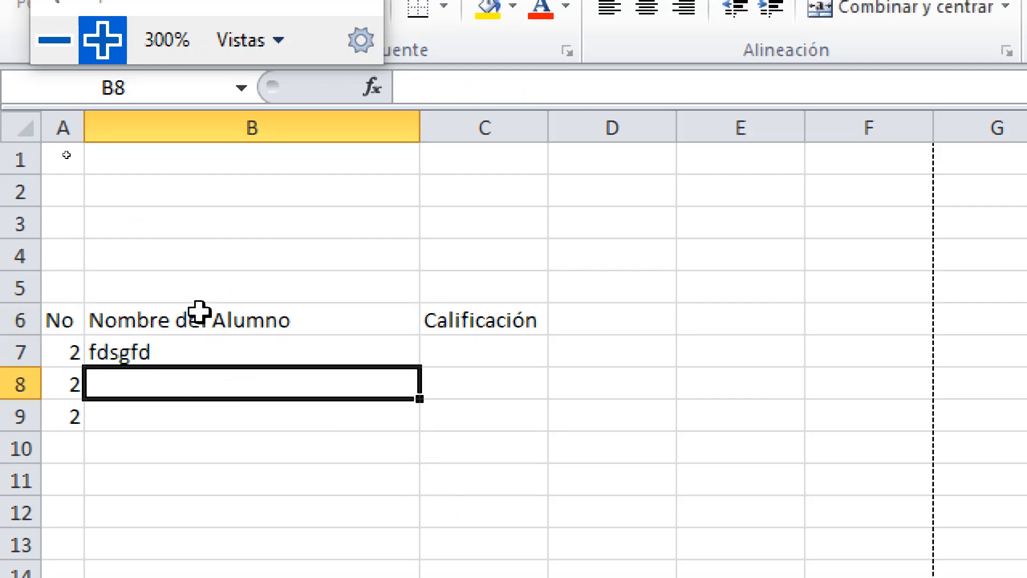
drag(202, 312, 196, 354)
drag(420, 368, 416, 459)
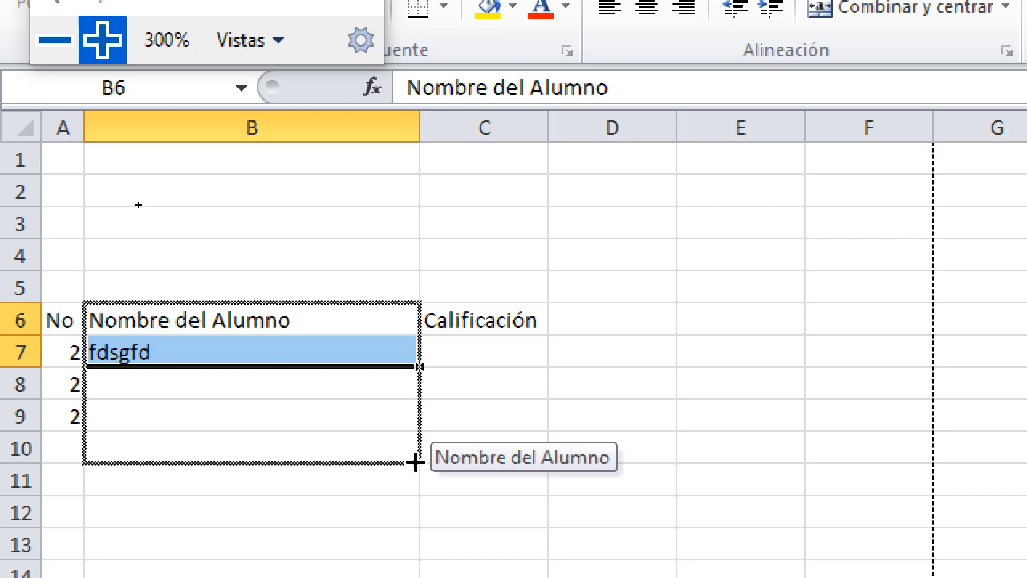
drag(415, 462, 372, 493)
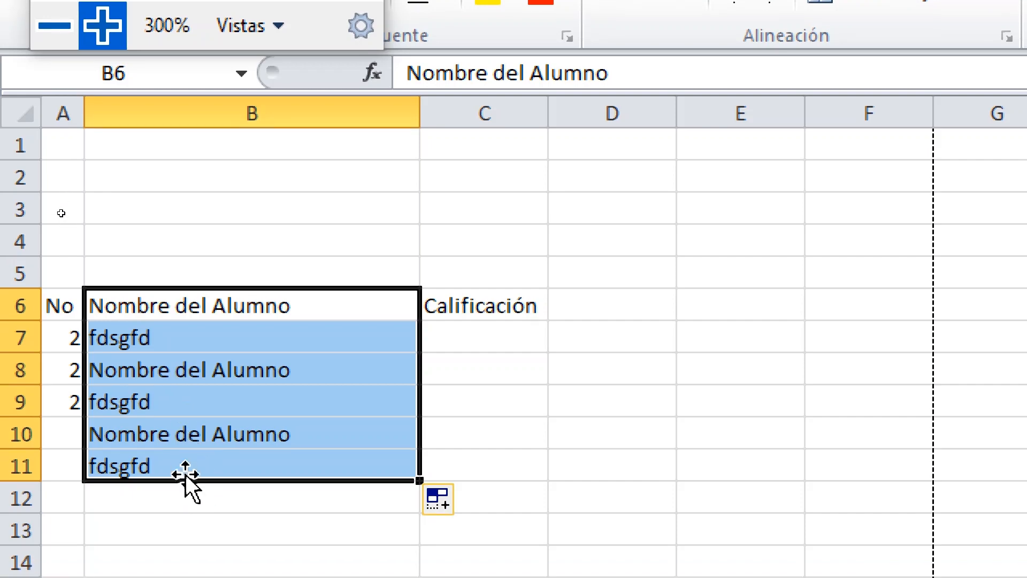
- Clear the trial text from cells B7 to B11, keeping the heading in B6
click(182, 482)
key(Delete)
click(168, 431)
key(Delete)
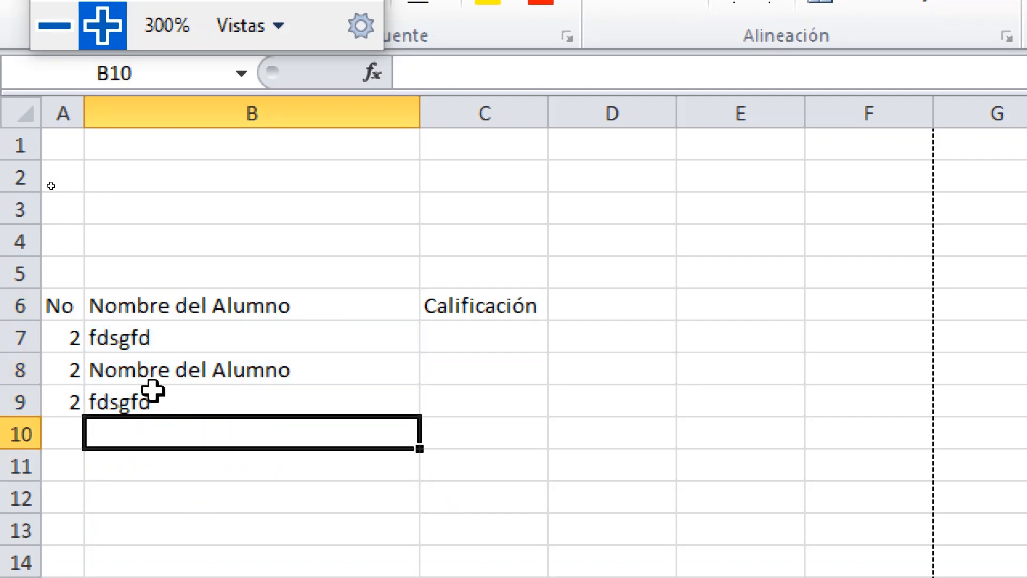
click(156, 392)
key(Delete)
click(137, 364)
key(Delete)
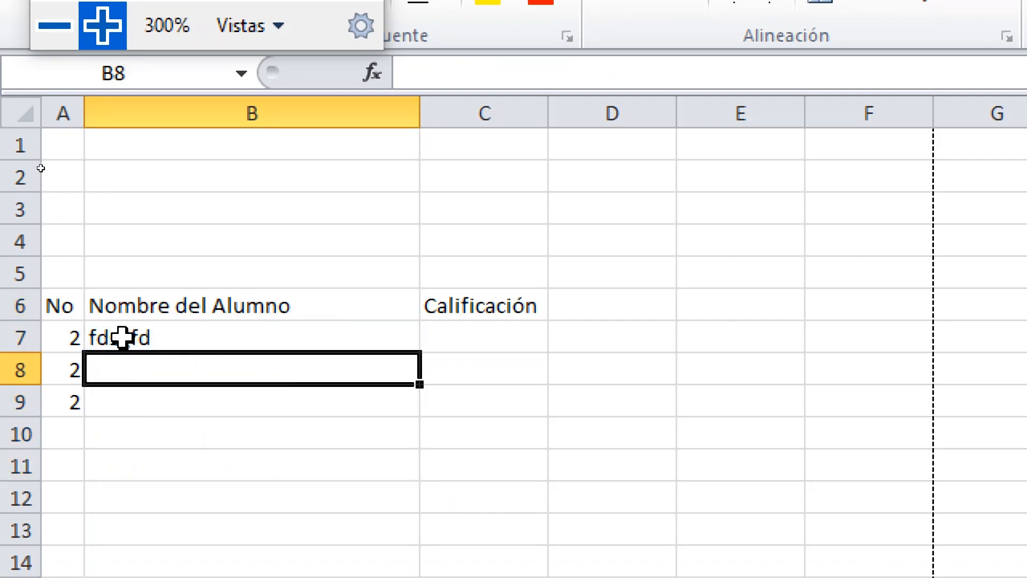
click(126, 335)
key(Delete)
- Set A7 to 1 and A9 to 3 so the numbering starts as a consecutive series
click(56, 337)
text(1)
key(Return)
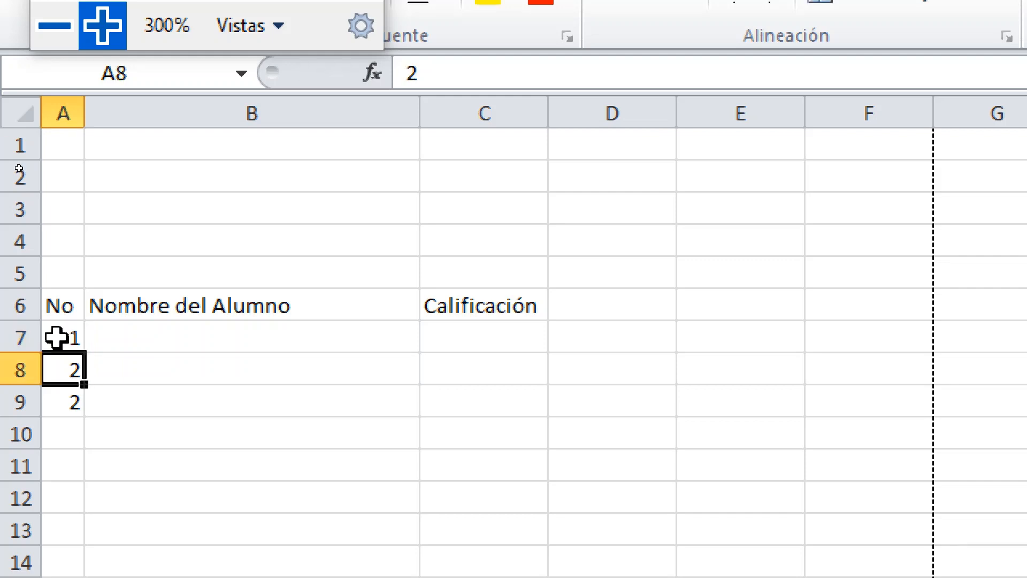
key(Return)
text(3)
key(Return)
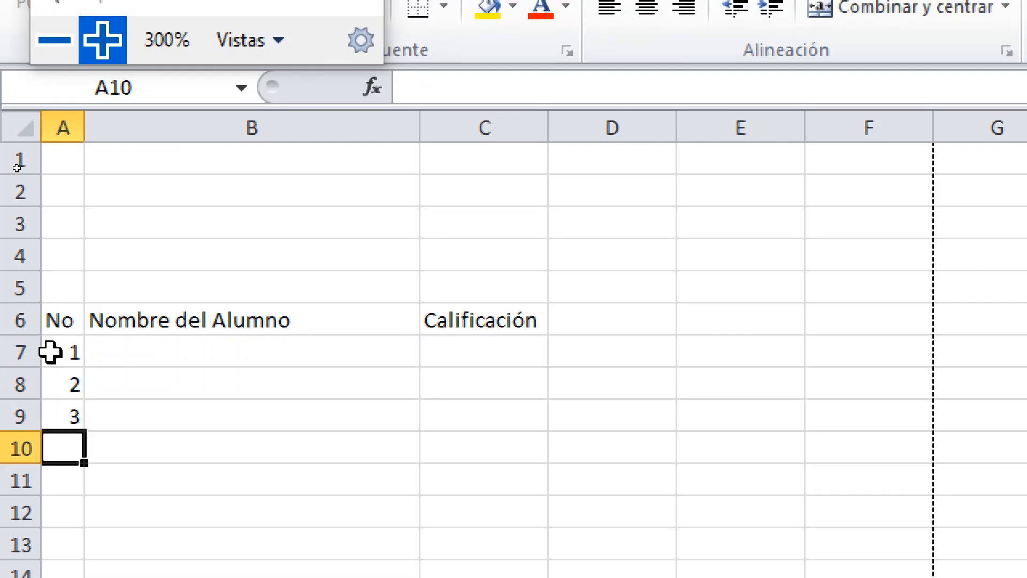
- Extend the number series from A7:A9 down to A16, ending at 10, and select B7 for the first student name
drag(56, 352, 79, 577)
drag(79, 520, 68, 518)
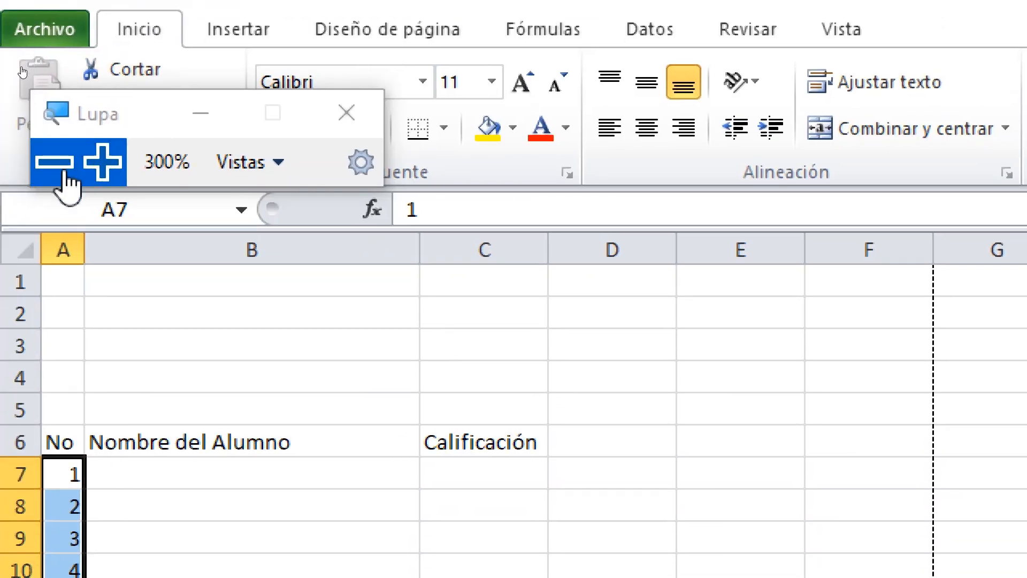
click(65, 165)
click(38, 128)
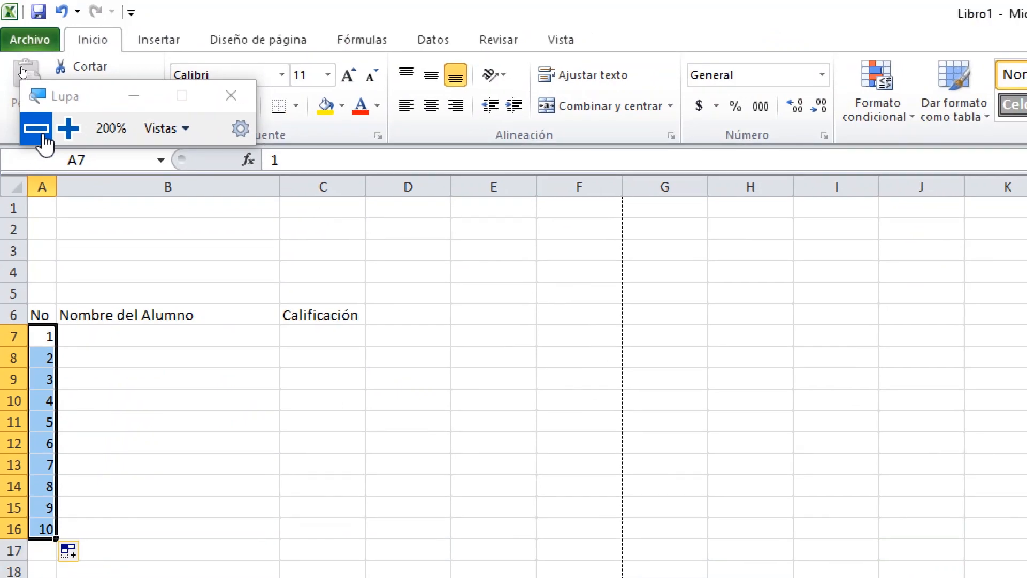
click(108, 340)
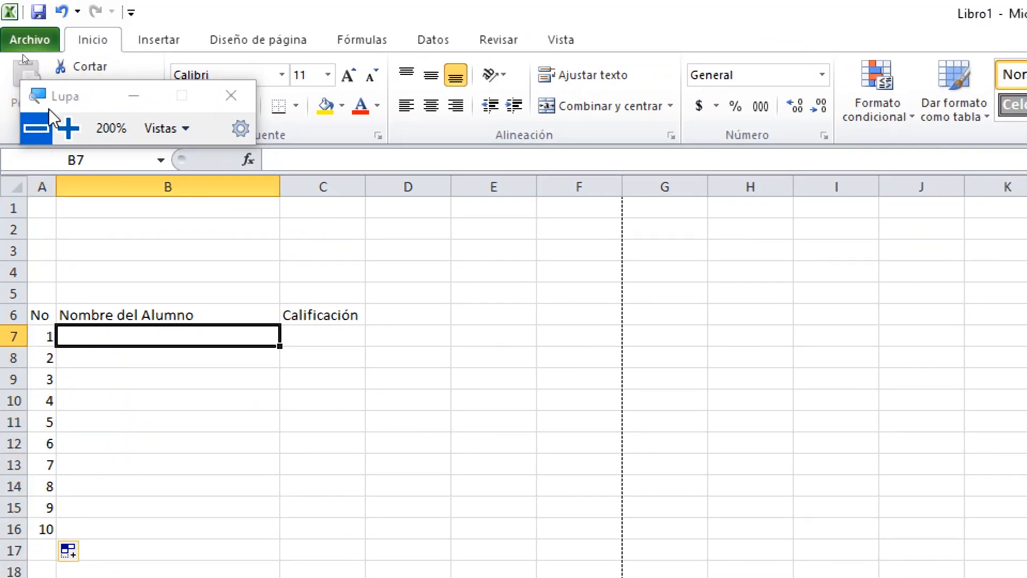
click(36, 128)
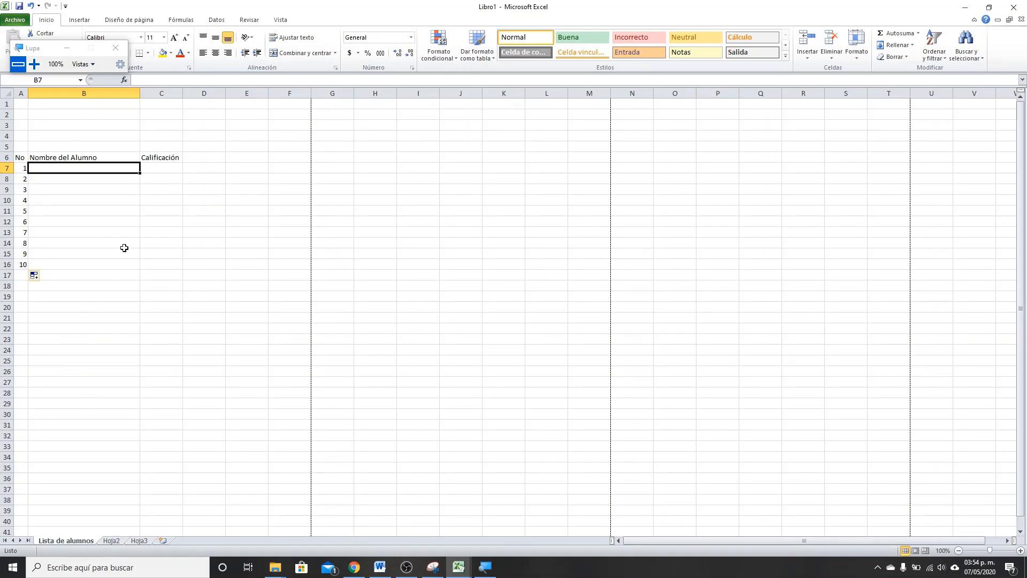
- Switch to the recovered example workbook and copy the ten student names in B54:B63 of the Lista alumnos sheet
click(379, 566)
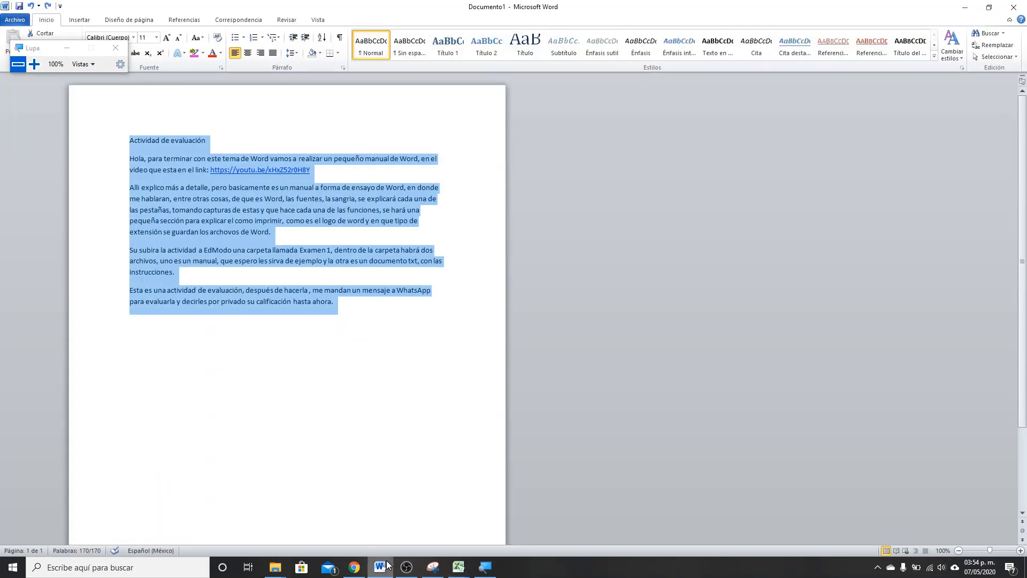
click(459, 567)
click(448, 548)
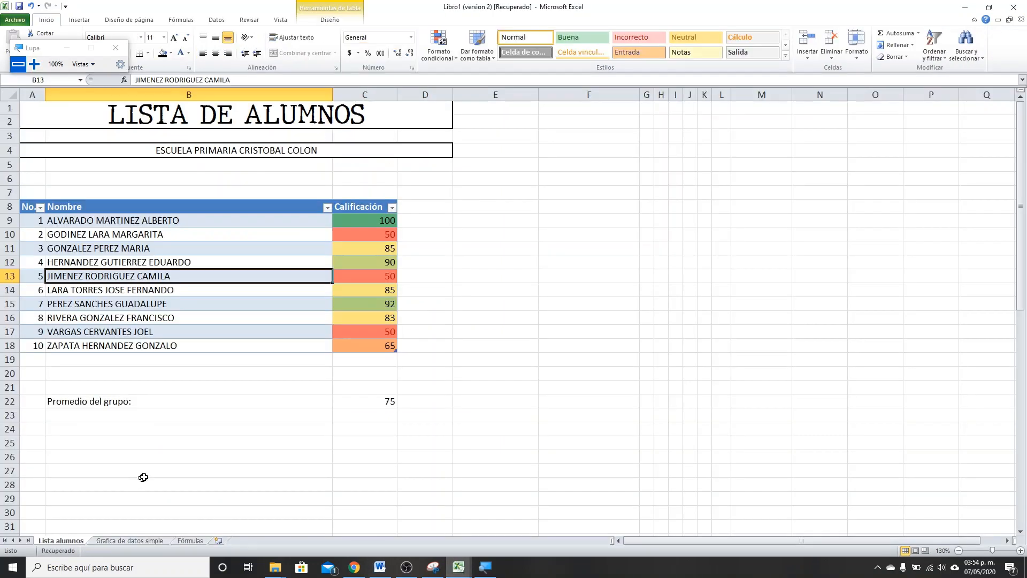
scroll(177, 474, down, 13)
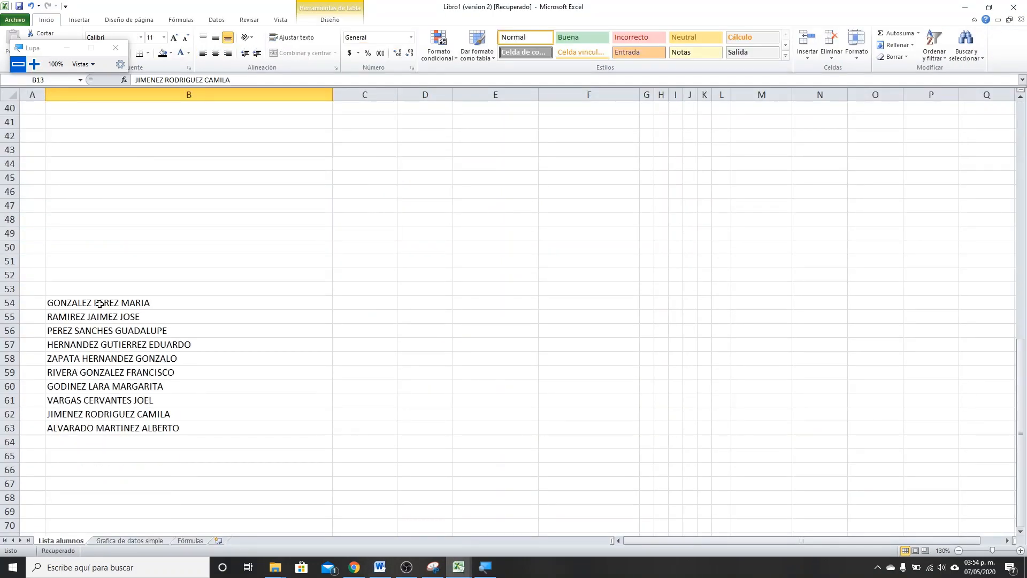
drag(99, 304, 129, 427)
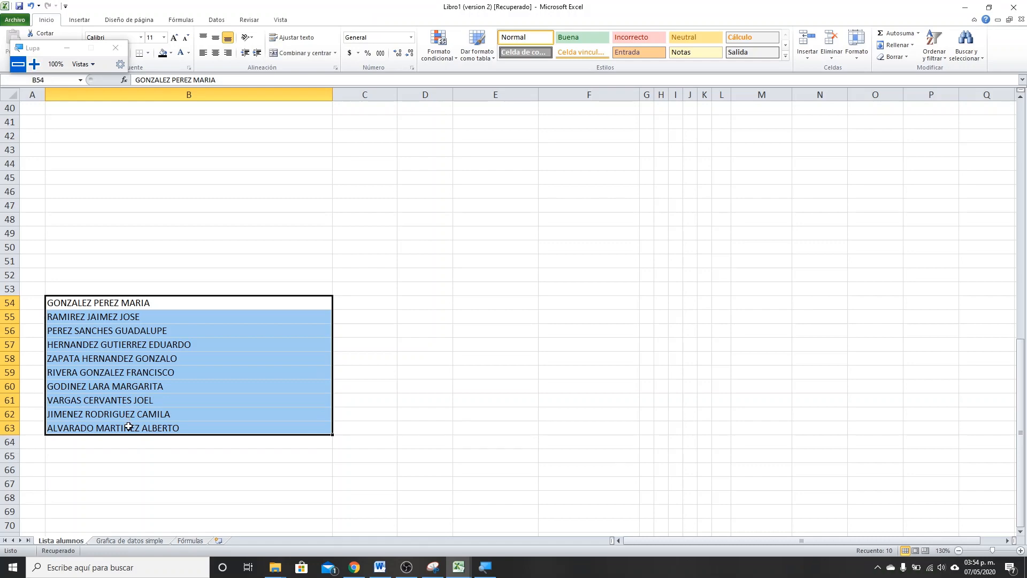
key(ctrl+c)
- Return to the Libro1 workbook and paste the copied student names into the list starting at B7
click(377, 571)
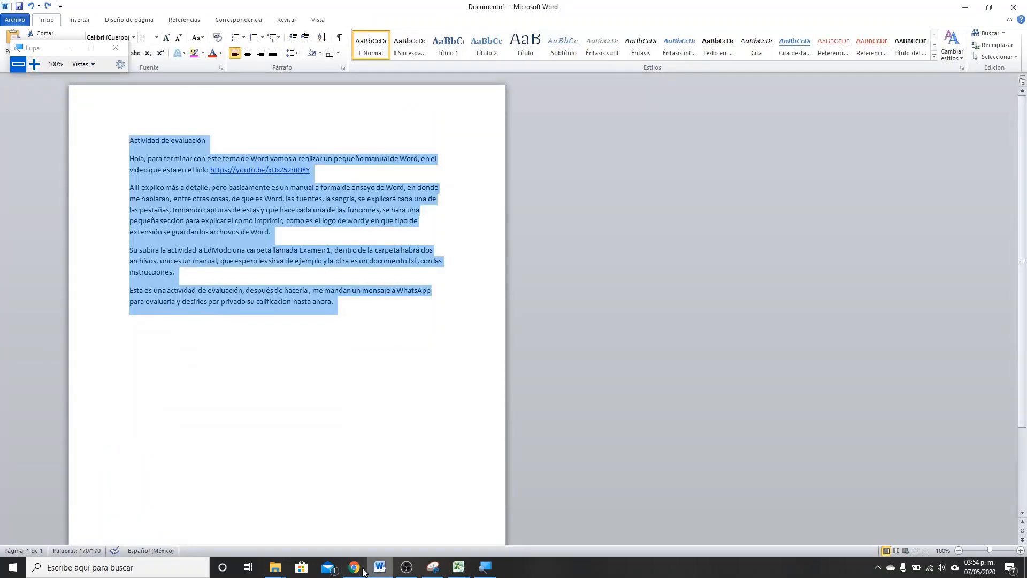
click(459, 568)
click(422, 535)
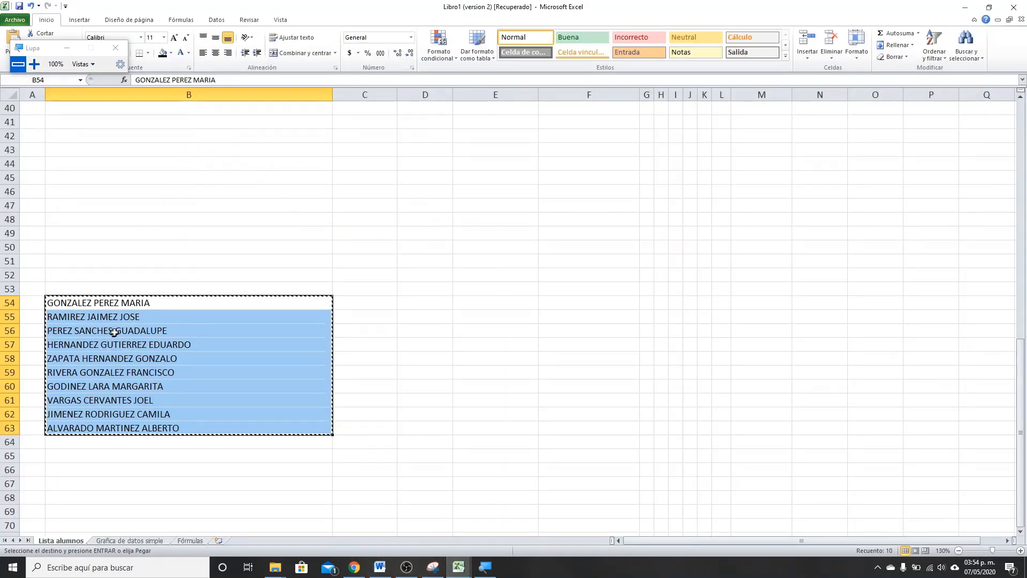
click(459, 567)
click(505, 530)
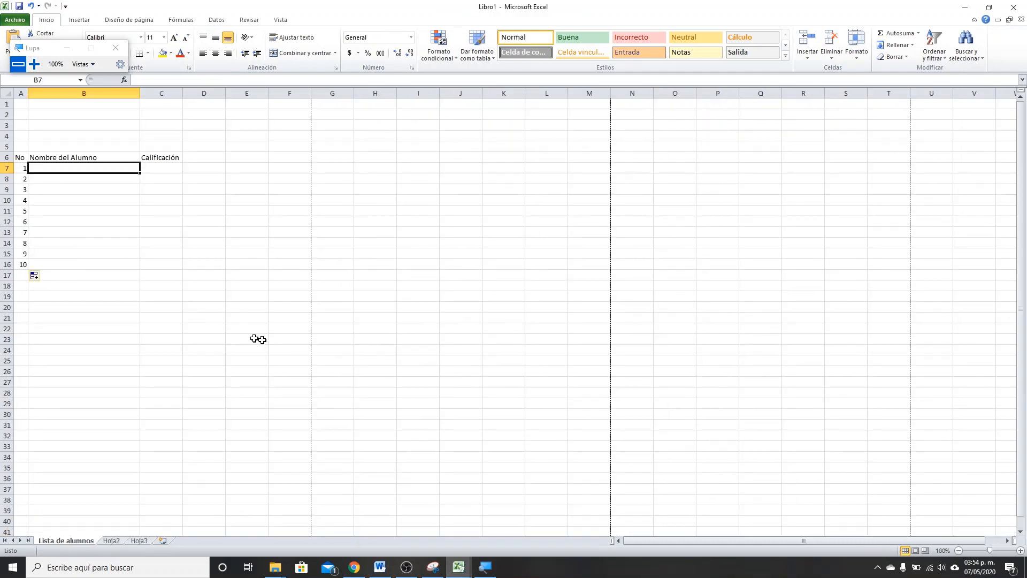
key(ctrl+v)
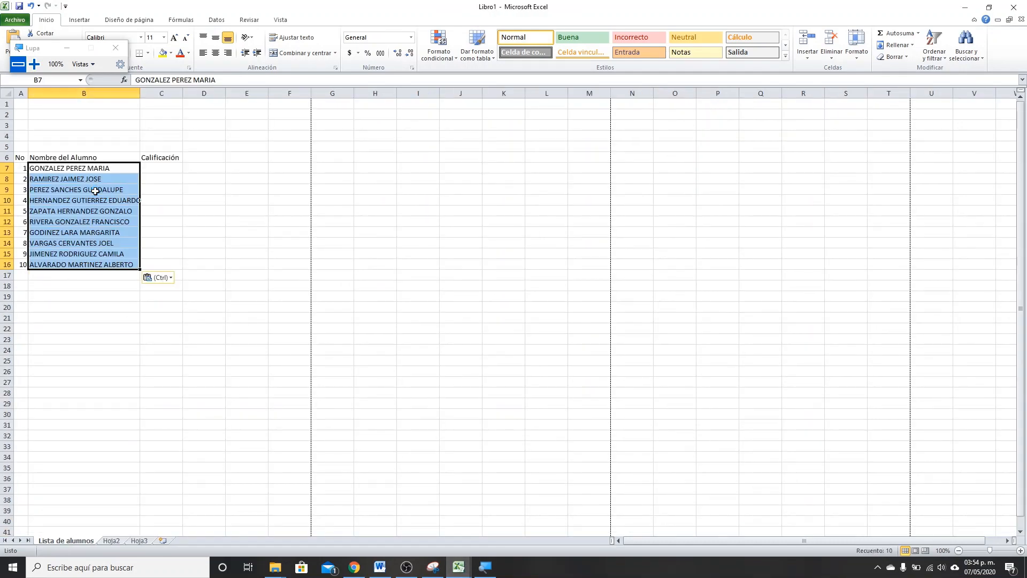
- Select the student names in B7:B16 and start sorting them from A to Z
click(36, 64)
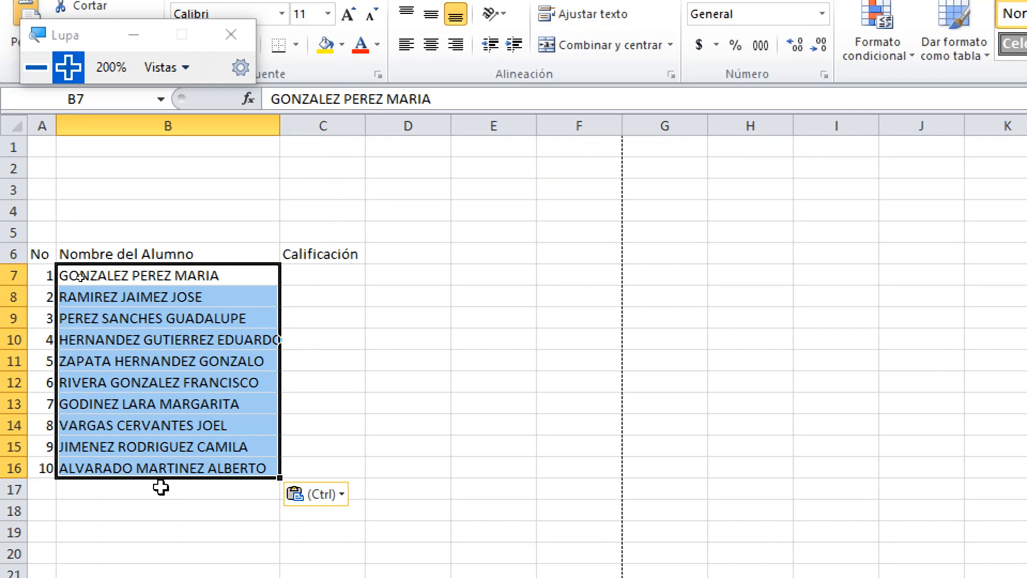
click(151, 507)
click(88, 471)
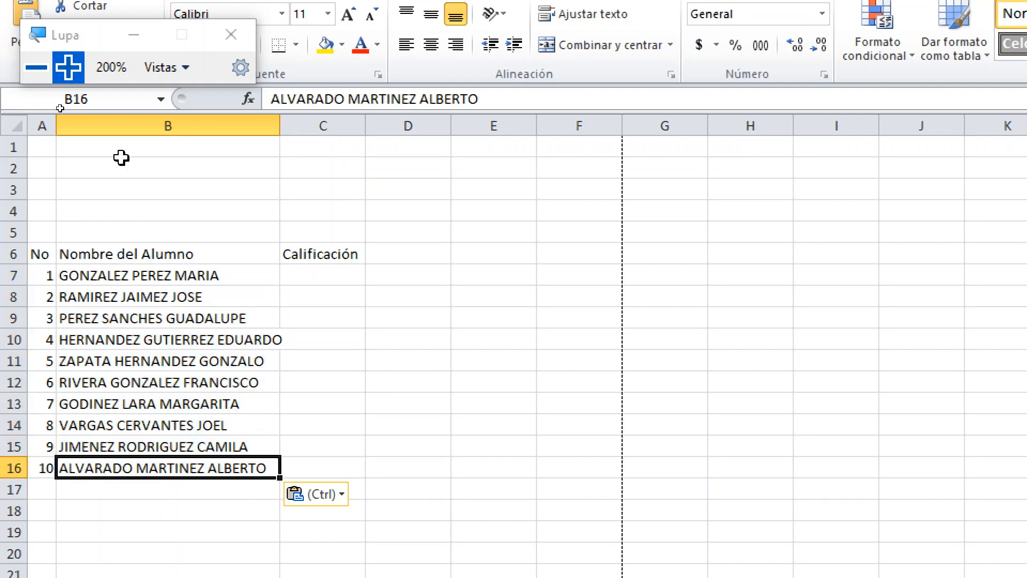
drag(85, 274, 104, 473)
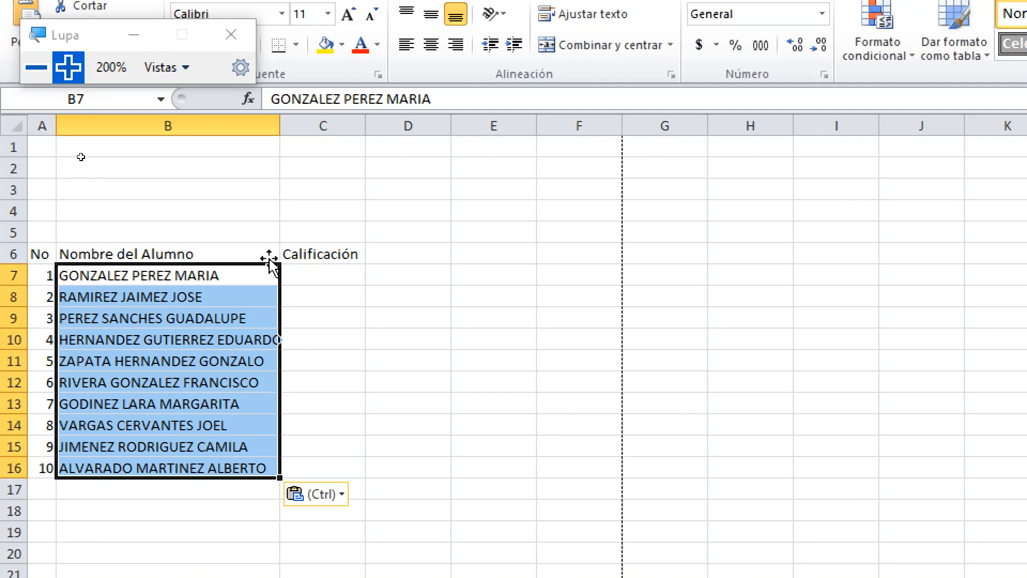
click(153, 321)
drag(87, 270, 107, 468)
click(87, 294)
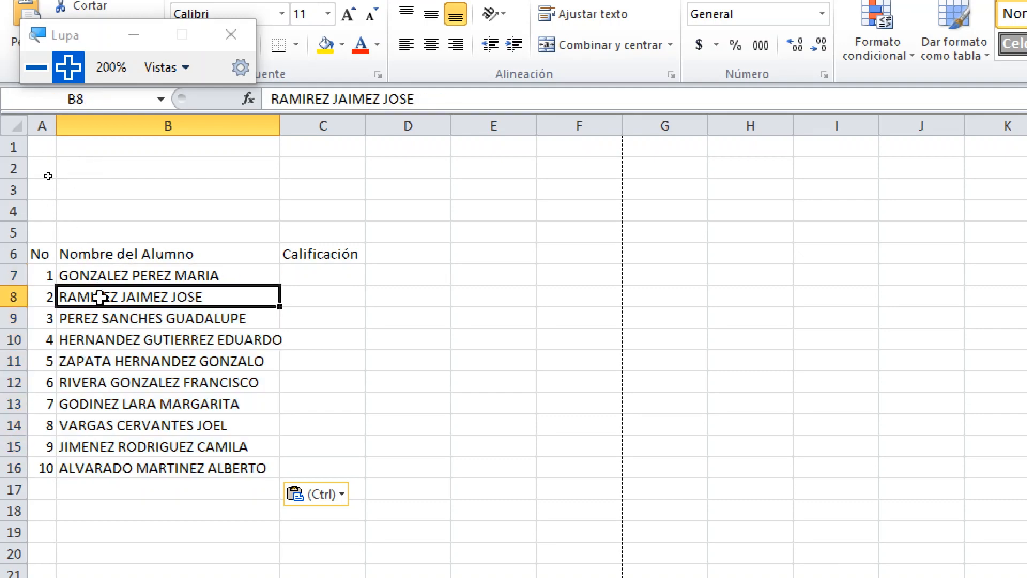
drag(80, 271, 114, 468)
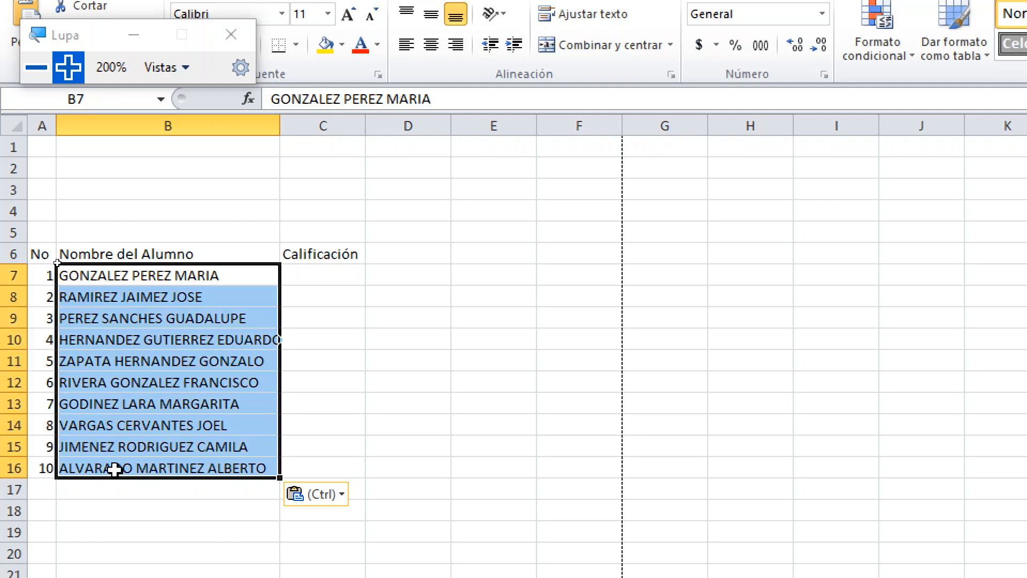
right_click(105, 394)
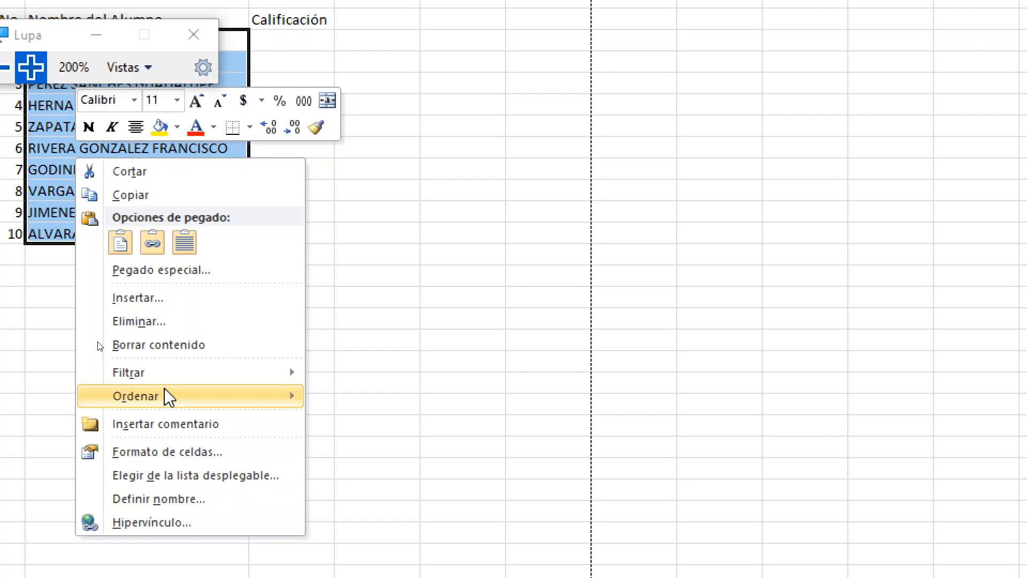
mouse_move(176, 465)
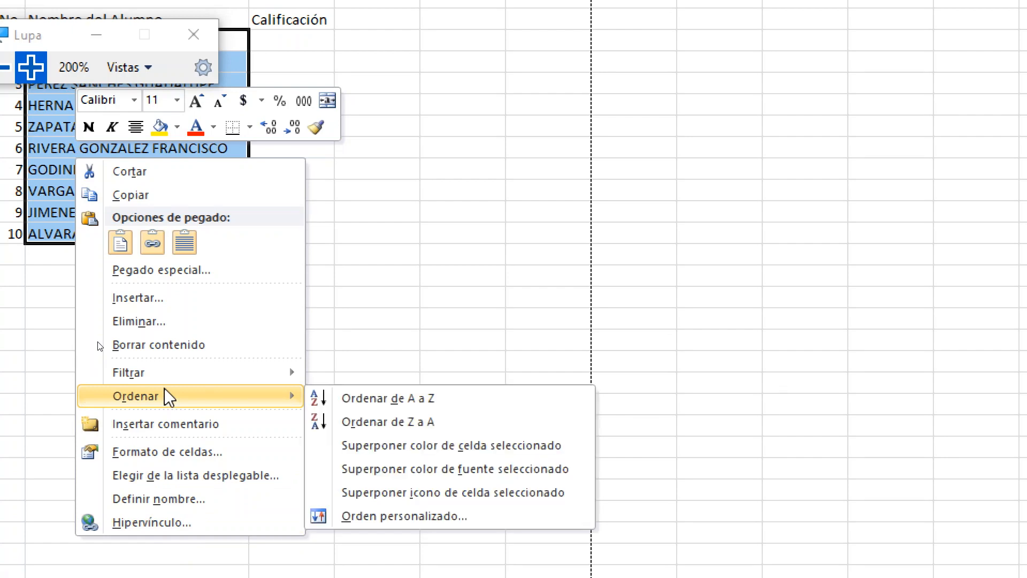
click(387, 403)
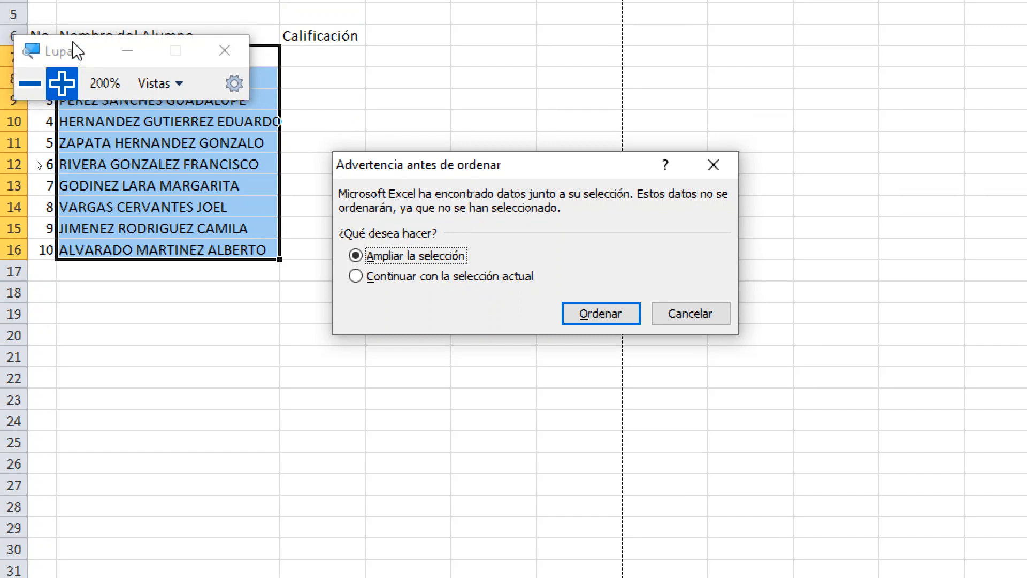
- Carry out the sort on the current selection only, without expanding it to the neighbouring number column
drag(76, 51, 522, 44)
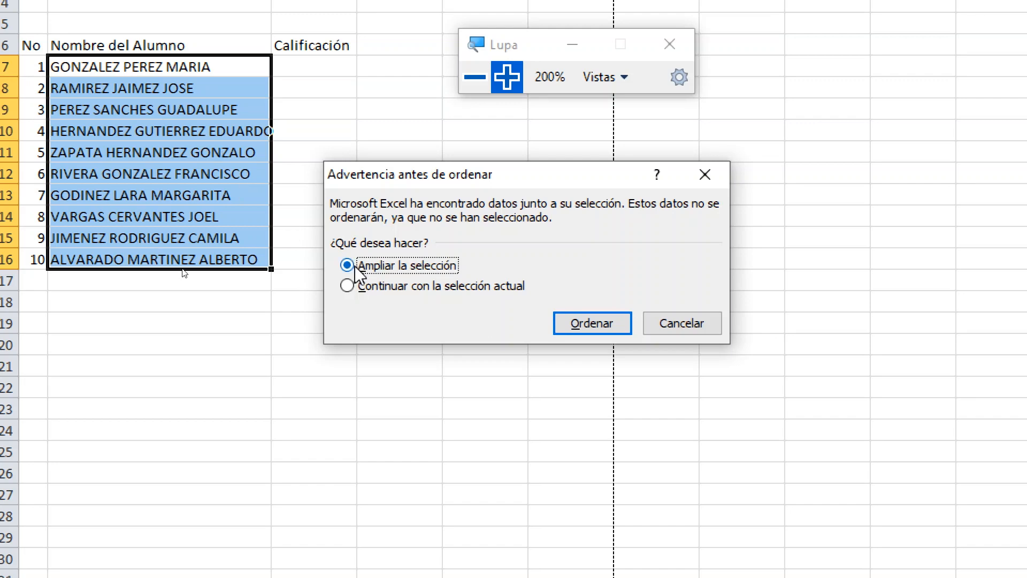
click(355, 288)
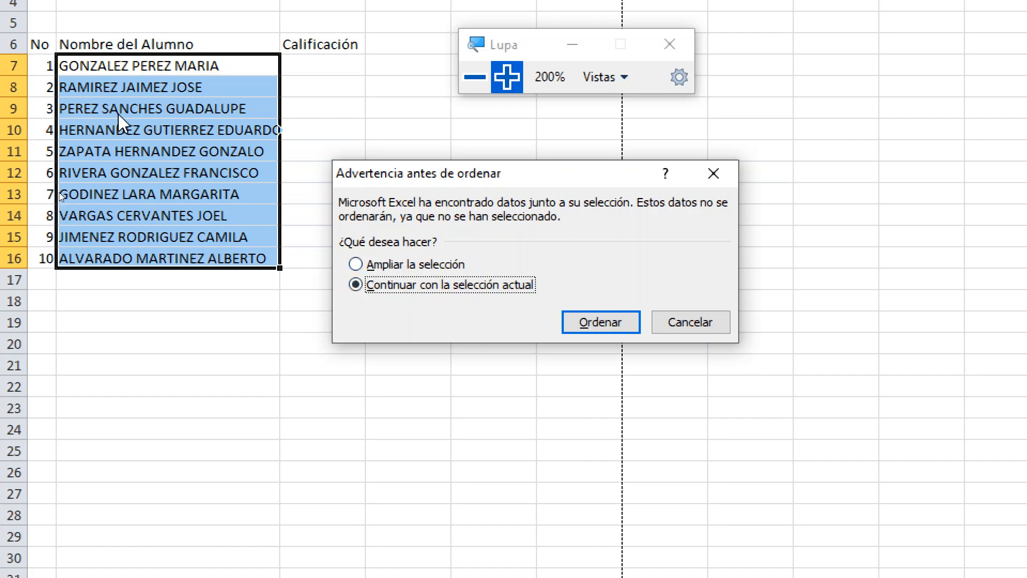
click(357, 265)
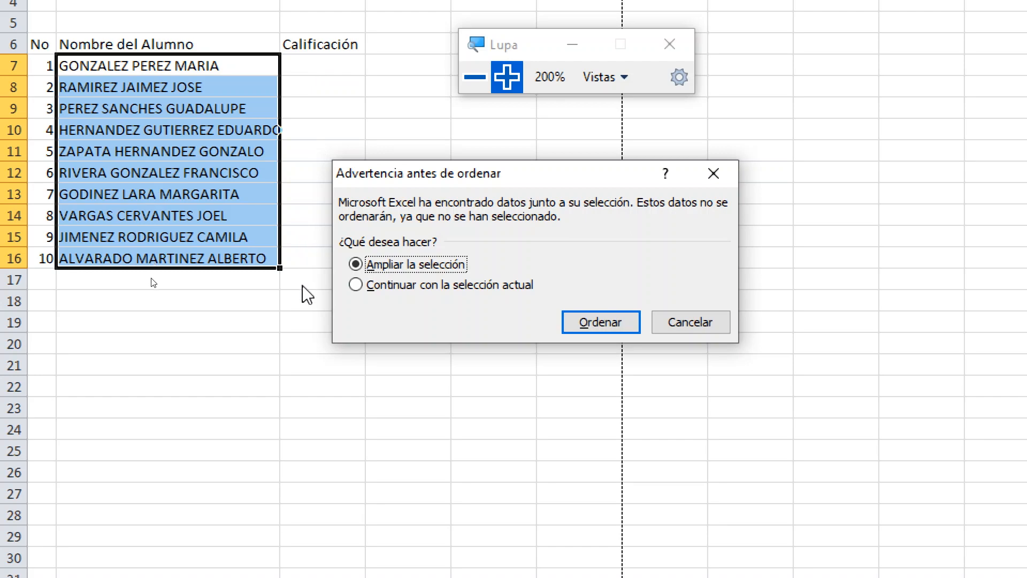
click(355, 286)
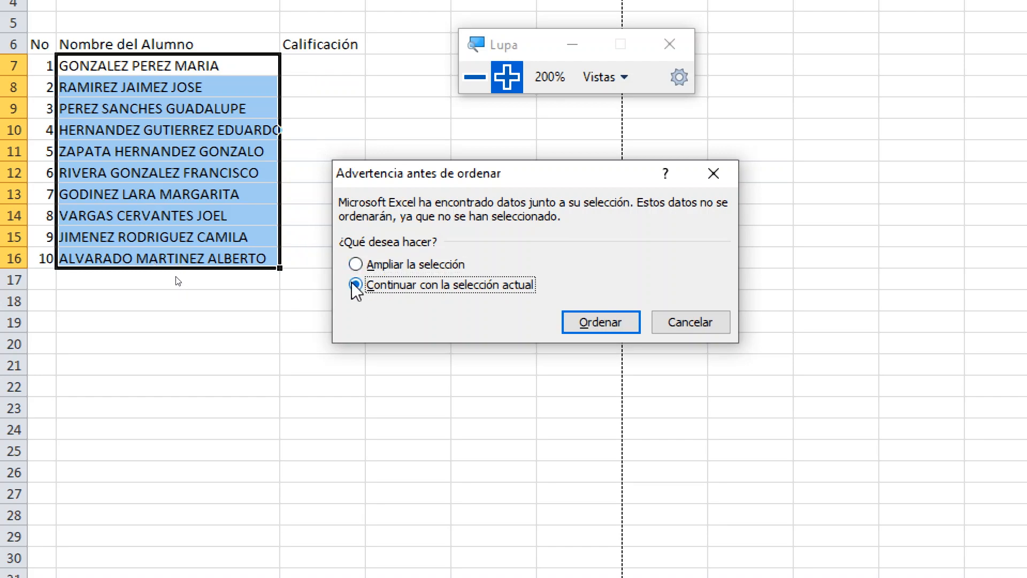
click(619, 328)
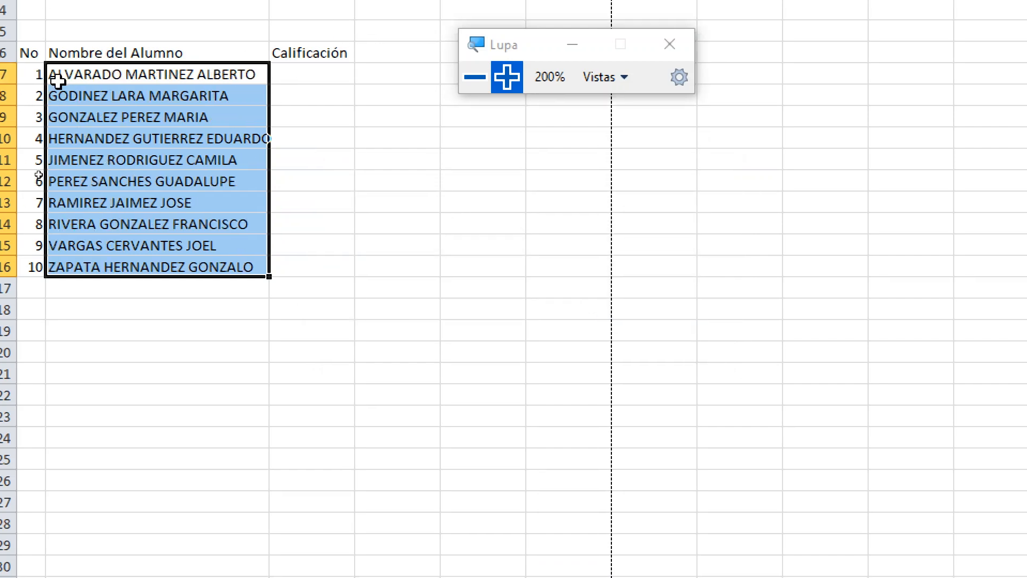
- Enter the grades 50, 60, 100 and 95 for the first four students in C7:C10
click(337, 69)
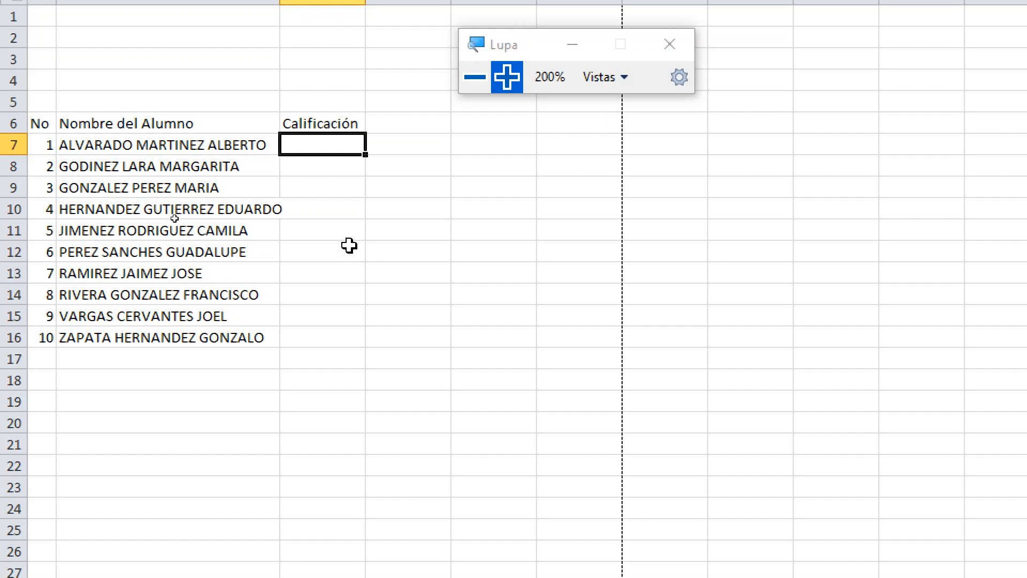
click(475, 77)
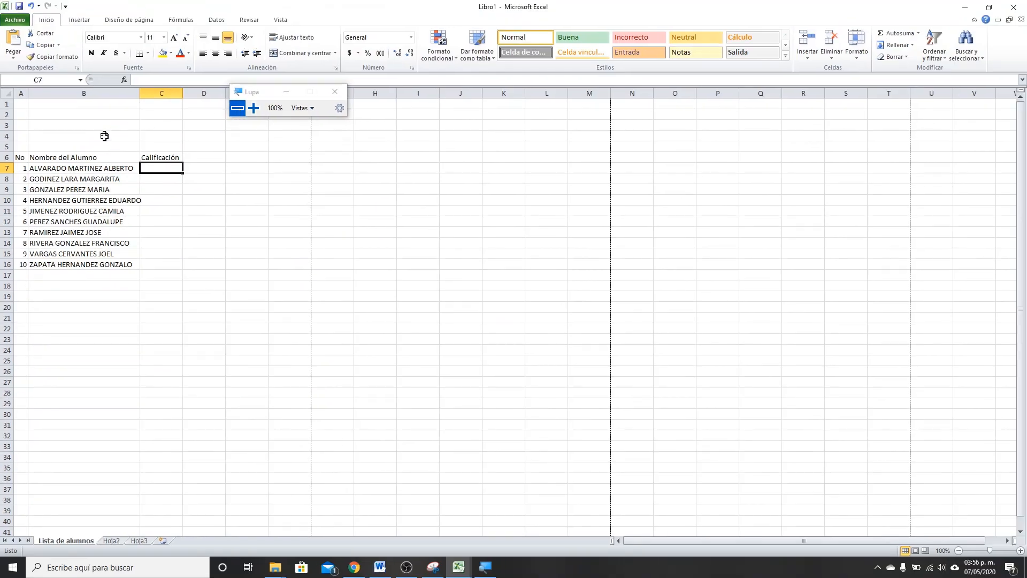
click(253, 109)
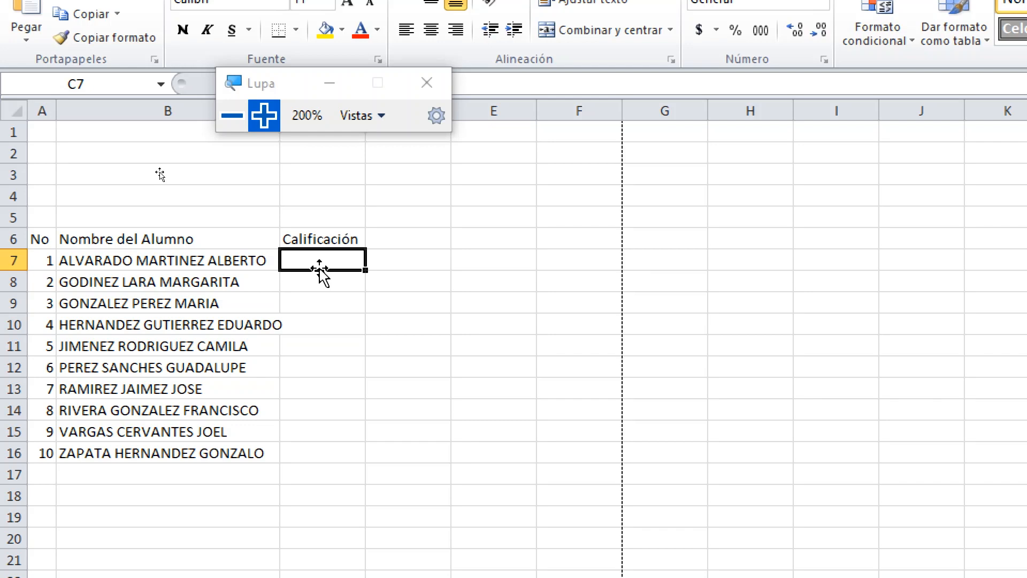
text(50)
key(Return)
text(60)
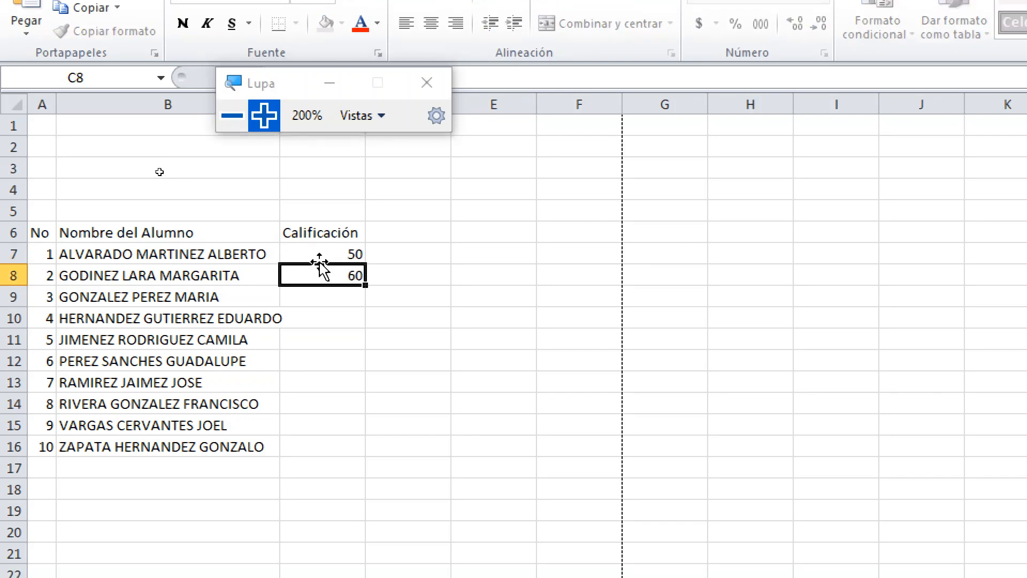
key(Return)
text(100)
key(Return)
text(95)
key(Return)
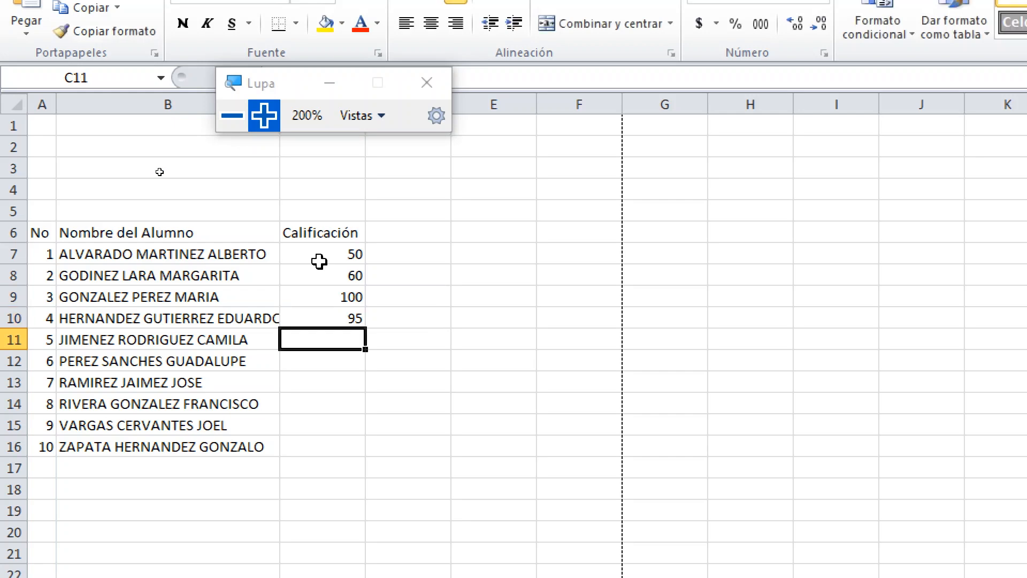
- Enter the grades 85, 74, 85, 52, 65 and 88 for the remaining students in C11:C16
text(85)
key(Return)
text(74)
key(Return)
text(8)
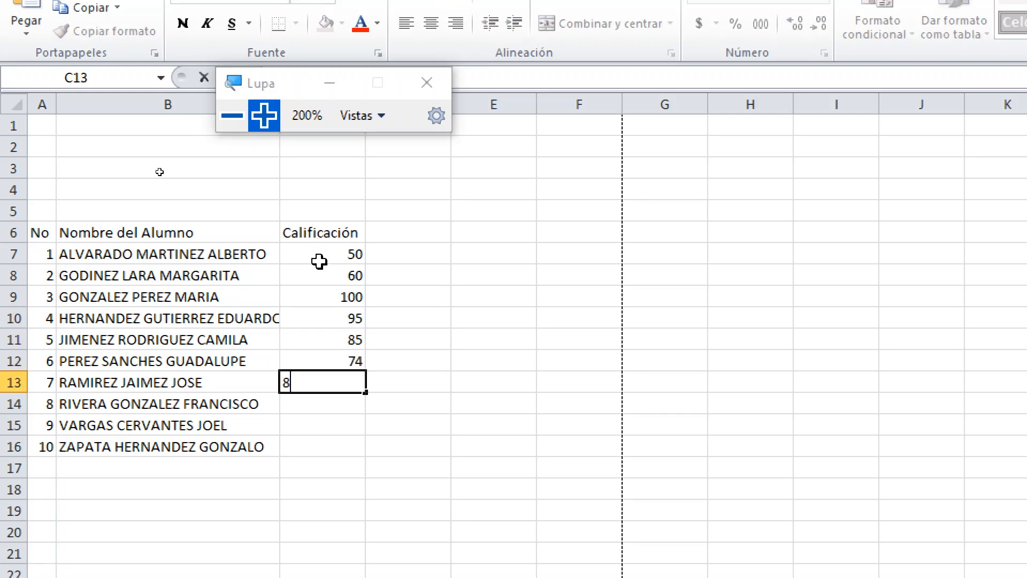
text(5)
key(Return)
text(52)
key(Return)
text(.)
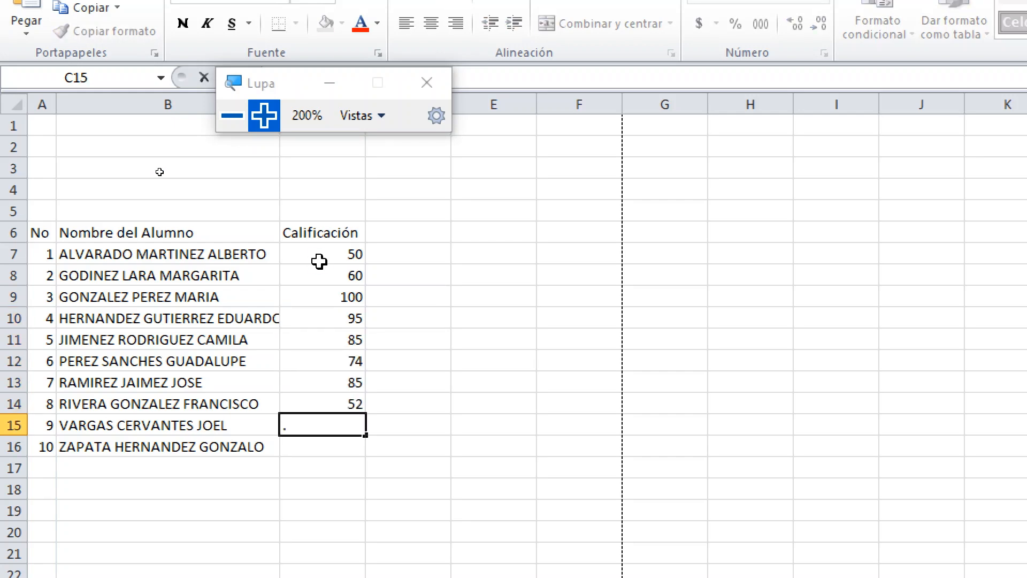
text(65)
key(Return)
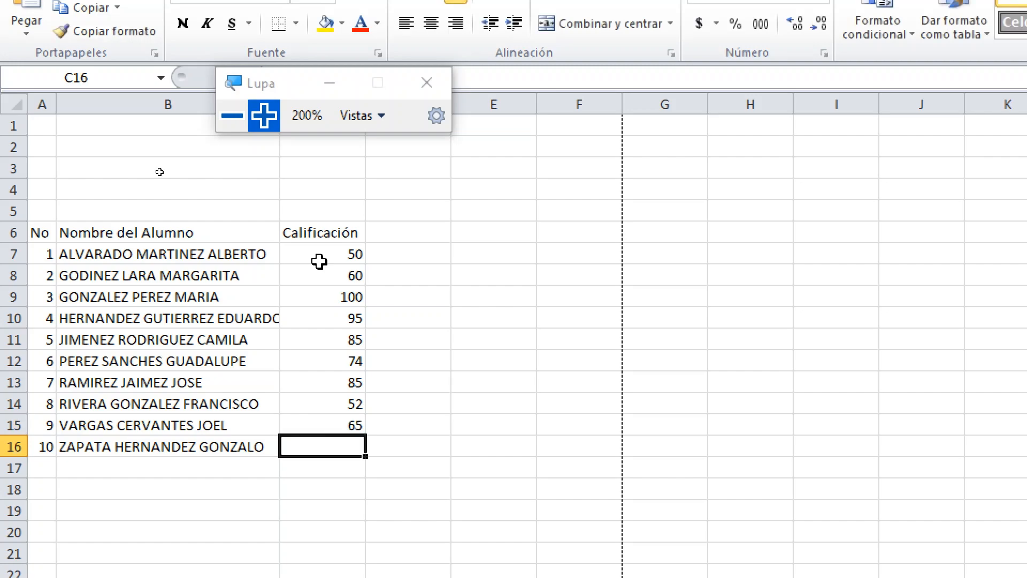
text(88)
key(Return)
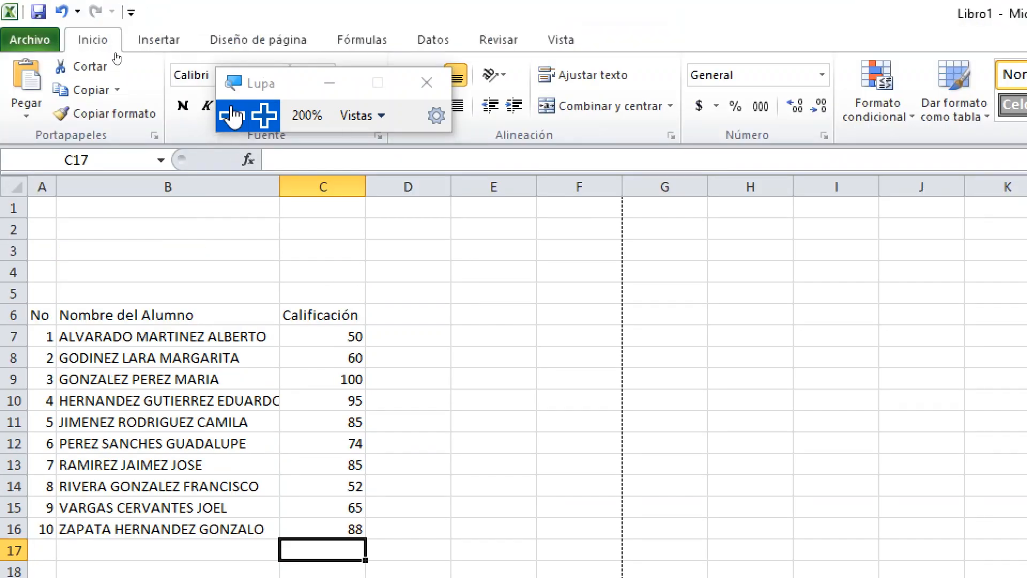
- Format the range A6:C16 as a table with headers, using the light blue style with a solid blue header row
click(232, 115)
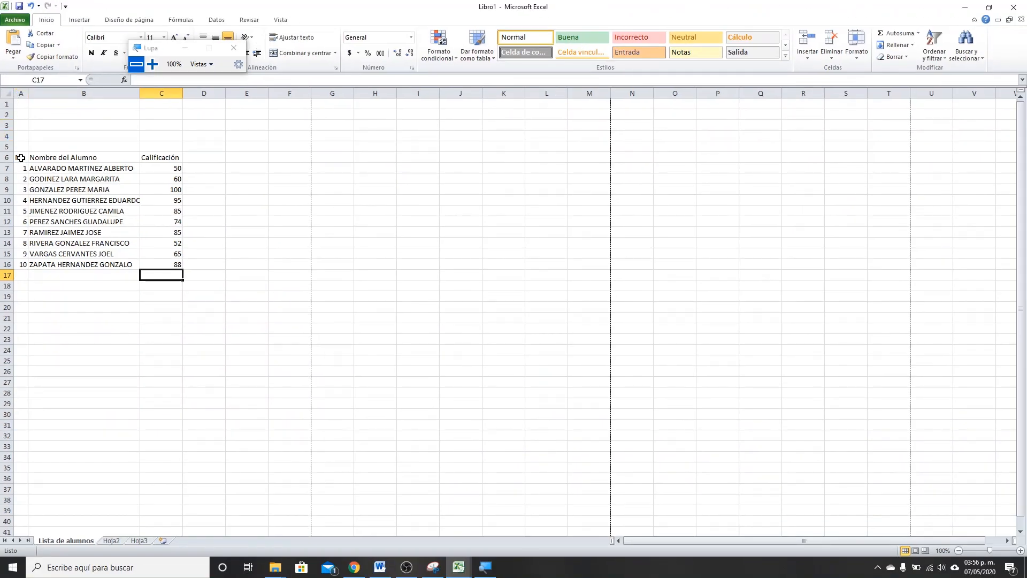
drag(21, 158, 177, 264)
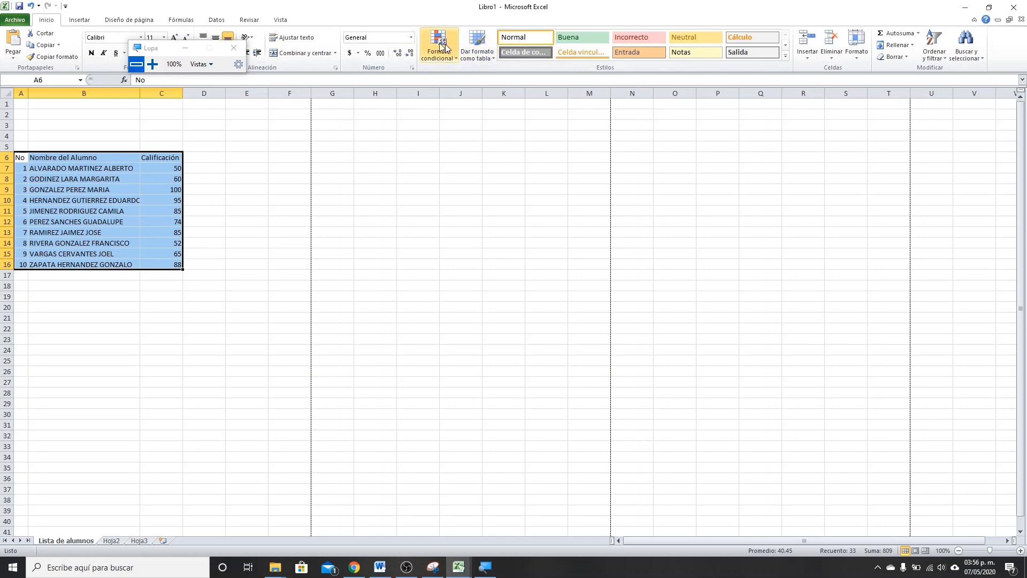
click(473, 46)
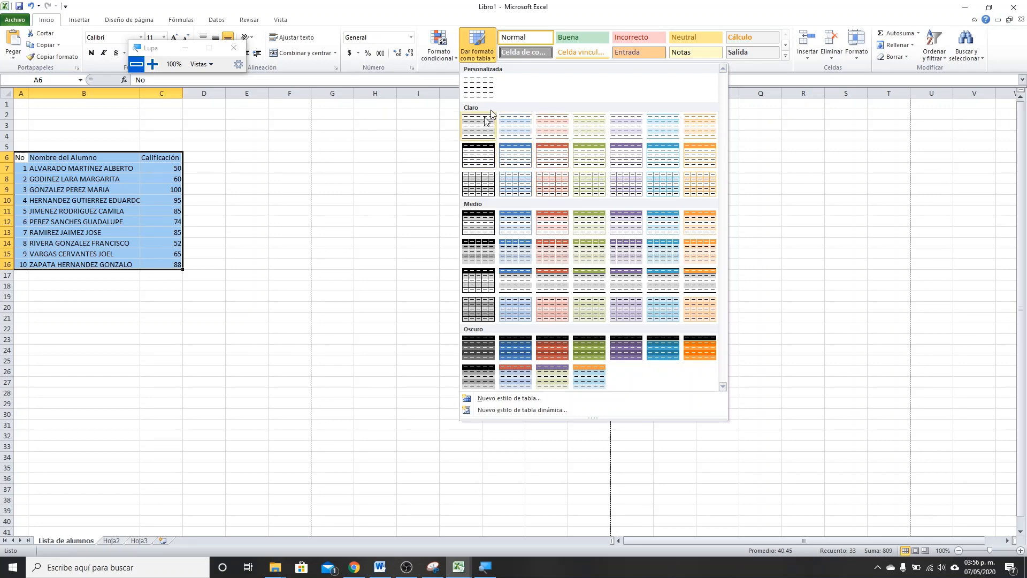
click(512, 151)
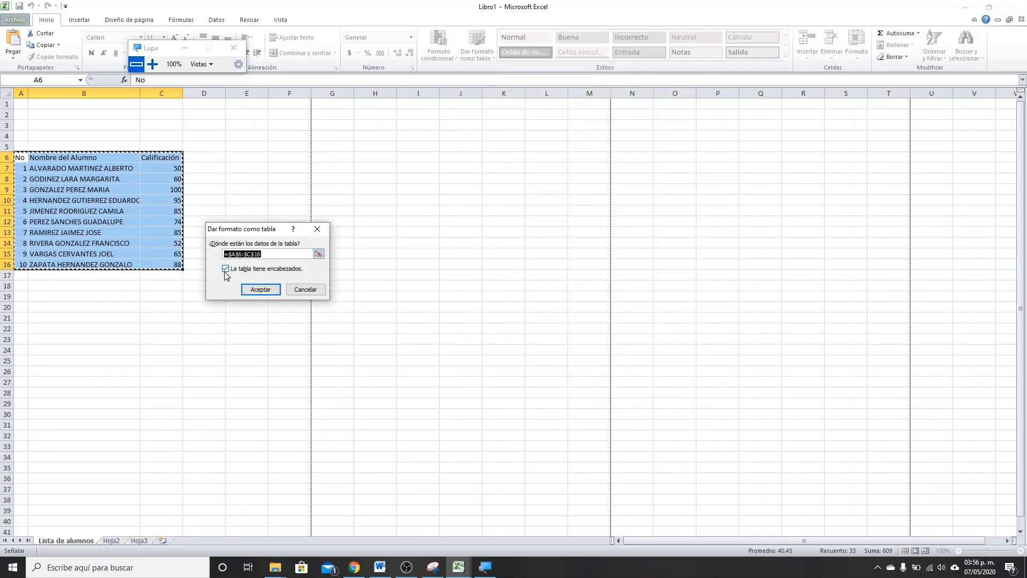
click(153, 64)
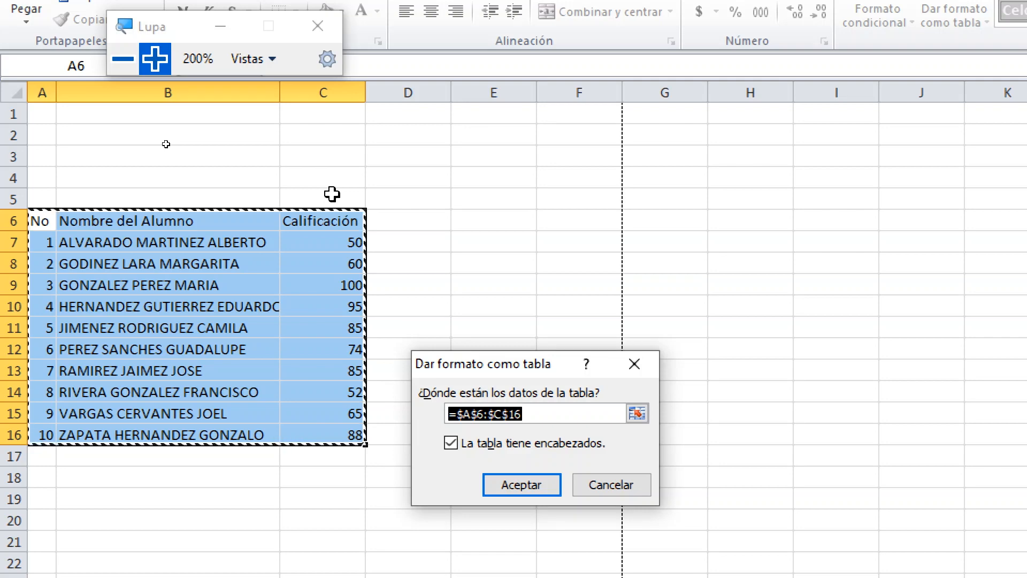
click(450, 447)
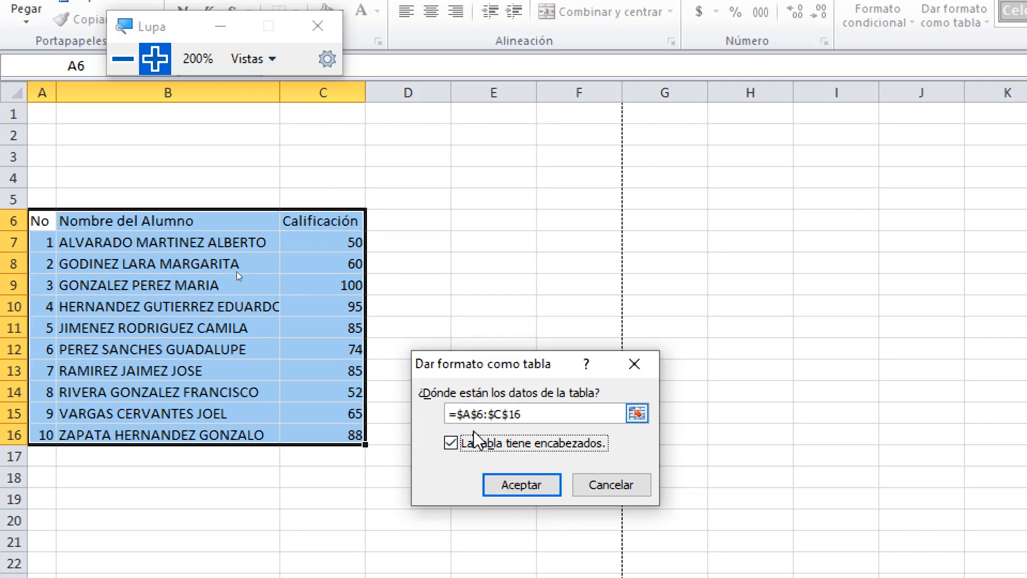
click(506, 488)
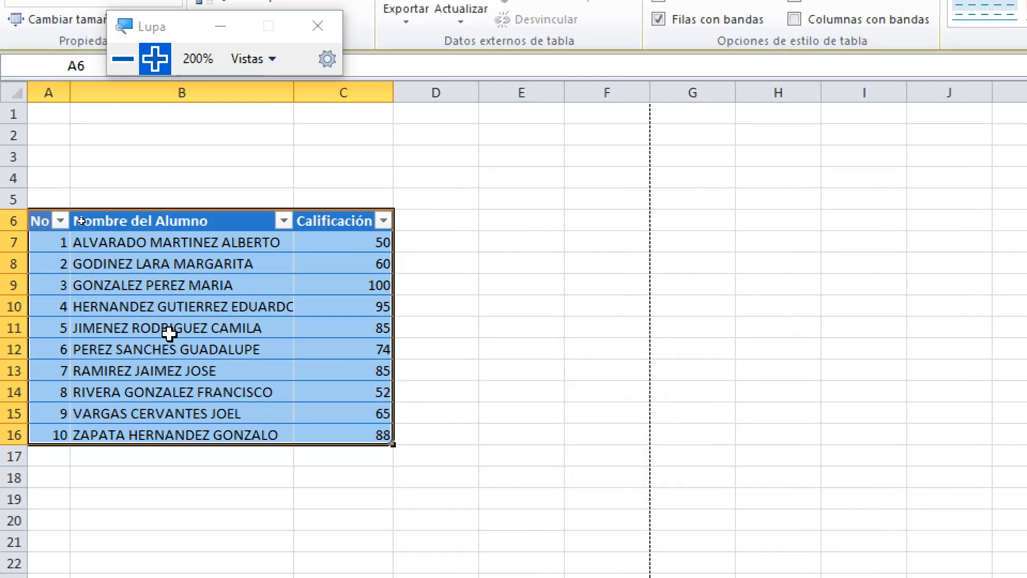
click(131, 542)
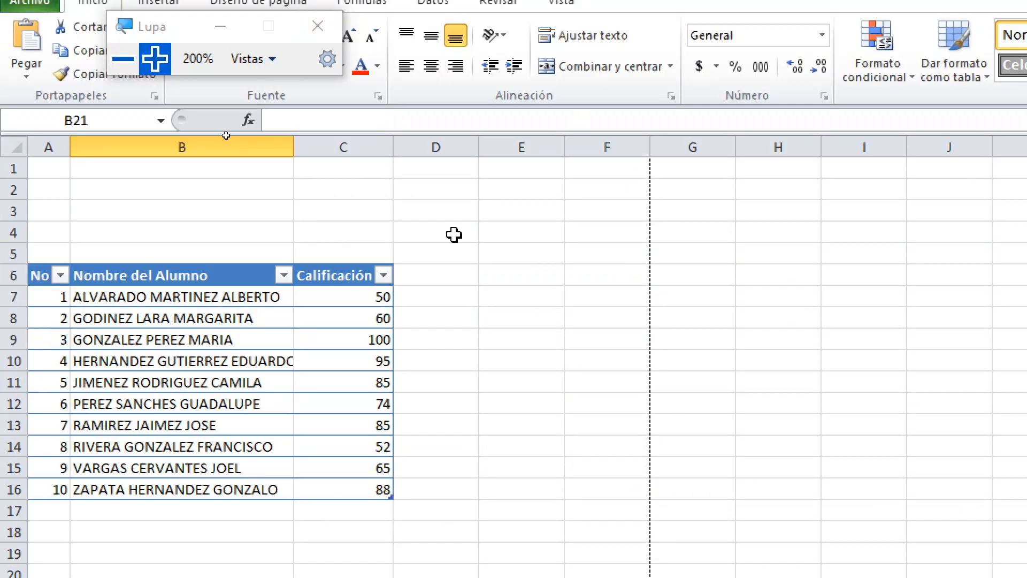
- Apply the green-yellow-red color scale conditional formatting to the grades in C7:C16
click(122, 58)
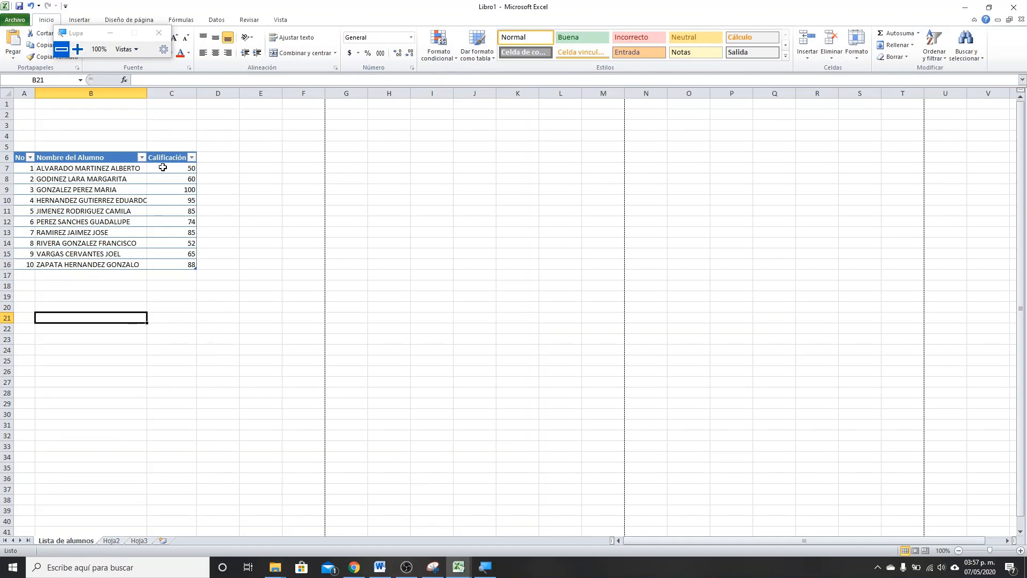
drag(163, 167, 166, 266)
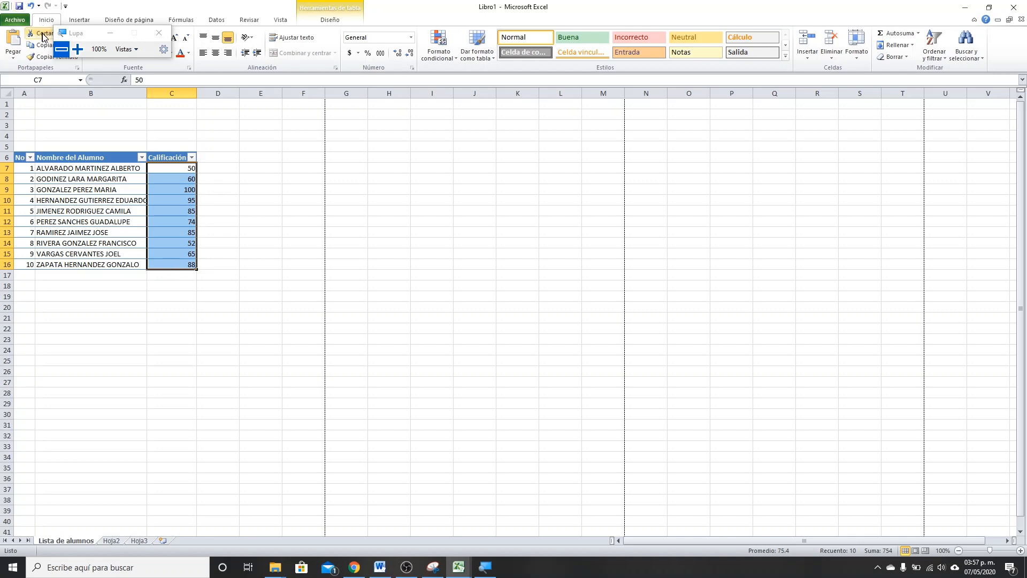
click(76, 50)
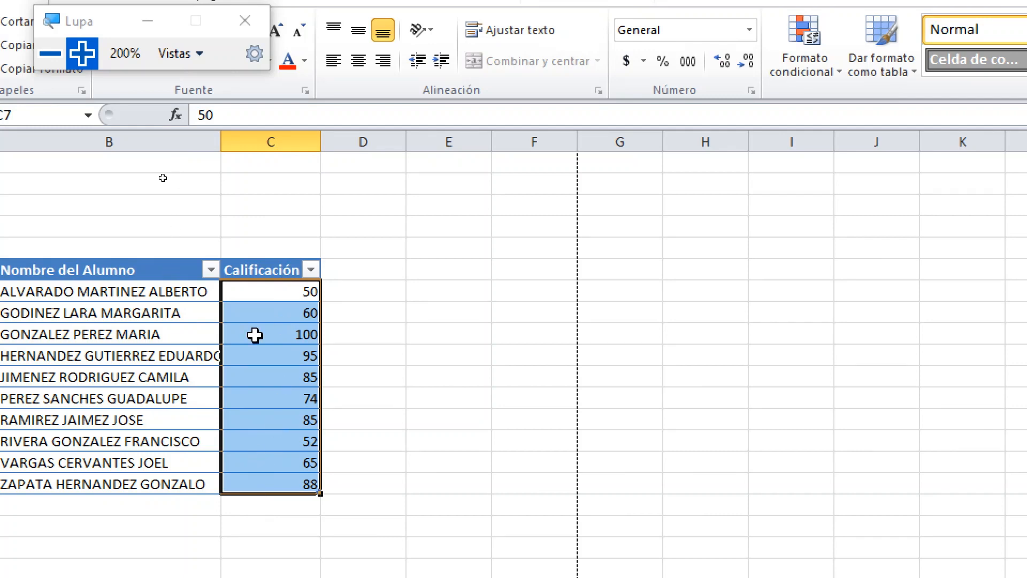
drag(282, 291, 263, 486)
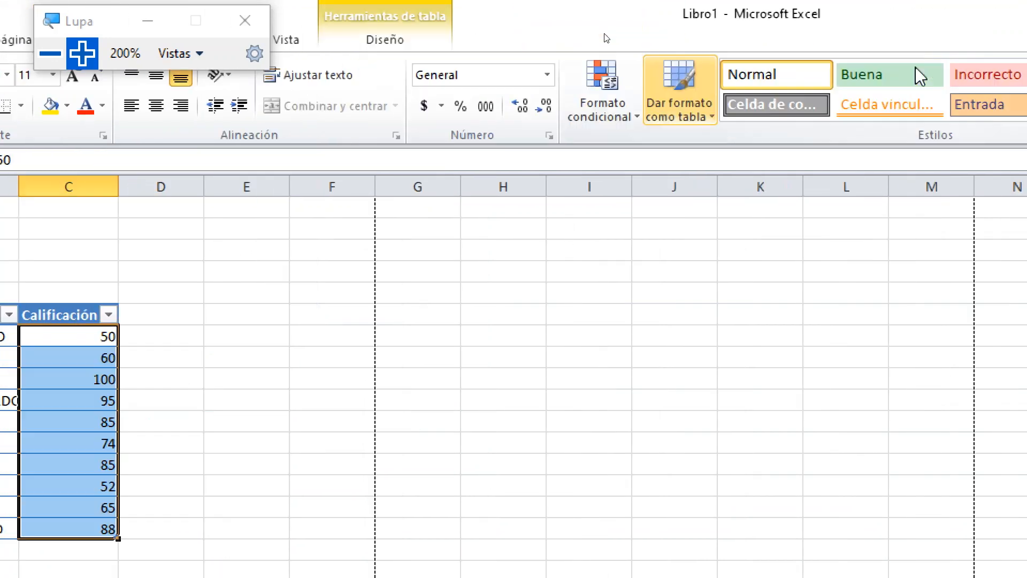
click(575, 103)
mouse_move(621, 308)
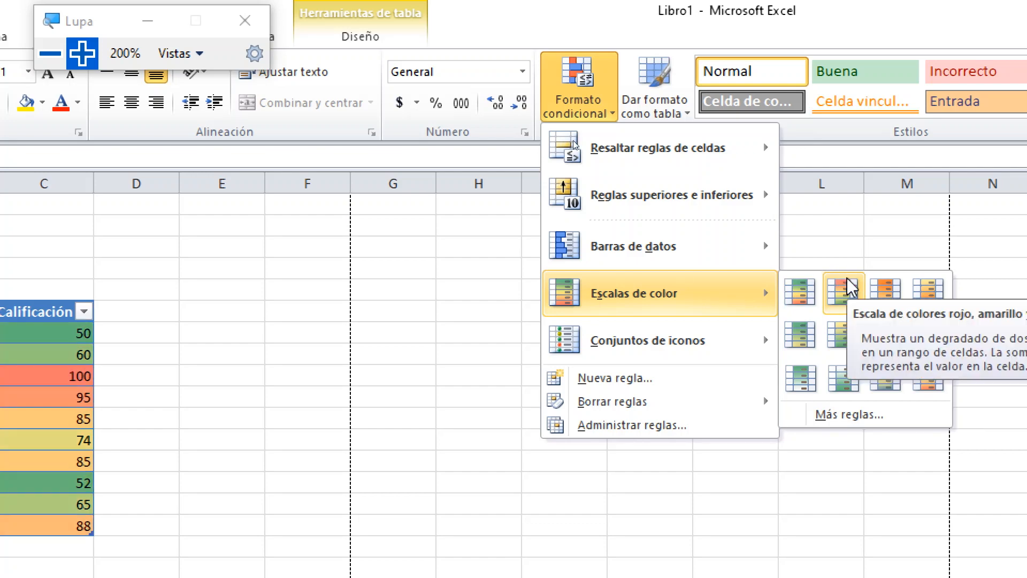
click(801, 288)
click(370, 384)
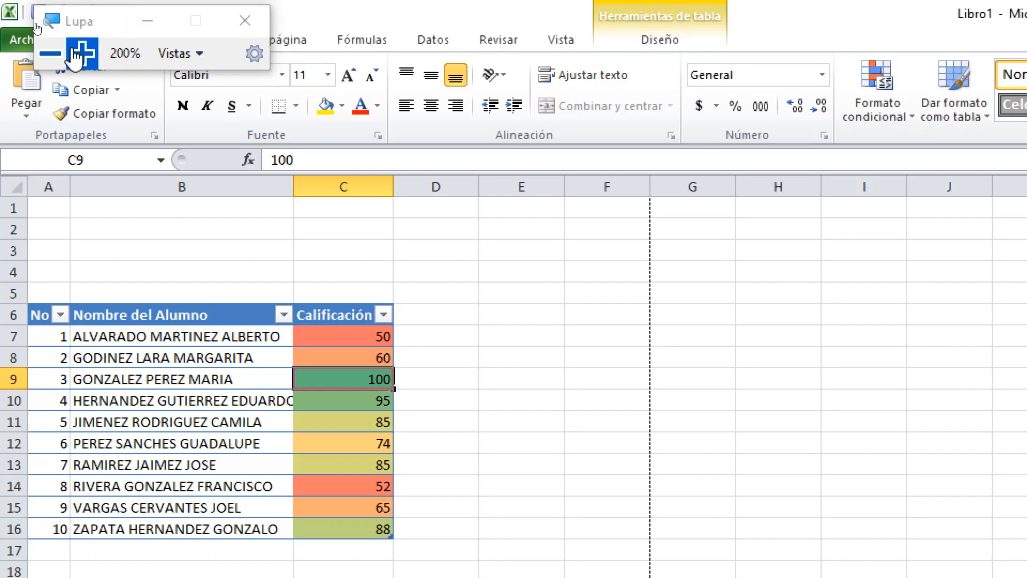
- Examine how the color scale shades the low and high grades in C7:C16
click(50, 53)
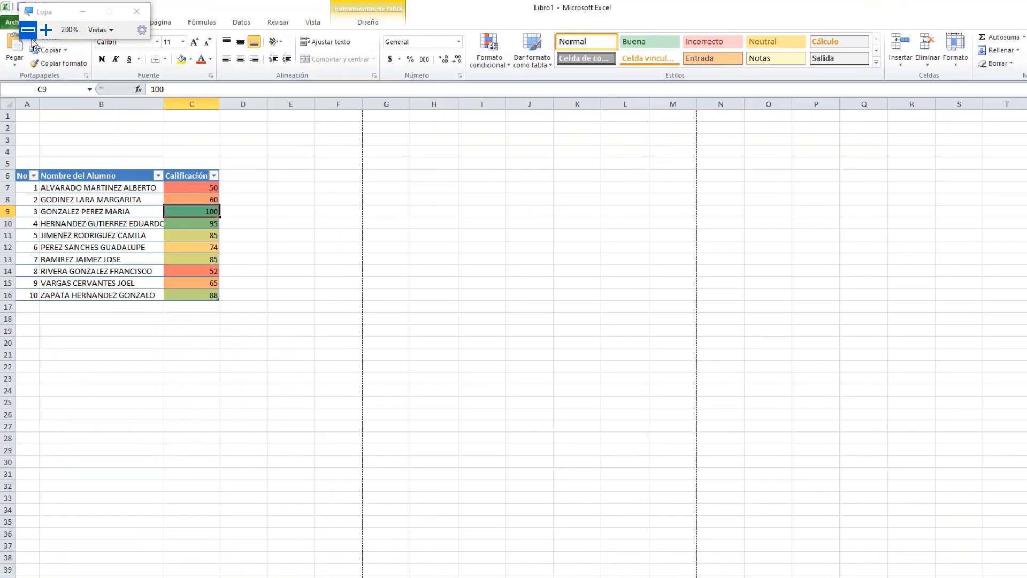
drag(167, 170, 167, 262)
click(209, 231)
drag(152, 170, 155, 264)
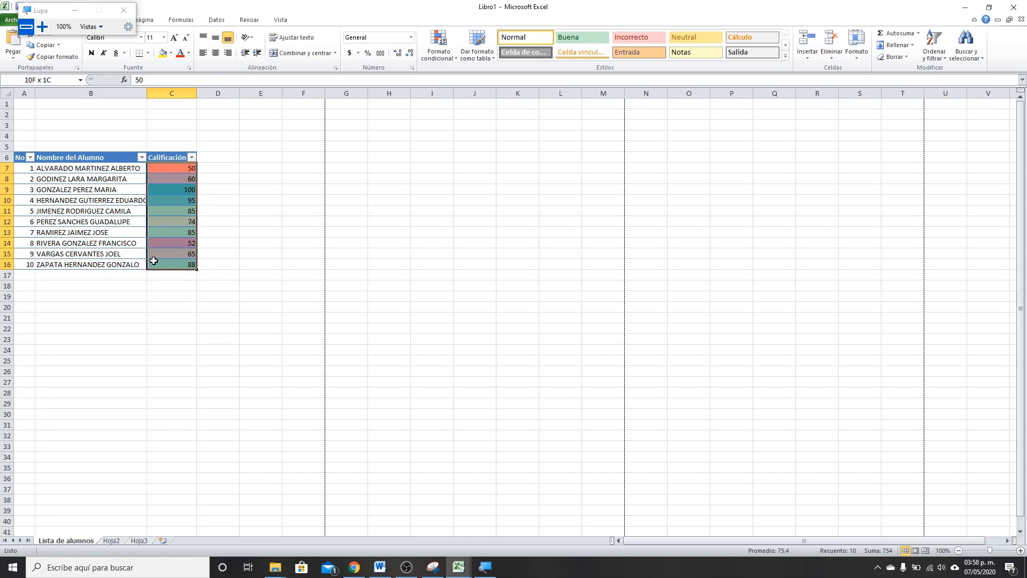
click(292, 145)
drag(158, 168, 177, 264)
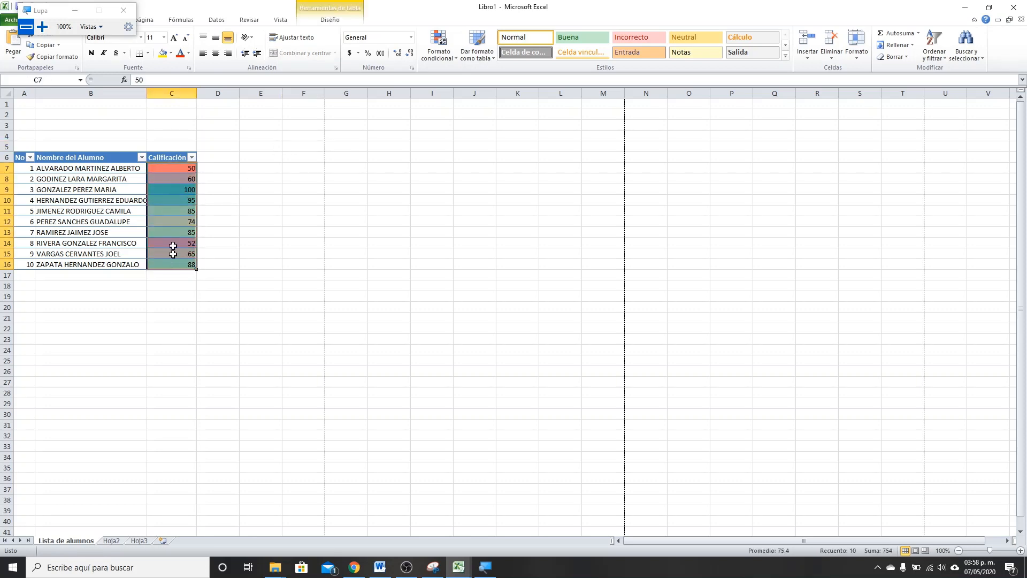
click(177, 201)
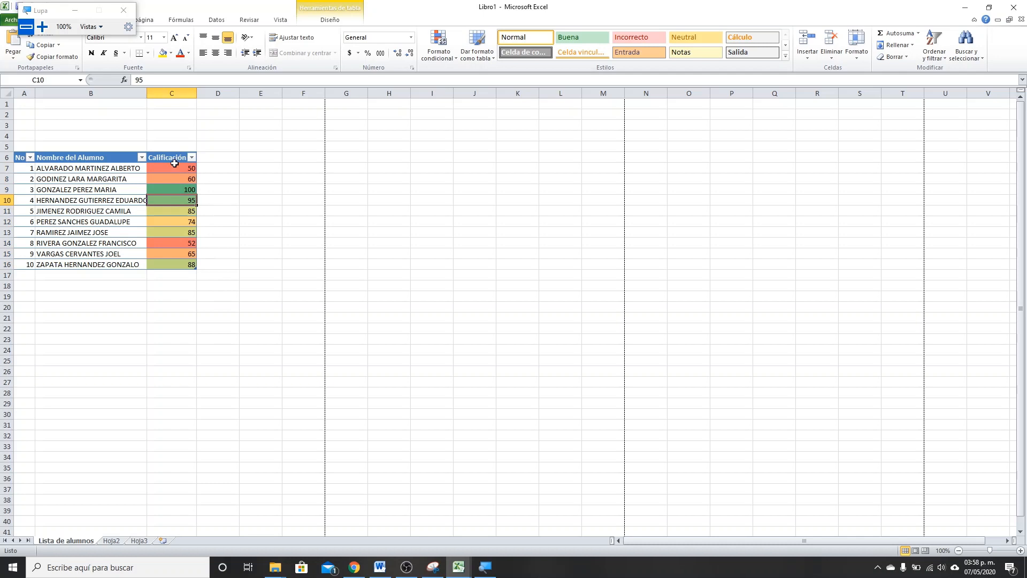
click(176, 168)
click(178, 178)
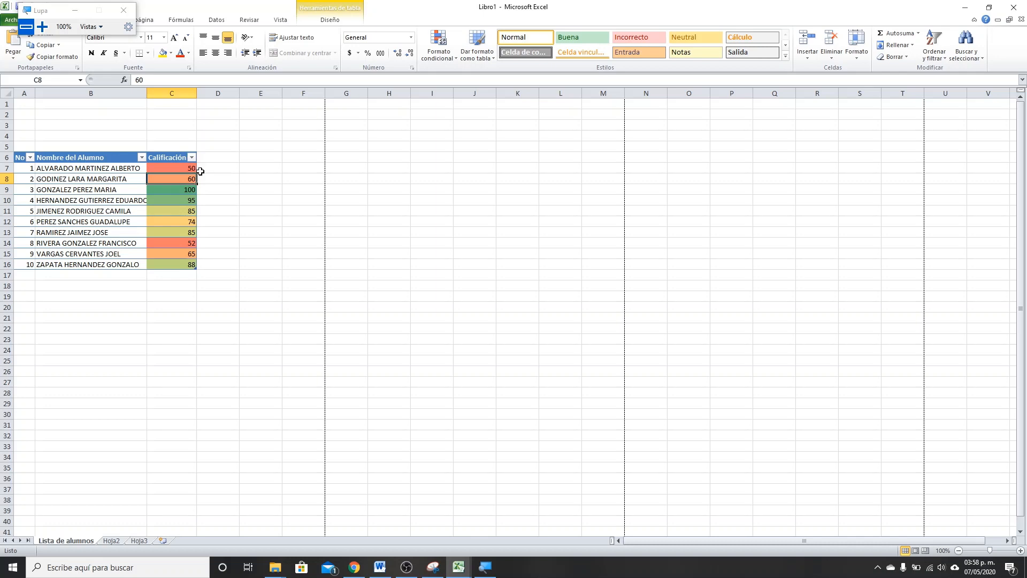
click(161, 169)
click(170, 196)
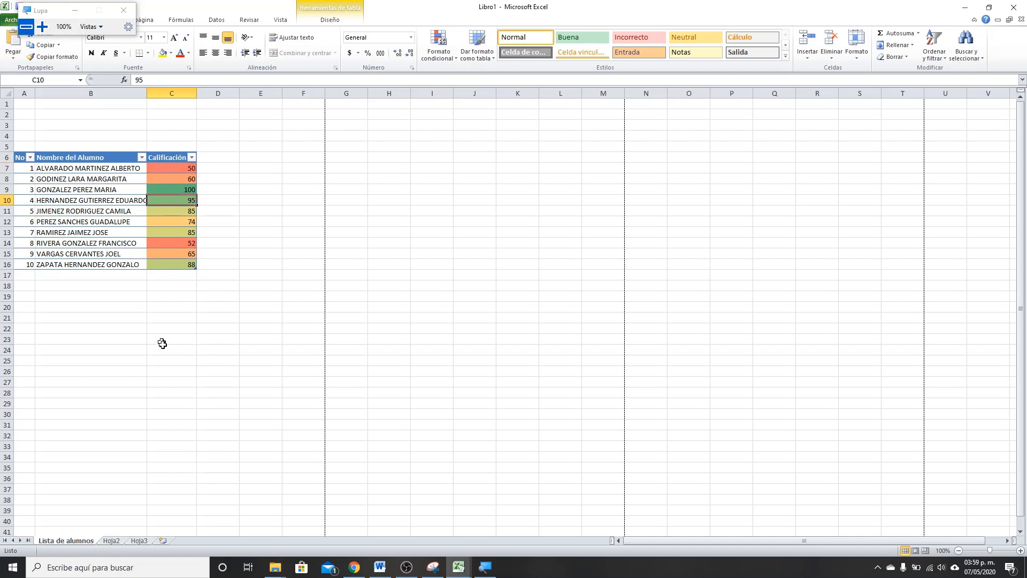
- Check the merged title "LISTA DE ALUMNOS" in the recovered workbook Libro1 (version 2) and return to Libro1
click(458, 567)
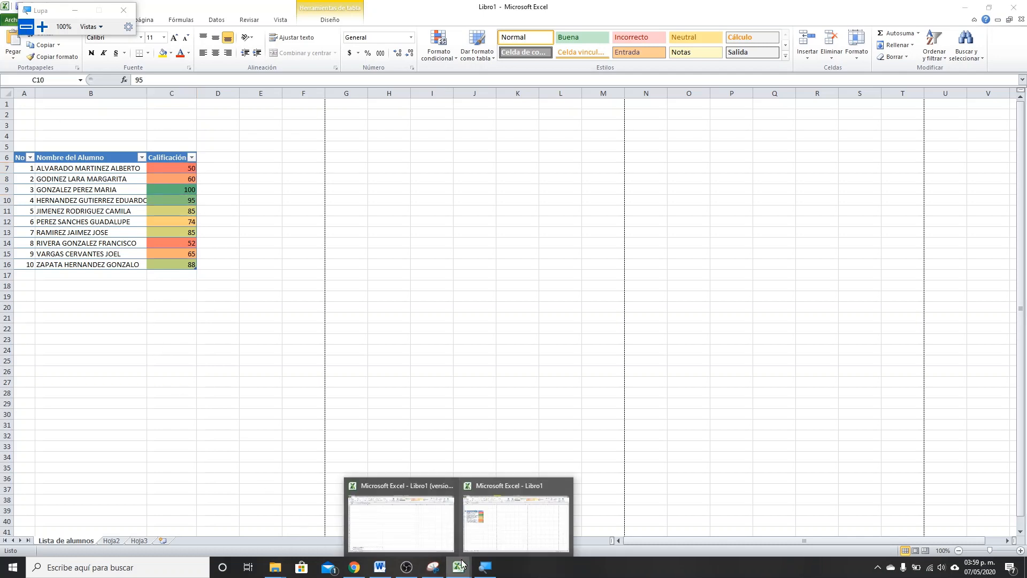
click(427, 507)
scroll(396, 515, up, 8)
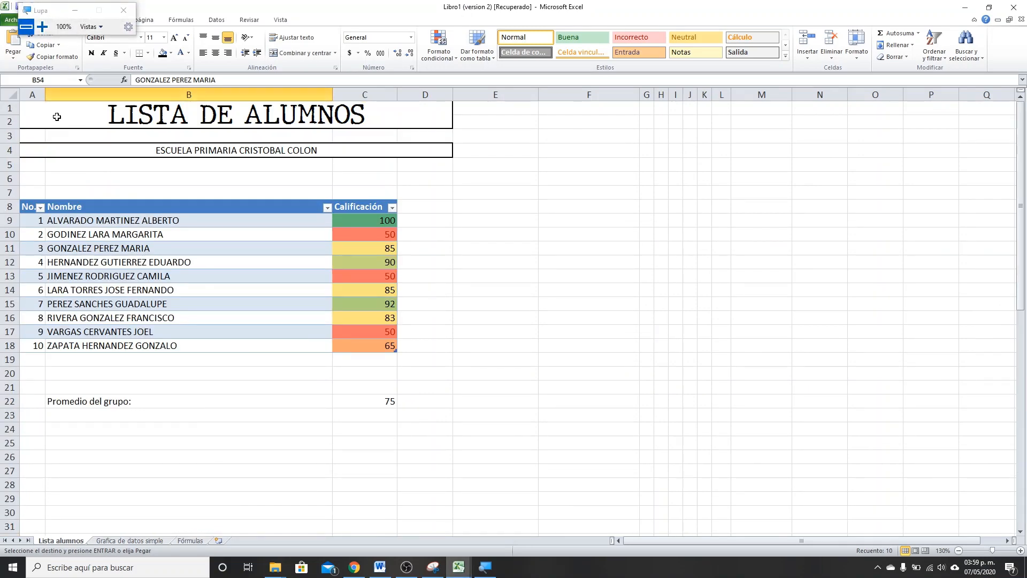
click(262, 109)
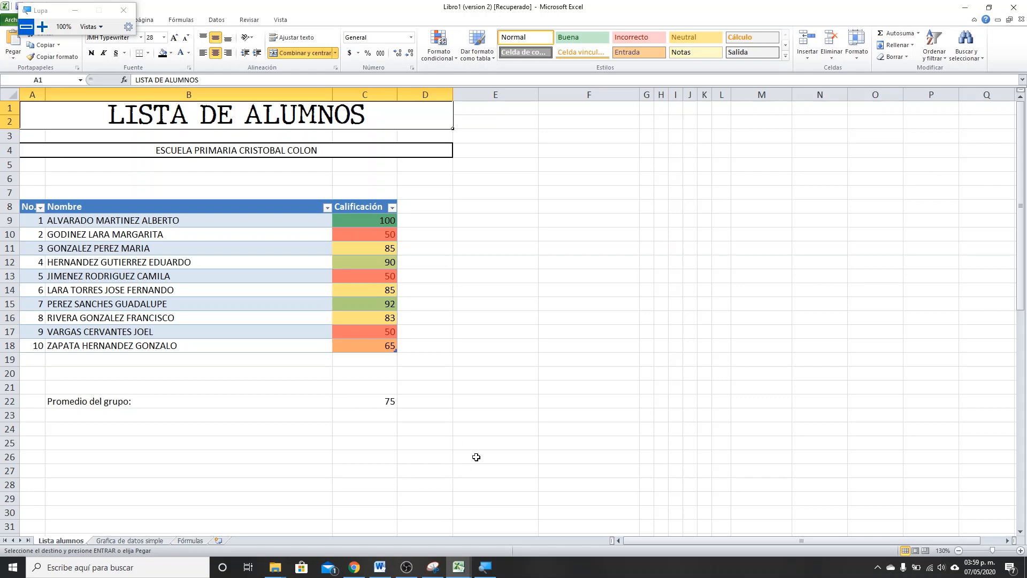
mouse_move(458, 567)
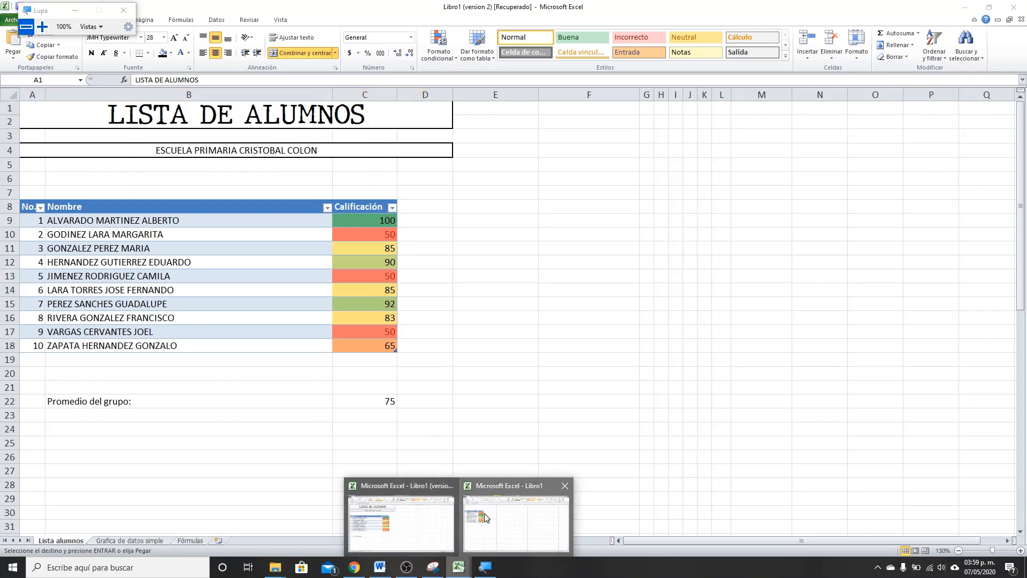
click(509, 522)
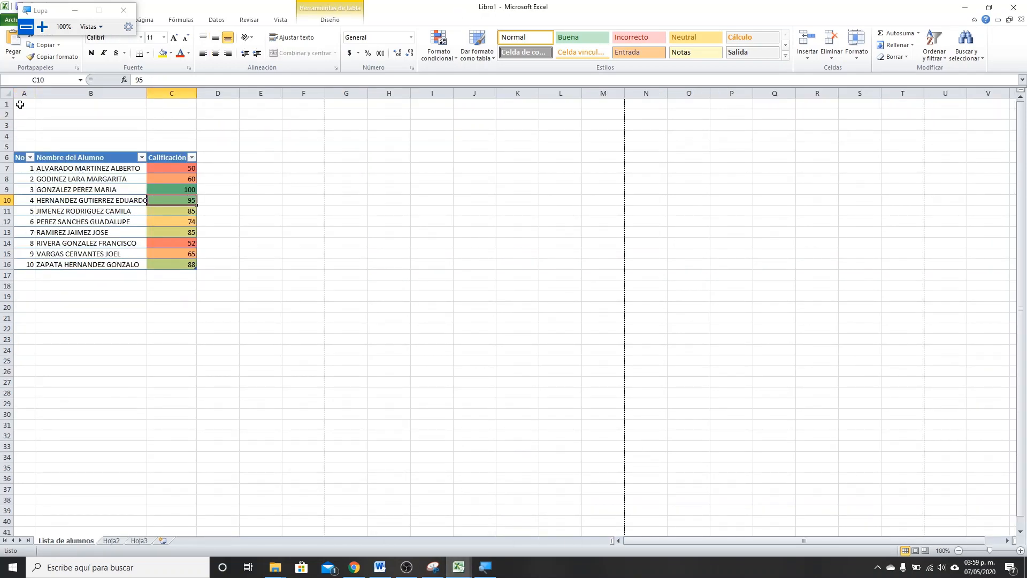
- Select the range A1:F2 above the student table, up to the page break, for the title
drag(20, 104, 282, 113)
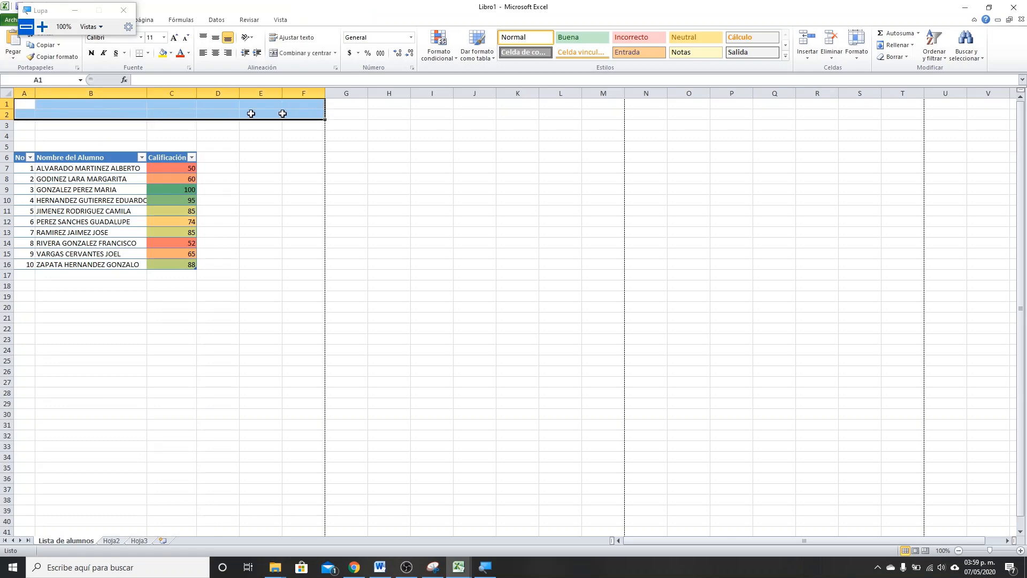
click(43, 26)
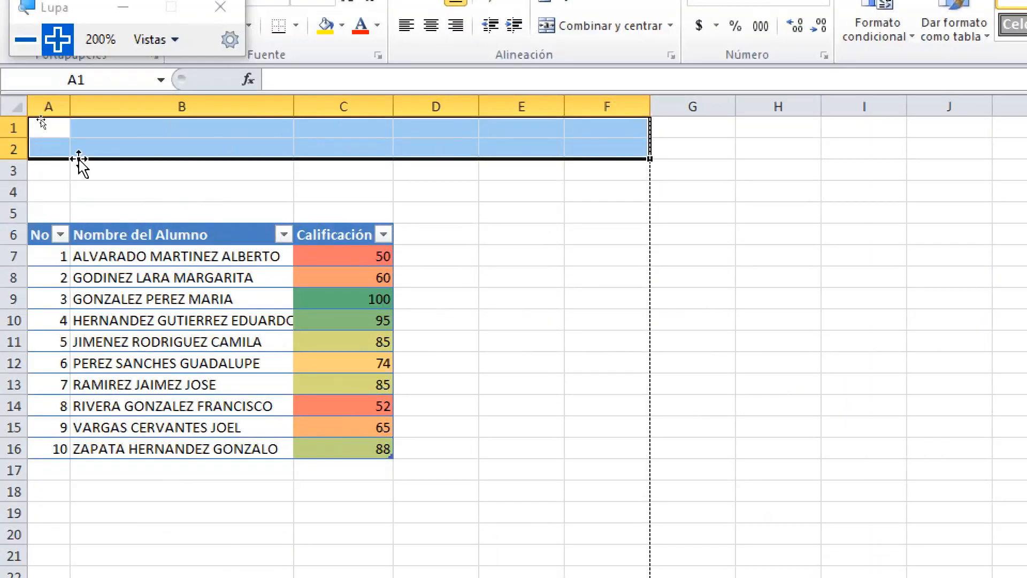
click(20, 39)
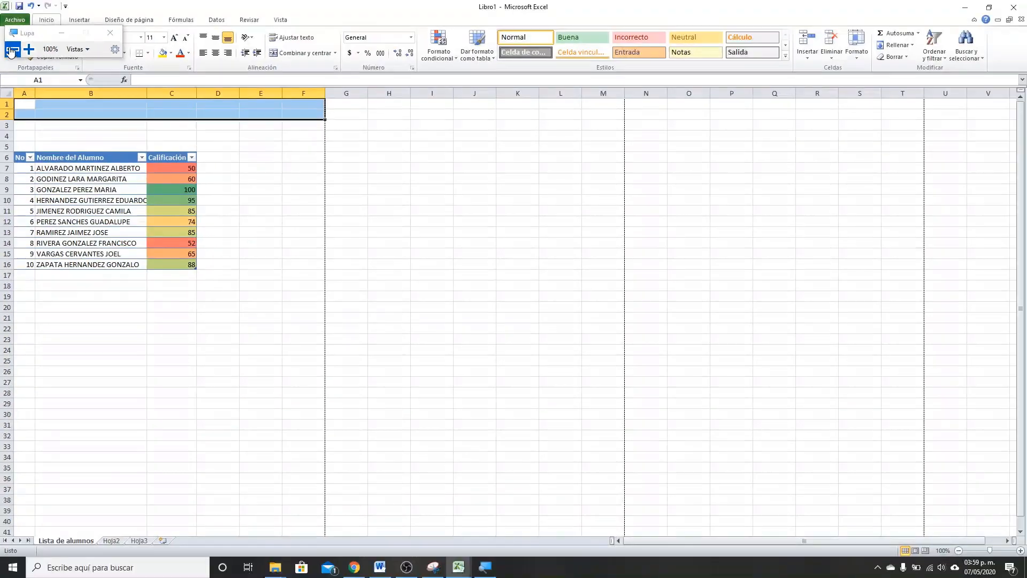
click(29, 49)
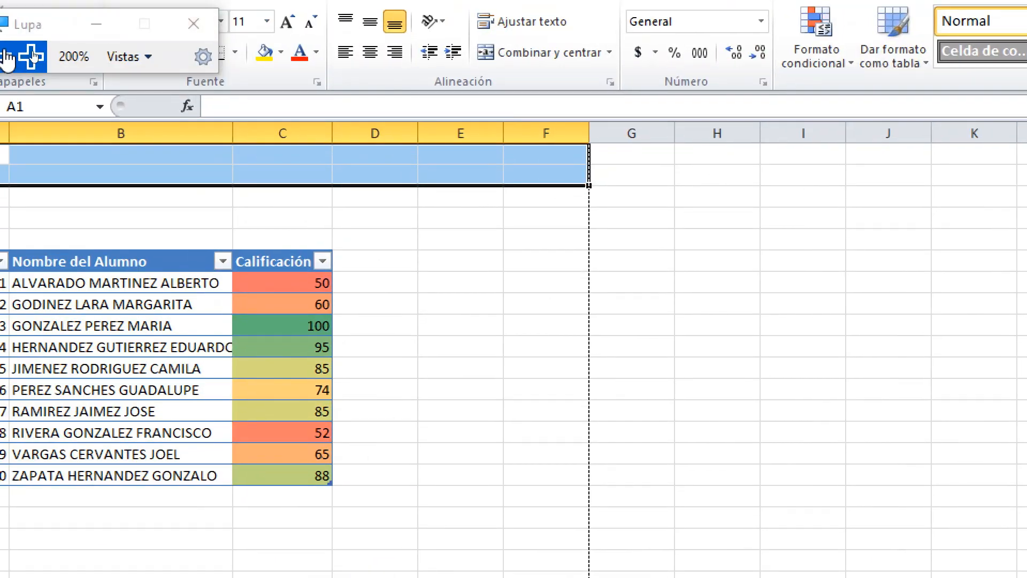
click(8, 56)
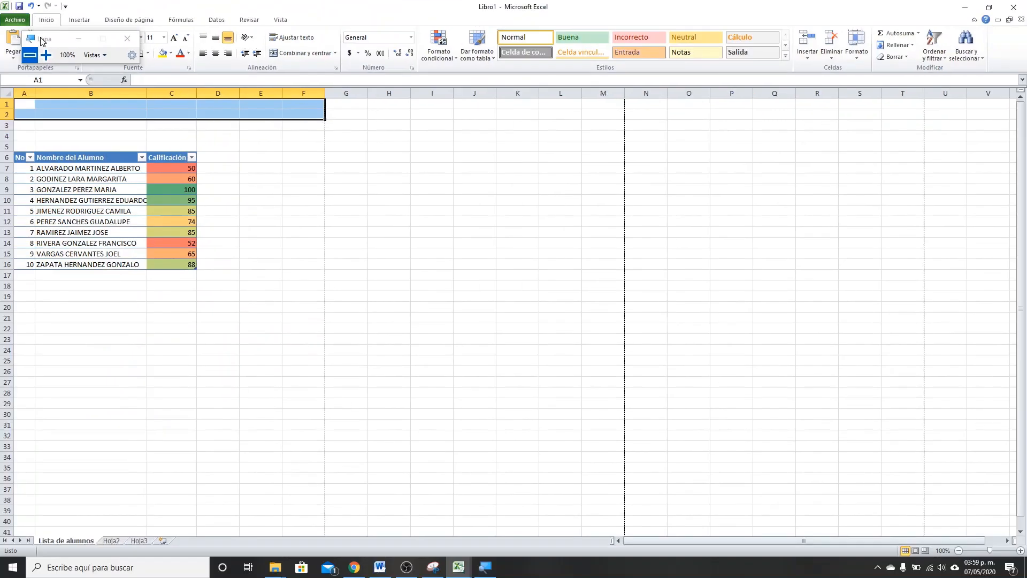
- Check how the student table fits on the printed page in the print preview
click(15, 19)
click(19, 156)
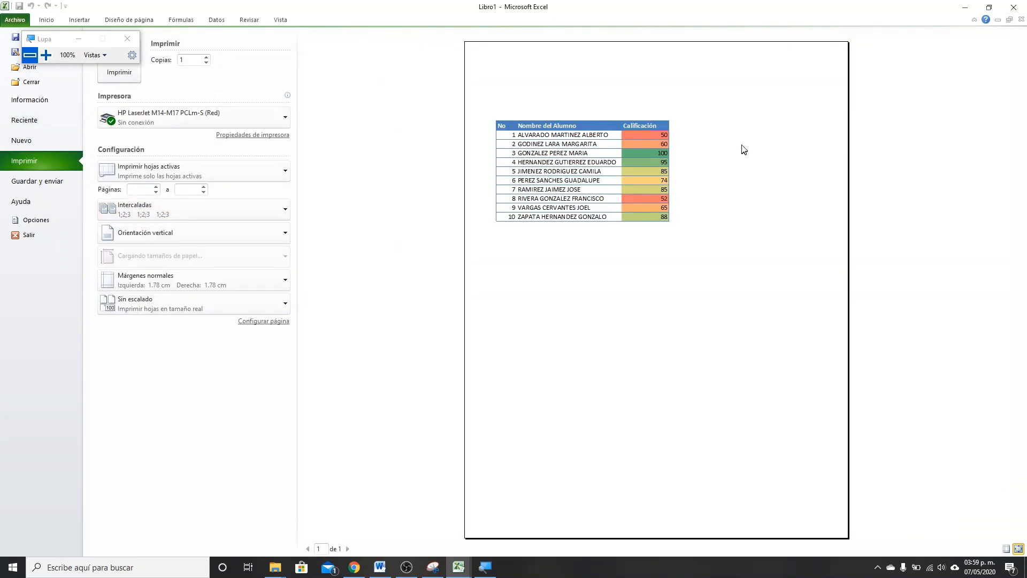
click(49, 22)
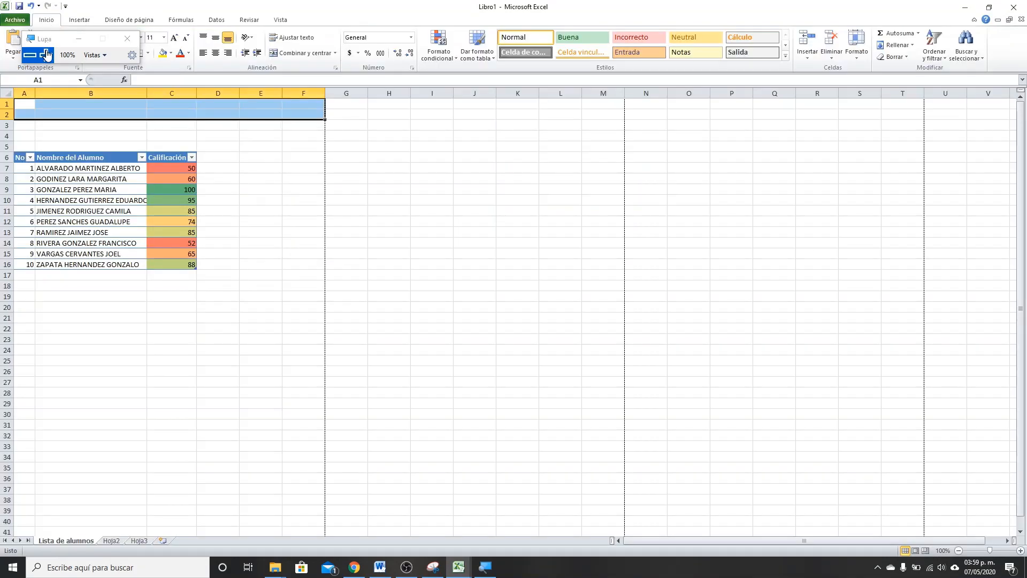
drag(47, 41, 503, 112)
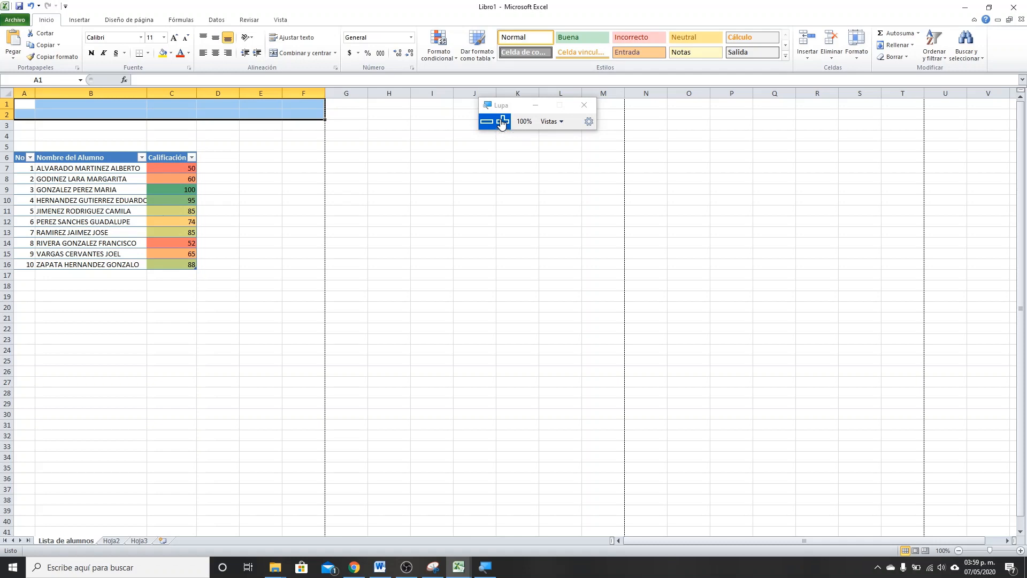
click(5, 24)
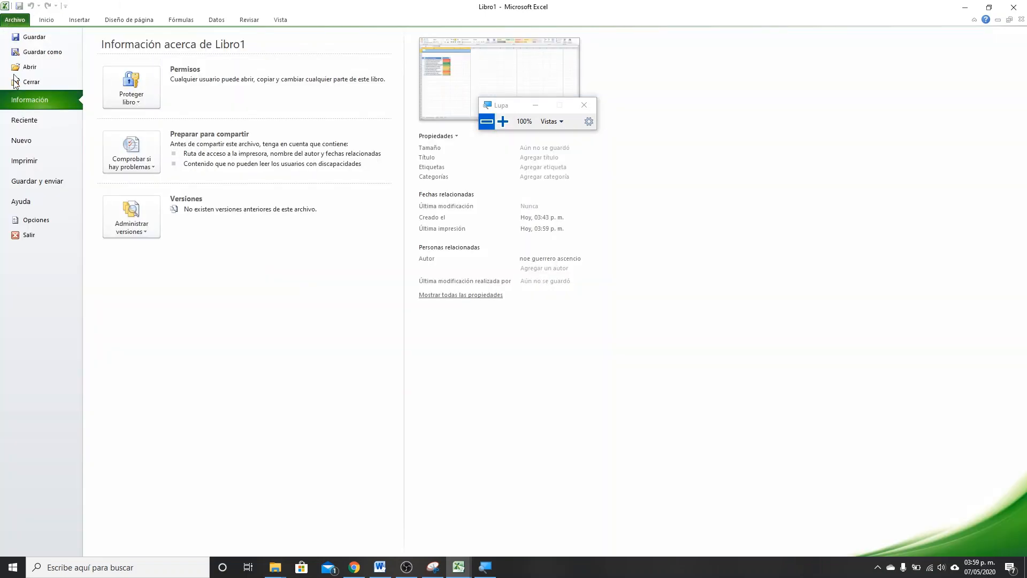
click(20, 160)
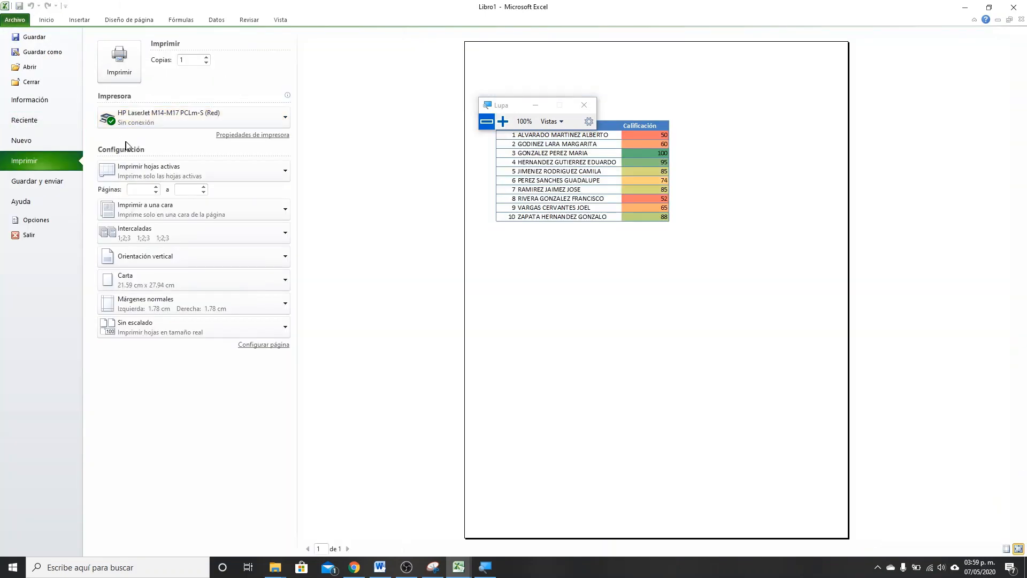
- Leave the print preview and return to the student list worksheet
click(47, 21)
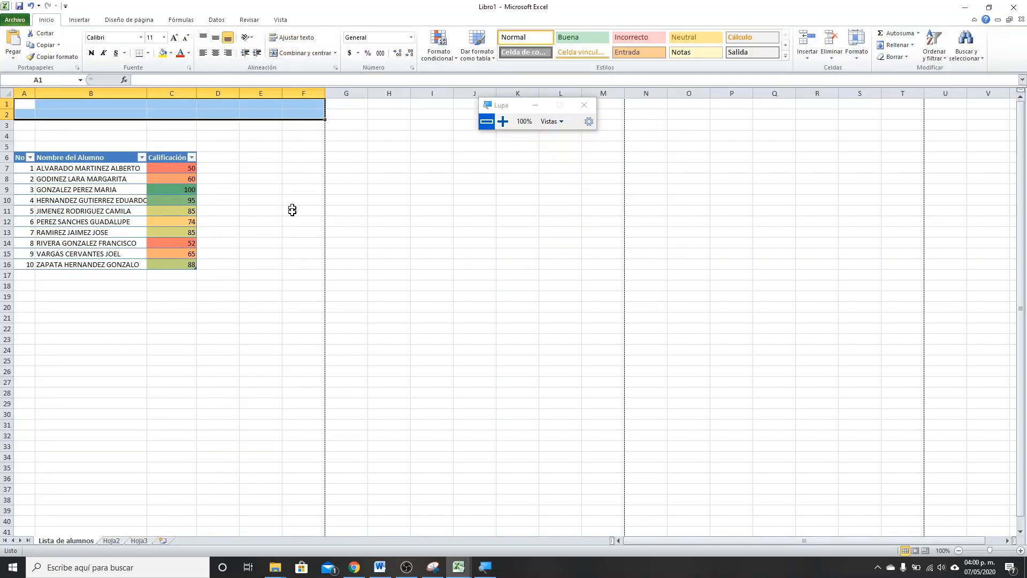
scroll(307, 388, down, 5)
scroll(306, 388, up, 5)
click(487, 105)
click(413, 125)
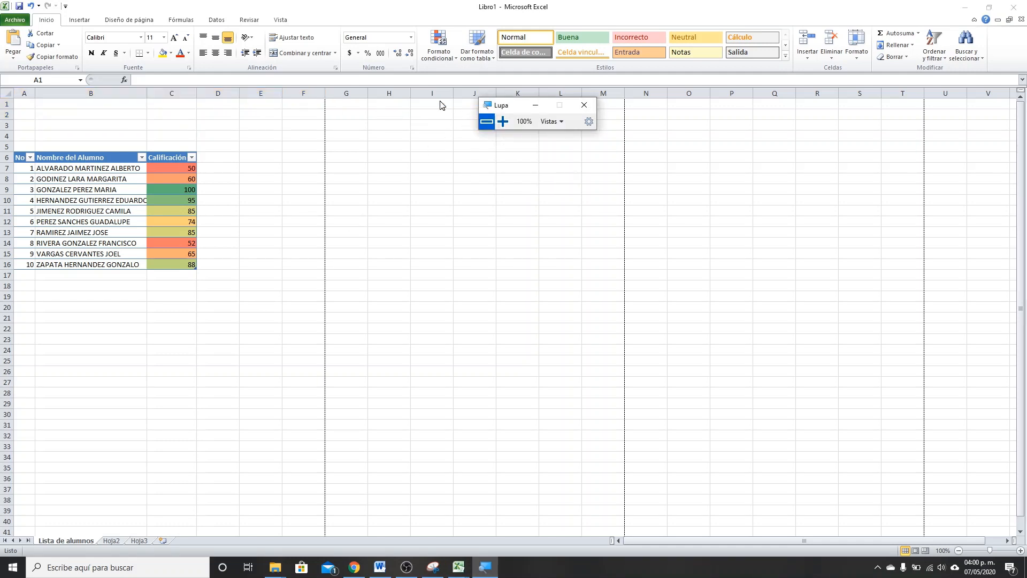
click(487, 106)
click(399, 121)
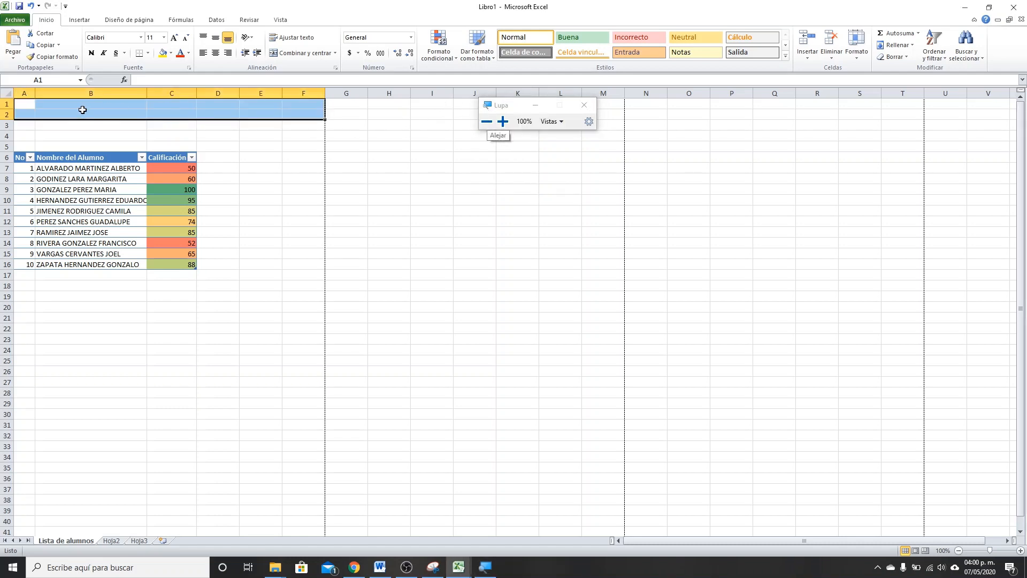
- Merge and center the range A1:F2 above the student table
right_click(83, 109)
click(72, 113)
click(26, 123)
drag(20, 105, 304, 112)
click(284, 56)
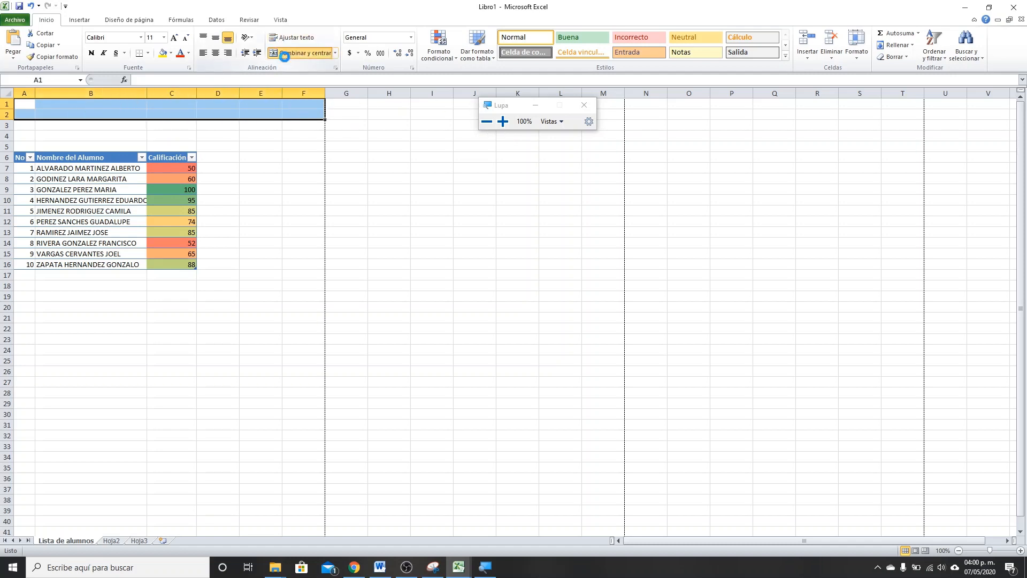
click(346, 103)
click(250, 112)
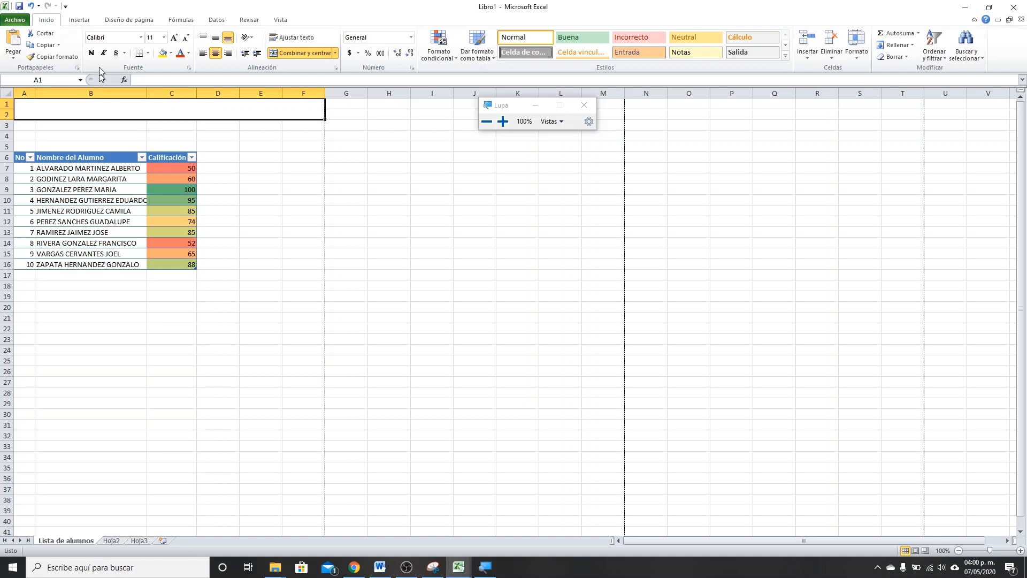
- Set the font of the merged title cell to JMH Typewriter
click(142, 37)
text(Jh)
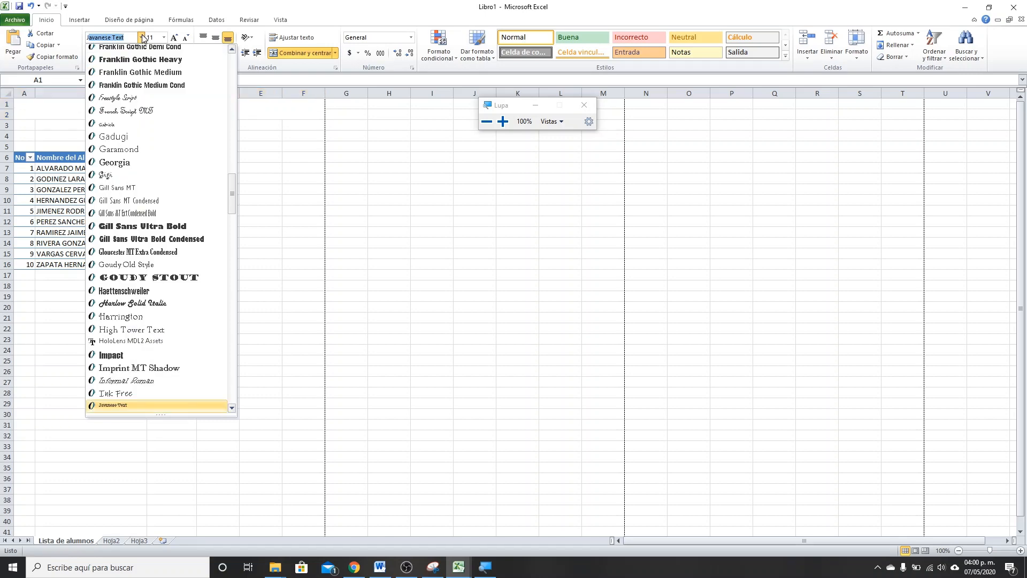
text(MH Typewriter)
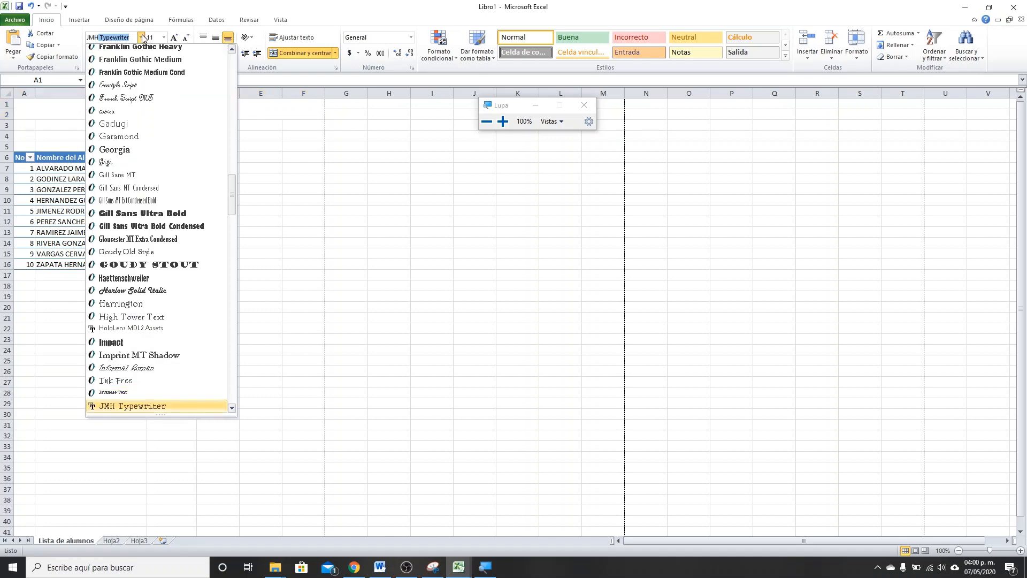
key(Return)
- Enter the title "LISTA DE ALUMNOS" in capital letters in the merged cell A1
text(lista)
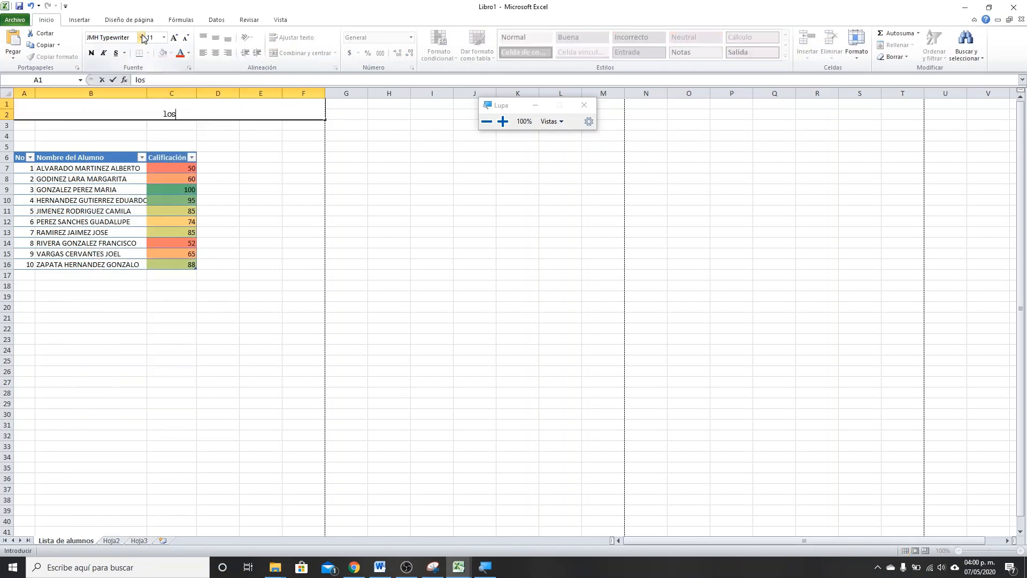
key(BackSpace)
key(BackSpace)
key(BackSpace)
key(BackSpace)
key(BackSpace)
key(BackSpace)
text(LISTA DE ALUMNOS)
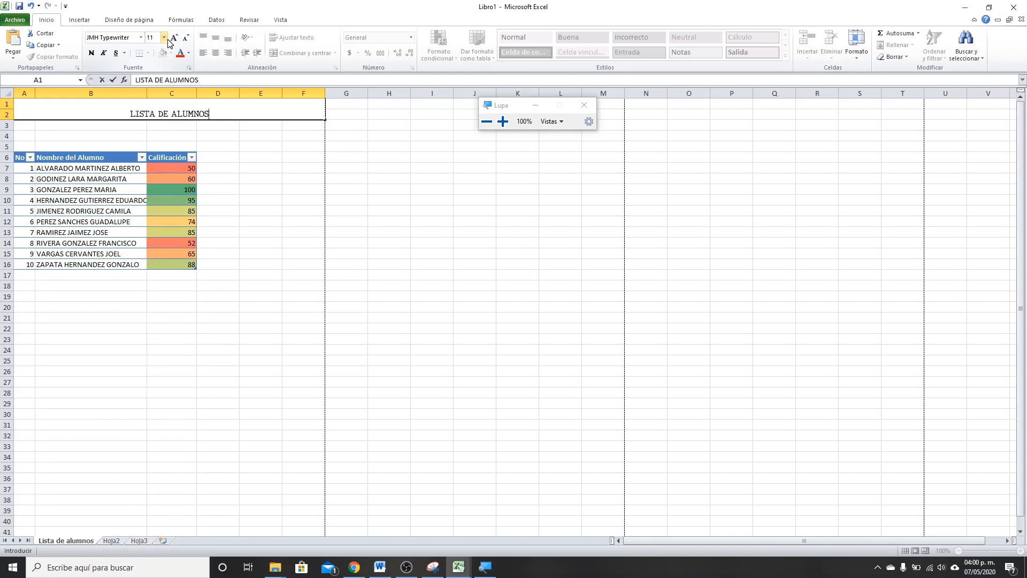
click(198, 135)
- Enlarge the title "LISTA DE ALUMNOS" to font size 26
click(181, 114)
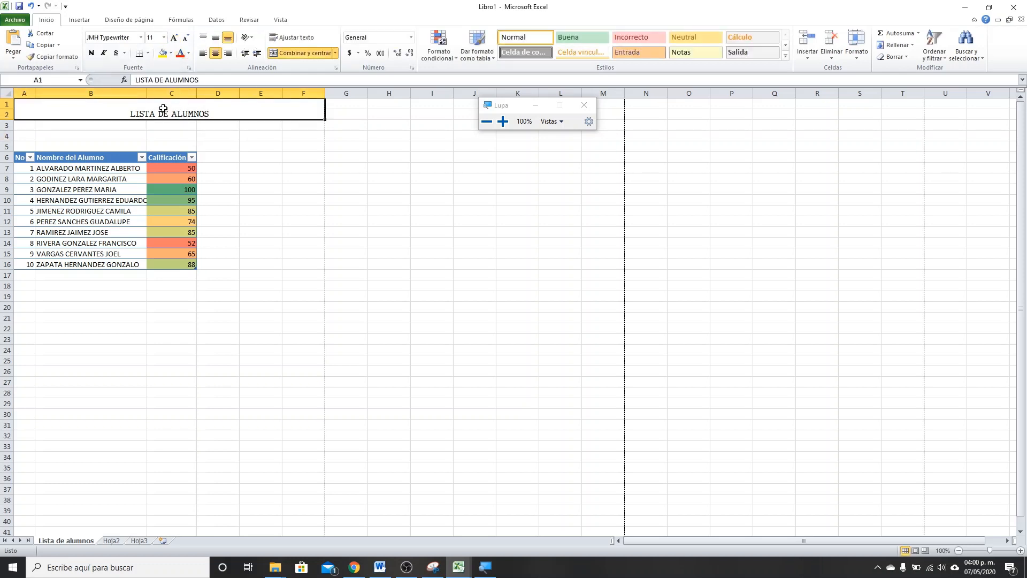
click(175, 38)
click(175, 38)
click(175, 38)
click(175, 38)
click(175, 38)
click(175, 38)
click(174, 38)
click(175, 38)
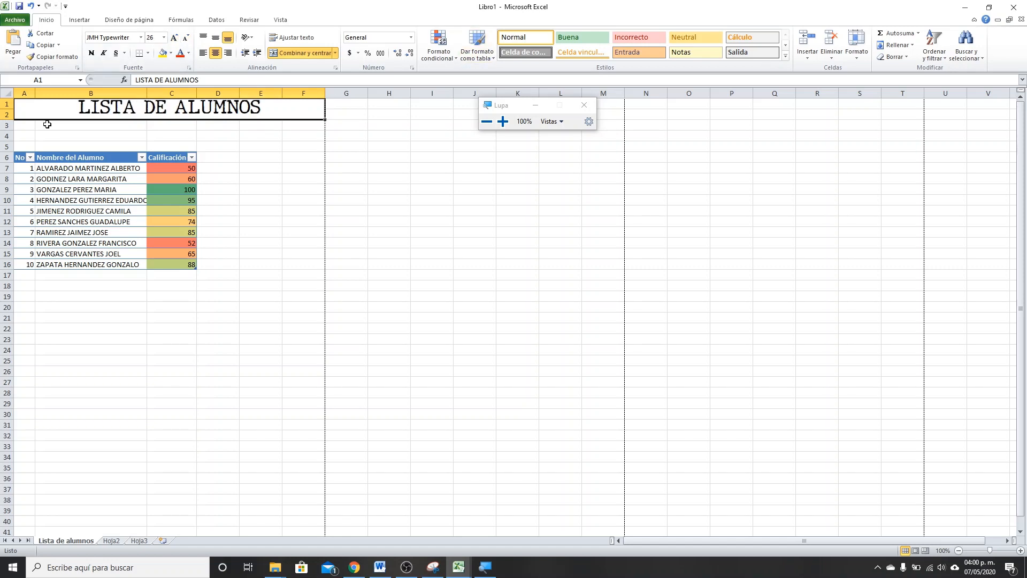
- Merge and center A3:F3 and enter the subtitle "COLEGIO CRISTOBAL COLON 2DO GRADO MATEMATICAS"
drag(19, 128, 305, 127)
click(287, 55)
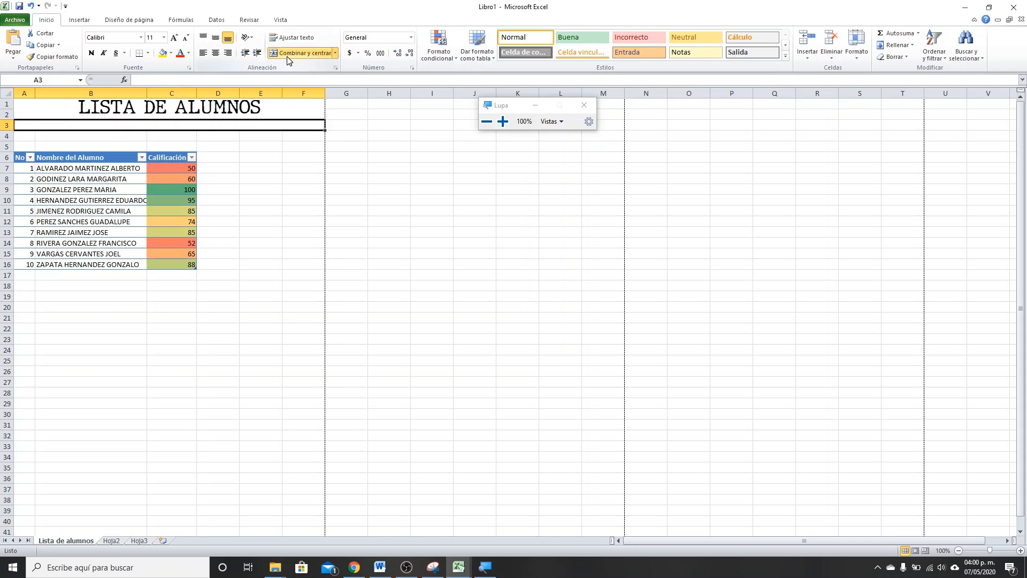
text(COL)
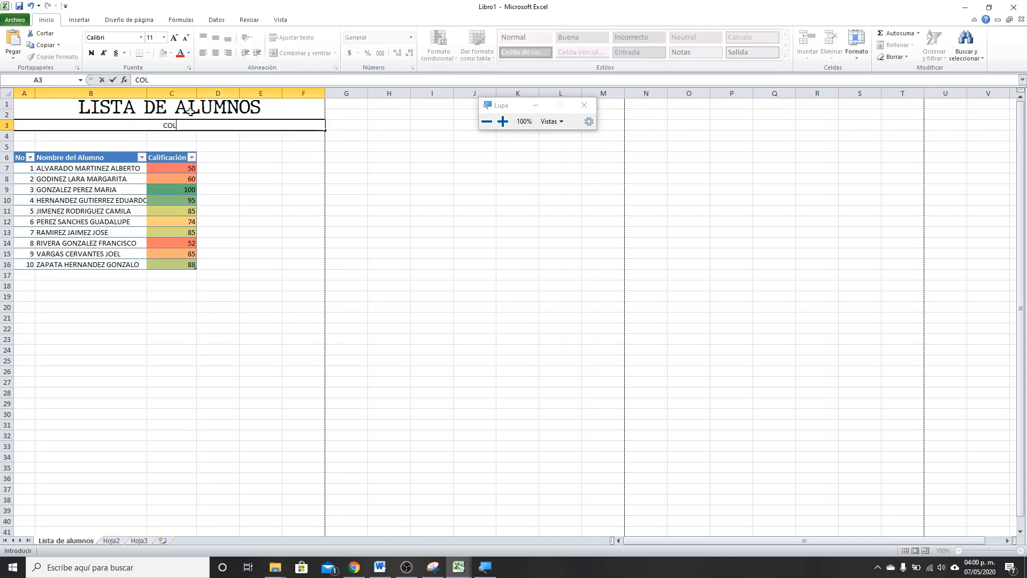
text(EGIO CRI)
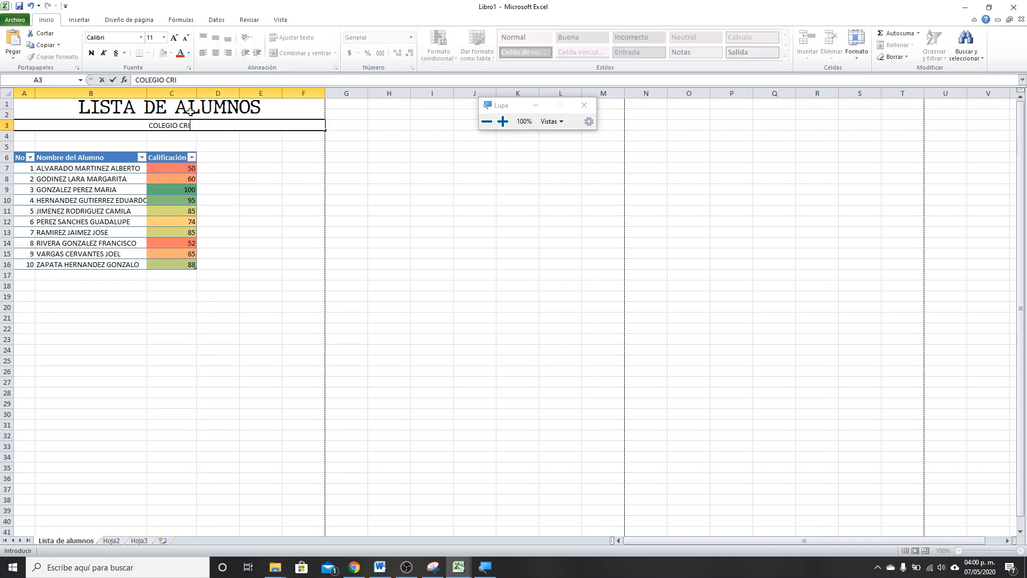
text(STOBAL CO)
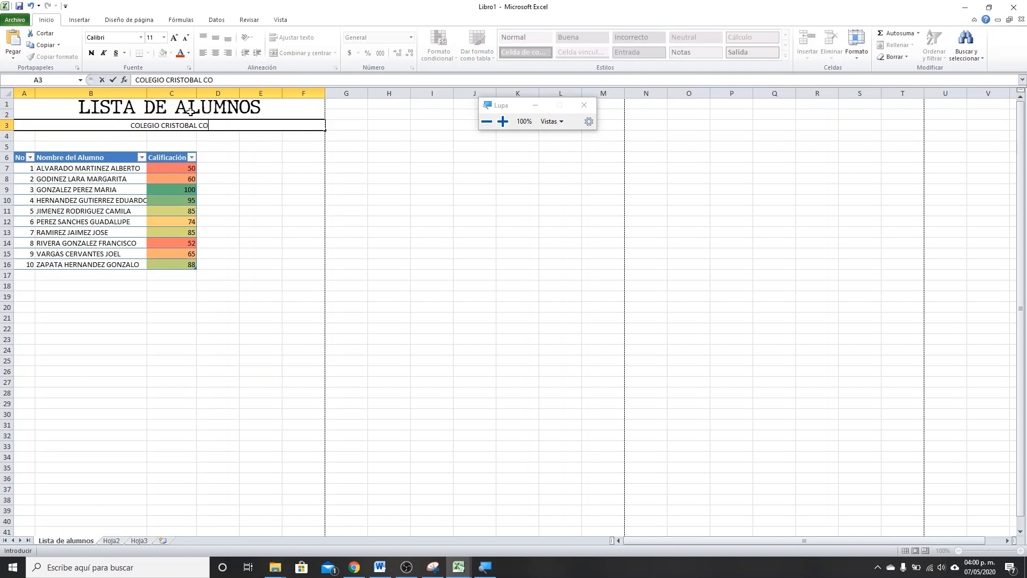
text(LON 2DO GRAD)
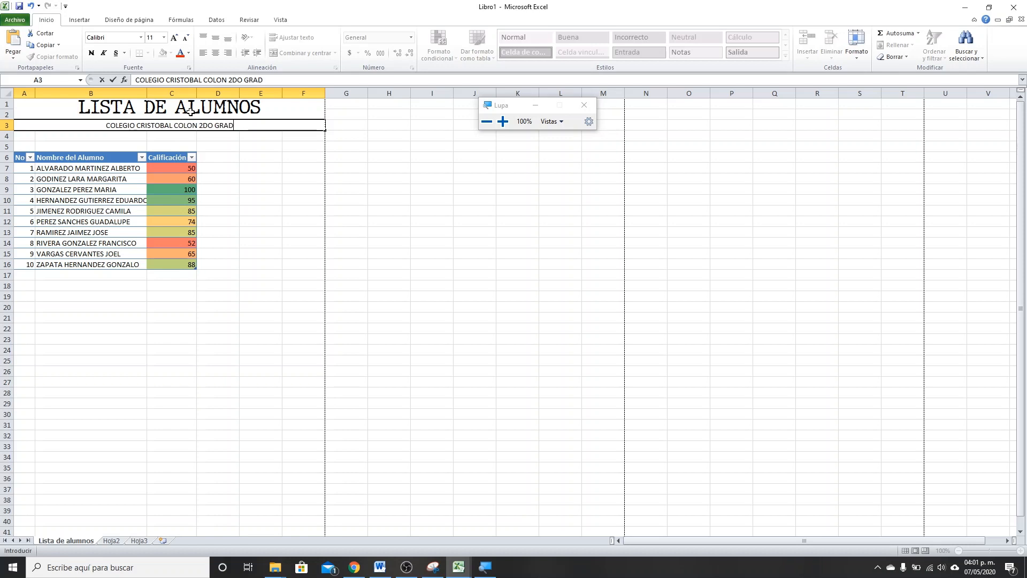
text(O MATE)
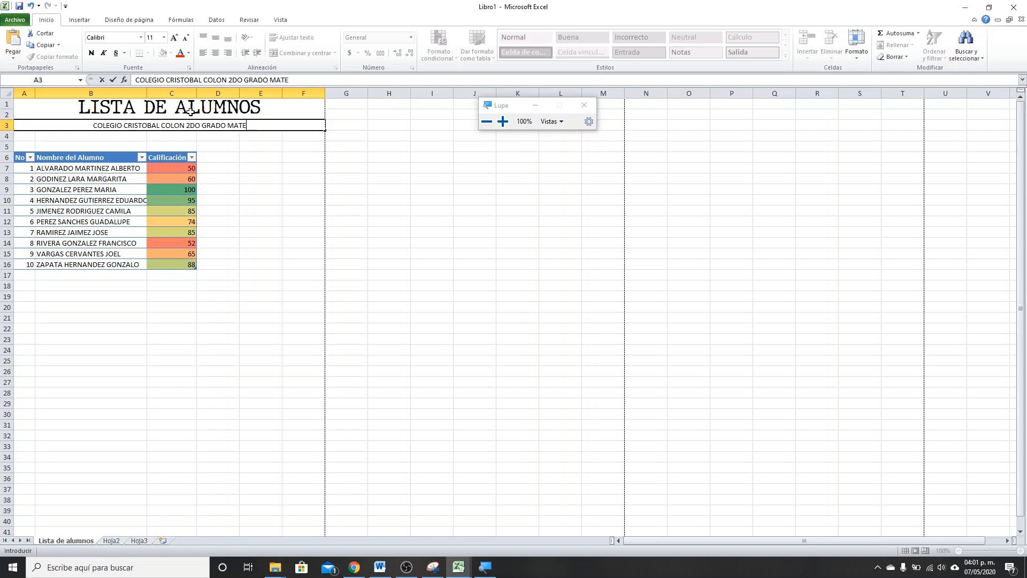
text(METICAS)
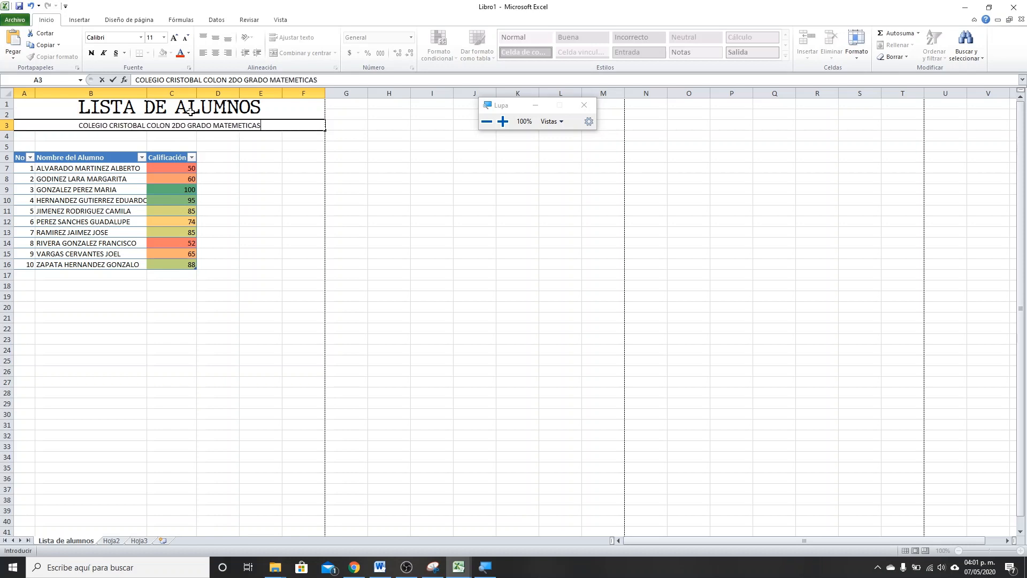
key(BackSpace)
key(BackSpace)
key(BackSpace)
key(BackSpace)
key(BackSpace)
key(BackSpace)
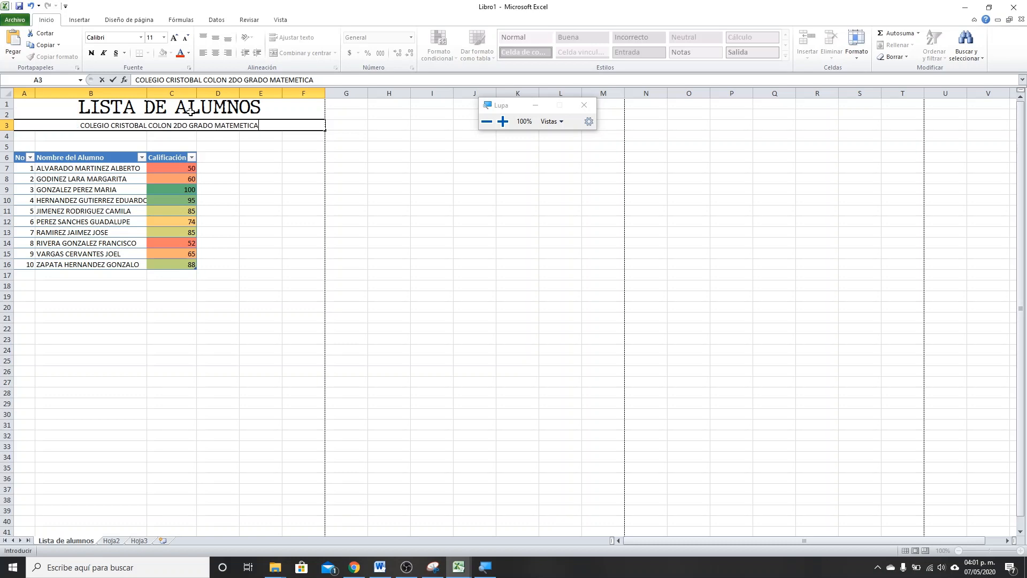
text(ATICA)
text(S)
key(Return)
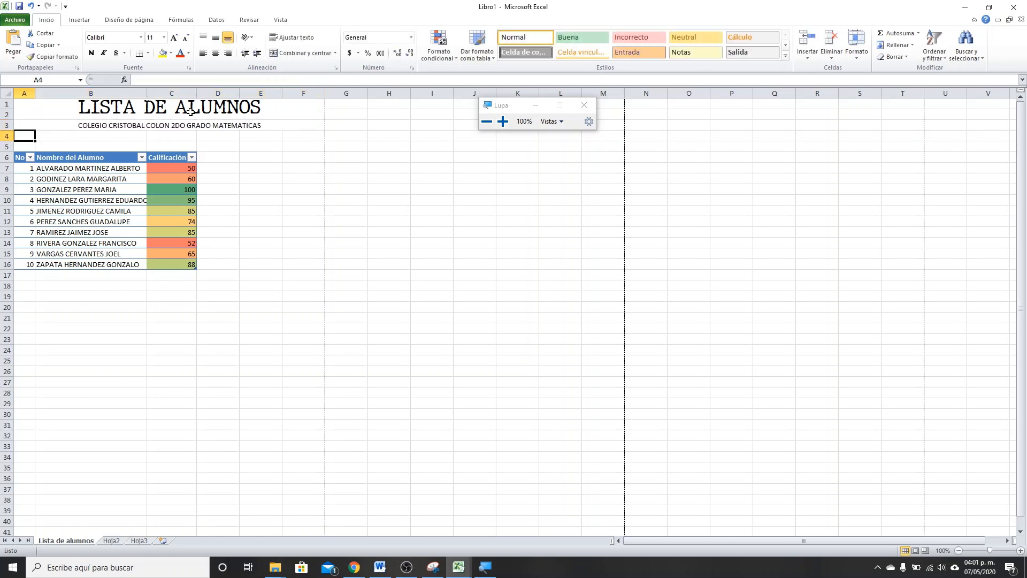
- Apply the thick box border (Borde de cuadro grueso) to the merged title cell A1
click(84, 107)
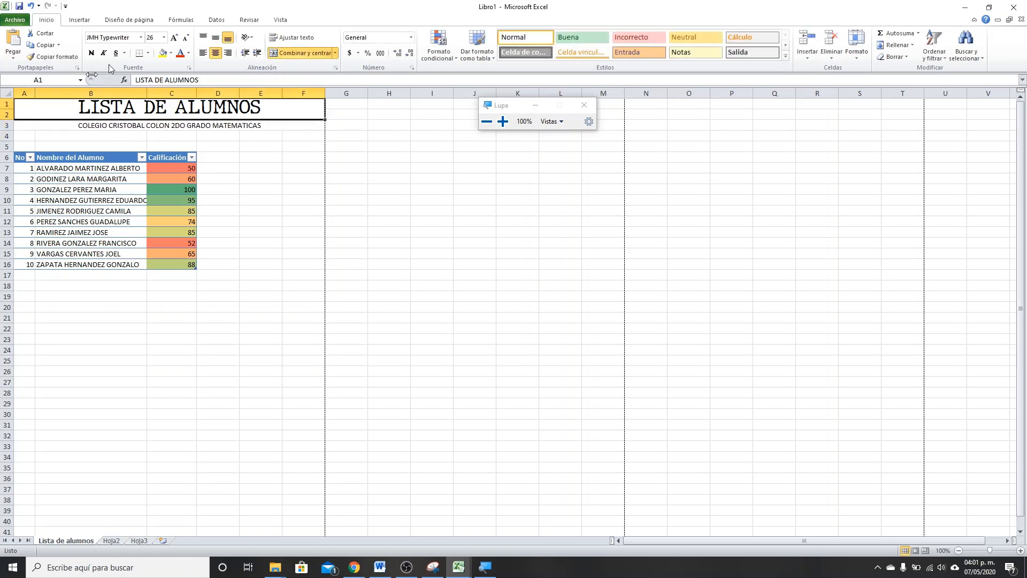
click(503, 122)
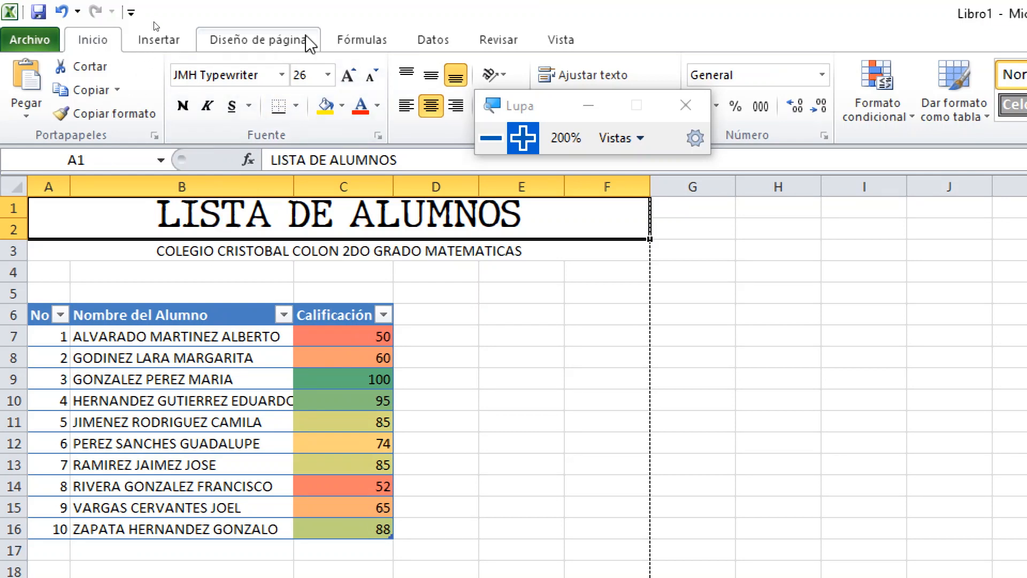
click(296, 106)
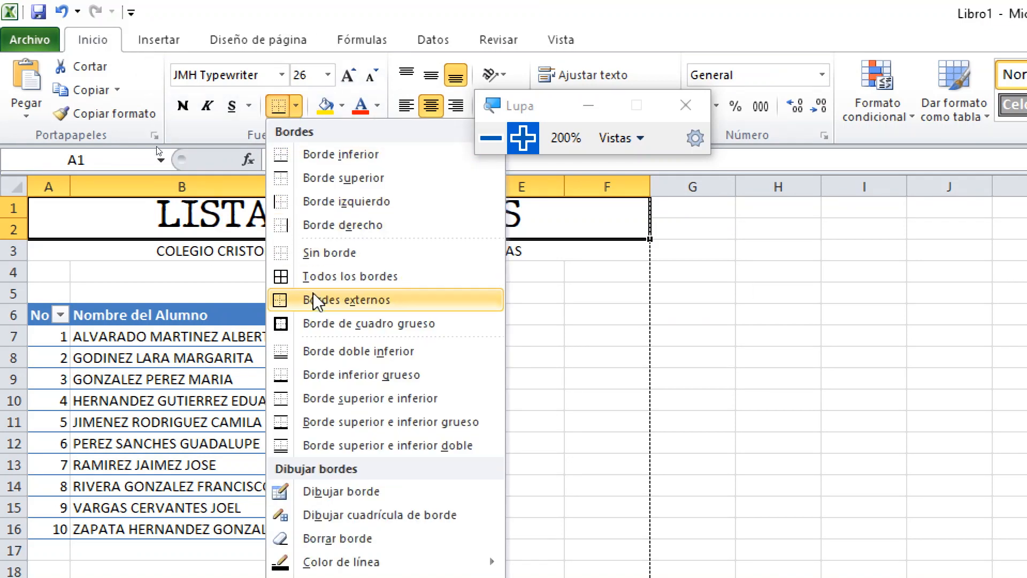
click(294, 323)
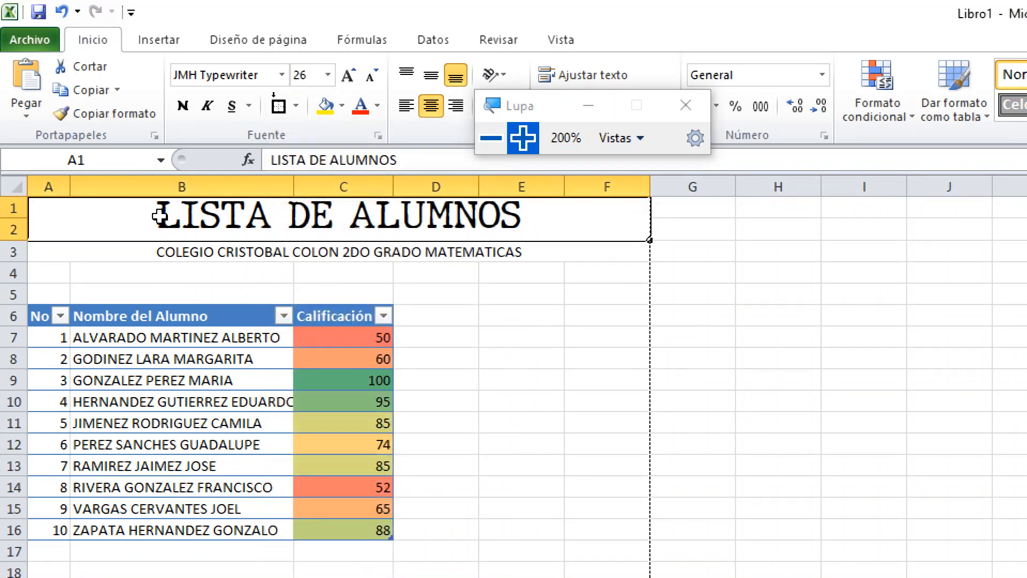
- Apply outside borders (Bordes externos) to the merged subtitle cell A3
click(549, 255)
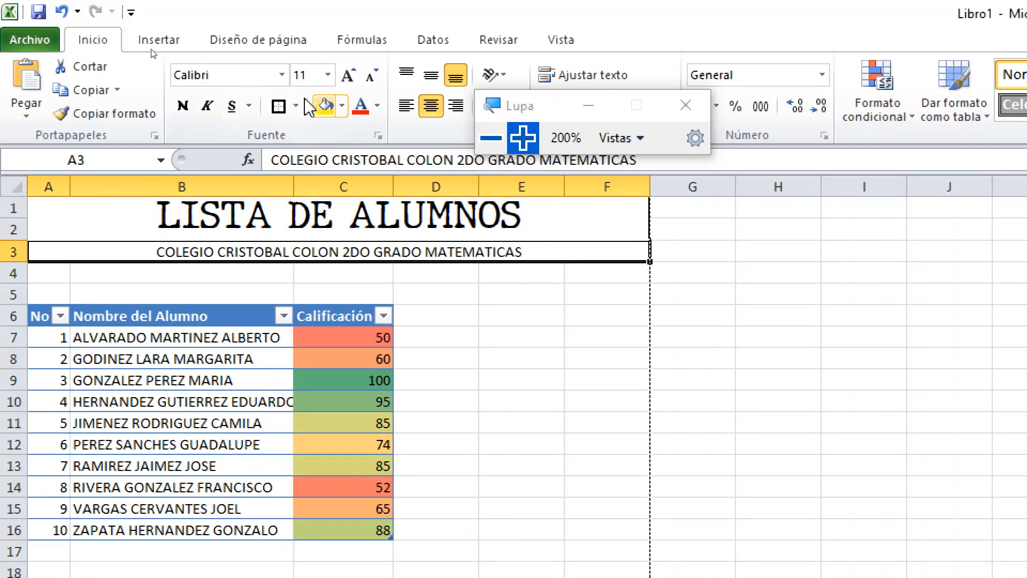
click(296, 106)
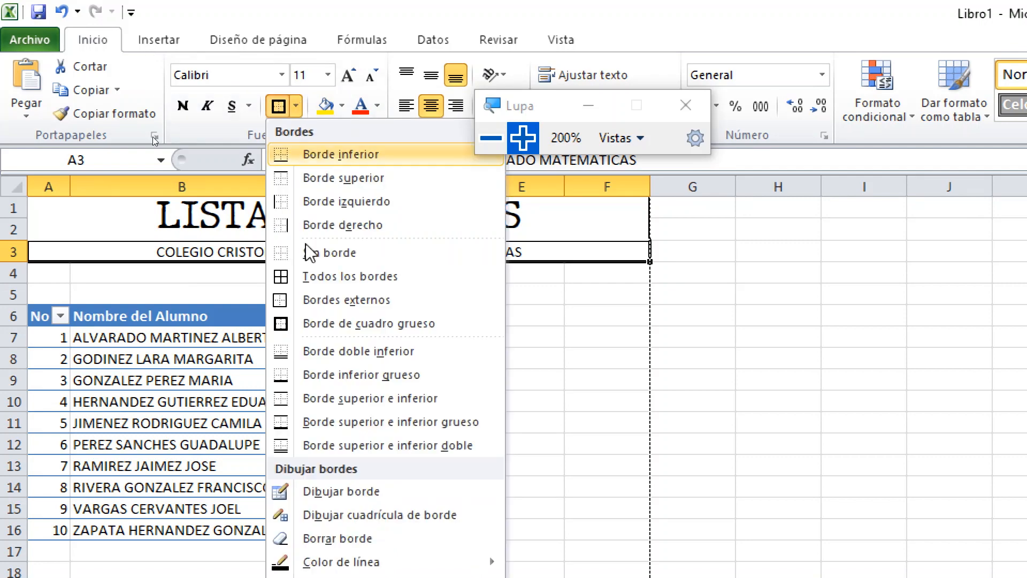
click(316, 300)
click(150, 271)
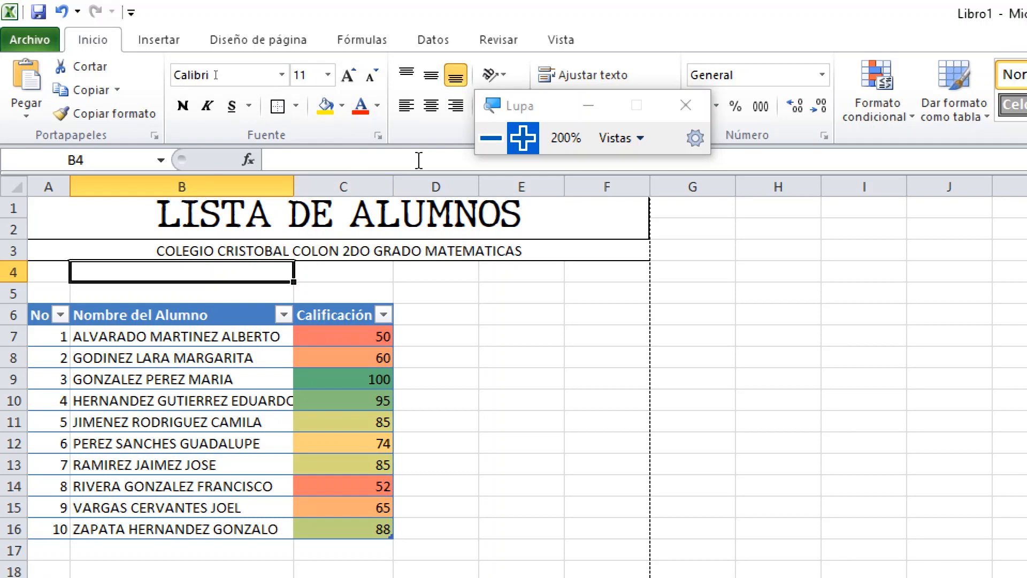
click(489, 137)
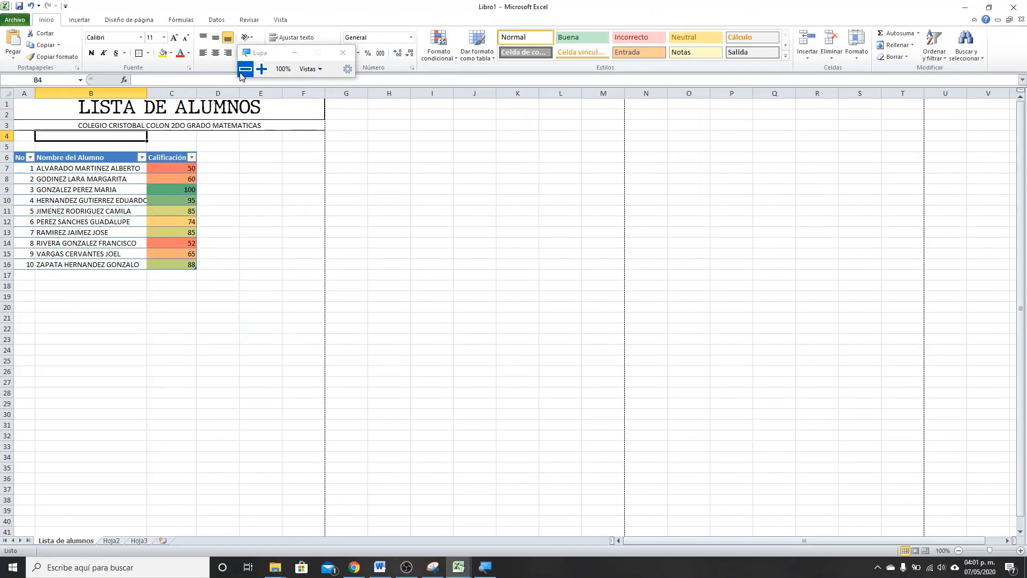
click(261, 69)
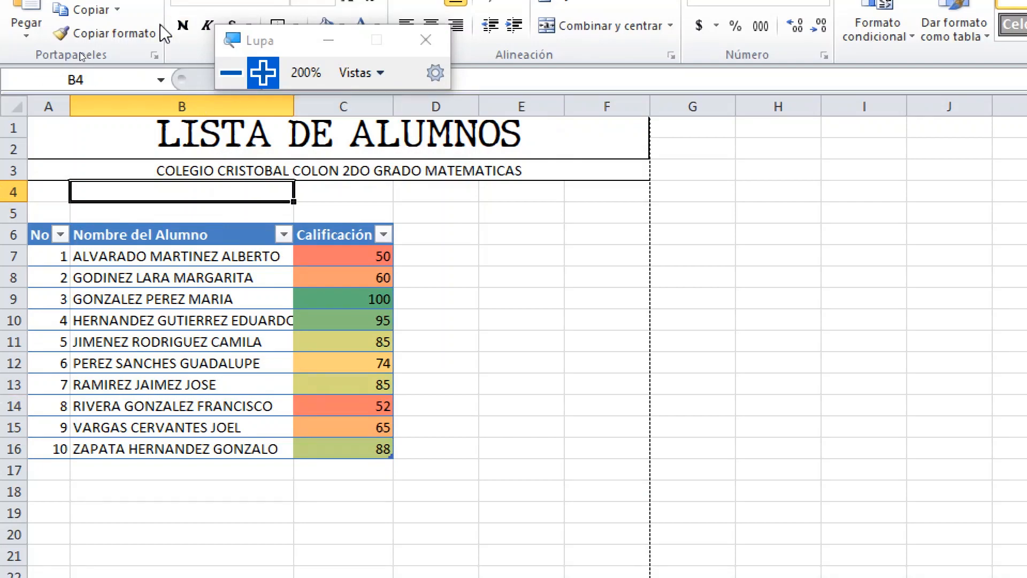
click(231, 73)
click(155, 307)
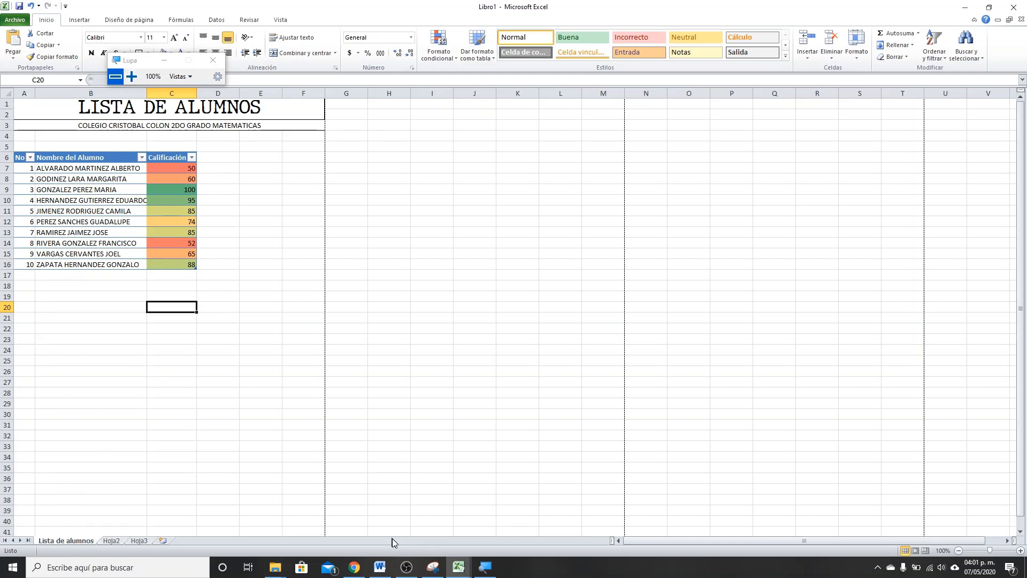
- Rename the sheet Hoja2 as "Promedios y gráficos"
mouse_move(460, 565)
click(131, 76)
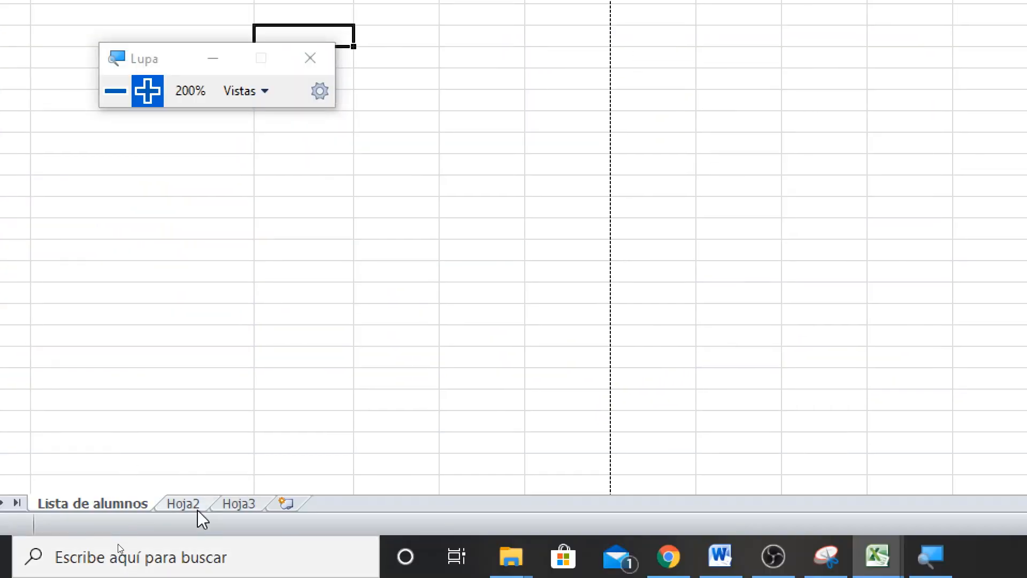
right_click(193, 505)
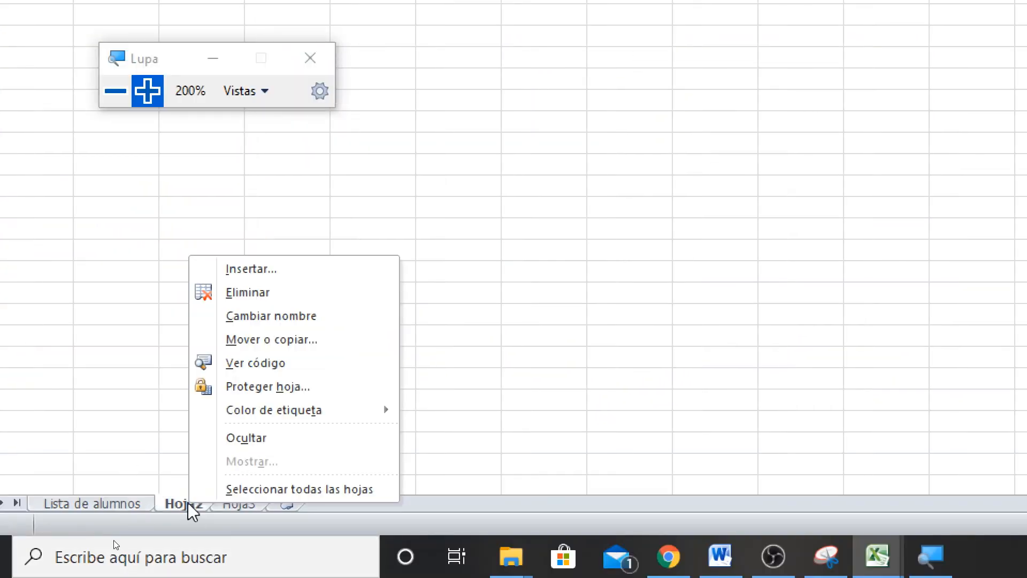
click(268, 316)
text(pRE)
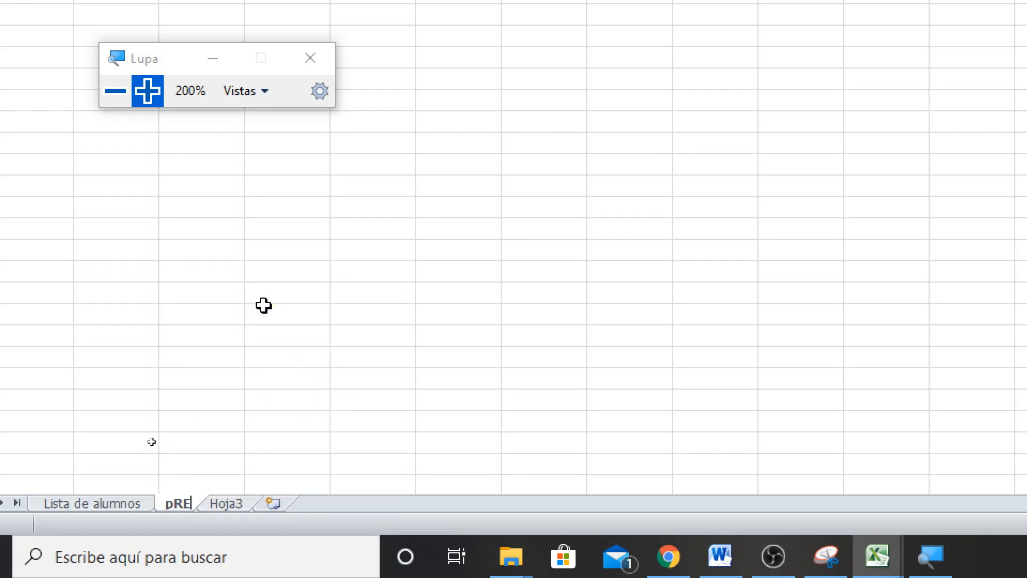
key(BackSpace)
key(BackSpace)
key(BackSpace)
text(Promedios y)
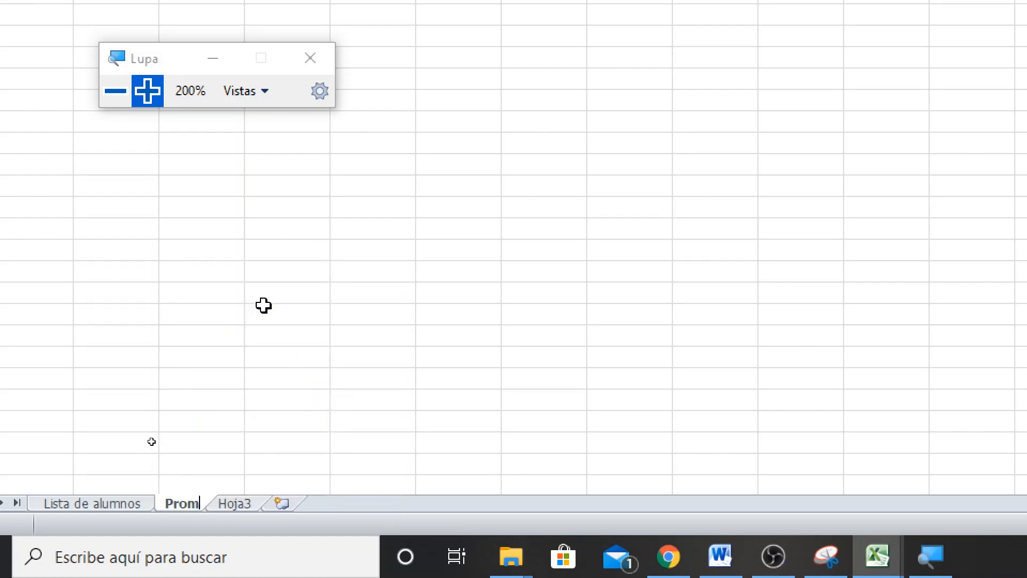
text( gráficos)
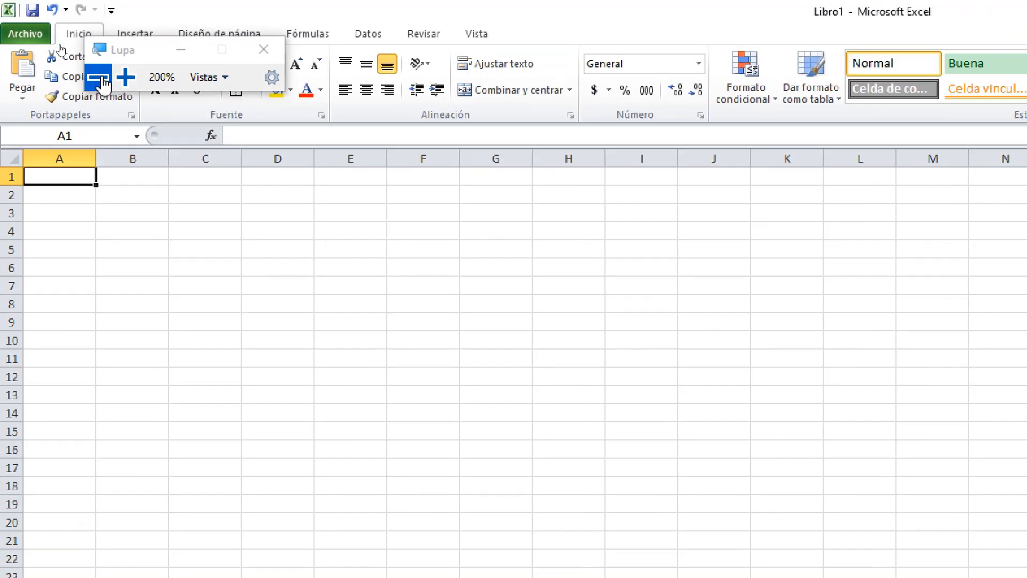
- Switch to the recovered workbook Libro1 (version 2) and open its sheet Grafica de datos simple, magnified to 200%
click(99, 79)
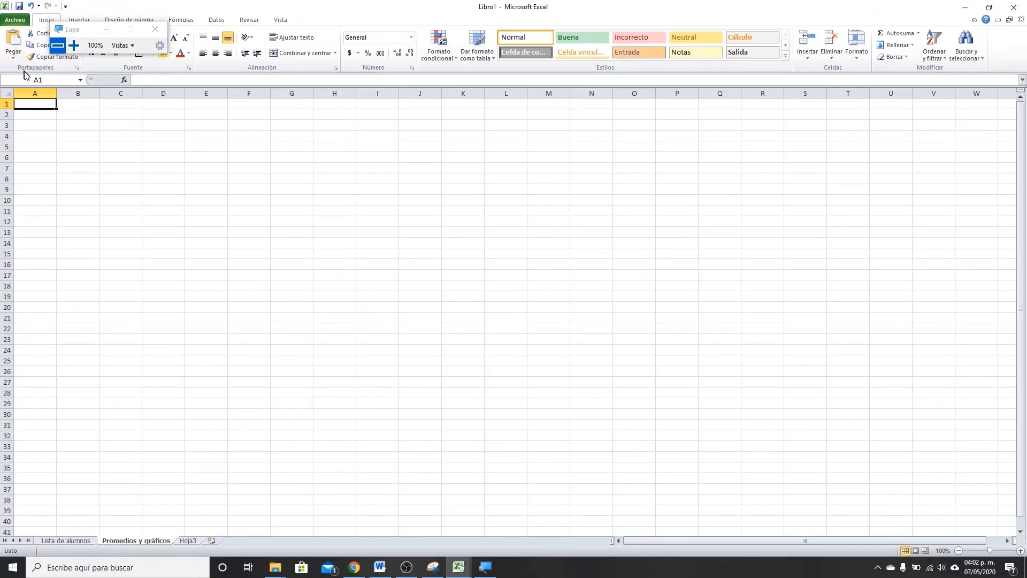
mouse_move(458, 568)
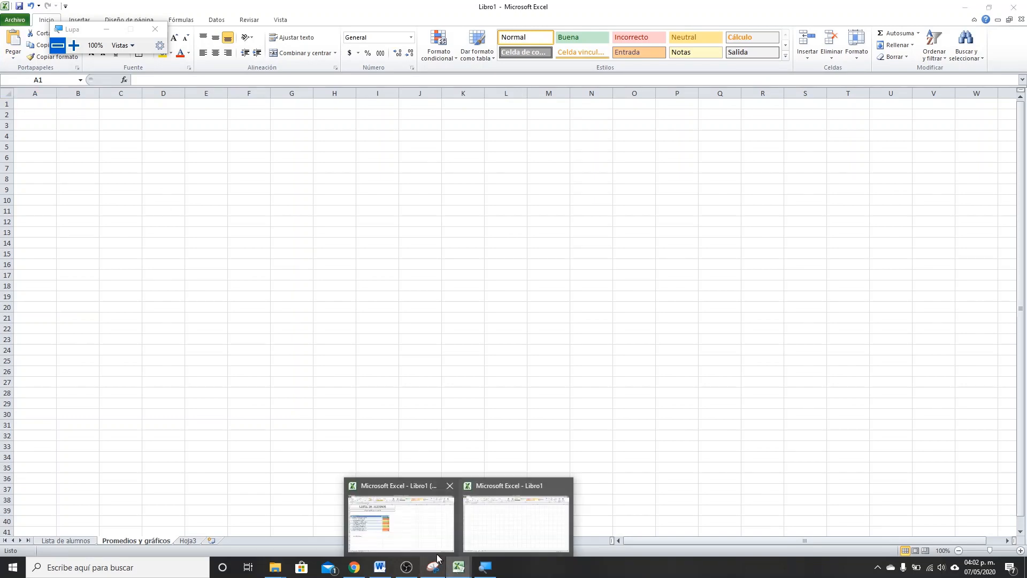
click(379, 504)
click(154, 541)
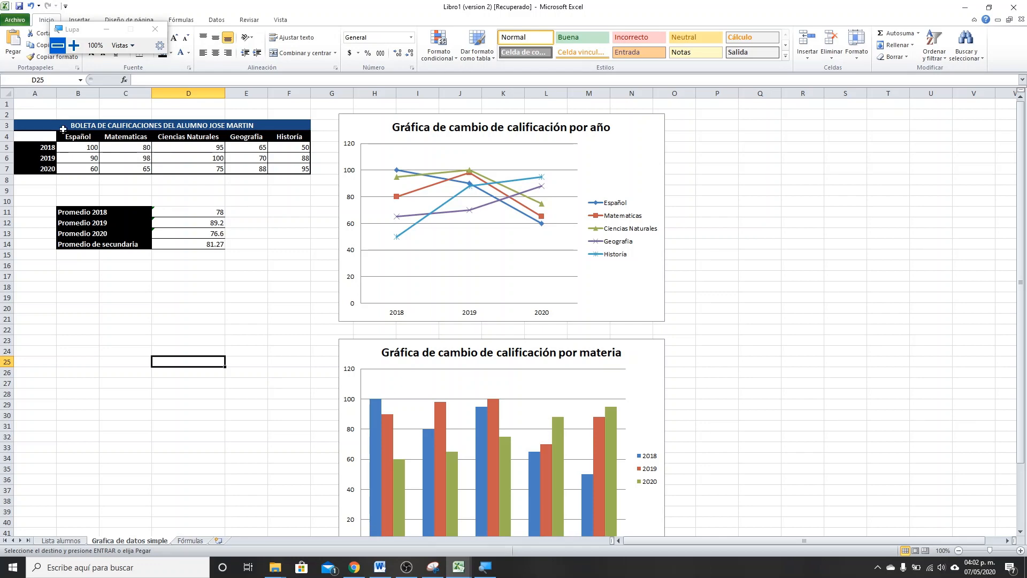
click(74, 45)
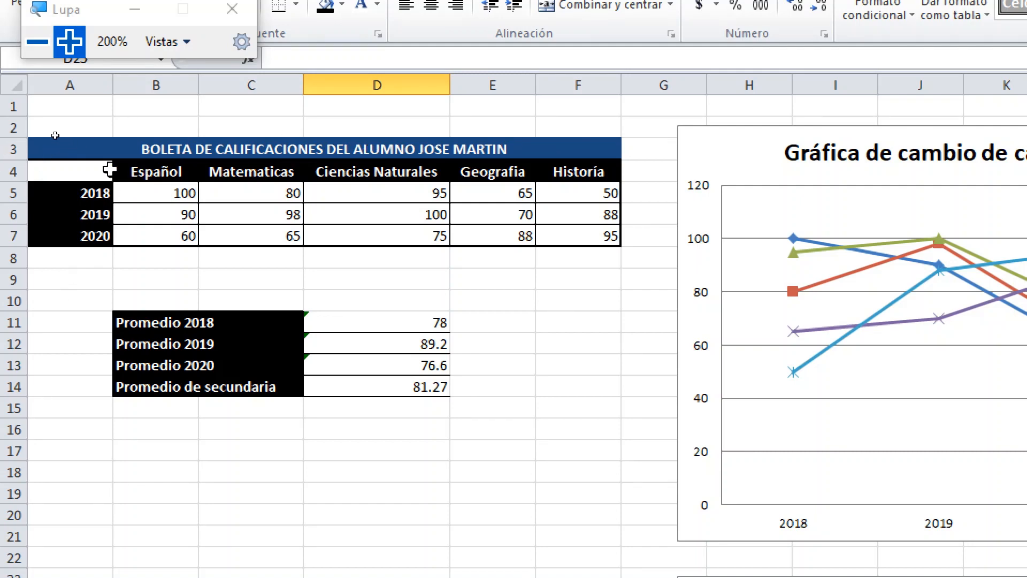
- Examine the year labels in A5:A7 and the subject headings in B4:F4 of the sample report card
click(78, 191)
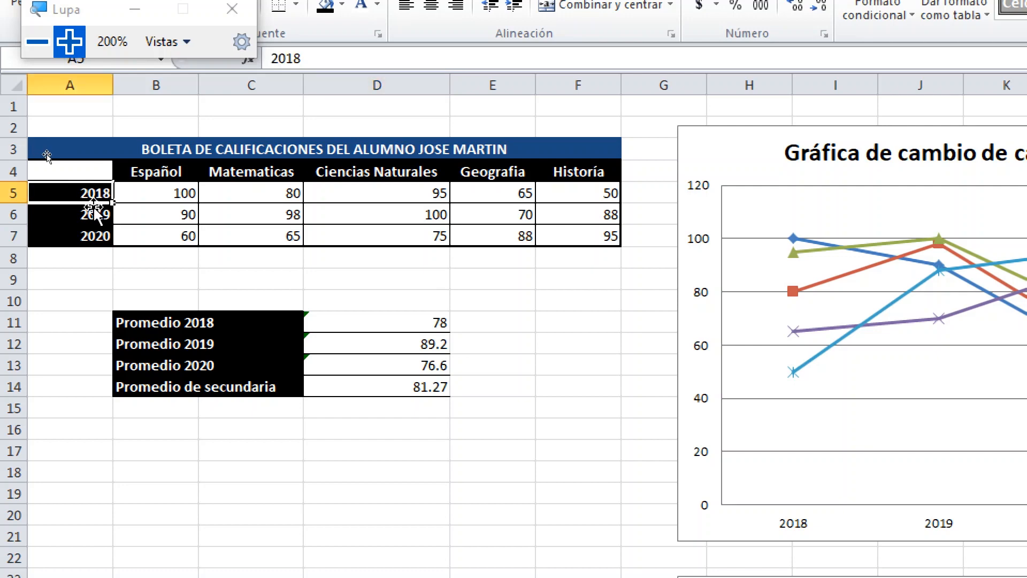
click(80, 216)
click(82, 236)
click(146, 167)
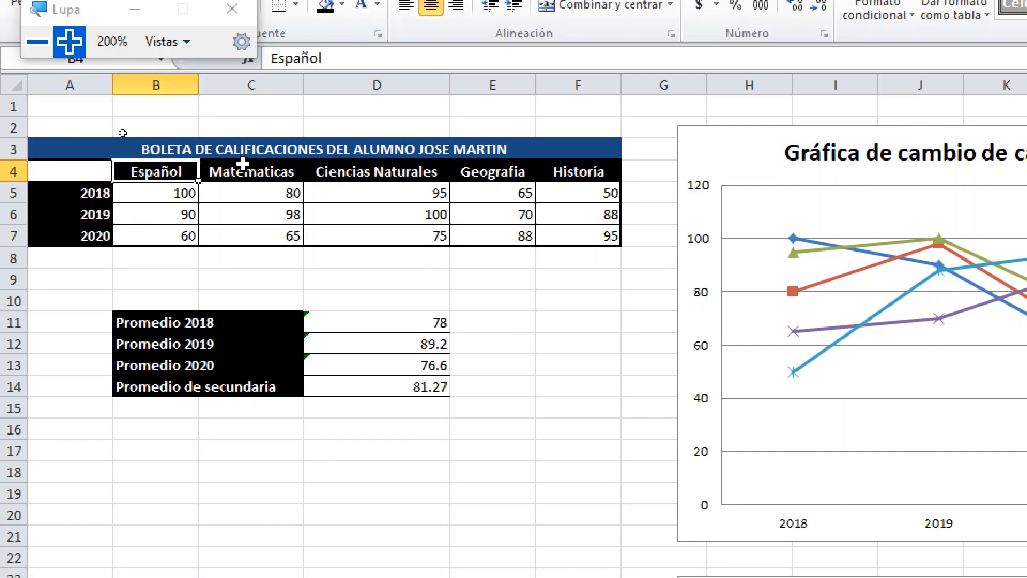
click(245, 166)
click(353, 169)
click(503, 166)
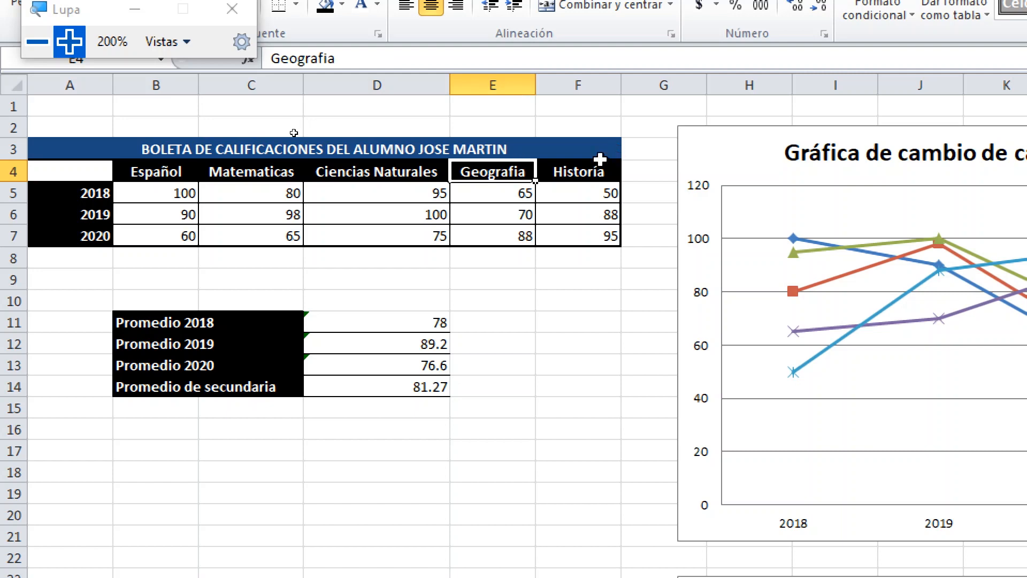
click(581, 164)
click(154, 166)
click(235, 165)
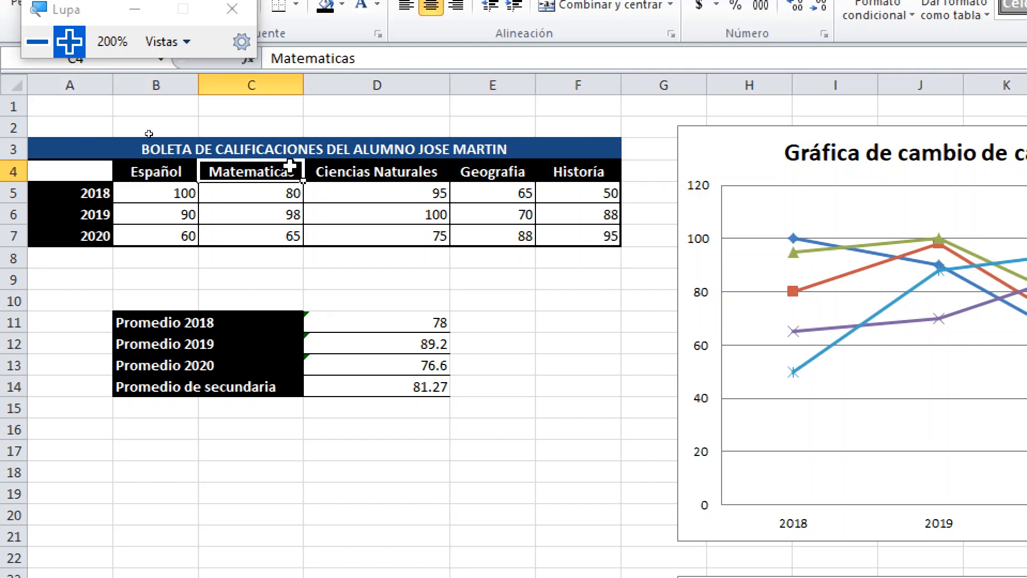
click(357, 178)
click(501, 169)
click(575, 172)
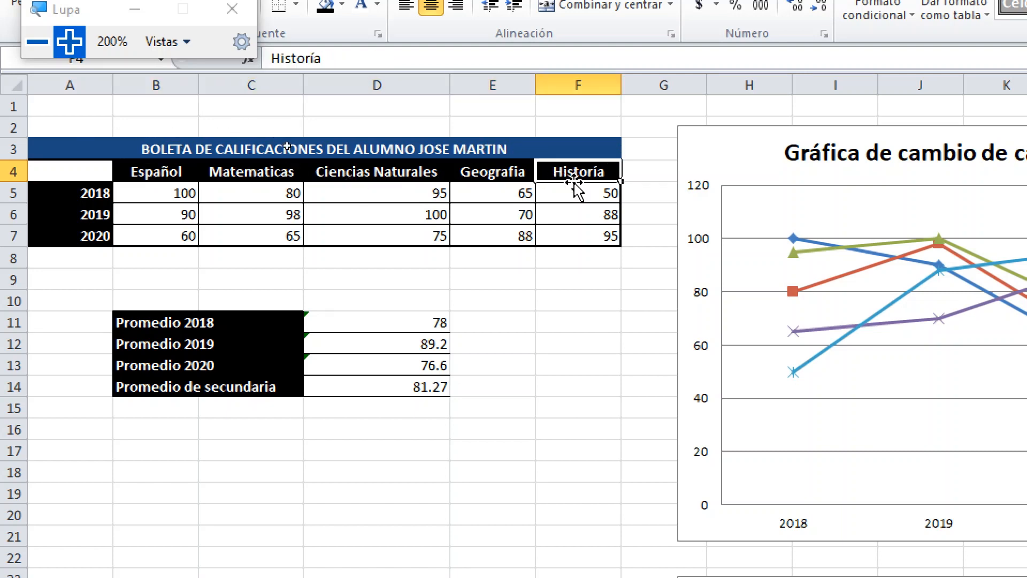
click(155, 170)
click(276, 168)
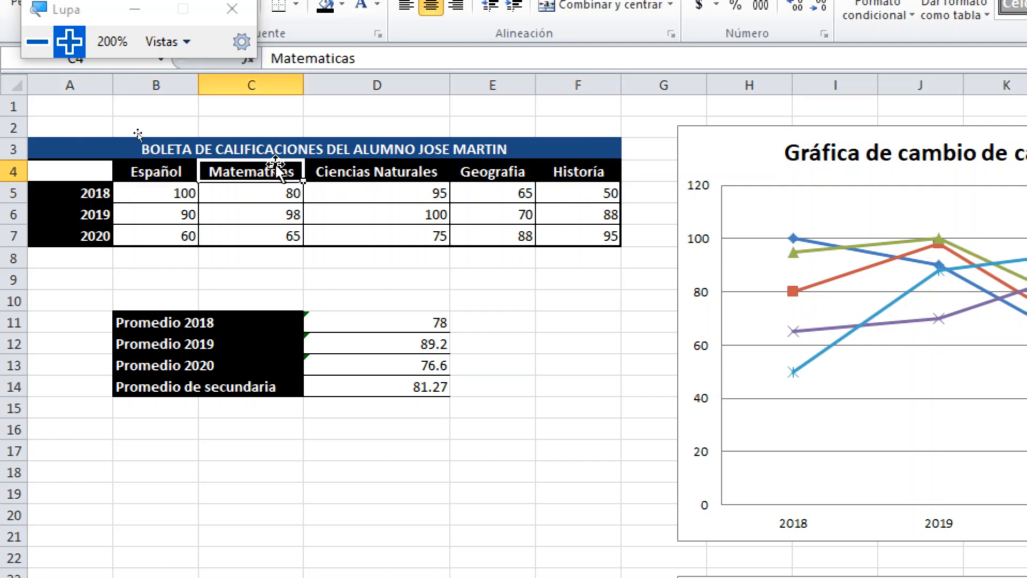
click(407, 175)
click(506, 170)
click(578, 171)
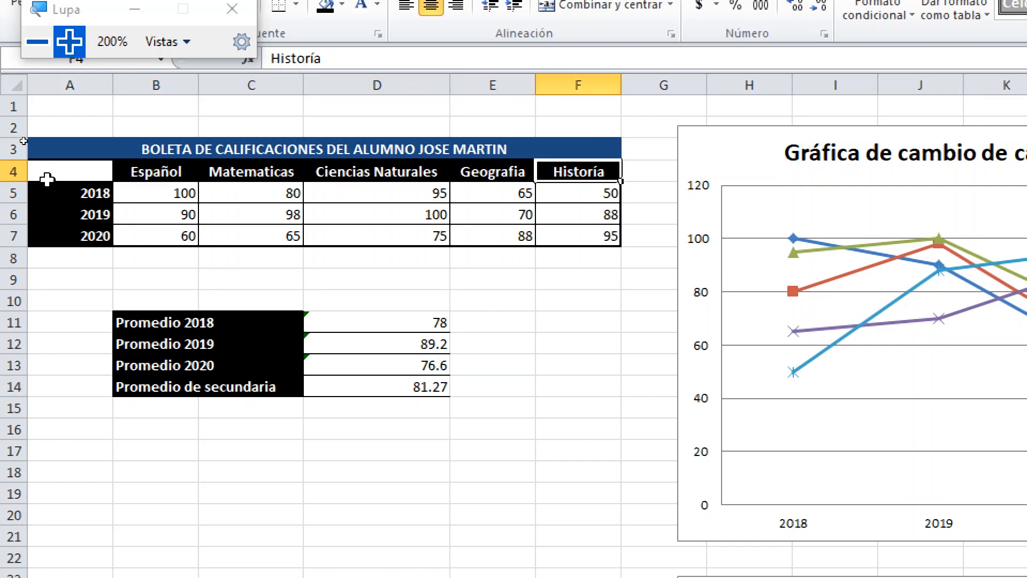
click(57, 194)
click(57, 213)
click(65, 234)
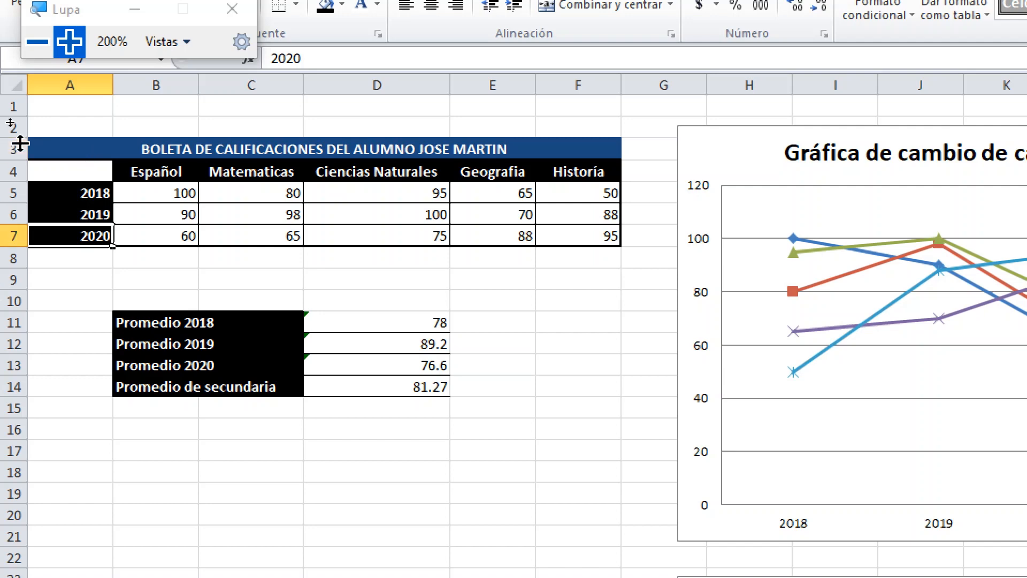
click(68, 189)
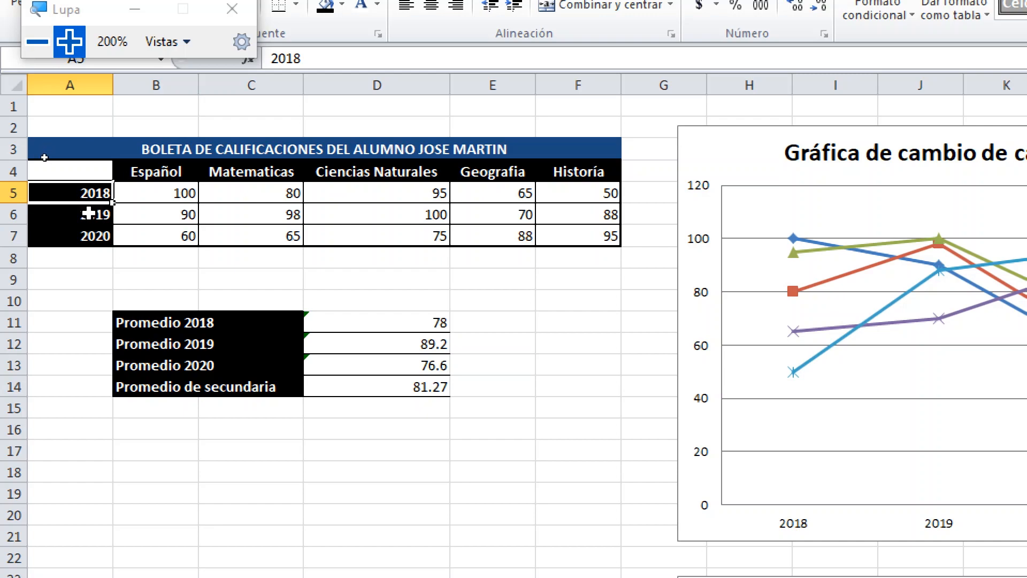
click(88, 214)
click(91, 231)
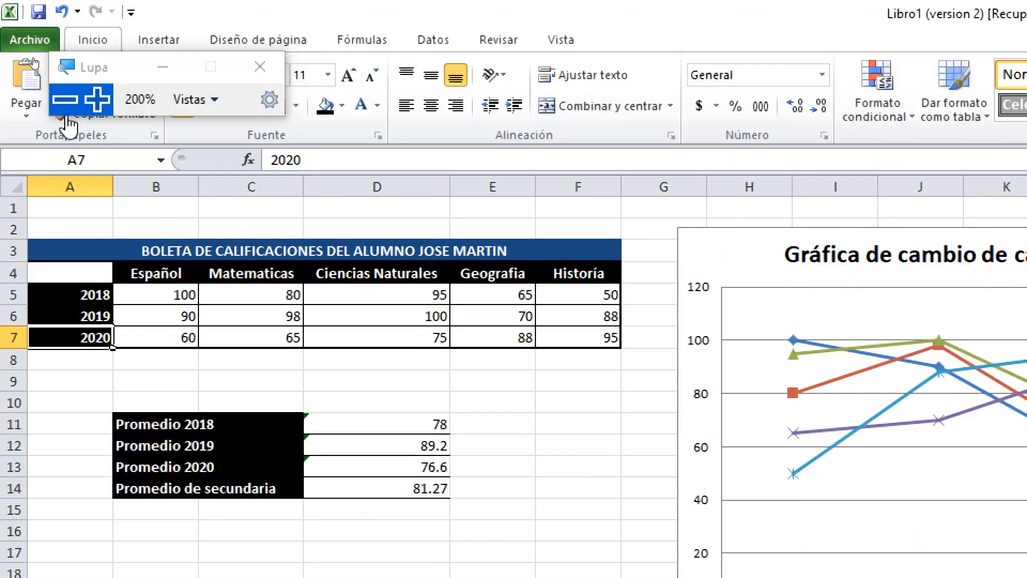
- Return to Libro1 at normal magnification and review the Lista de alumnos sheet before going back to Promedios y gráficos
click(65, 100)
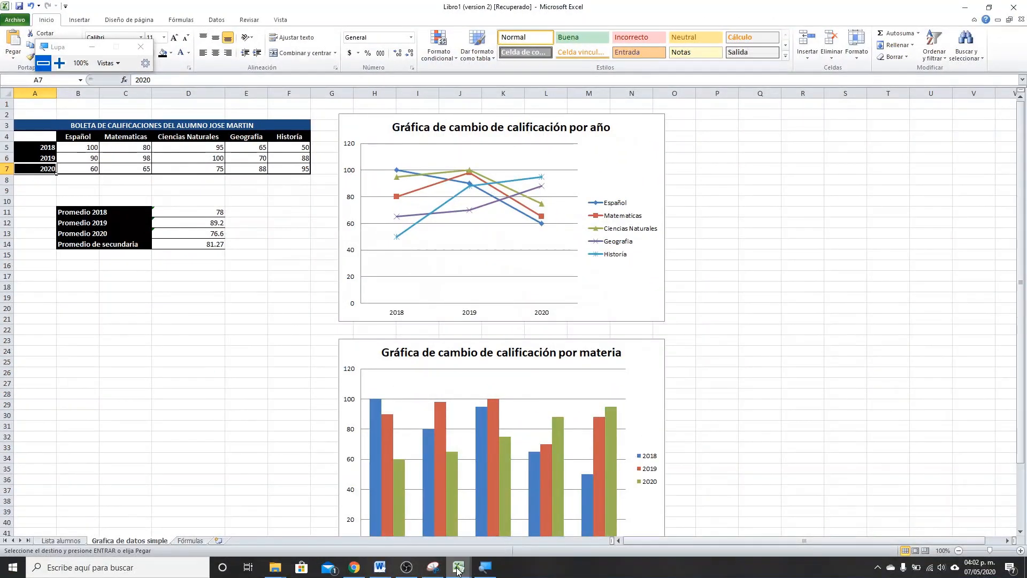
click(458, 570)
click(488, 511)
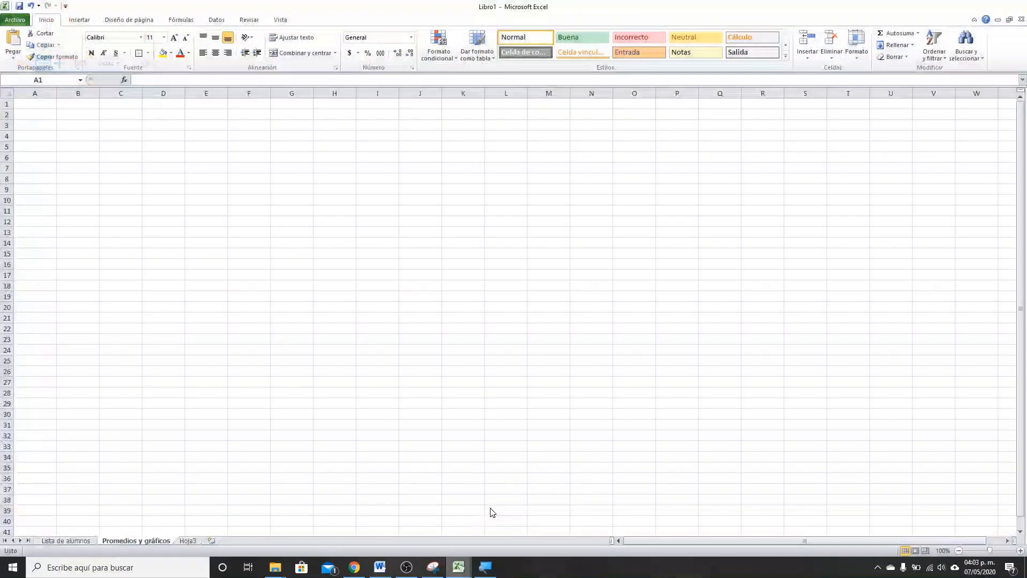
click(34, 137)
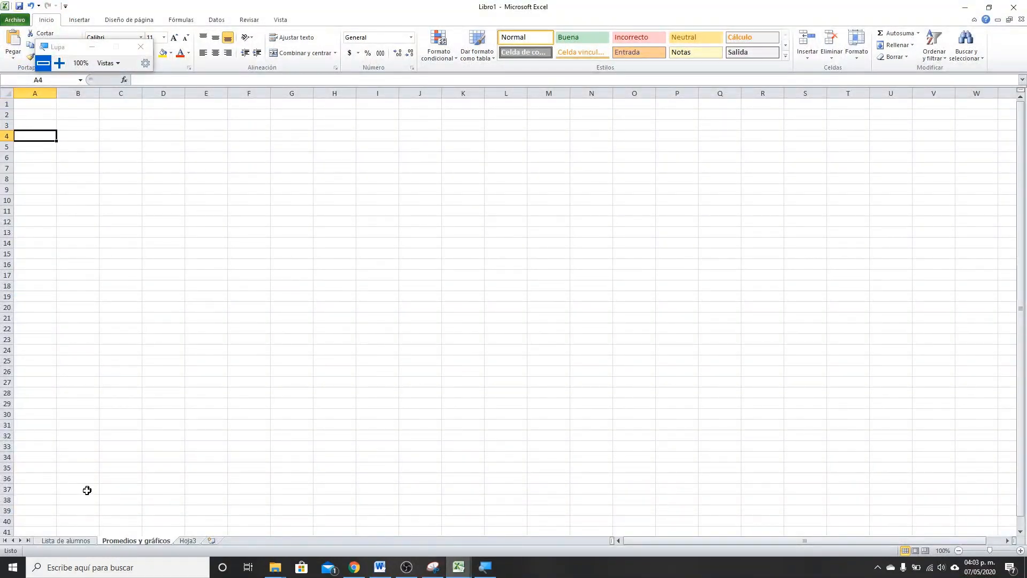
click(70, 542)
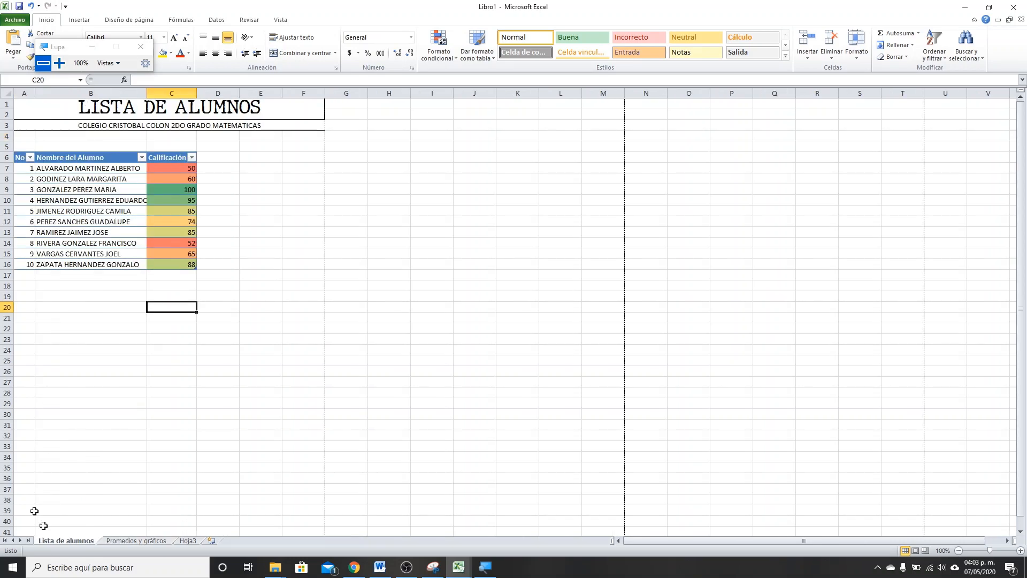
click(125, 541)
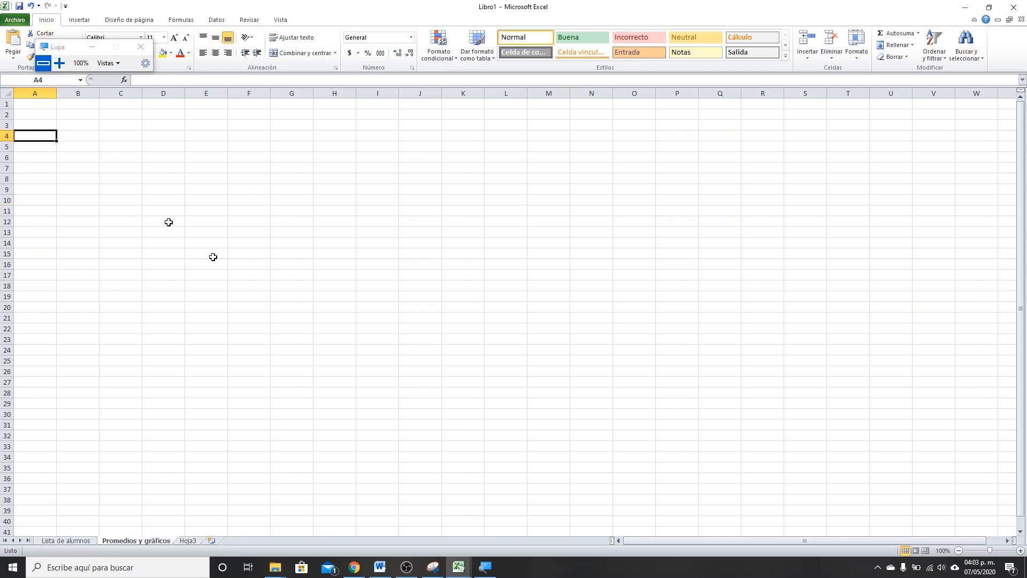
- Check where the first subject heading and the first year label sit in the sample report card of the recovered workbook
mouse_move(468, 575)
click(401, 514)
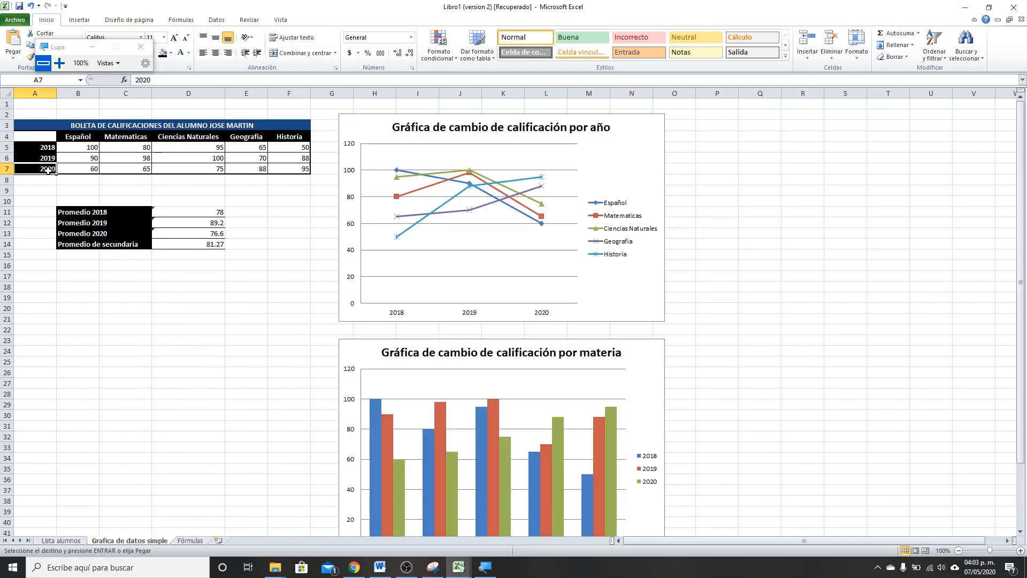
click(79, 136)
click(34, 146)
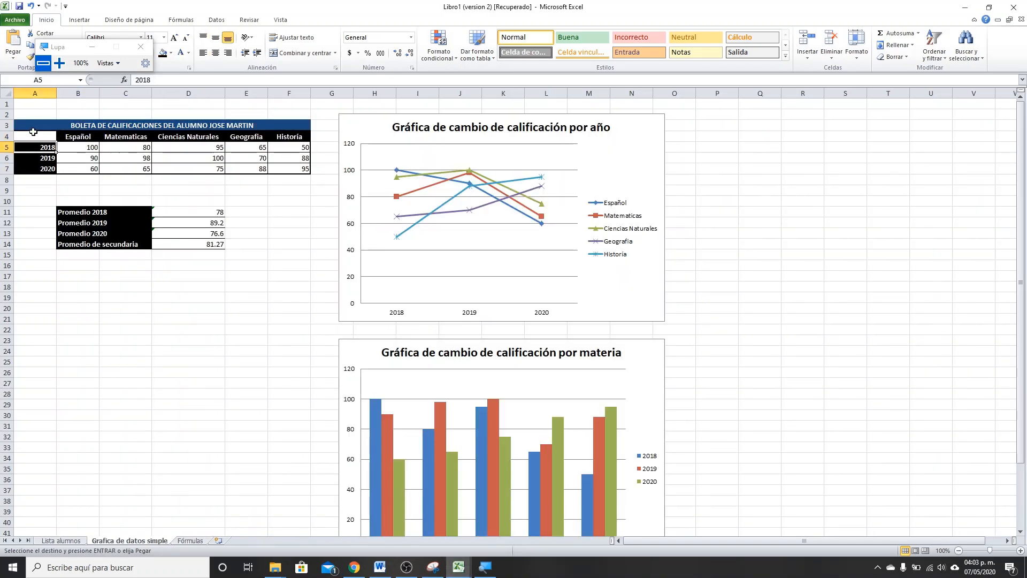
- Enter the subject headings "Español" in B4 and "Matematicas" in C4 of Libro1's Promedios y gráficos sheet
mouse_move(459, 568)
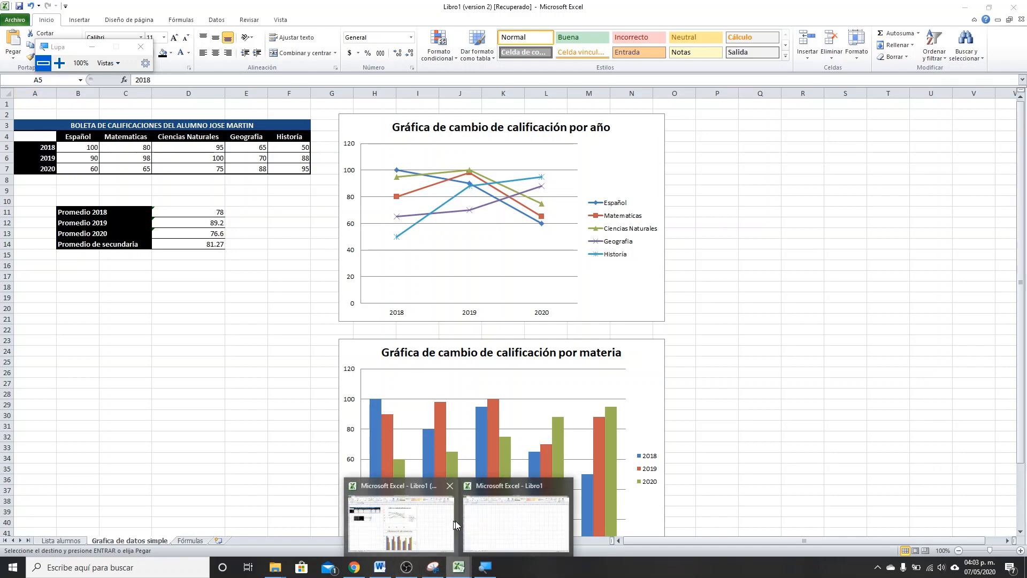
click(485, 522)
click(76, 134)
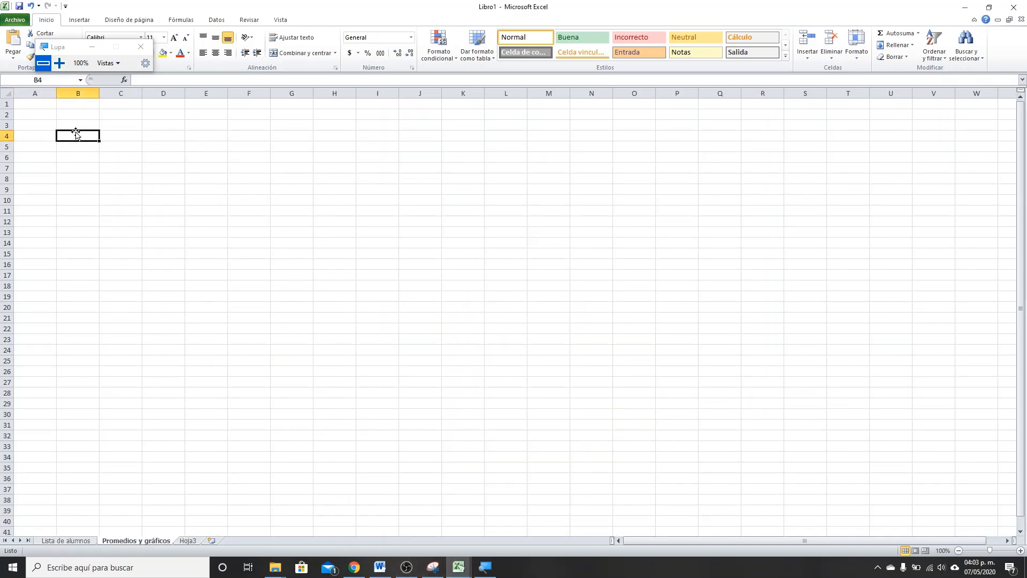
text(E)
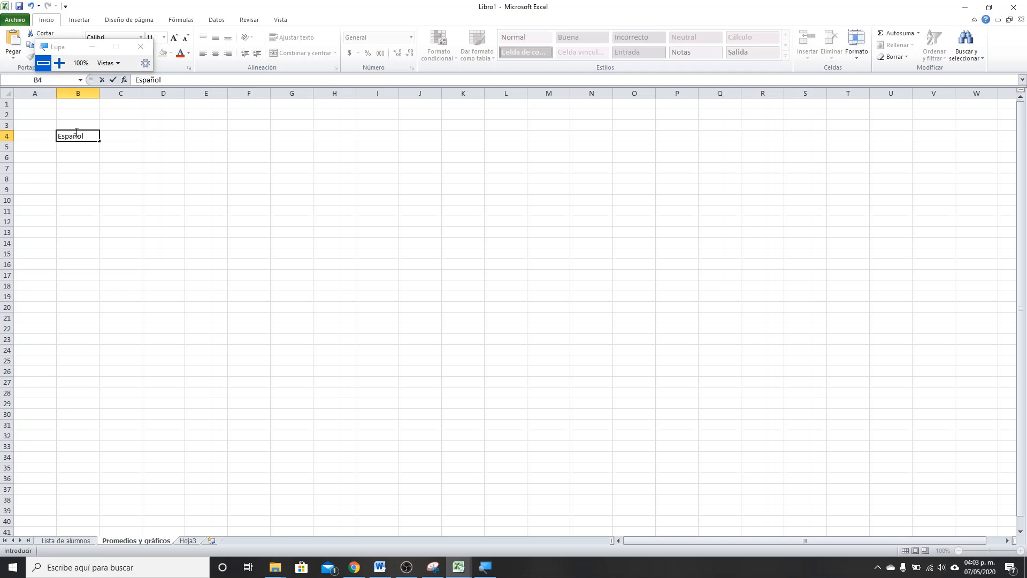
text(spañol)
key(Tab)
text(Ma)
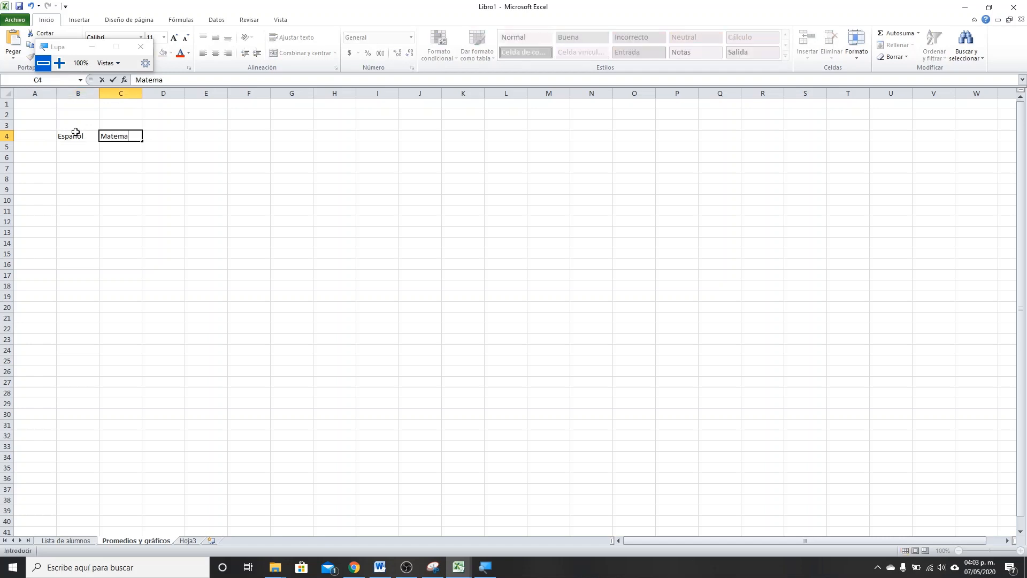
text(tematicas)
key(Return)
key(Up)
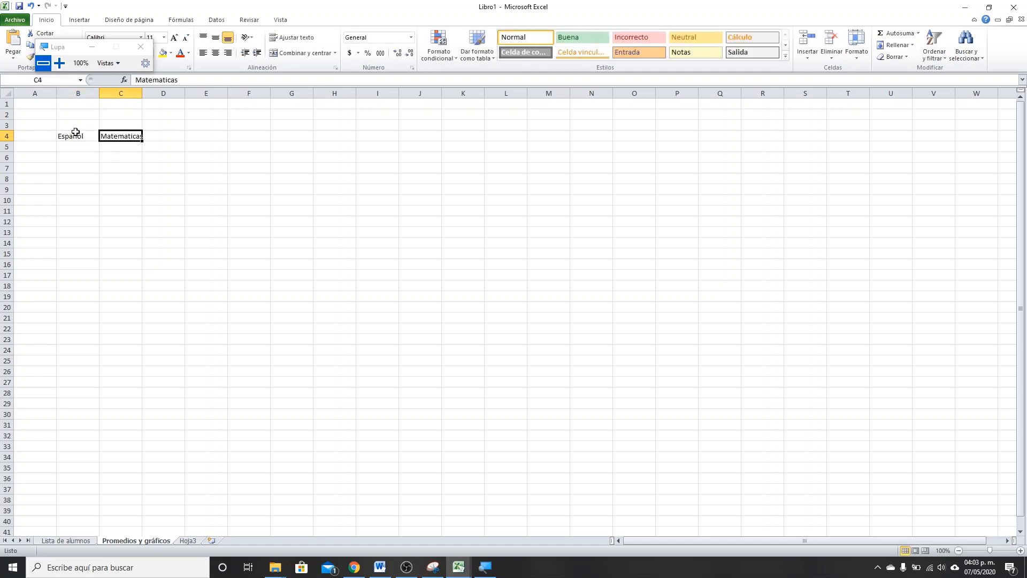
- Enter the subject headings "Ciencias Naturales", "Geografía" and "Historia" in cells D4 to F4
key(Tab)
text(C)
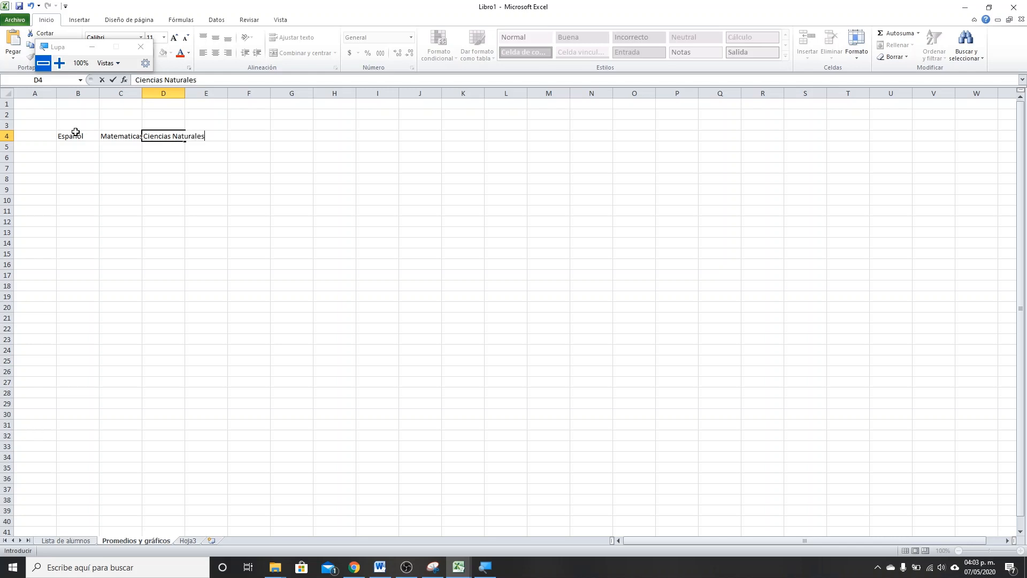
key(Tab)
text(Ge)
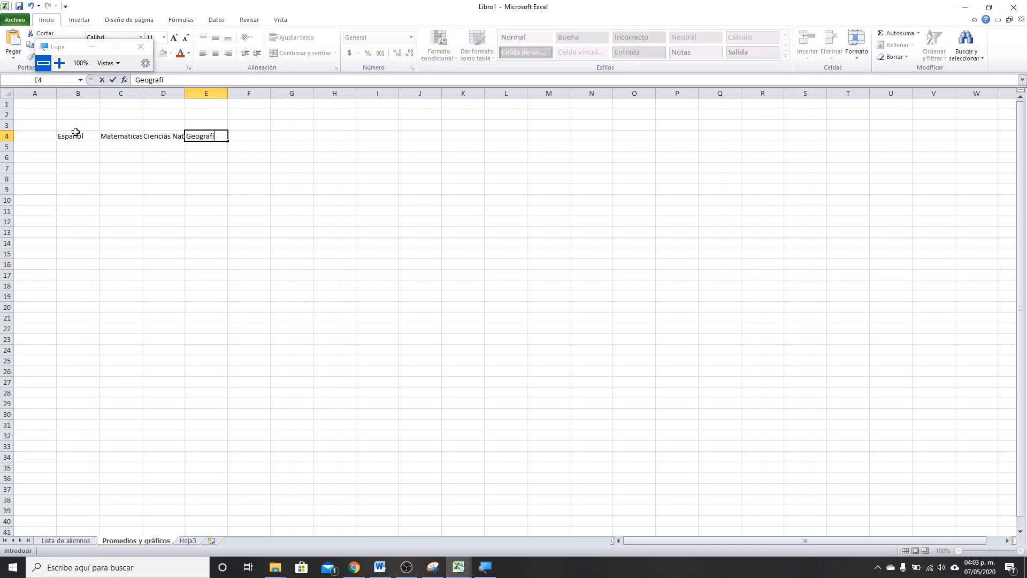
text(ografía)
key(Tab)
text(Hi)
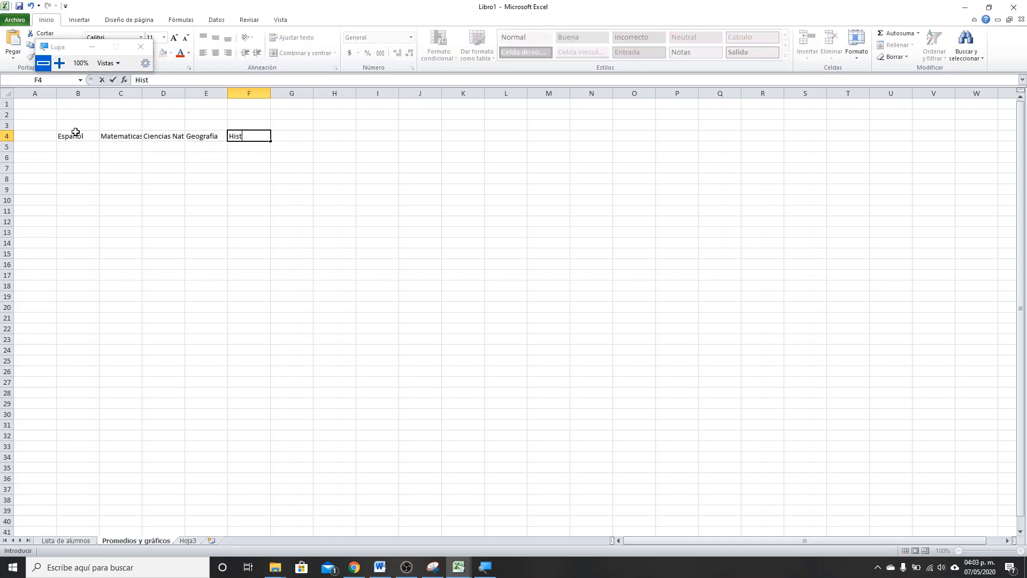
text(storia)
key(Return)
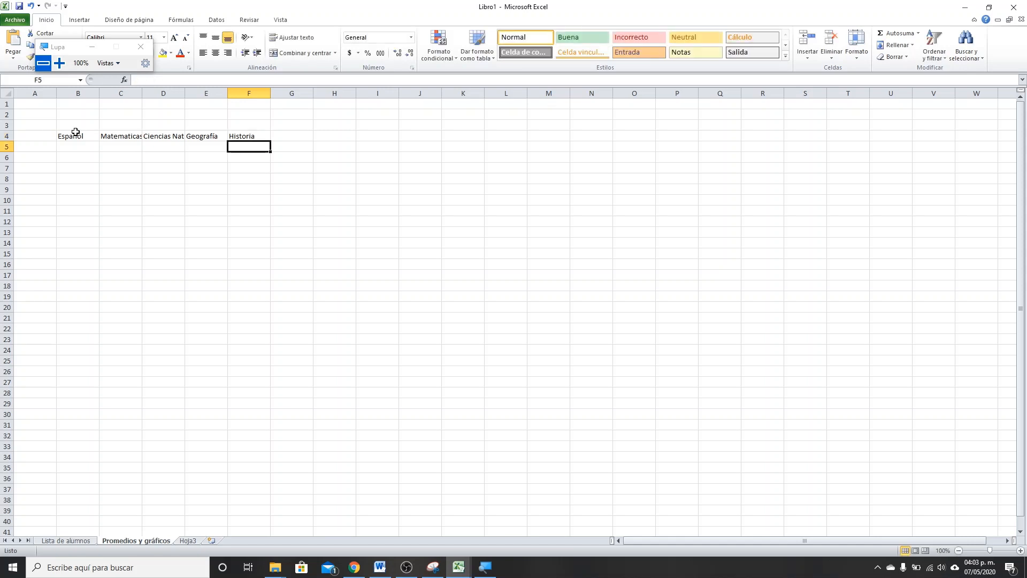
- Enter the school year labels "1ro", "2do" and "3ro" in cells A5 to A7
click(25, 148)
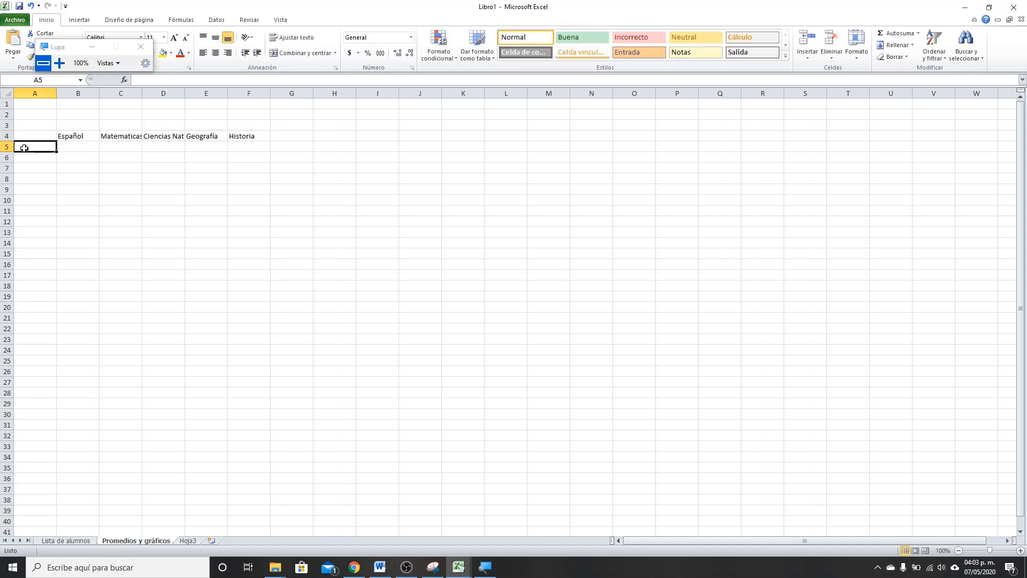
text(!)
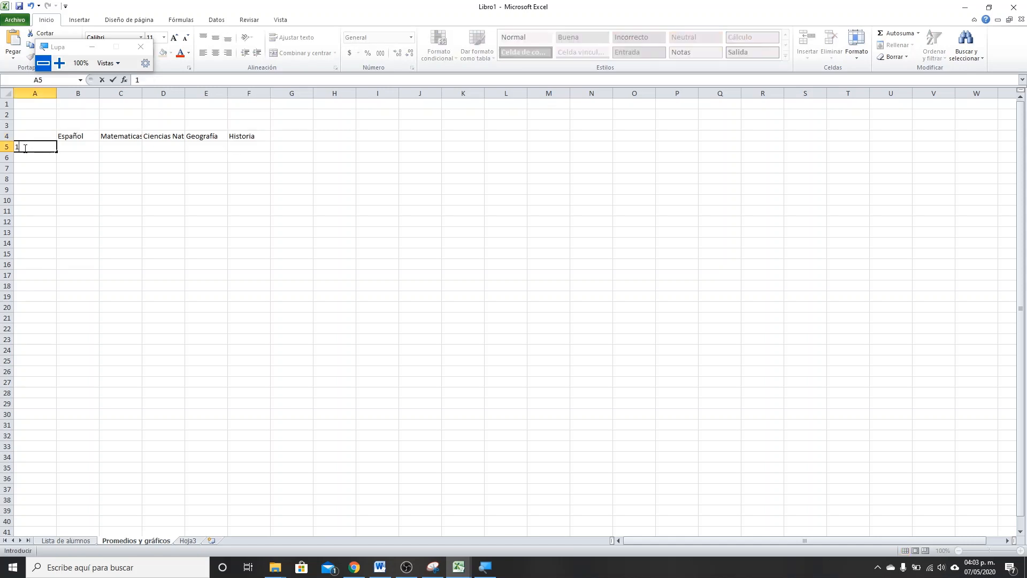
key(Return)
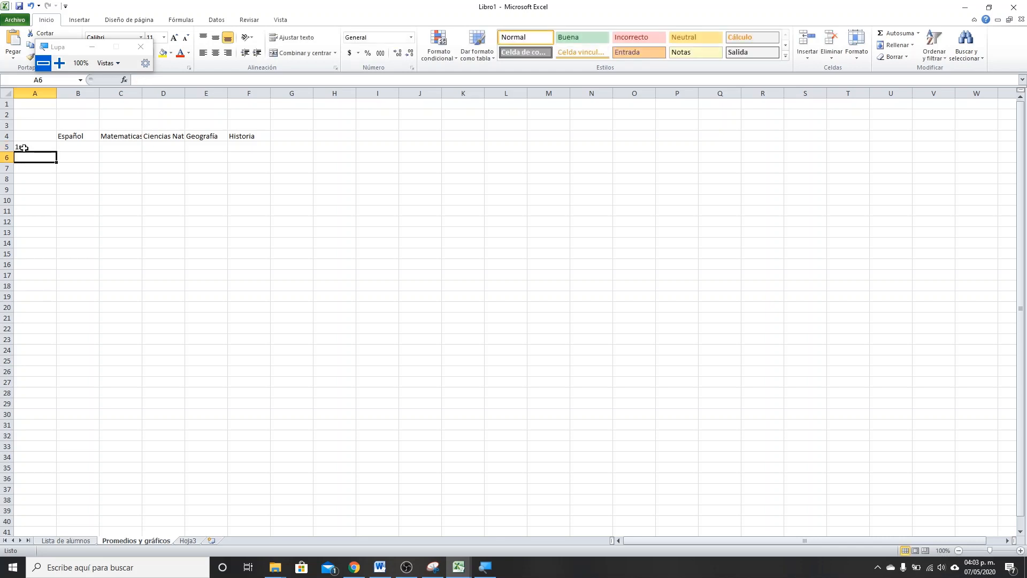
text(")
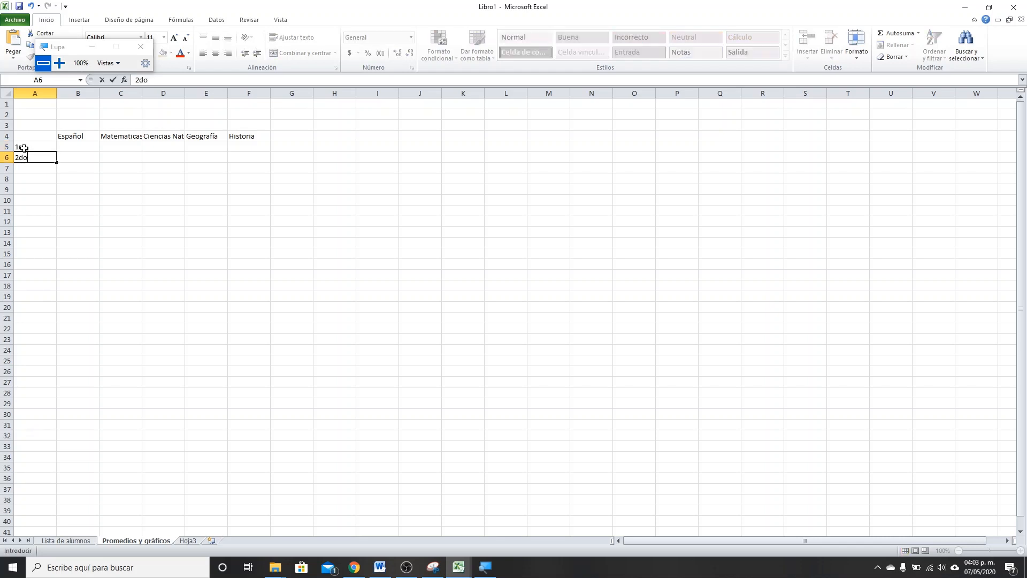
key(Return)
text(3ro)
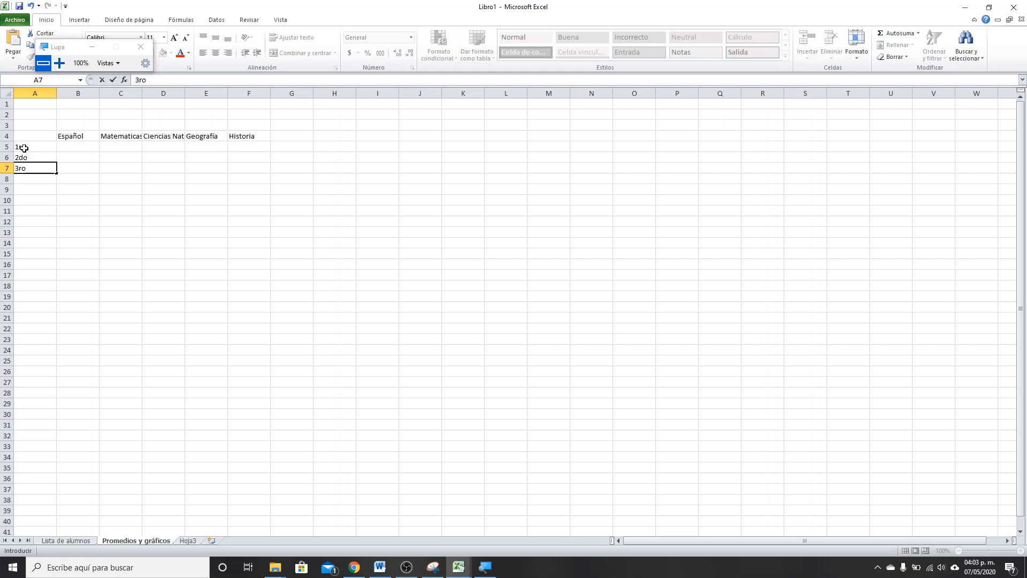
- Move the Lupa magnifier window clear of the font formatting controls and set its magnification to 200%
drag(73, 136, 238, 136)
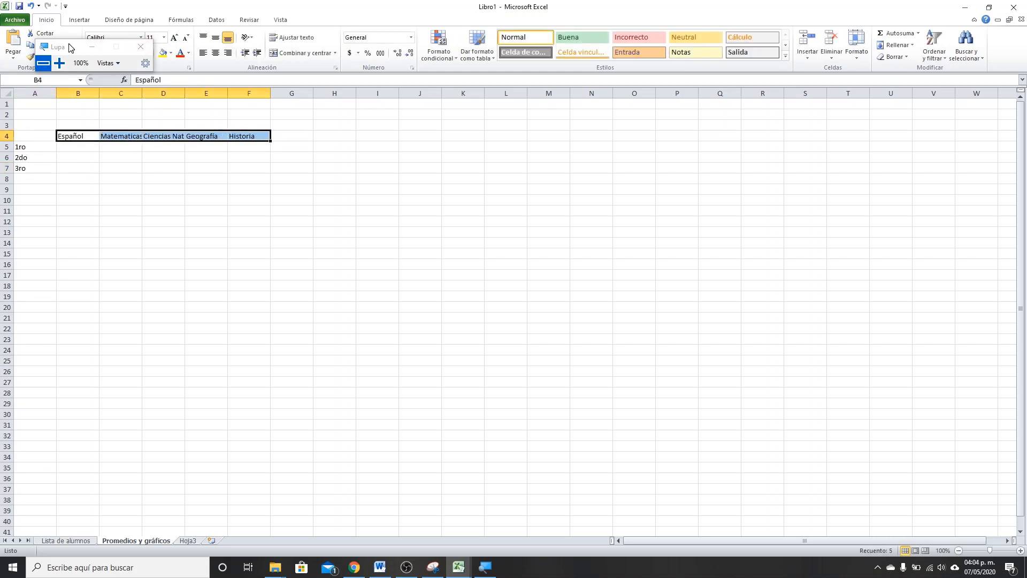
drag(98, 44, 359, 66)
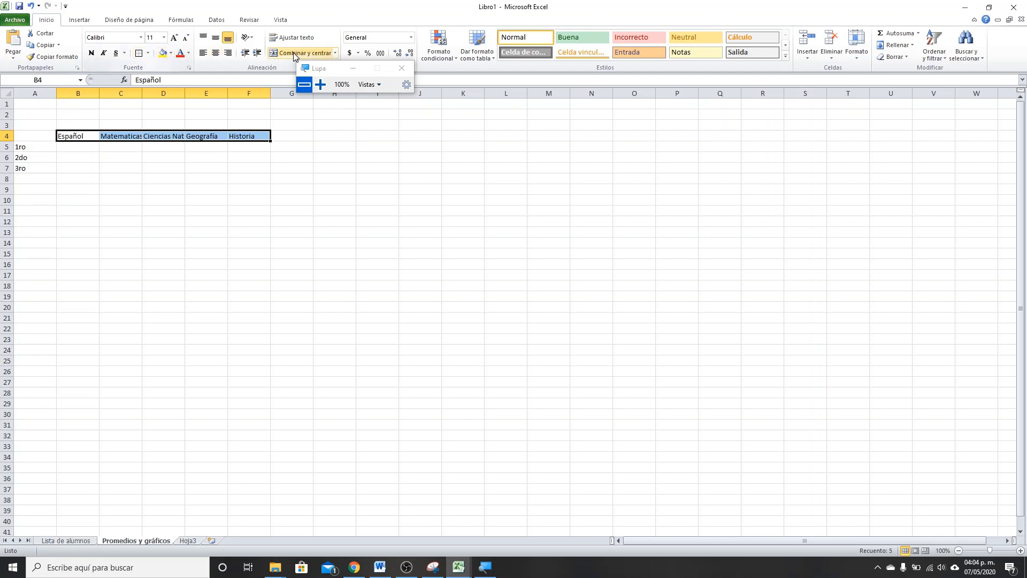
click(320, 84)
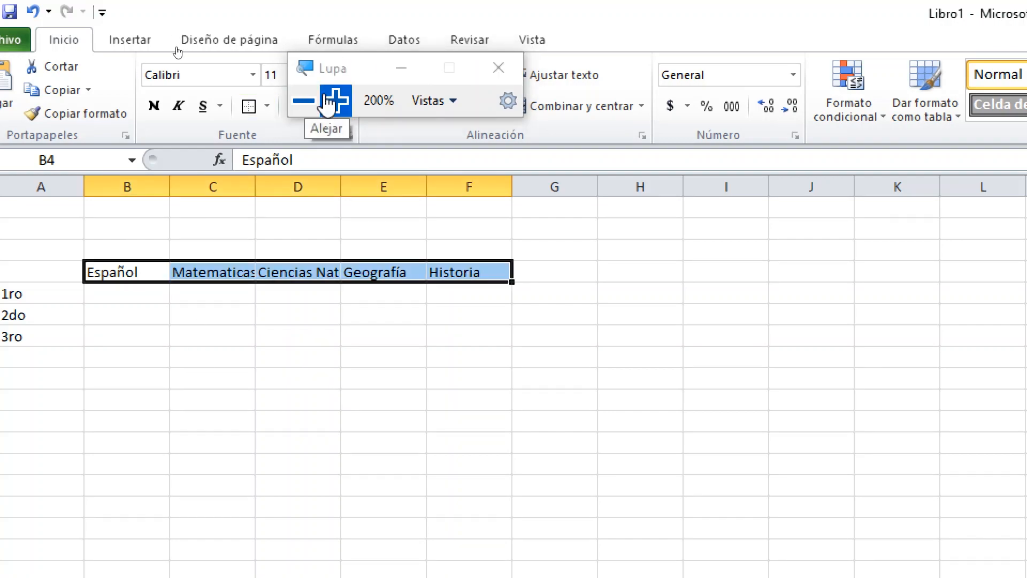
click(304, 100)
click(167, 35)
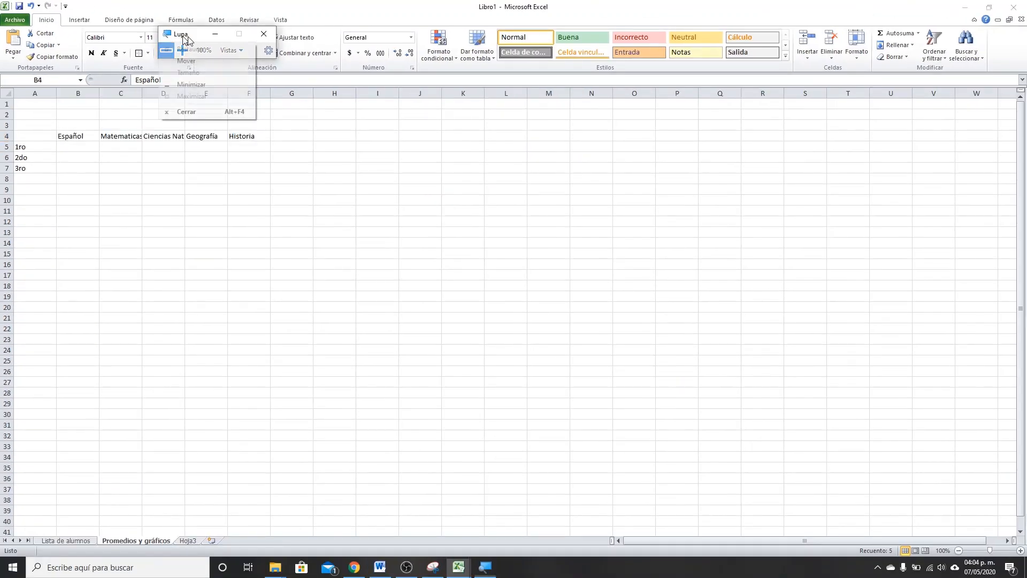
click(186, 40)
click(80, 167)
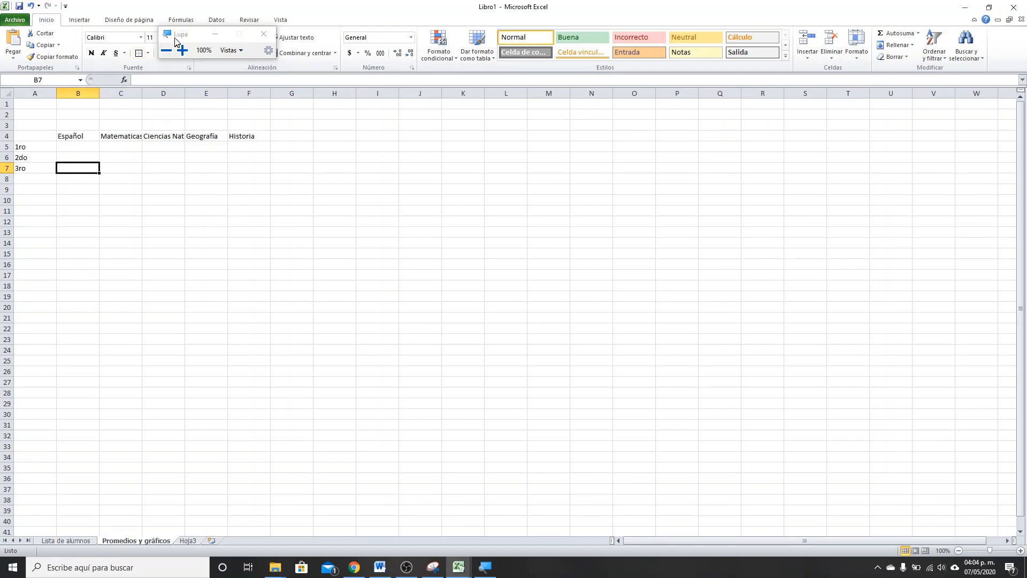
drag(174, 36, 266, 32)
click(275, 46)
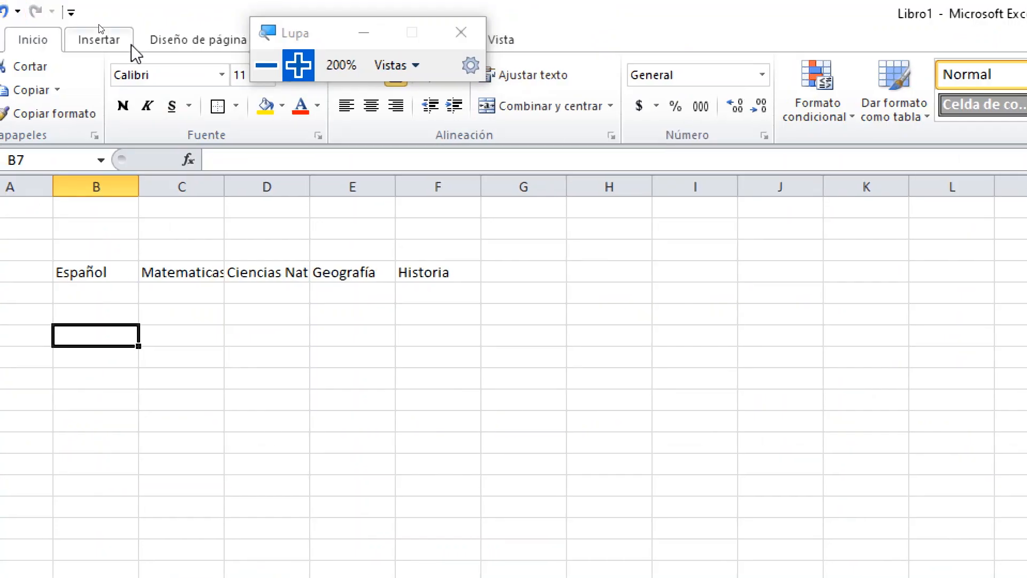
- Format the subject headings in B4:F4 with a black fill and white, bold, centered text
drag(62, 272, 452, 270)
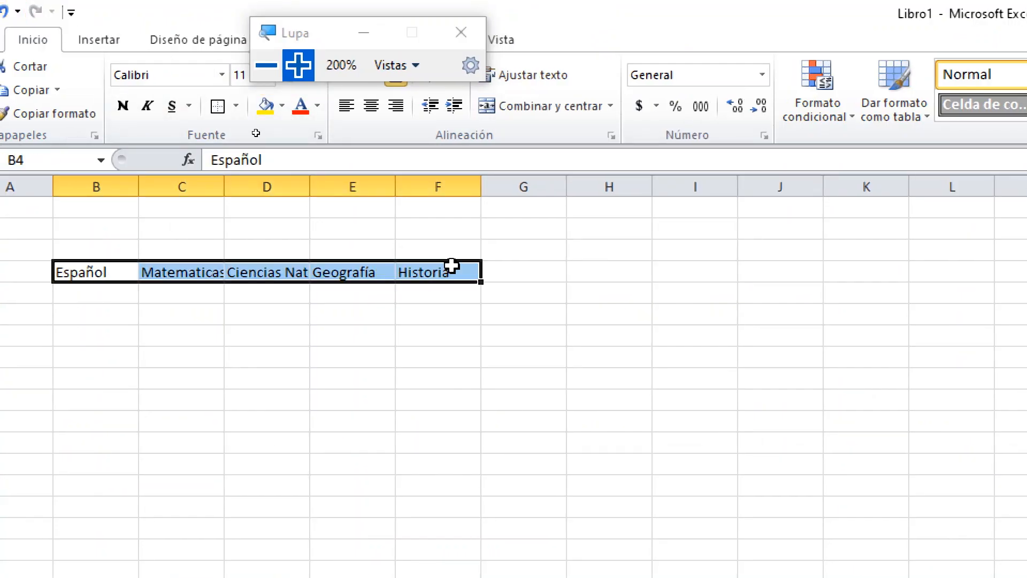
click(282, 106)
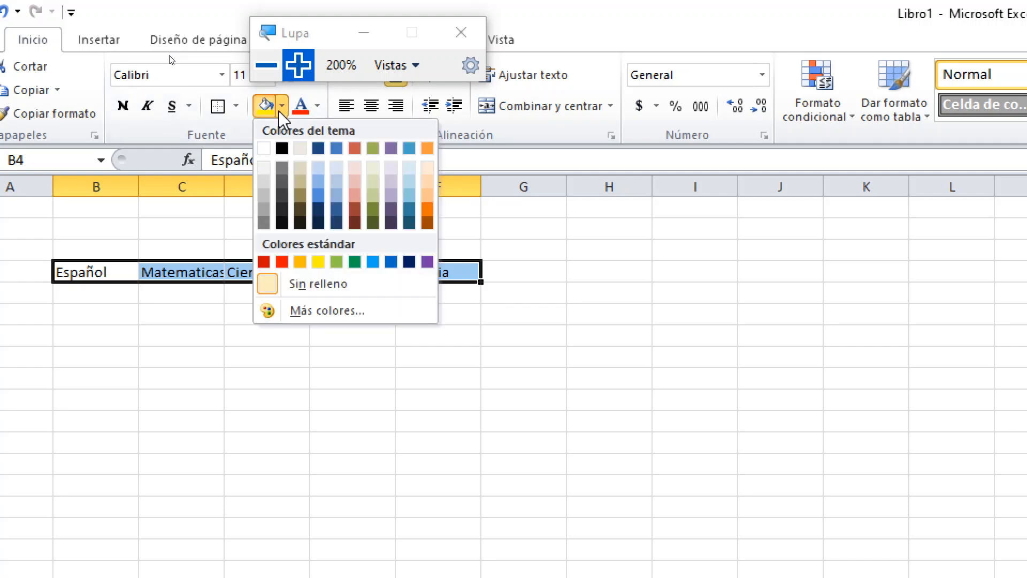
click(282, 148)
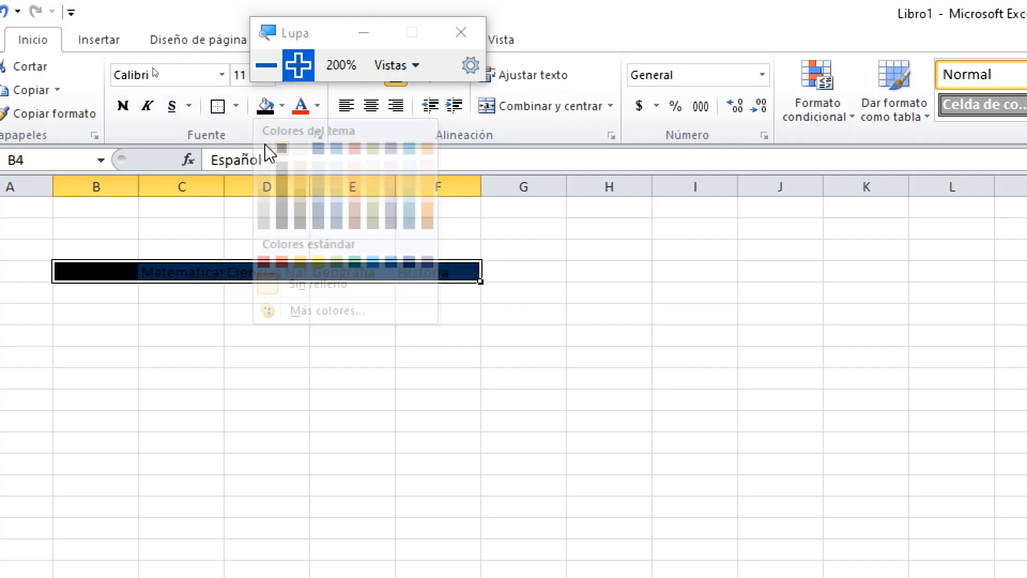
click(320, 105)
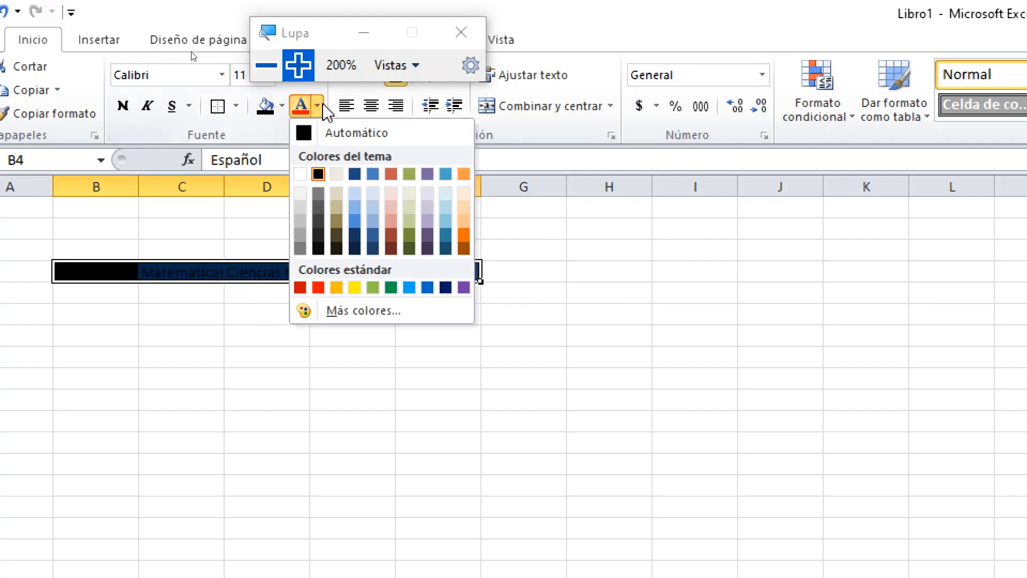
click(304, 173)
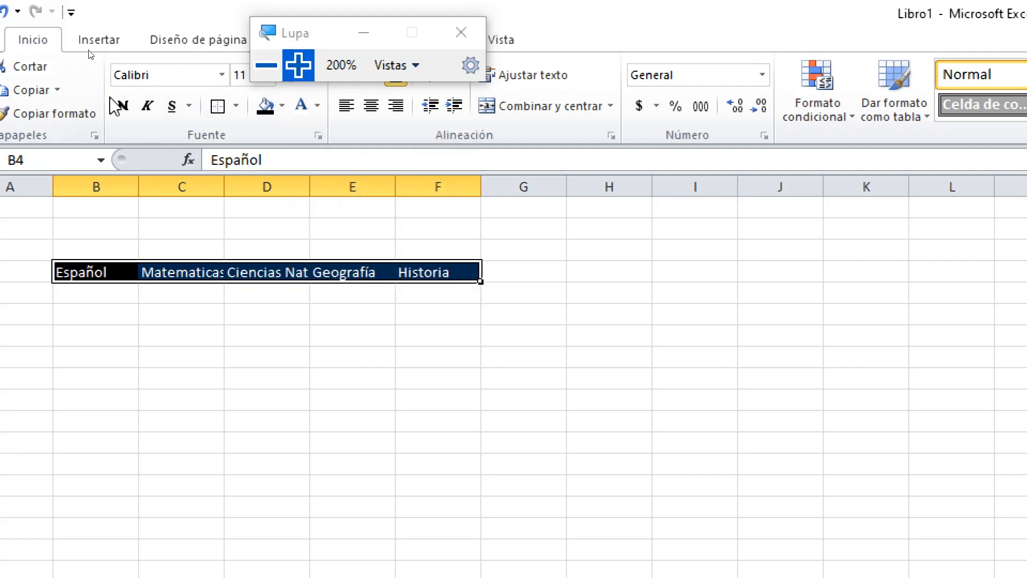
click(123, 105)
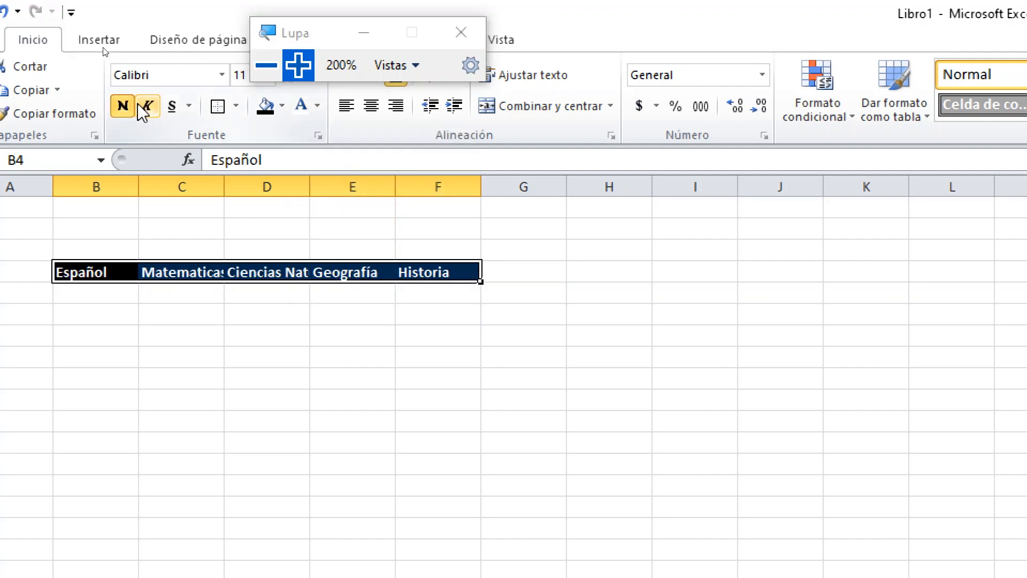
click(377, 107)
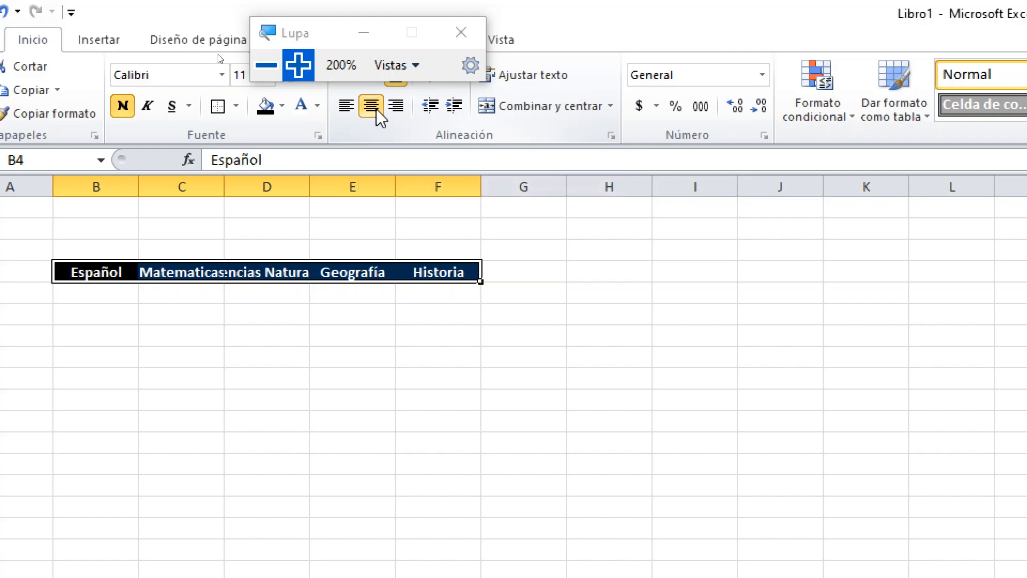
- Widen columns C and D so the headings "Matematicas" and "Ciencias Naturales" fit in full
click(266, 65)
click(114, 124)
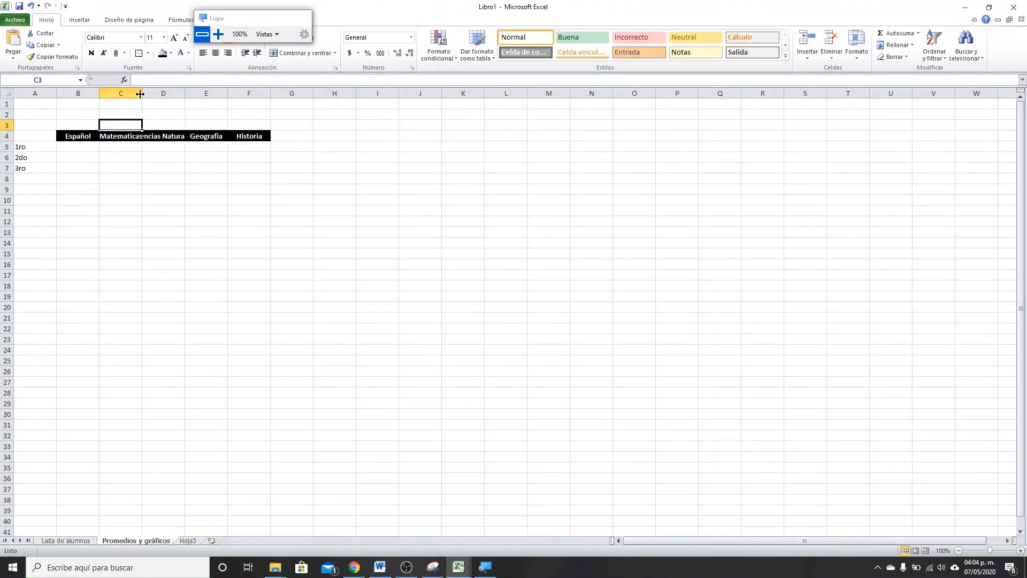
drag(145, 91, 236, 92)
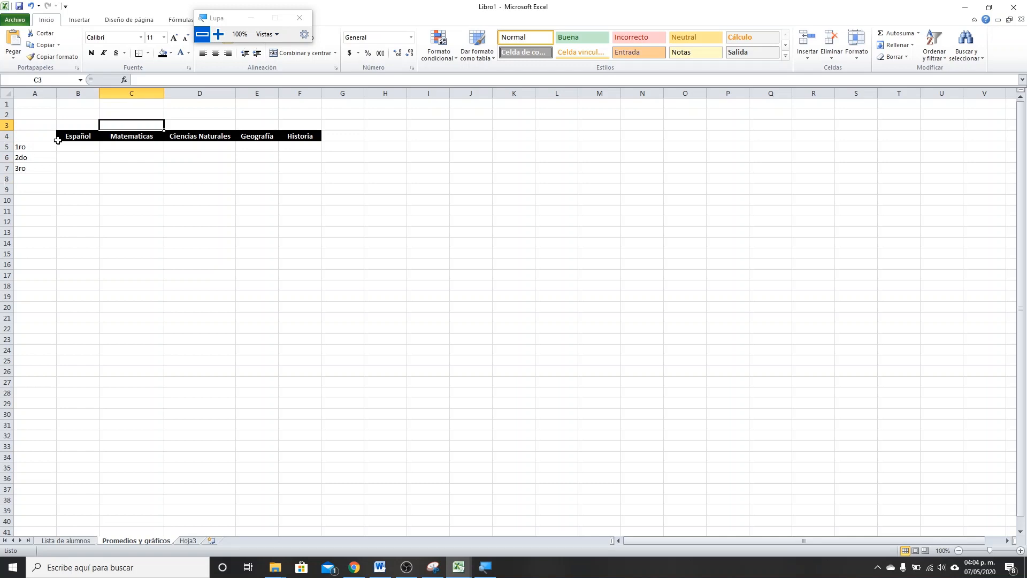
click(80, 144)
click(119, 145)
click(122, 160)
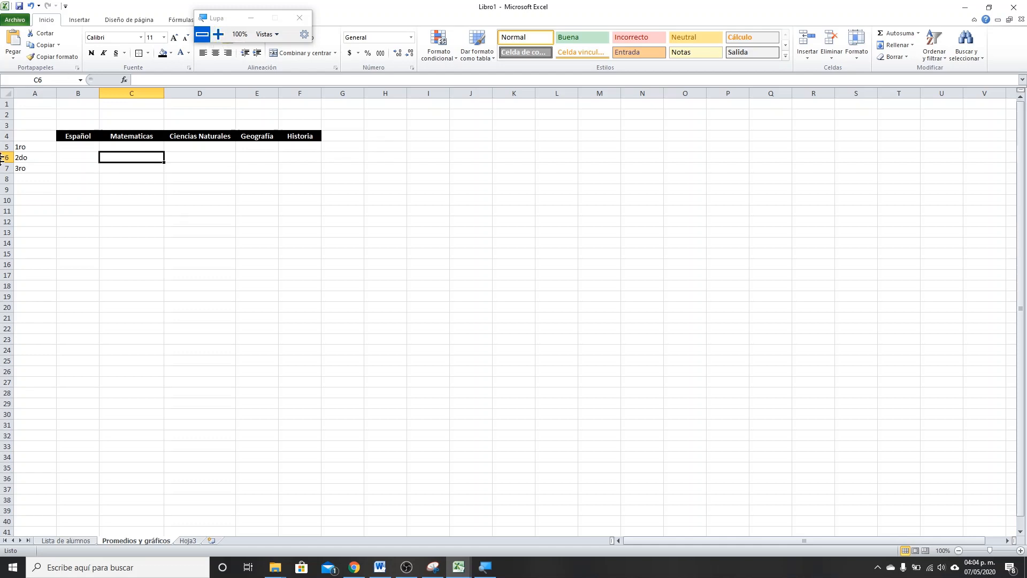
- Format the year labels in A5:A7 with a black fill and white, bold, right-aligned text
drag(20, 149, 19, 166)
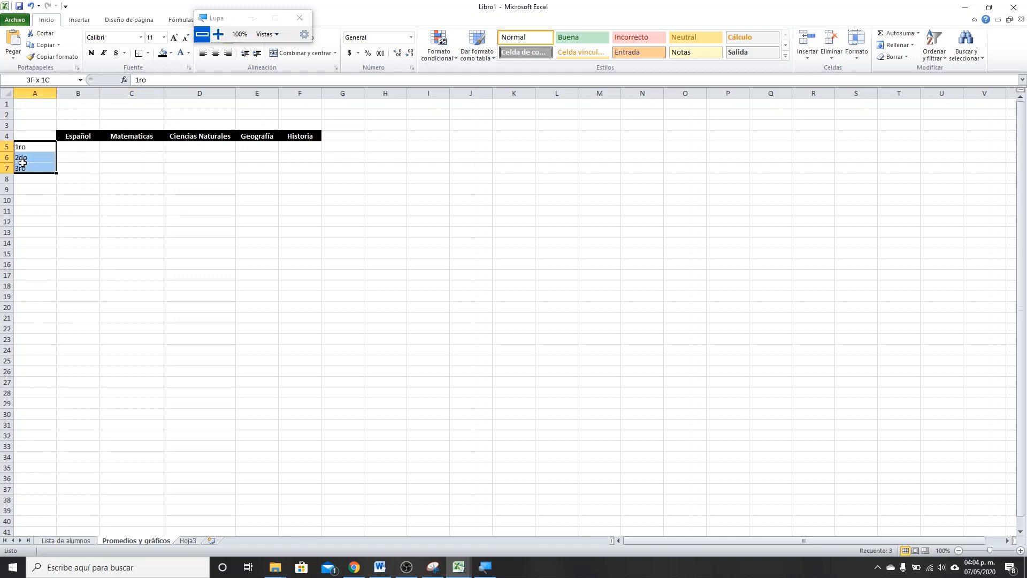
click(218, 33)
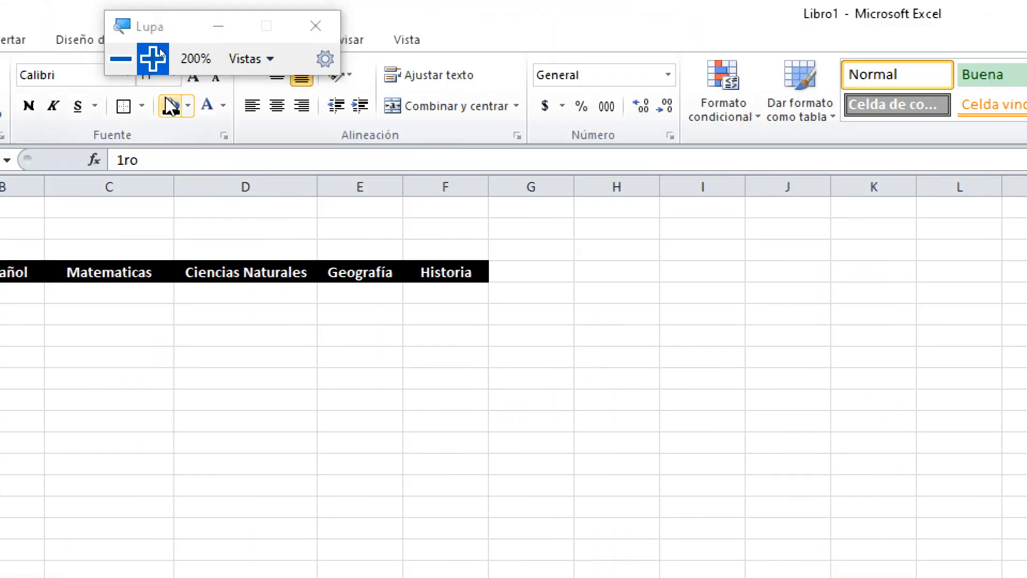
click(170, 106)
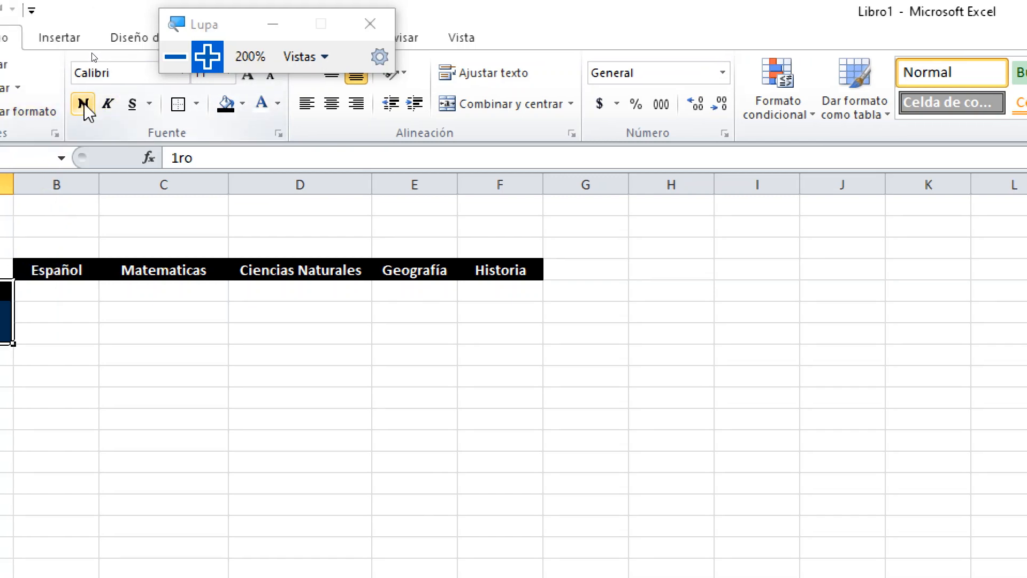
click(83, 104)
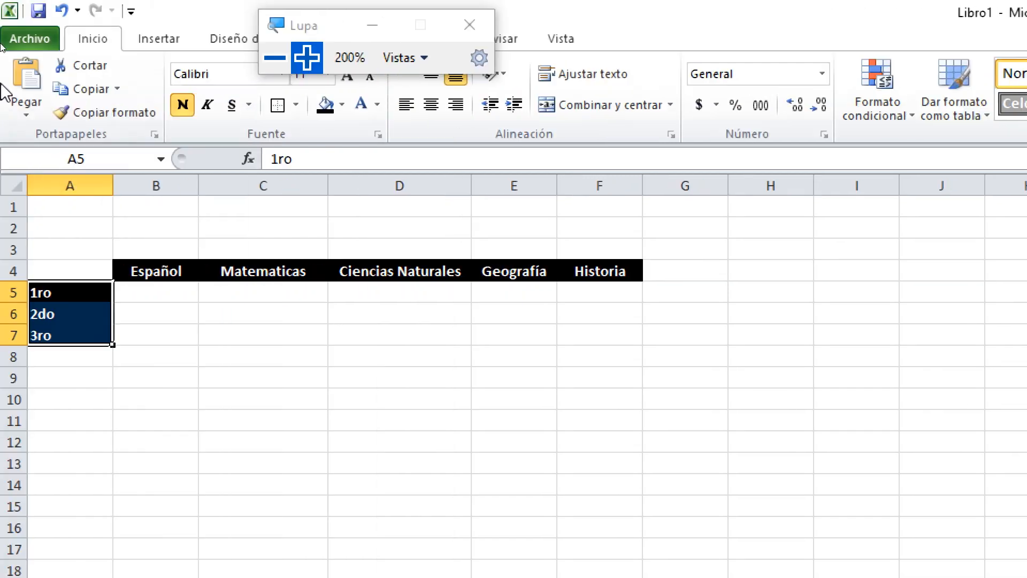
click(447, 104)
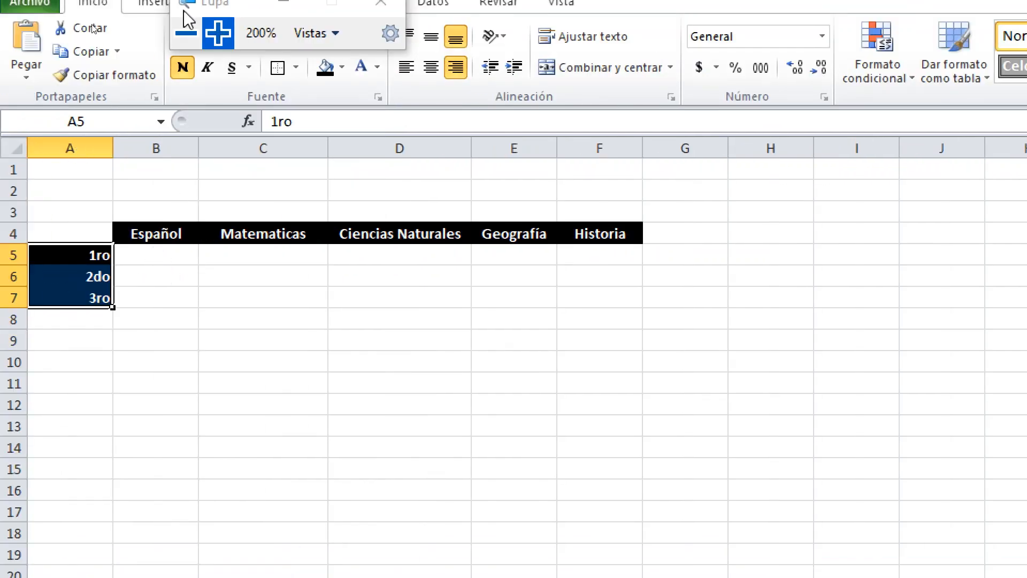
click(184, 34)
- Enter the 1ro grades 100 for Español, 50 for Matematicas and 88 for Ciencias Naturales in B5 to D5
click(75, 147)
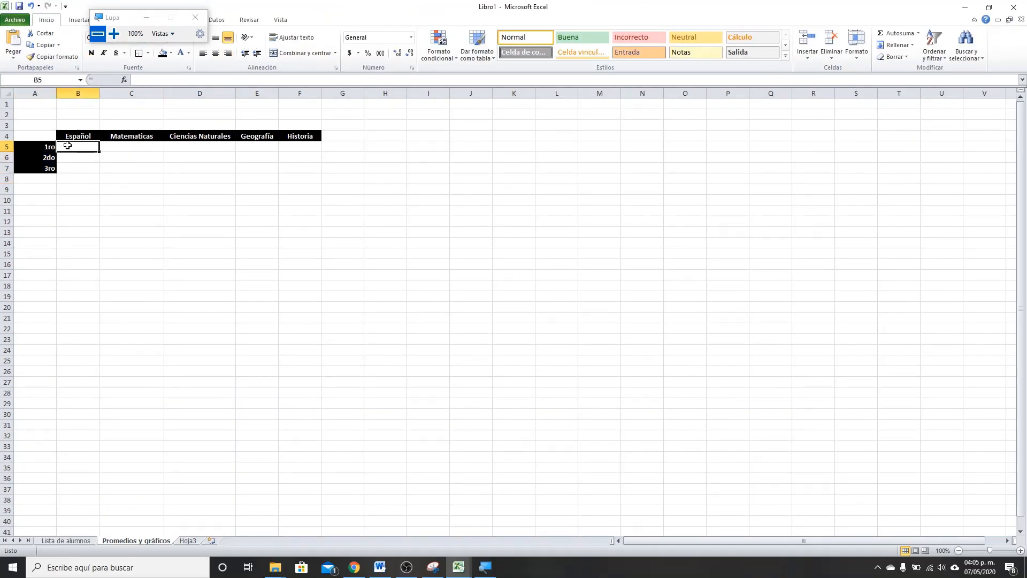
text(100)
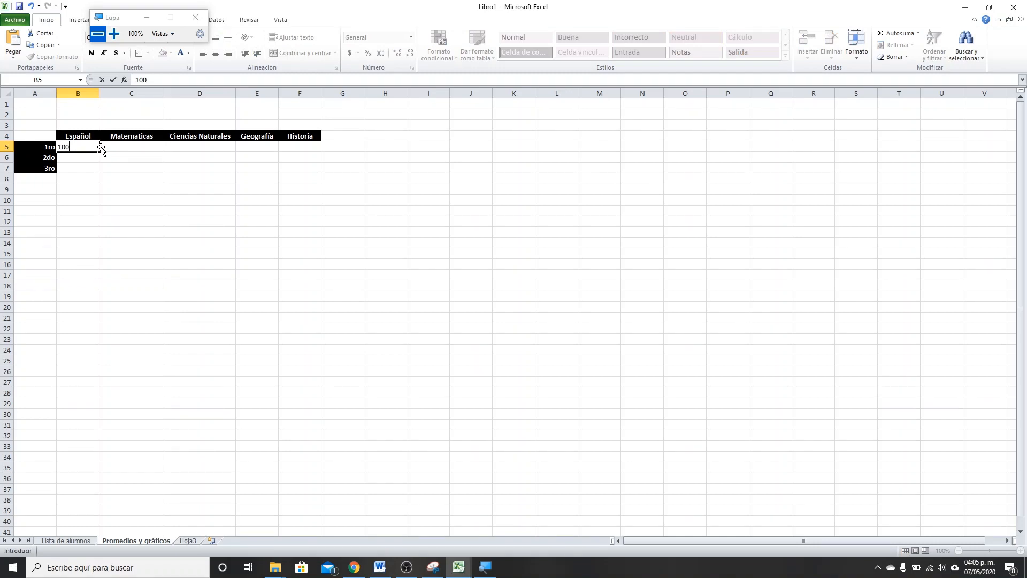
key(Tab)
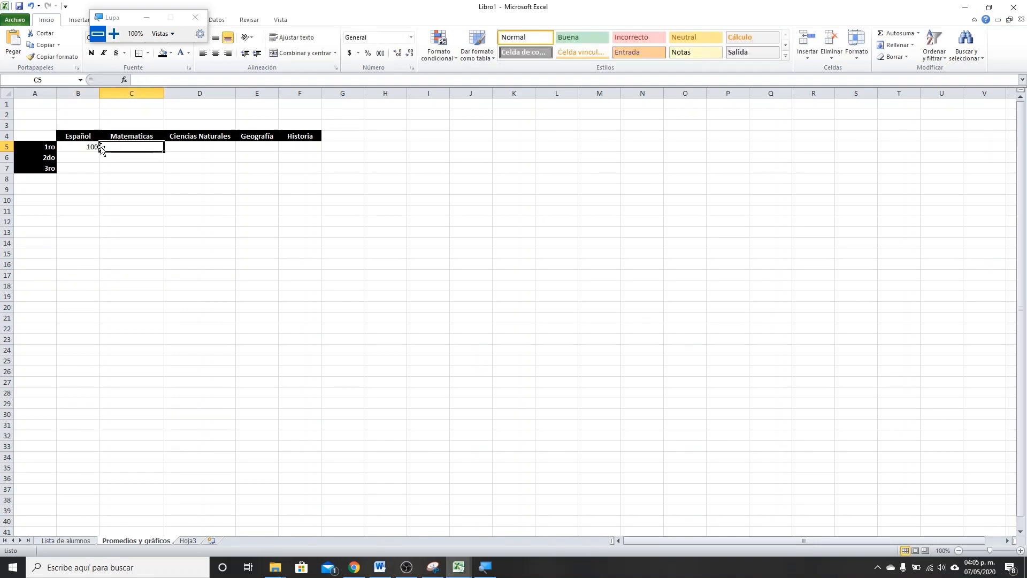
text(50)
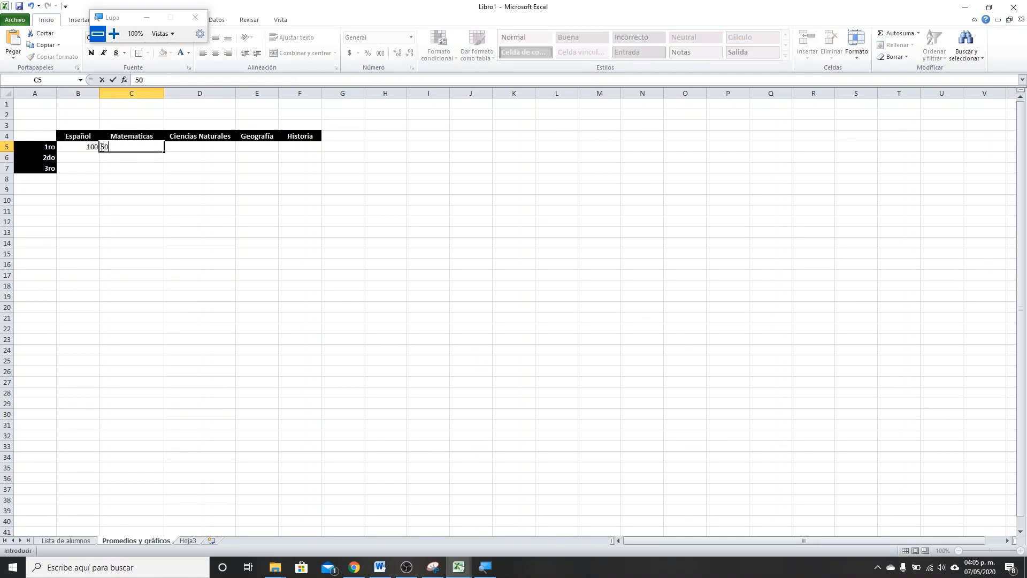
key(Tab)
text(88)
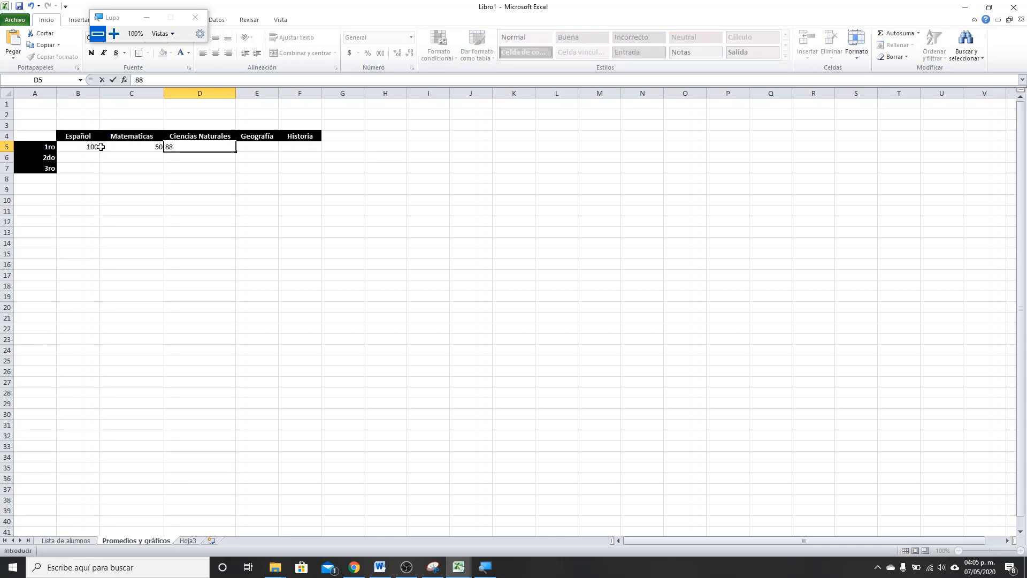
key(Tab)
key(Up)
key(Right)
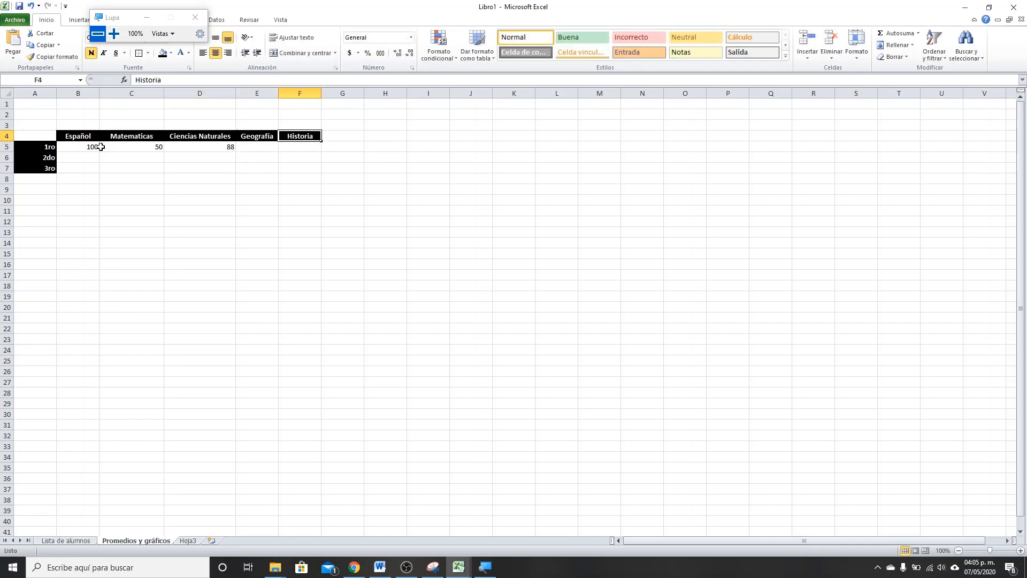
key(Down)
key(Left)
text(200)
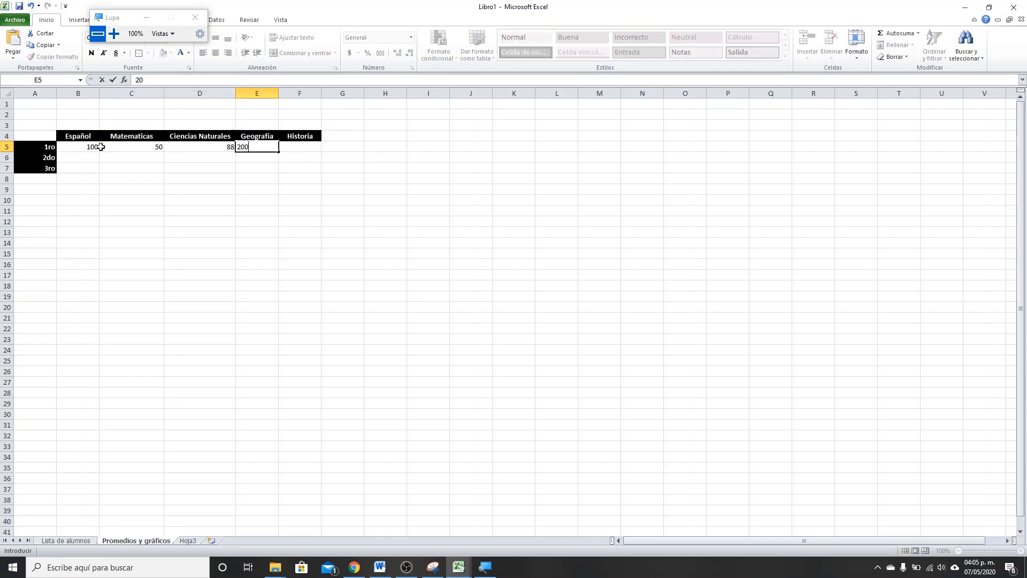
key(BackSpace)
key(BackSpace)
key(BackSpace)
- Enter 50 as the 3ro Historia grade in F7 and set the 1ro Matematicas grade in C5 to 100
click(80, 148)
click(284, 170)
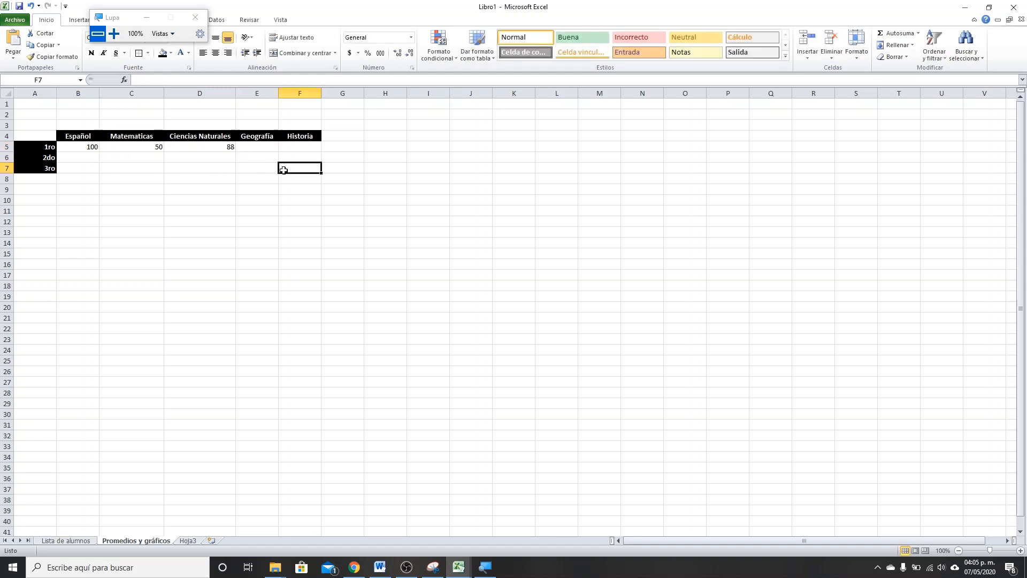
text(50)
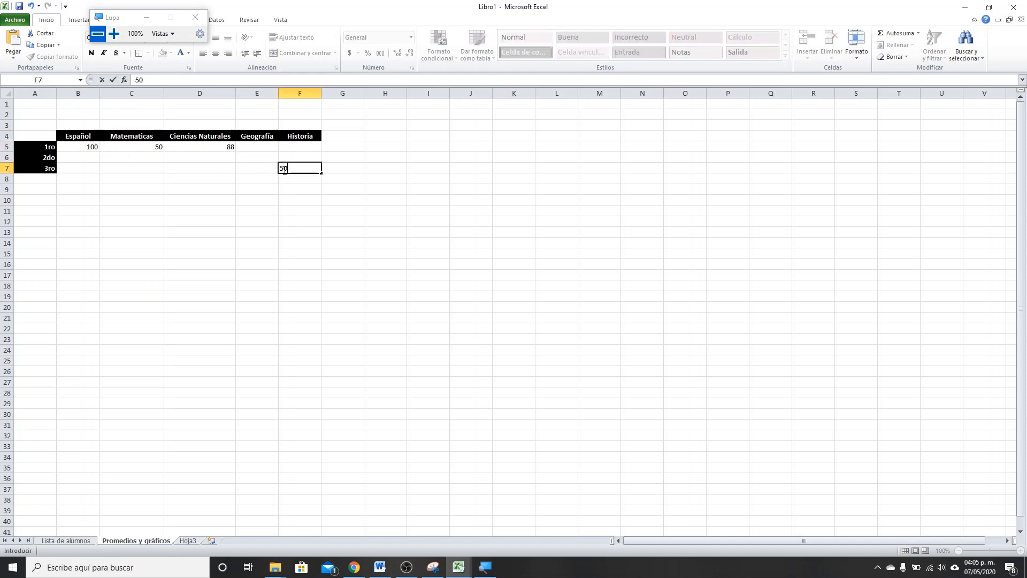
click(149, 147)
text(100)
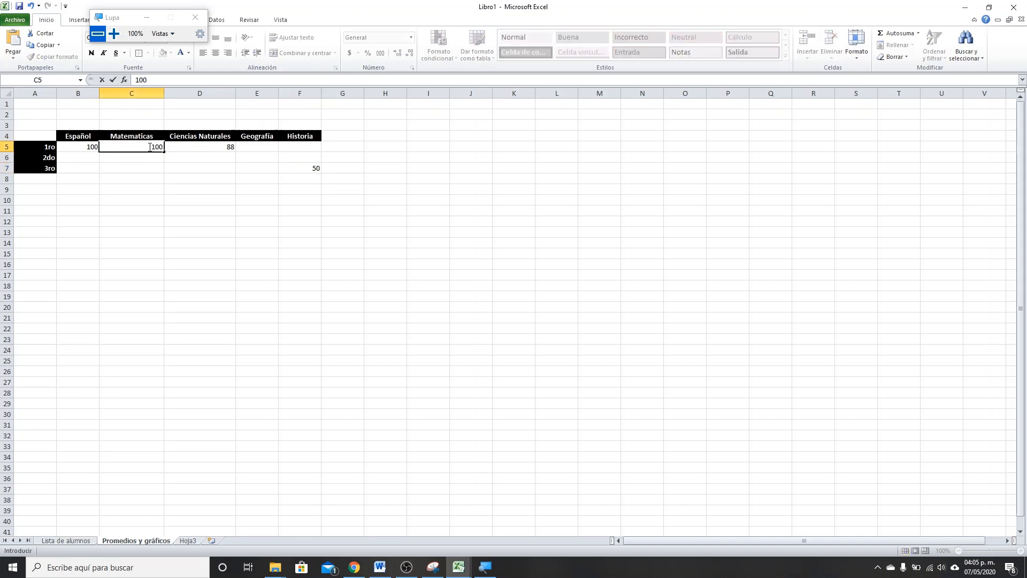
- Enter the remaining 1ro grades: 80 for Geografía in E5 and 95 for Historia in F5
click(263, 145)
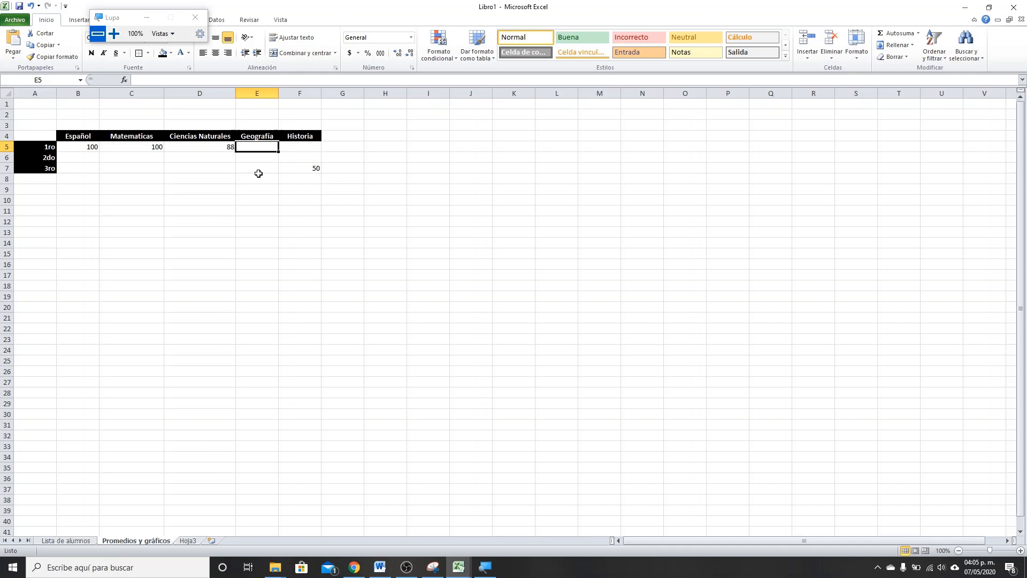
text(80)
key(Tab)
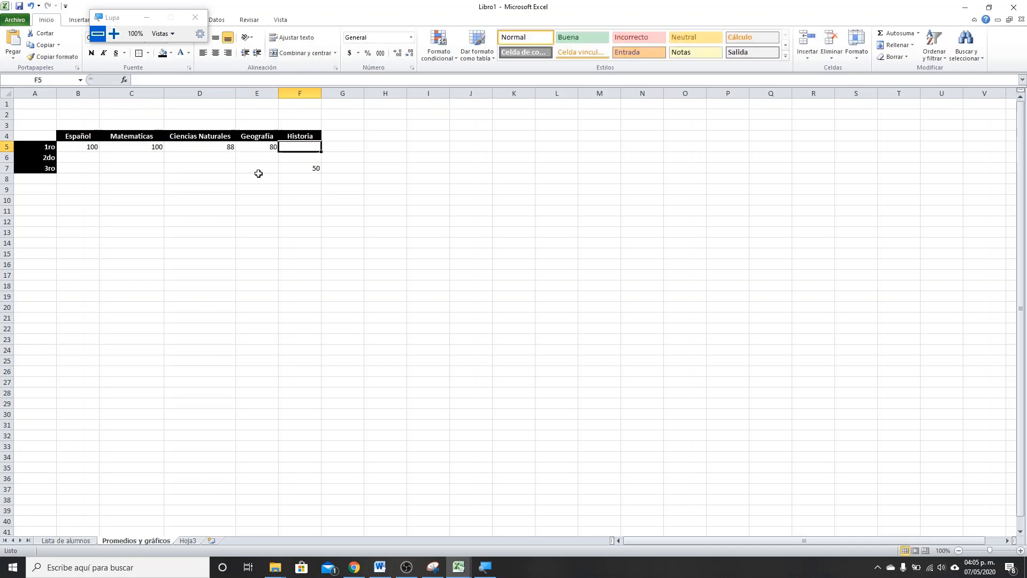
text(95)
key(Return)
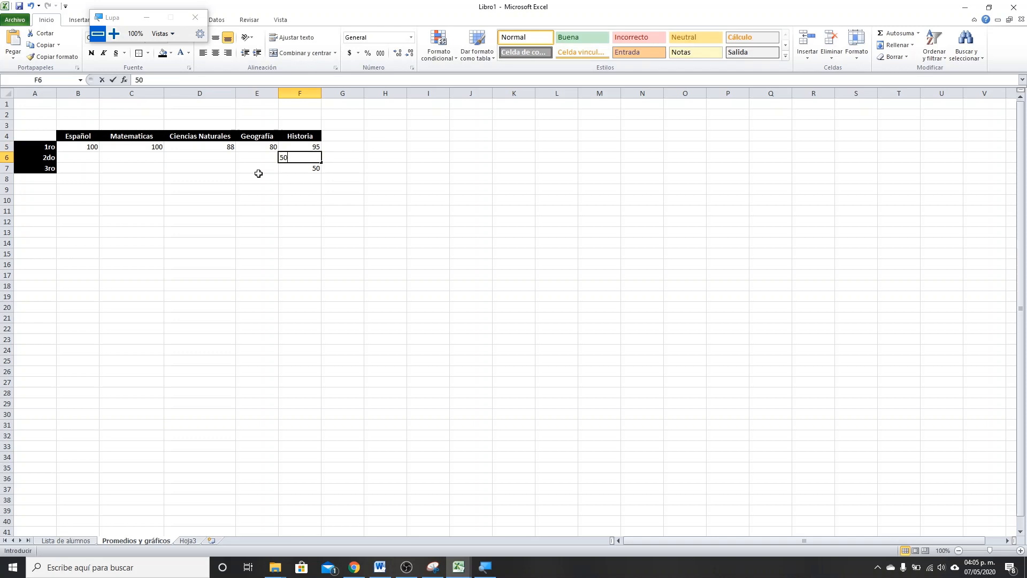
- Fill in the 2do grades in B6:F6 with 95, 74, 80, 50 and 50
text(50)
key(Left)
text(50)
key(Left)
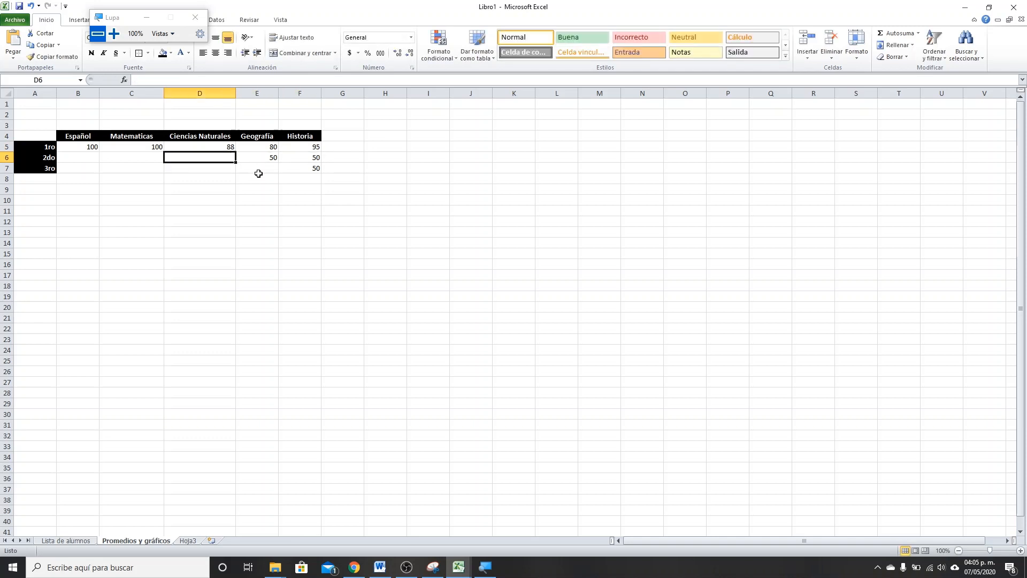
text(80)
key(Left)
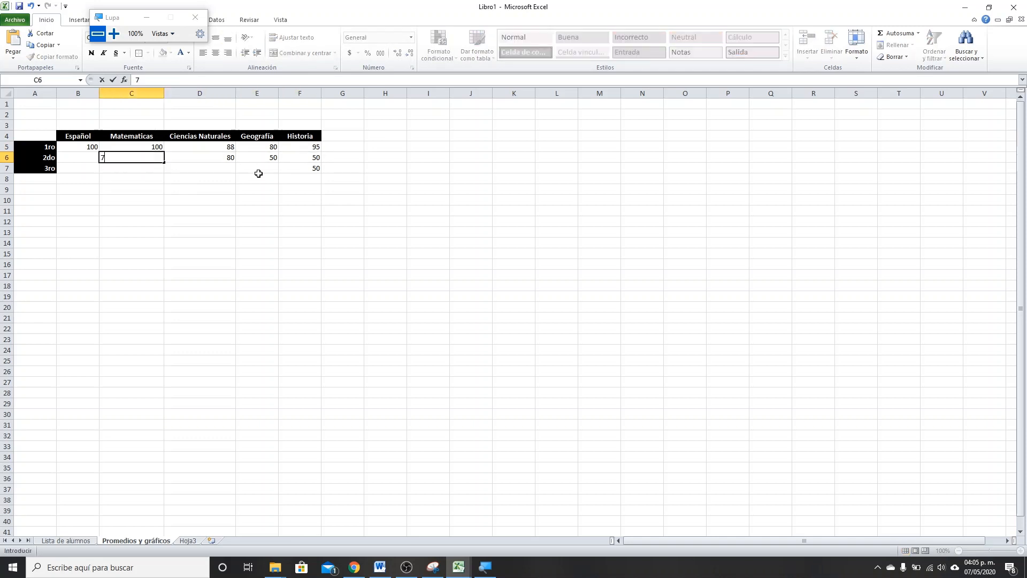
text(74)
key(Left)
text(95)
key(Return)
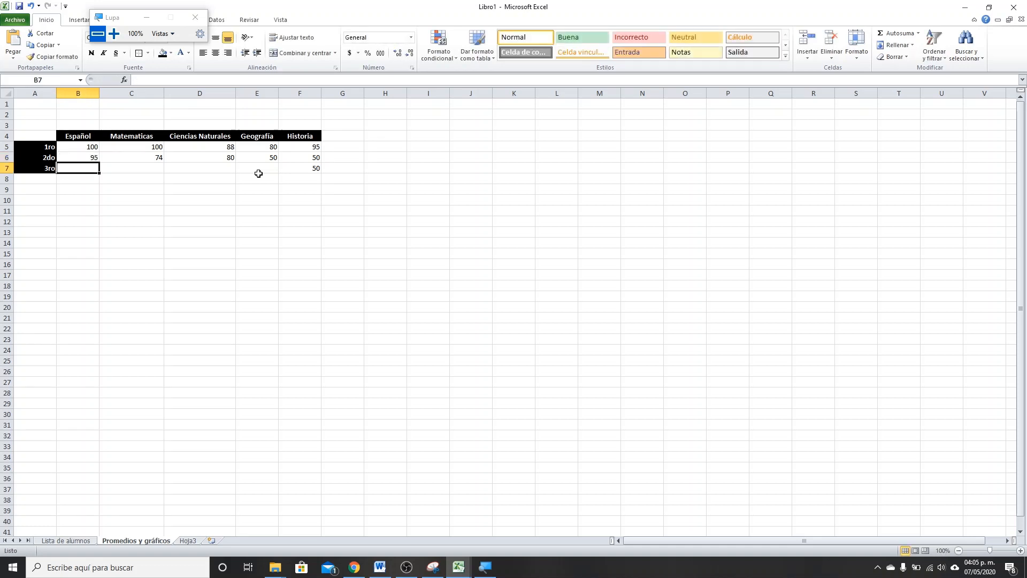
- Enter the 3ro grades 54, 65, 88 and 99 in B7 to E7
text(54)
key(Right)
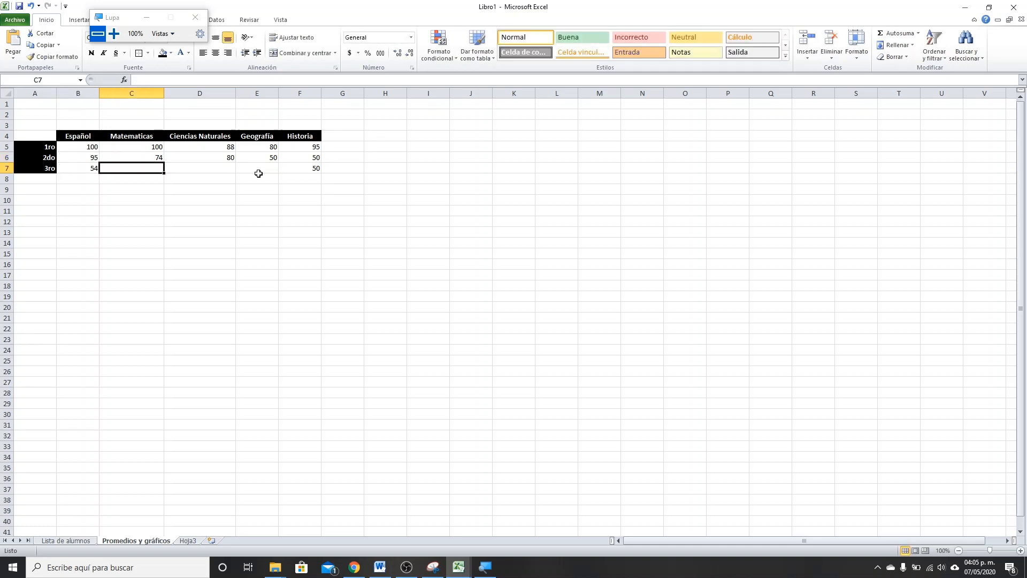
text(65)
key(Right)
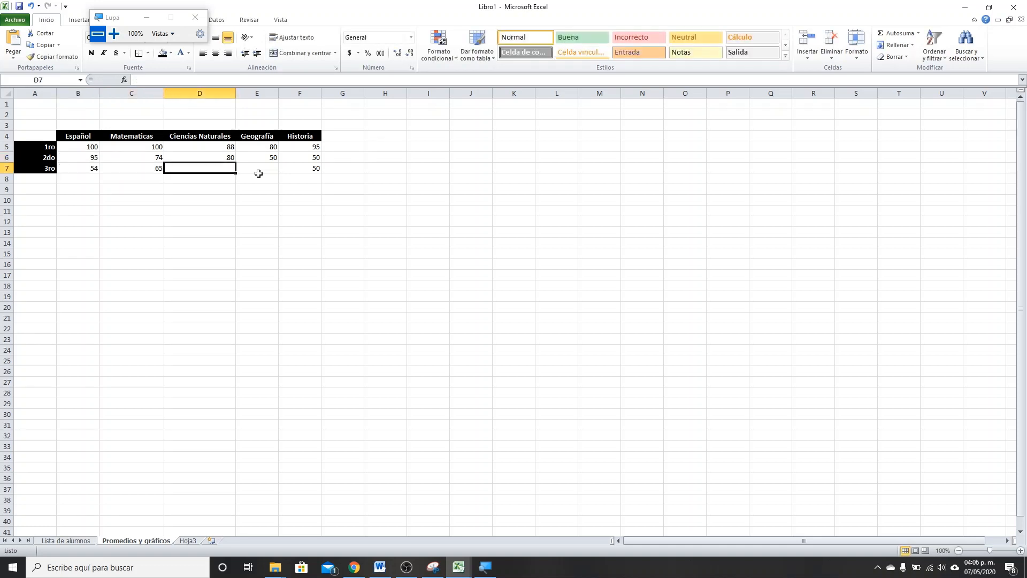
text(88)
key(Right)
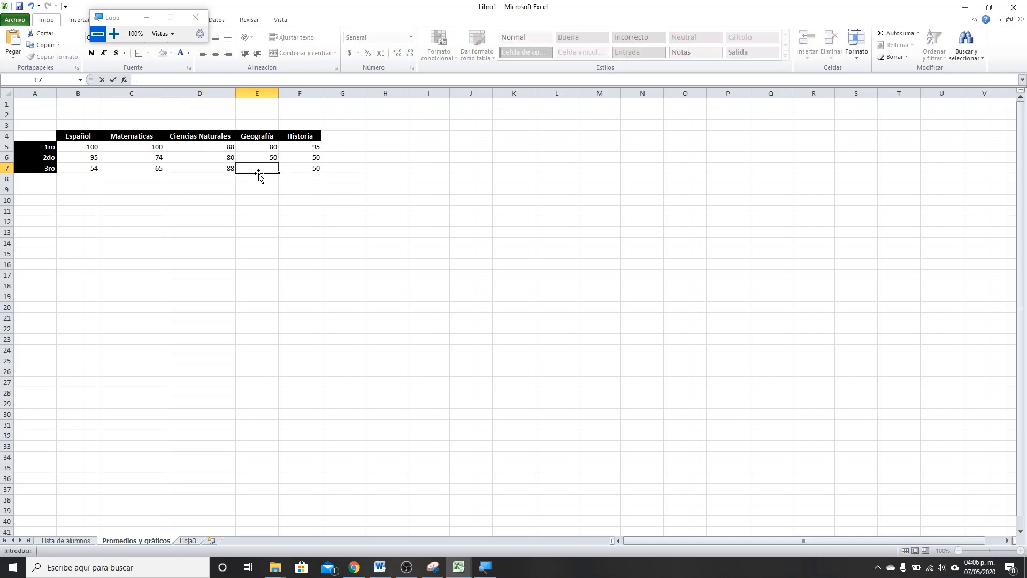
text(99)
key(Return)
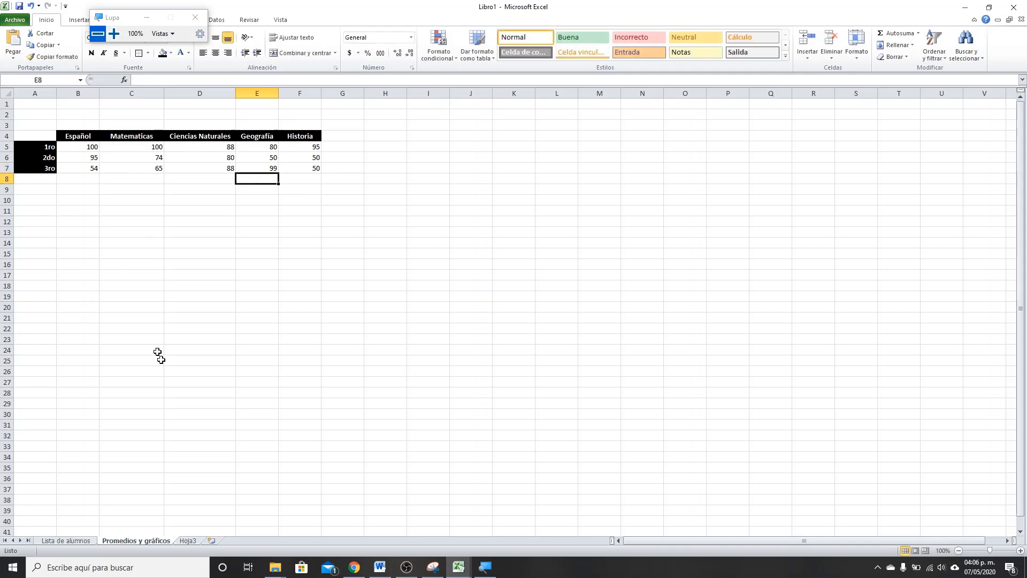
- Enter the labels "Promedio 1er grado", "Promedio 2do grado" and "Promedio 3er grado" in C10 to C12
click(116, 198)
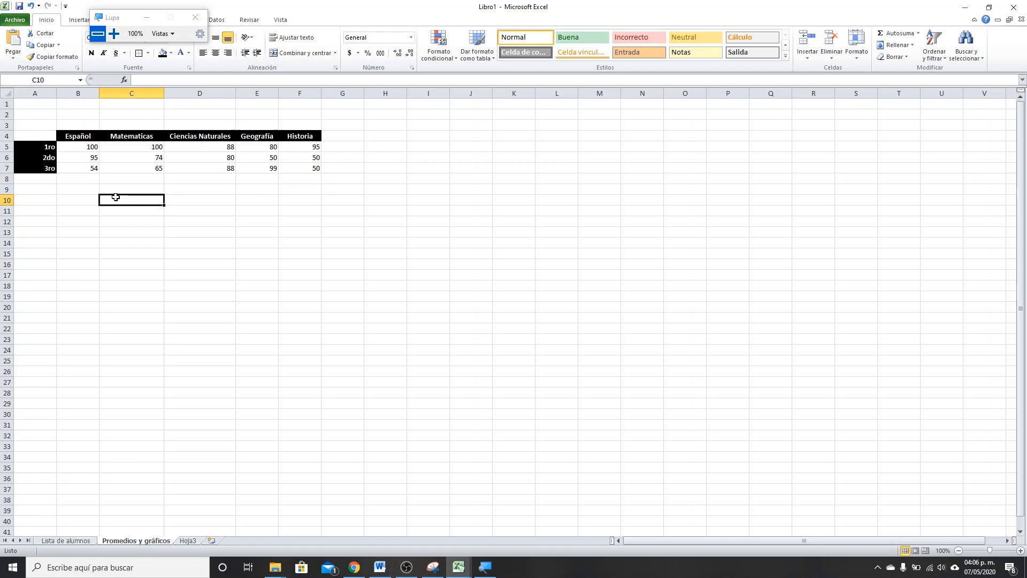
text(Promed)
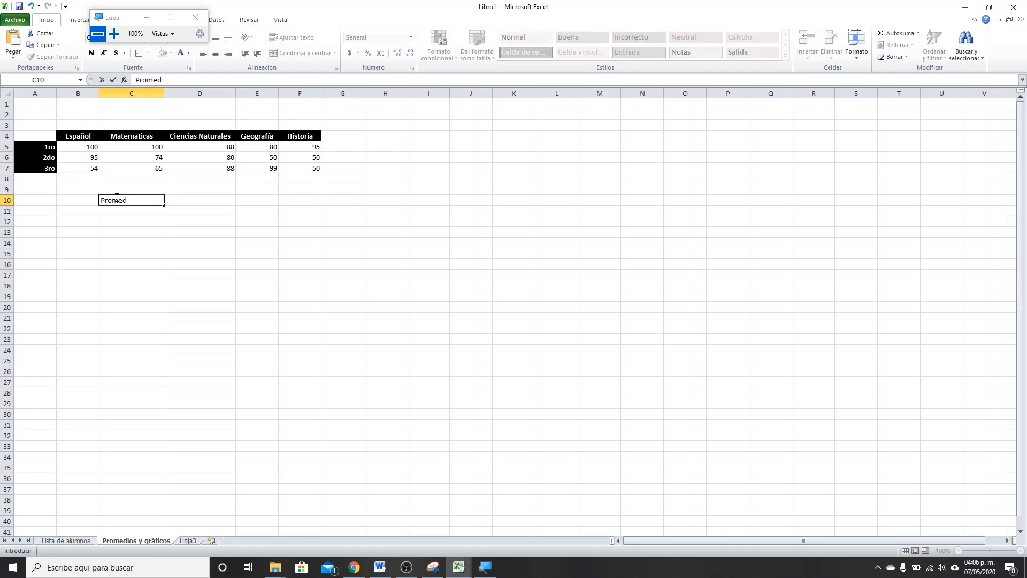
text(io 1re)
key(BackSpace)
key(BackSpace)
text(er grado)
key(Return)
text(Promedio )
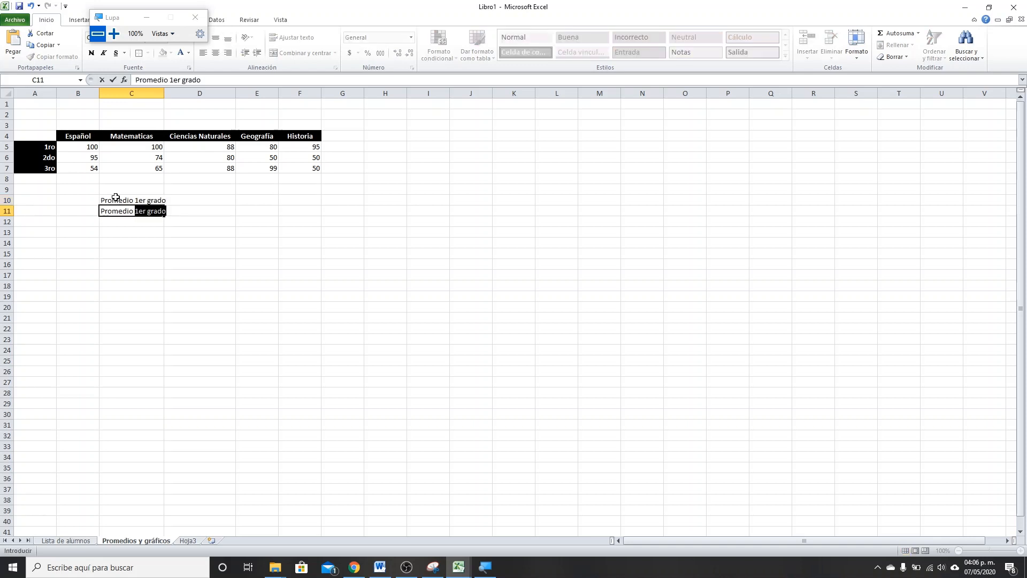
text(2do grado)
key(Return)
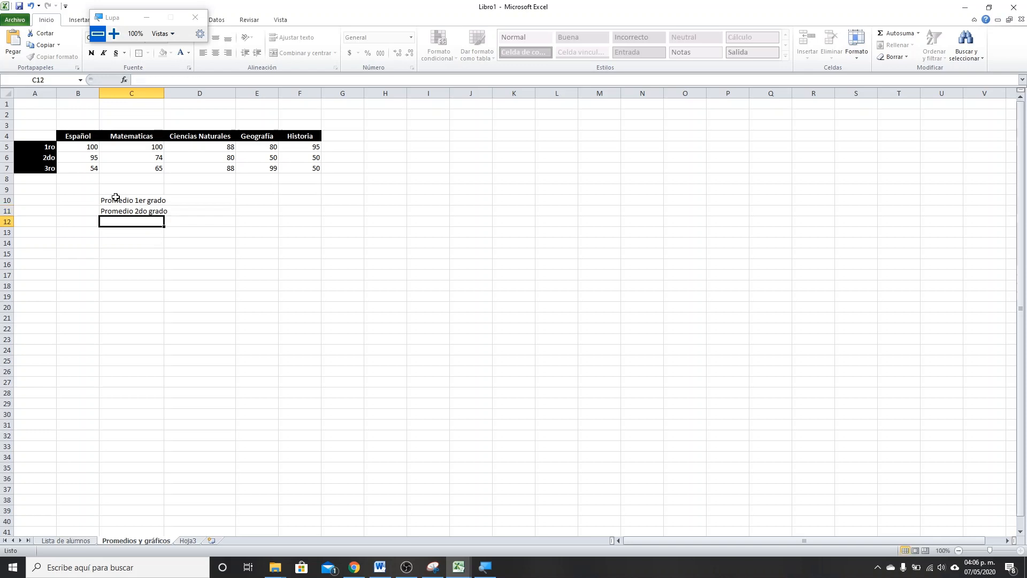
text(Promed)
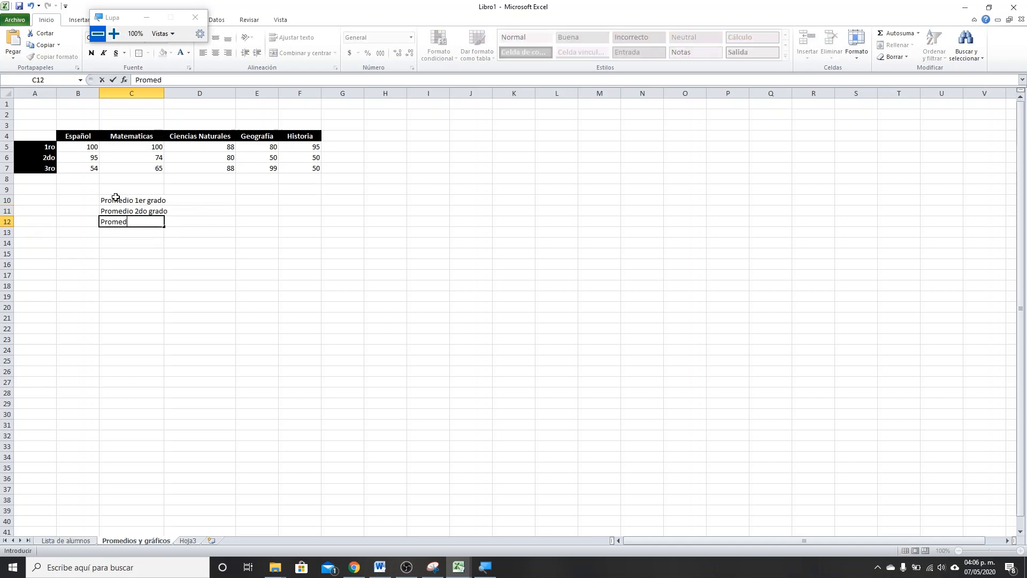
text(io 3er grado)
- Merge and center each average label across columns C and D in rows 10, 11 and 12
drag(127, 199, 176, 201)
click(177, 211)
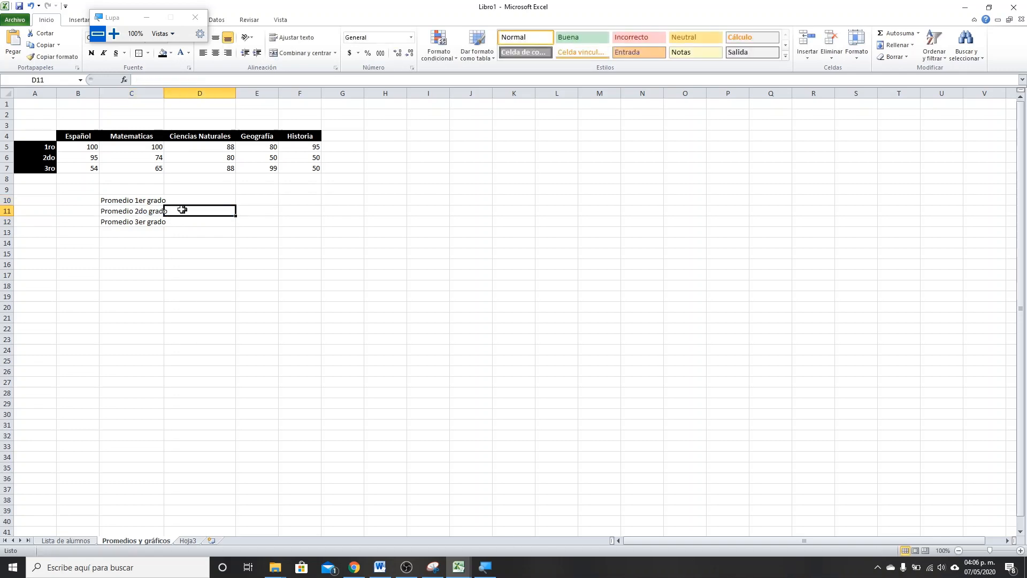
click(114, 34)
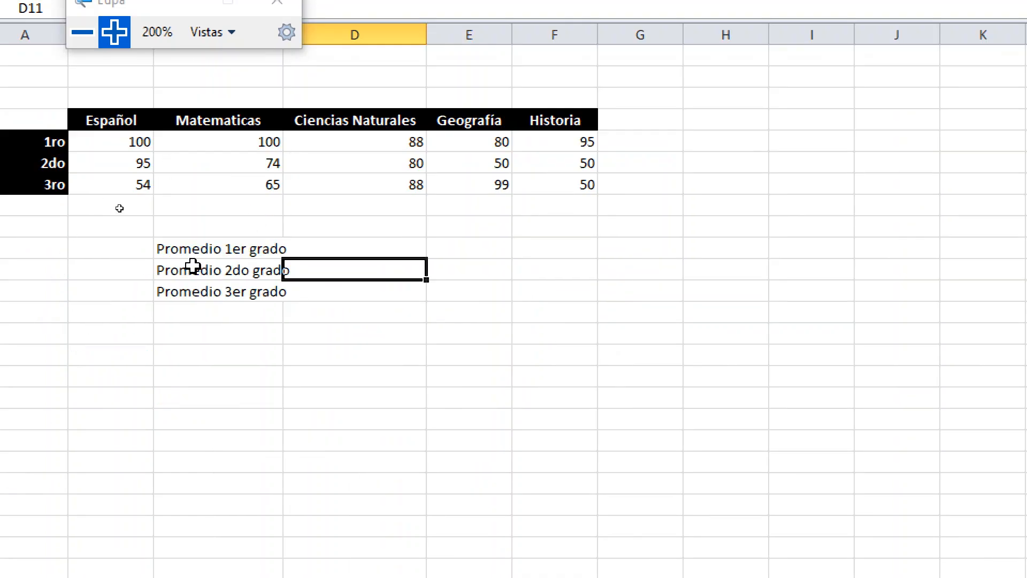
drag(201, 250, 367, 249)
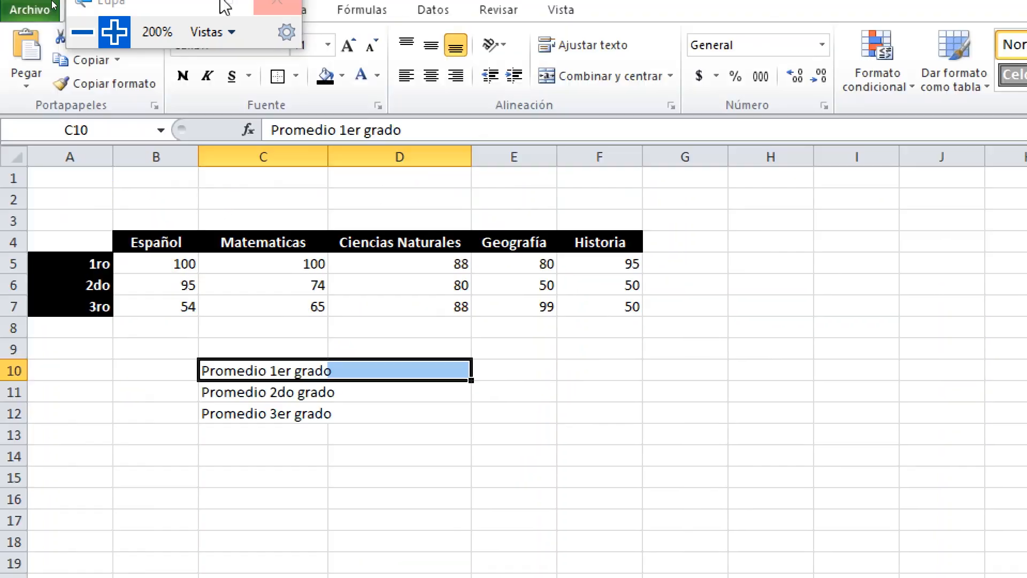
click(621, 110)
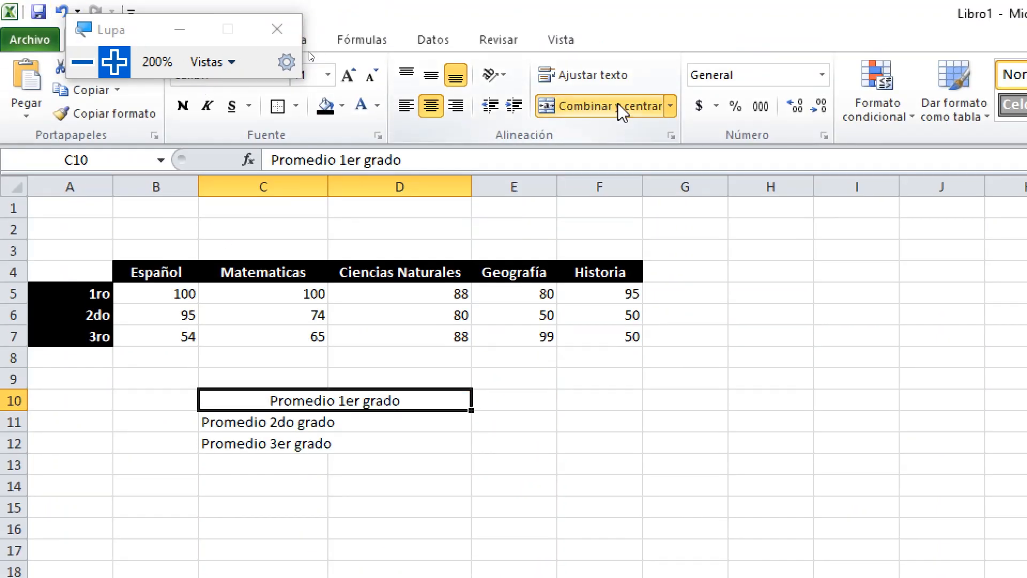
drag(241, 425, 404, 431)
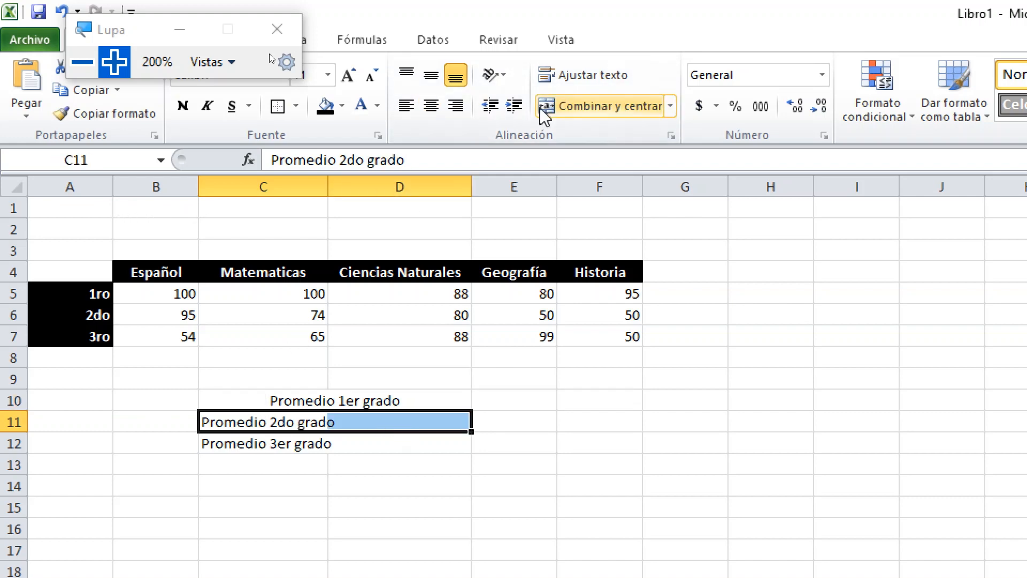
click(544, 108)
click(297, 443)
drag(298, 443, 401, 444)
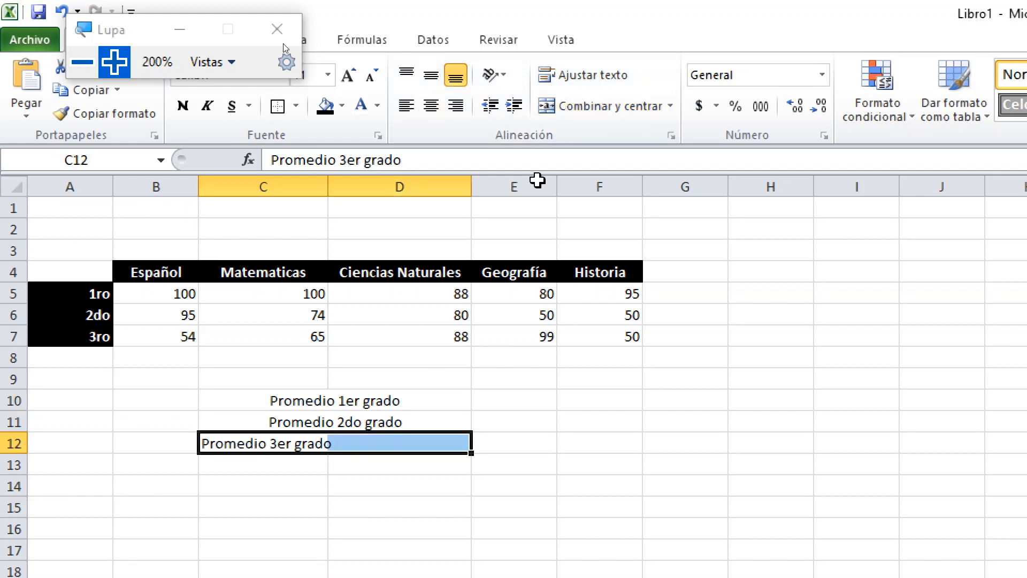
click(567, 107)
- Right-align the three merged average labels in rows 10 to 12
drag(343, 400, 348, 448)
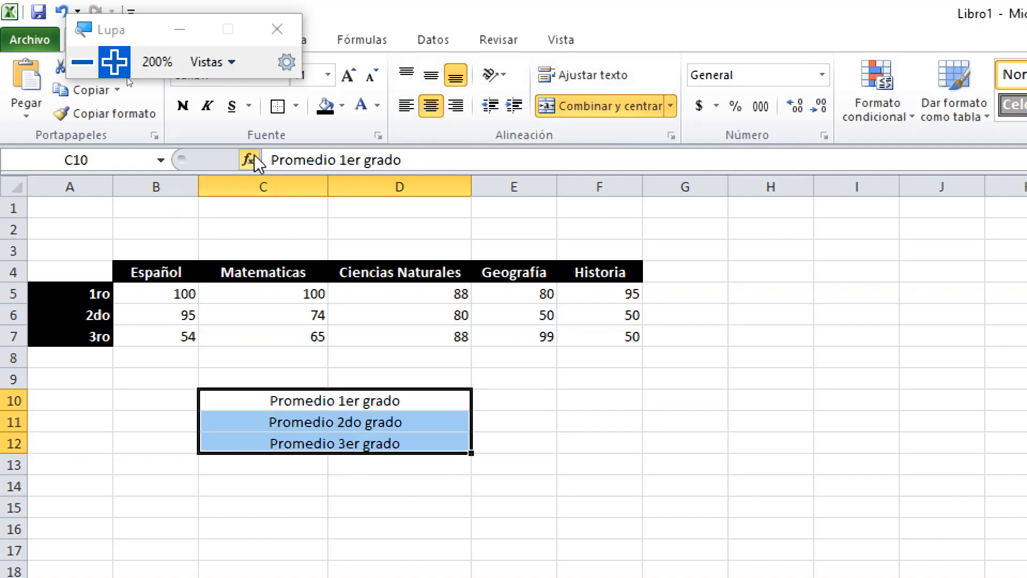
click(457, 107)
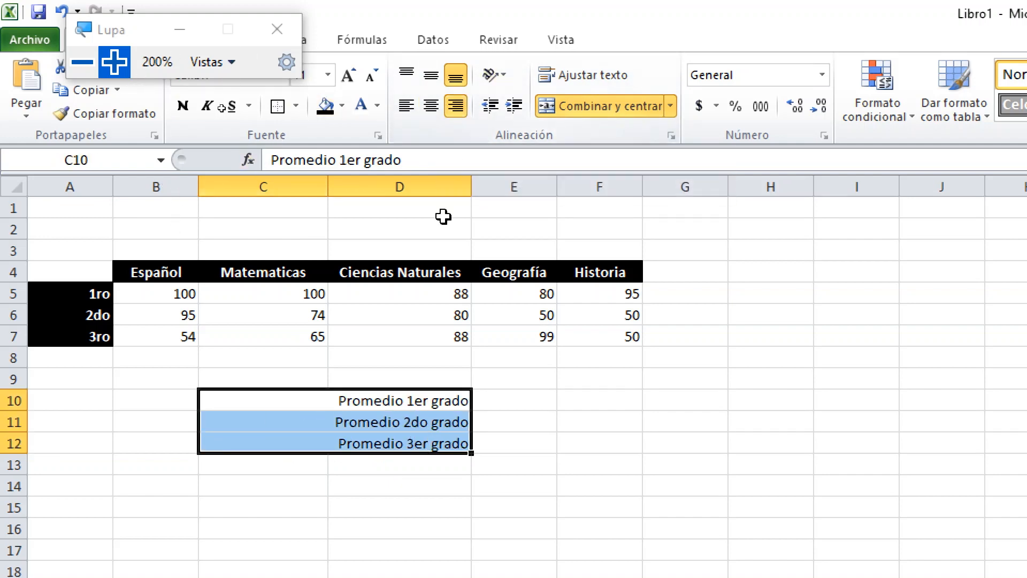
click(530, 396)
scroll(529, 395, down, 2)
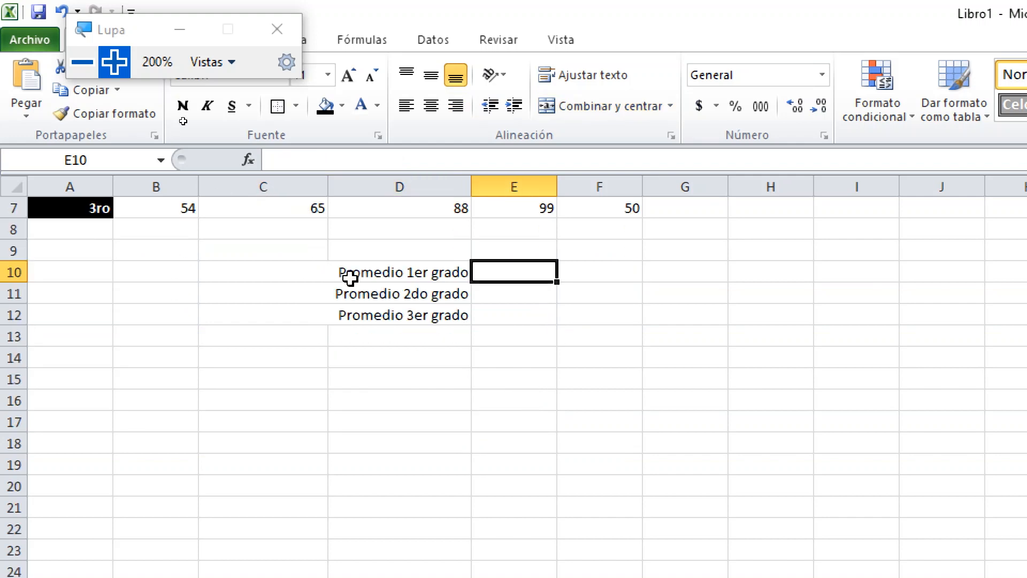
- Format the average labels in C10:D12 with a black fill and white, bold text
drag(388, 275, 380, 319)
scroll(381, 319, up, 2)
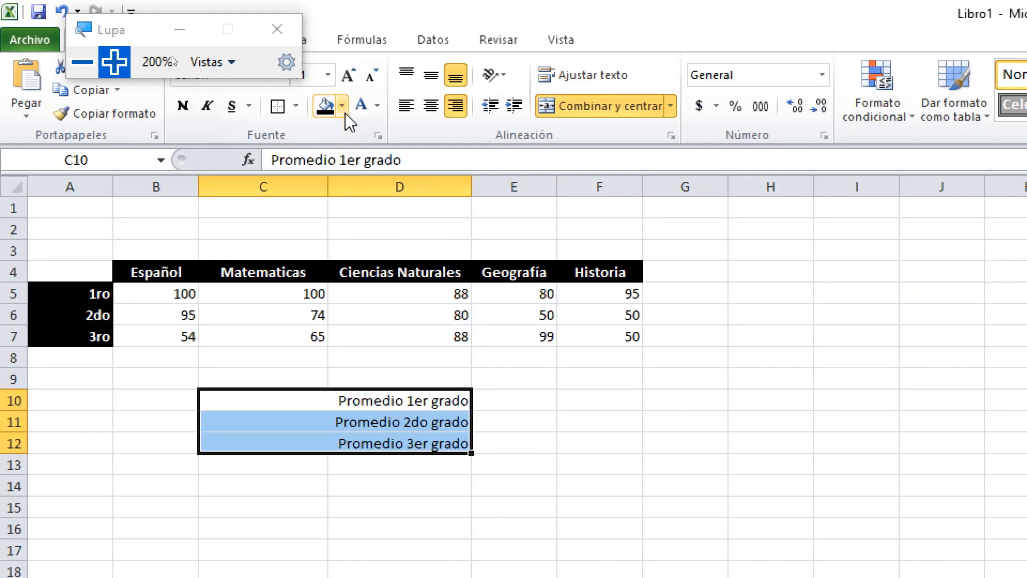
click(327, 106)
click(362, 104)
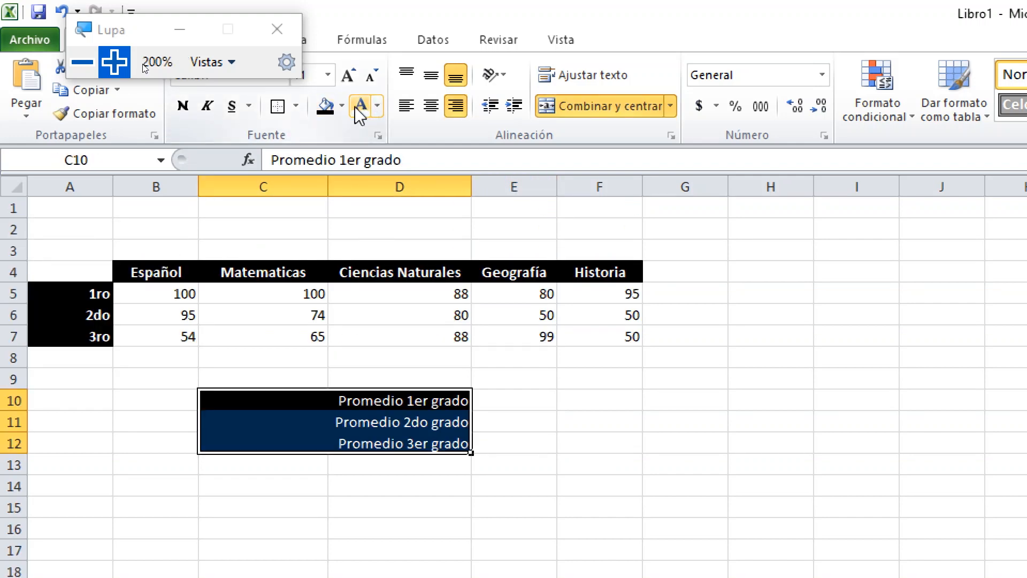
click(181, 107)
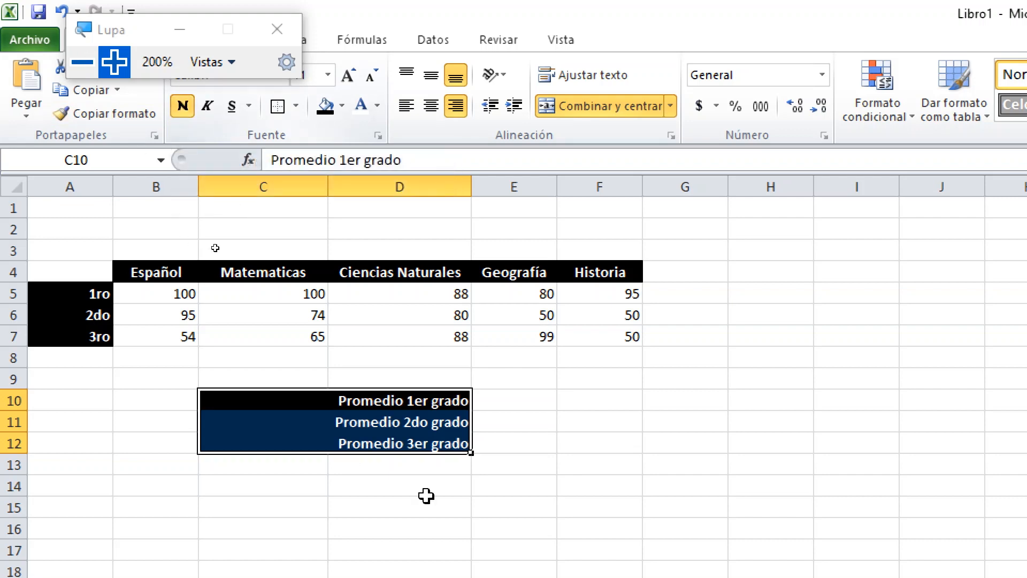
- Select cell E10 beside the "Promedio 1er grado" label and turn the screen magnification back down
click(497, 395)
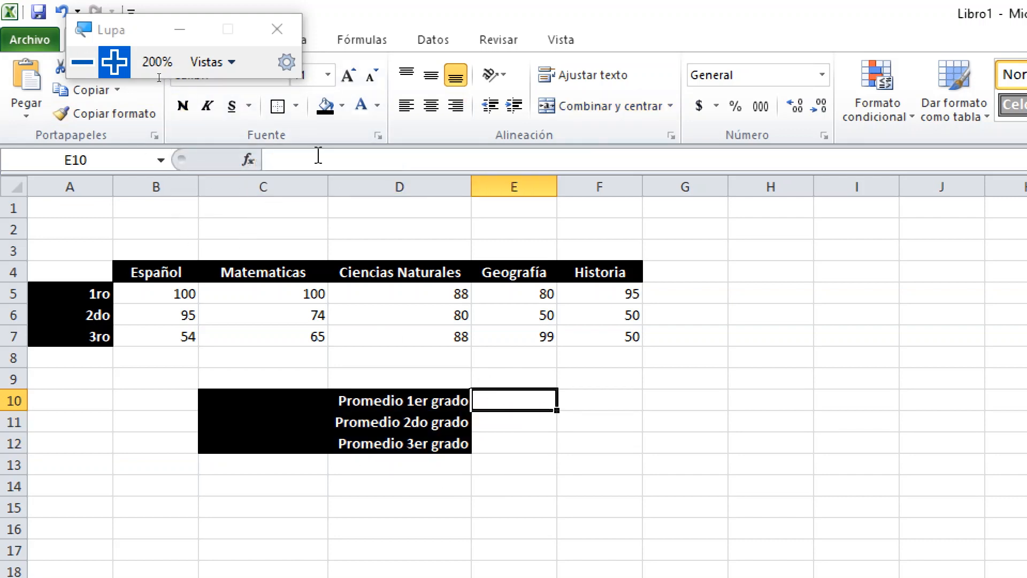
click(93, 67)
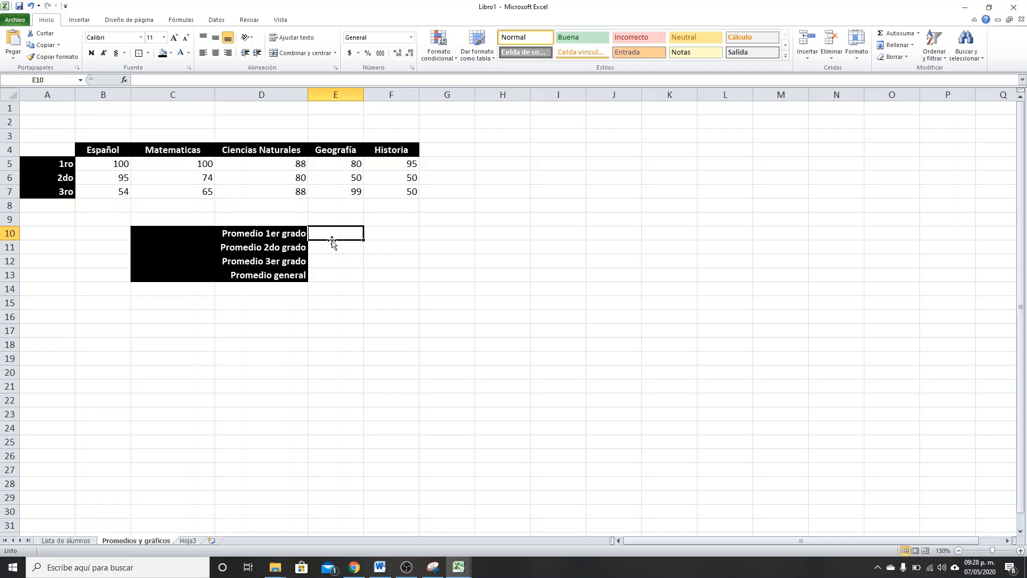
text(=)
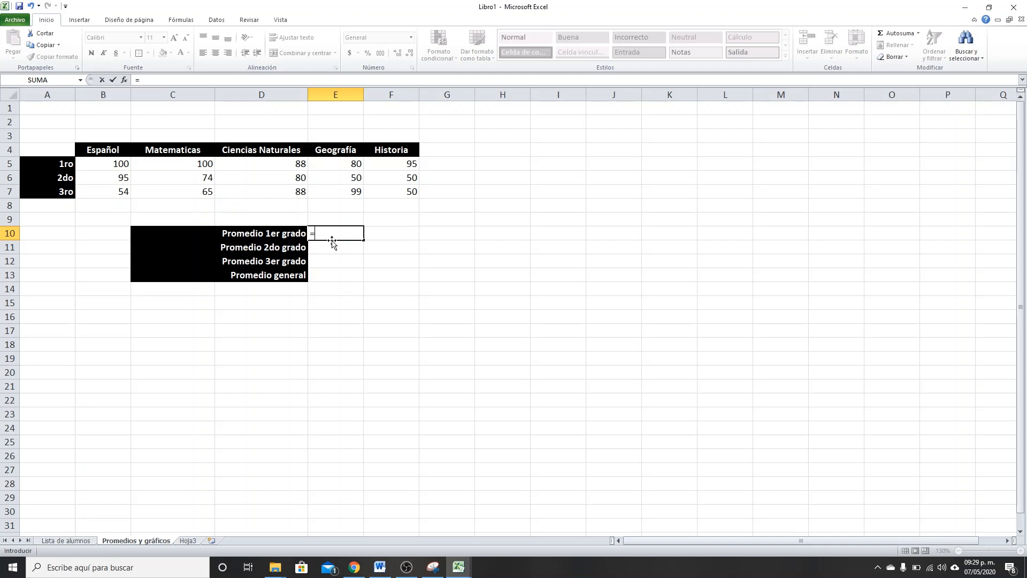
key(Escape)
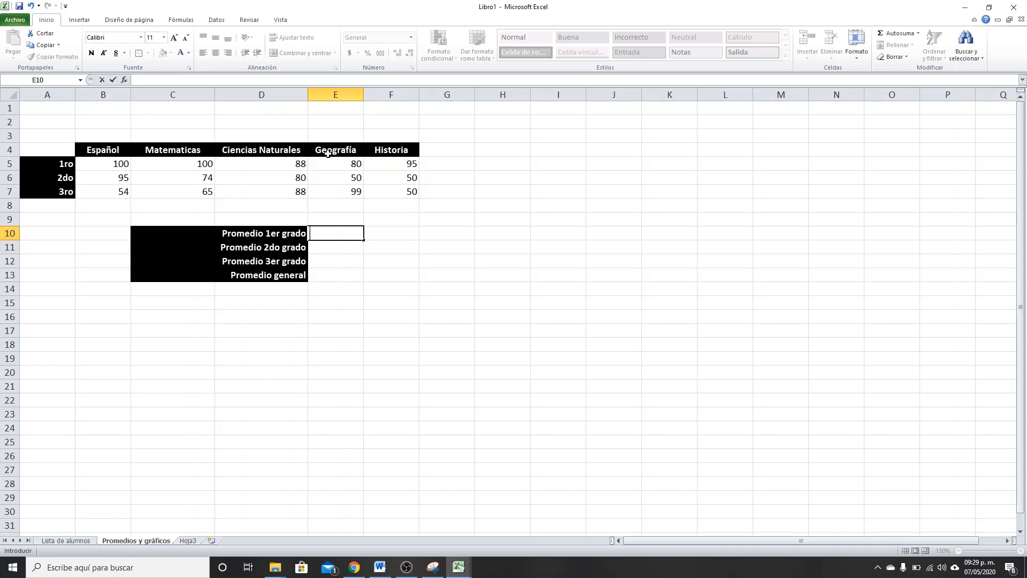
click(177, 21)
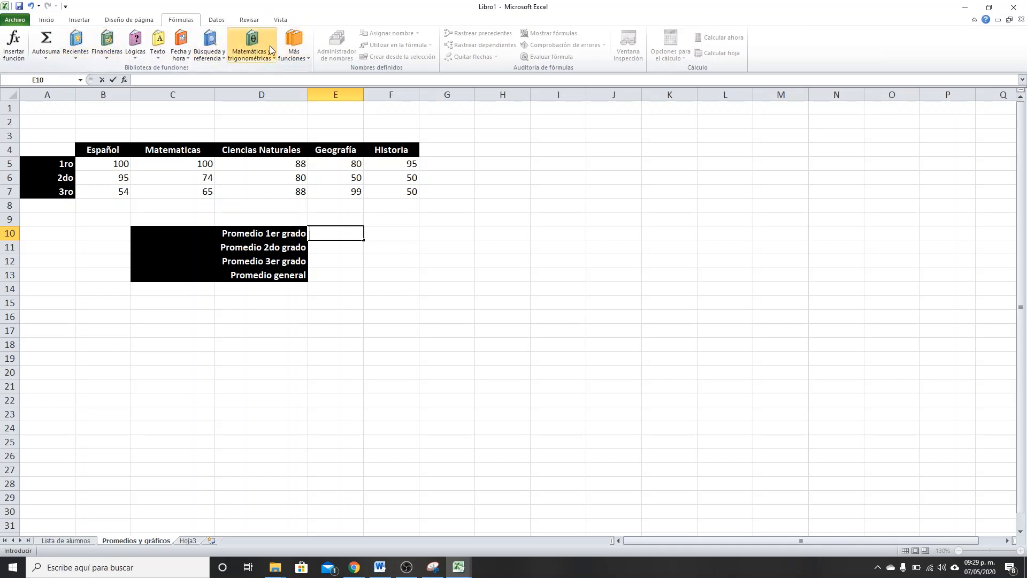
click(47, 20)
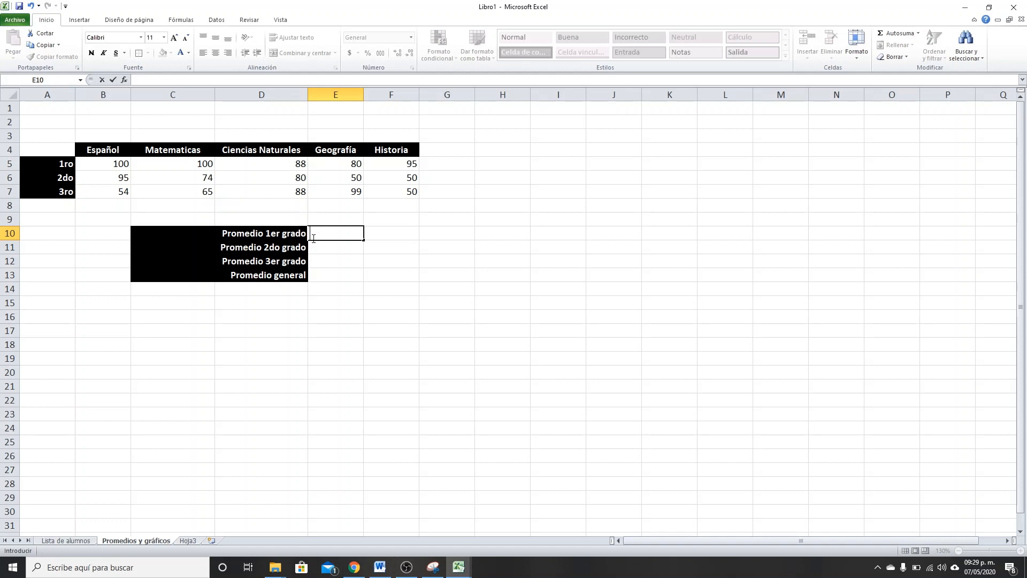
- Begin a SUMA formula in E10 with cell B5 as its first argument
text(=)
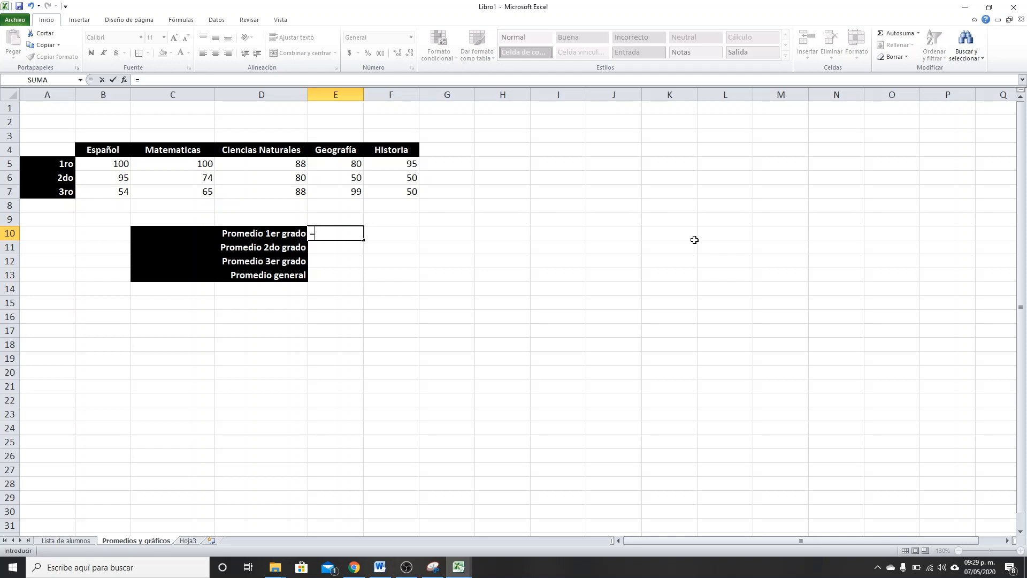
text(SUMA)
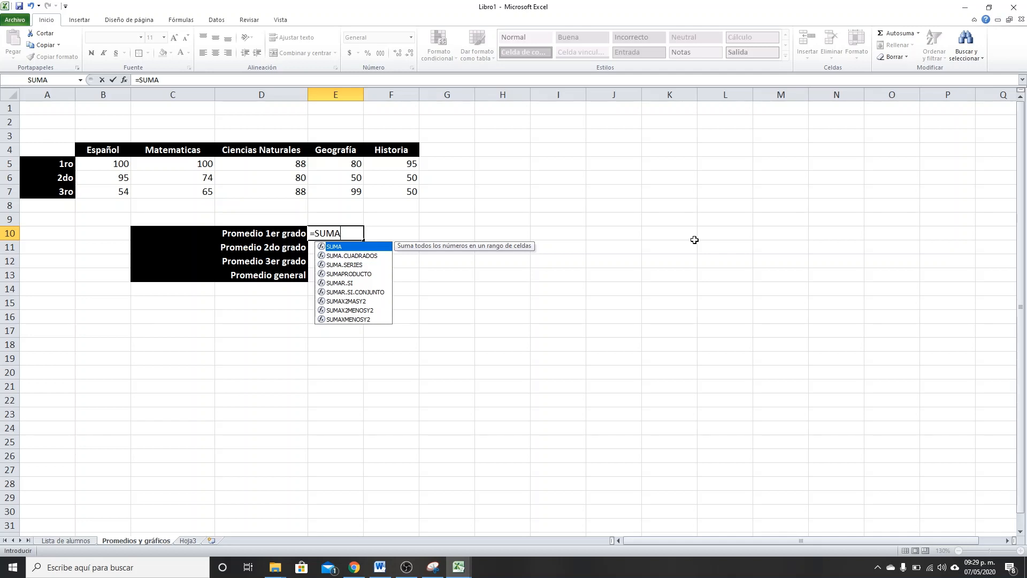
text(()
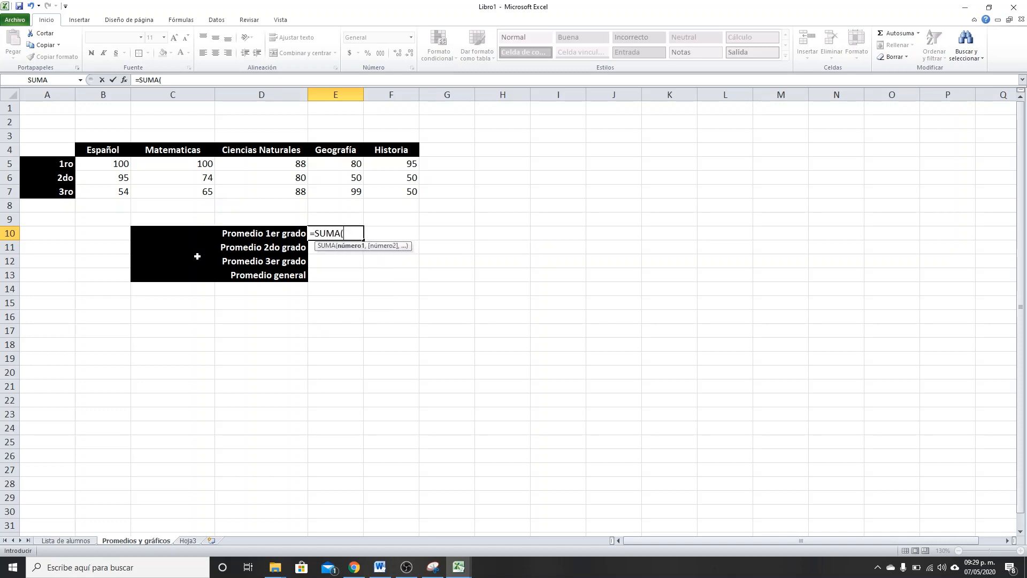
click(110, 164)
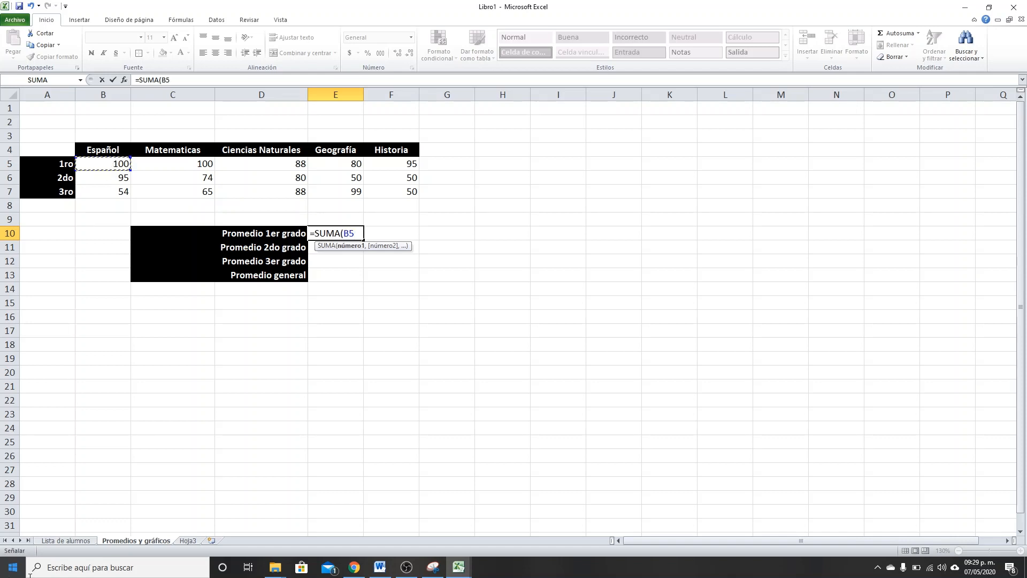
- Open the Windows Magnifier (Lupa) and enlarge the screen to 200%
click(92, 568)
text(ZOOM)
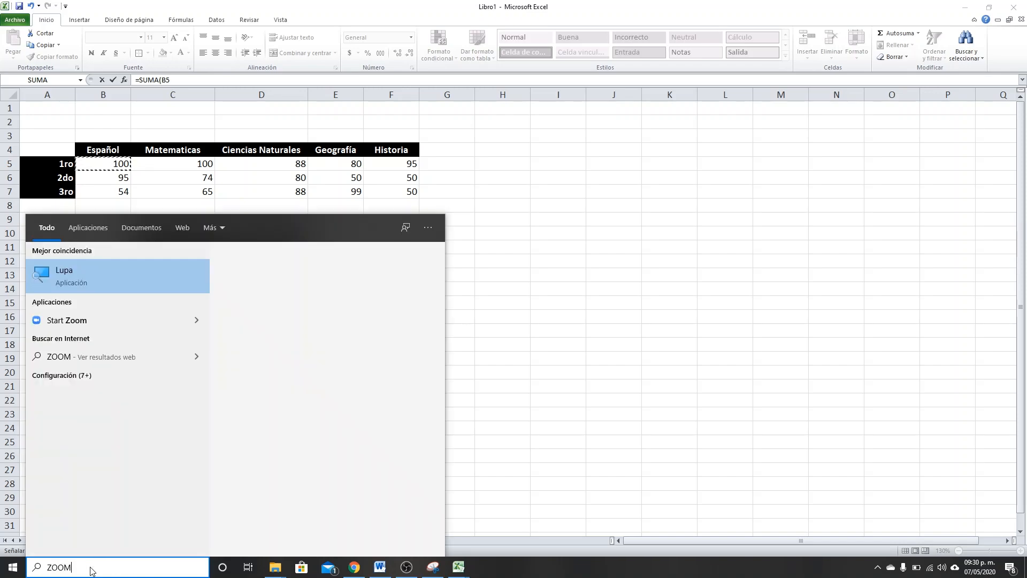
key(Return)
click(512, 120)
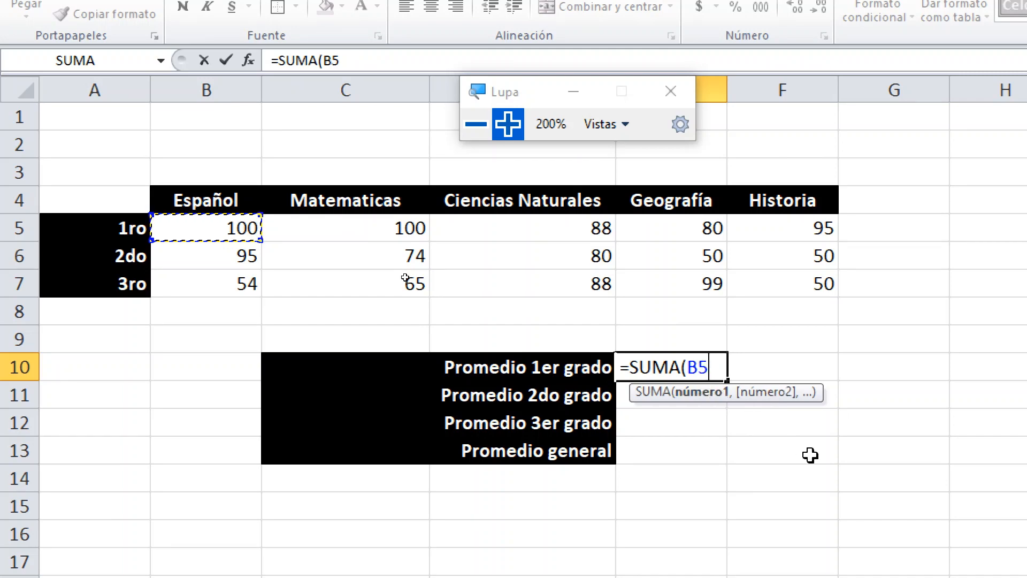
- Complete the formula in E10 as =SUMA(B5,C5,D5,E5,F5) to add up the first-grade marks
text(,)
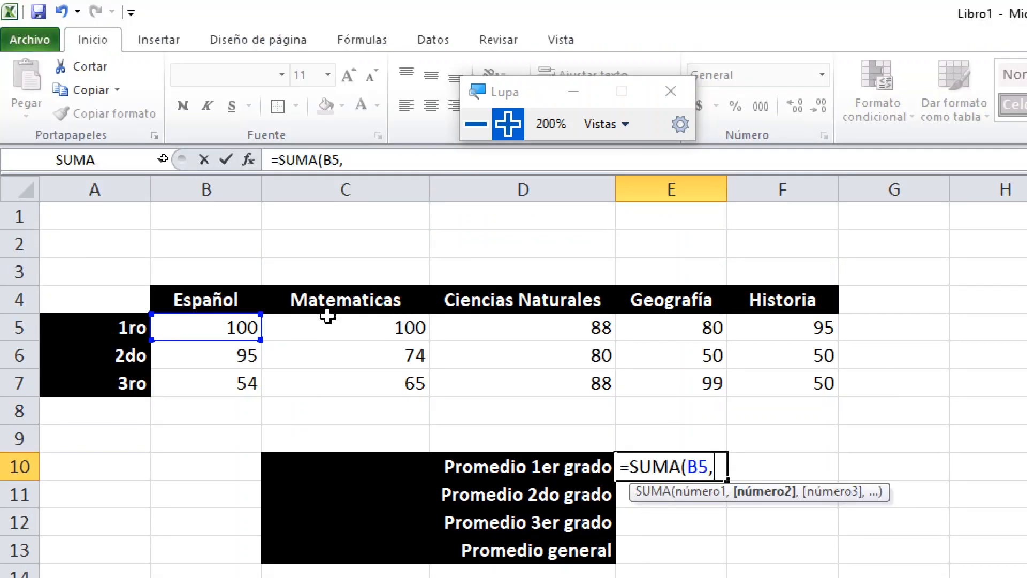
text(c)
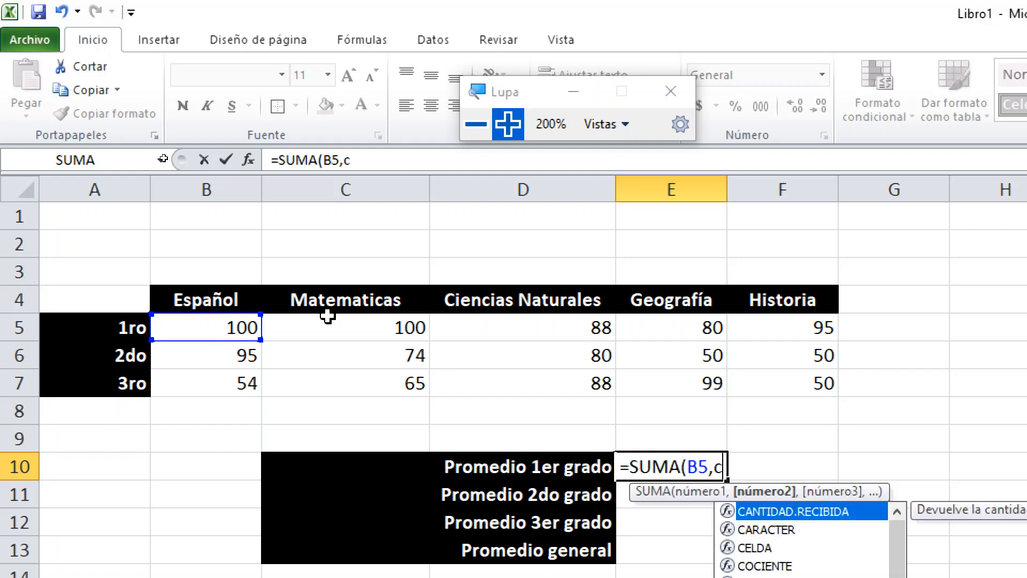
key(BackSpace)
text(C5,)
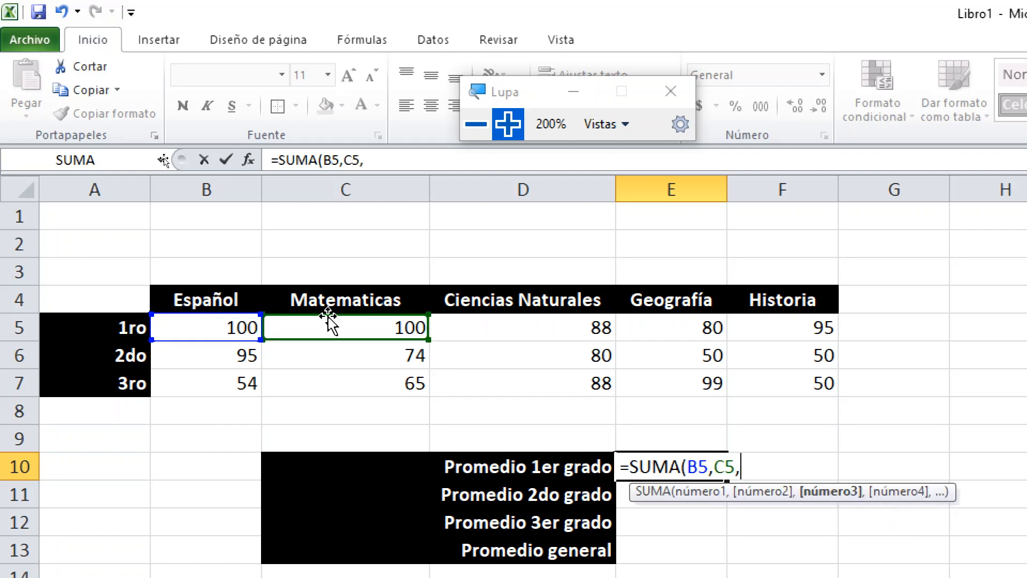
text(D5,)
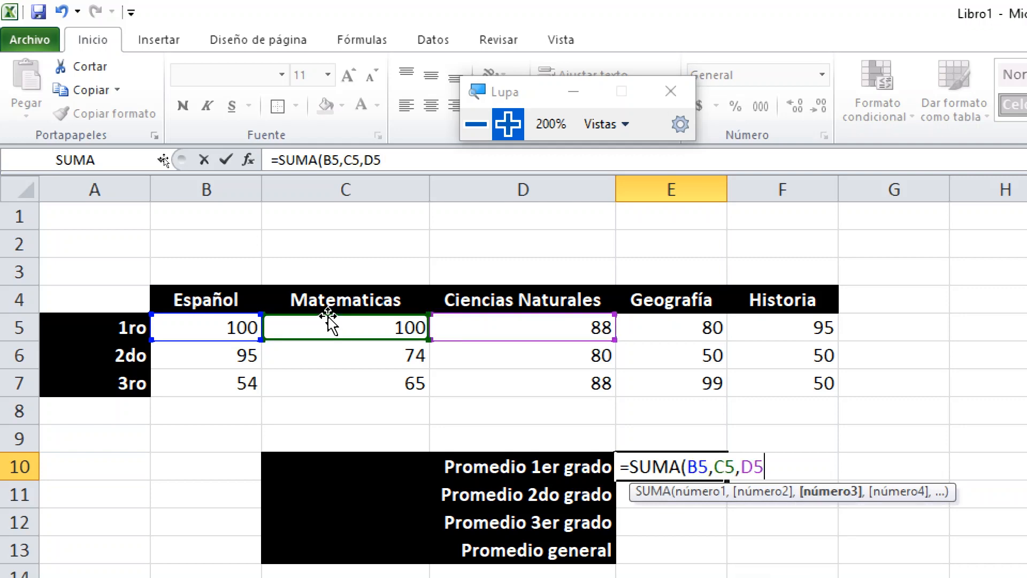
click(701, 324)
text(,)
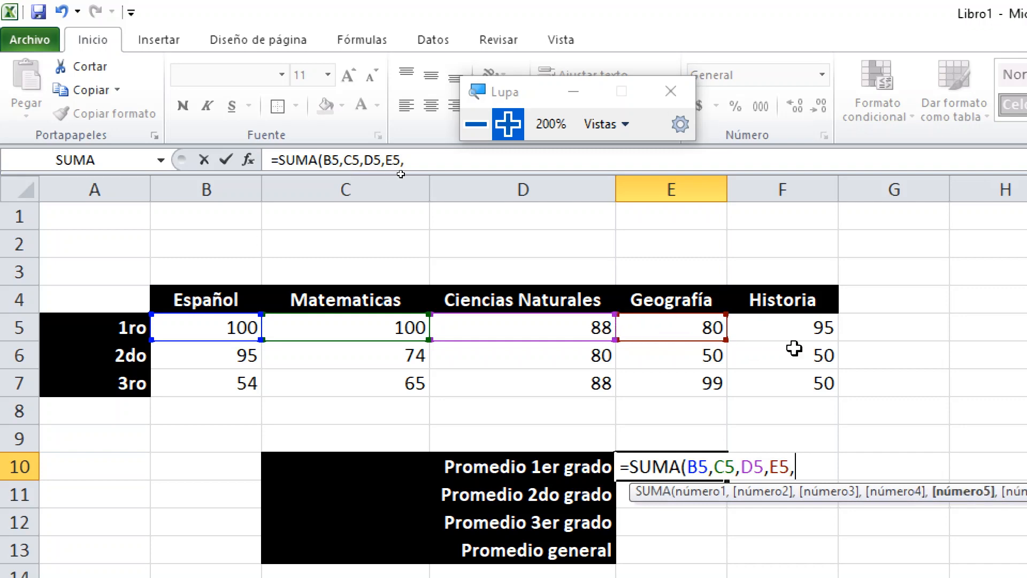
click(795, 328)
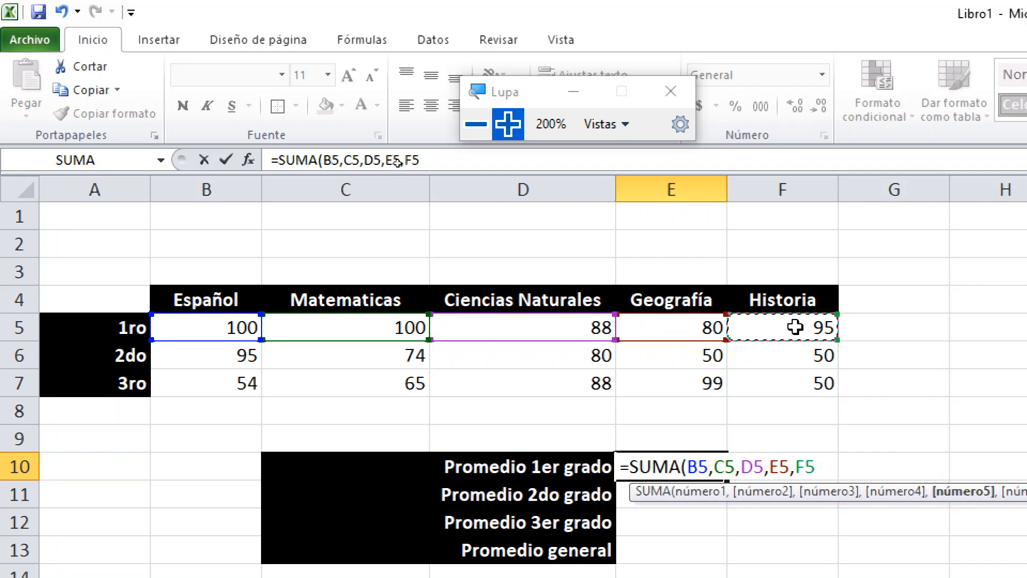
text())
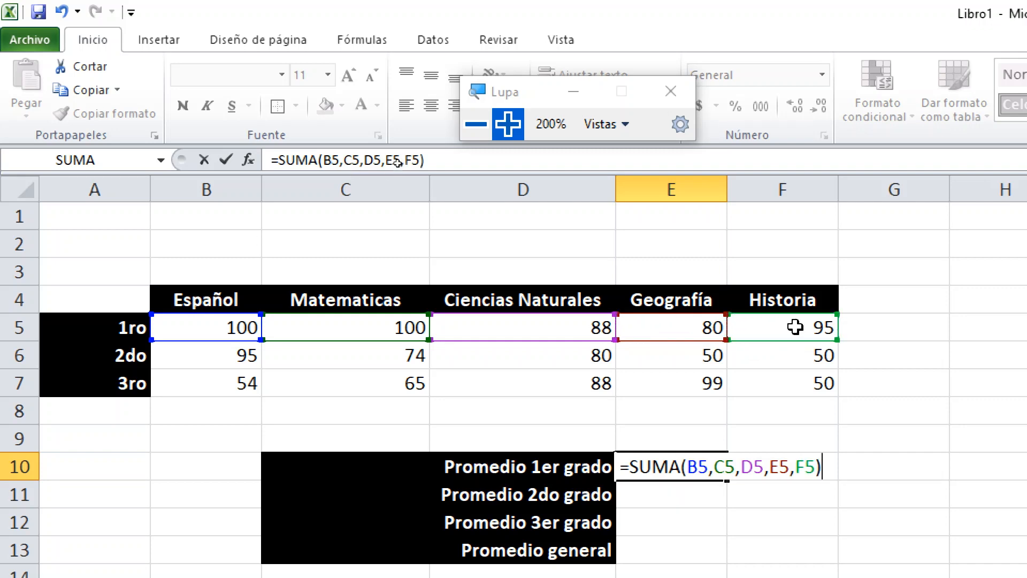
key(Return)
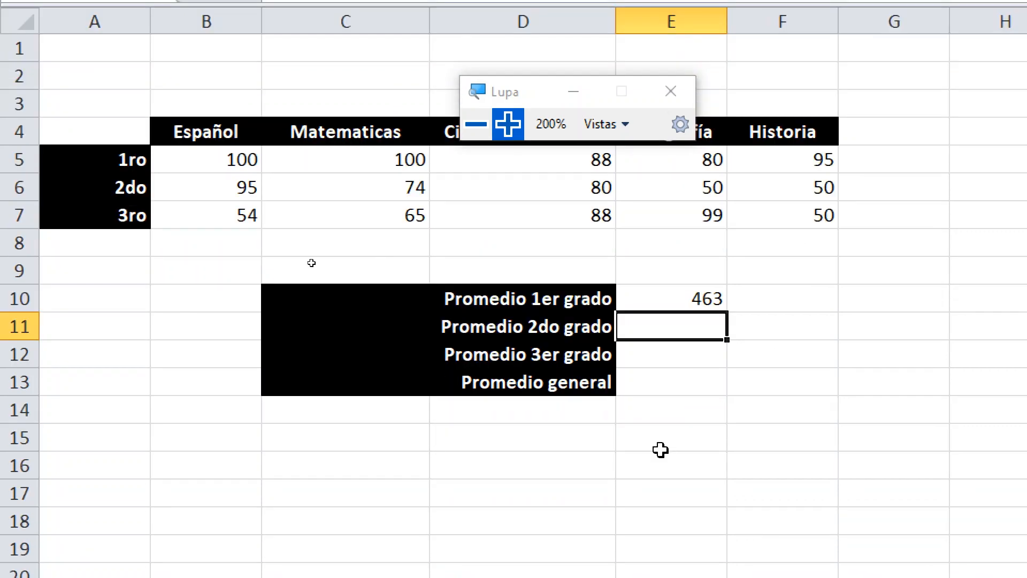
- Move the first-grade sum from E10 to cell C16 by cutting and pasting it
click(664, 299)
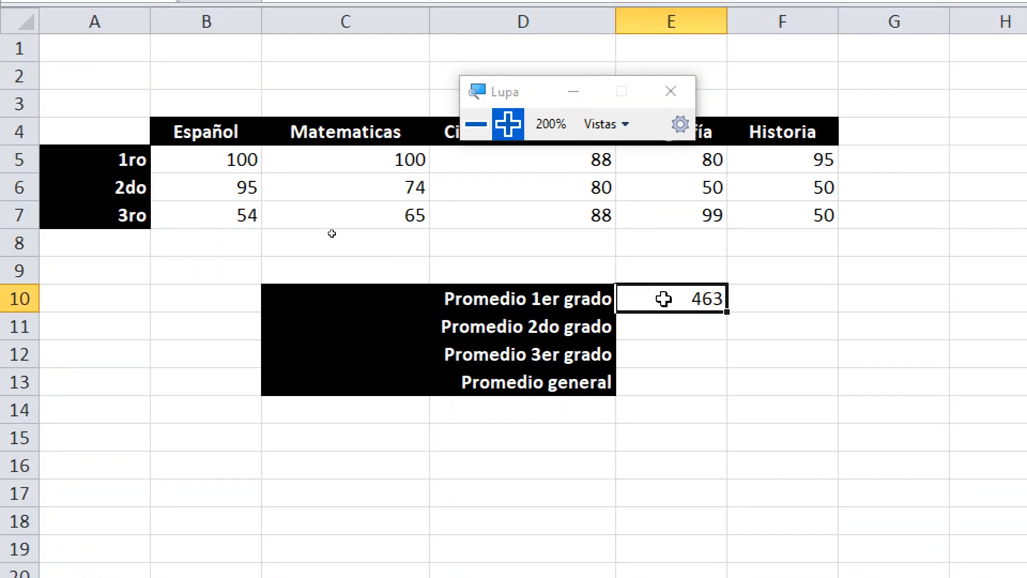
key(ctrl+c)
scroll(294, 240, down, 2)
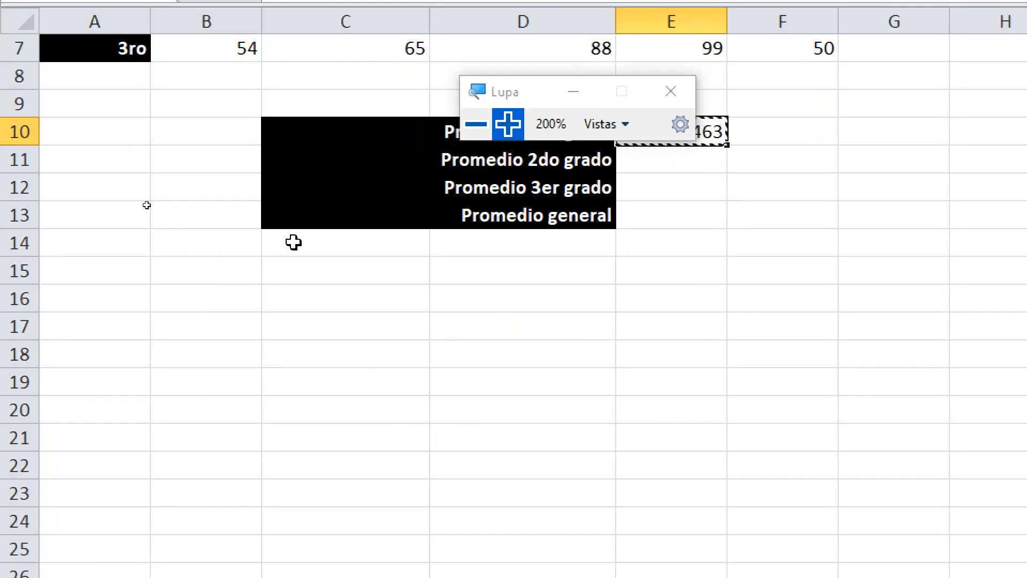
click(305, 303)
key(ctrl+v)
scroll(435, 281, up, 2)
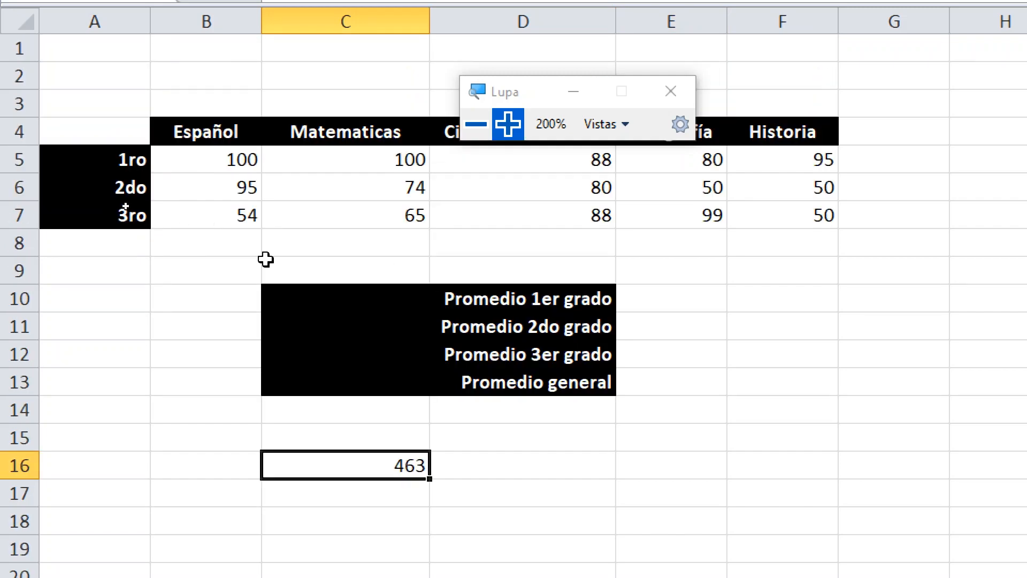
- Label the first-grade sum by entering "SUMA DE PRIMERO" in B16
drag(215, 164, 737, 164)
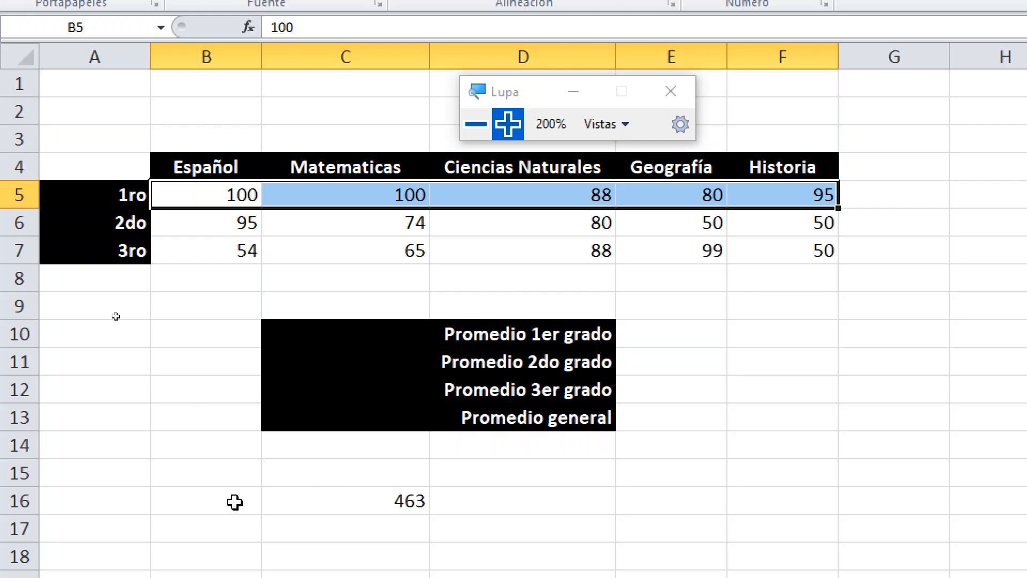
click(130, 476)
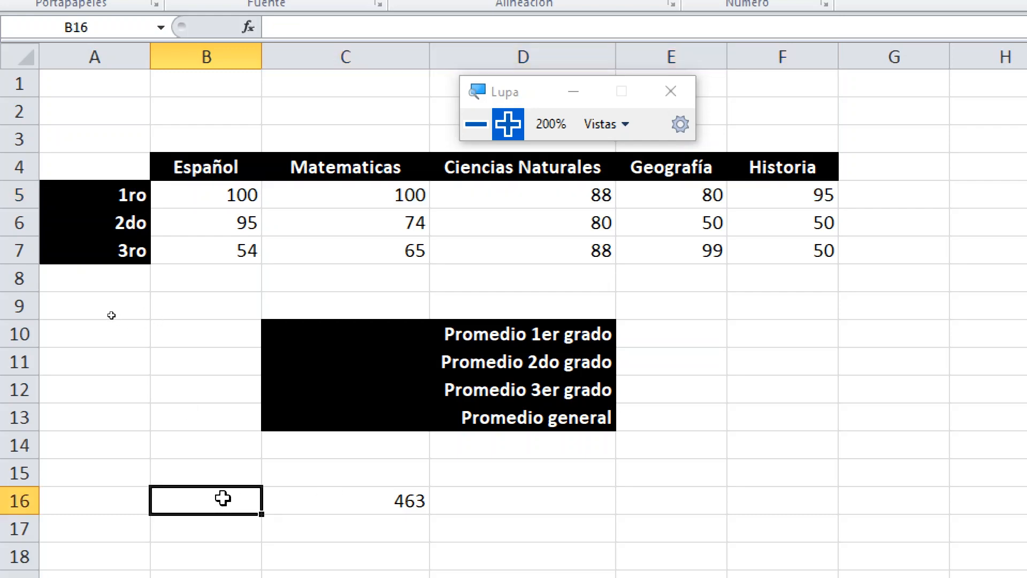
text(SUMA DE PRI)
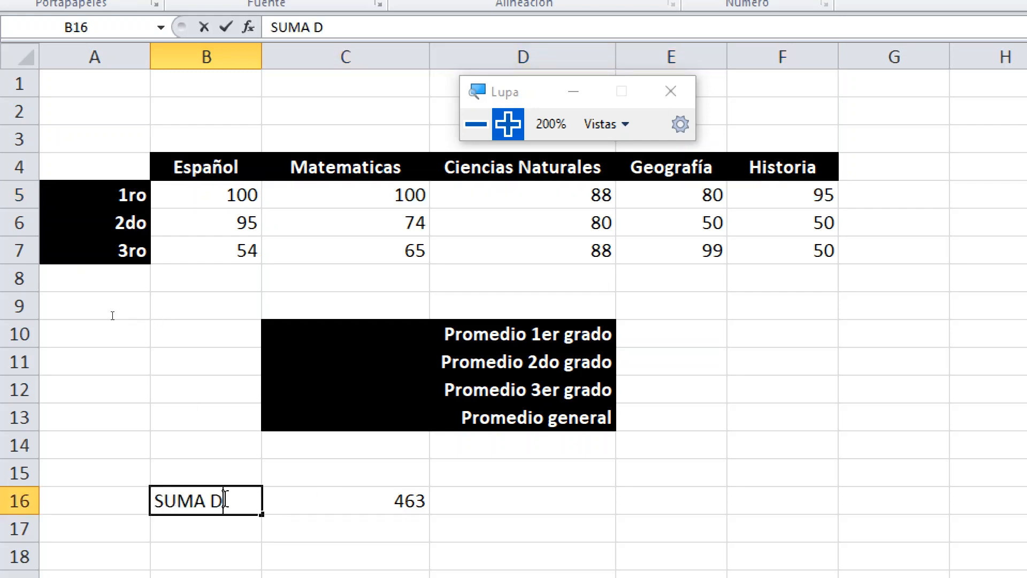
text(MERO)
key(Return)
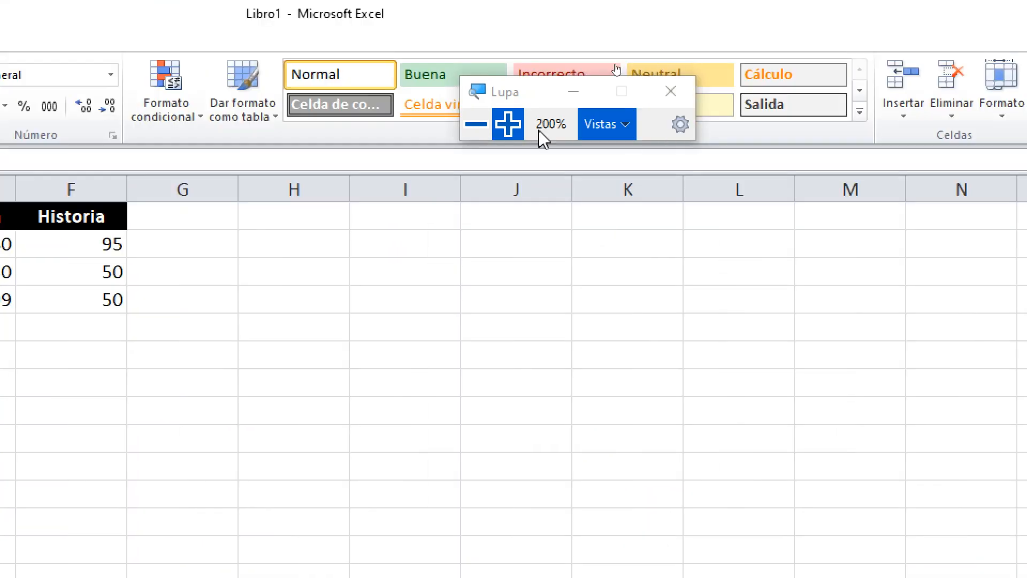
- Reduce the screen magnification to 100% and enter the label "SUMA SEGUNDO" in B17
click(476, 124)
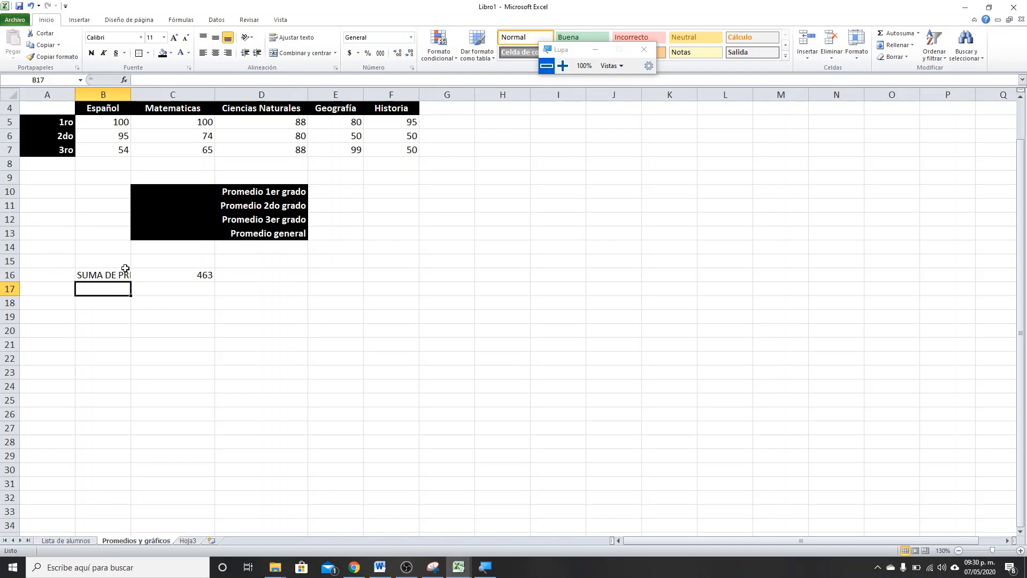
text(SUMA)
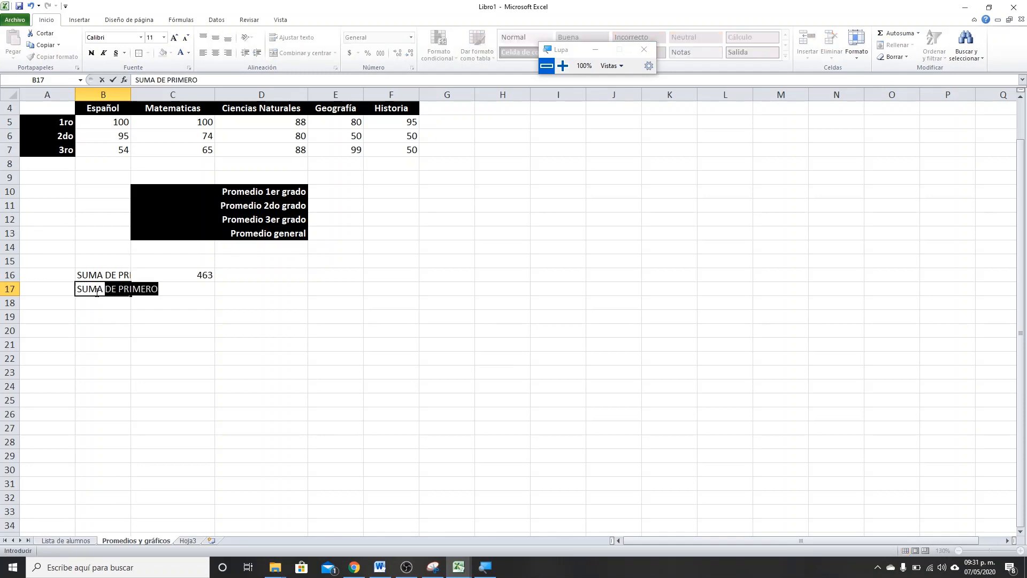
text( SEGUNDO)
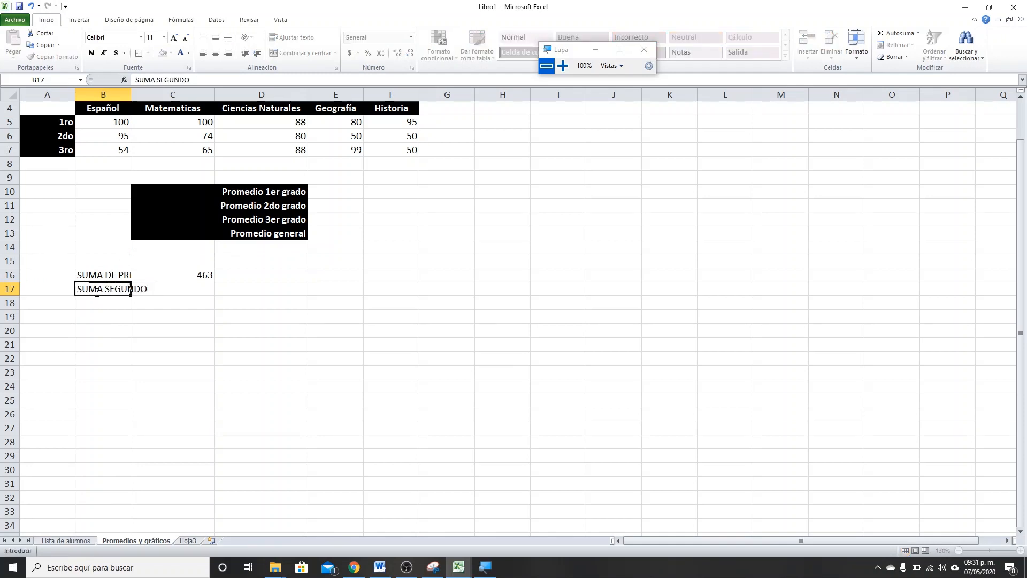
- Enter a SUMA formula in C17 that adds the second-grade scores in B6:F6
key(Tab)
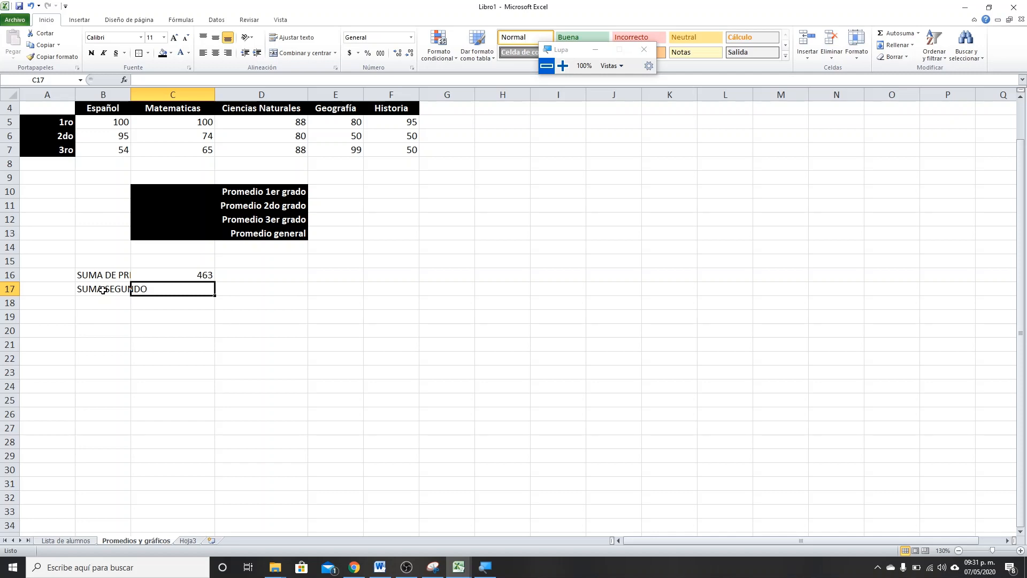
text(=SU)
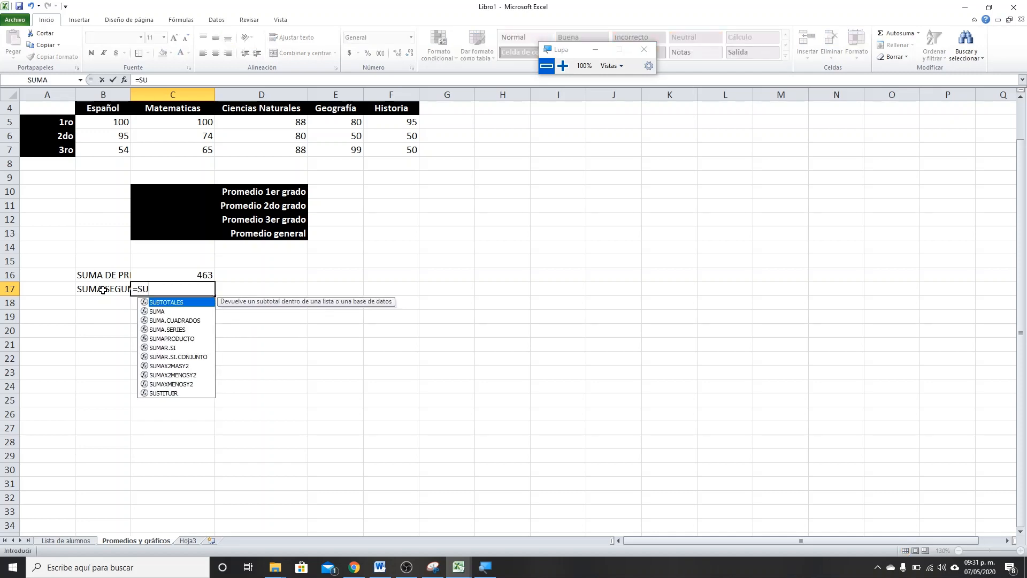
text(MA()
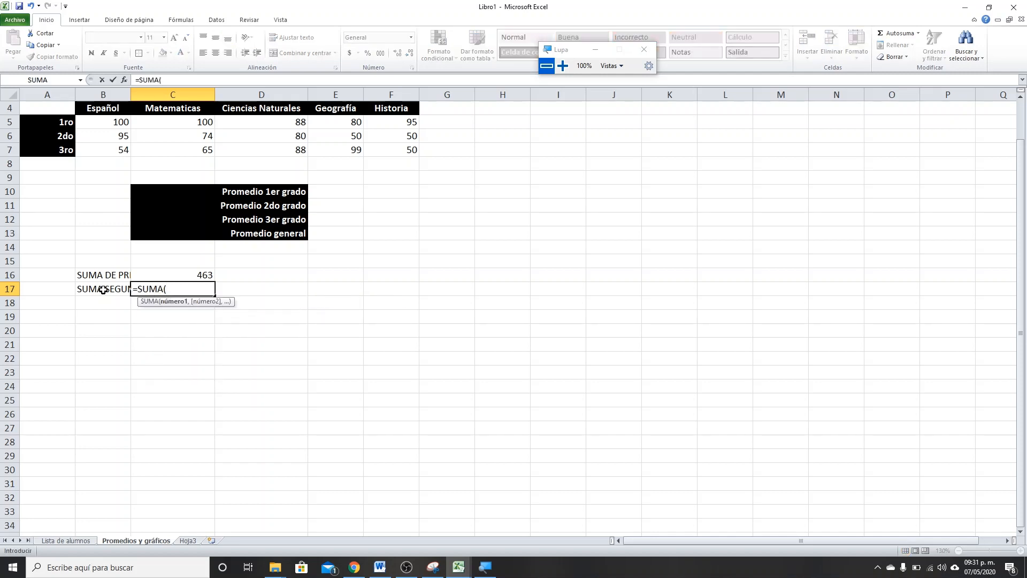
drag(80, 135, 390, 133)
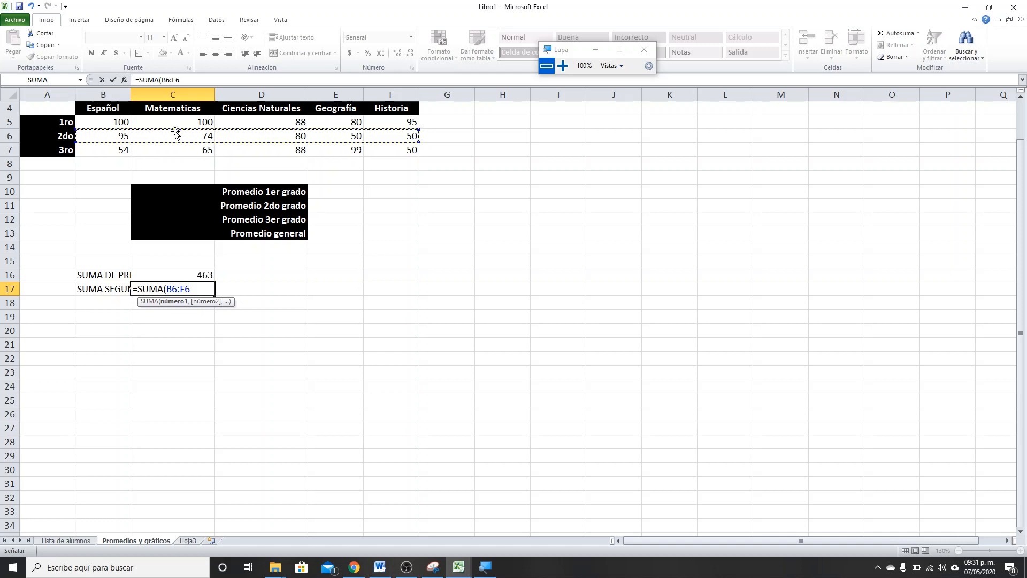
click(89, 135)
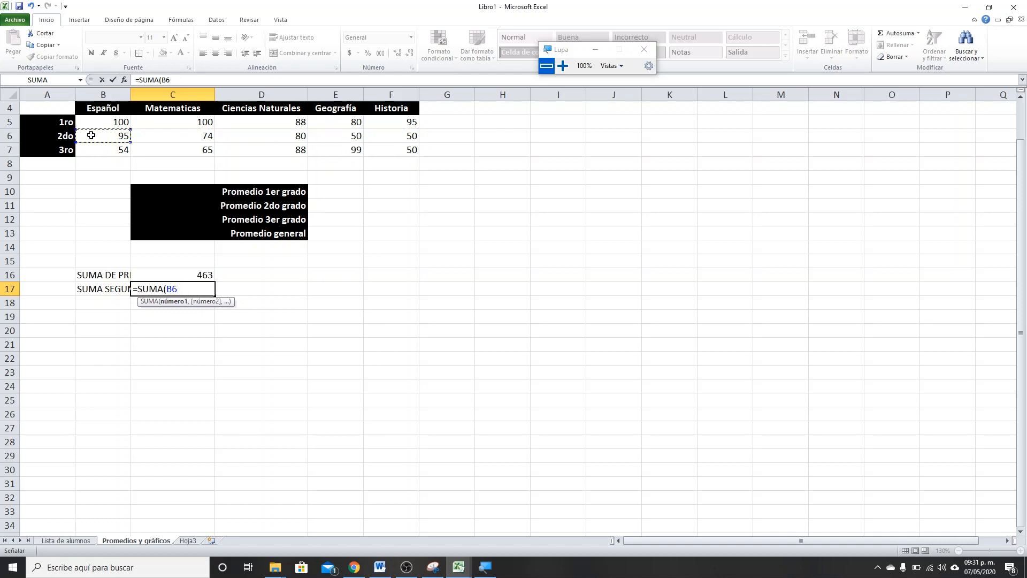
drag(94, 135, 381, 140)
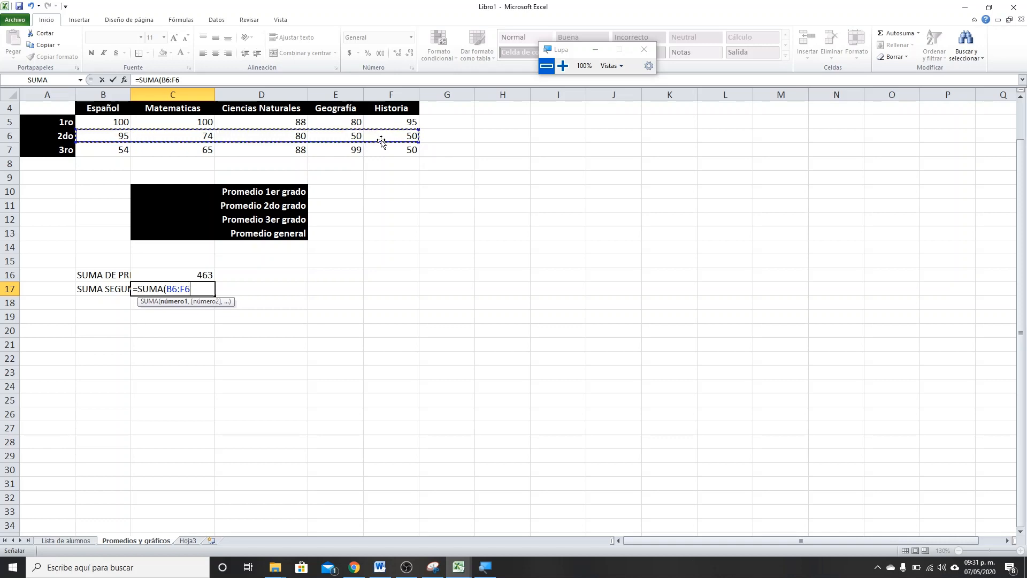
key(Return)
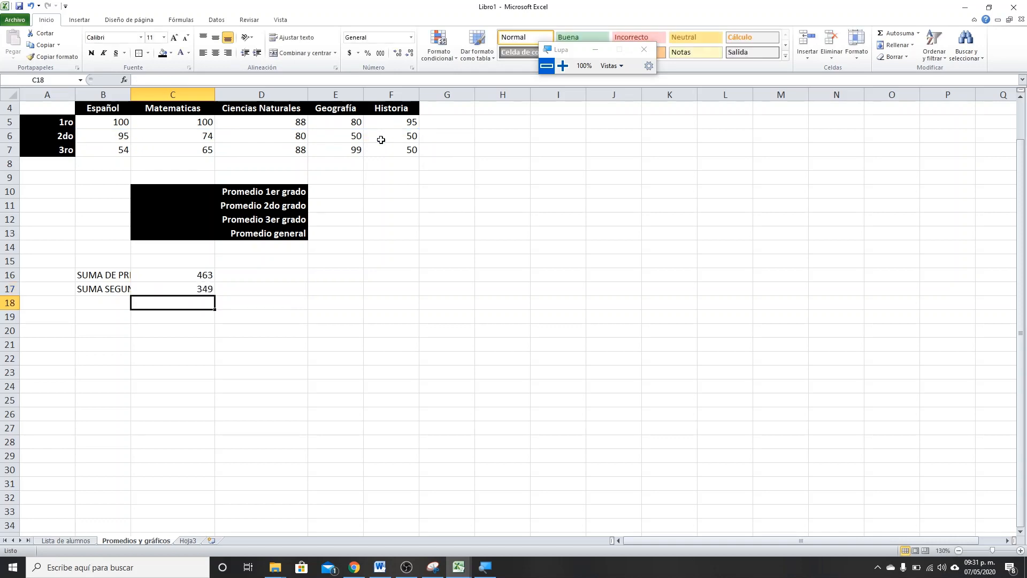
- Merge and center cells A18:B18 and label them "SUMA TODO"
click(65, 303)
drag(65, 303, 101, 303)
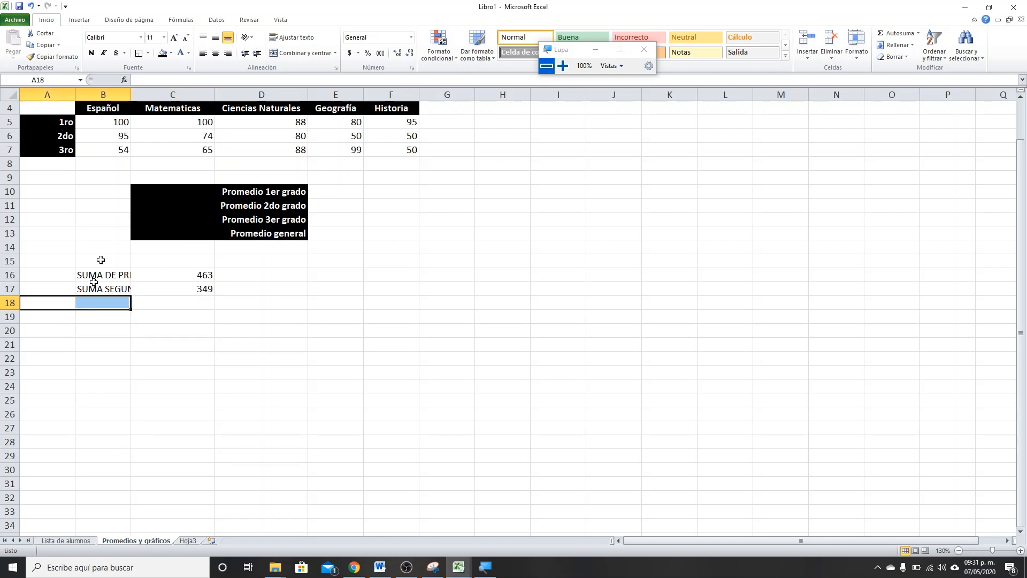
click(288, 53)
text(SUMA )
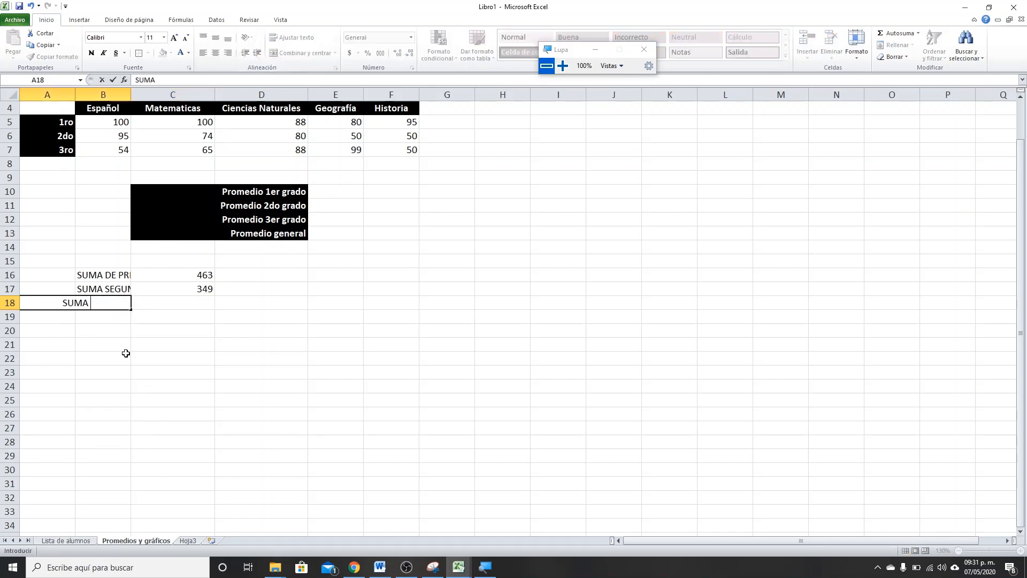
text(TODO)
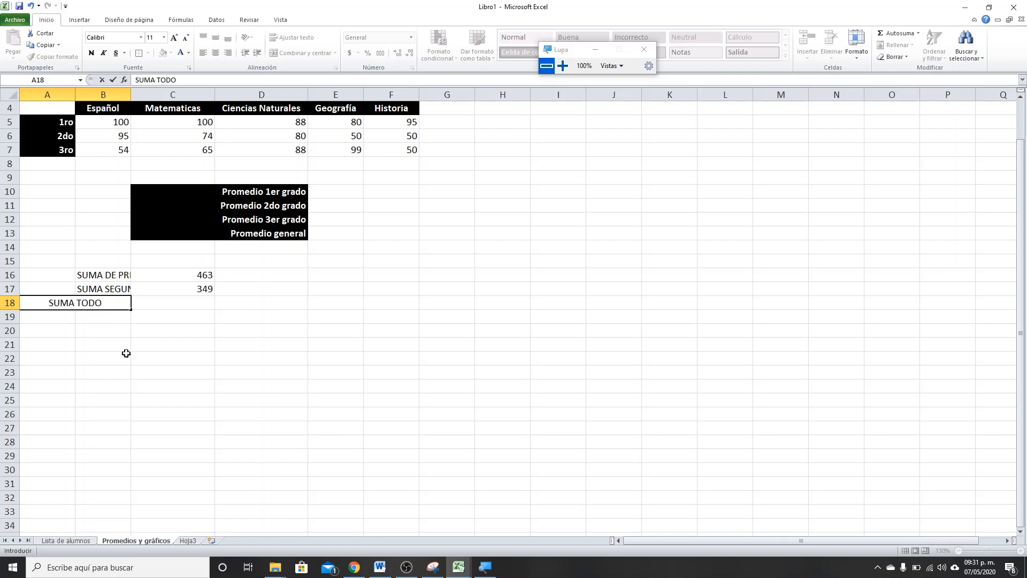
- Enter =SUMA(B5:F7) in C18 to add the scores of all three grades
click(140, 303)
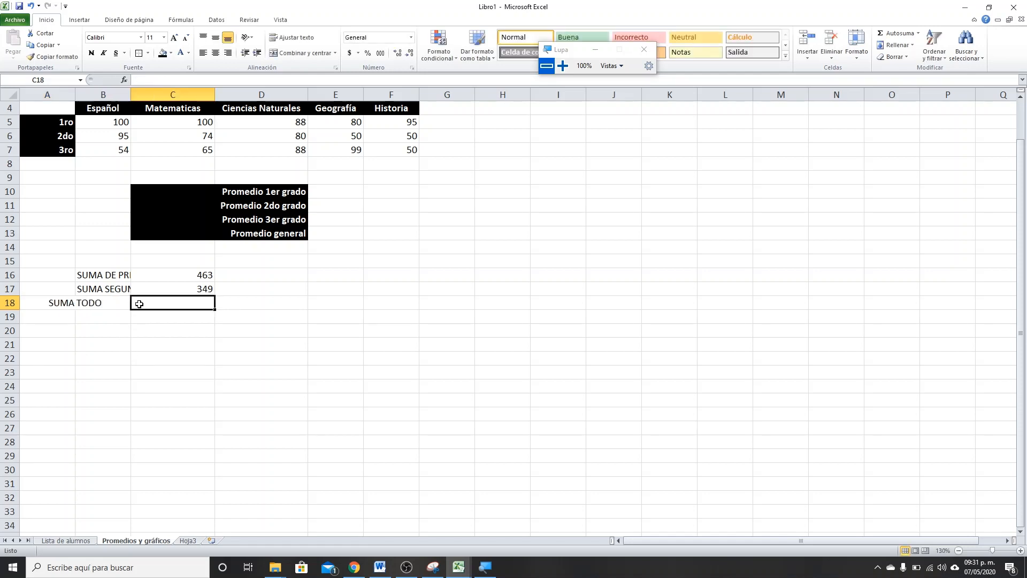
text(=SUMA()
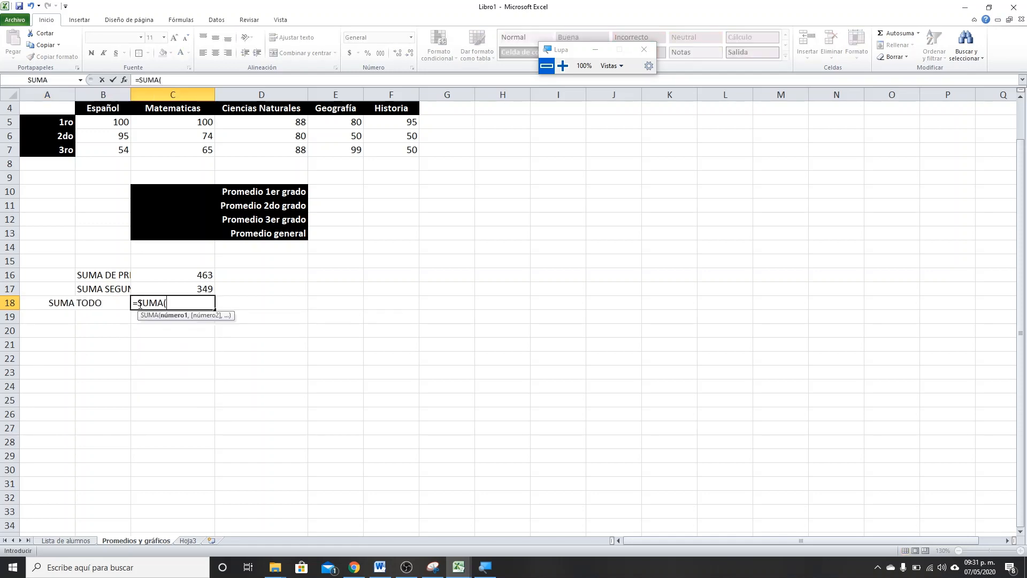
drag(93, 122, 386, 147)
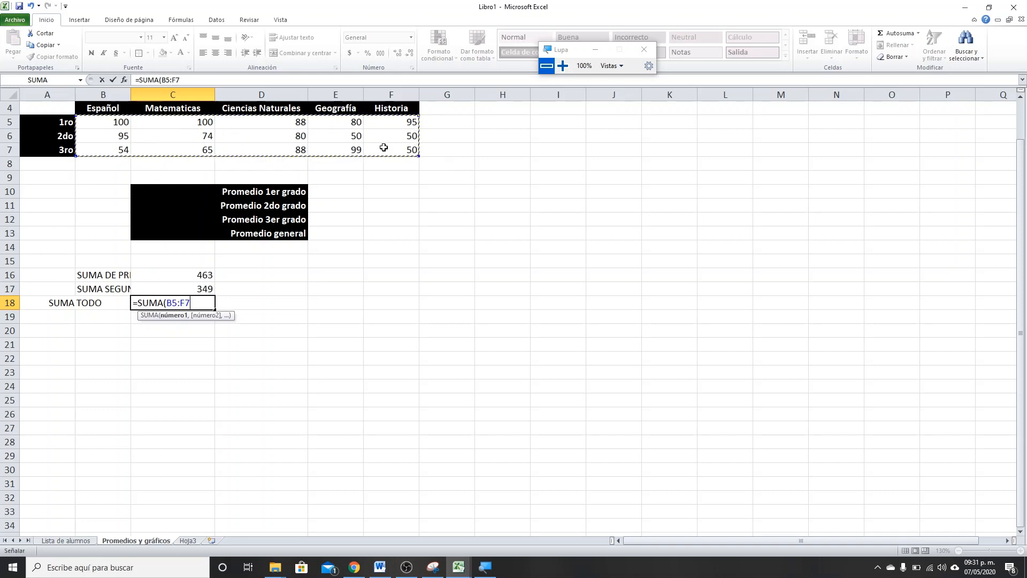
text())
key(Return)
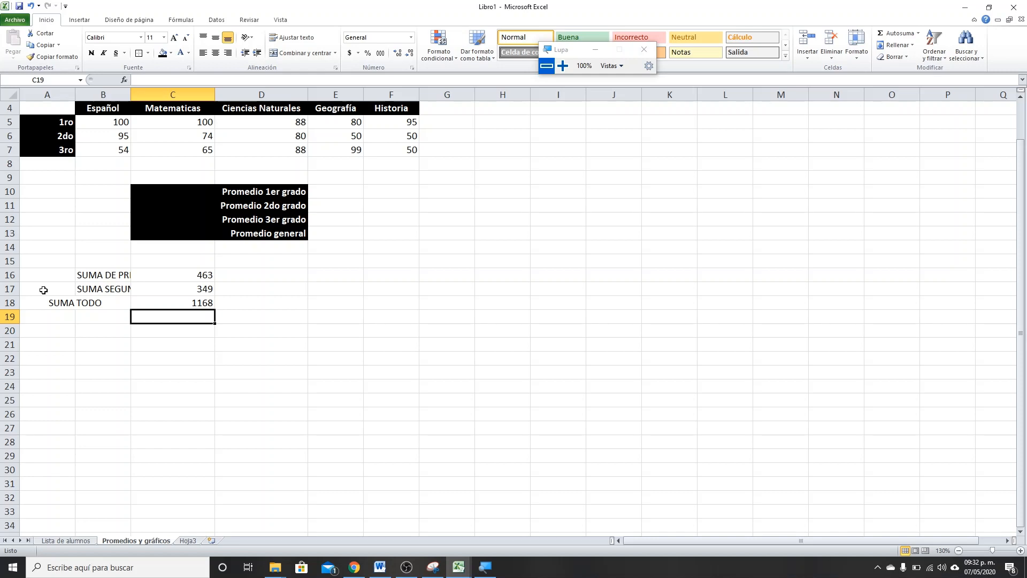
- Add the three Matematicas scores in D16 with the formula =C5+C6+C7
click(232, 275)
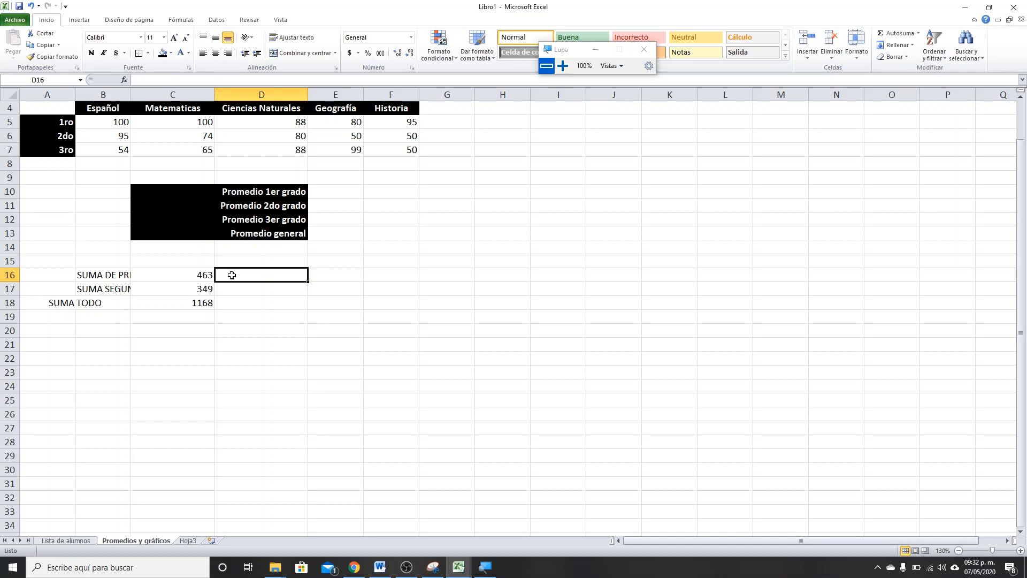
text(=)
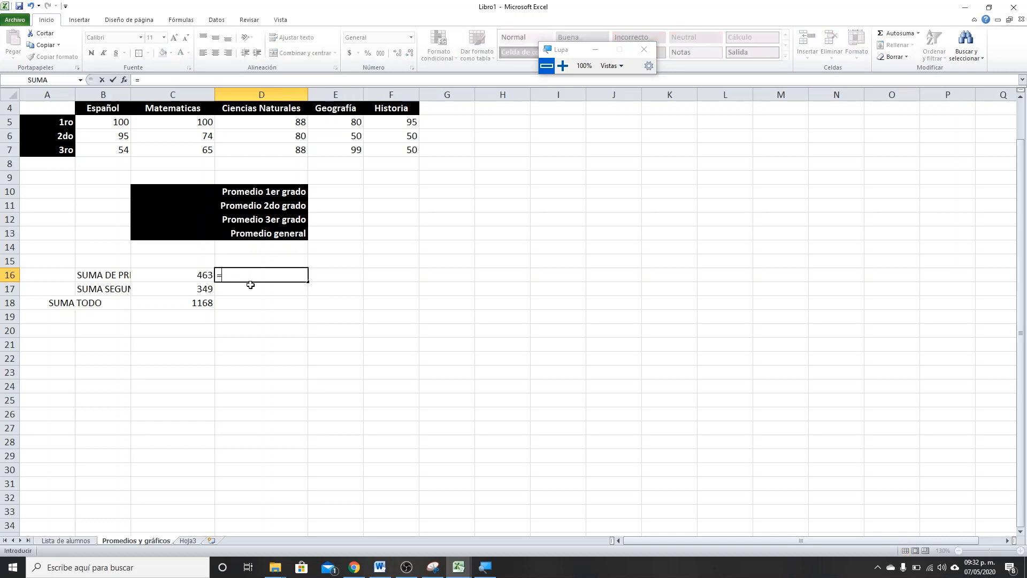
click(170, 122)
text(+)
click(182, 142)
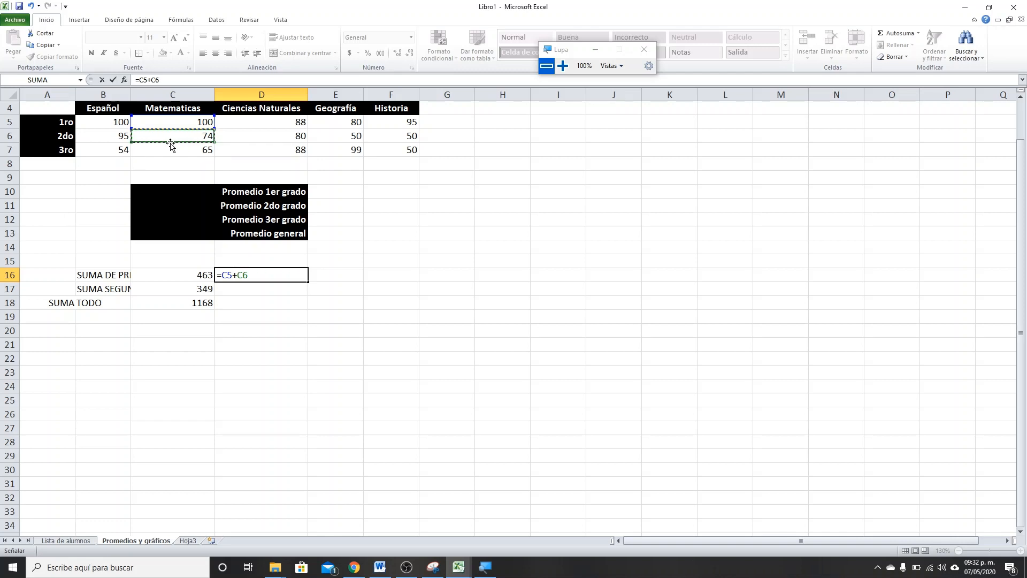
text(+)
click(182, 161)
click(182, 149)
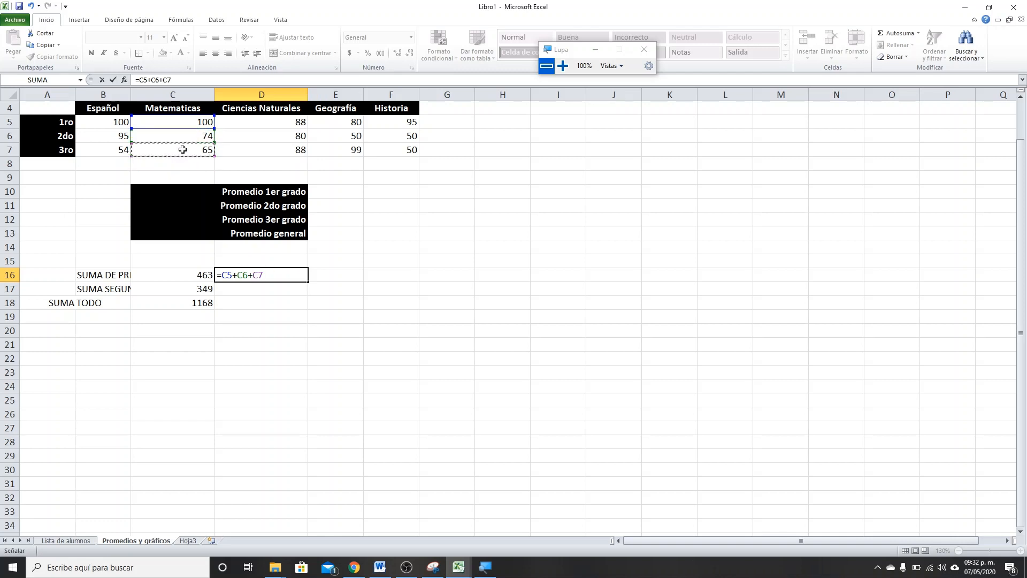
key(Return)
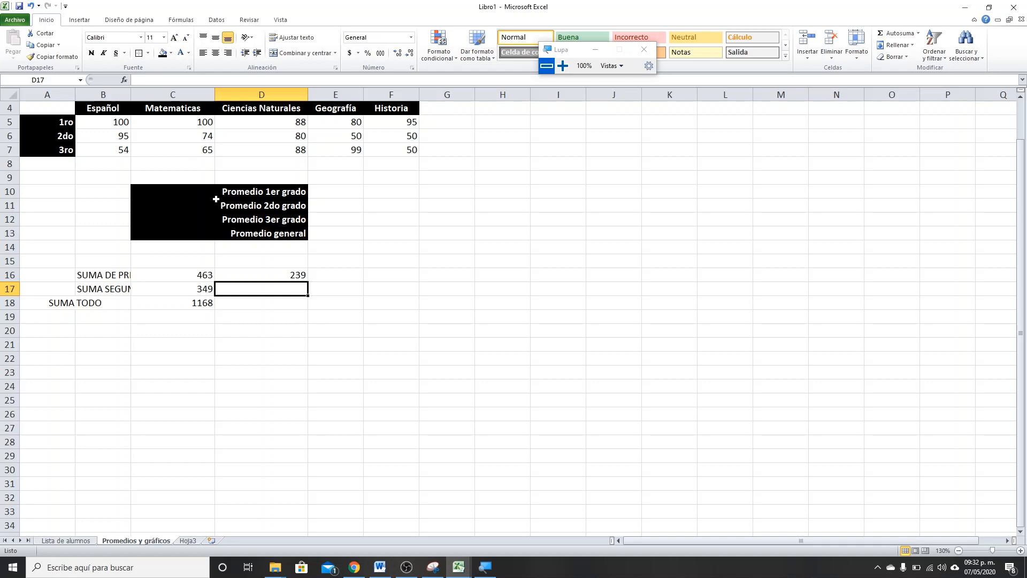
- Review the addition formula in D16 and examine the operator precedence table under magnification
click(151, 80)
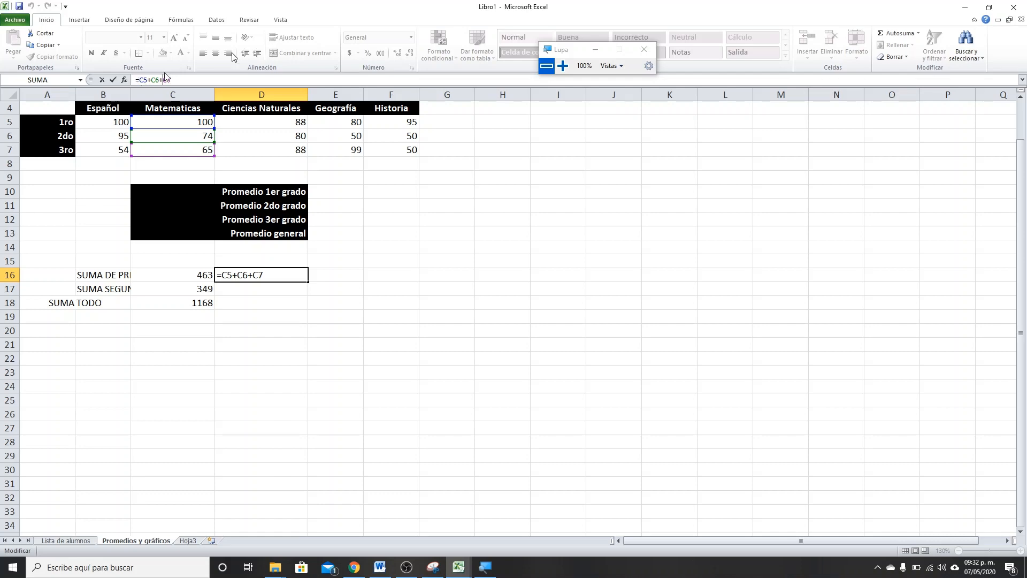
click(562, 65)
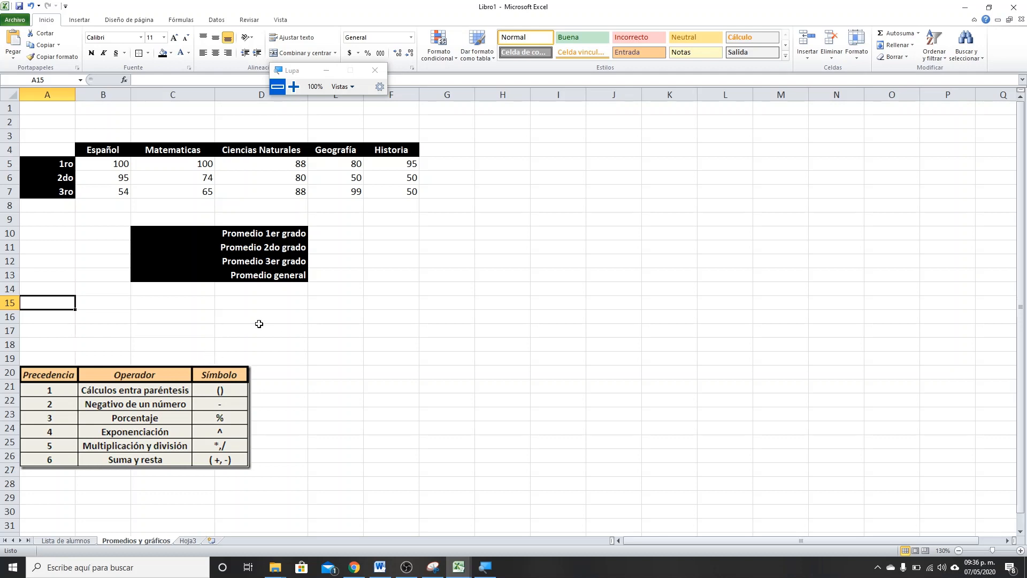
click(293, 87)
click(296, 85)
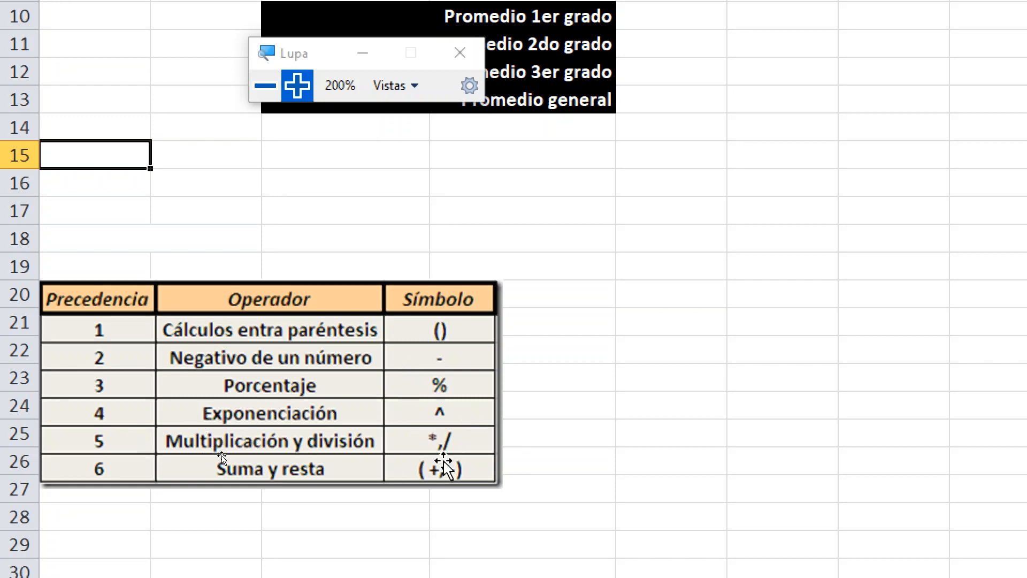
key(super+minus)
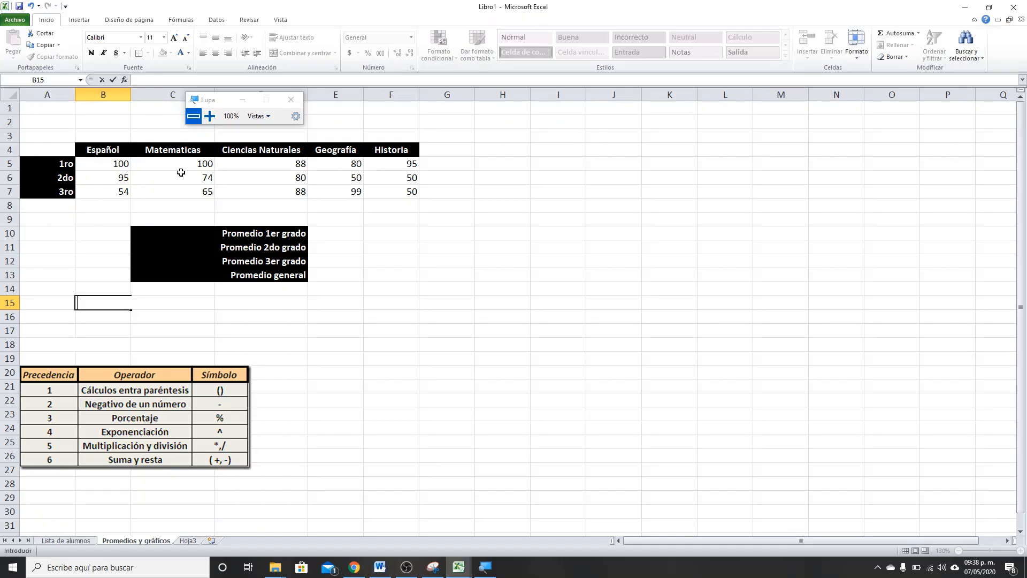
- Highlight the first-grade scores in B5:F5, followed by the second-grade scores in B6:F6
click(88, 163)
drag(88, 163, 375, 161)
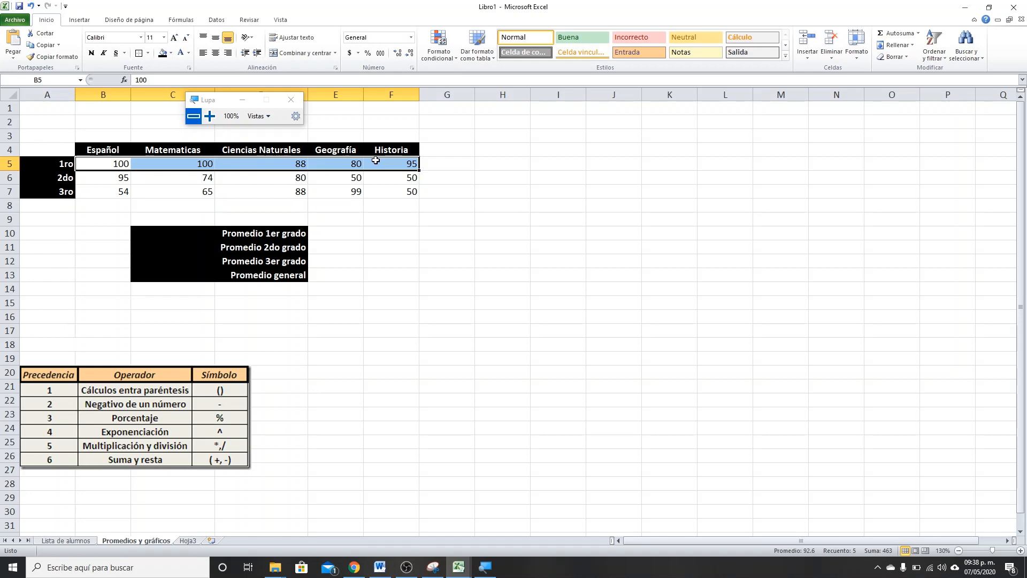
drag(107, 179, 378, 177)
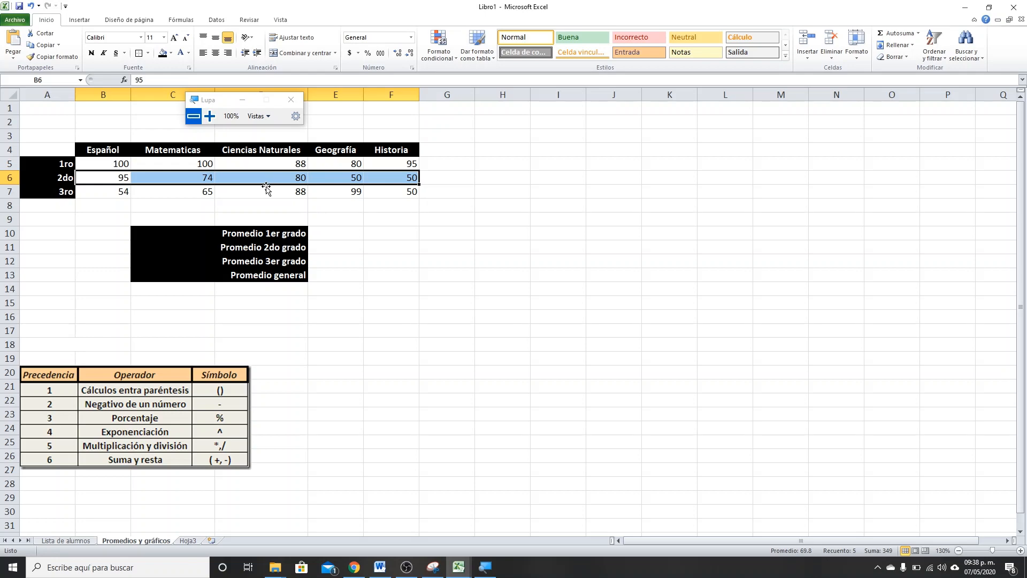
- Multiply the first-grade total by the second-grade total in A16 with =SUMA(B5:F5)*SUMA(B6:F6)
click(34, 319)
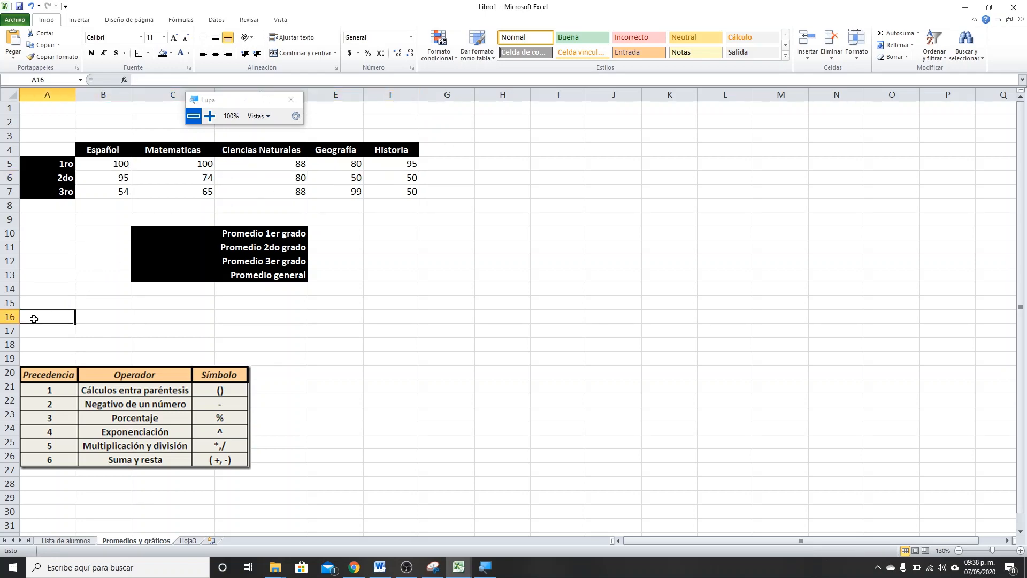
text(=)
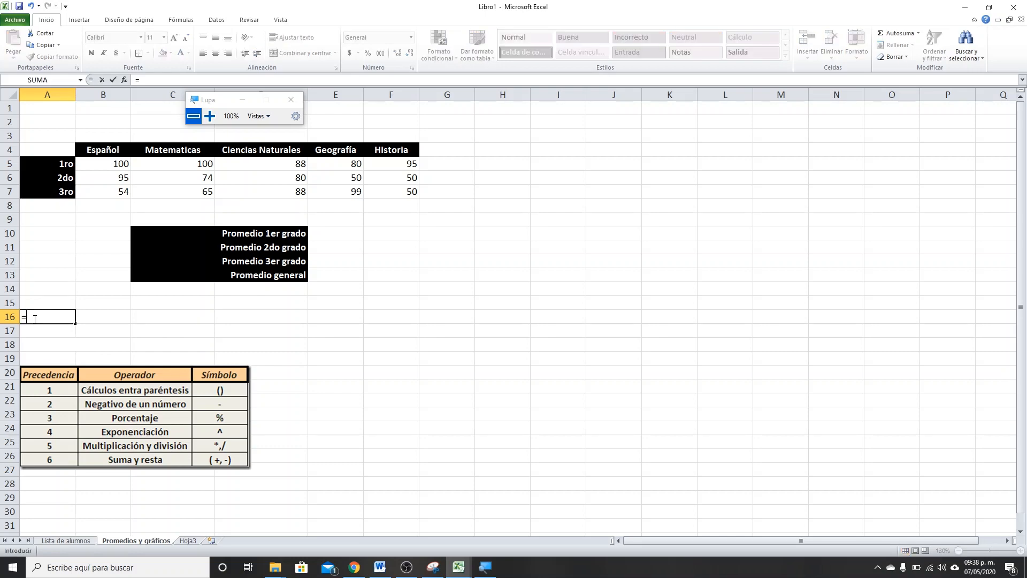
text(SUMA)
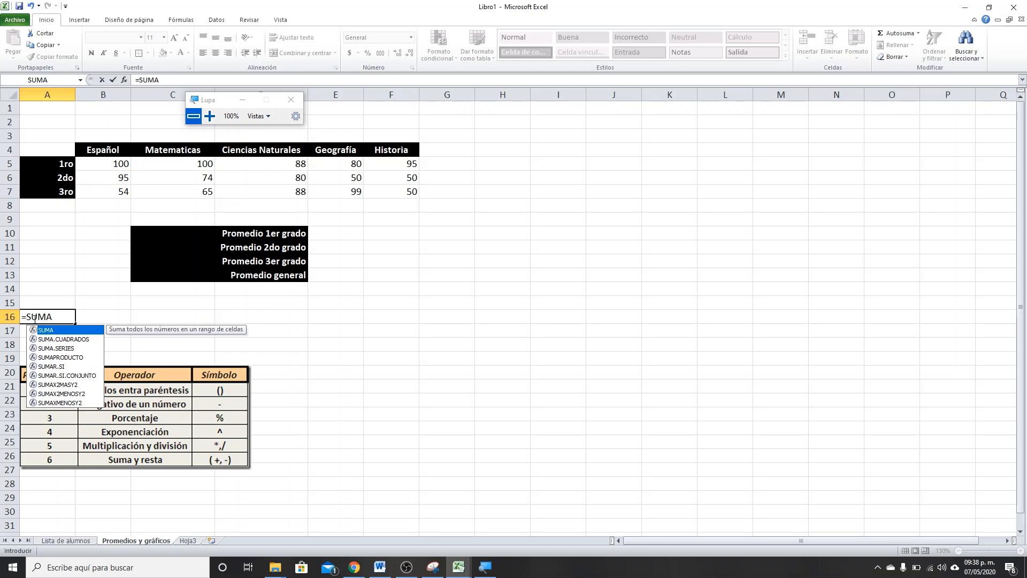
text(()
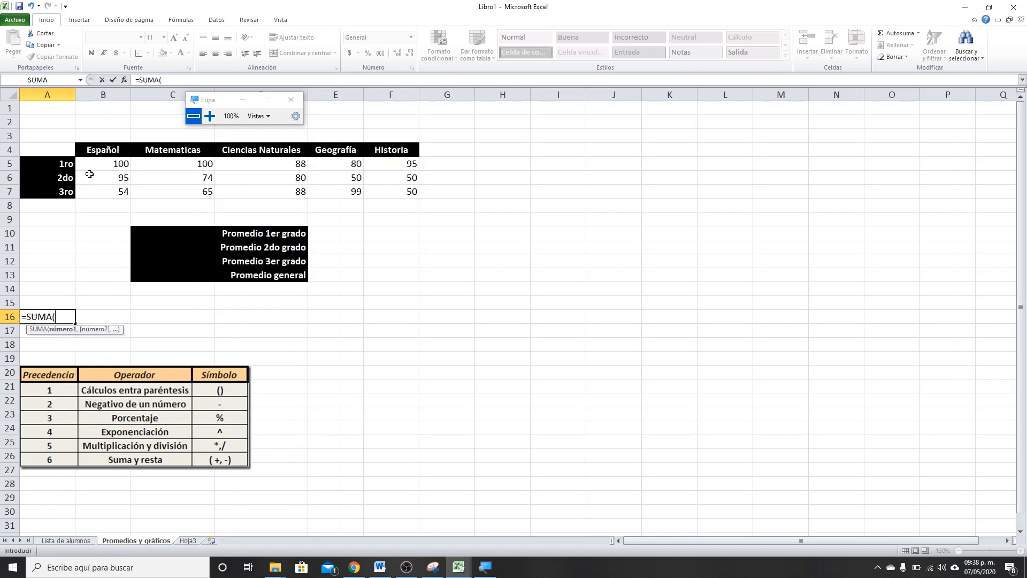
drag(96, 164, 376, 170)
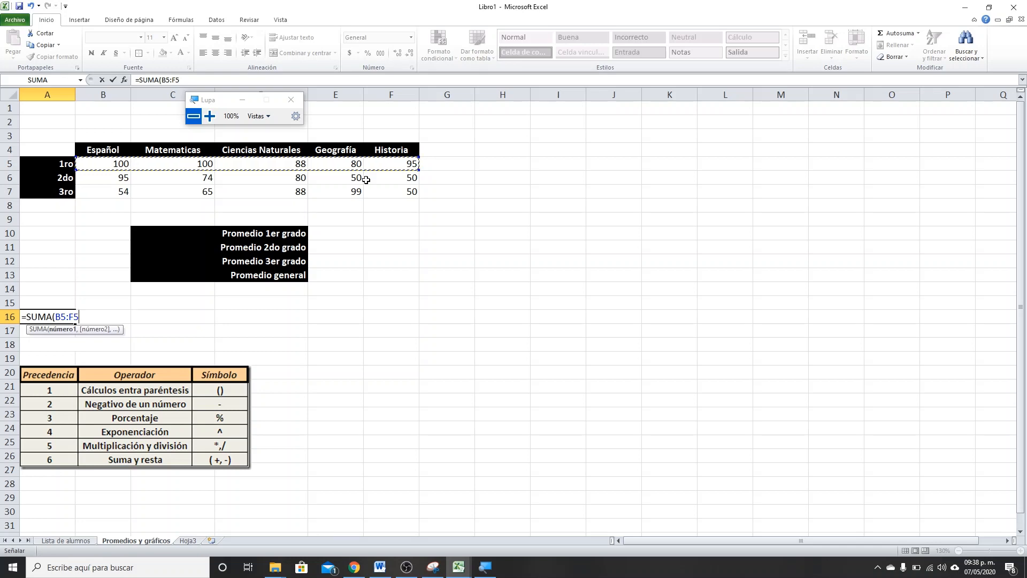
text())
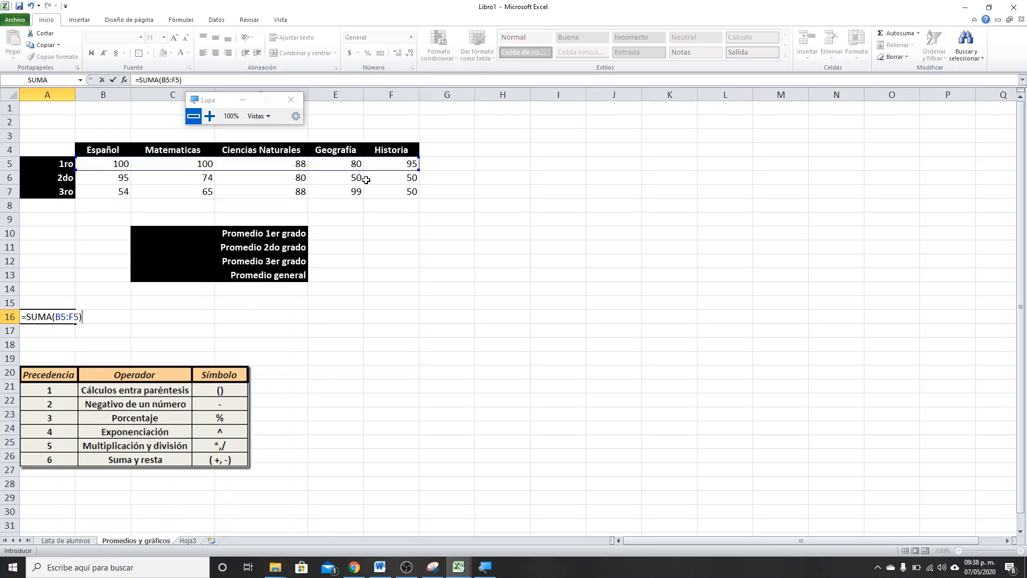
text(*SUMA)
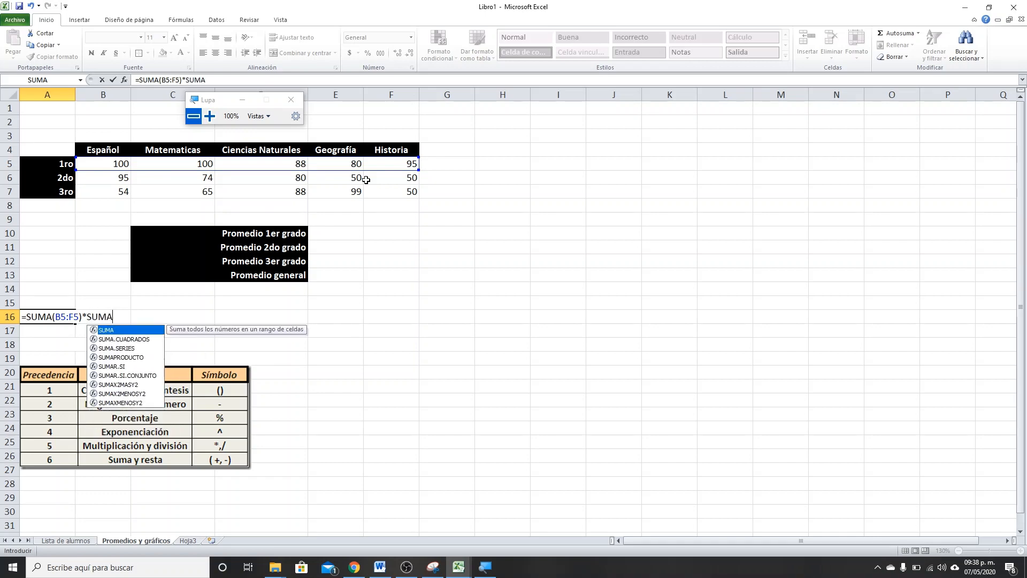
text(()
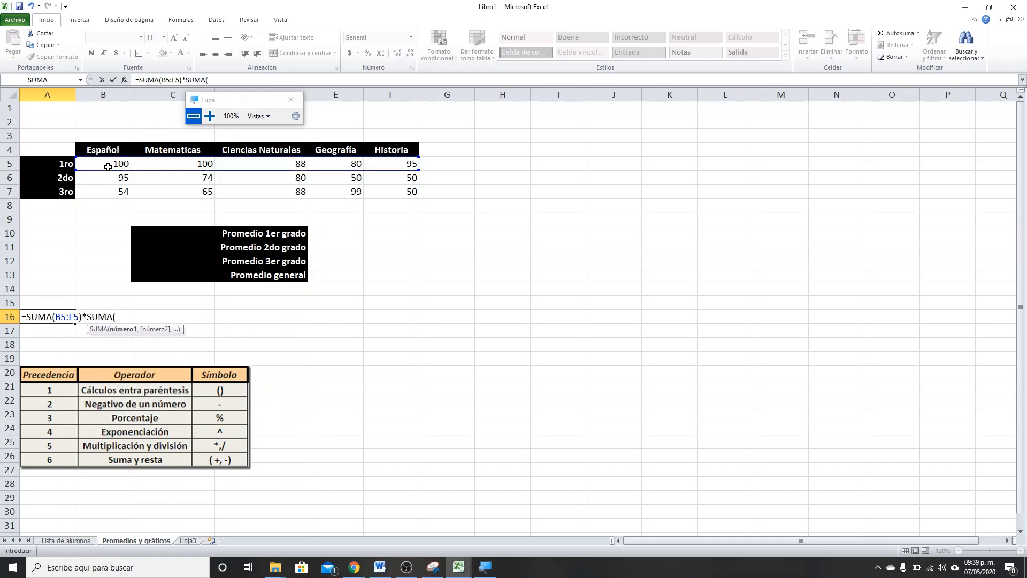
drag(108, 178, 409, 177)
text())
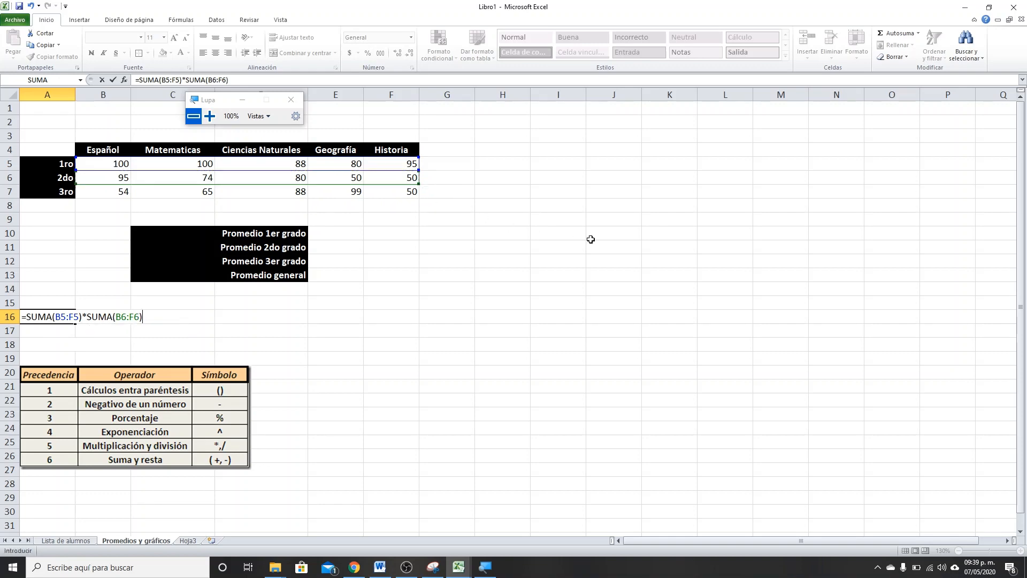
key(Return)
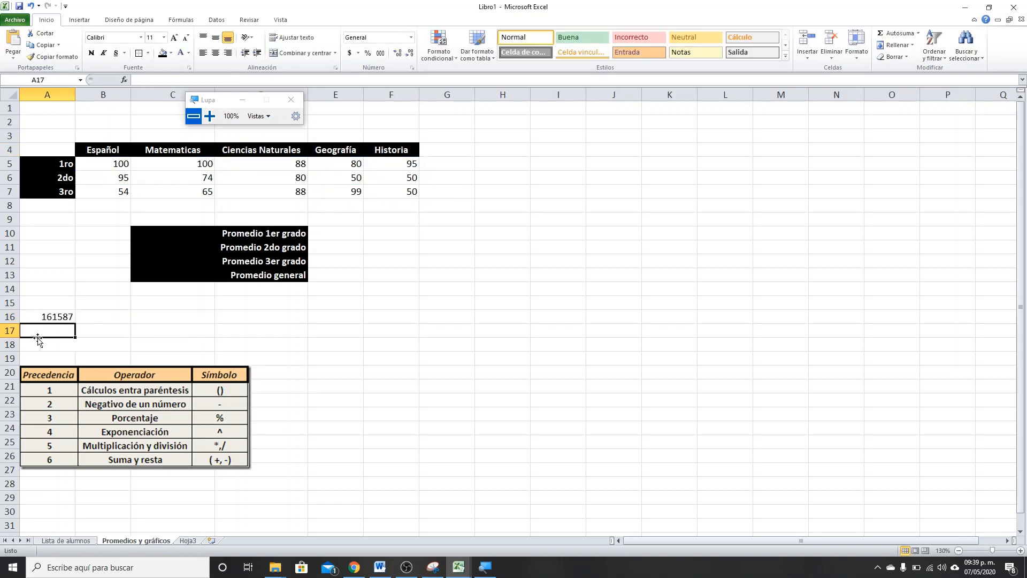
- Review the product formula in A16 and examine the sum of the first-grade scores in B5:F5 under magnification
click(50, 314)
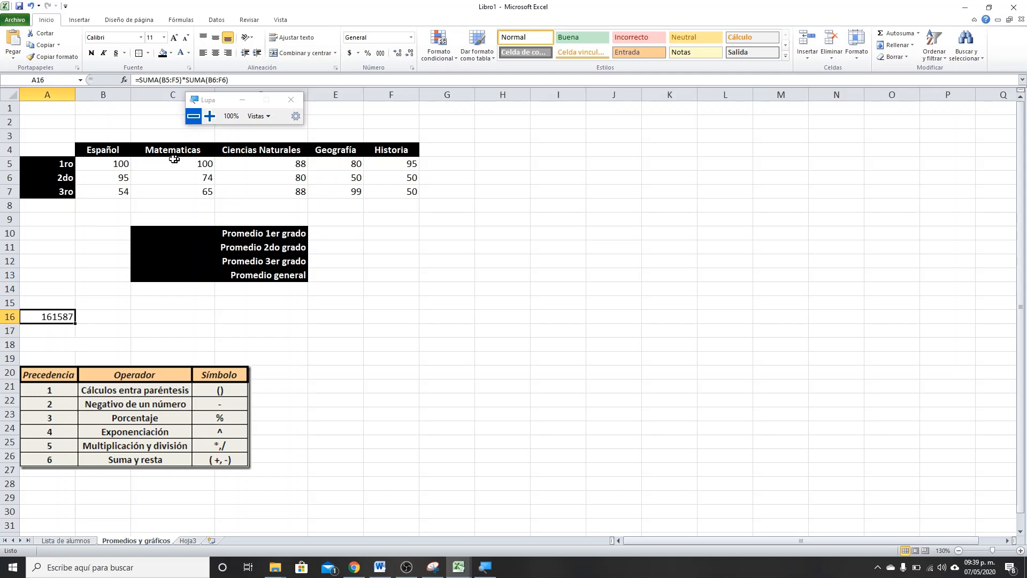
drag(119, 161, 405, 163)
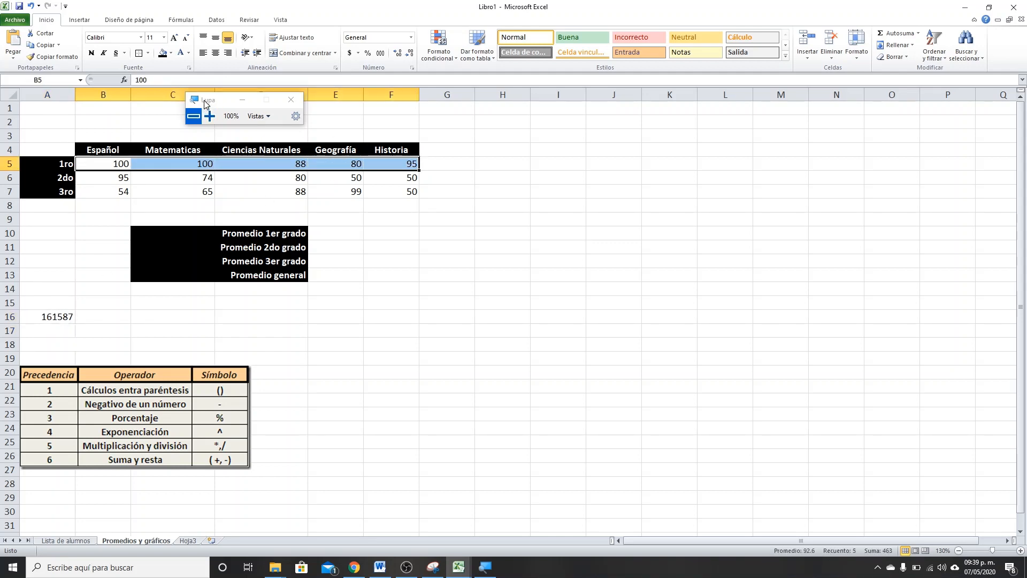
drag(204, 103, 601, 210)
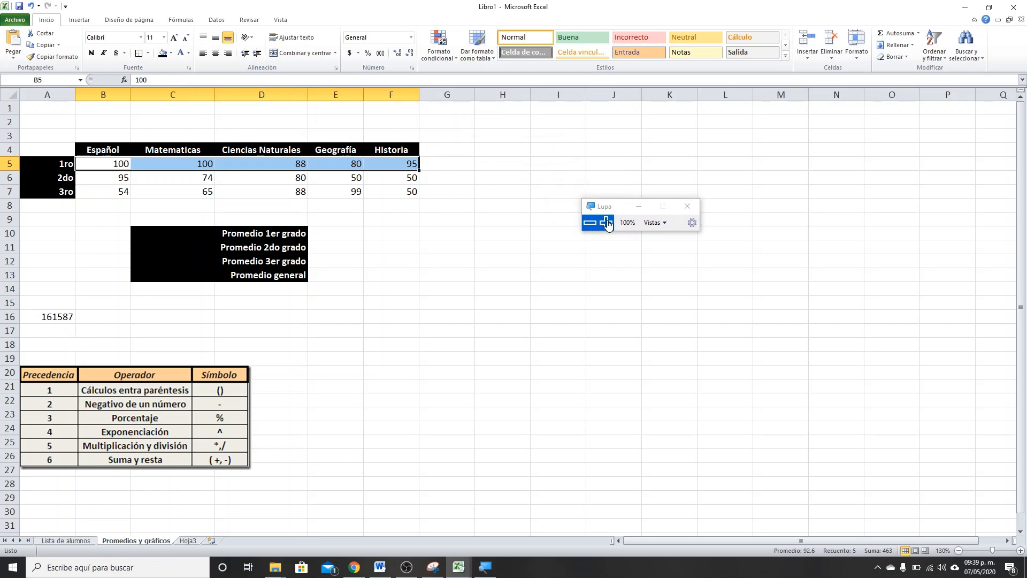
click(606, 222)
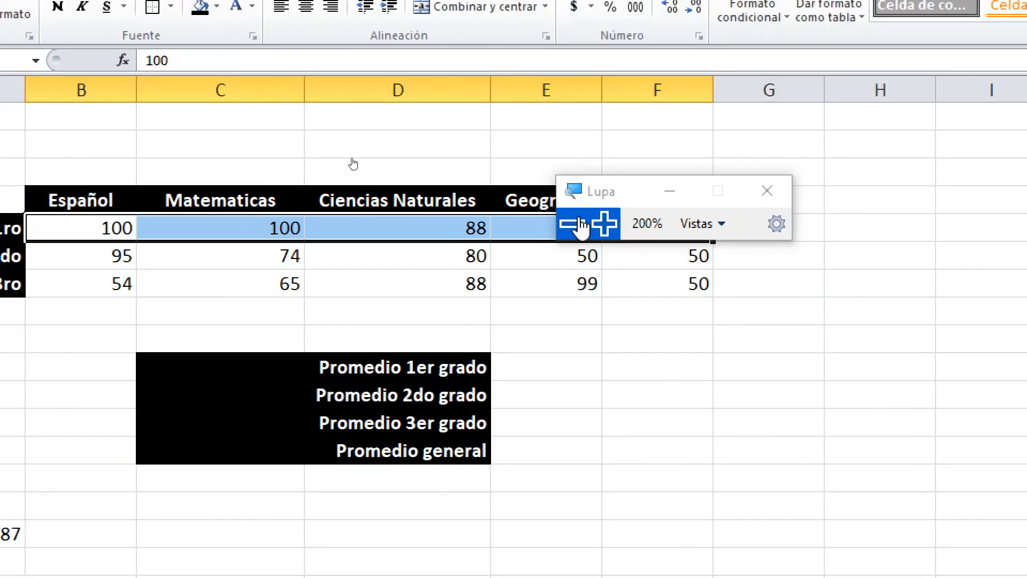
click(572, 223)
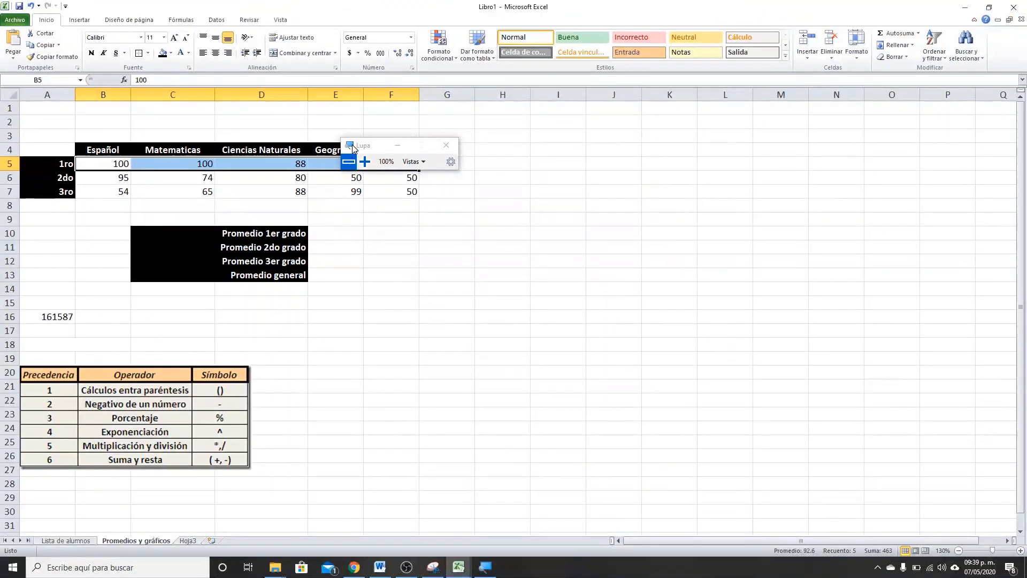
drag(371, 147, 561, 131)
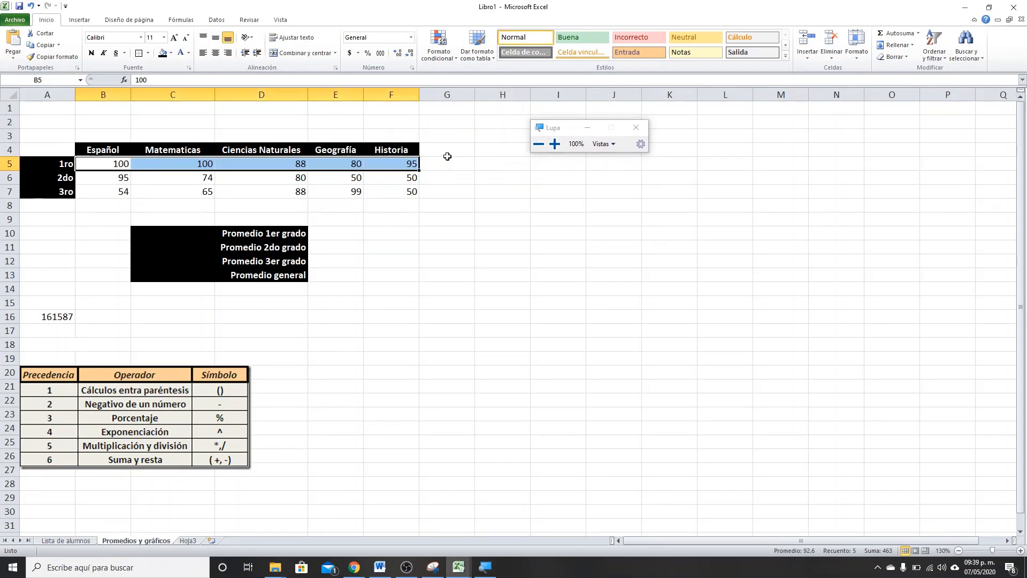
click(448, 155)
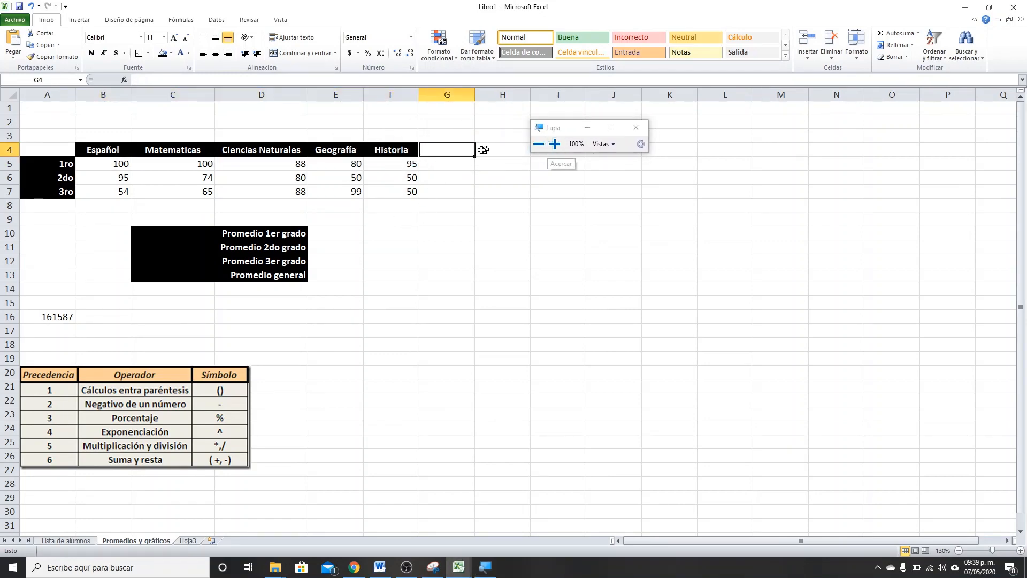
- Check the sum of the first-grade scores in B5:F5 and record it as 463 in G5
drag(124, 163, 379, 163)
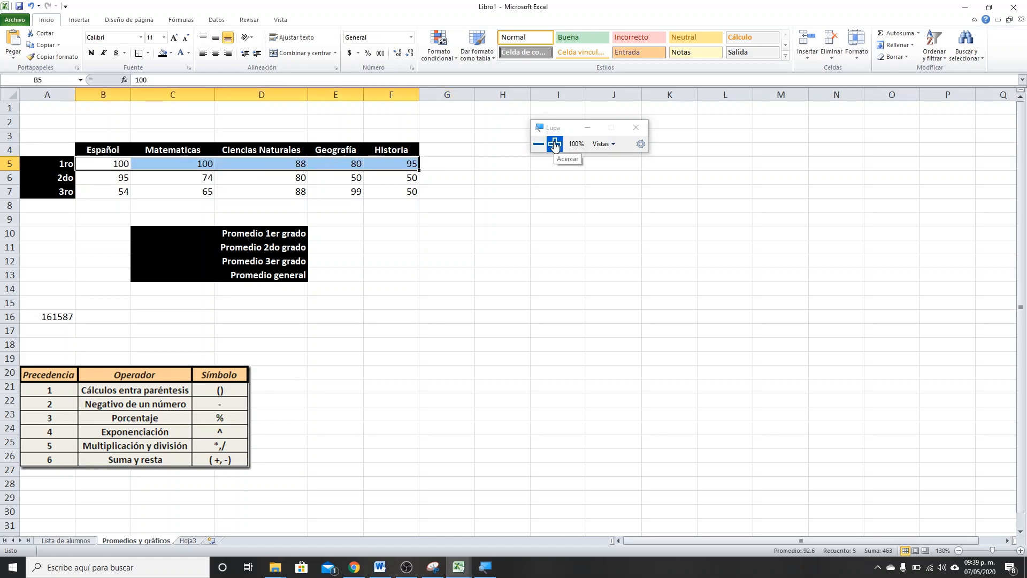
click(554, 145)
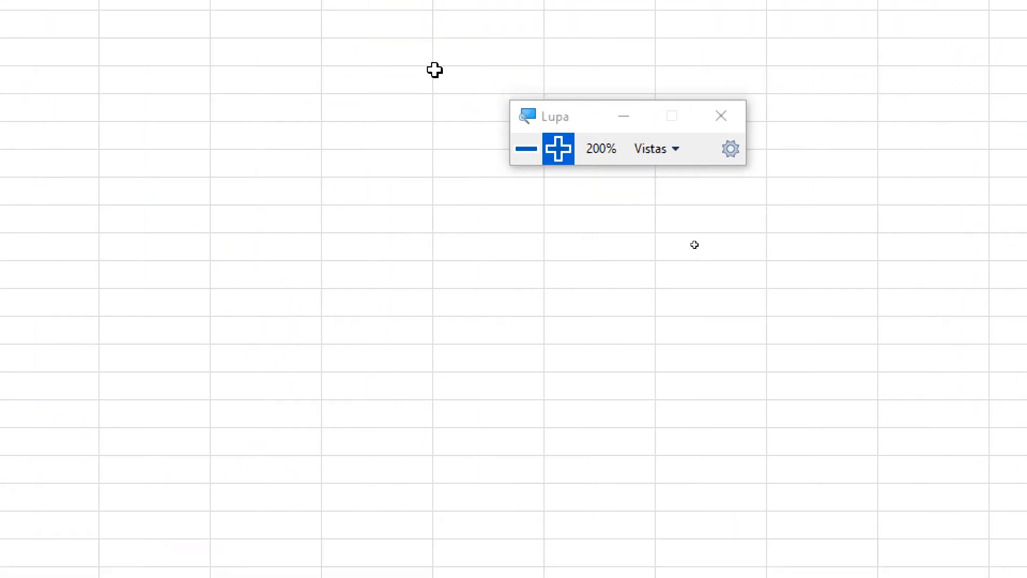
click(527, 148)
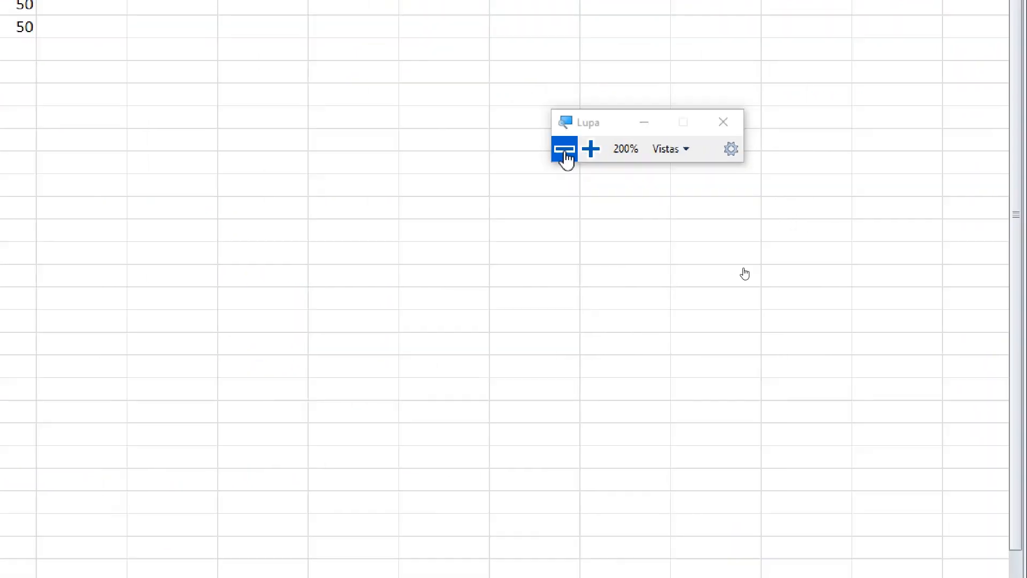
click(472, 163)
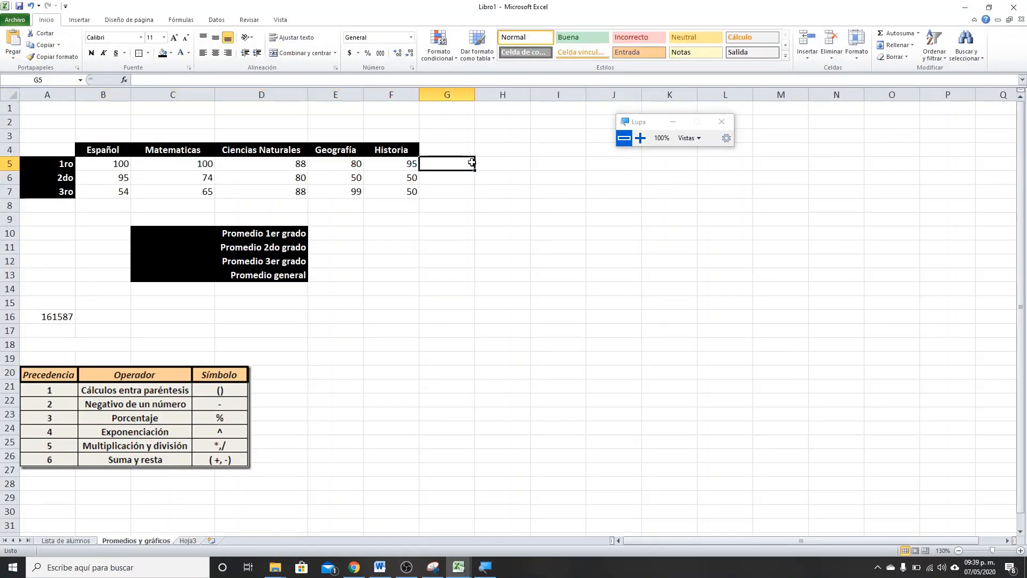
text(463)
key(Return)
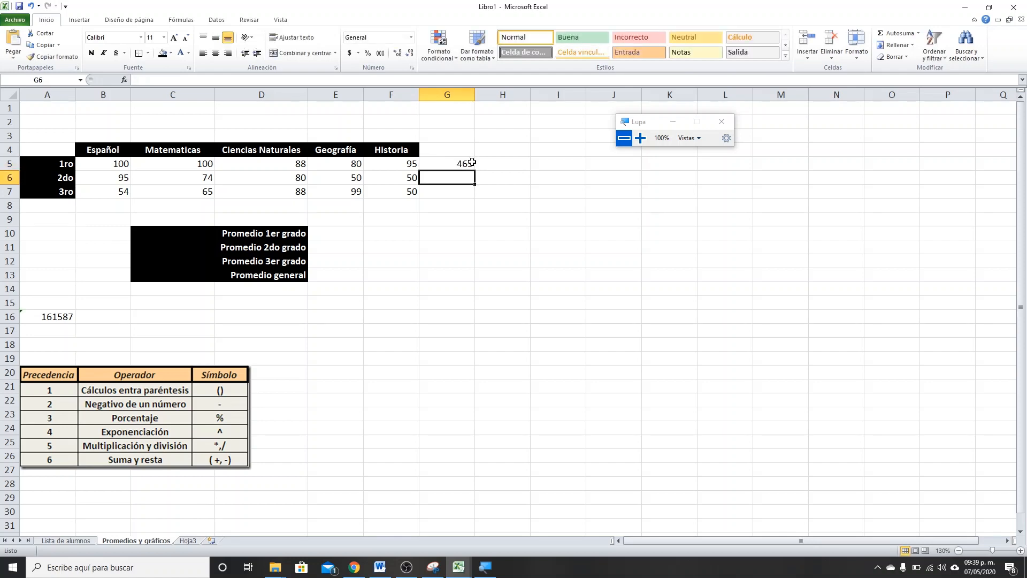
- Check the sum of the second-grade scores in B6:F6 and record it as 349 in G6
drag(87, 174, 386, 179)
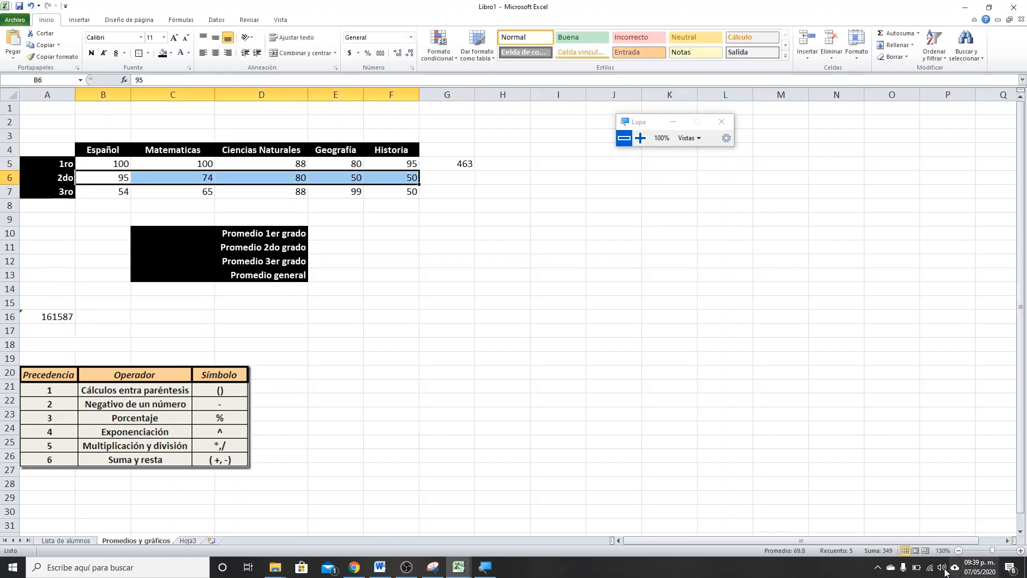
click(641, 138)
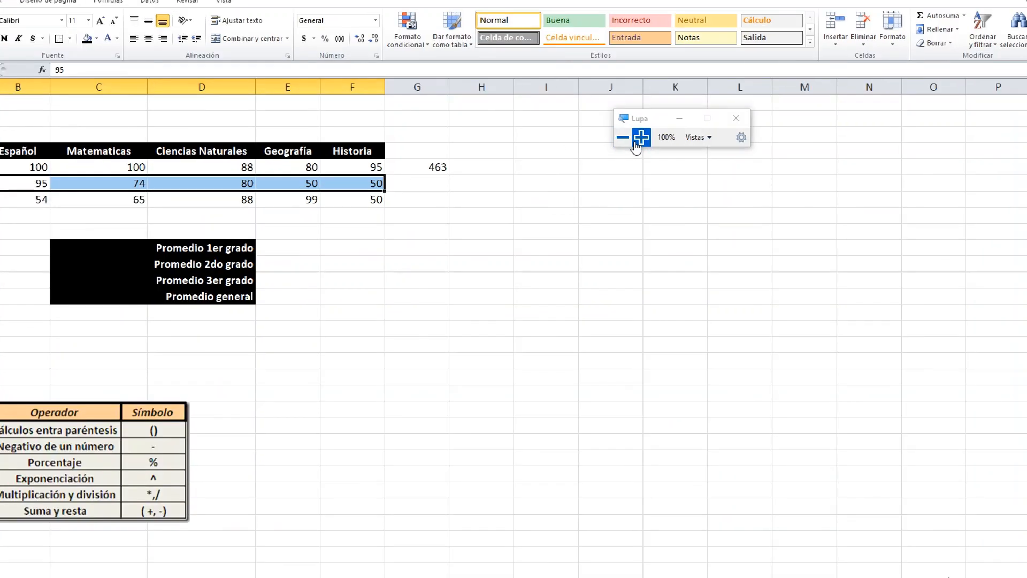
click(628, 152)
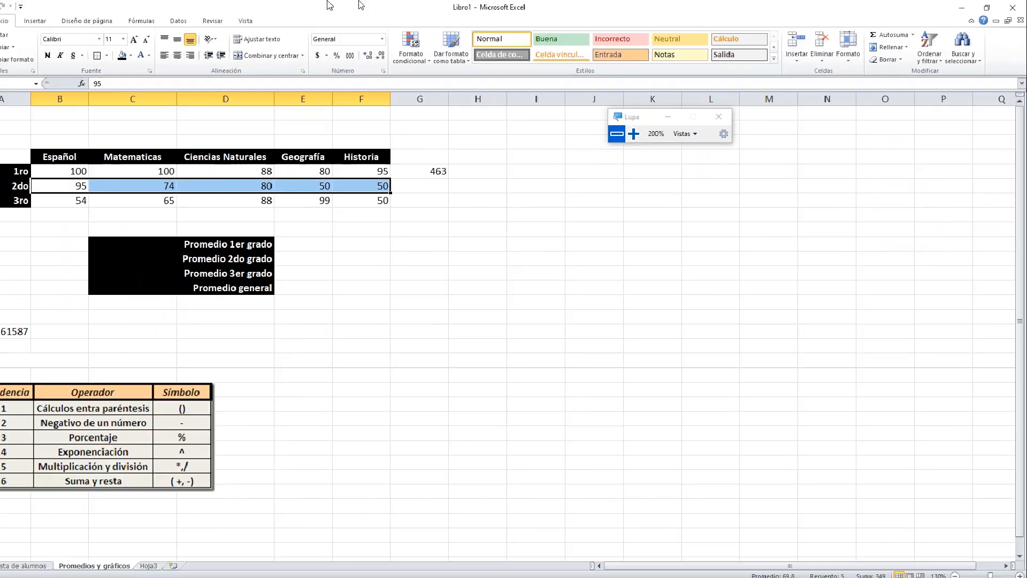
click(455, 181)
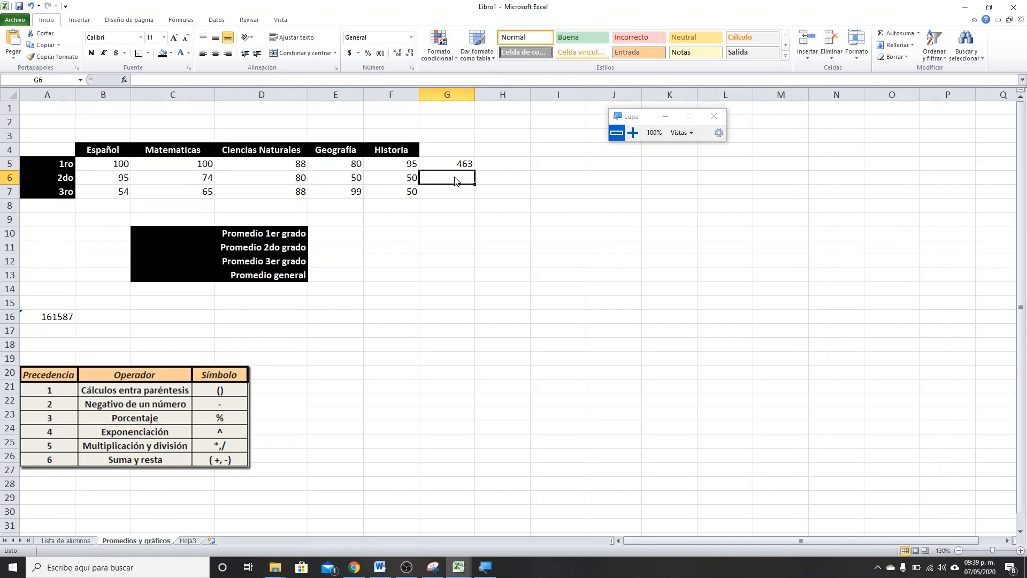
text(349)
key(Return)
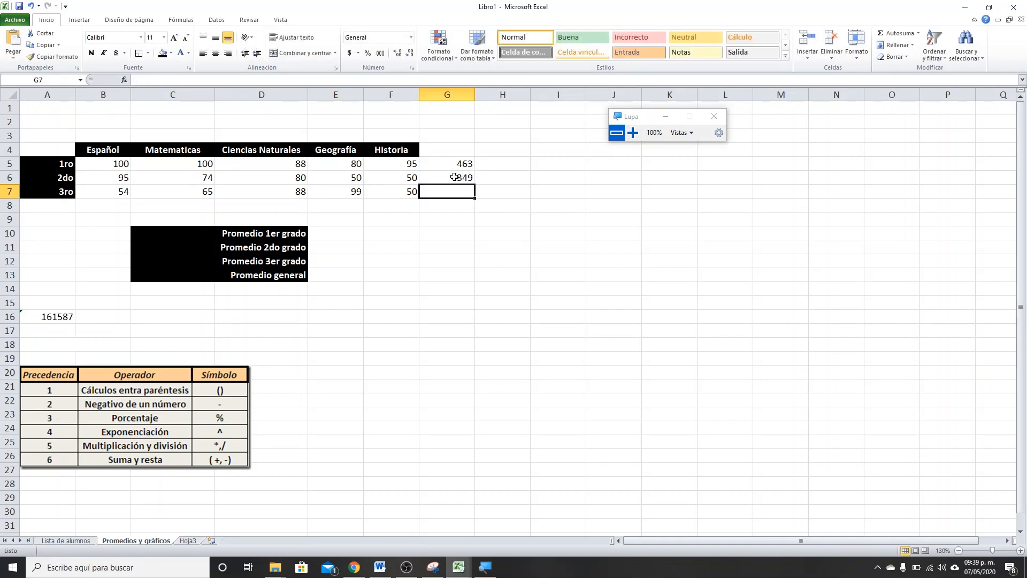
- Open the Windows Calculator (Calculadora) and multiply 349 by 463 to verify the product of the two grade totals
click(146, 566)
text(CALCULA)
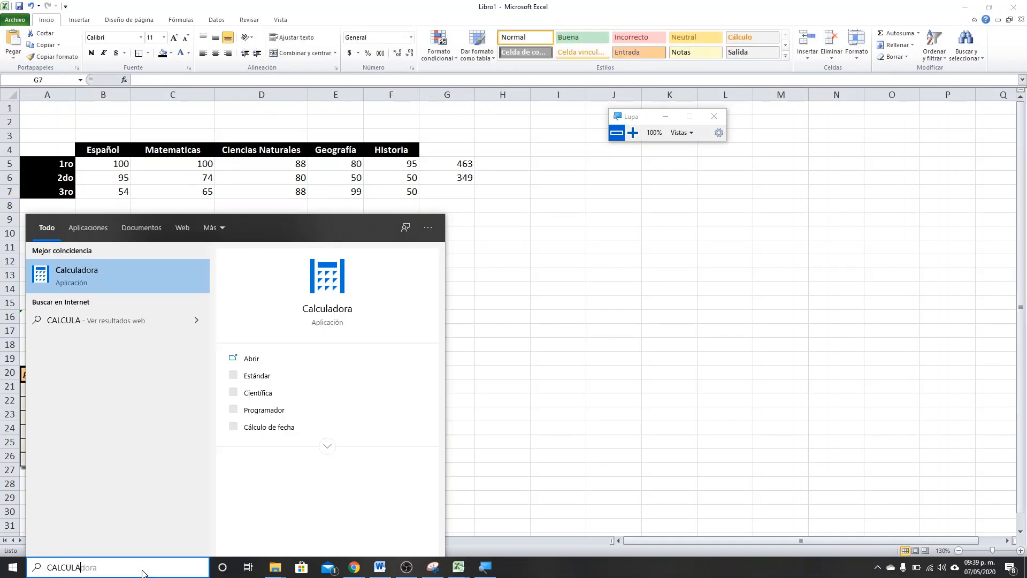
key(Return)
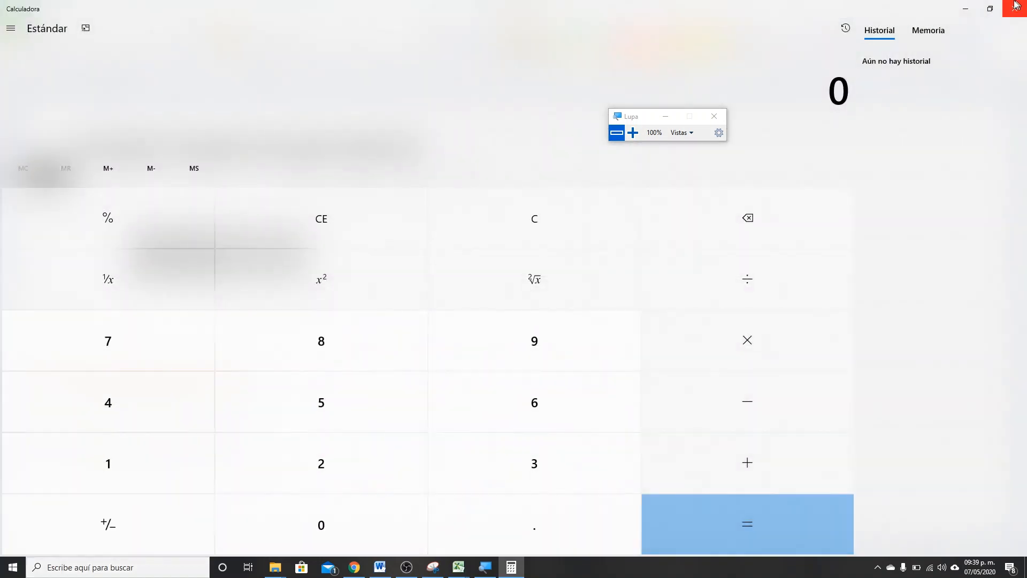
text(349)
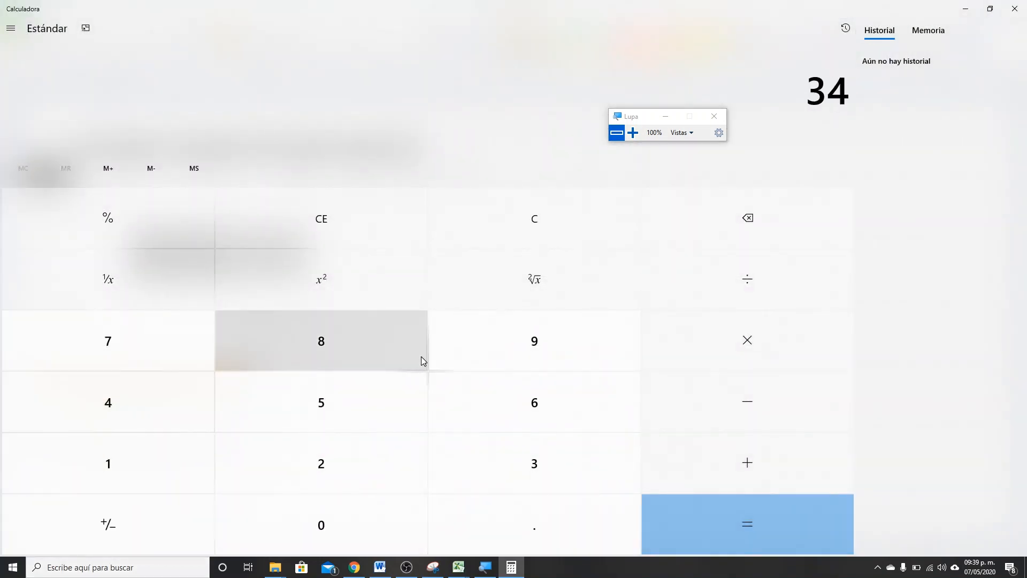
key(asterisk)
click(469, 575)
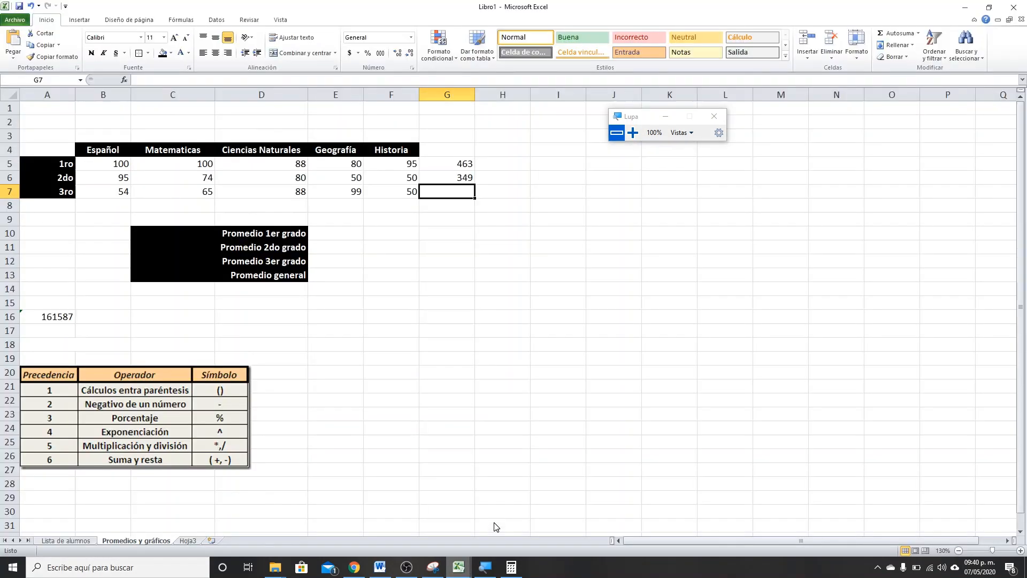
click(511, 568)
text(463)
key(Return)
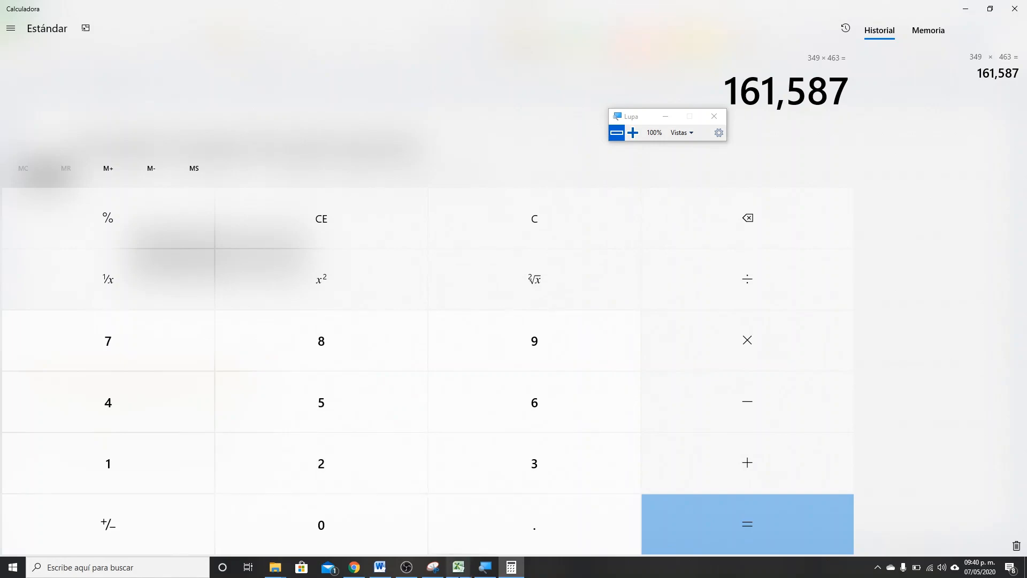
- Switch back to Libro1 in Excel and examine the A16 formula and the operator precedence table under magnification
mouse_move(458, 568)
click(474, 532)
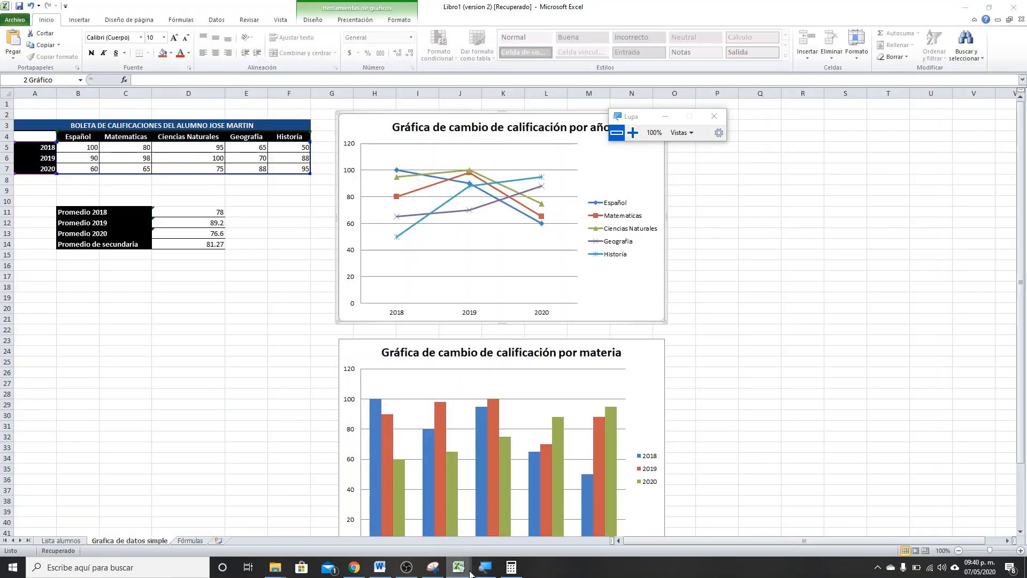
click(375, 503)
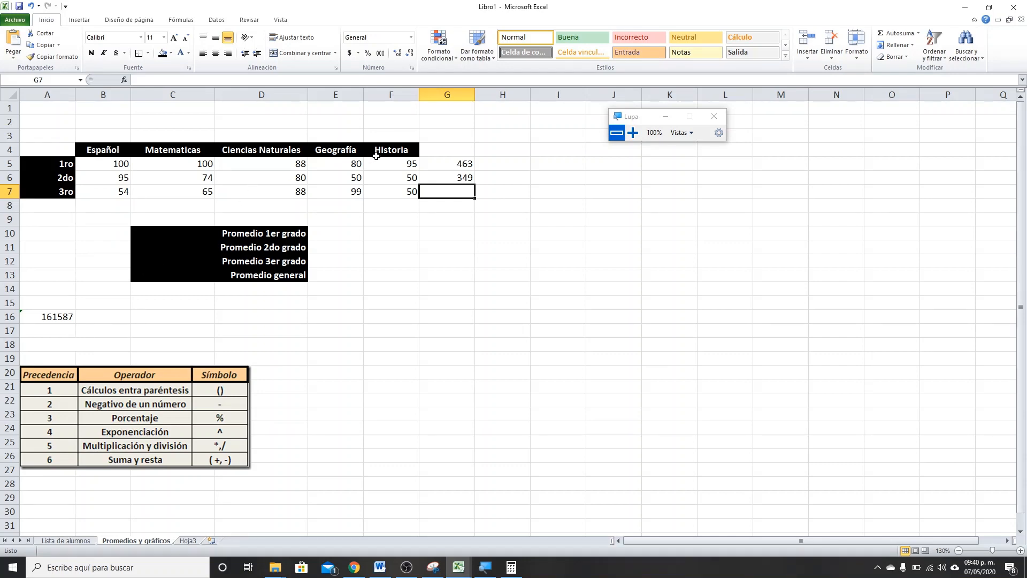
click(39, 319)
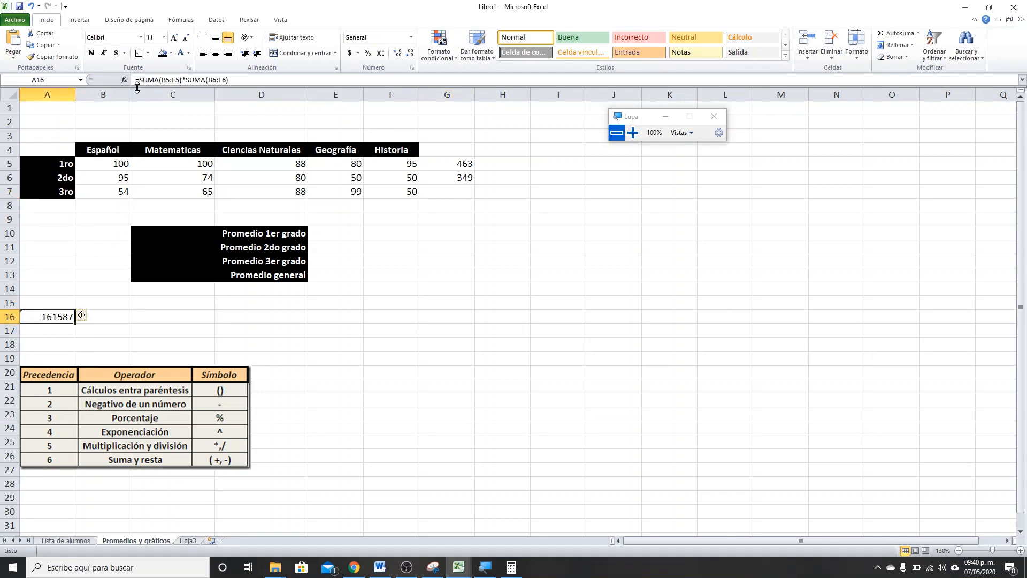
click(633, 132)
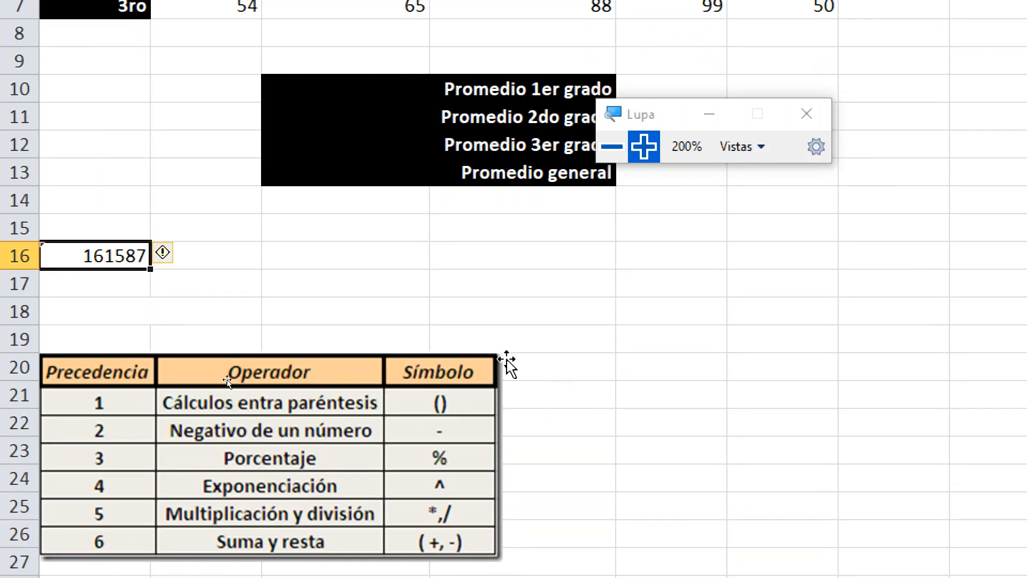
scroll(215, 472, down, 1)
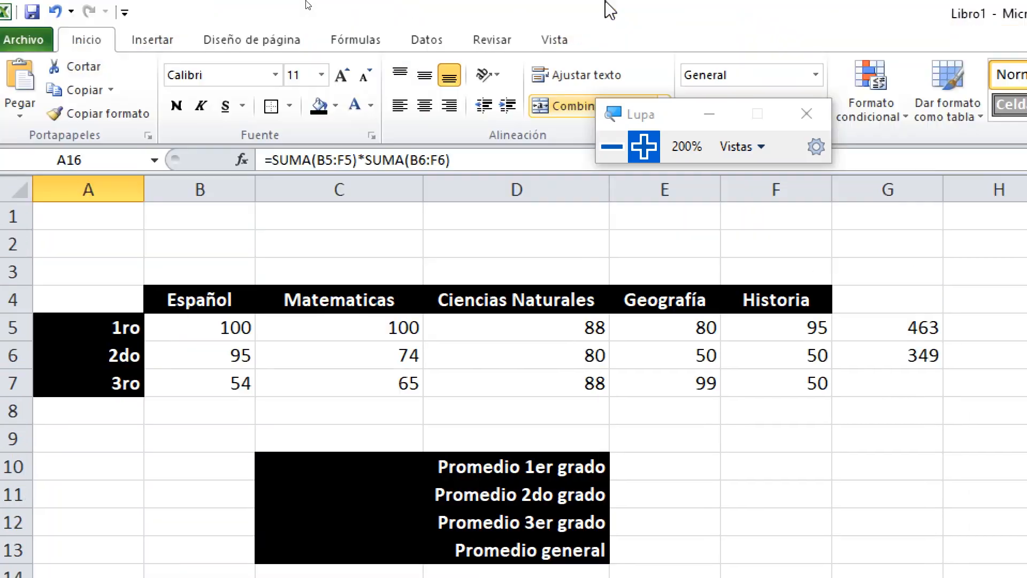
- Append + 5 to the formula in A16 and highlight its SUMA(B5:F5)*SUMA(B6:F6) part while still editing
click(482, 163)
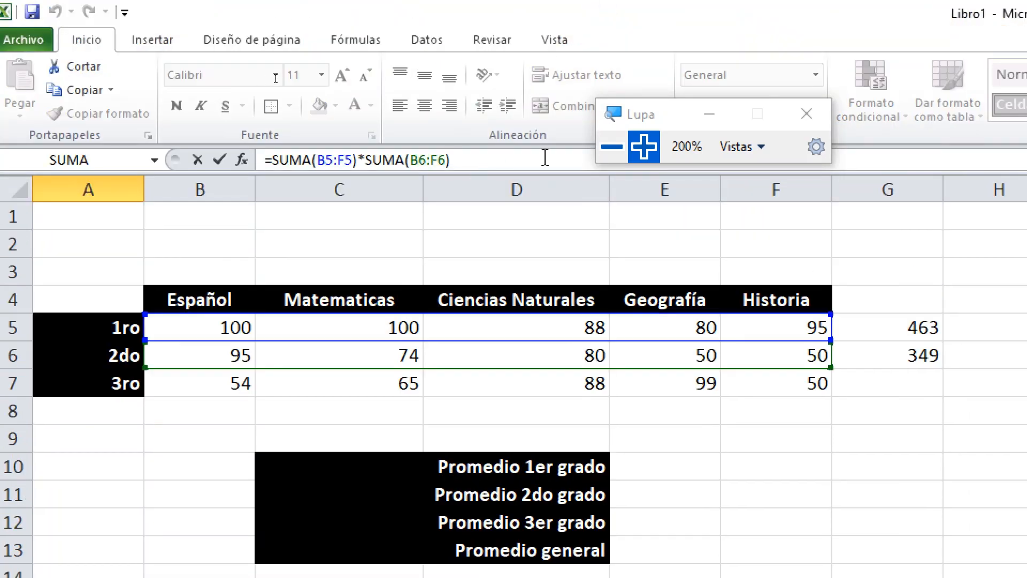
text(+ 5)
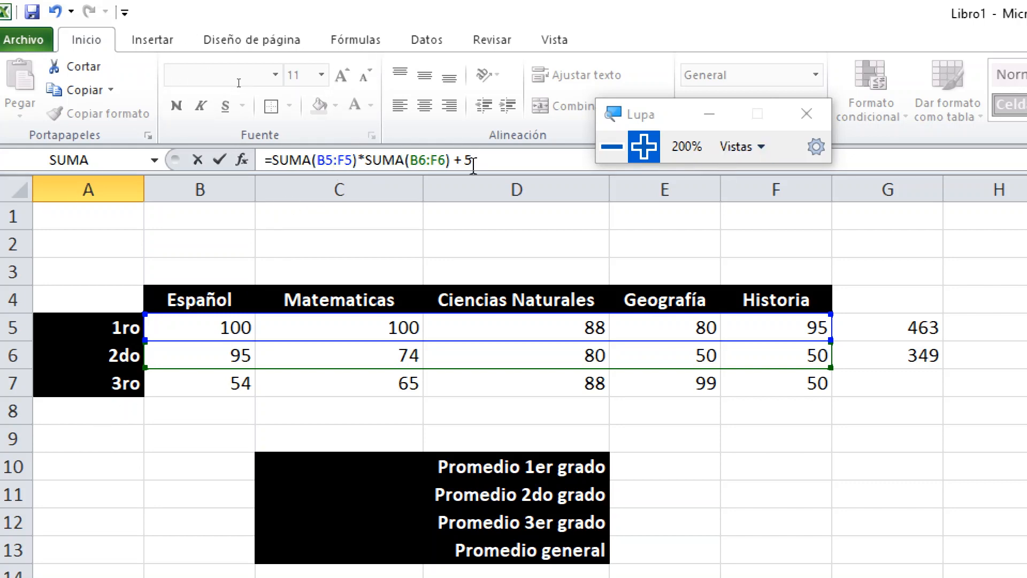
drag(456, 160, 272, 160)
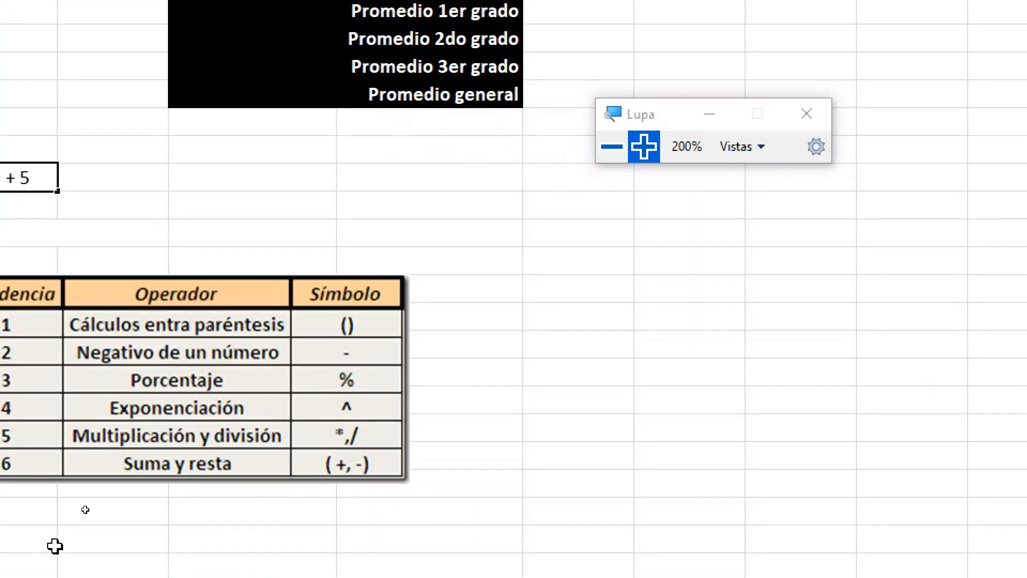
click(612, 146)
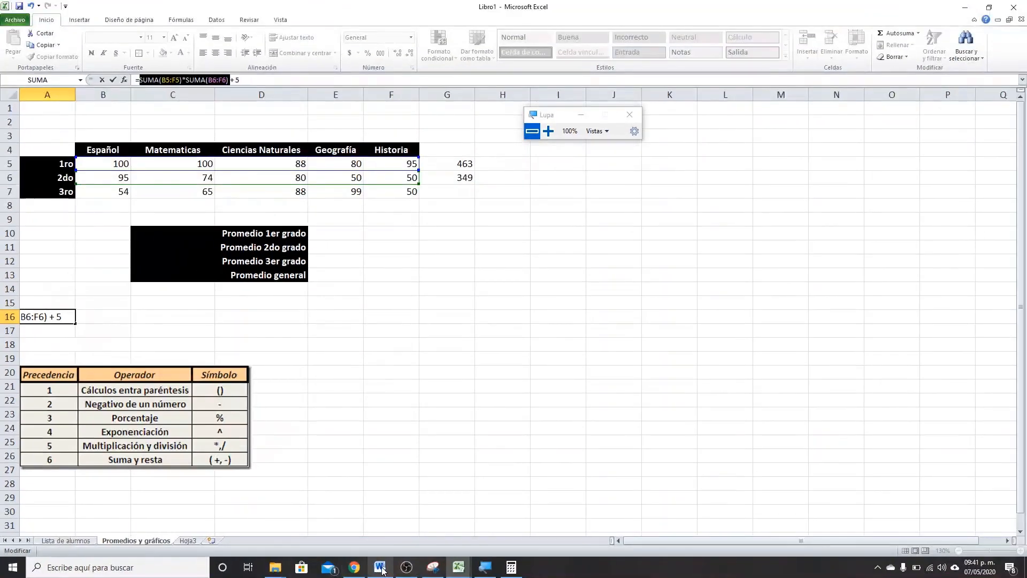
- Switch to Calculator and add 5 to the product of the two grade totals
click(511, 567)
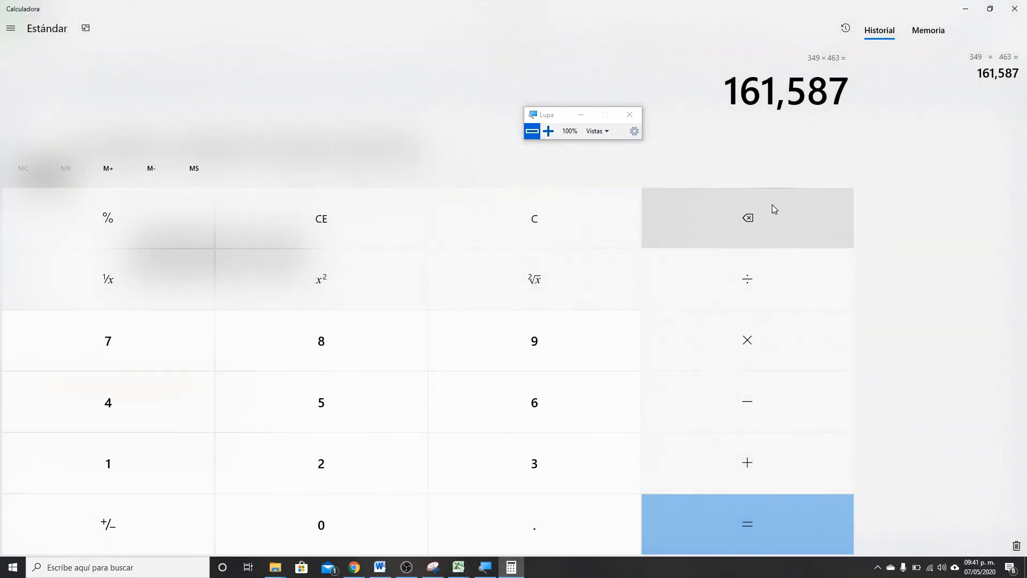
key(plus)
key(5)
key(Return)
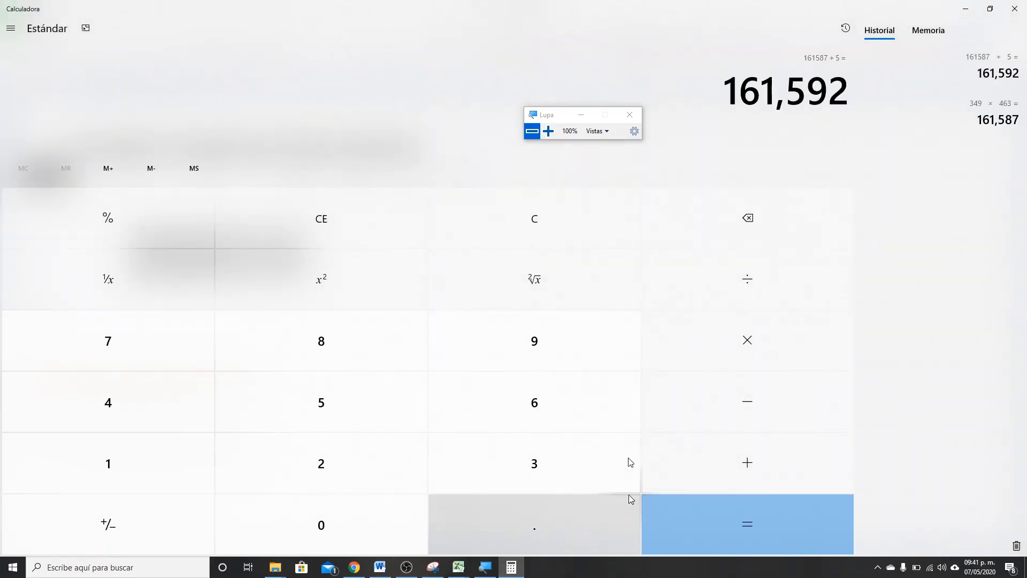
- Return to Libro1 in Excel and commit the A16 formula =SUMA(B5:F5)*SUMA(B6:F6) + 5
mouse_move(459, 567)
click(506, 533)
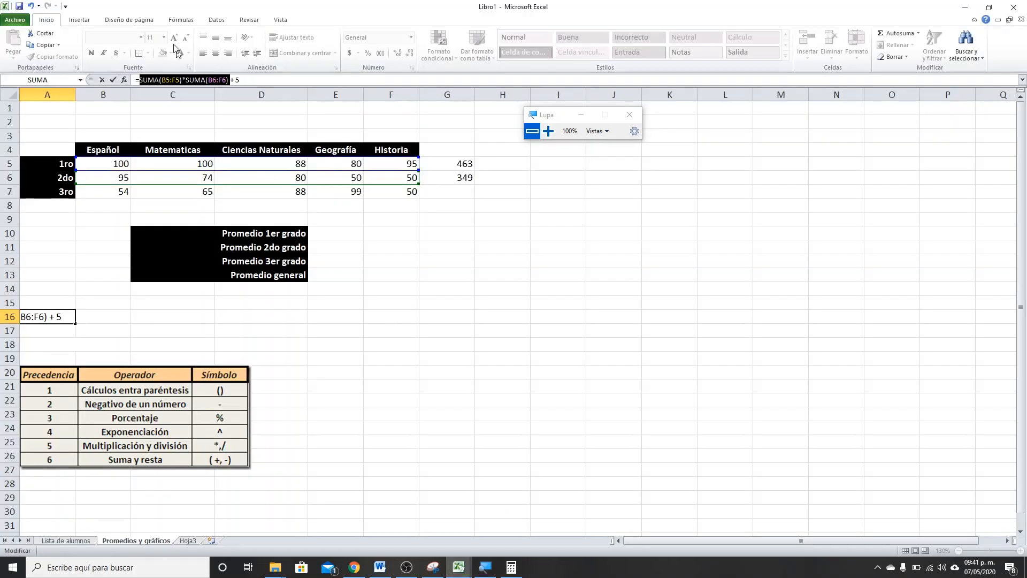
key(Return)
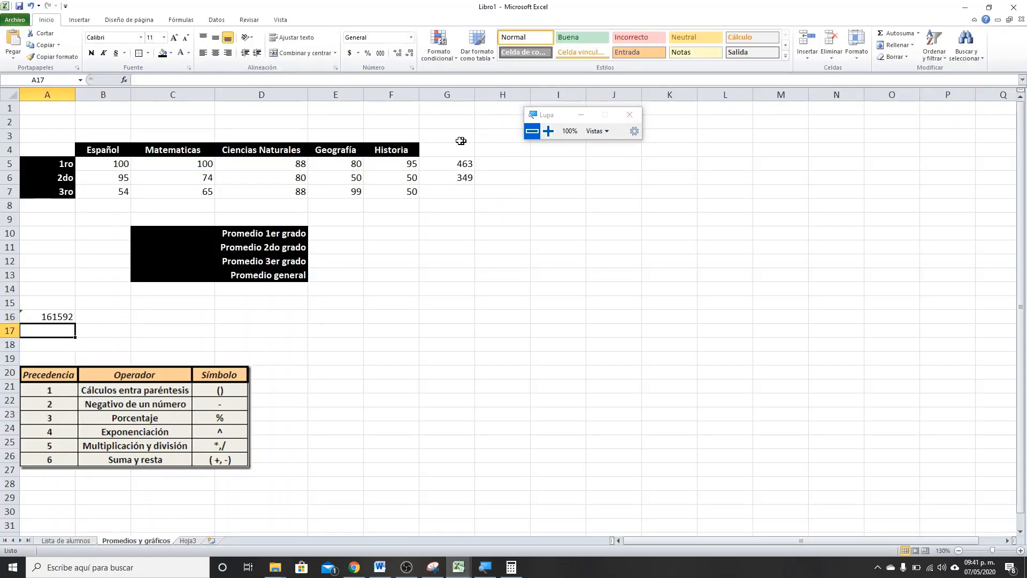
- Clear the row totals in G4:G6 and the combined formula in A16
click(321, 237)
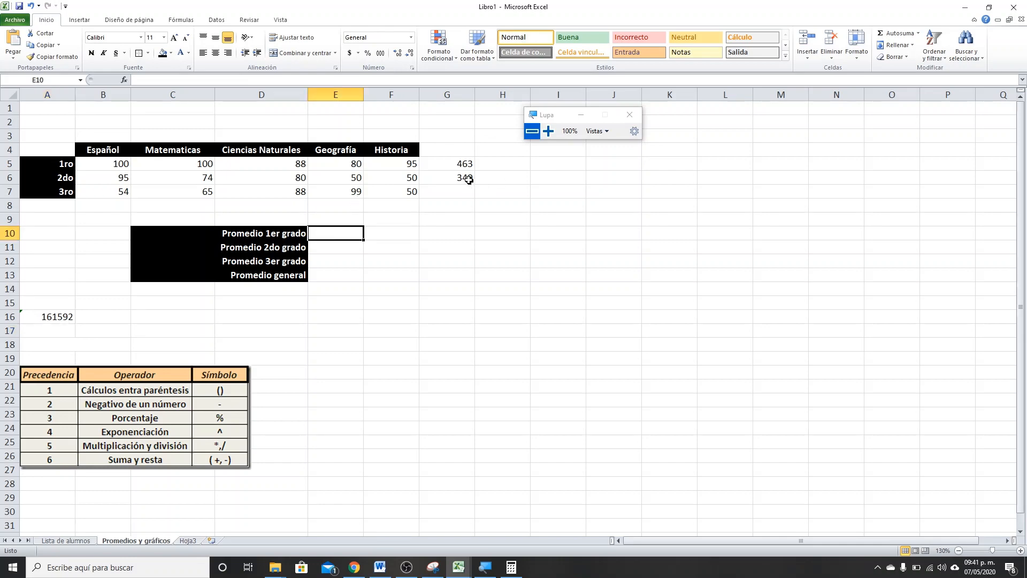
drag(461, 150, 466, 184)
key(Delete)
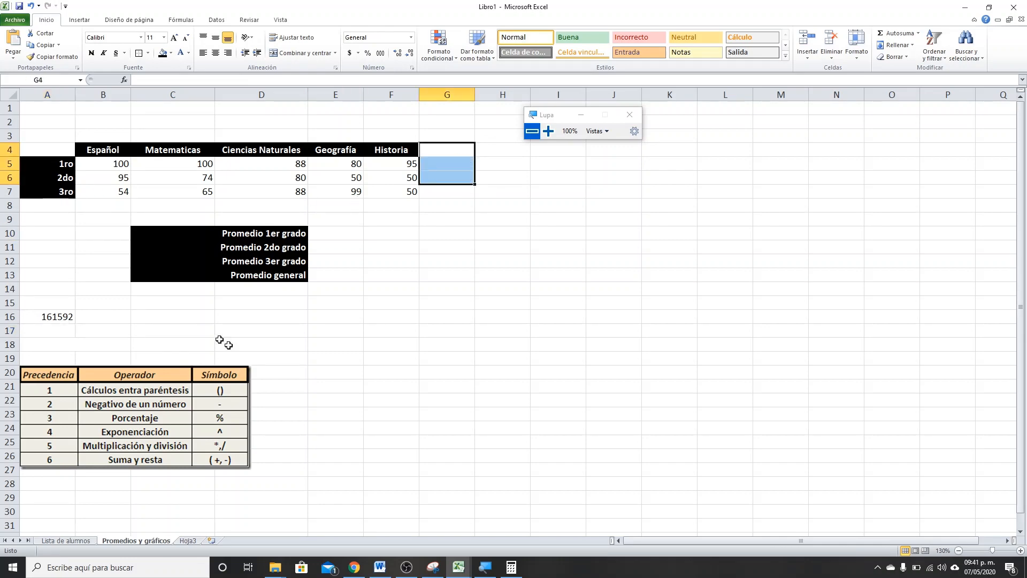
click(35, 319)
key(Delete)
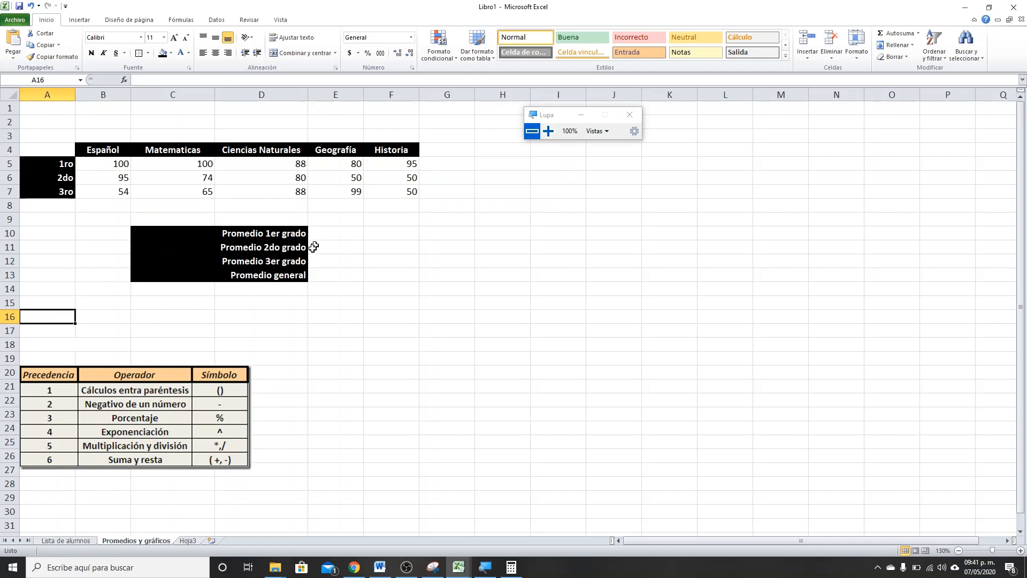
click(143, 456)
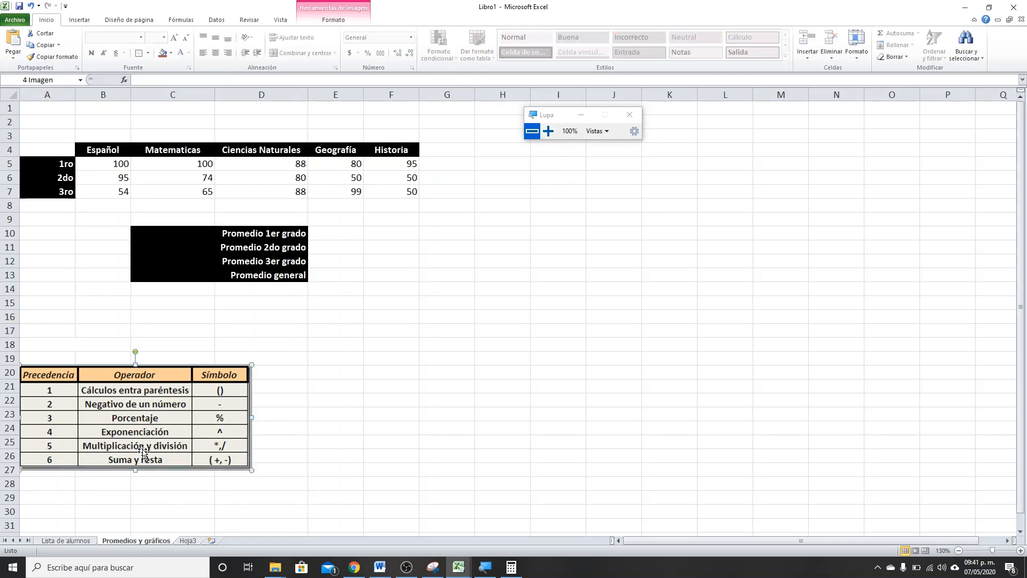
- Calculate Promedio 1er grado in E10 by adding the five cells in parentheses and dividing: =(B5+C5+D5+E5+F5)/5
click(327, 229)
text(=)
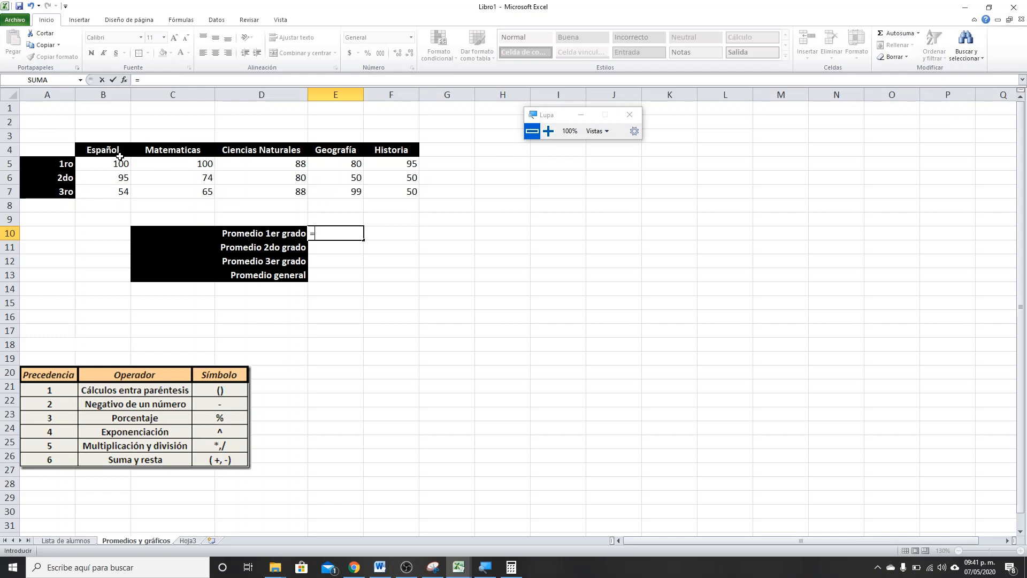
text(()
click(111, 165)
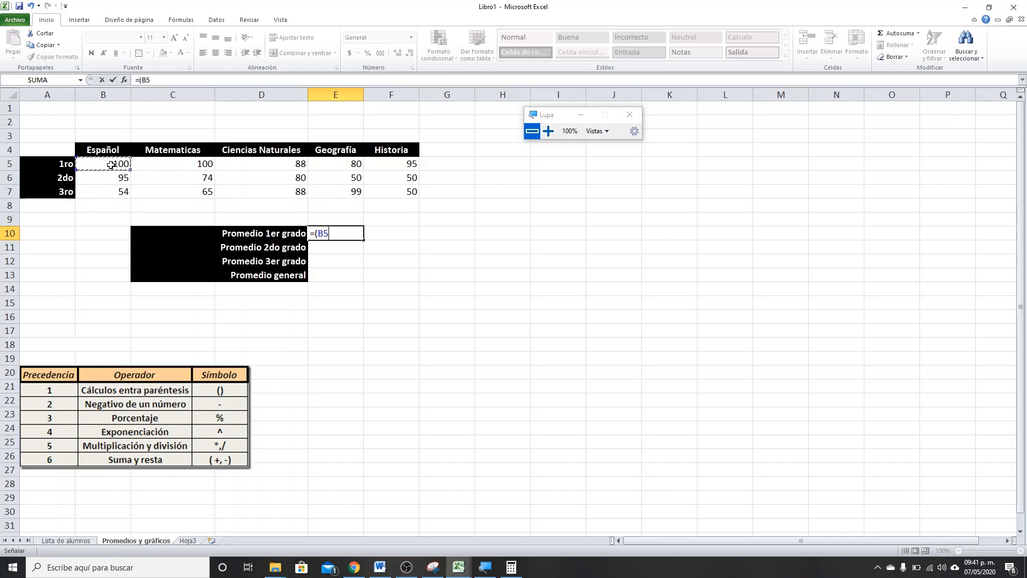
text(+)
click(152, 164)
text(+)
click(243, 162)
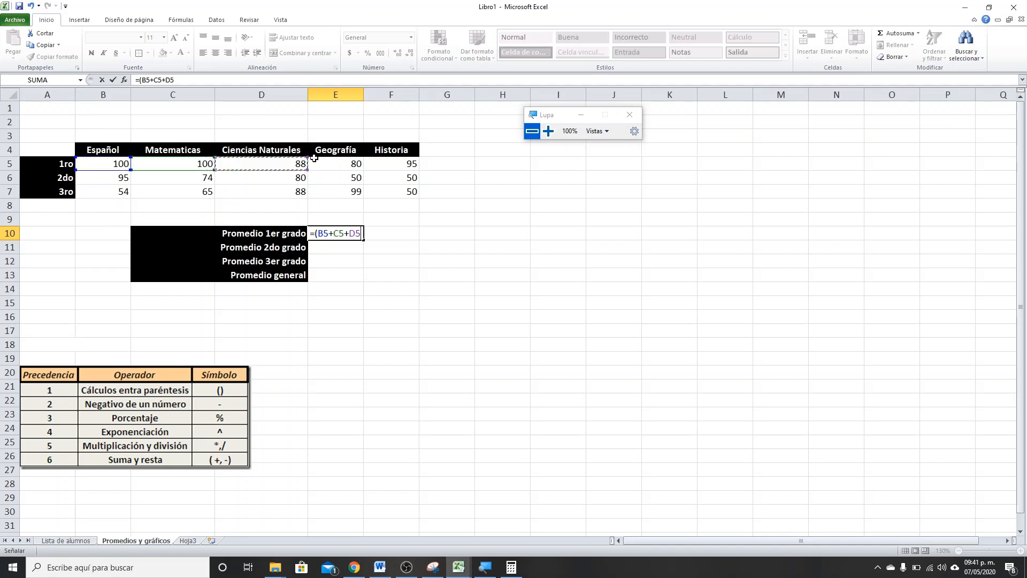
text(+)
click(329, 163)
text(+)
click(387, 163)
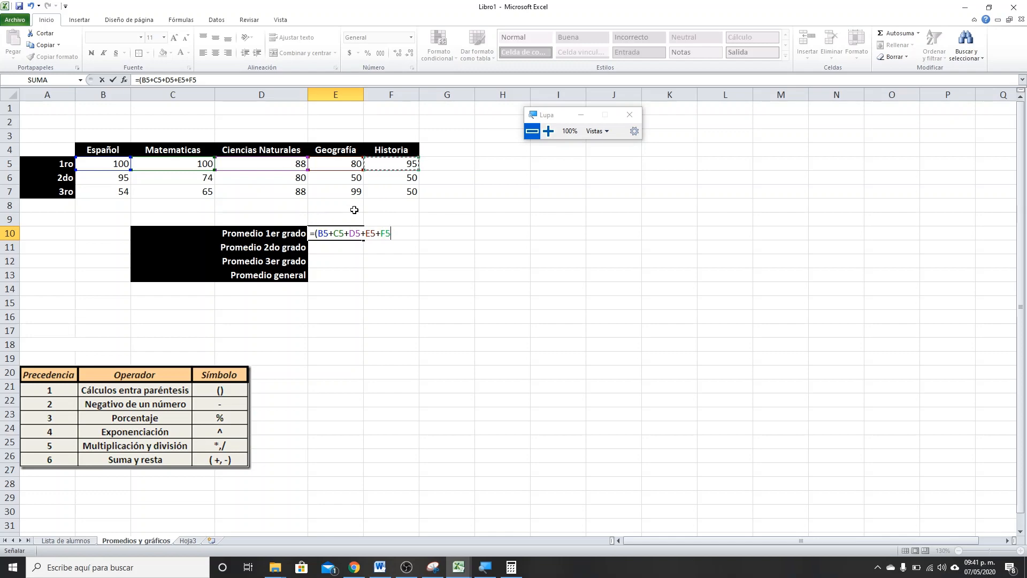
text()/5)
key(Return)
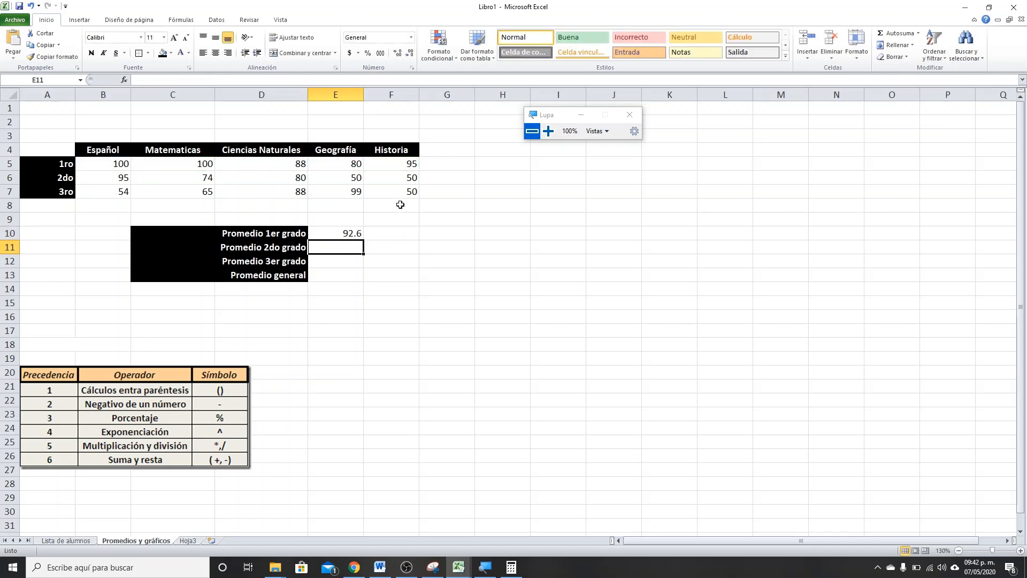
- Calculate the first-grade average again in F10 with the formula =SUMA(B5:F5)/5
click(401, 234)
text(=)
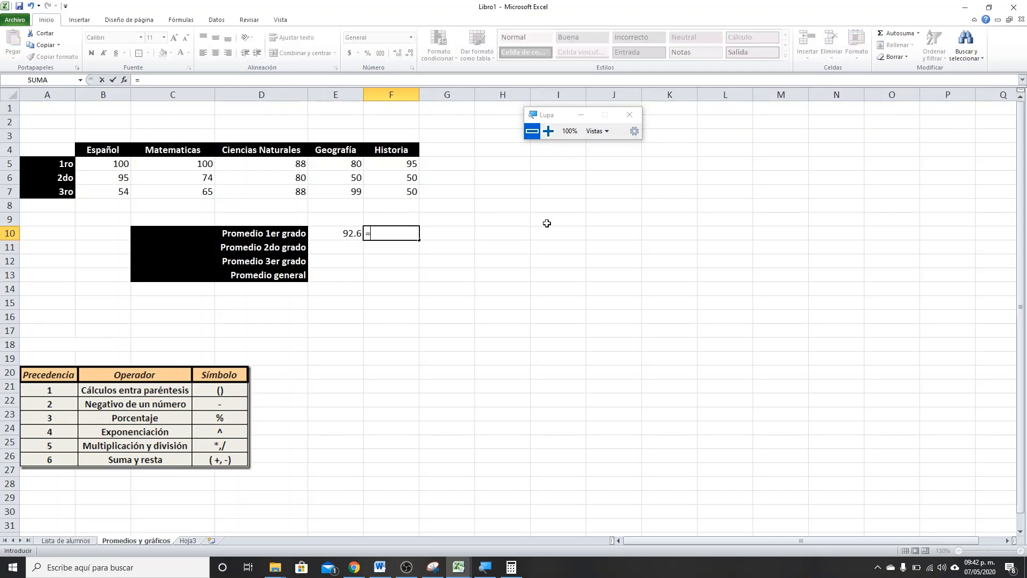
text(SUMA()
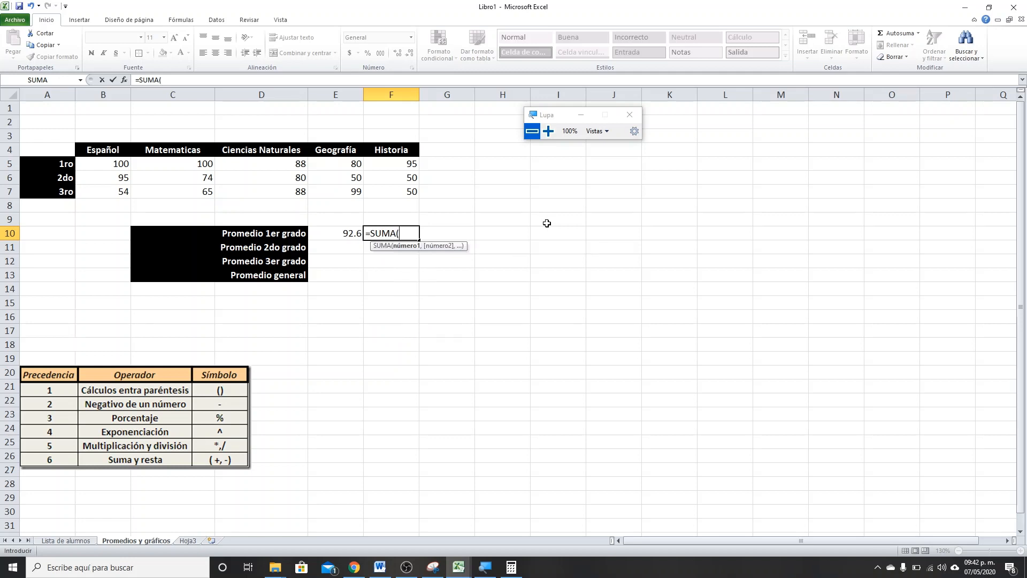
drag(109, 161, 378, 161)
text()/5)
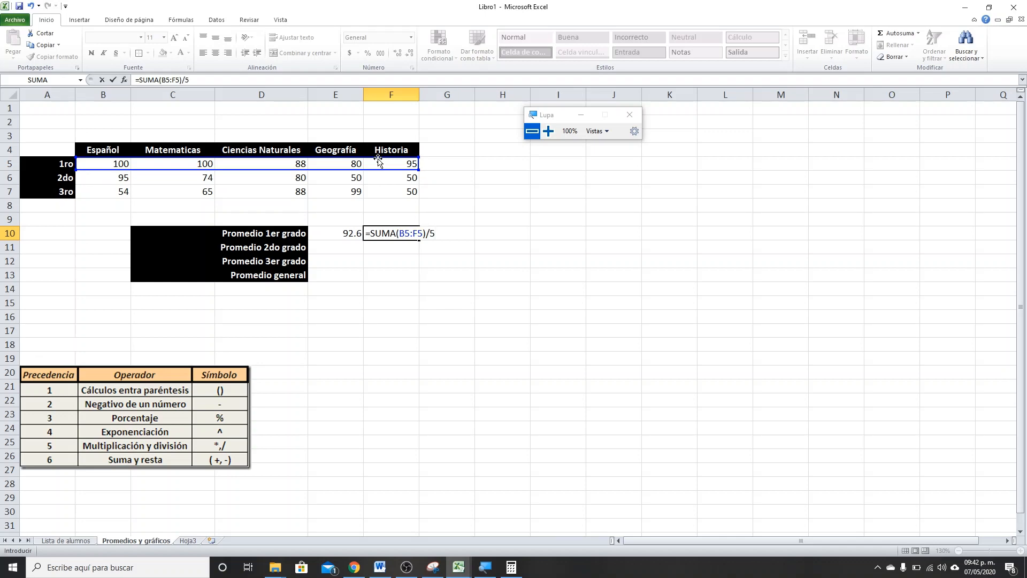
key(Return)
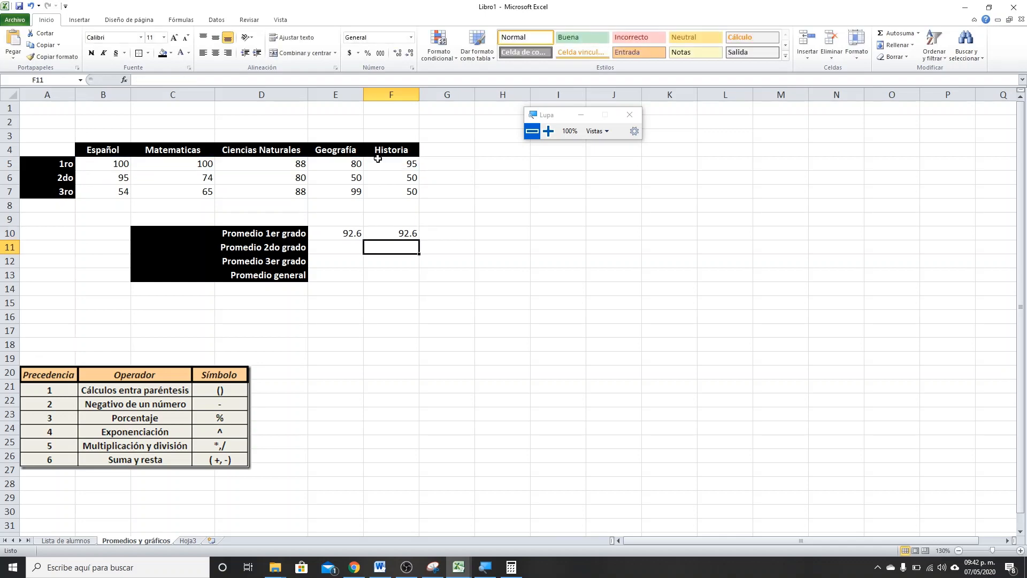
- Calculate the first-grade average a third way in G10 with the formula =PROMEDIO(B5:F5)
click(450, 234)
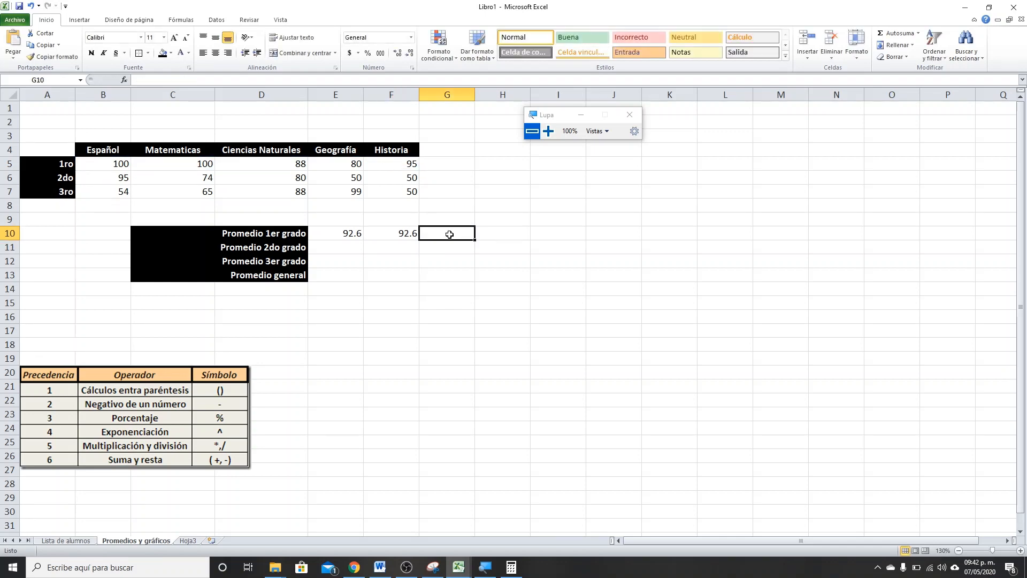
text(=)
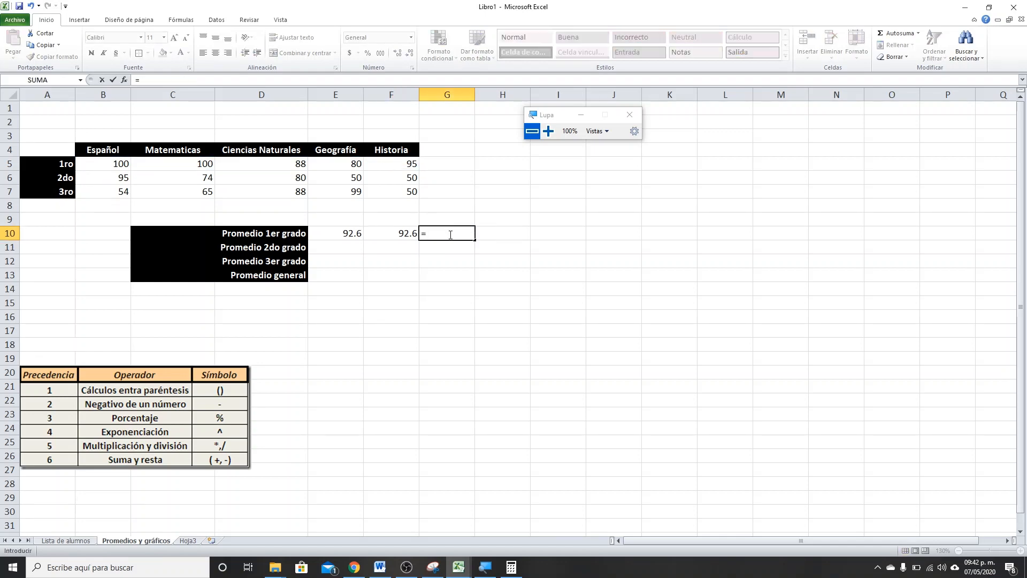
text(PROME)
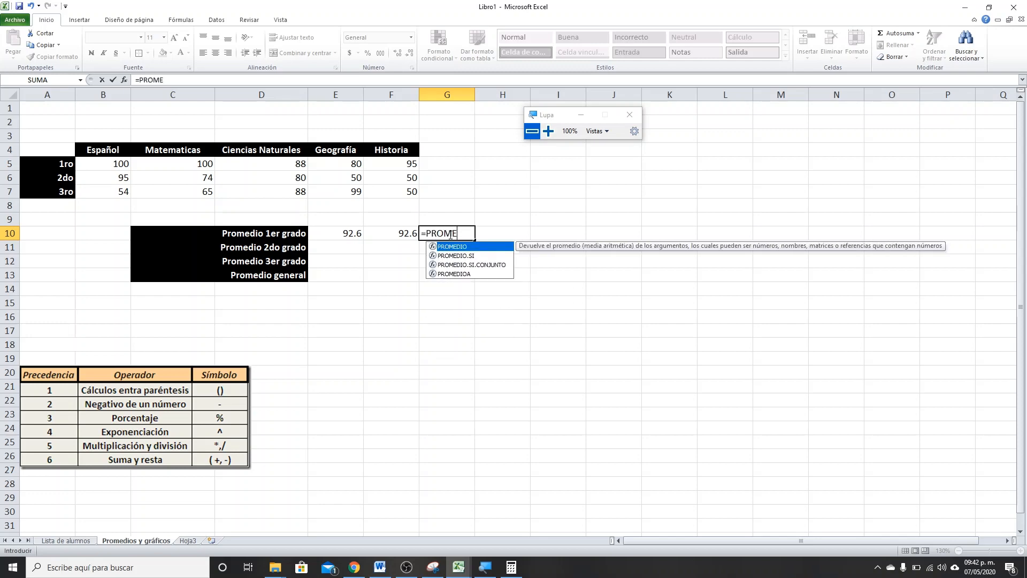
text(DIO()
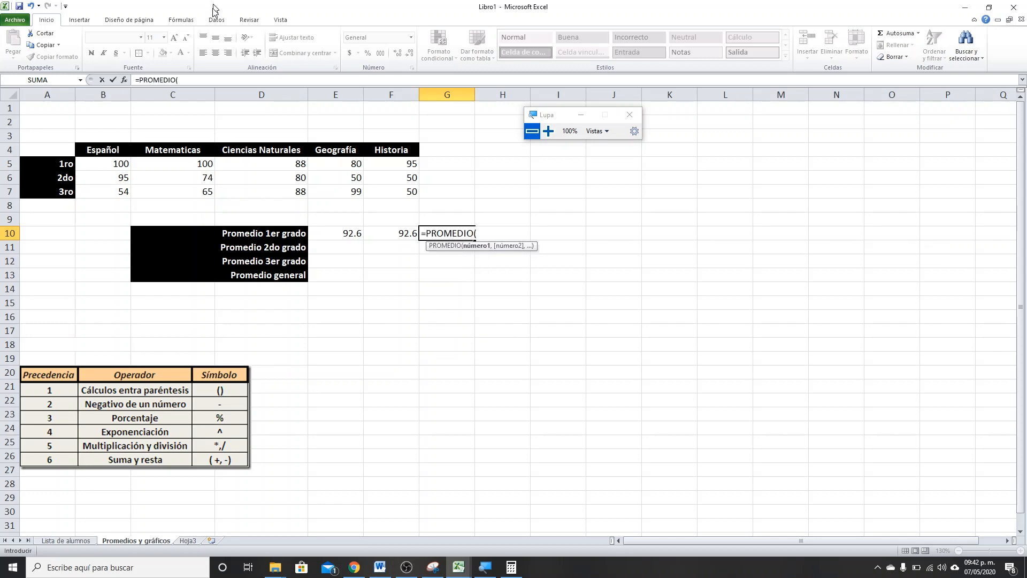
drag(109, 163, 367, 163)
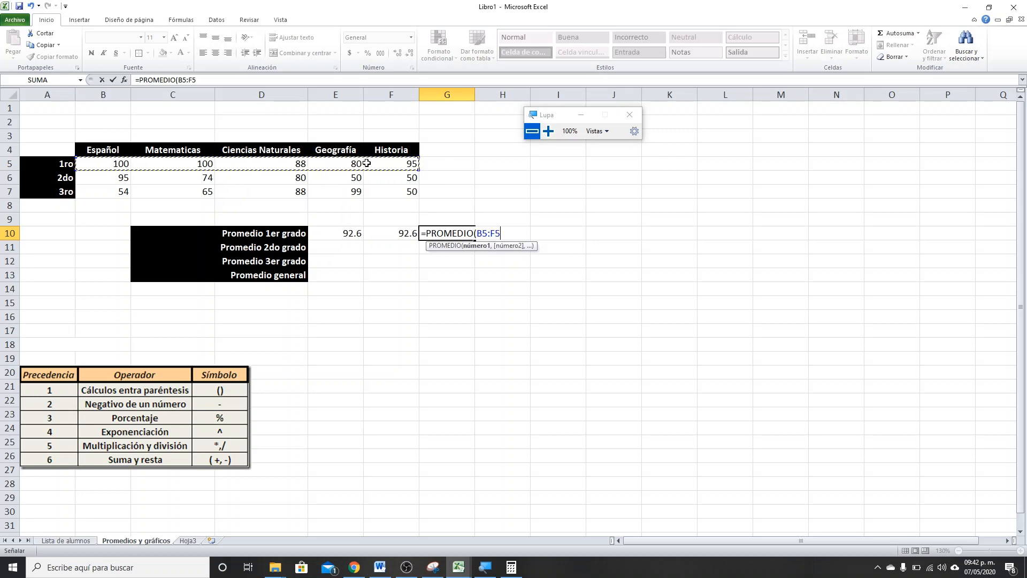
key(Return)
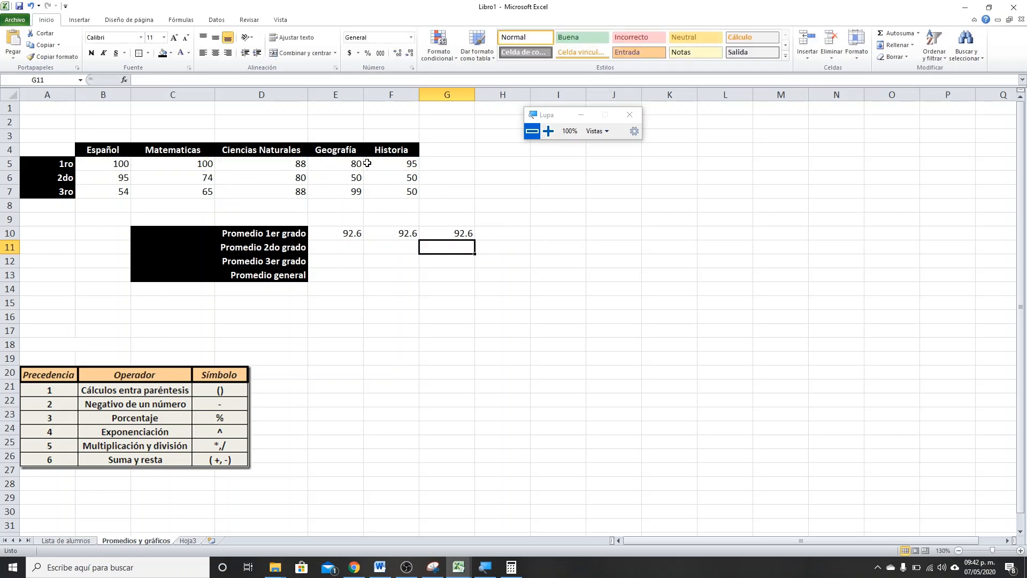
- Calculate Promedio 2do grado in E11 with the formula =PROMEDIO(B6:F6)
click(353, 247)
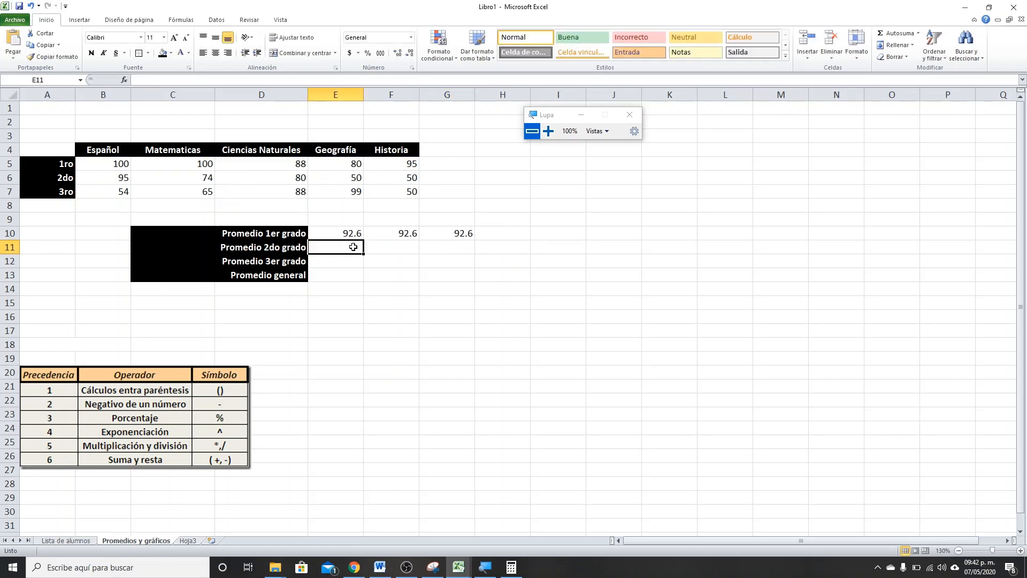
text(=PR)
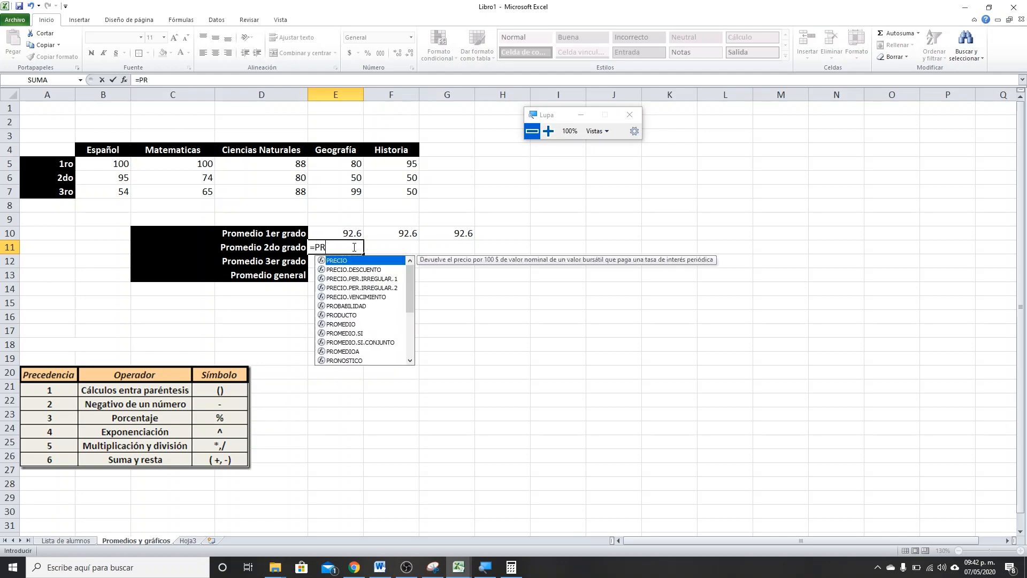
text(OMEDIO()
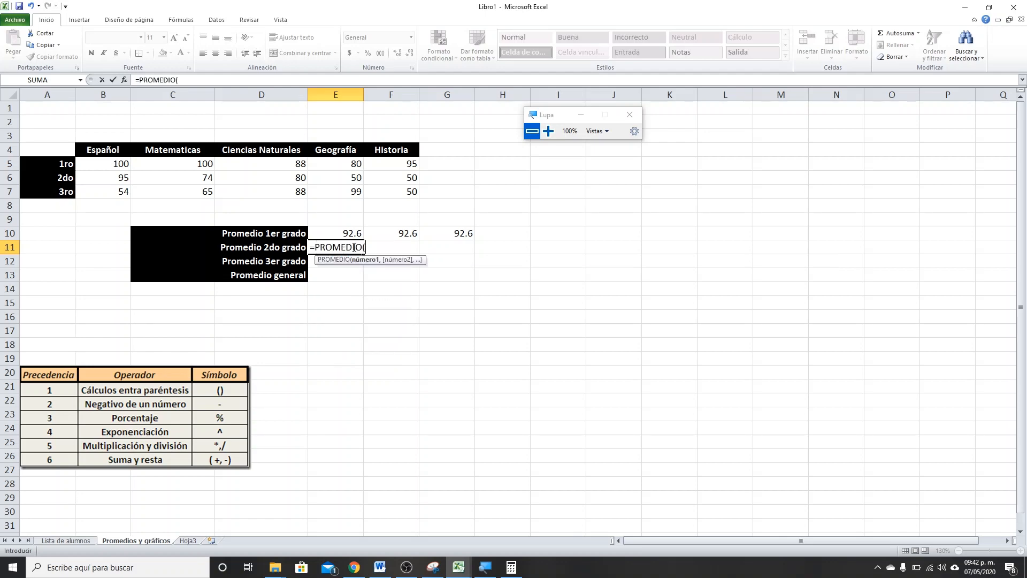
drag(110, 175, 379, 175)
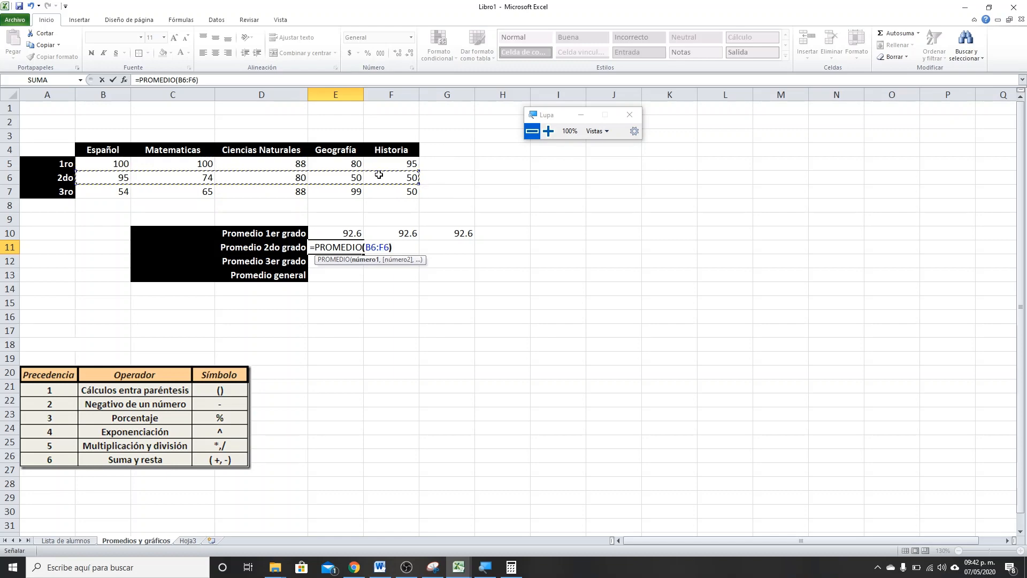
key(Return)
- Calculate Promedio 3er grado in E12 with the formula =PROMEDIO(B7:F7)
text(=PROMEDIO)
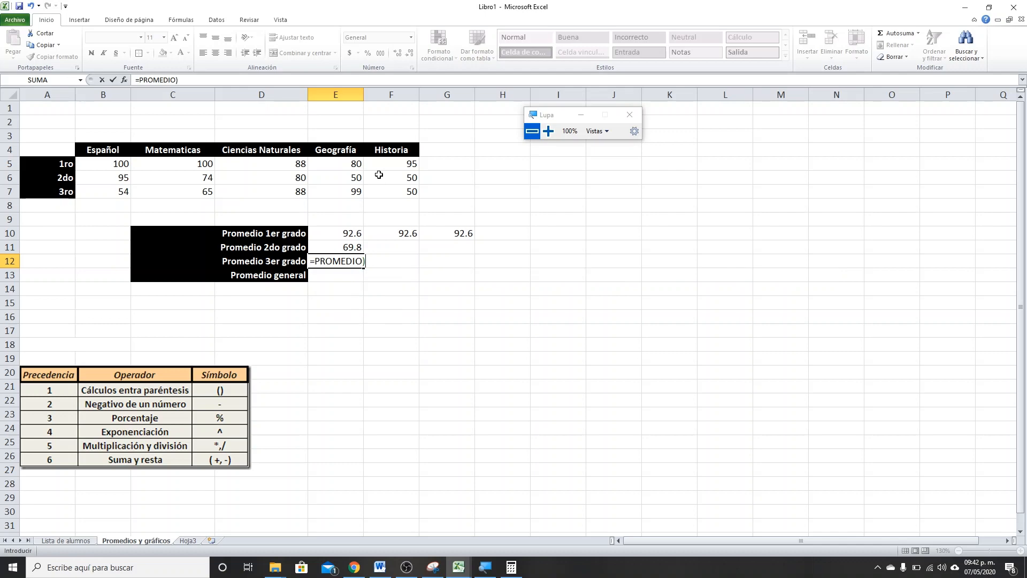
text(()
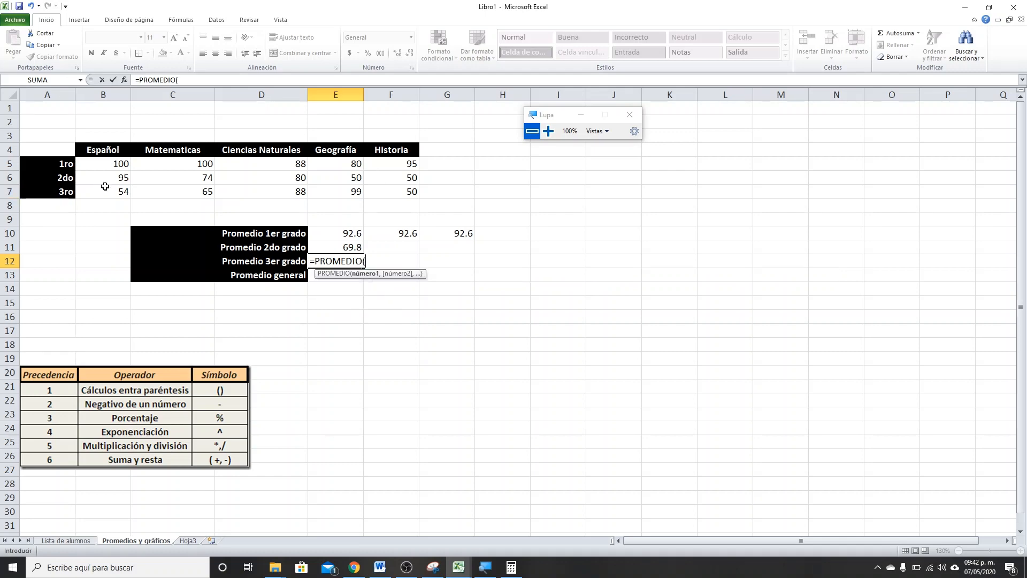
drag(103, 191, 382, 190)
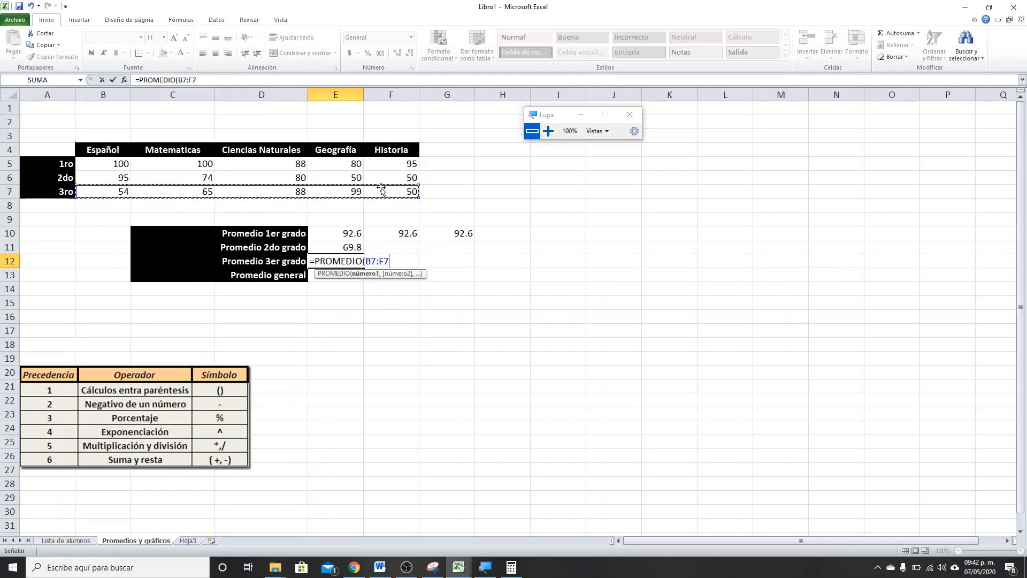
text())
key(Return)
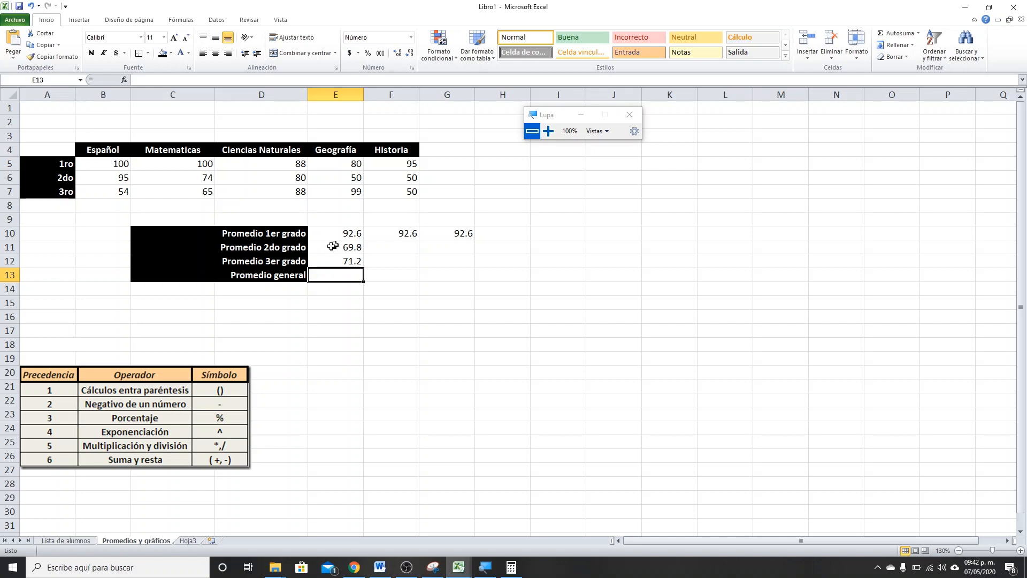
- Calculate Promedio general in E13 from all the grades with the formula =PROMEDIO(B5:F7)
text(=PROME)
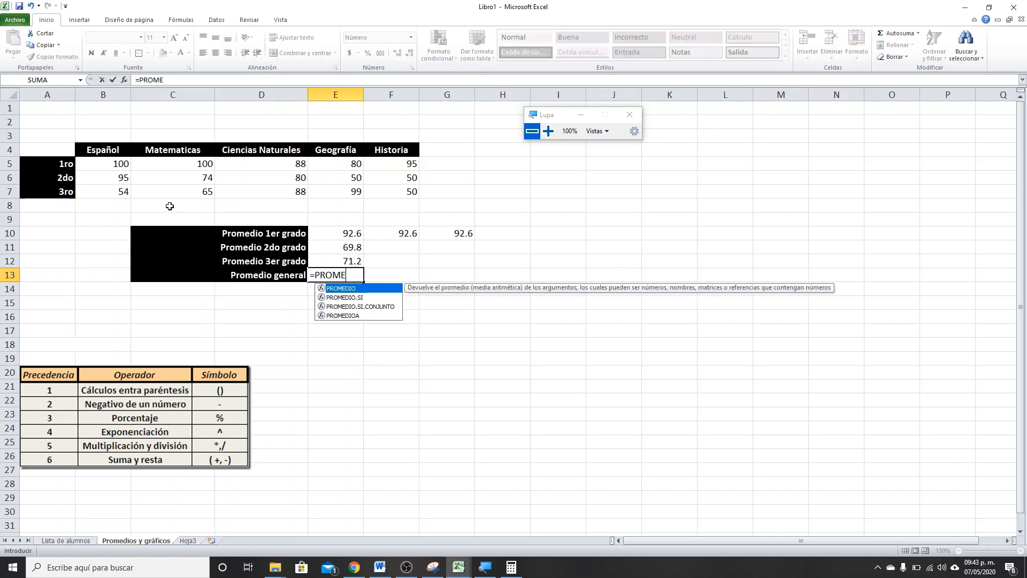
text(DIO()
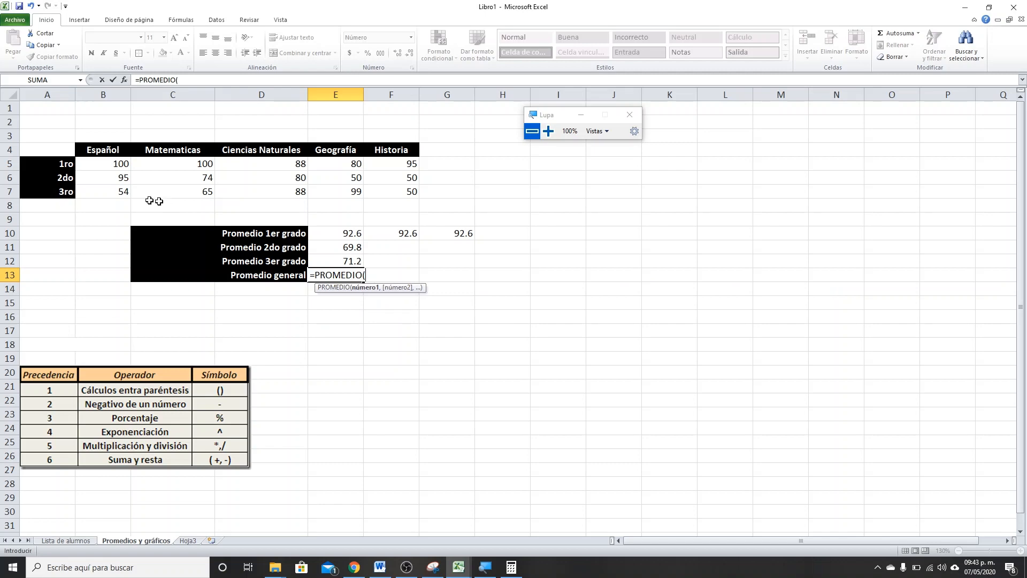
click(116, 159)
drag(115, 159, 384, 191)
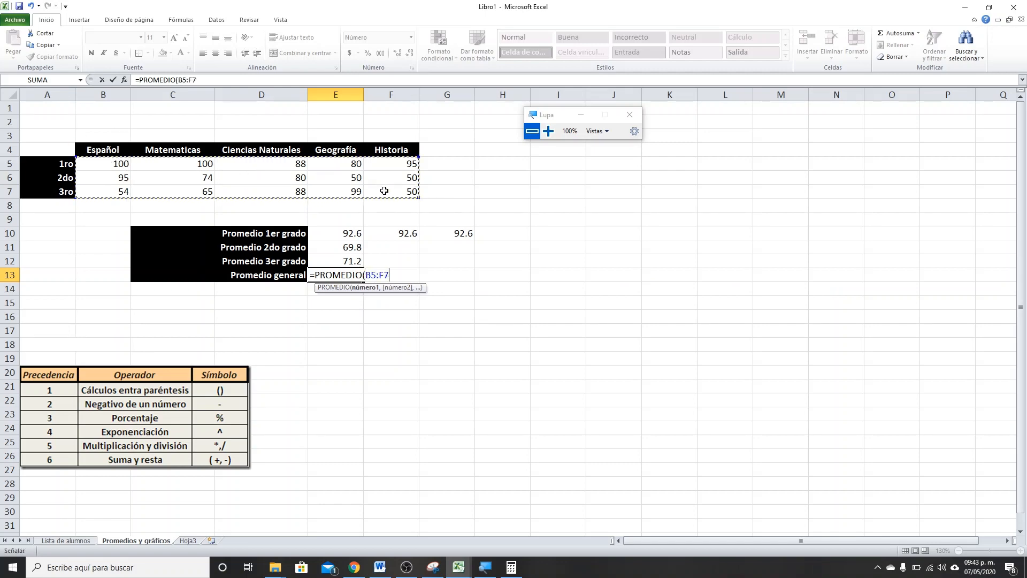
text())
key(Return)
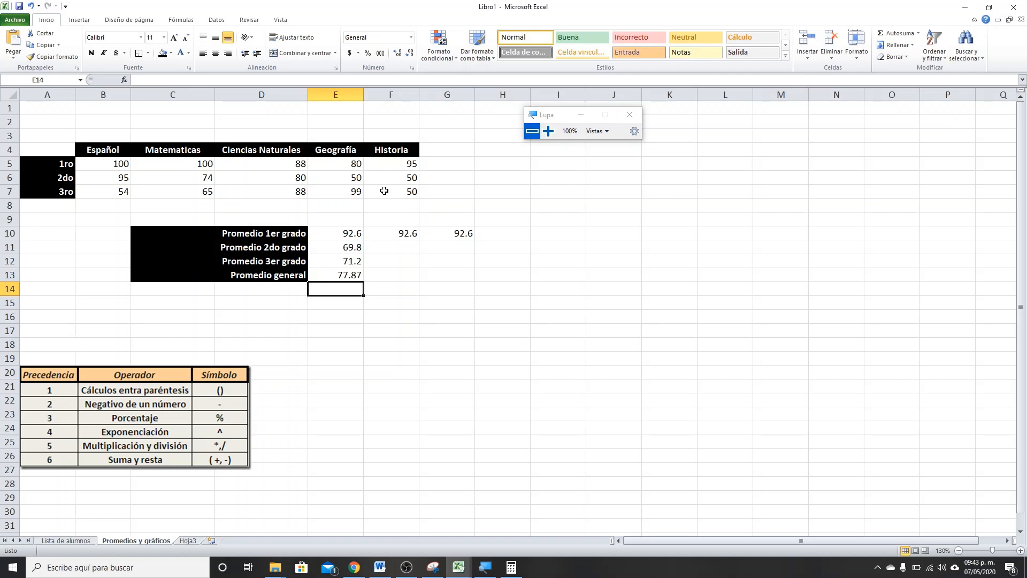
- Review the average formulas in cells E10 through E13 one by one, ending on Promedio general
click(326, 275)
click(336, 232)
click(343, 247)
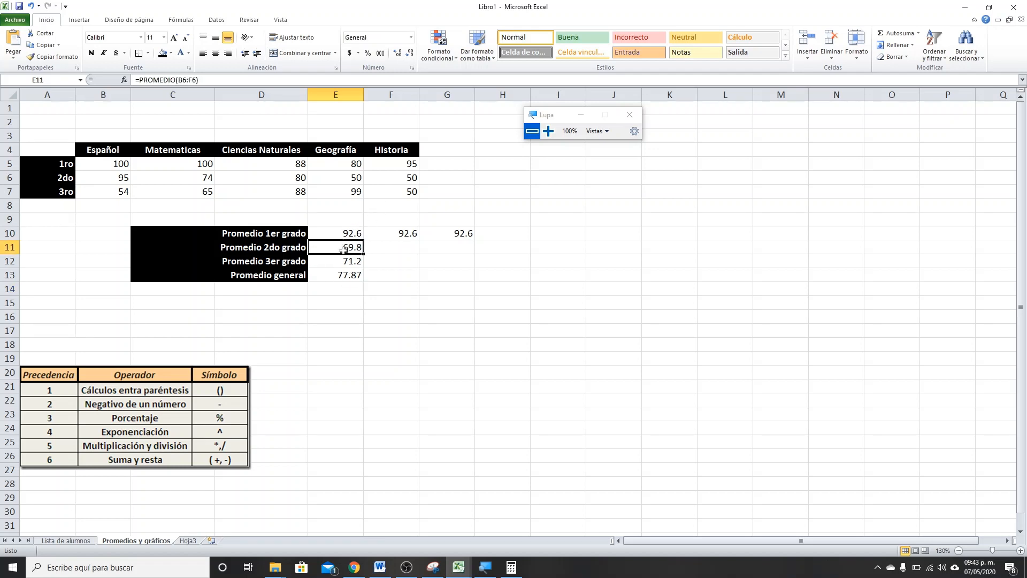
click(346, 262)
click(347, 275)
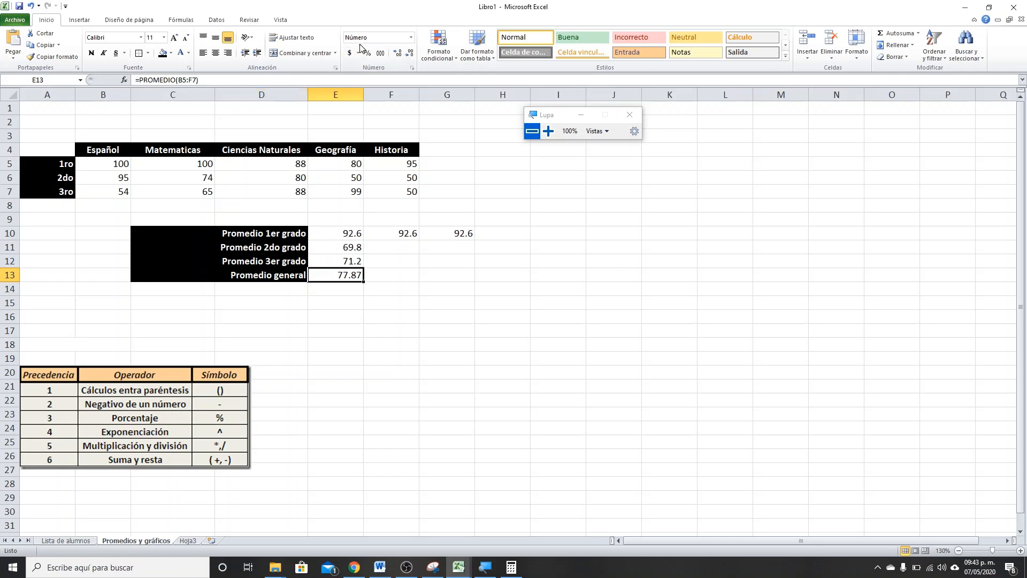
- Reset Promedio general in E13 to the General format and reformat it as Número with 2 decimal places
click(411, 37)
click(393, 52)
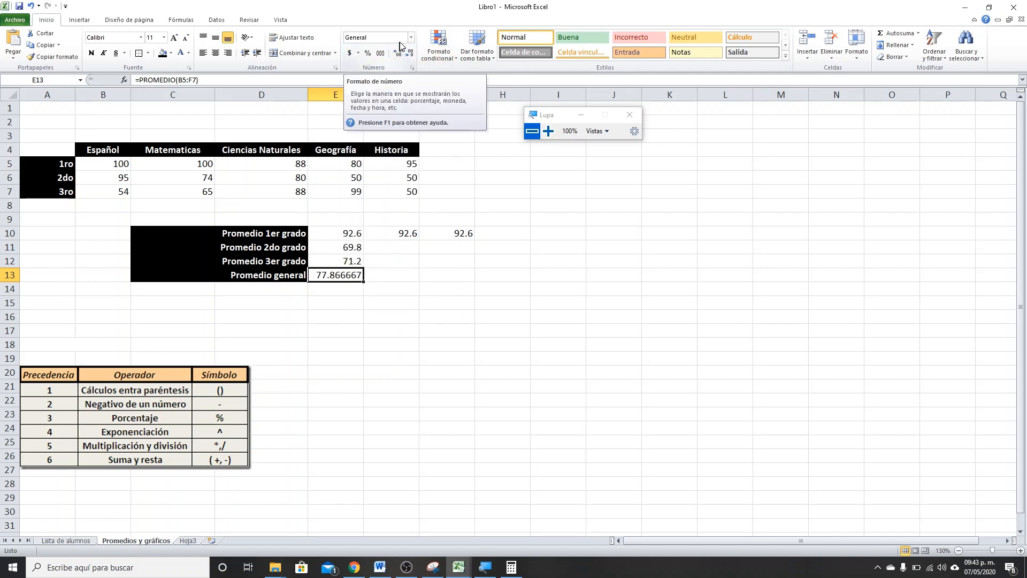
right_click(348, 278)
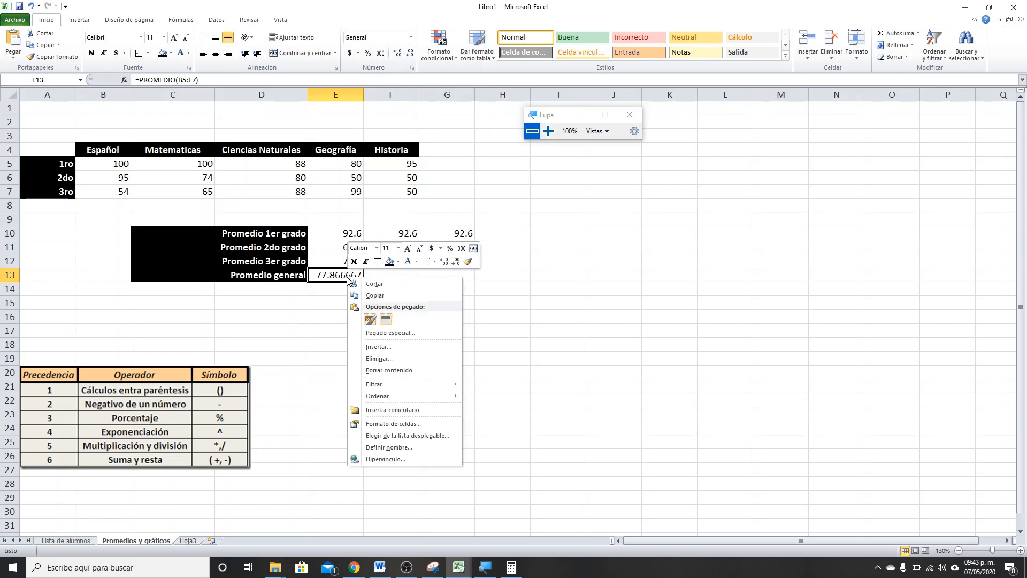
click(368, 424)
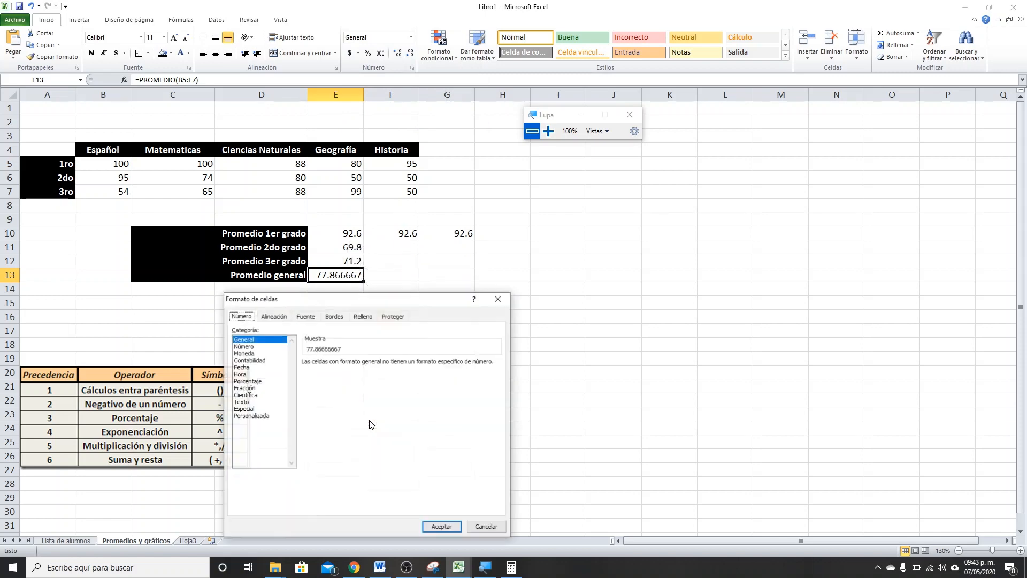
click(248, 347)
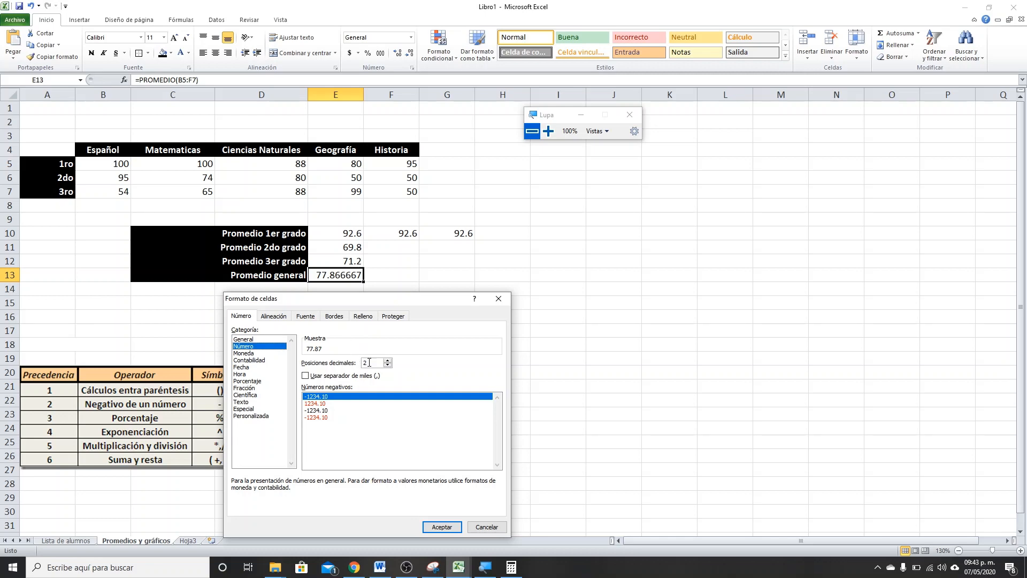
drag(373, 306, 396, 95)
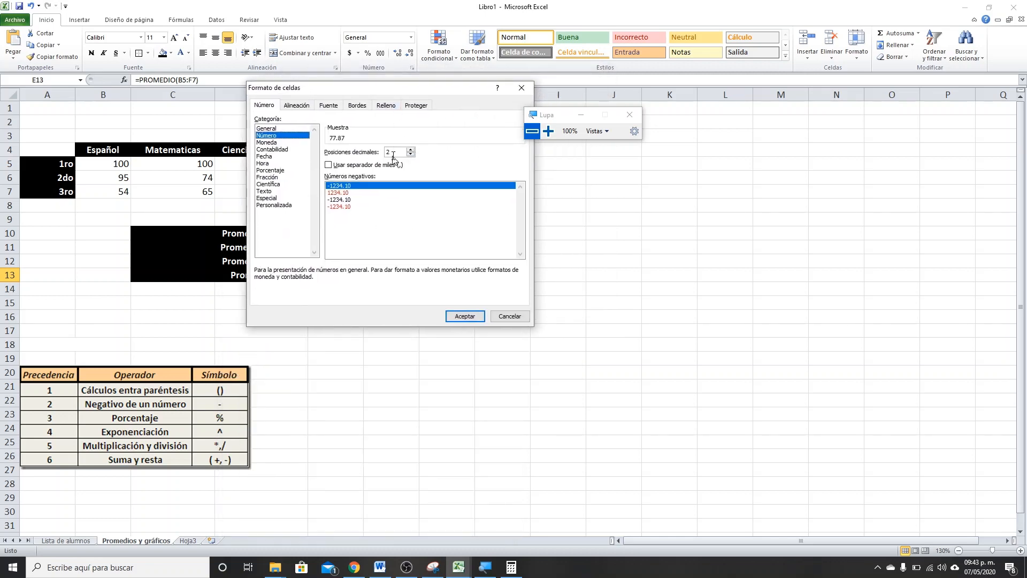
click(410, 150)
click(411, 150)
click(410, 150)
click(410, 155)
click(411, 155)
click(410, 154)
drag(387, 95, 476, 86)
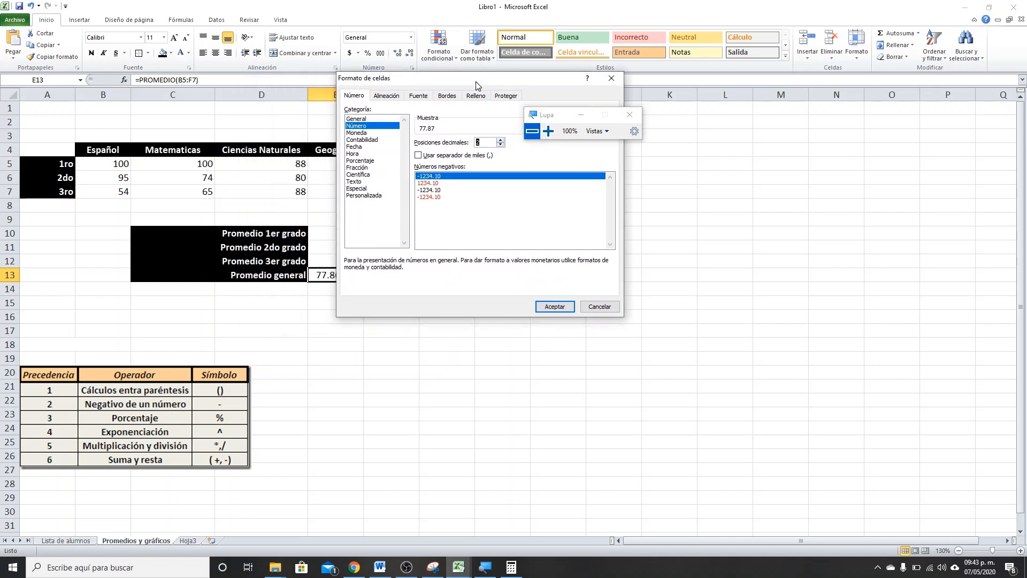
click(555, 307)
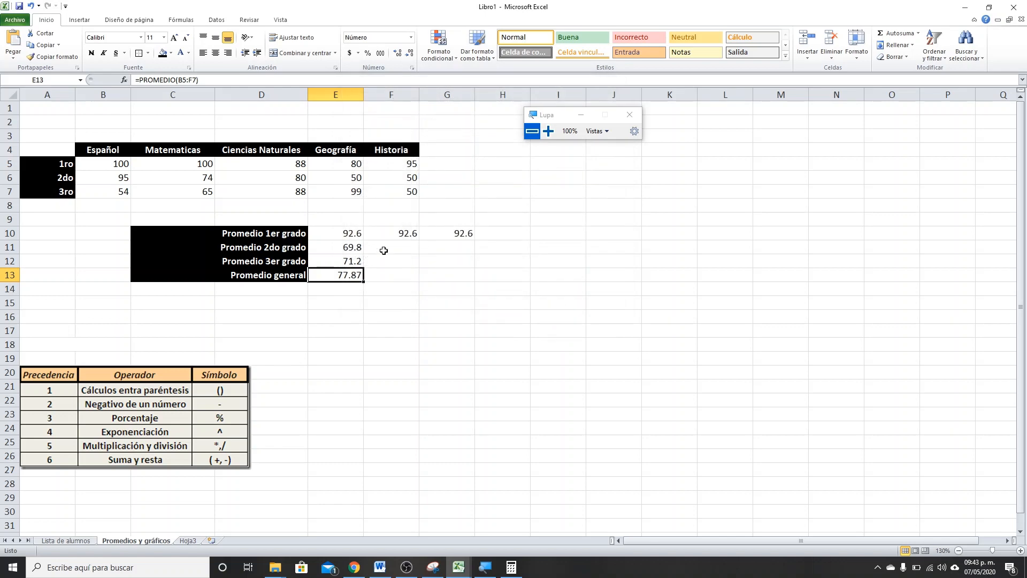
- Format the three grade averages in E10:E12 as Número with 2 decimal places
click(345, 234)
drag(345, 234, 346, 264)
click(411, 37)
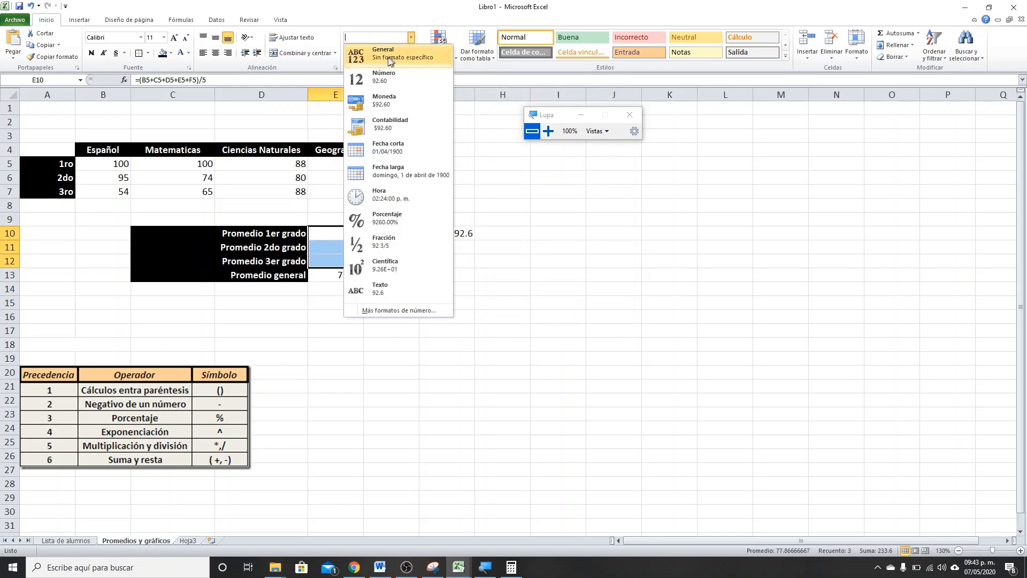
click(377, 79)
right_click(345, 248)
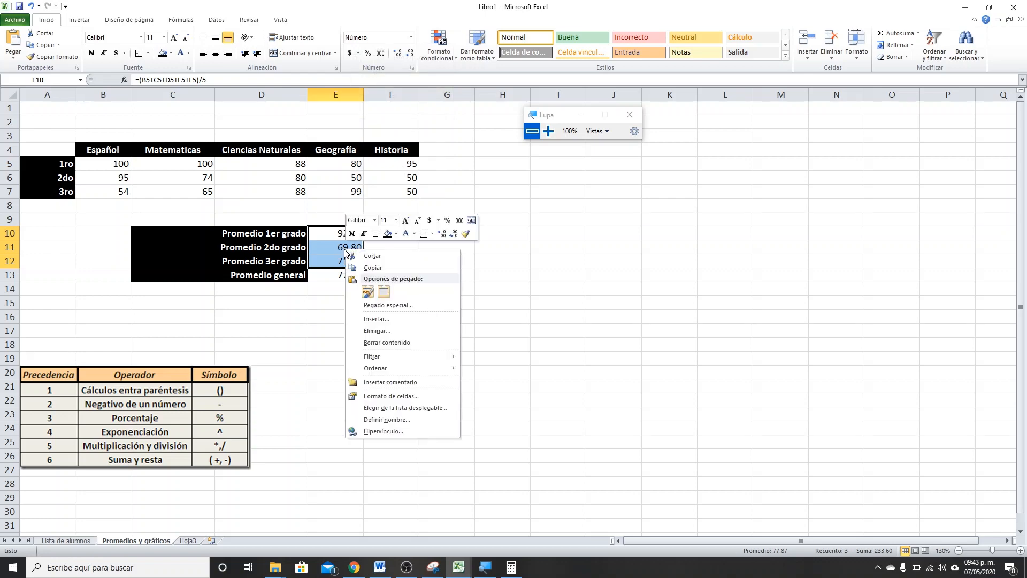
click(396, 399)
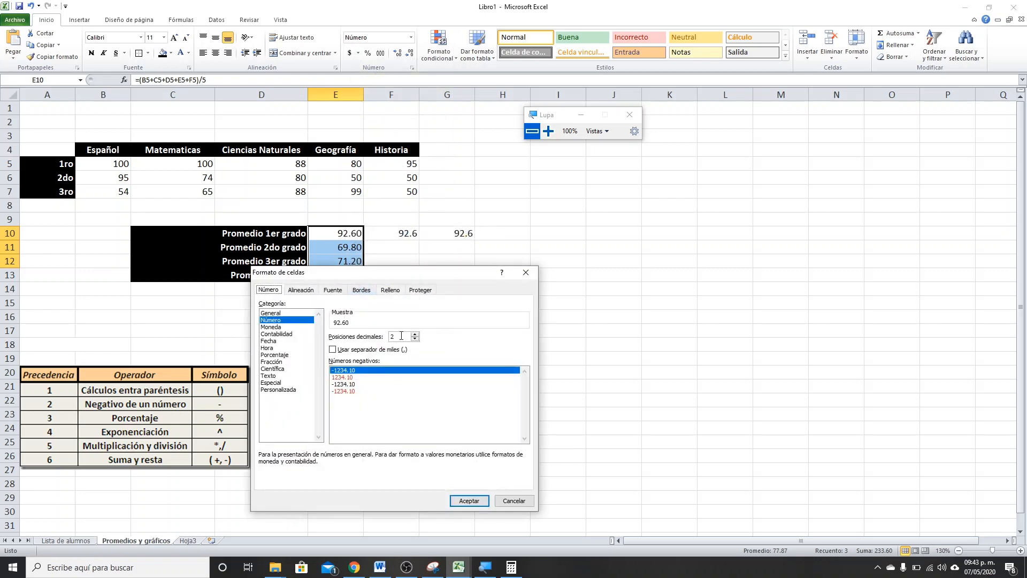
click(466, 501)
- Delete the two extra 1er grado averages in F10 and G10
click(343, 261)
click(345, 276)
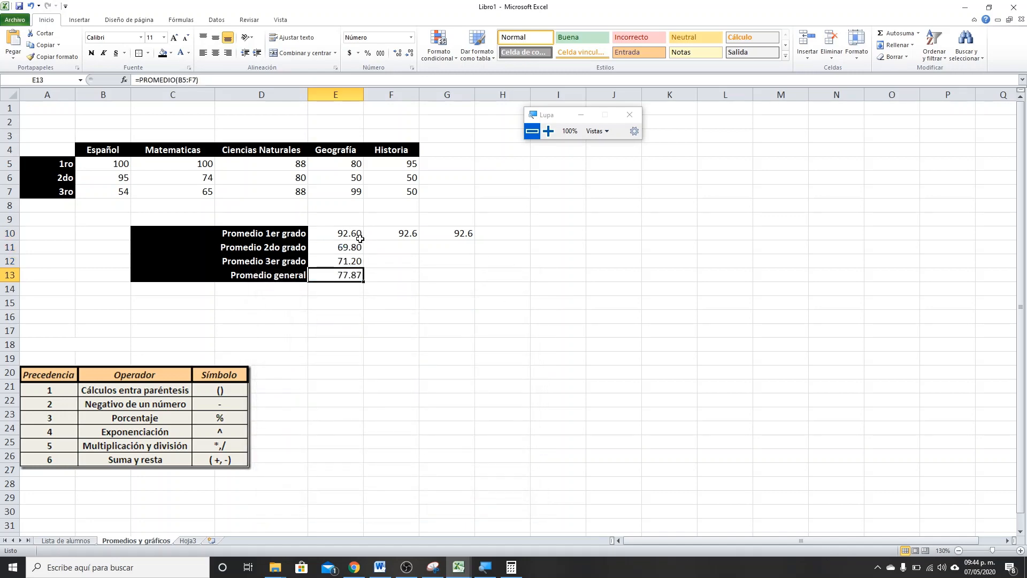
drag(403, 233, 677, 140)
key(Delete)
- Create a default column chart from the grades table A4:F7 and delete it
key(alt+F1)
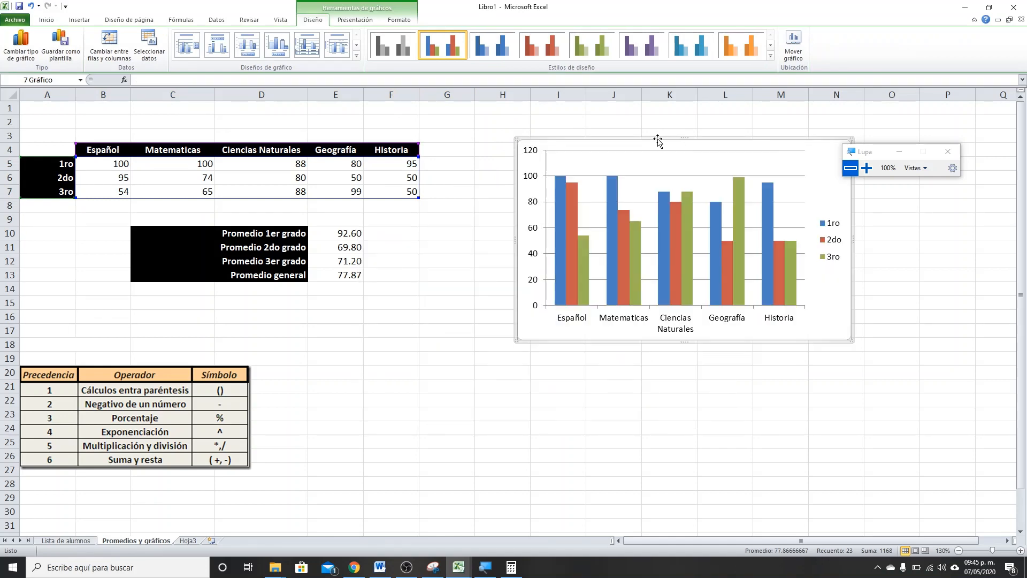
key(Delete)
click(595, 192)
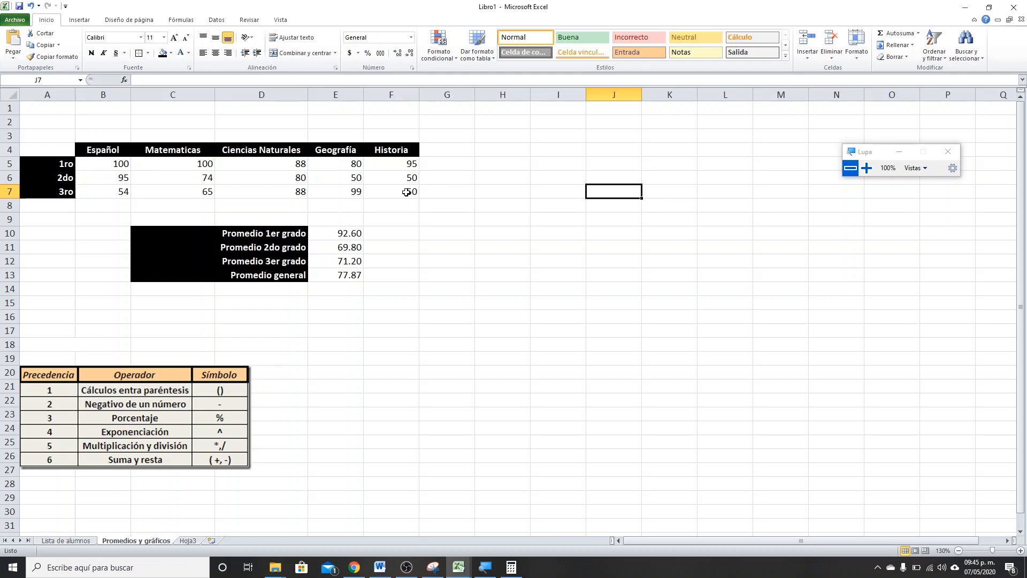
- Insert a 2-D clustered column chart from the grades table A4:F7 and place it beside the table, around H2:M16
drag(407, 193, 39, 150)
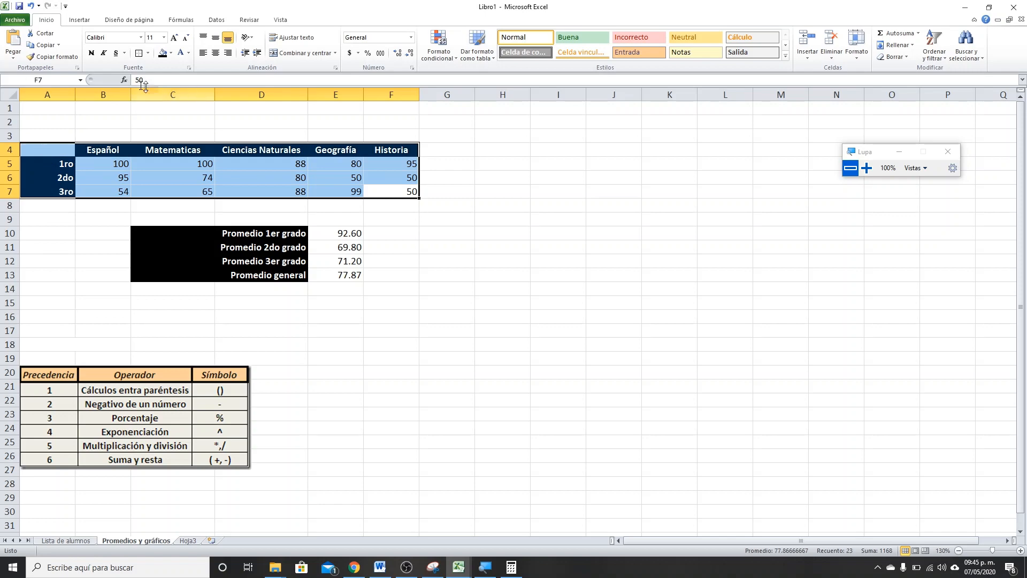
click(80, 25)
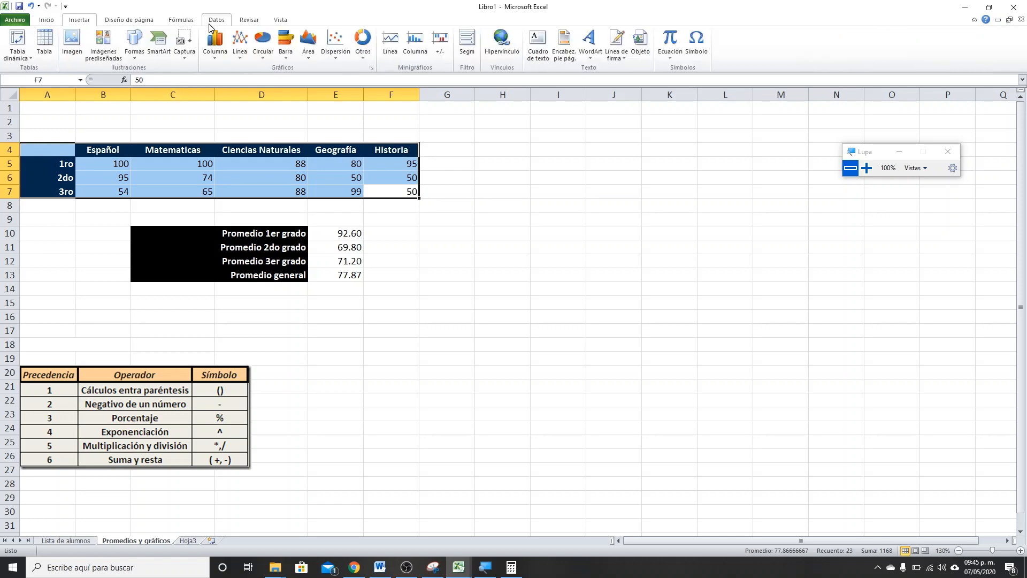
click(214, 39)
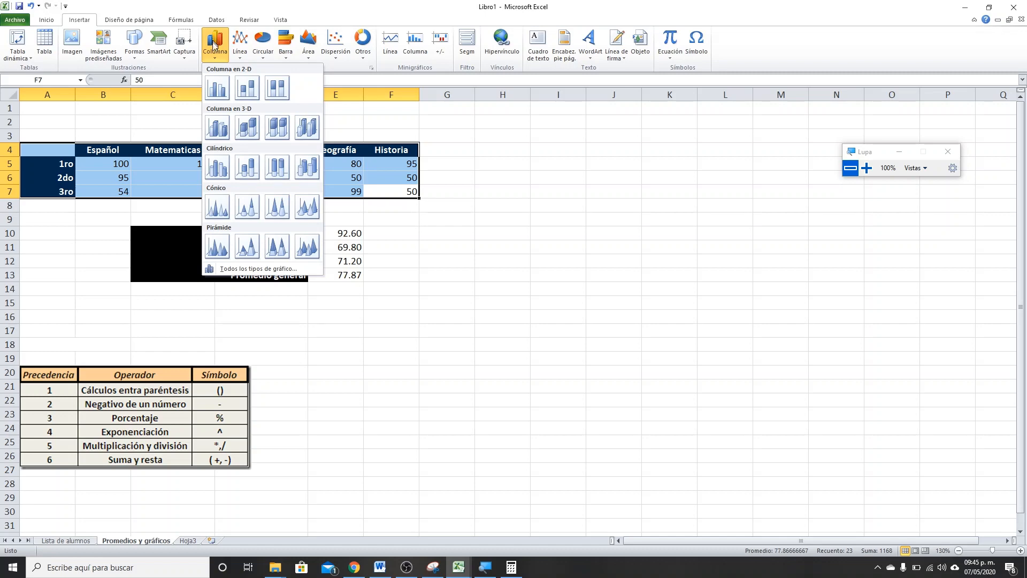
click(215, 91)
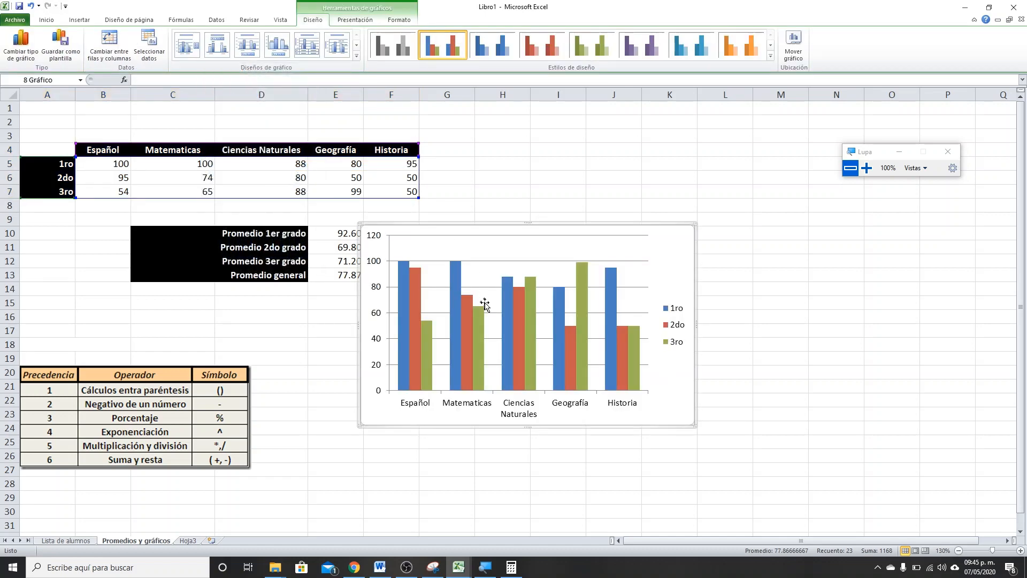
drag(502, 226, 616, 123)
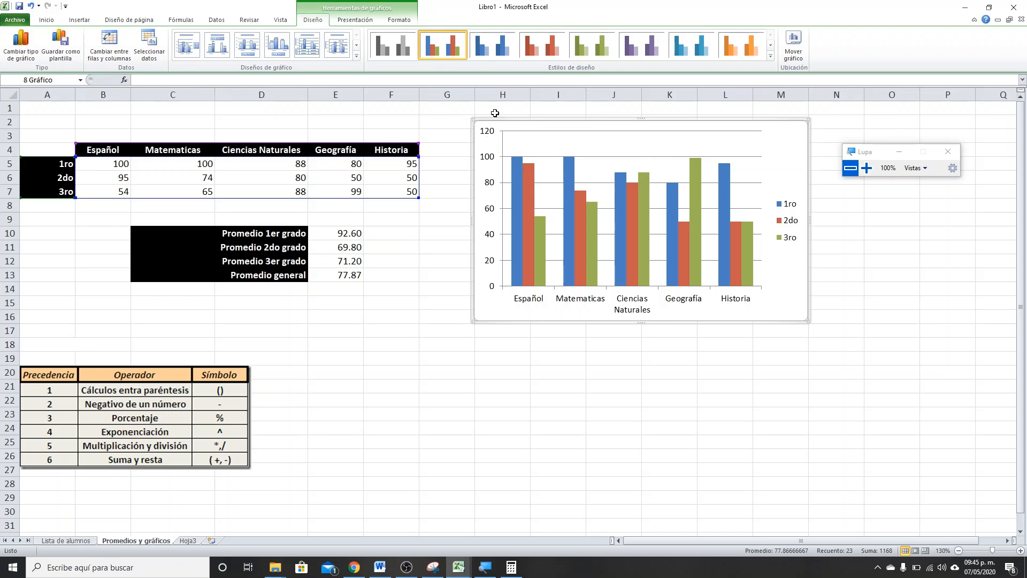
click(438, 371)
click(477, 133)
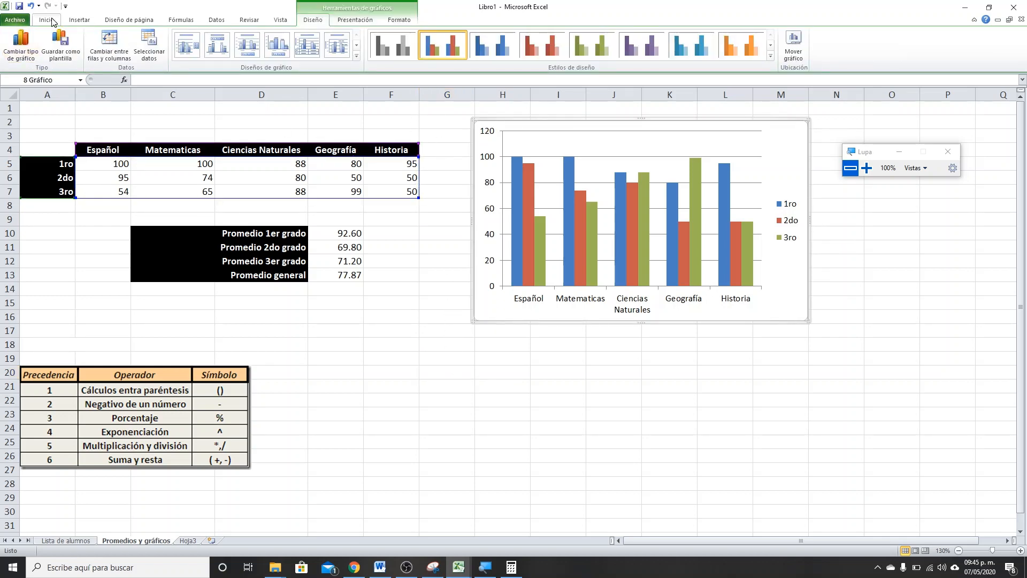
- Insert an empty 2-D clustered column chart from blank cell H18 and place it directly below the first chart
click(526, 371)
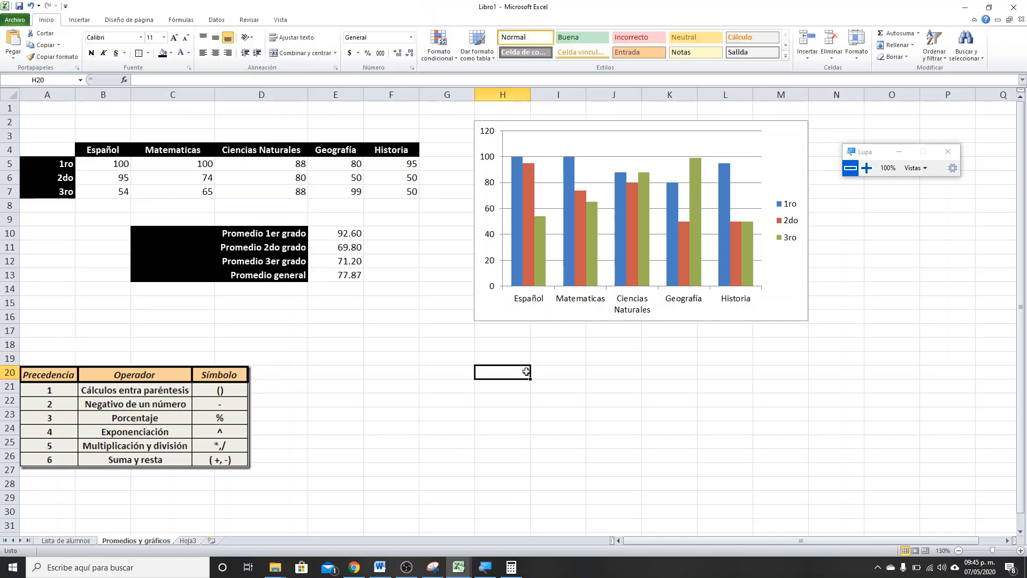
click(516, 349)
click(79, 20)
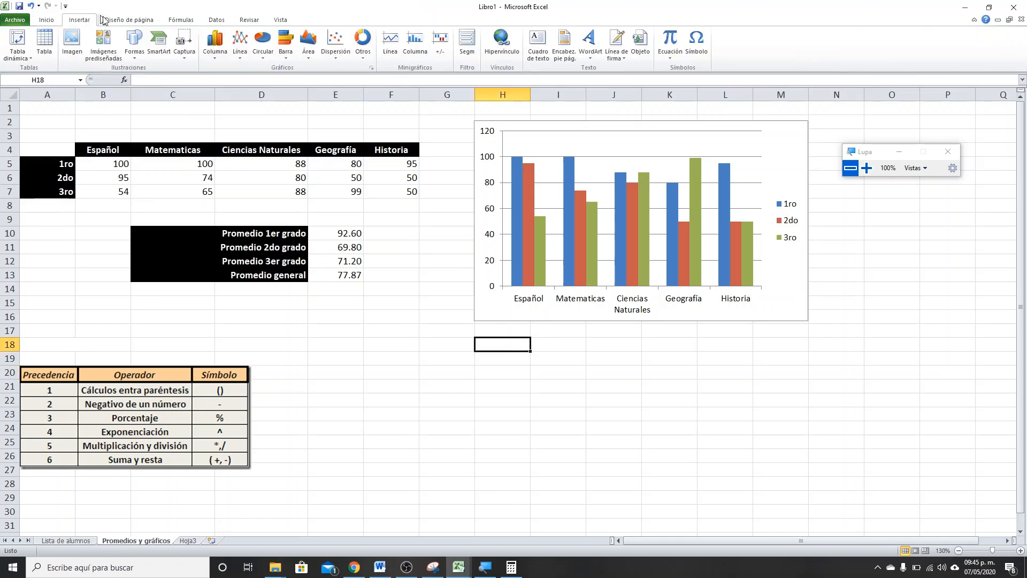
click(215, 43)
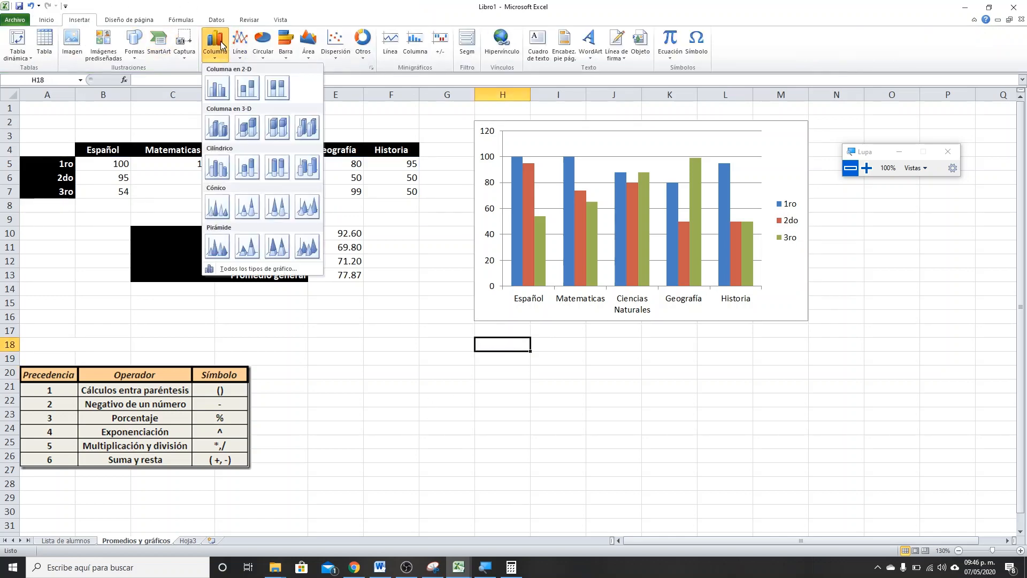
click(218, 88)
drag(425, 225, 539, 333)
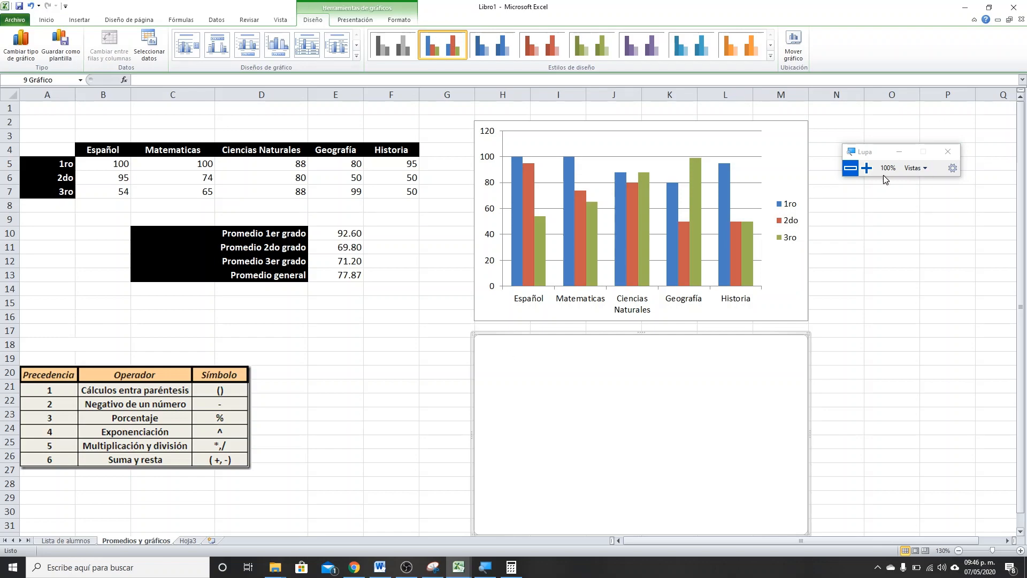
- Set the empty chart's data range to the 1ro grades in B5:F5
click(867, 168)
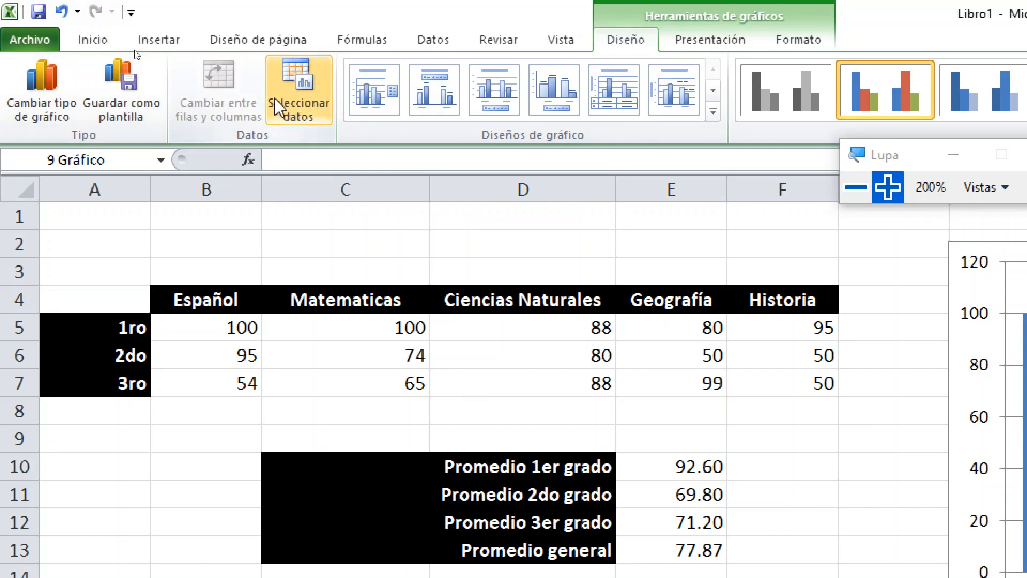
click(290, 102)
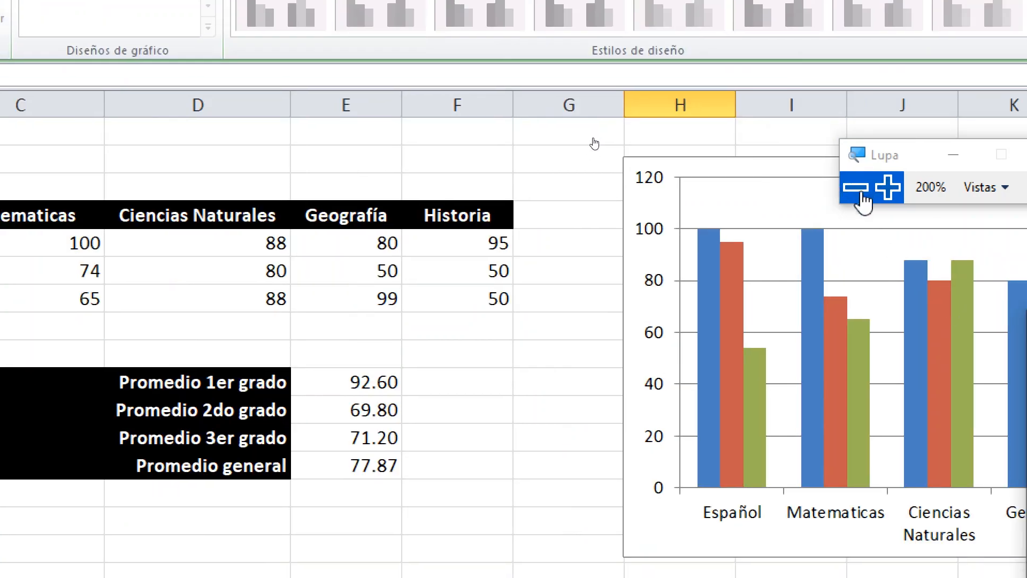
click(856, 187)
drag(692, 207, 507, 186)
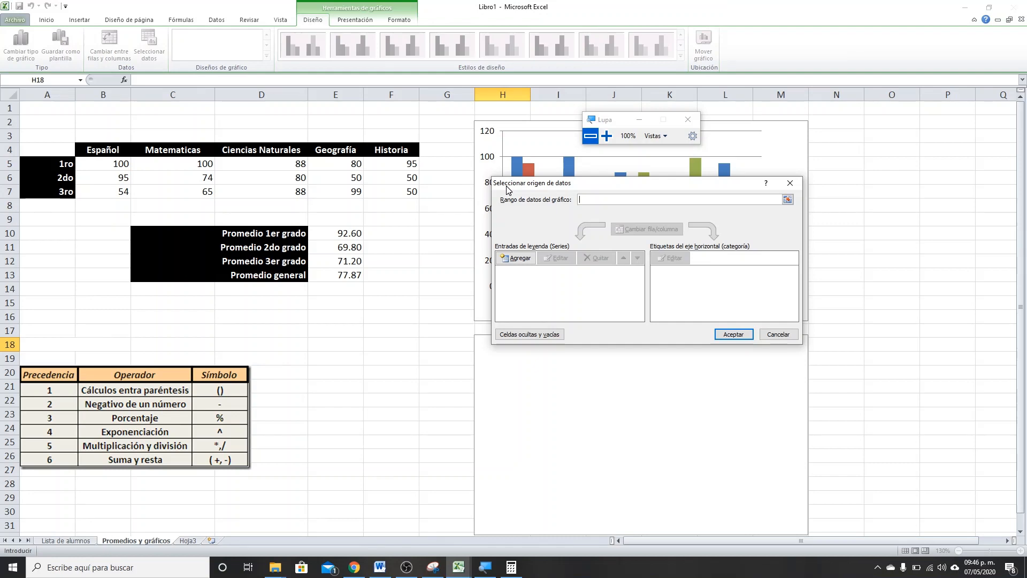
click(787, 201)
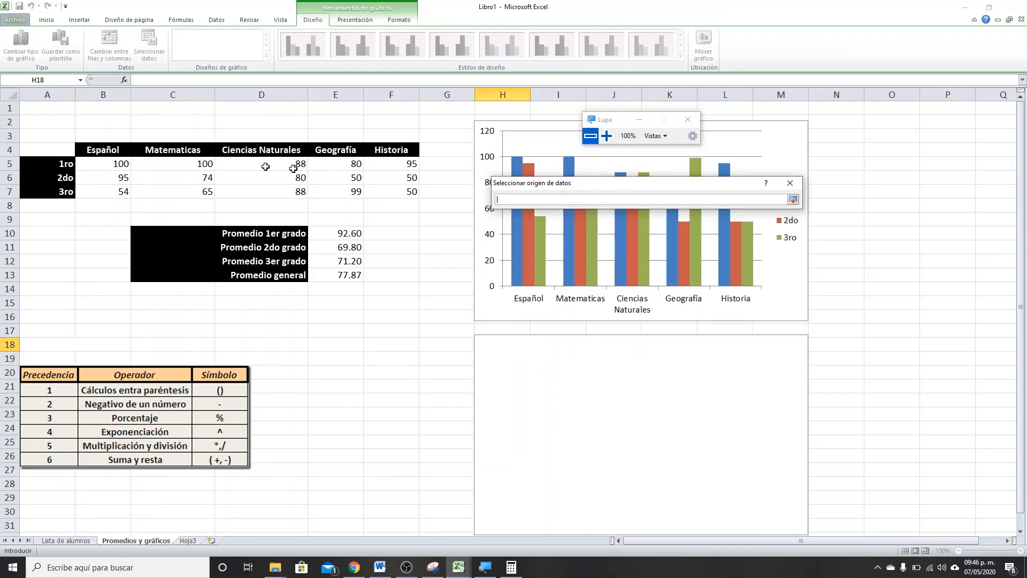
drag(103, 165, 390, 169)
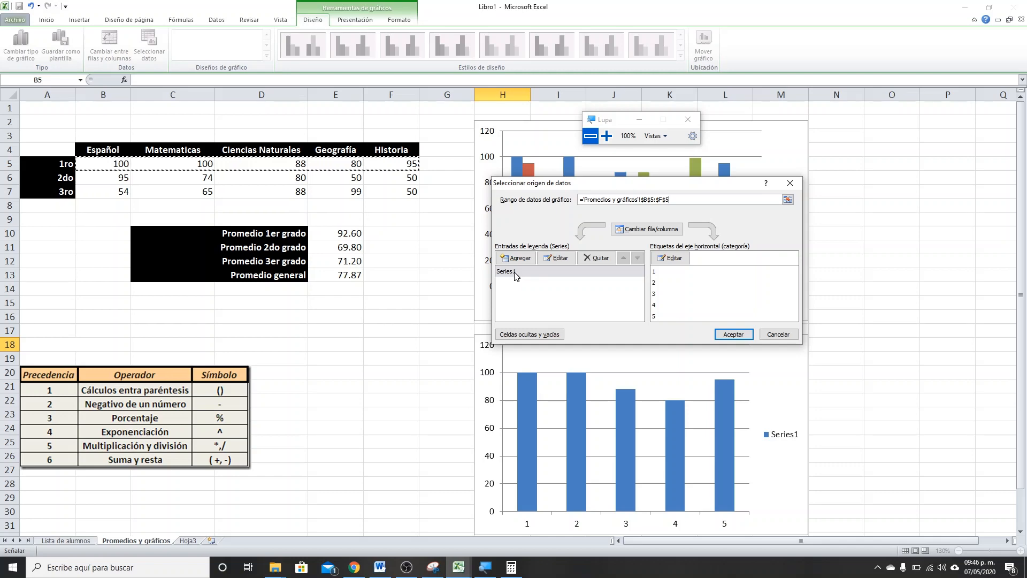
- Name the new chart's data series from cell A5 (1ro)
click(557, 258)
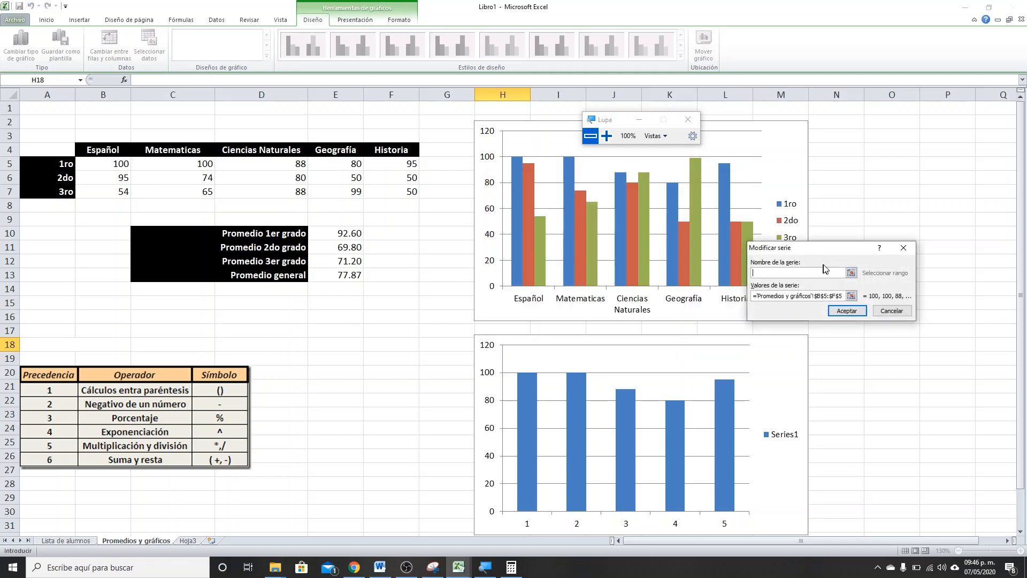
click(49, 163)
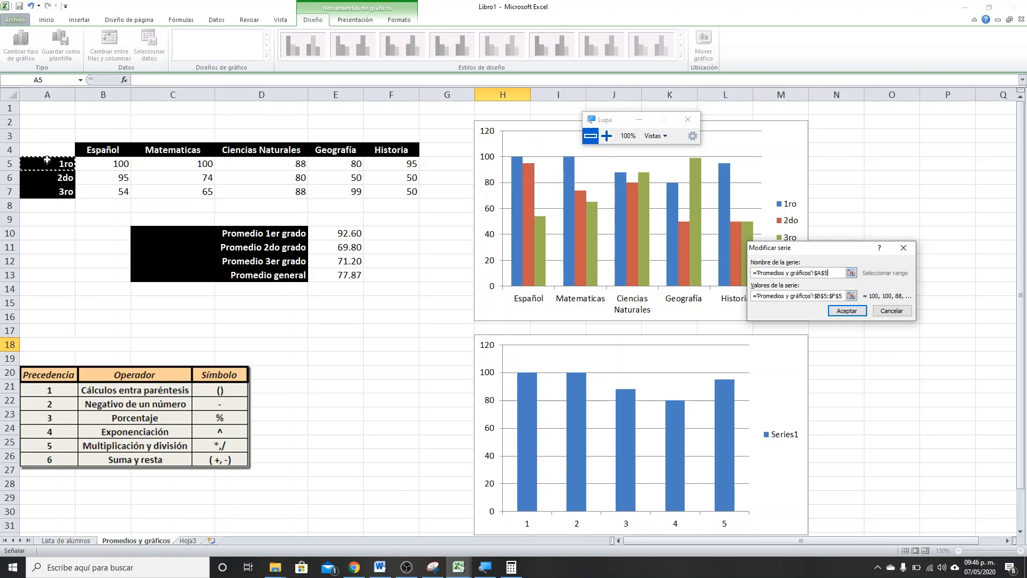
click(606, 135)
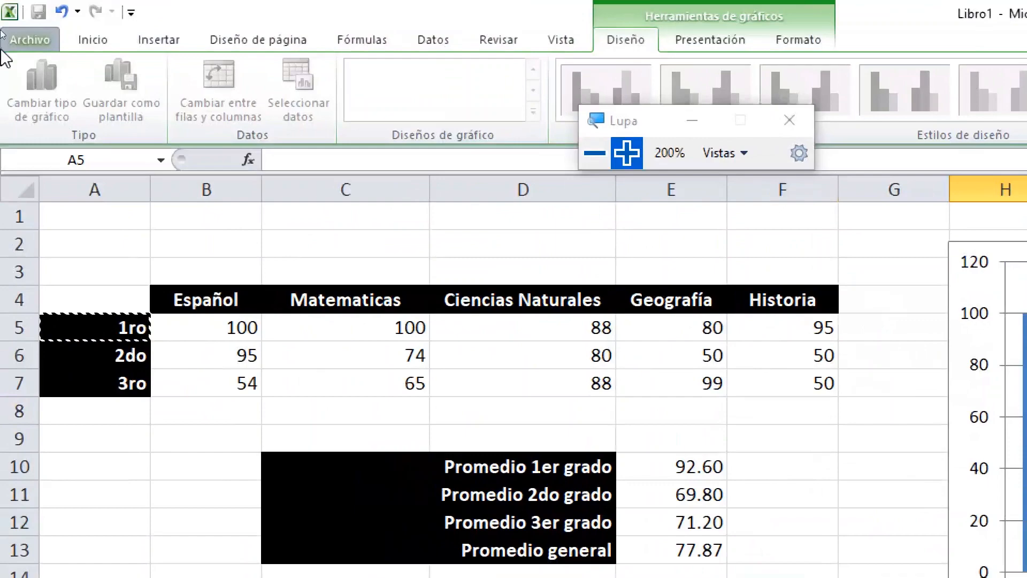
click(594, 154)
click(846, 313)
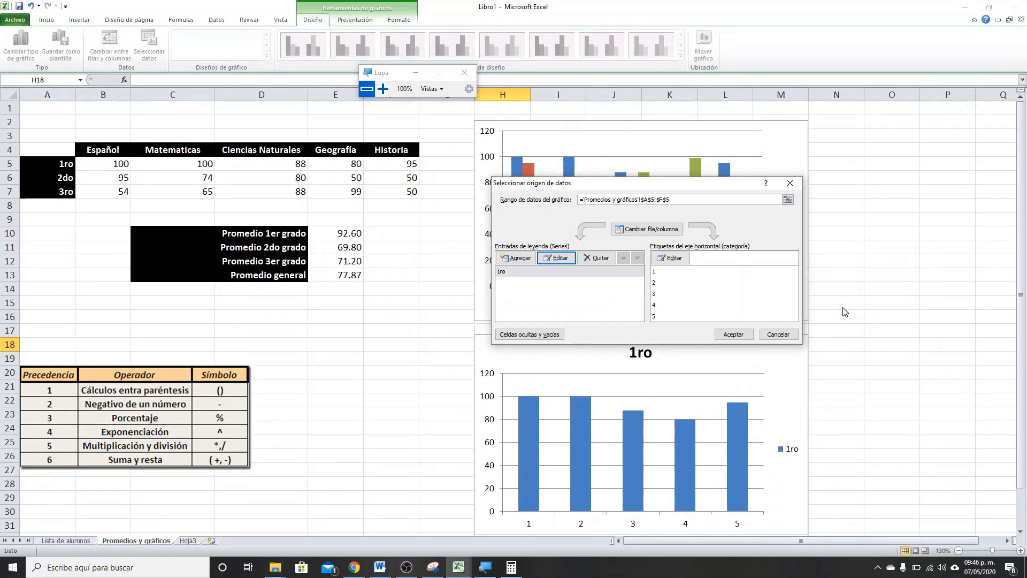
- Set the chart's horizontal axis labels to the subject names in B4:F4 and accept the data source
click(681, 255)
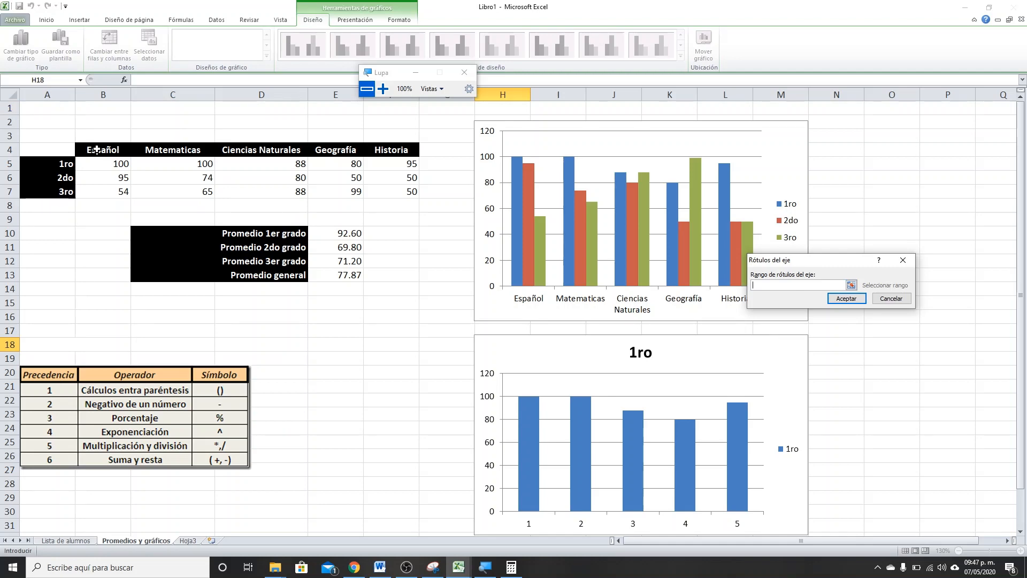
drag(102, 150, 378, 151)
click(850, 299)
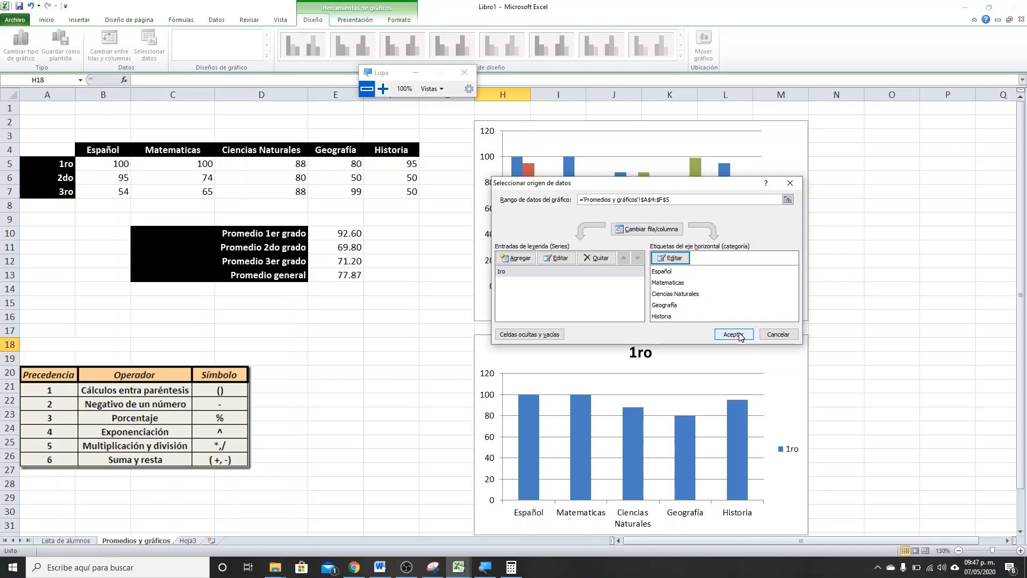
click(733, 335)
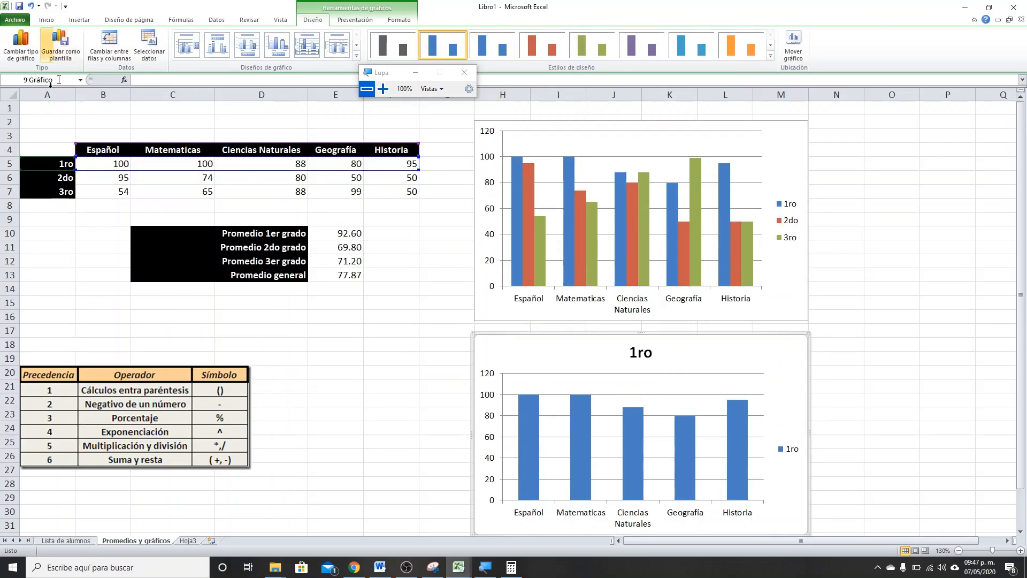
- Add a second data series to the lower chart, named from cell A6 (2do) with values from B6:F6
click(150, 40)
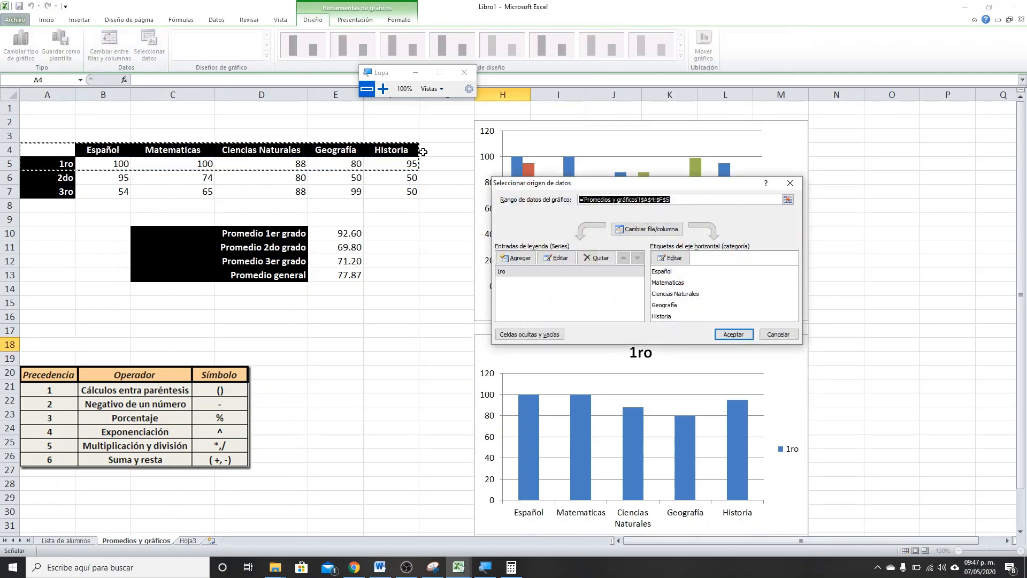
click(515, 258)
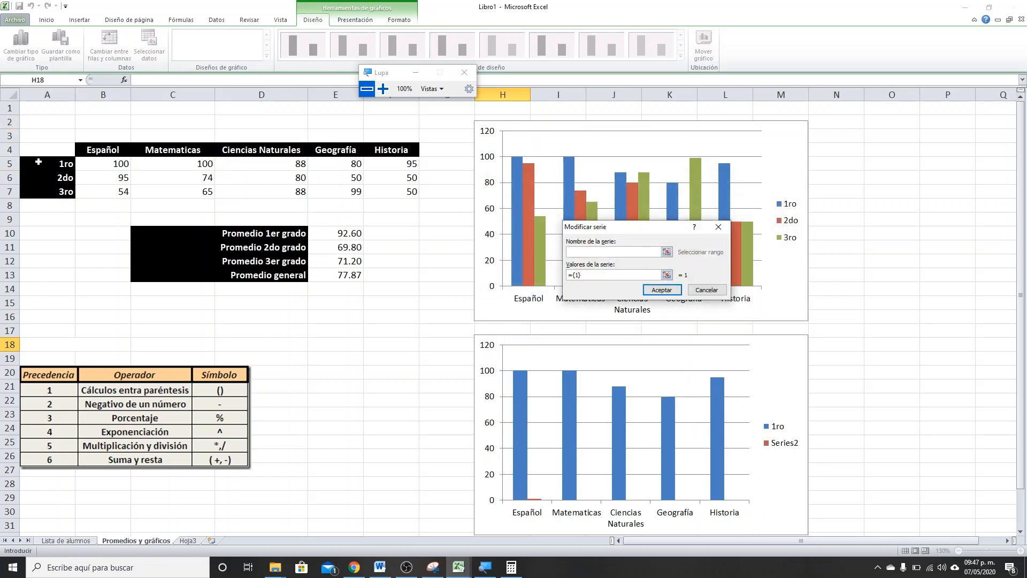
click(46, 178)
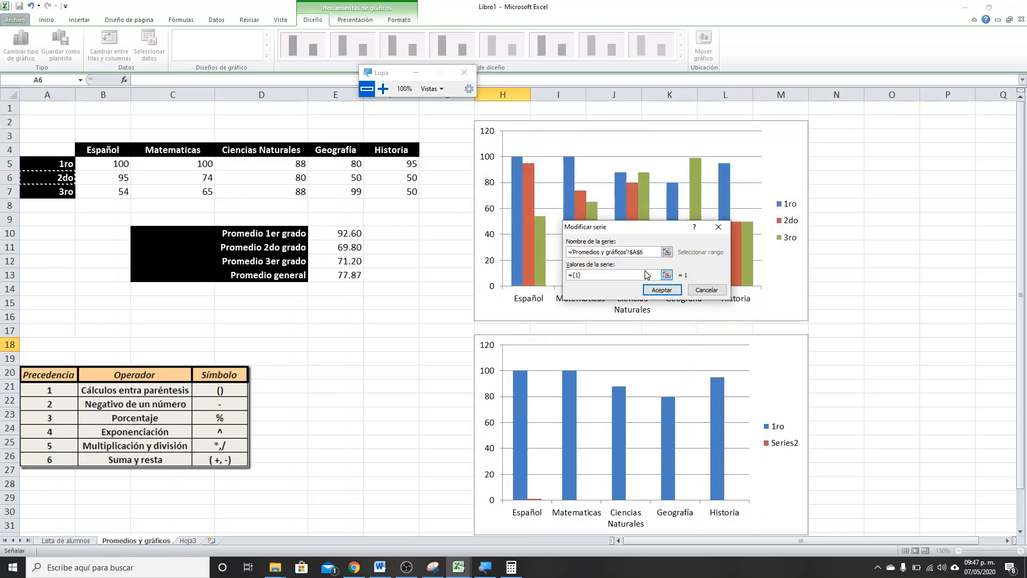
click(666, 274)
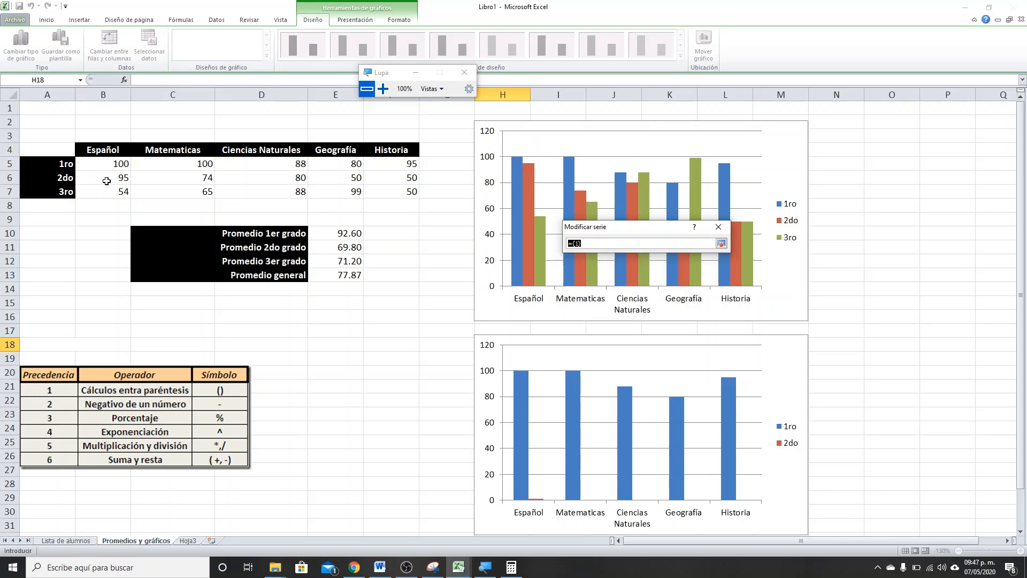
drag(107, 181, 410, 181)
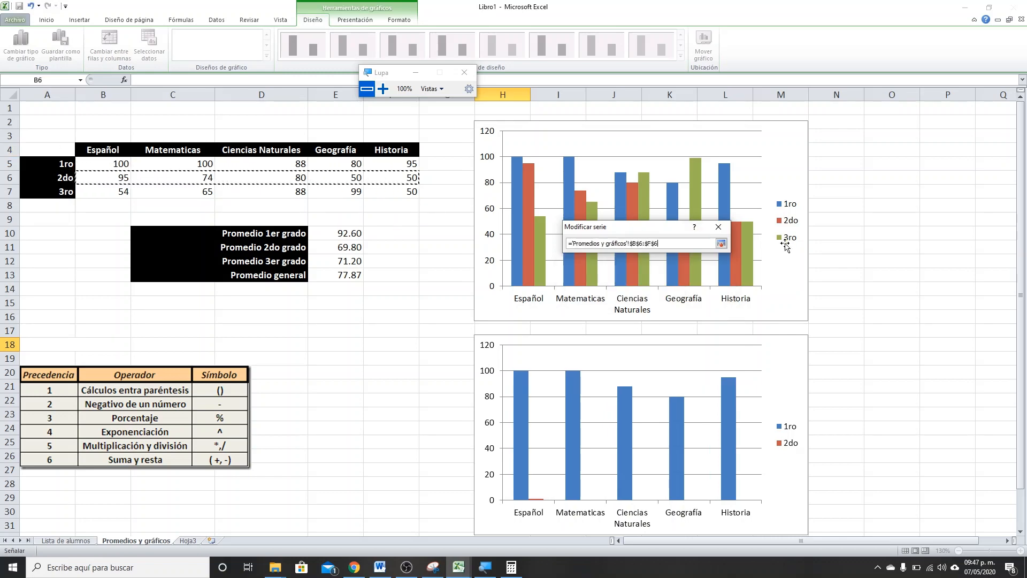
click(722, 243)
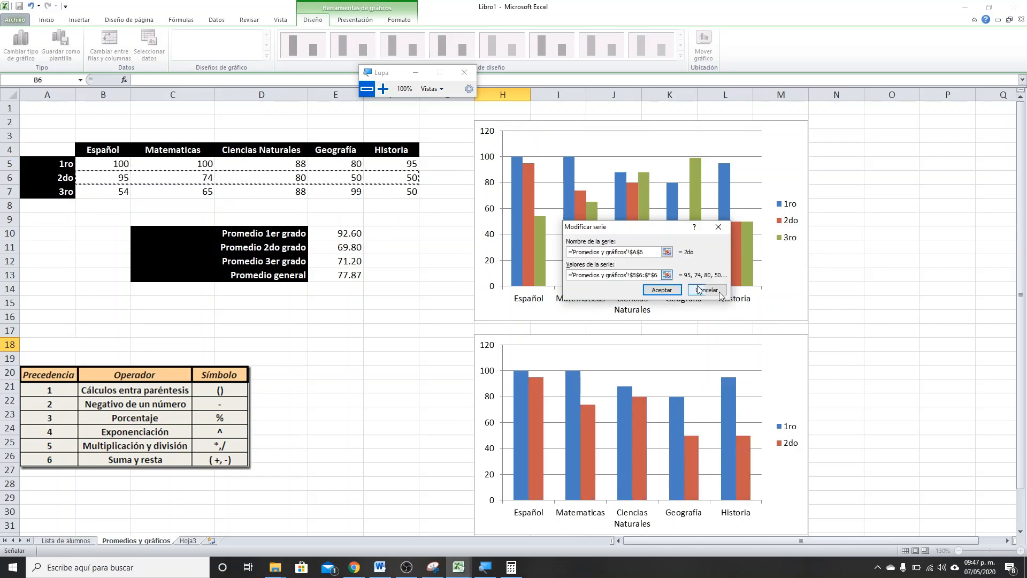
click(662, 290)
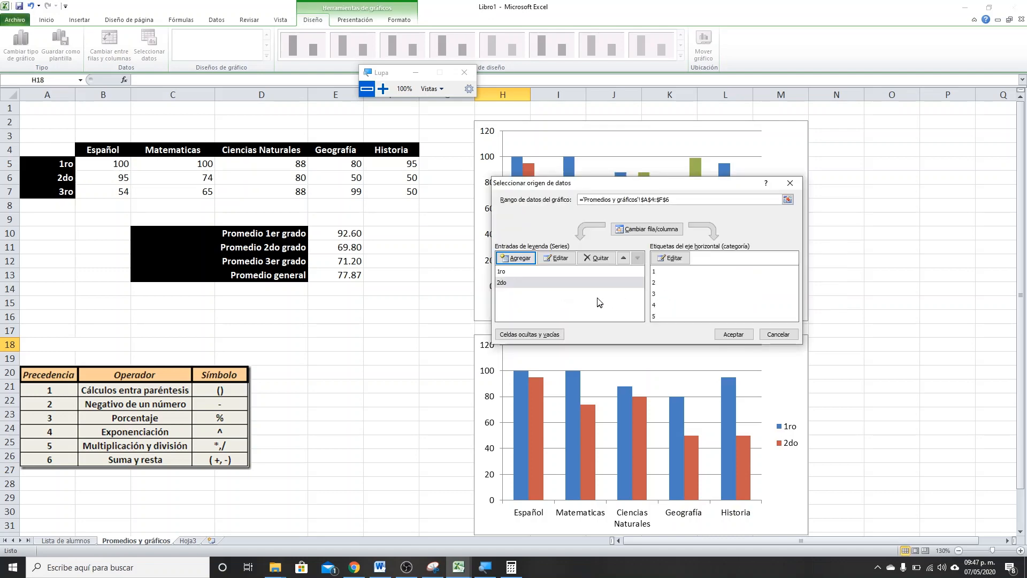
click(519, 258)
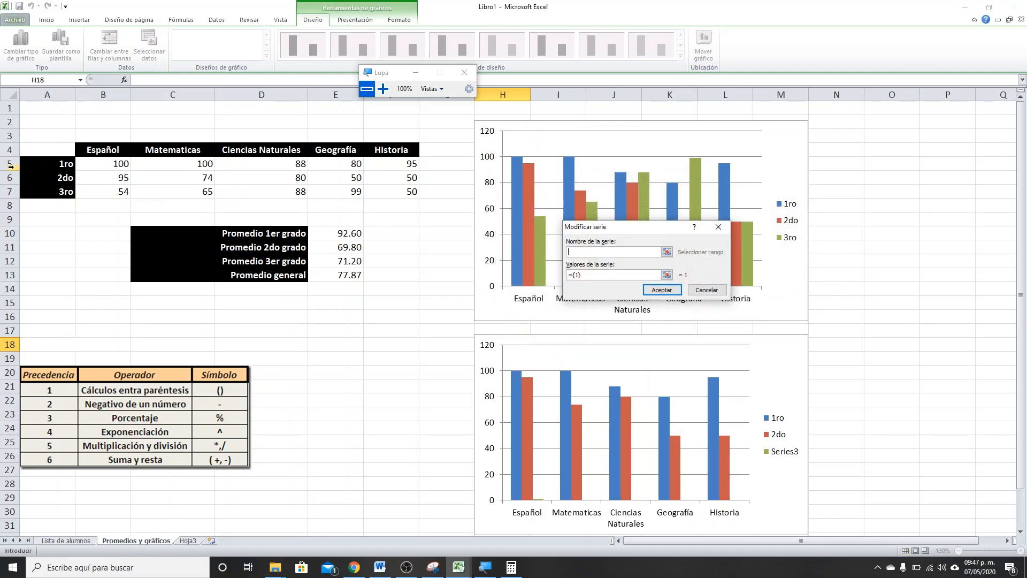
click(43, 192)
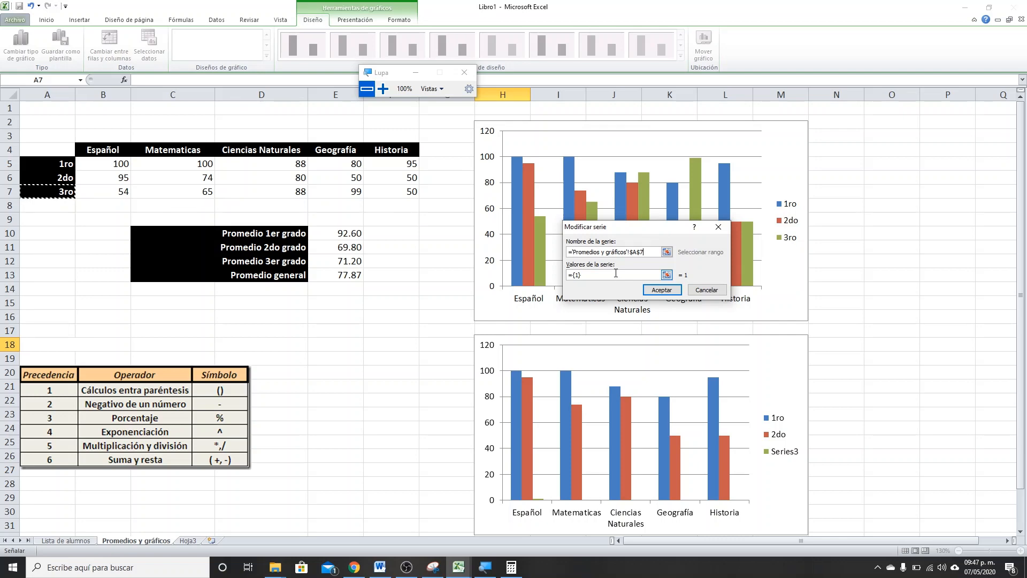
key(Return)
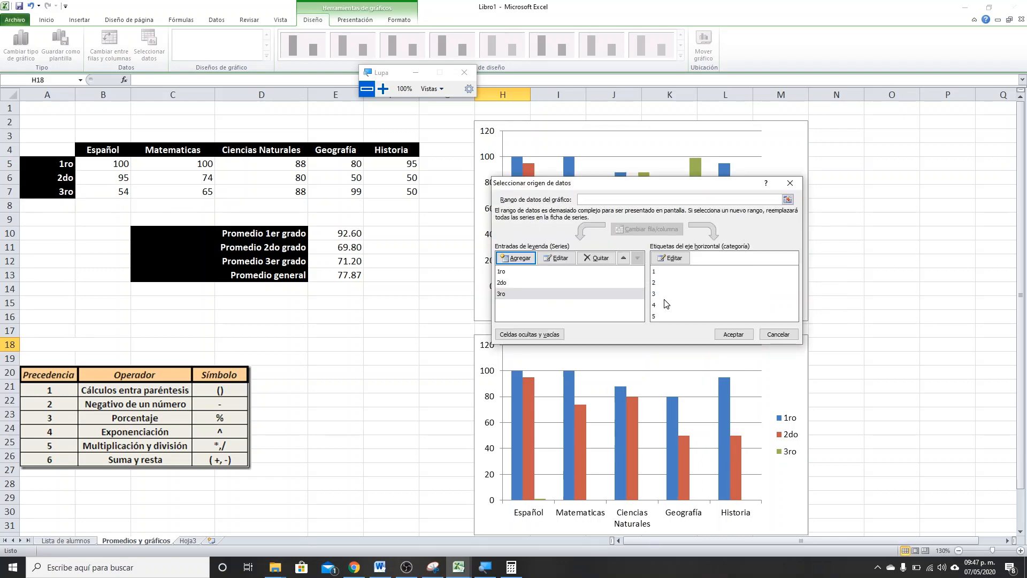
click(657, 272)
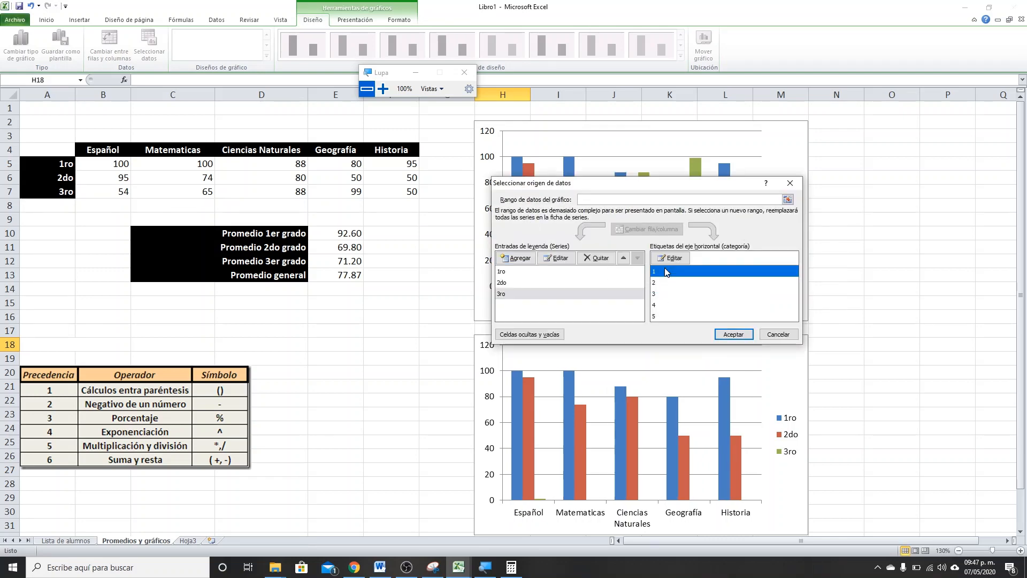
click(670, 257)
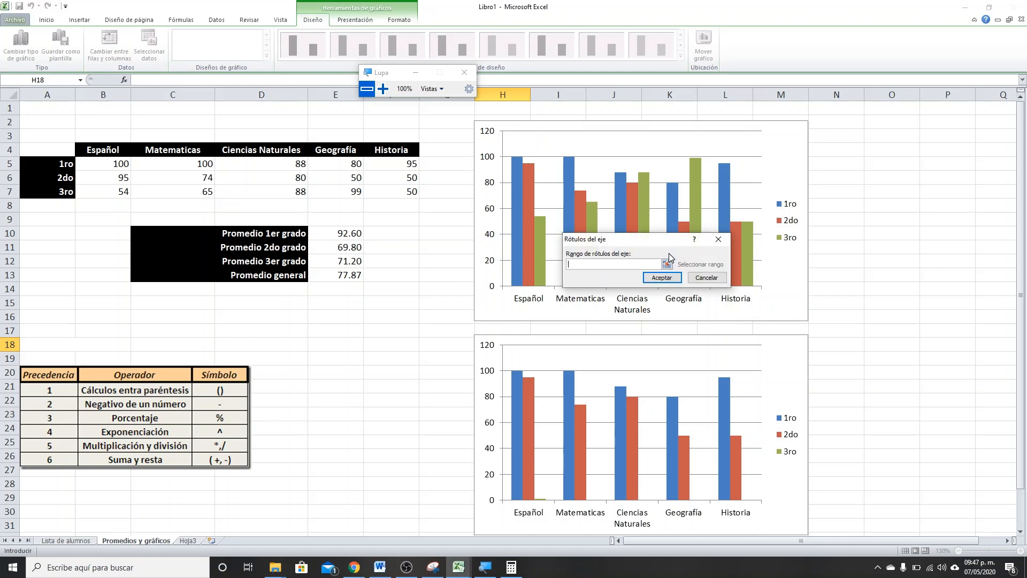
click(707, 278)
click(509, 293)
click(598, 258)
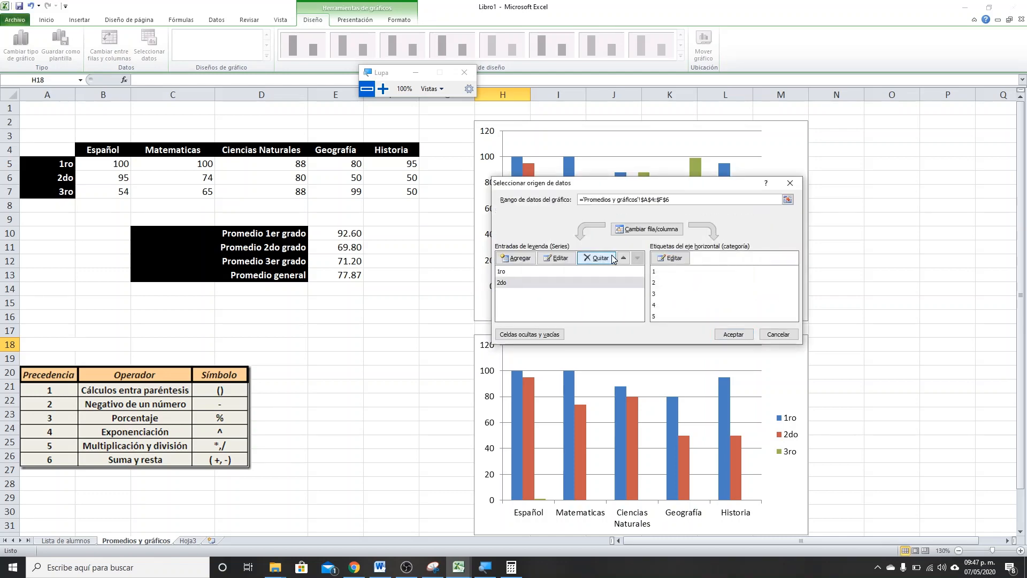
- Add a third series to the lower chart, named from cell A7 (3ro) with values from B7:F7, and accept the data source
click(516, 258)
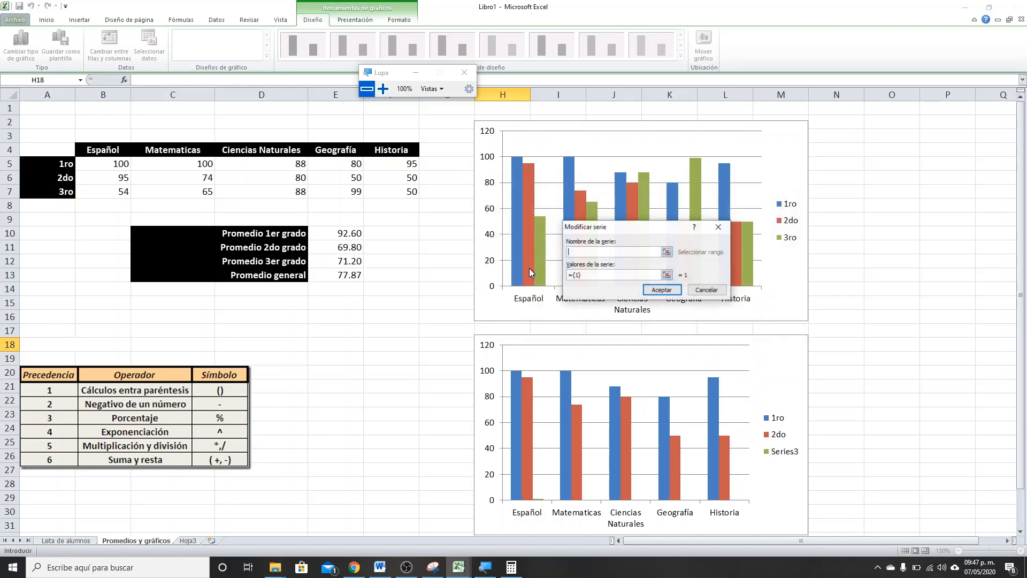
click(55, 191)
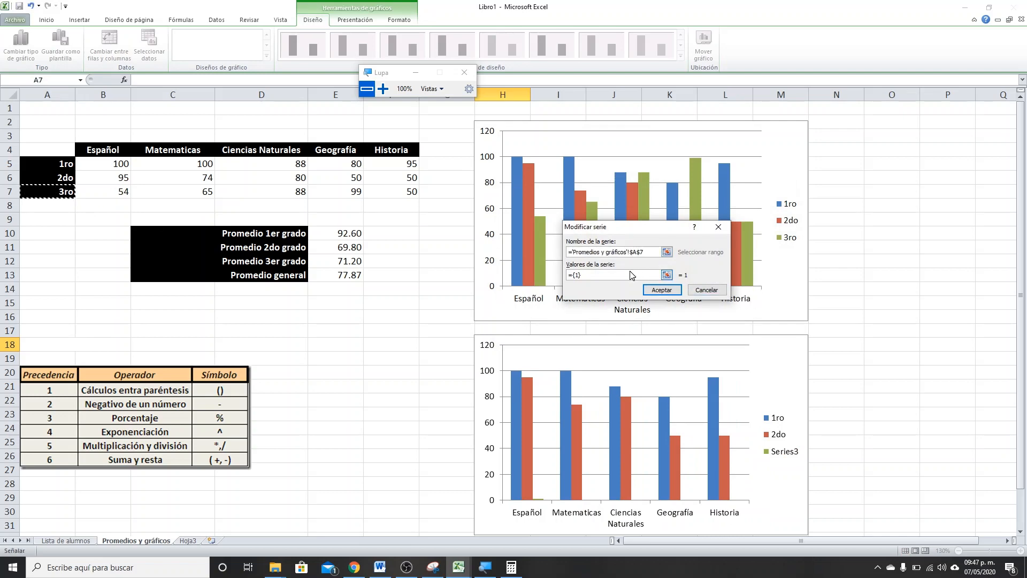
key(Tab)
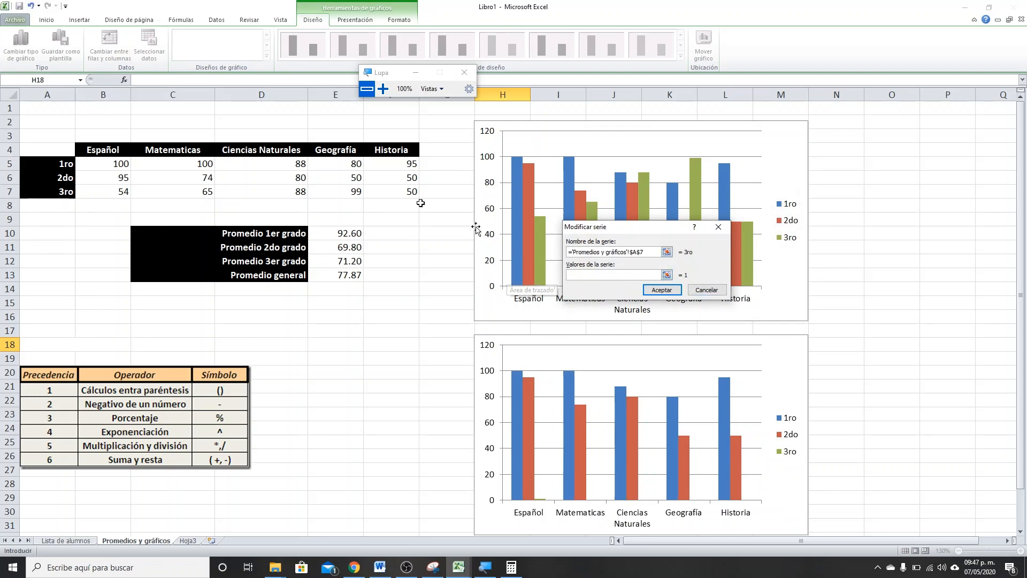
click(100, 192)
drag(100, 192, 393, 193)
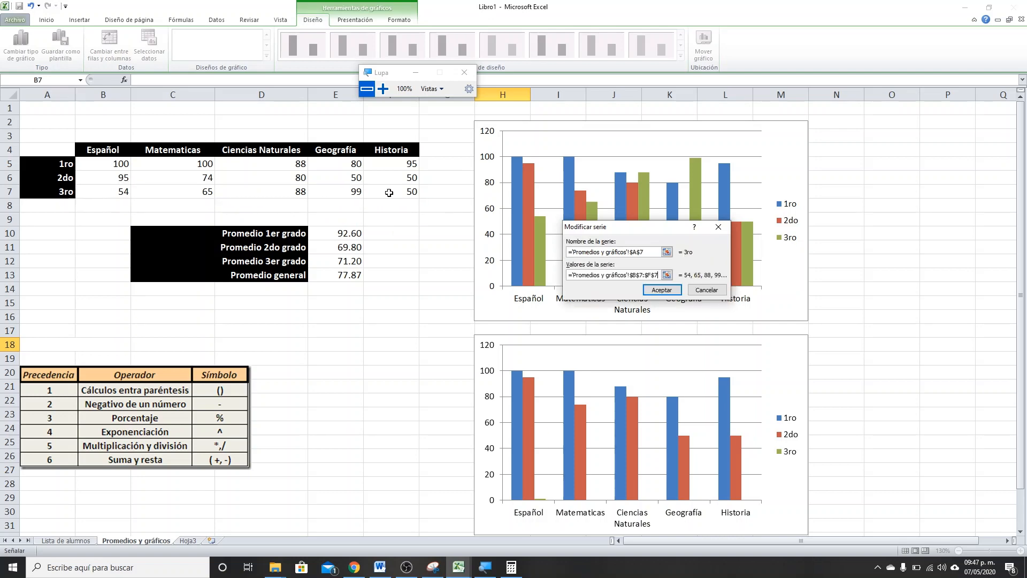
key(Return)
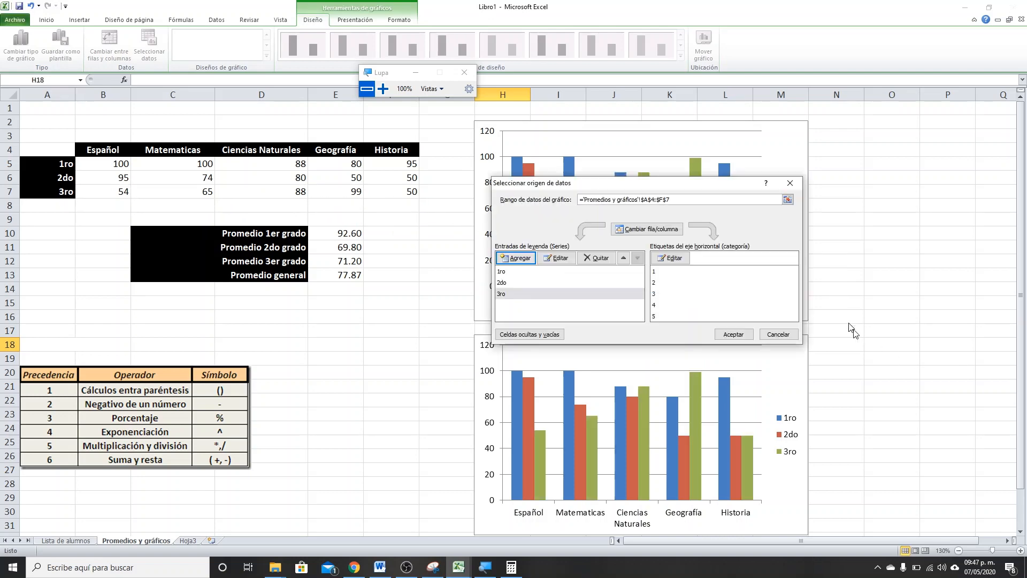
click(733, 335)
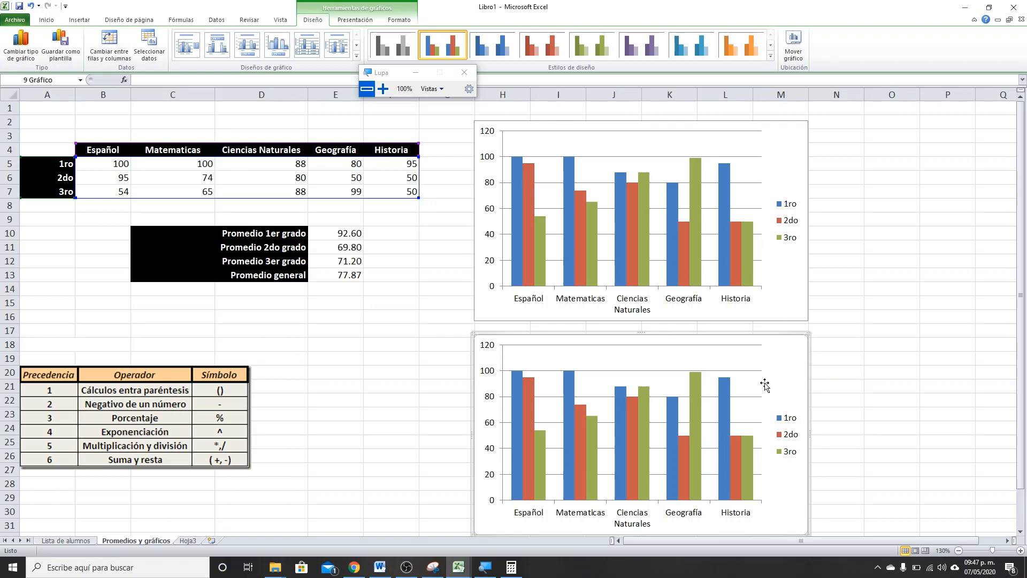
- Delete the lower chart and put a copy of the upper grades chart in its place at cell H18
key(Delete)
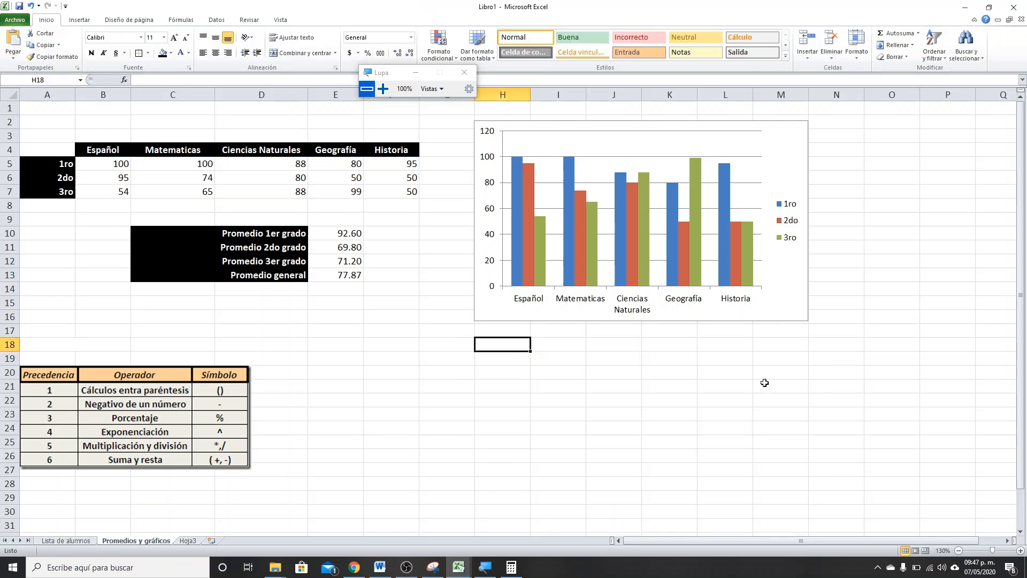
click(533, 122)
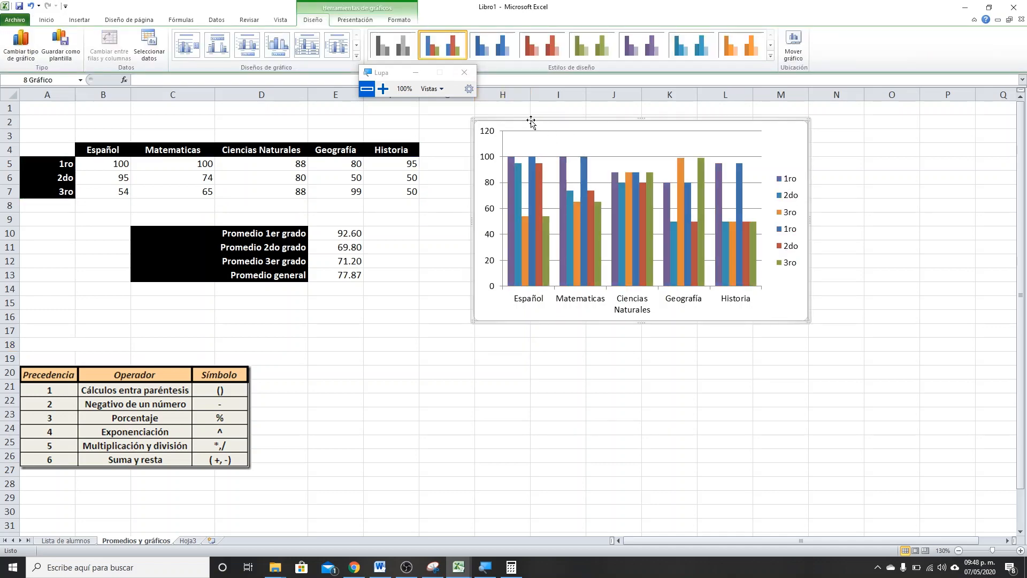
key(ctrl+z)
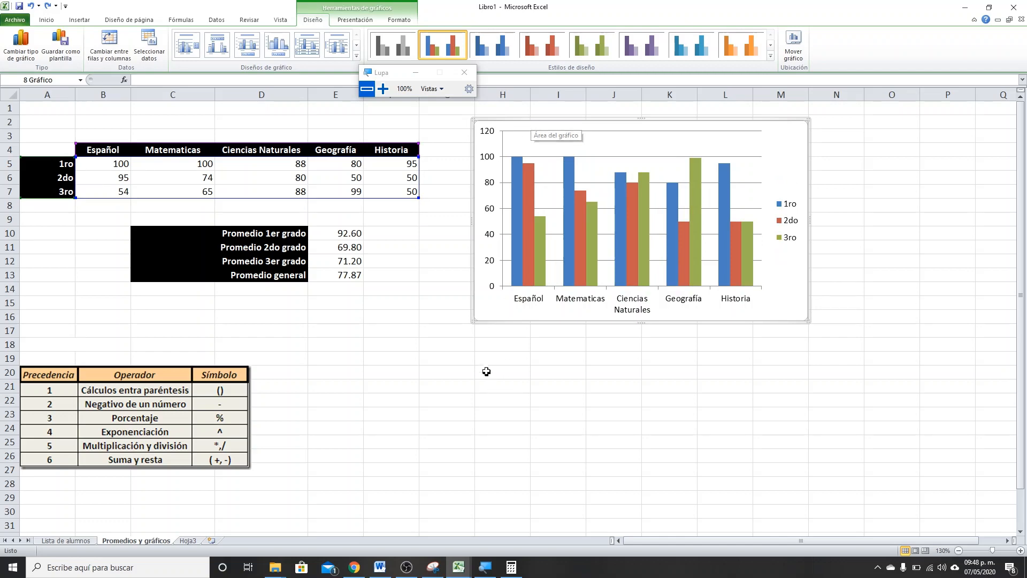
click(489, 346)
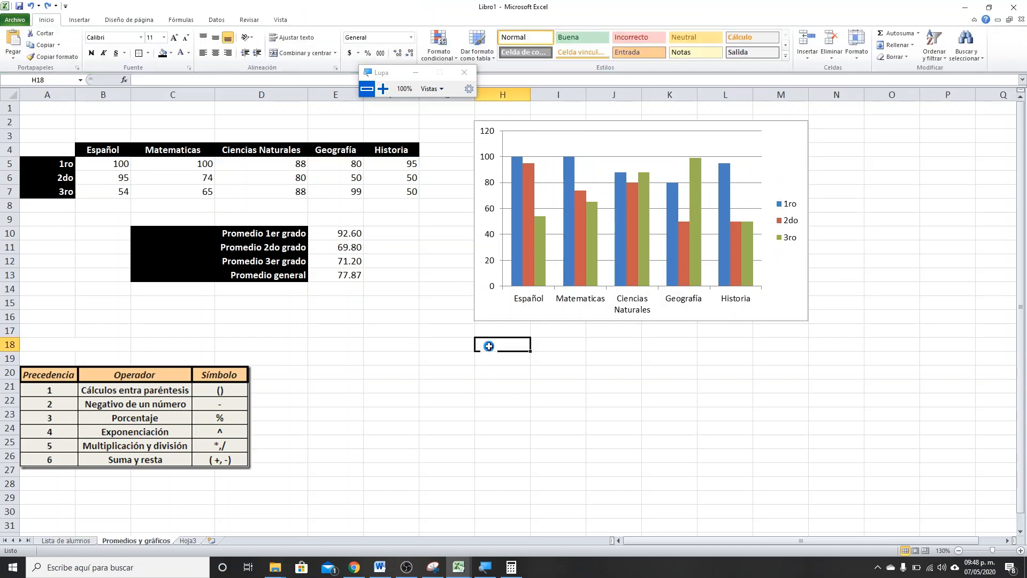
key(ctrl+v)
scroll(550, 328, down, 2)
- Switch the rows and columns of the copied chart so the grades form the horizontal axis and the subjects the series
click(528, 271)
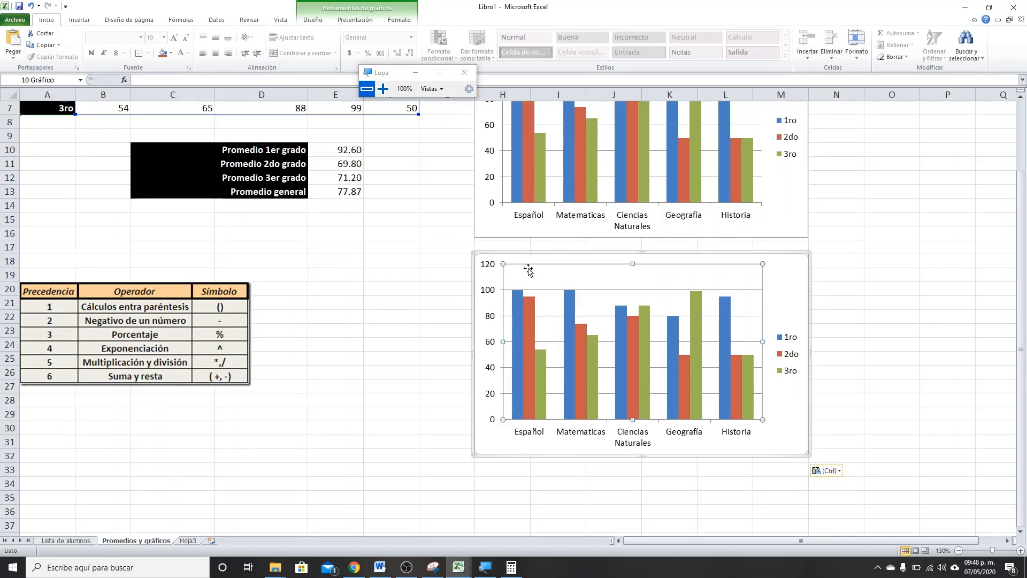
click(498, 253)
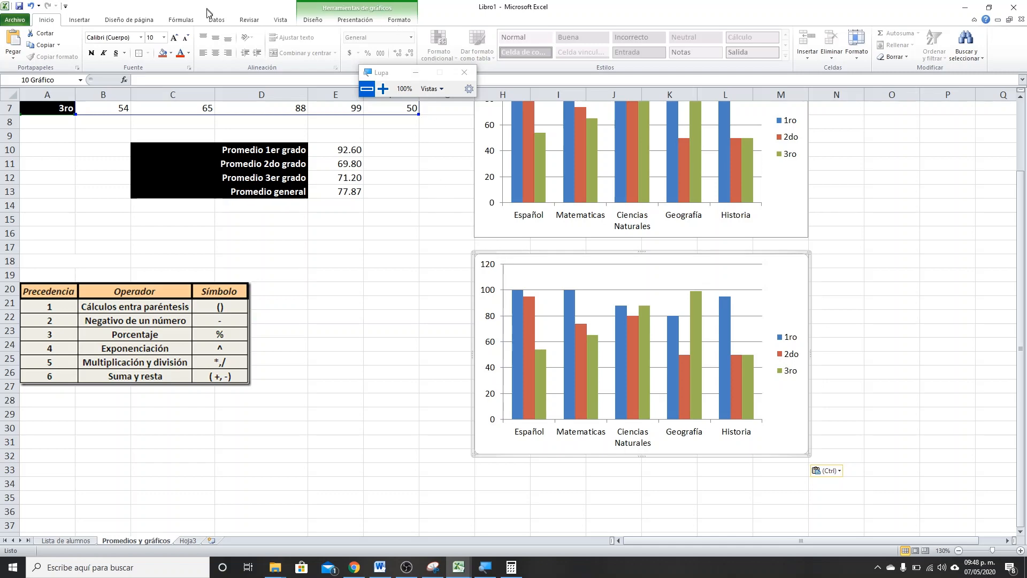
click(315, 19)
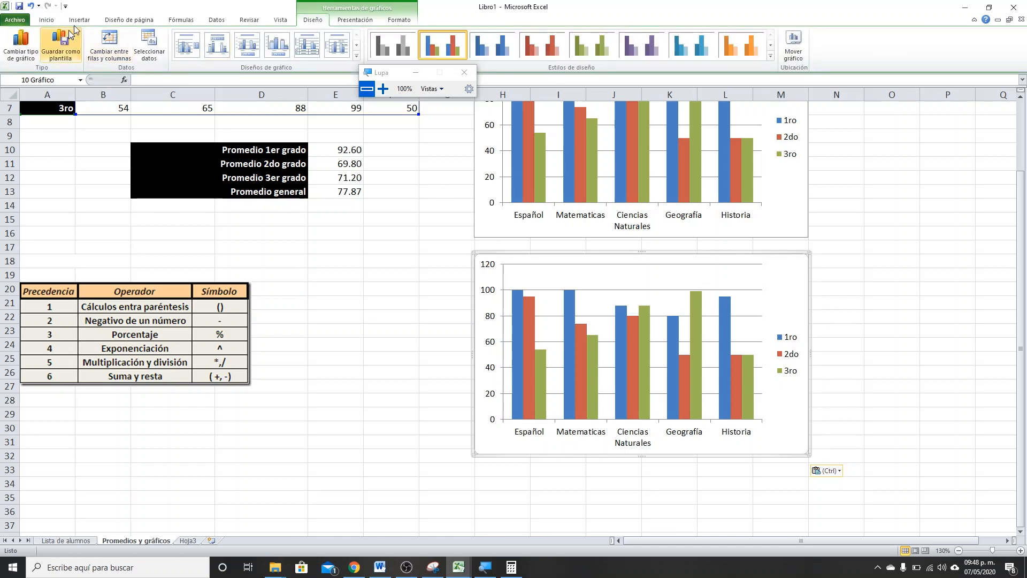
click(117, 46)
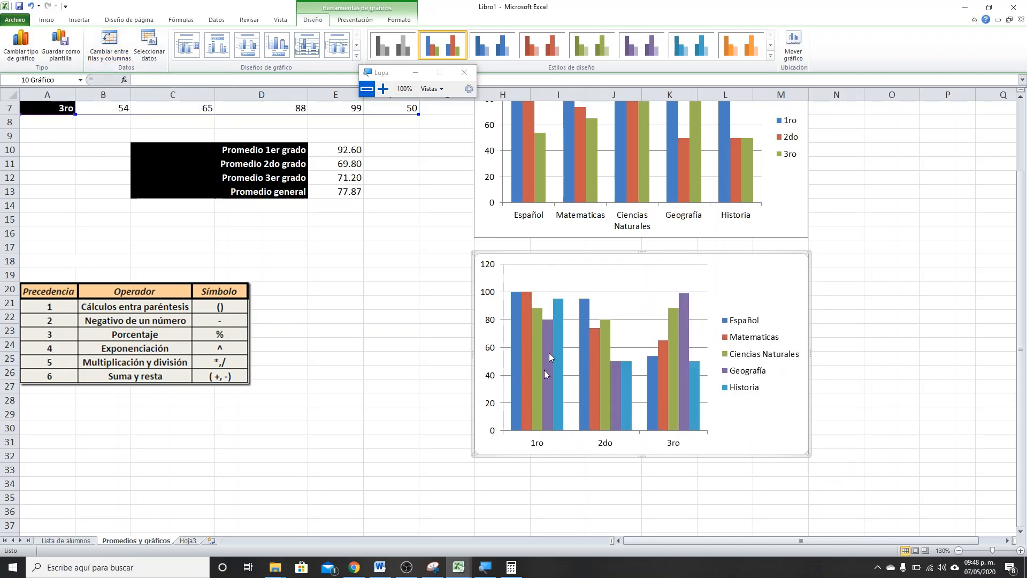
click(383, 89)
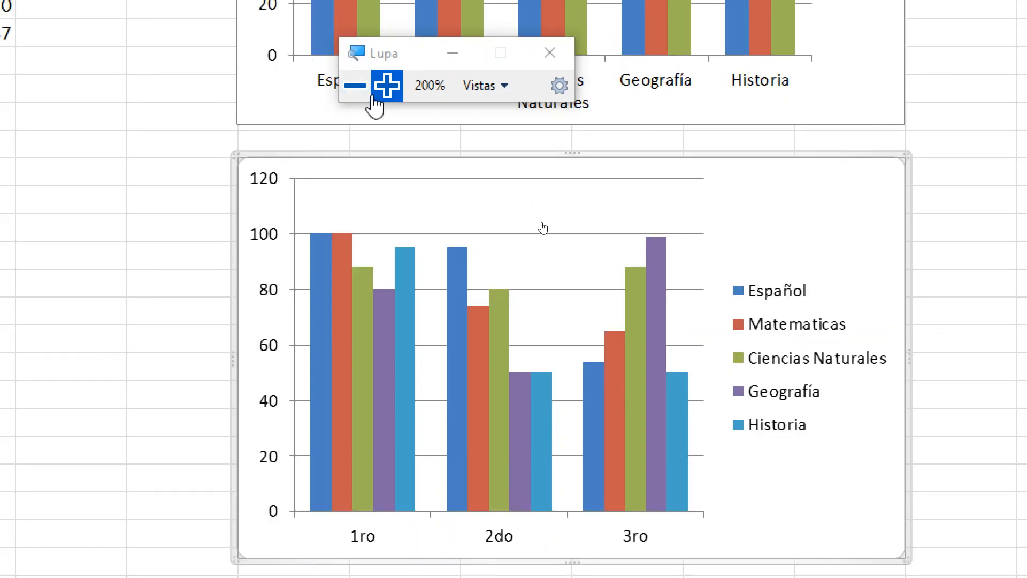
click(355, 86)
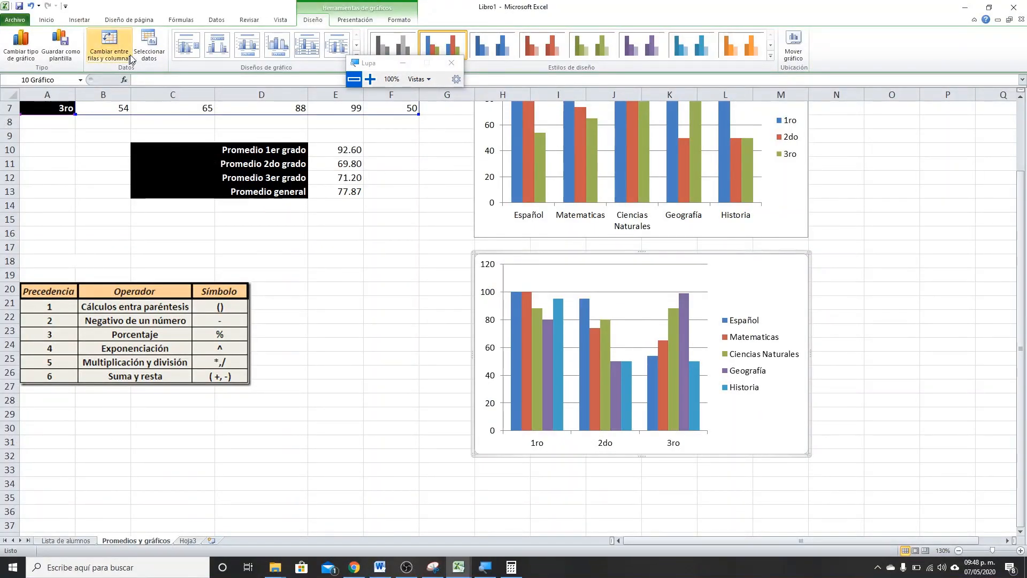
- Change the copied chart's type to a line chart with markers
click(22, 47)
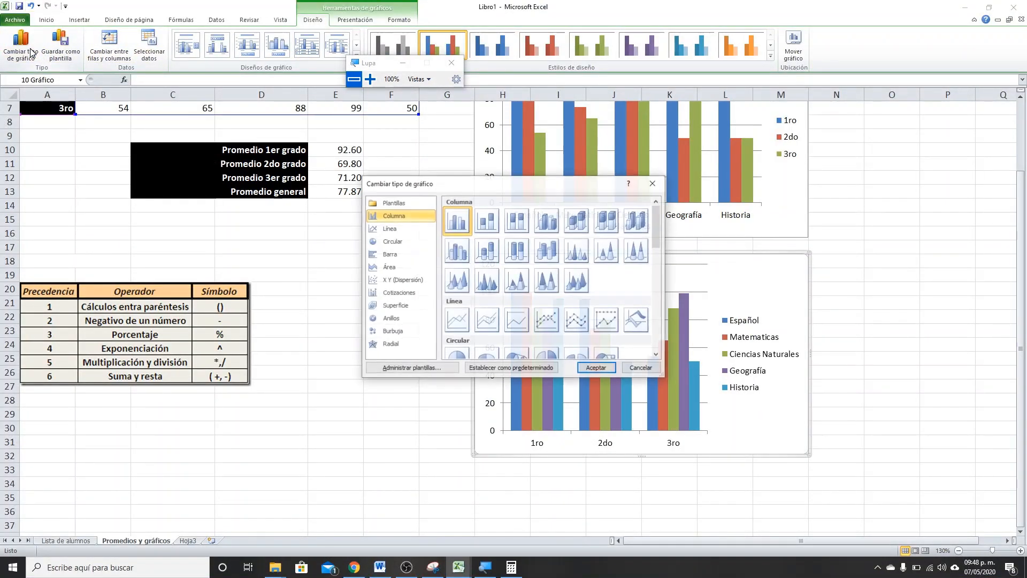
click(538, 325)
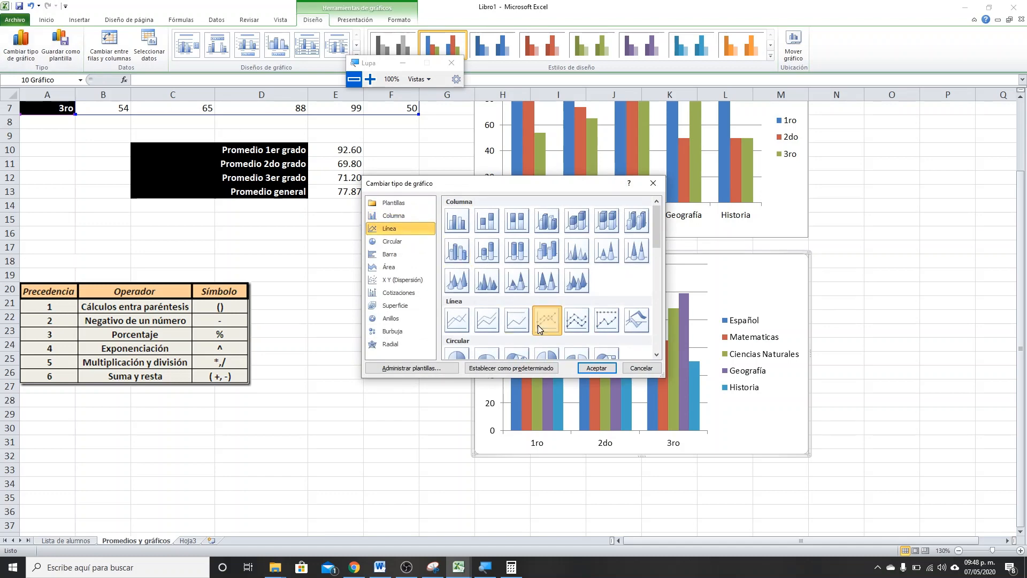
click(586, 367)
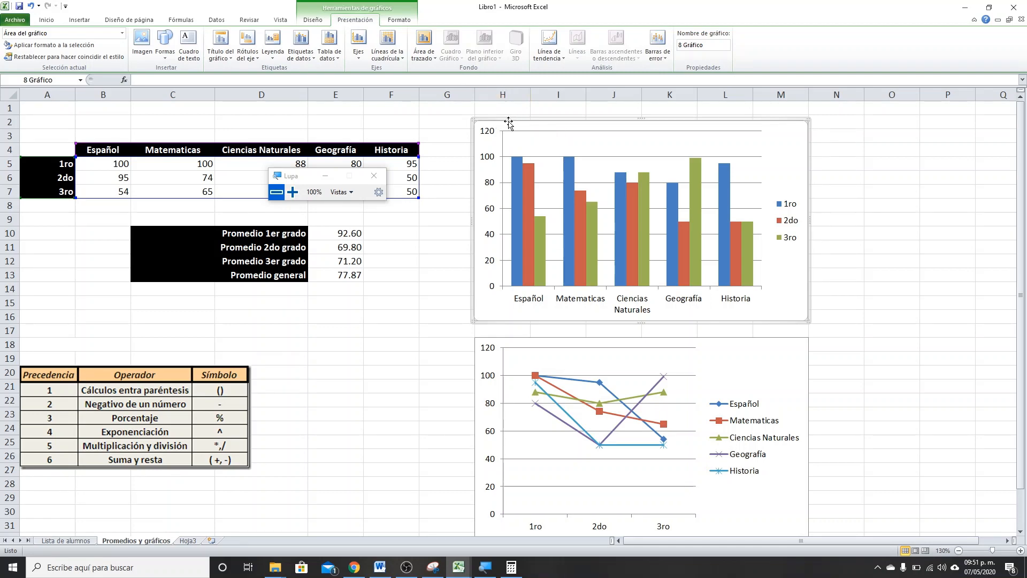
- Add a chart title above the plot area of the upper column chart, using the Encima del gráfico option
click(292, 192)
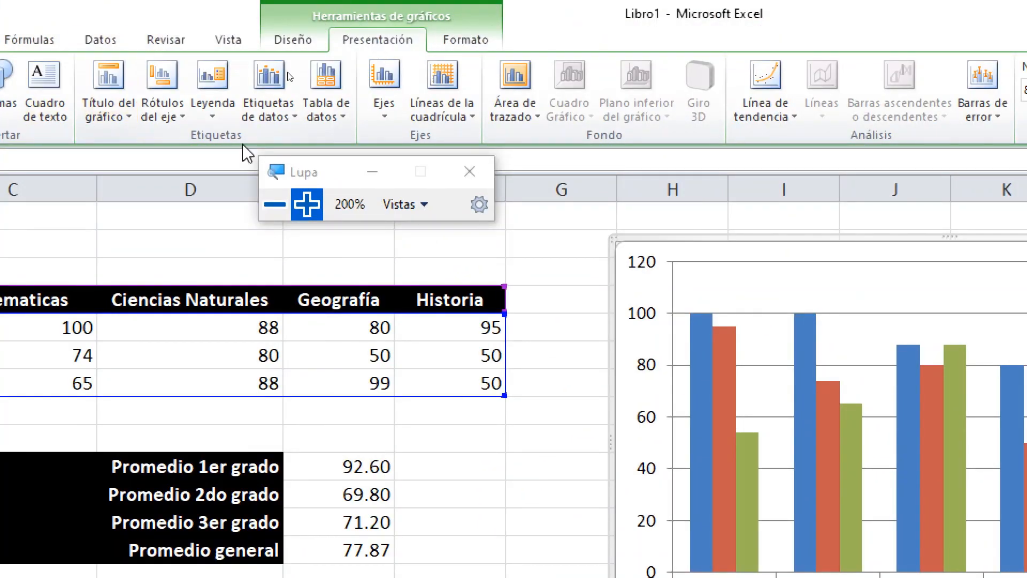
click(113, 75)
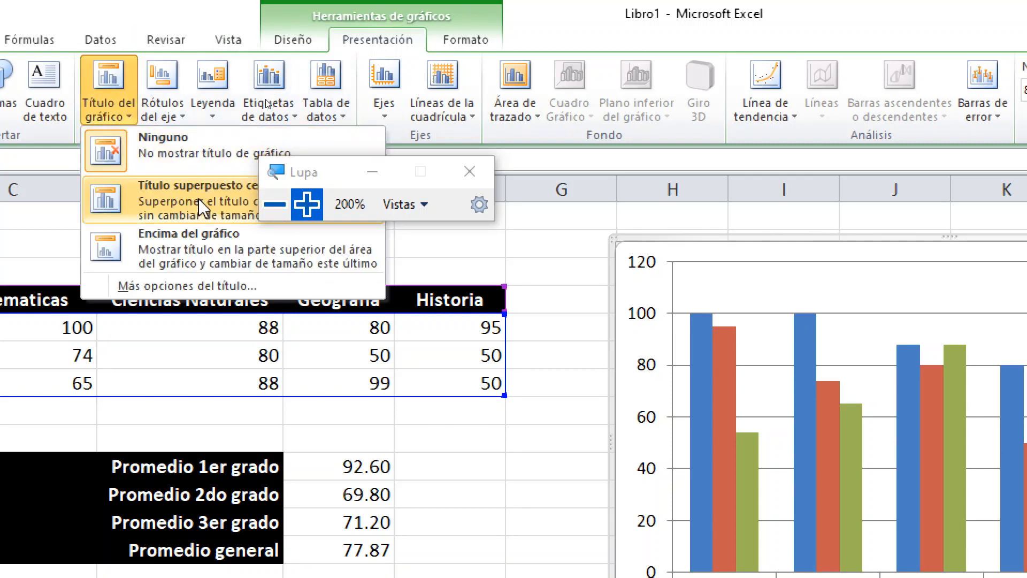
drag(297, 169, 462, 185)
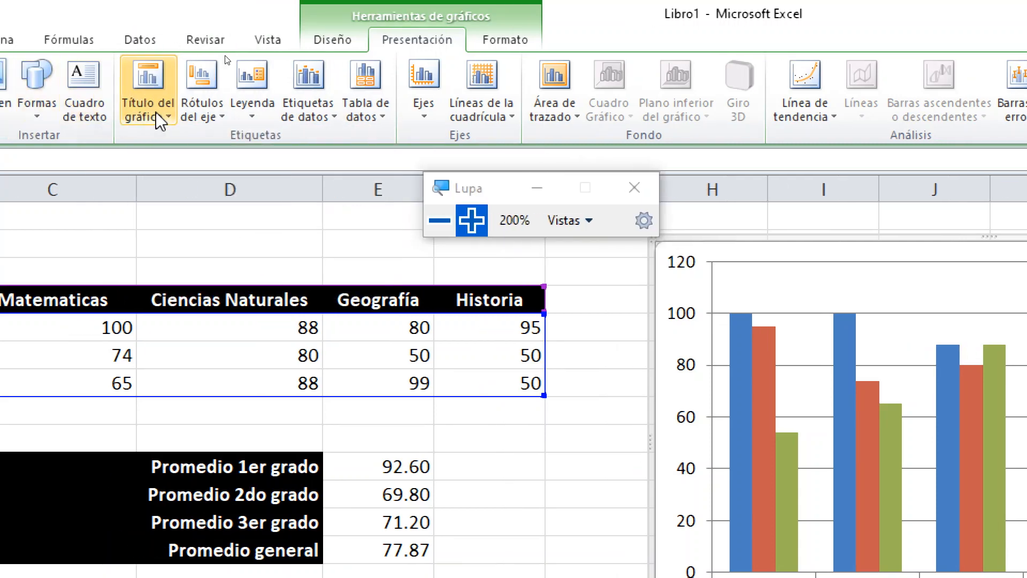
click(158, 108)
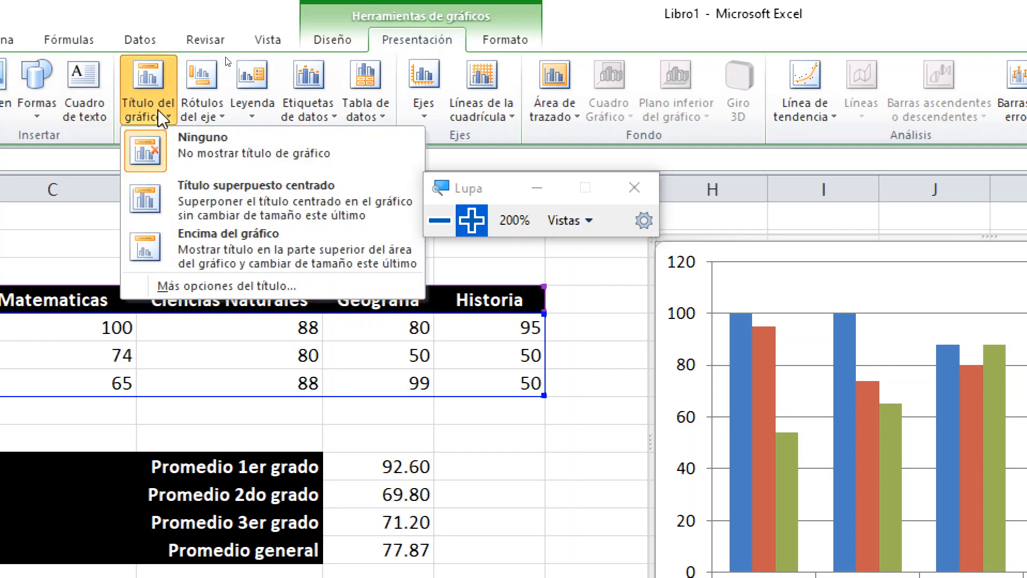
click(194, 253)
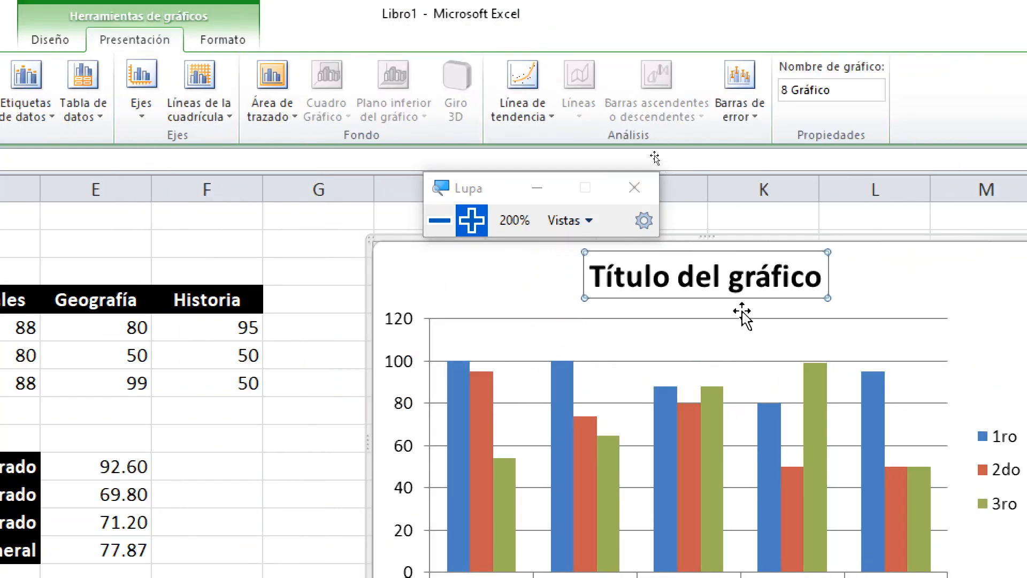
- Replace the upper chart's placeholder title with "Gráfico de calificaciones por materia"
triple_click(682, 281)
key(Delete)
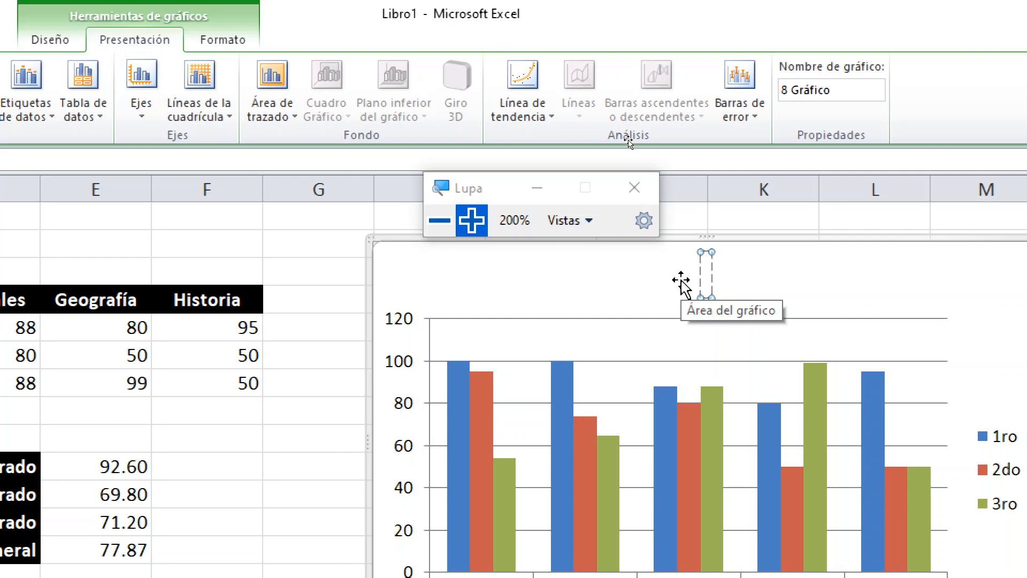
text(gRÁFIC)
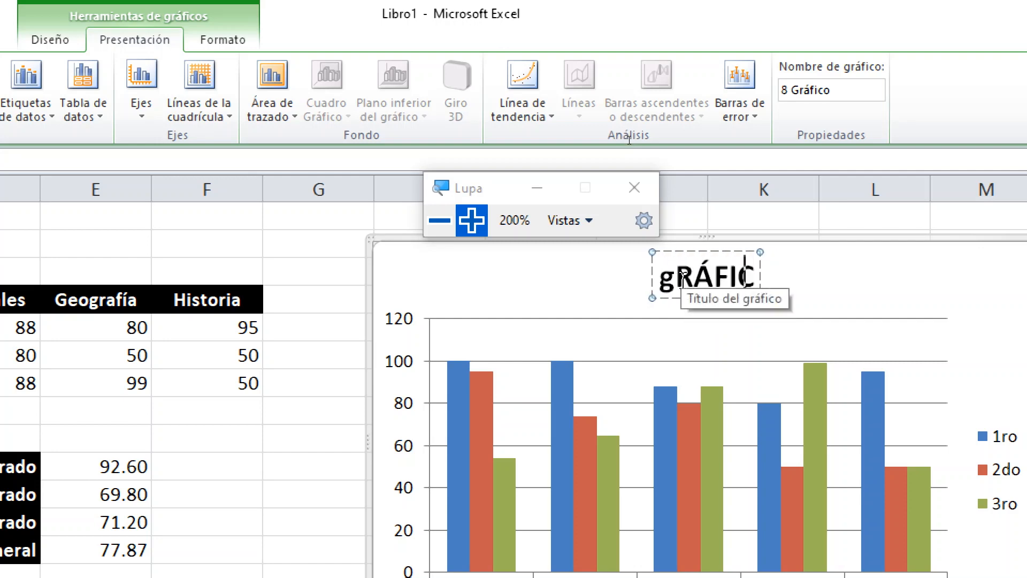
key(BackSpace)
key(BackSpace)
key(BackSpace)
key(BackSpace)
key(BackSpace)
key(BackSpace)
text(Gr)
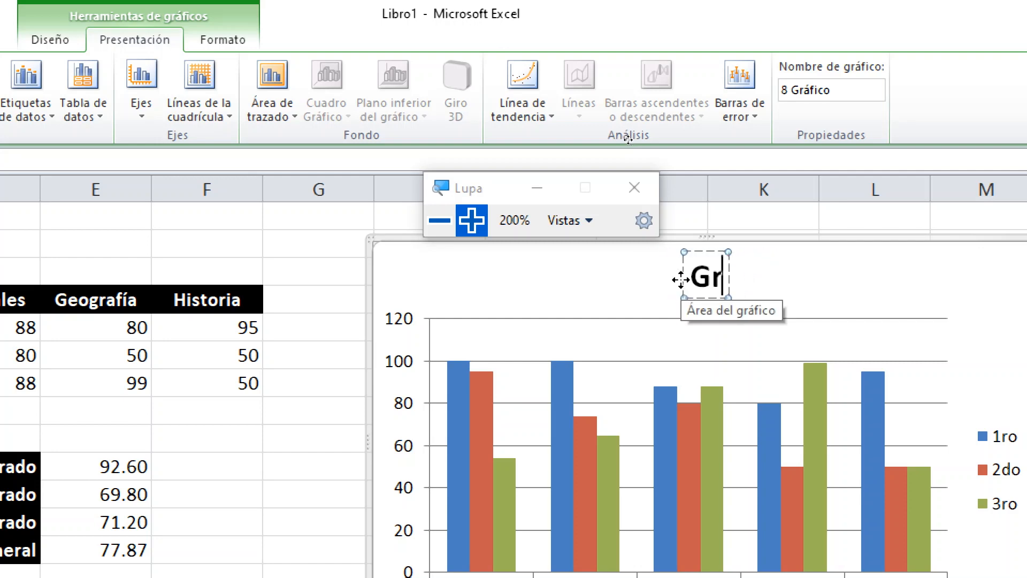
text(áfico de)
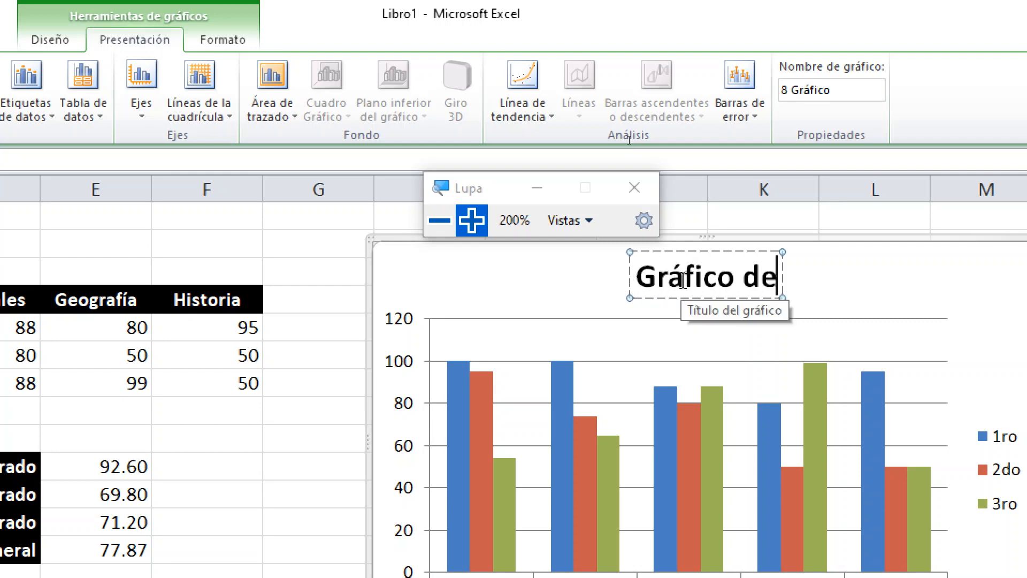
text( califica)
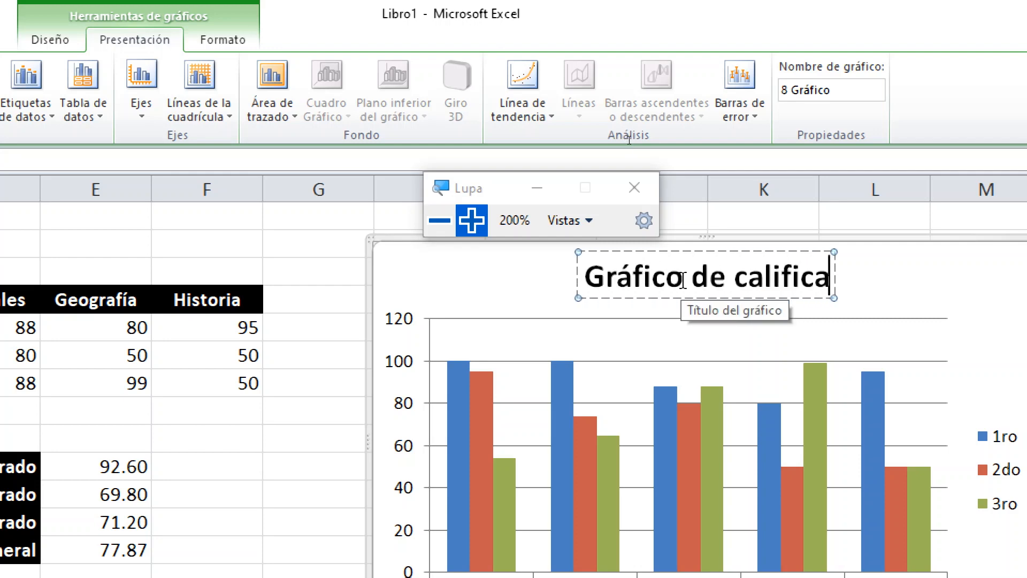
text(ciones por materia)
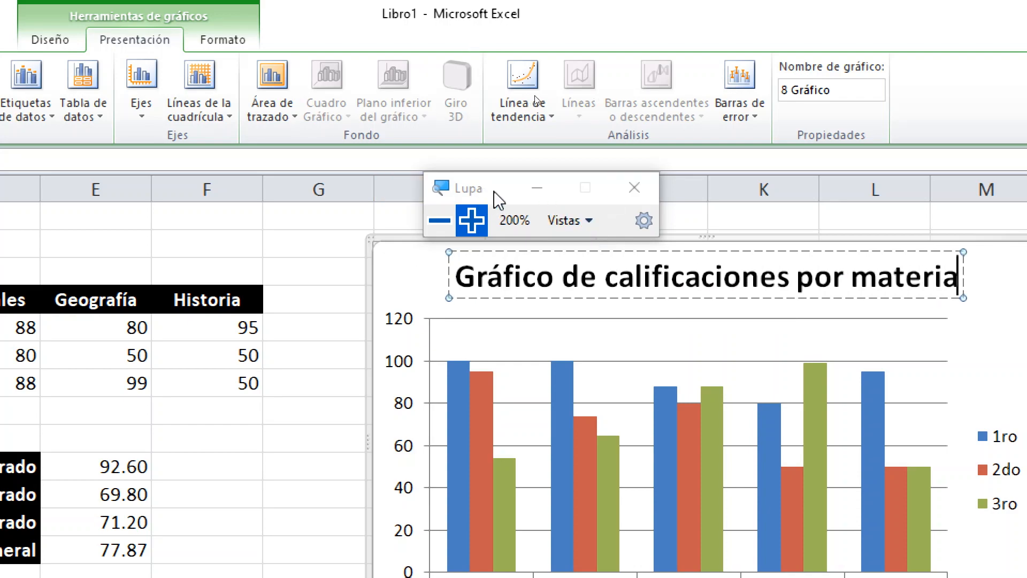
click(440, 220)
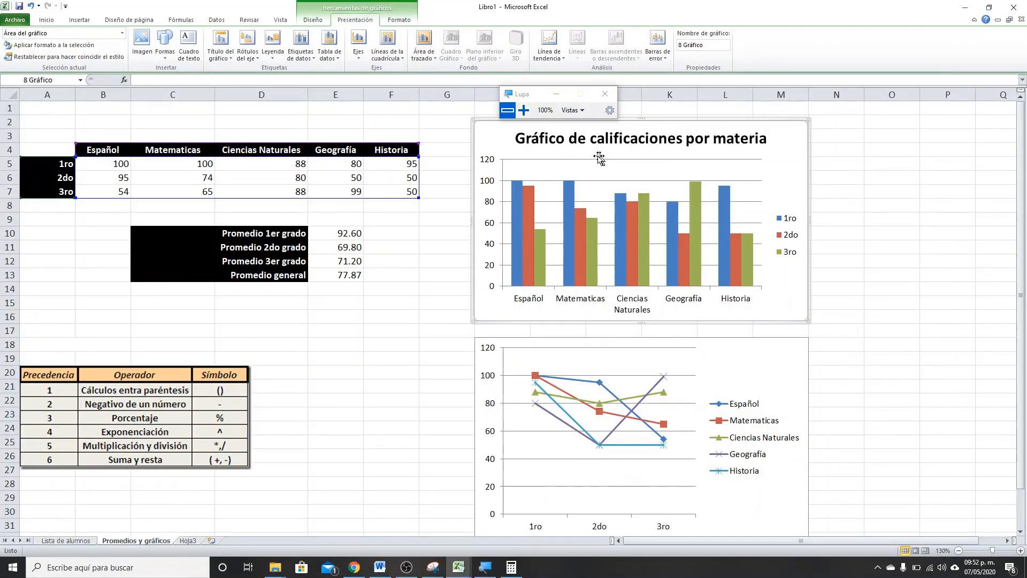
- Set the maximum of the column chart's vertical axis to a fixed value of 100
click(489, 159)
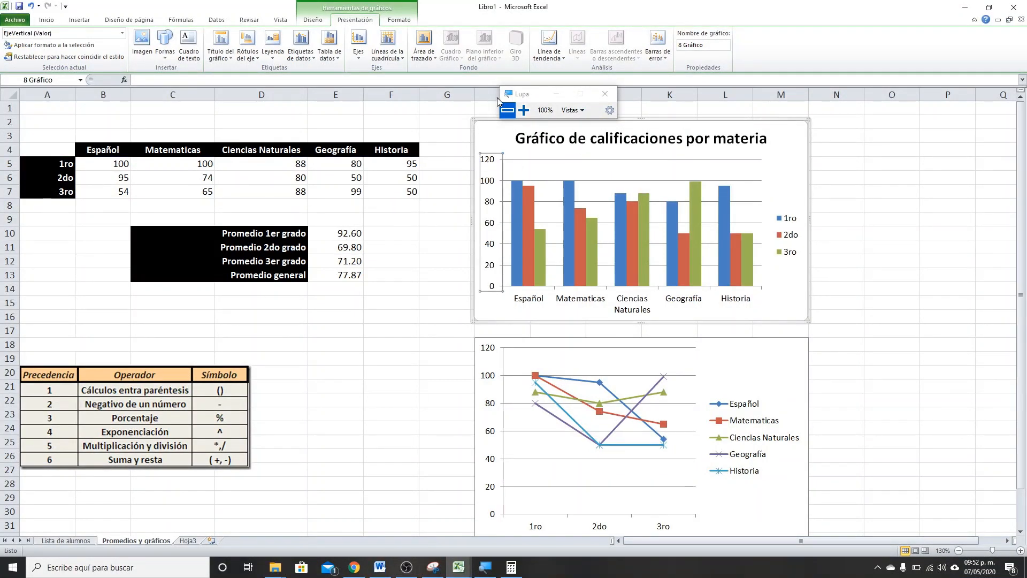
click(524, 110)
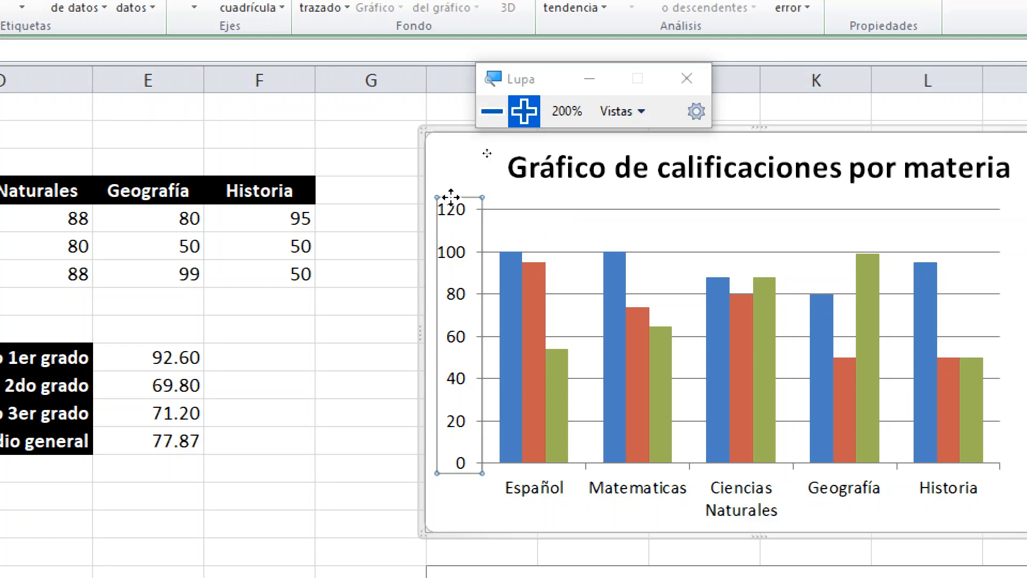
right_click(451, 198)
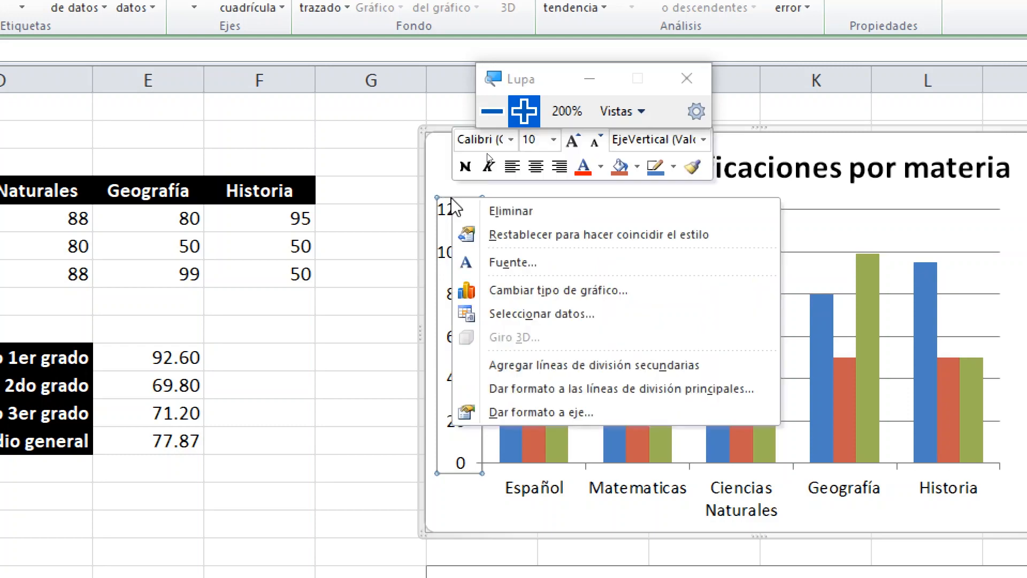
click(515, 412)
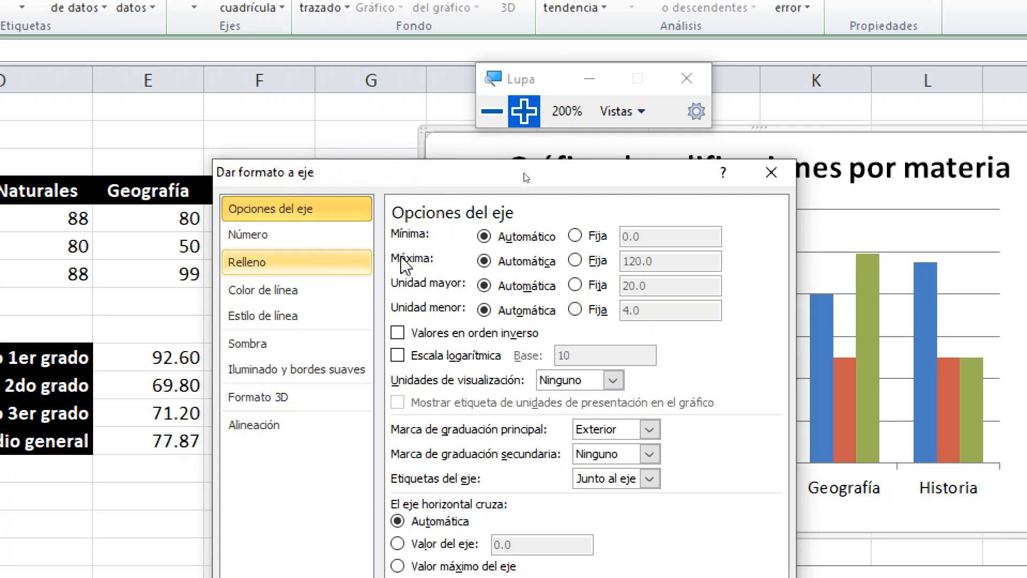
click(591, 260)
drag(673, 258, 618, 262)
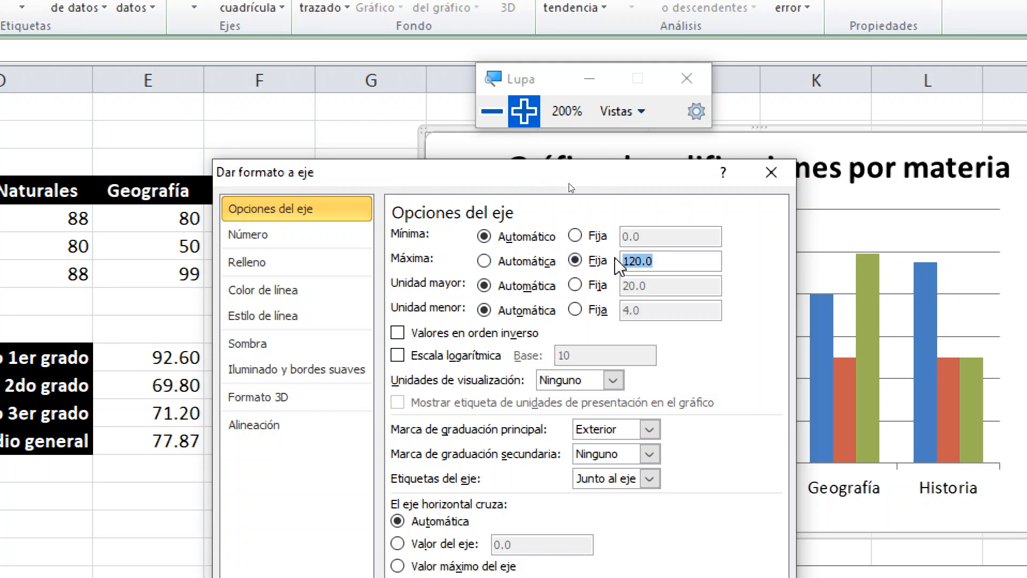
text(100)
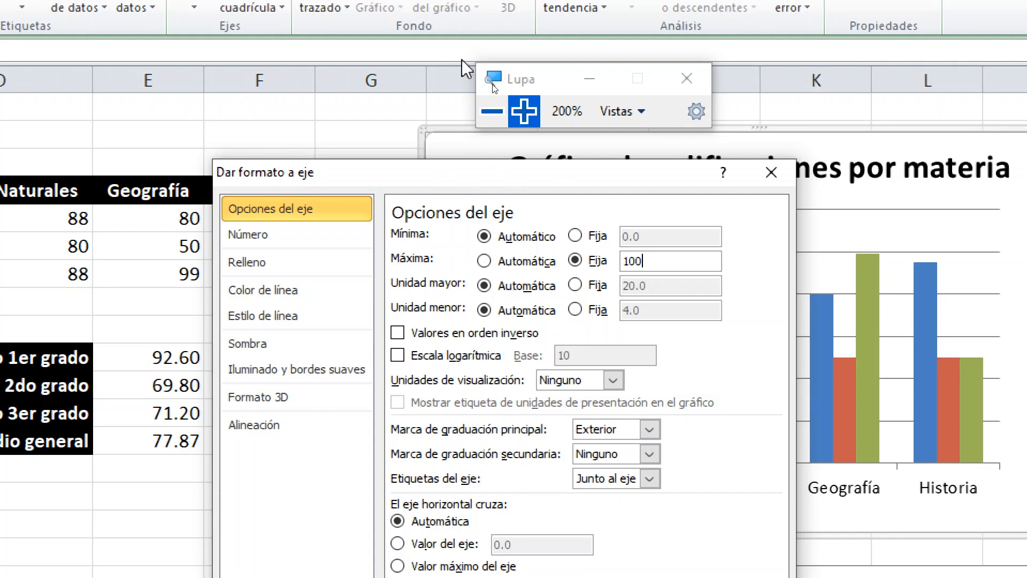
key(super+minus)
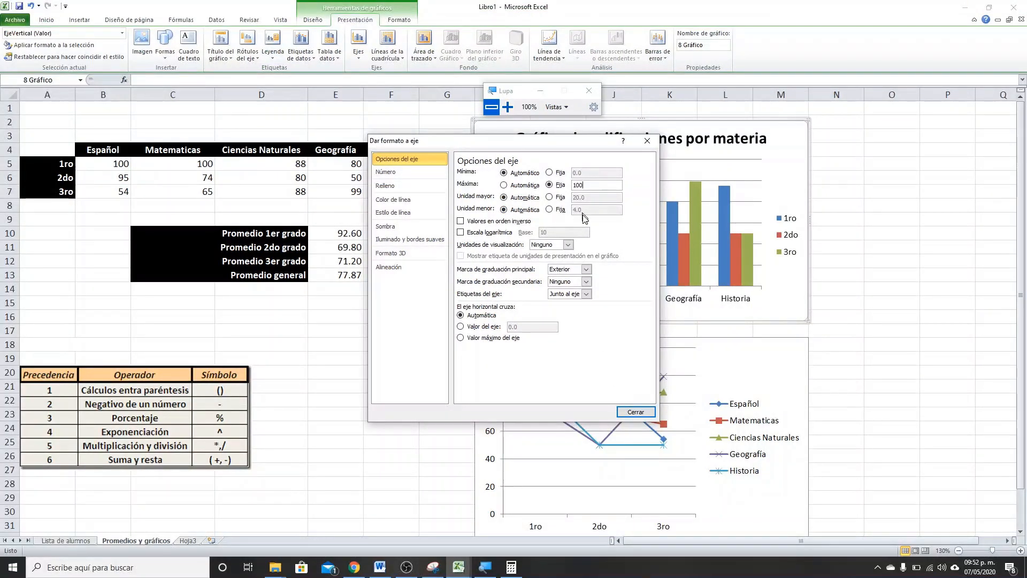
click(630, 409)
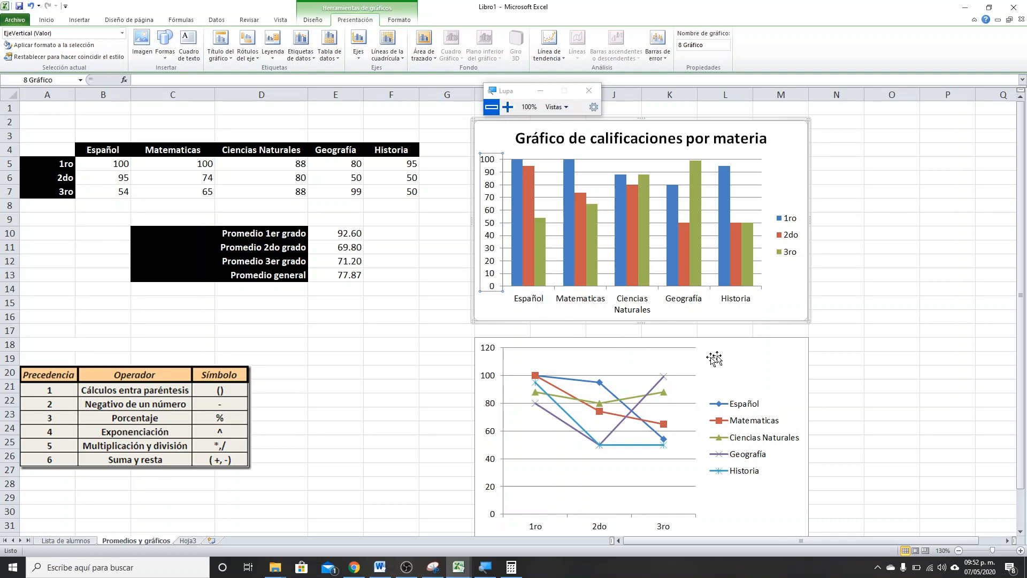
- Examine the year and subject charts in the recovered workbook Libro1 (version 2) and return to Libro1
click(730, 349)
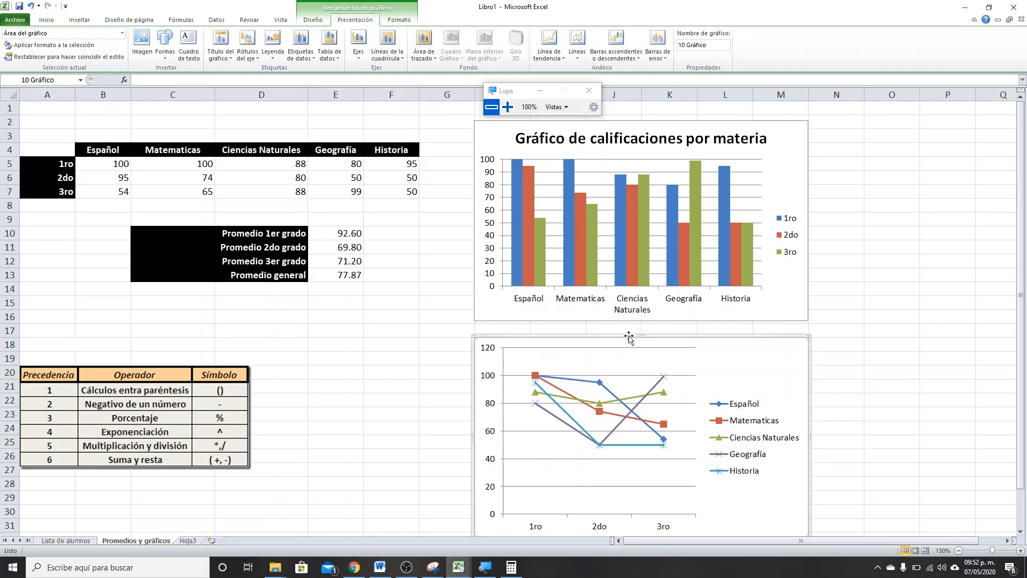
scroll(629, 337, down, 1)
click(489, 306)
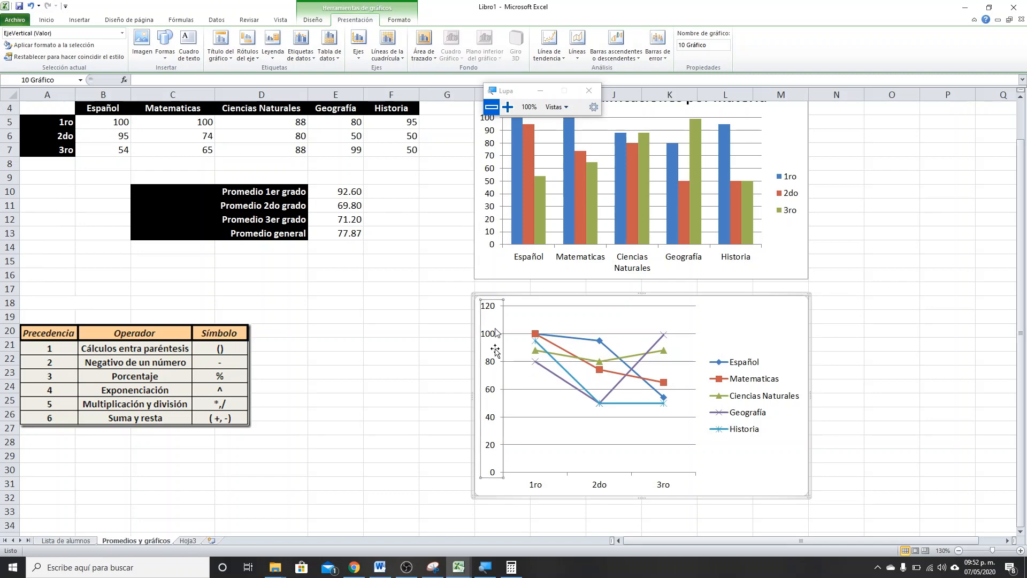
click(494, 107)
click(440, 547)
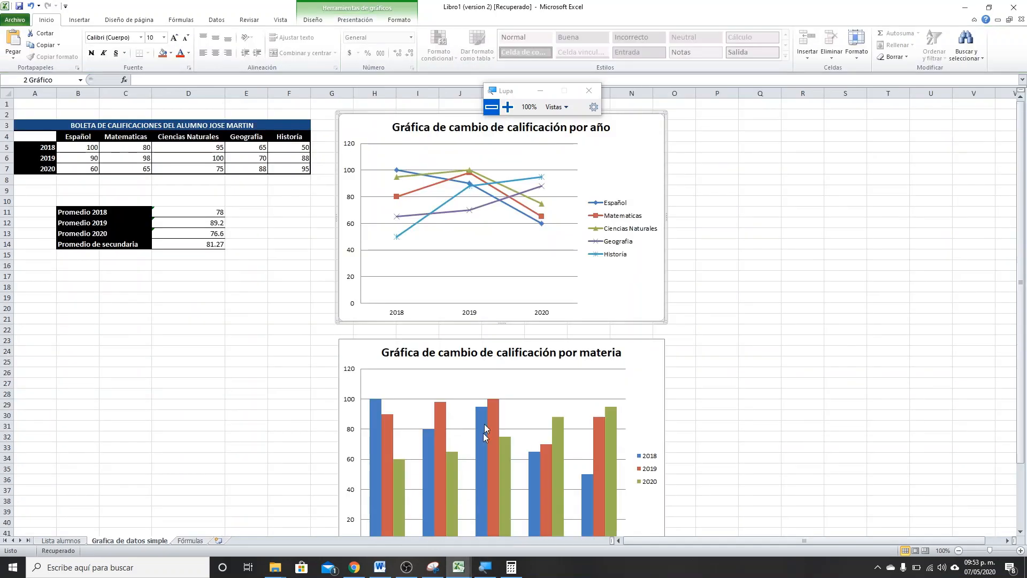
scroll(483, 423, down, 3)
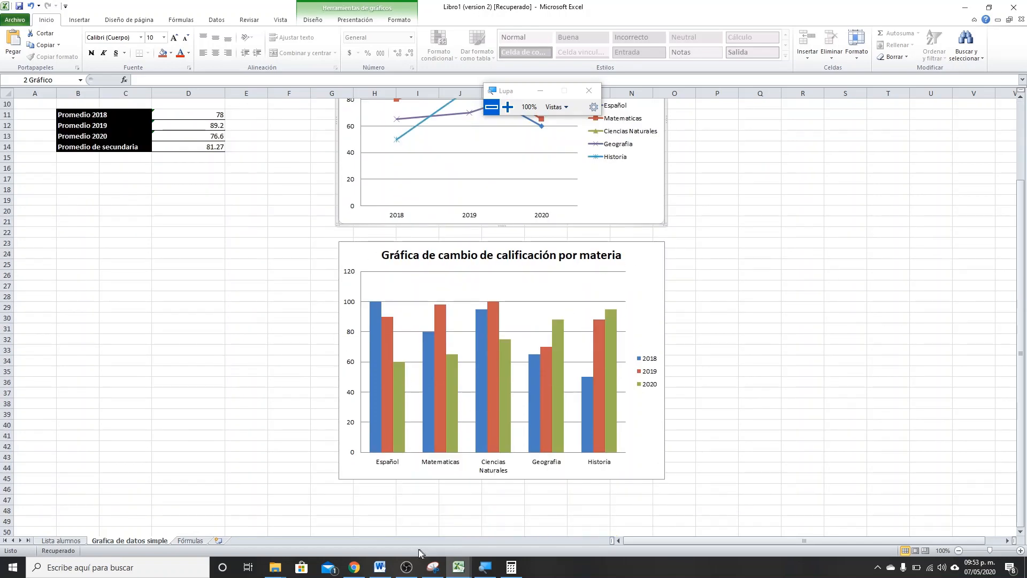
click(459, 567)
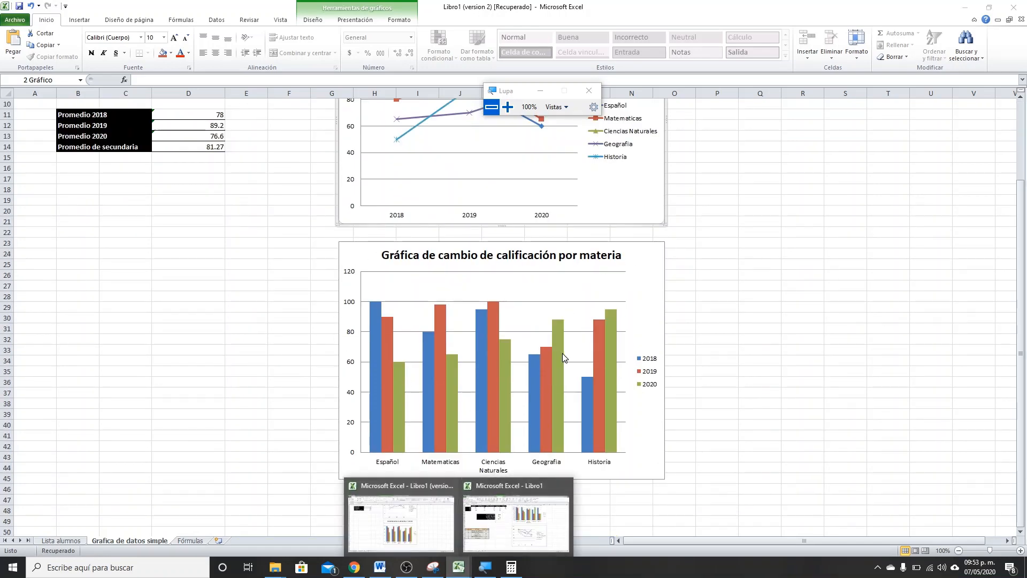
scroll(588, 201, up, 3)
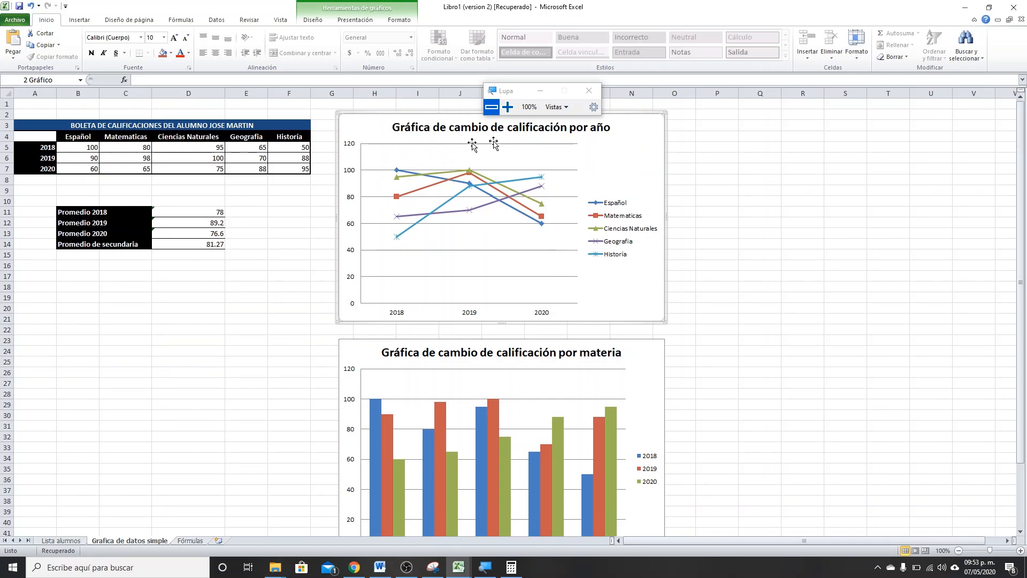
click(457, 567)
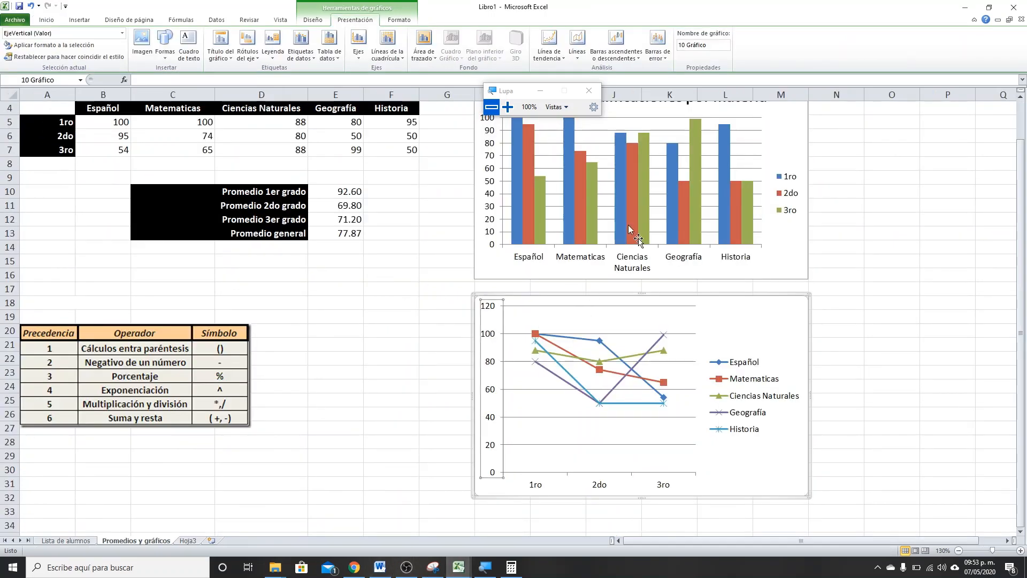
click(458, 567)
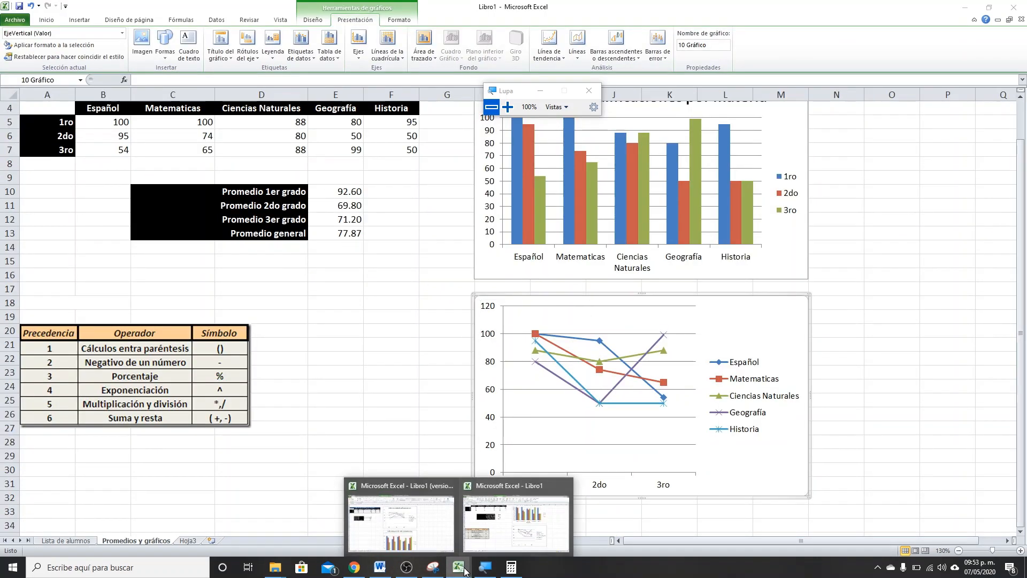
- Open the Hoja3 sheet and consult the area calculator on the recovered workbook's Fórmulas sheet before returning to Libro1
click(188, 541)
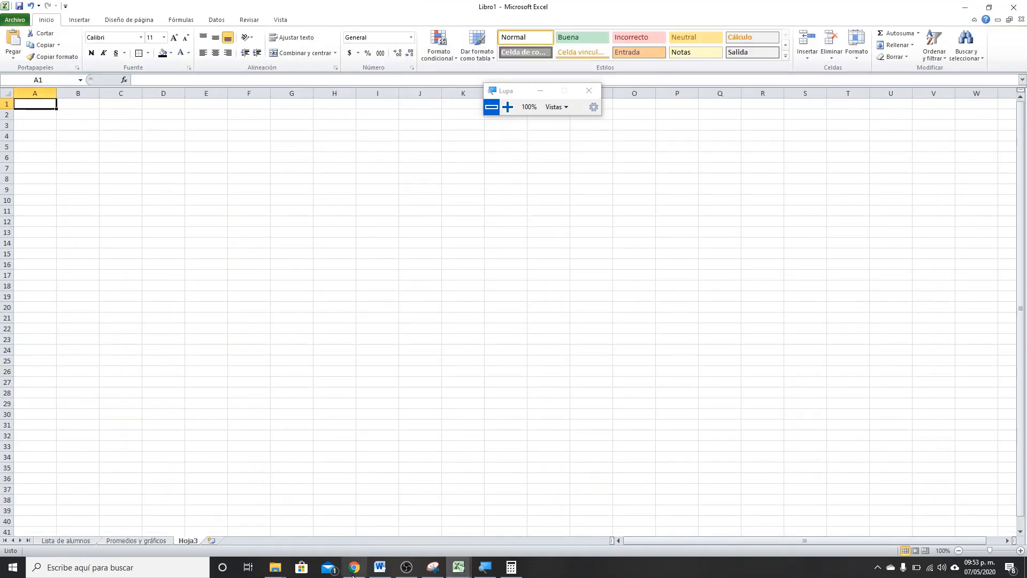
click(459, 567)
click(450, 523)
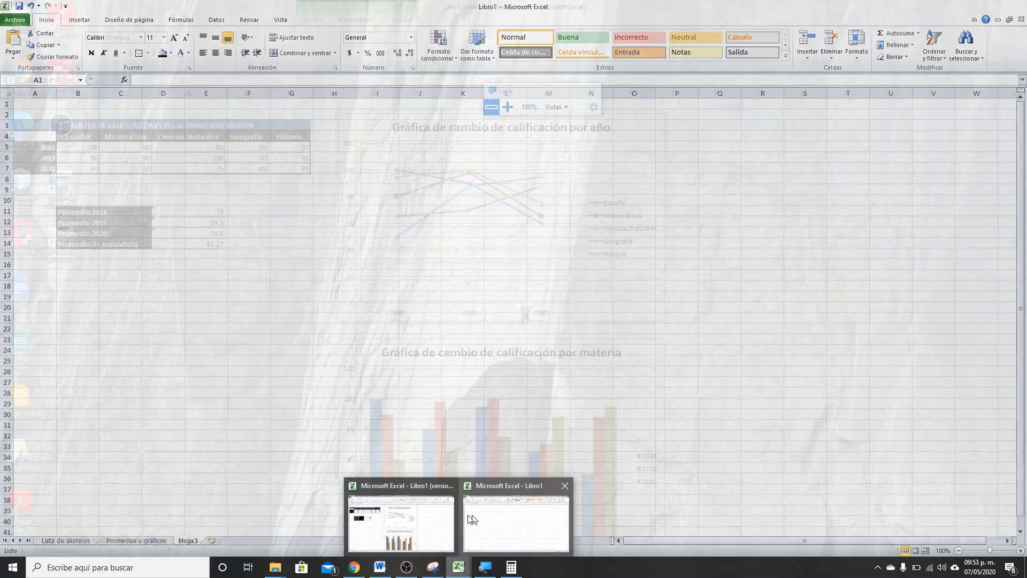
click(190, 541)
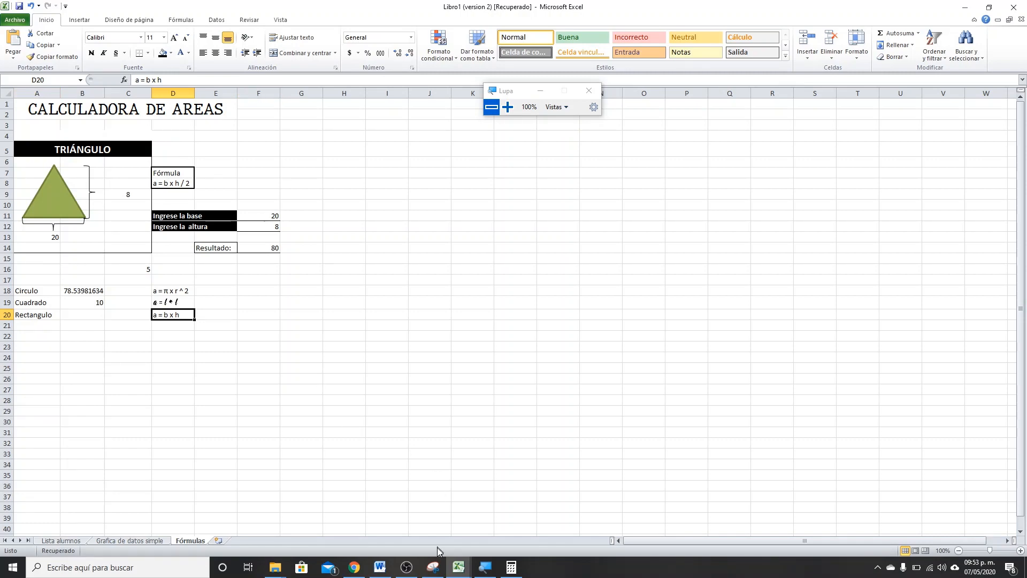
mouse_move(459, 567)
click(516, 514)
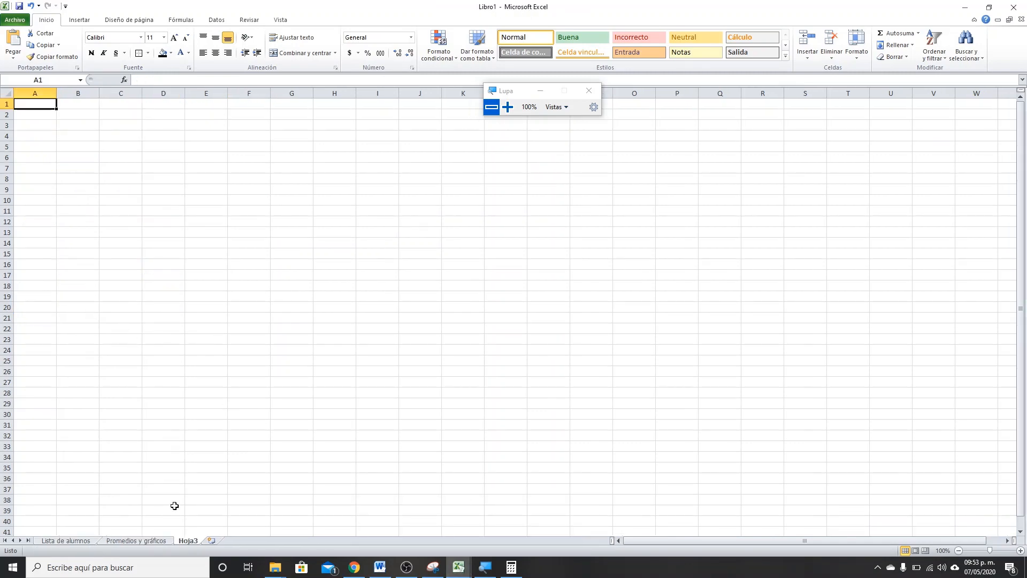
- Rename the Hoja3 sheet as "Calculadora de areas"
right_click(188, 544)
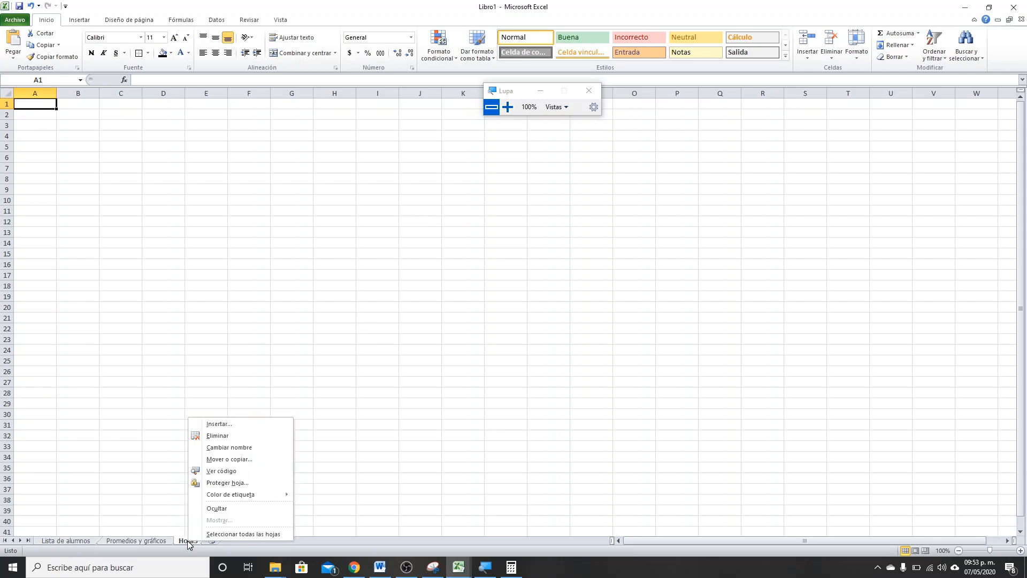
click(232, 447)
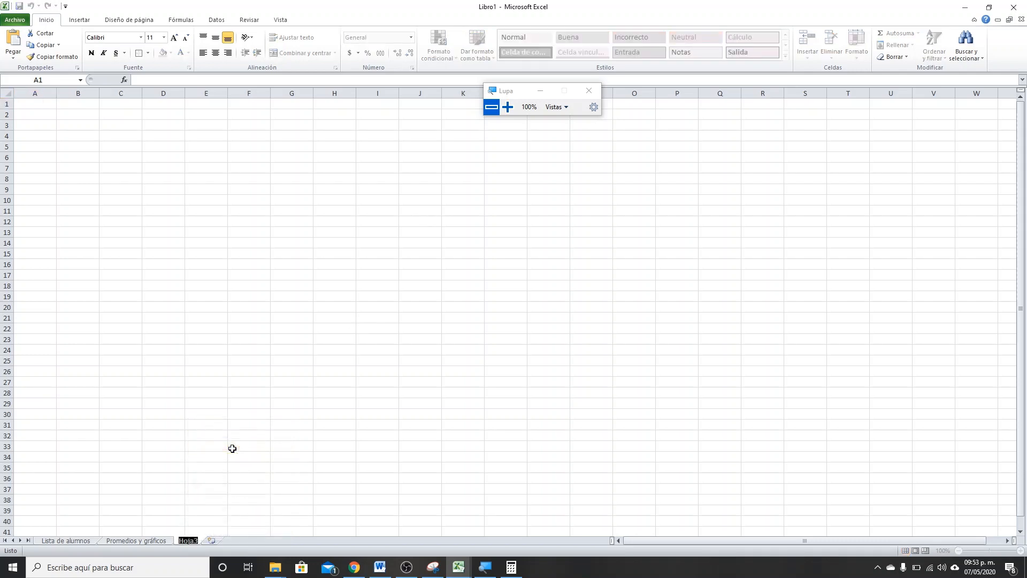
text(Fs)
key(Return)
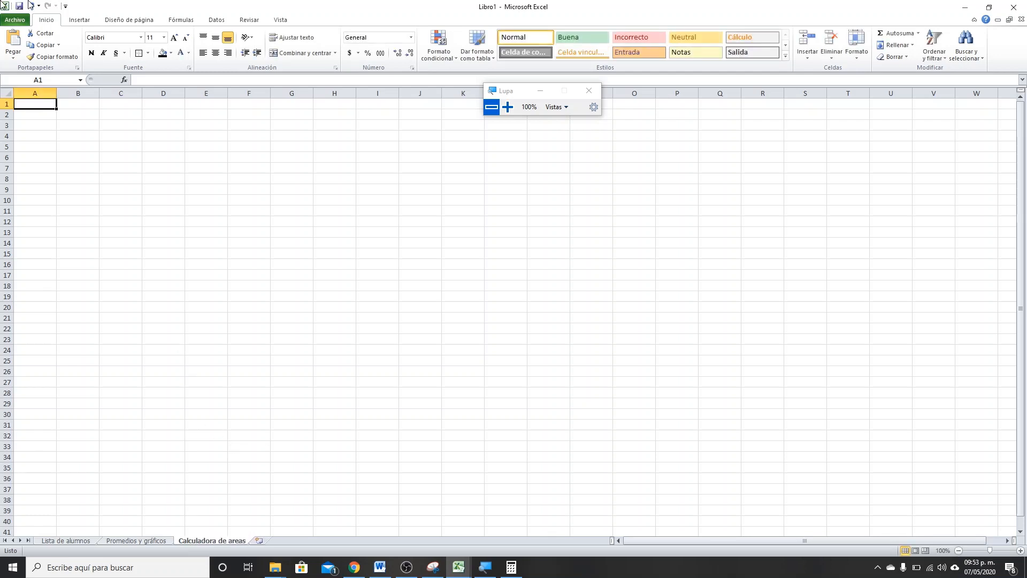
- Merge and center cells A1:F2 and set their font to JMH Typewriter
drag(47, 105, 233, 114)
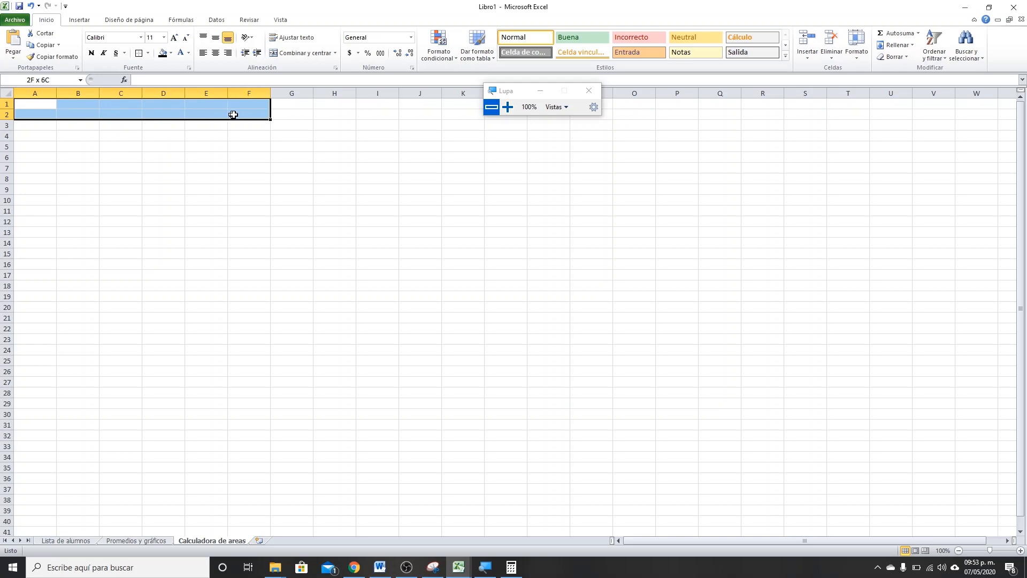
click(308, 54)
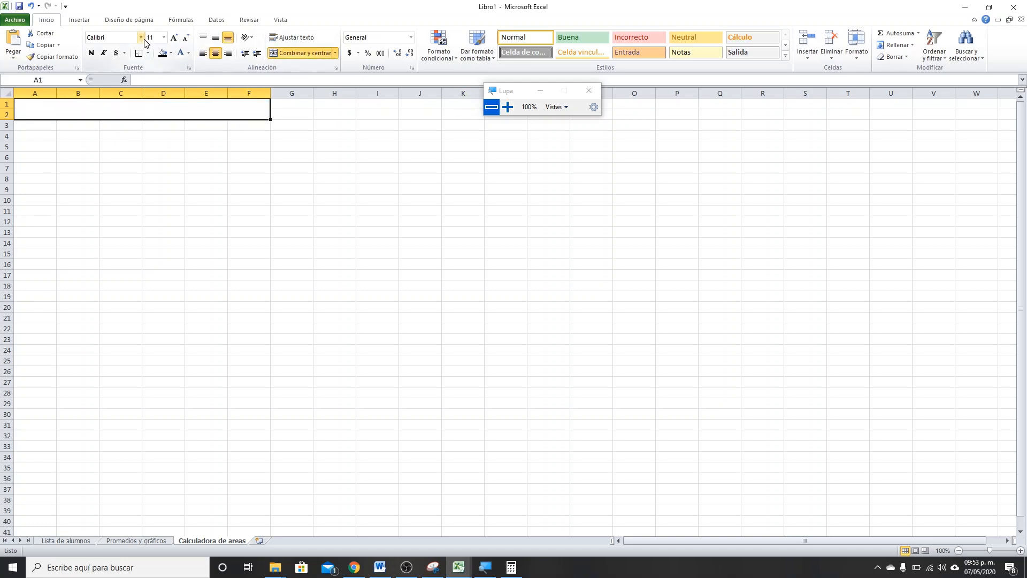
click(142, 37)
text(Javanese Text)
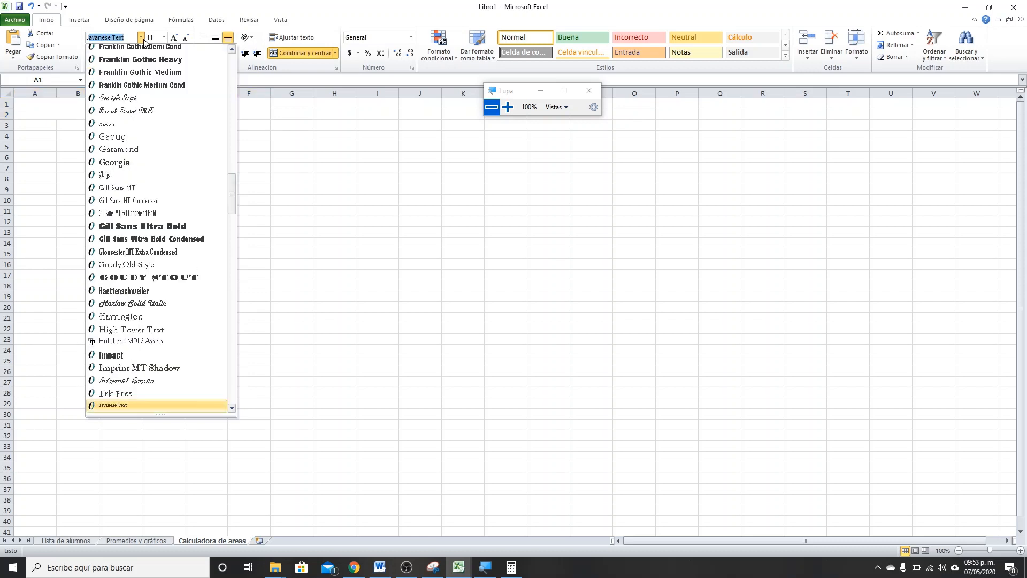
key(Down)
key(Return)
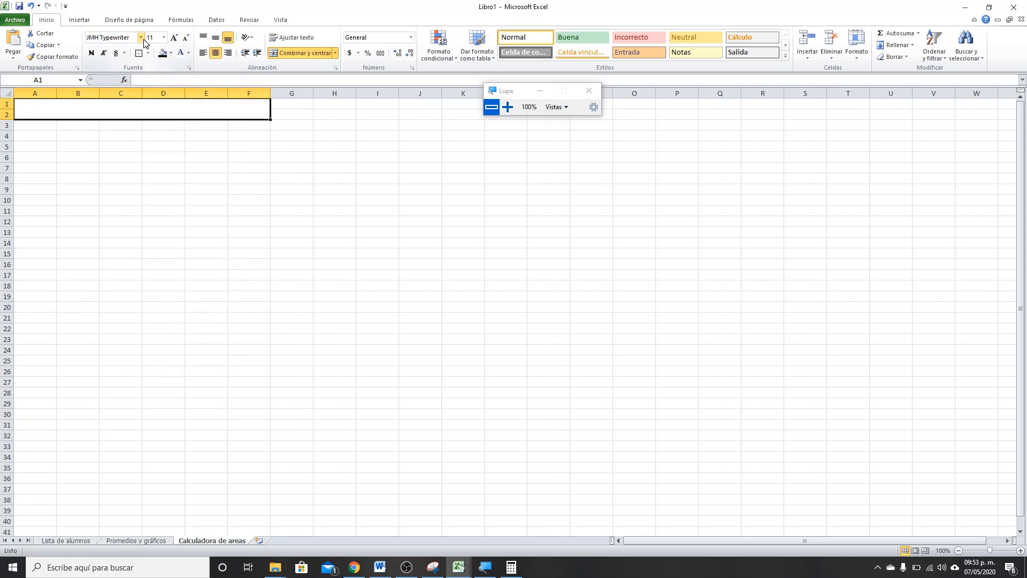
- Enter the title "CALCULADORA DE FUNCIONES" in capitals in the merged cell A1
text(calculador)
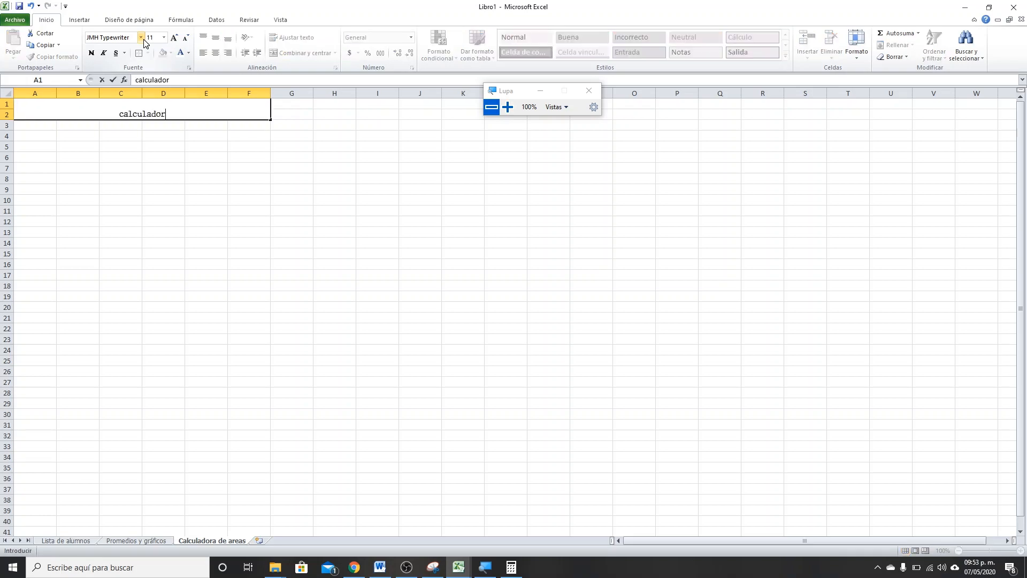
key(BackSpace)
key(BackSpace)
key(BackSpace)
key(BackSpace)
key(BackSpace)
key(BackSpace)
key(BackSpace)
key(BackSpace)
key(BackSpace)
text(CAL)
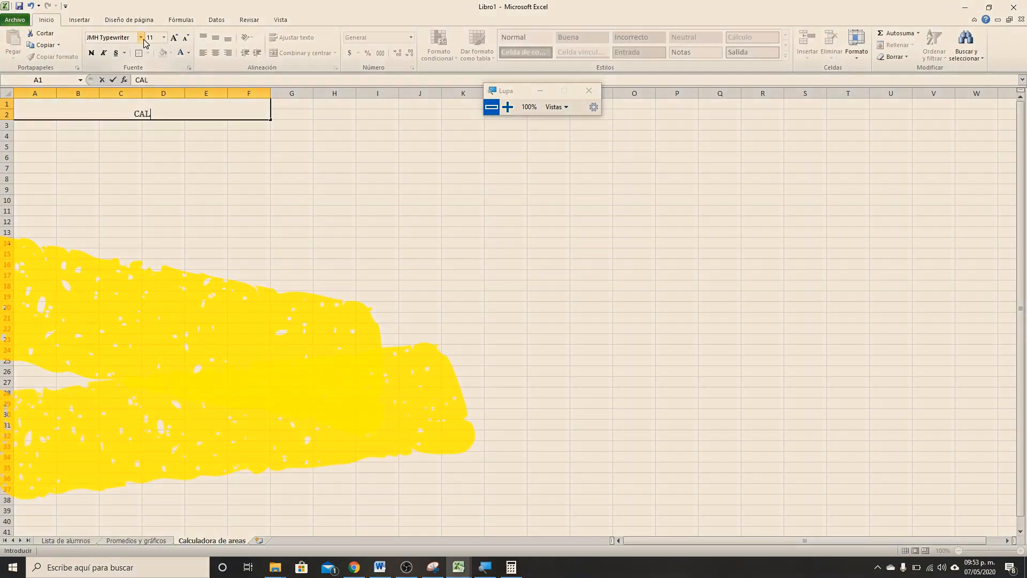
text(CULADORA DE FUNCIONES)
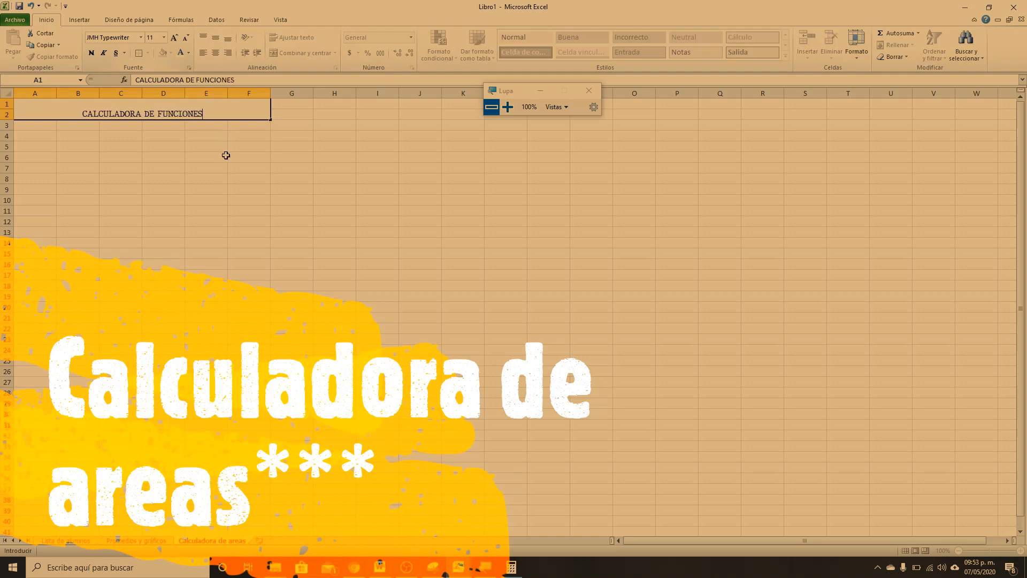
key(ctrl+Return)
- Enlarge the sheet title's text to 22 points
click(174, 38)
click(174, 38)
click(174, 38)
click(174, 38)
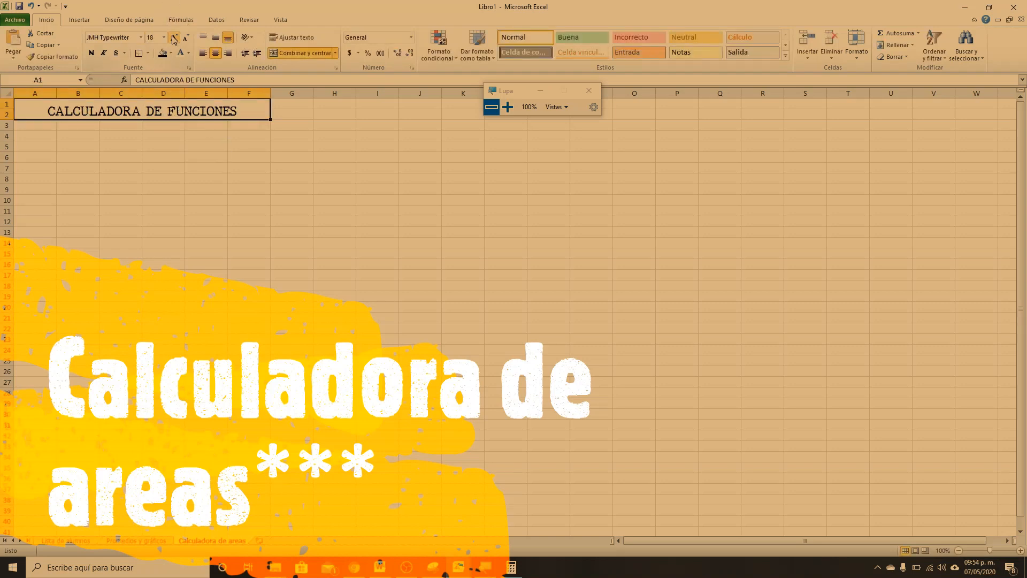
click(174, 38)
click(174, 38)
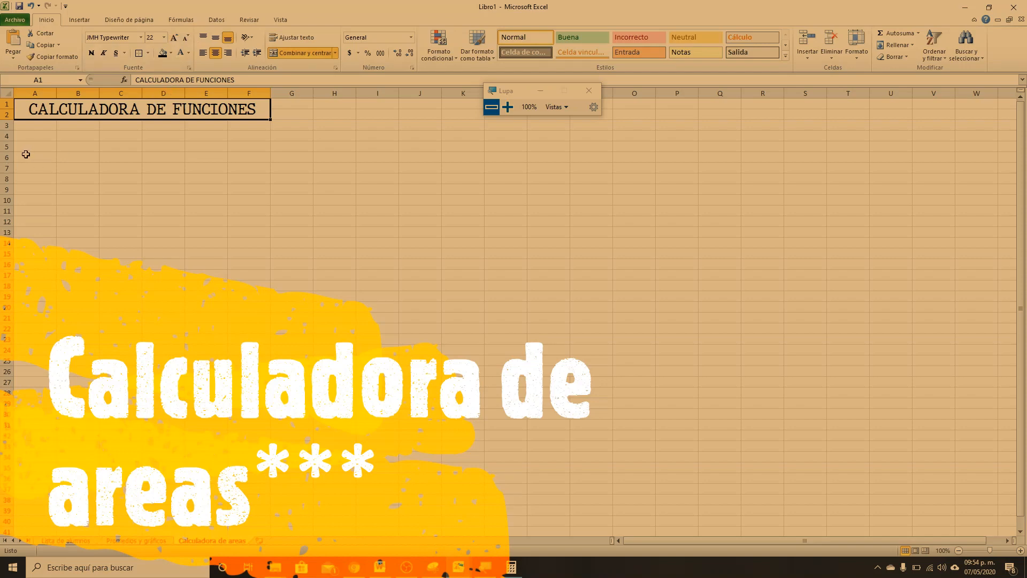
- Merge and center cells A6:C6 and enter the heading "TRIANGULO" there
drag(25, 154, 137, 156)
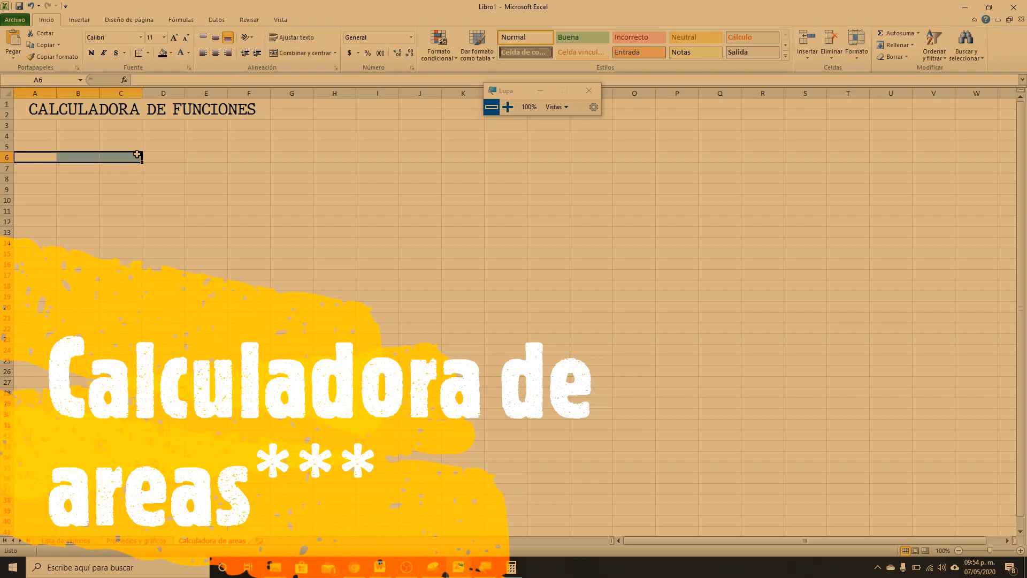
click(287, 56)
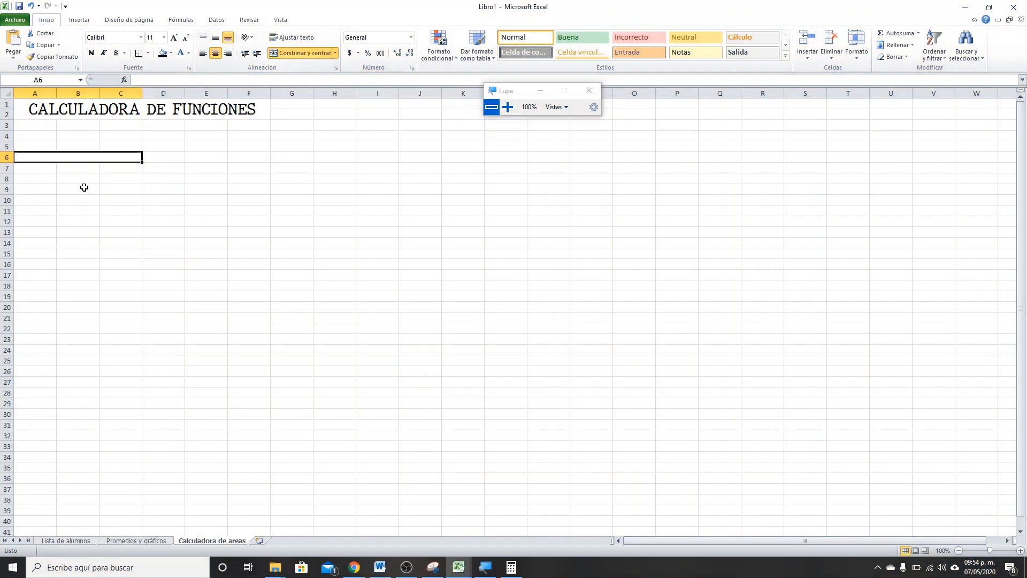
text(TRI)
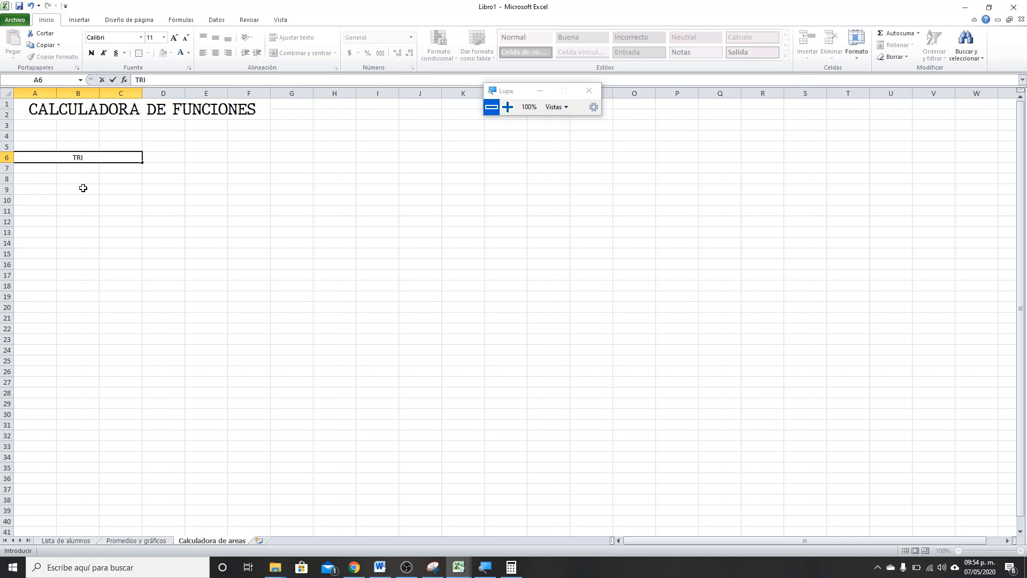
text(ANGULO)
click(35, 169)
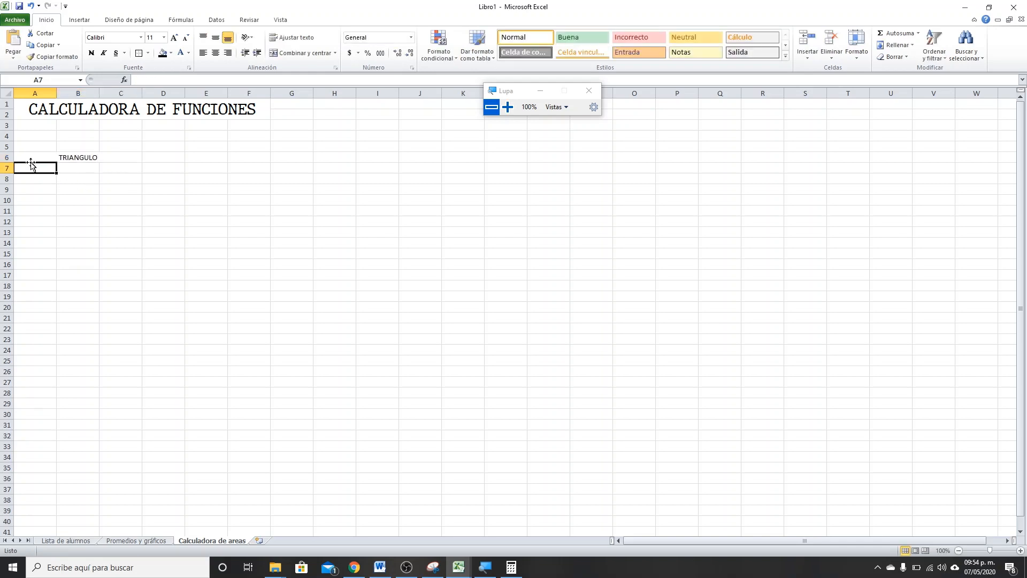
- Insert an isosceles triangle about 2.46 cm high and 2.65 cm wide below the TRIANGULO heading and give it the olive green shape style
click(79, 20)
click(132, 48)
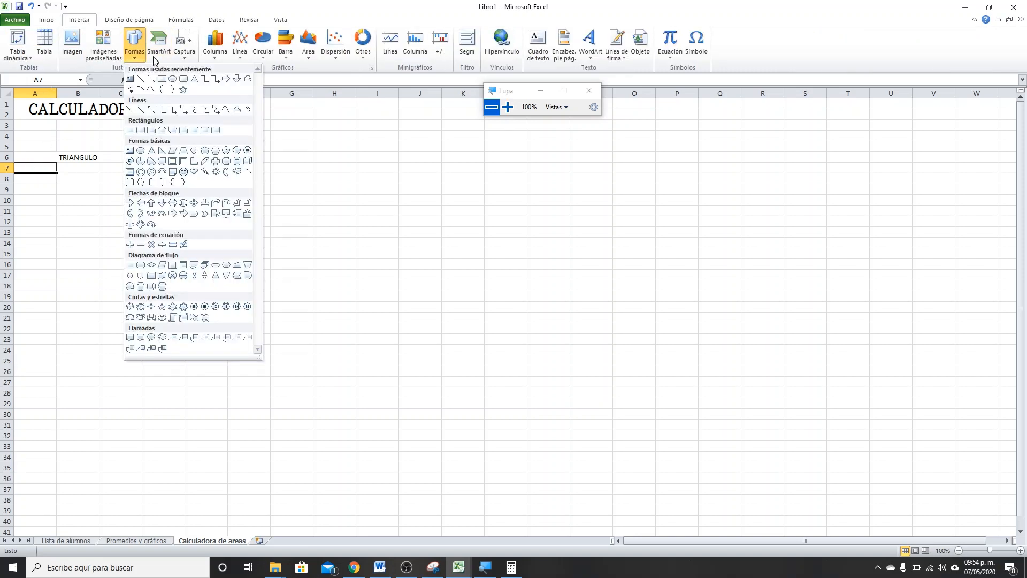
click(195, 79)
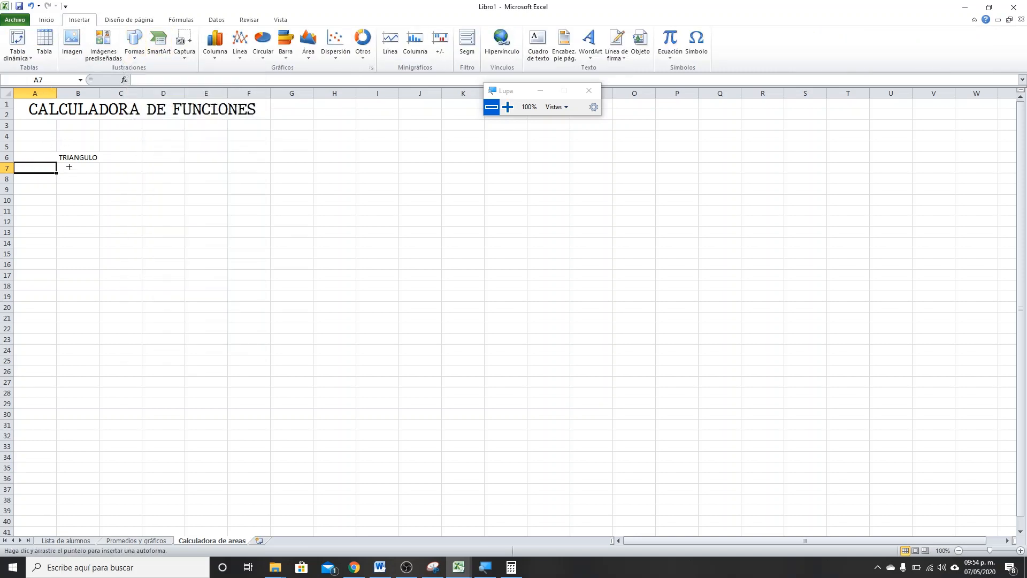
mouse_move(69, 167)
mouse_down()
mouse_move(12, 231)
mouse_move(22, 214)
mouse_move(60, 203)
mouse_up()
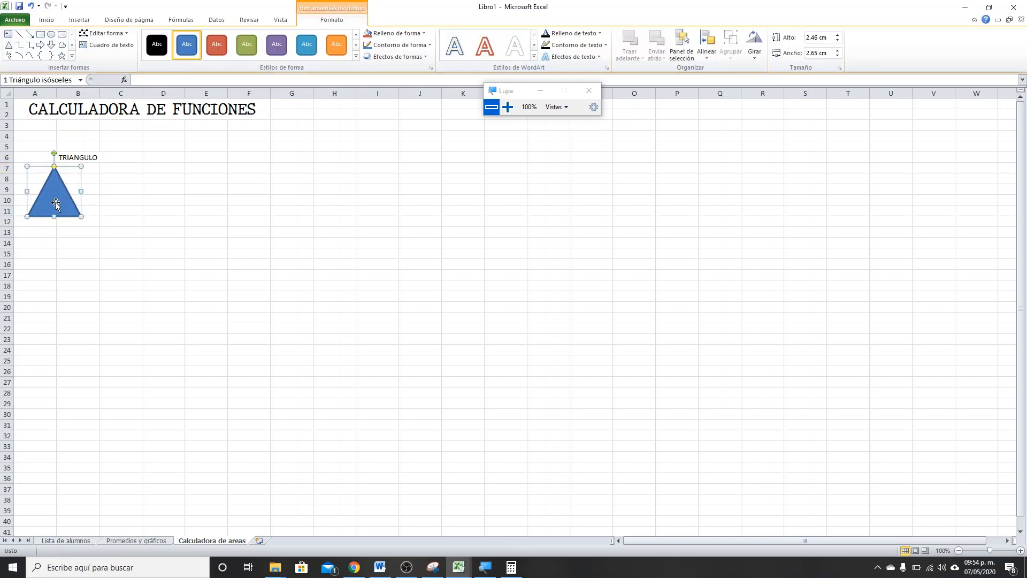
click(248, 44)
- Draw two closing-brace shapes marking the triangle's height and base, with the base brace rotated to lie horizontally beneath it
click(51, 57)
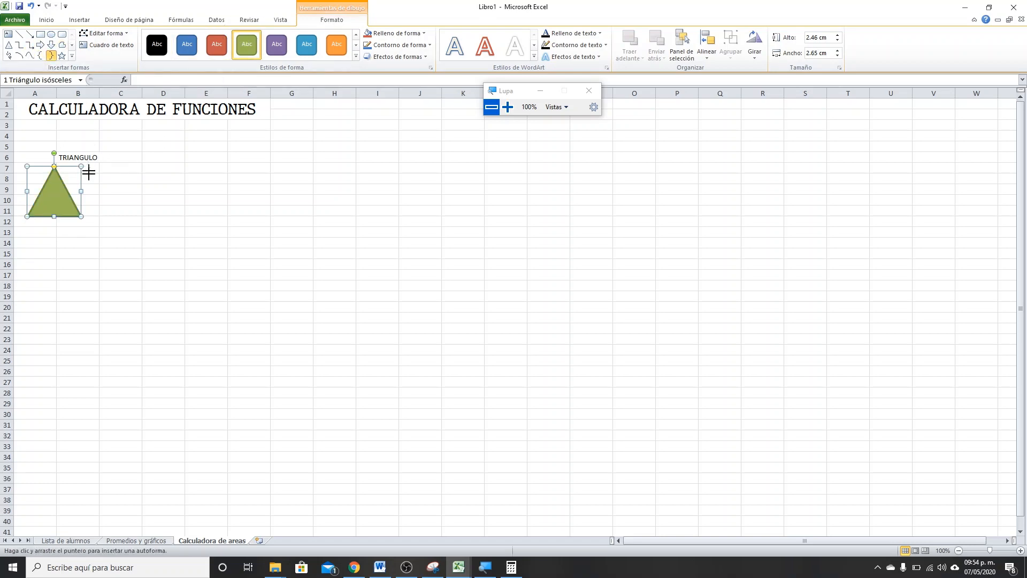
drag(88, 165, 96, 215)
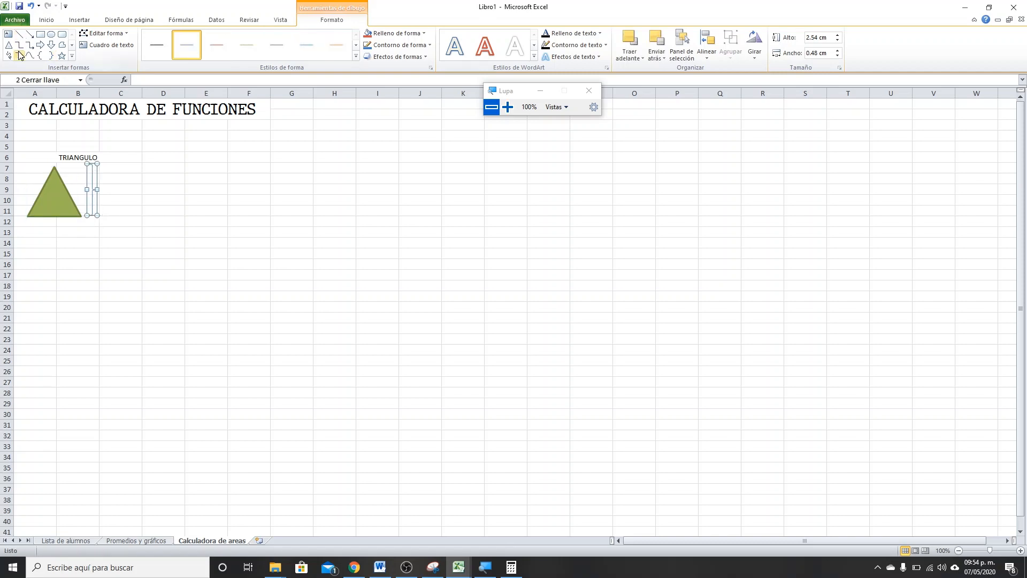
click(51, 55)
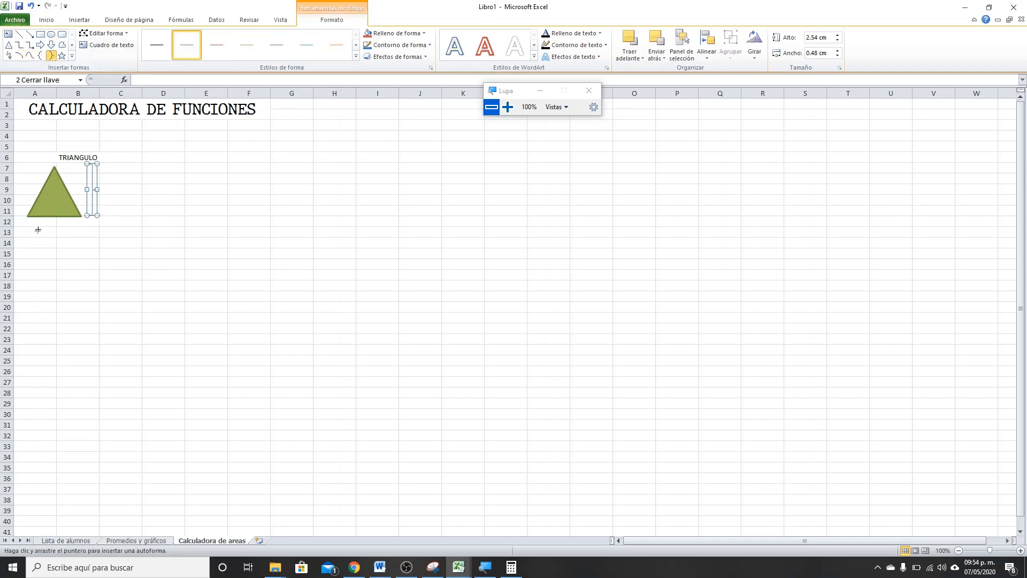
drag(38, 229, 55, 266)
drag(46, 214, 83, 232)
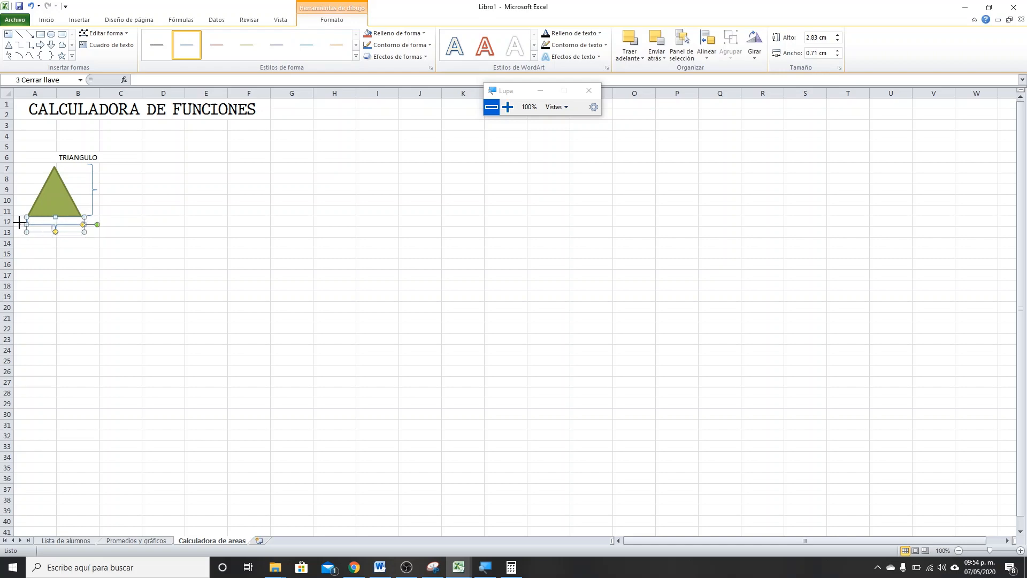
click(35, 241)
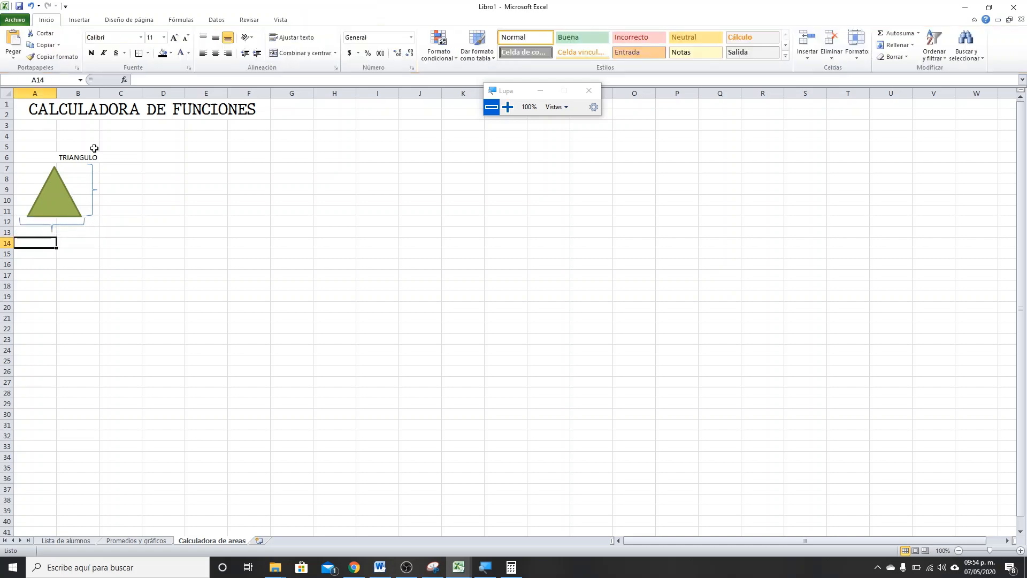
- Add an outside border around cells A6:C15 and another around the TRIANGULO heading cell
drag(133, 160, 61, 254)
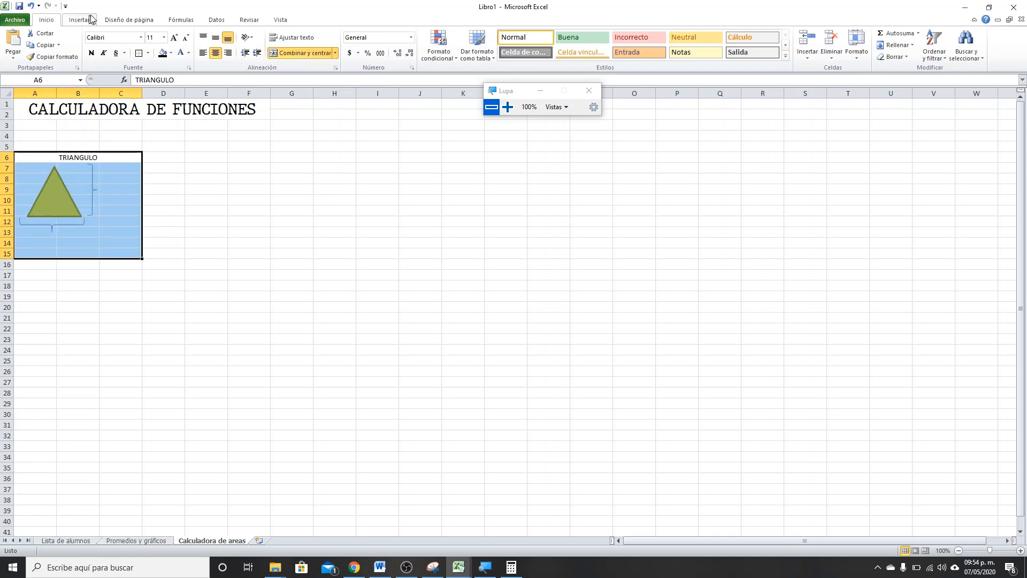
click(142, 53)
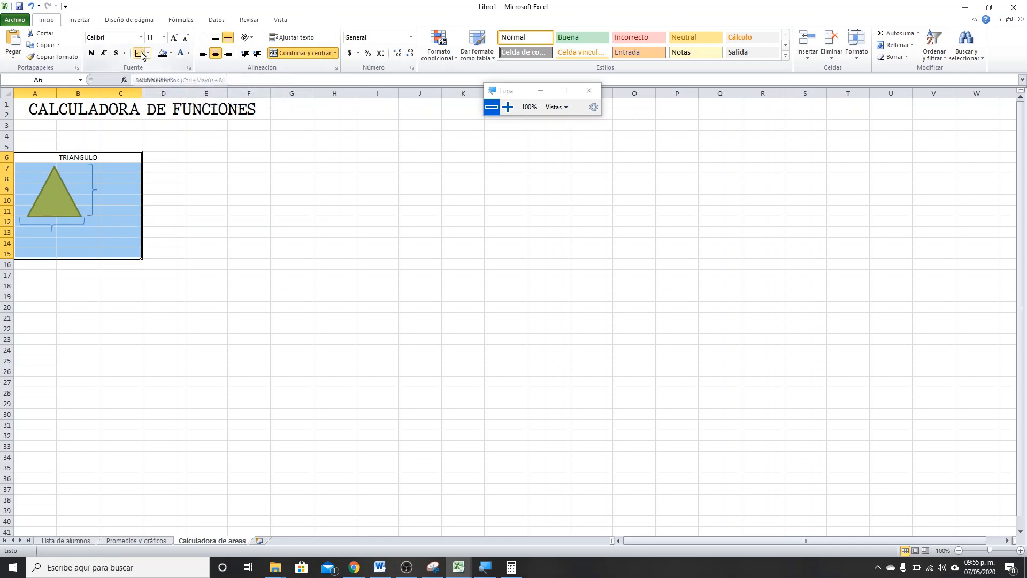
click(164, 136)
click(88, 157)
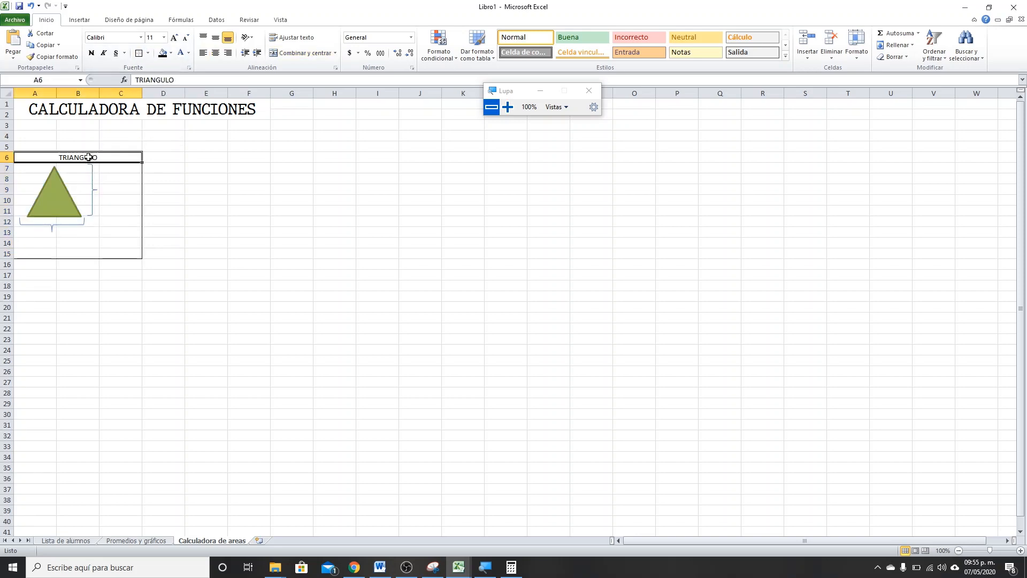
click(141, 53)
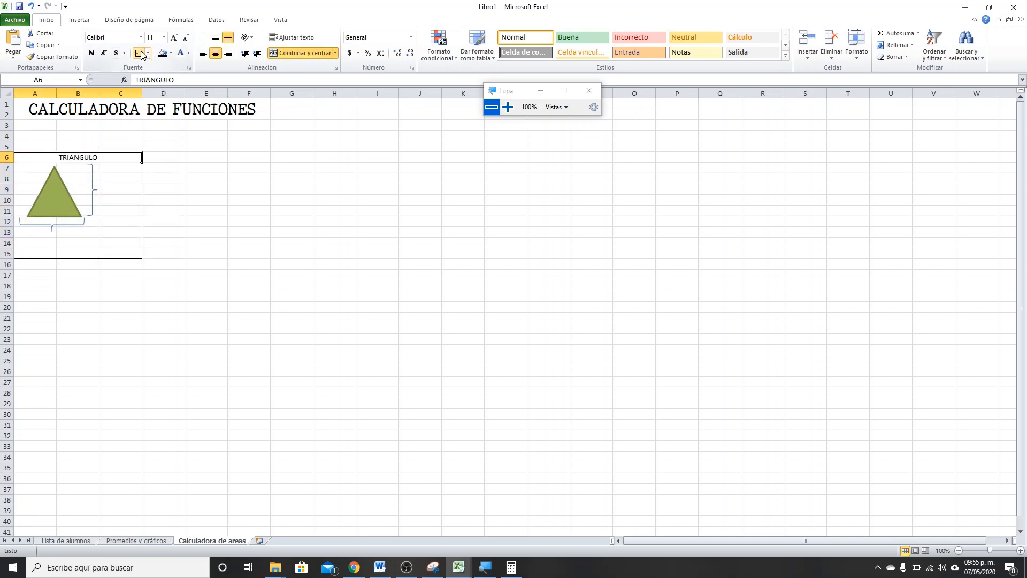
click(164, 242)
- Set the TRIANGULO heading's font to JMH Typewriter and enlarge its text by three size increments
click(114, 160)
click(141, 37)
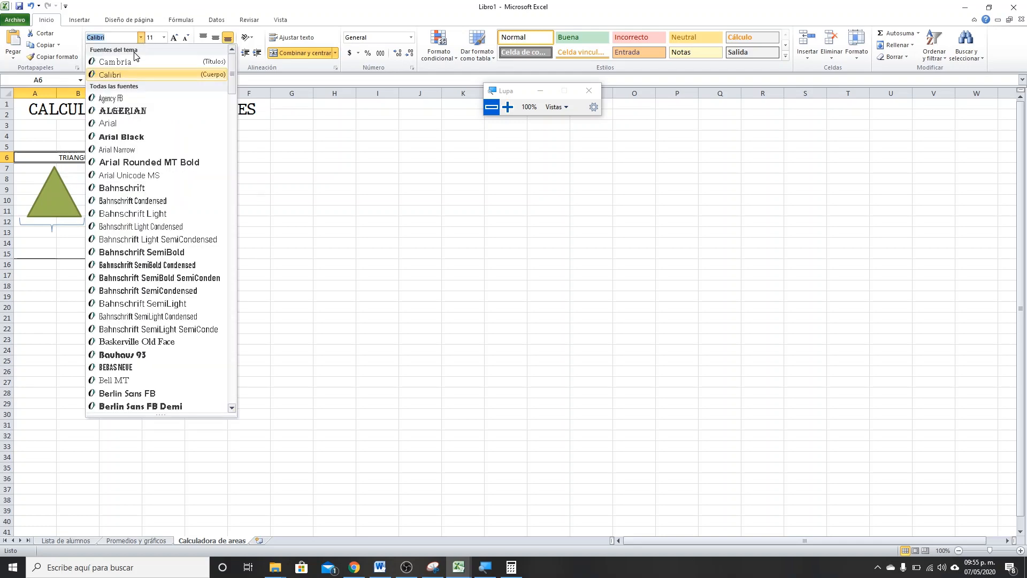
text(jm)
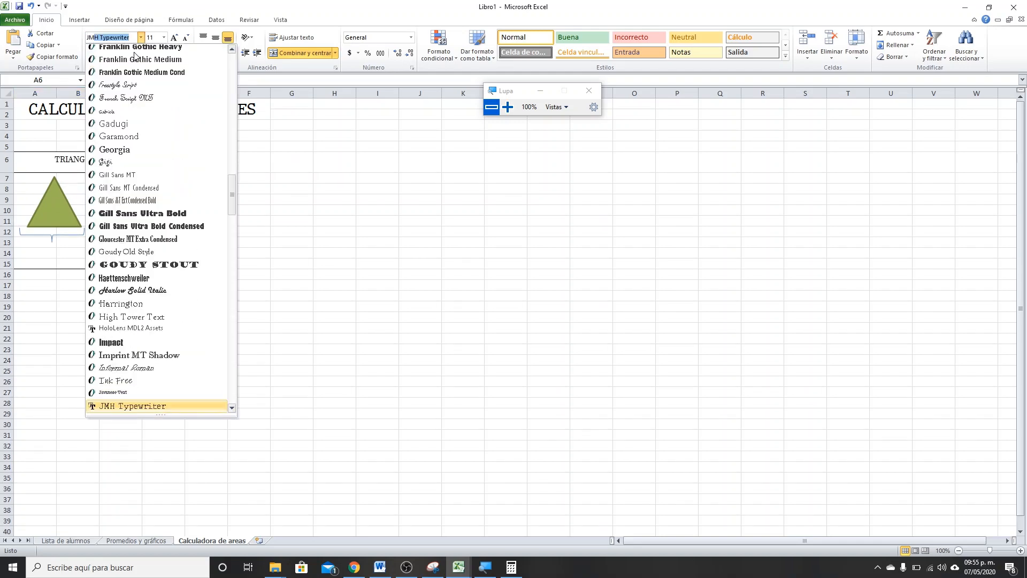
key(Return)
click(175, 37)
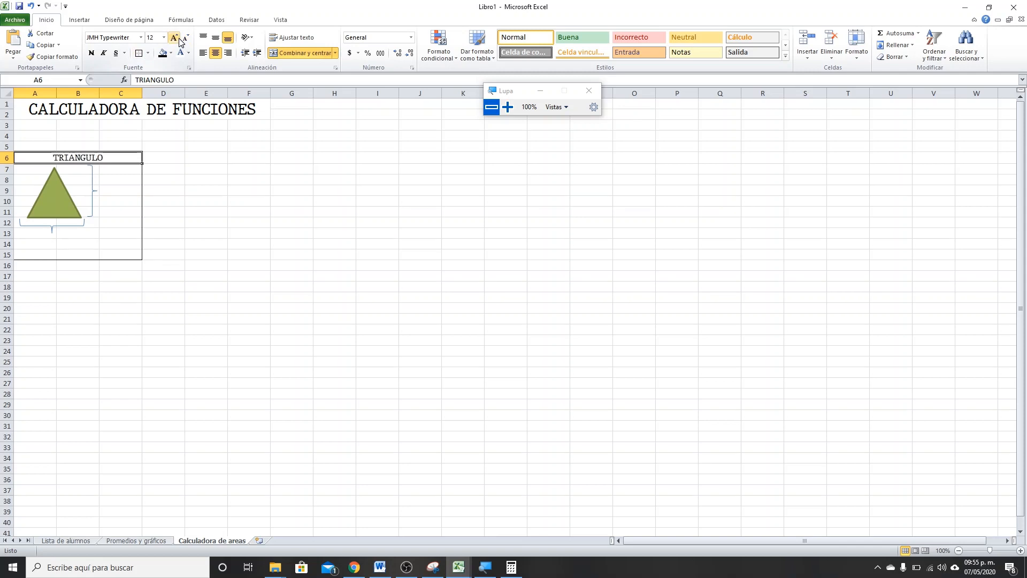
click(175, 37)
click(179, 39)
- Enter the label "Ingrese la base" in cell D8, beside the triangle box
click(167, 183)
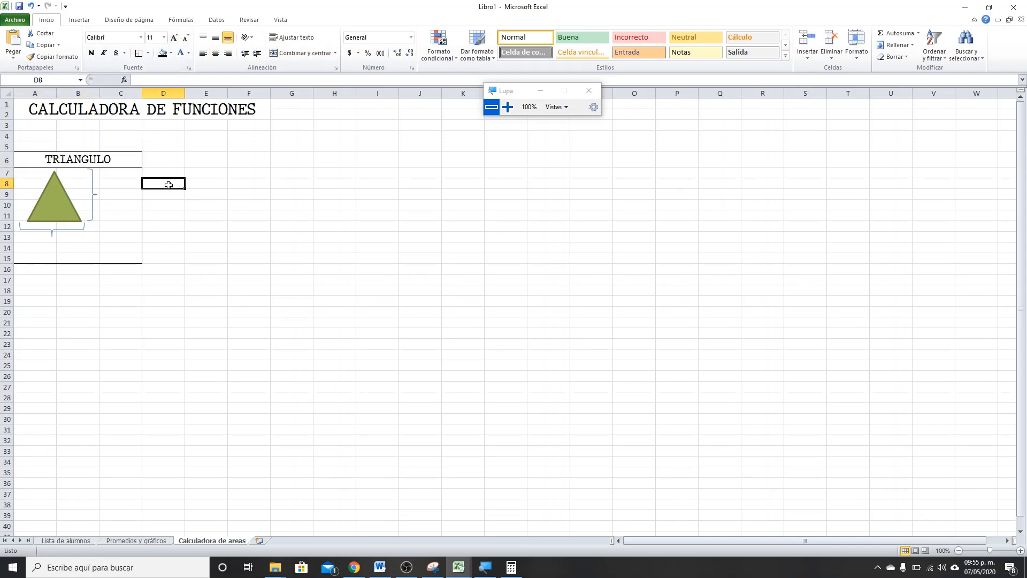
click(114, 195)
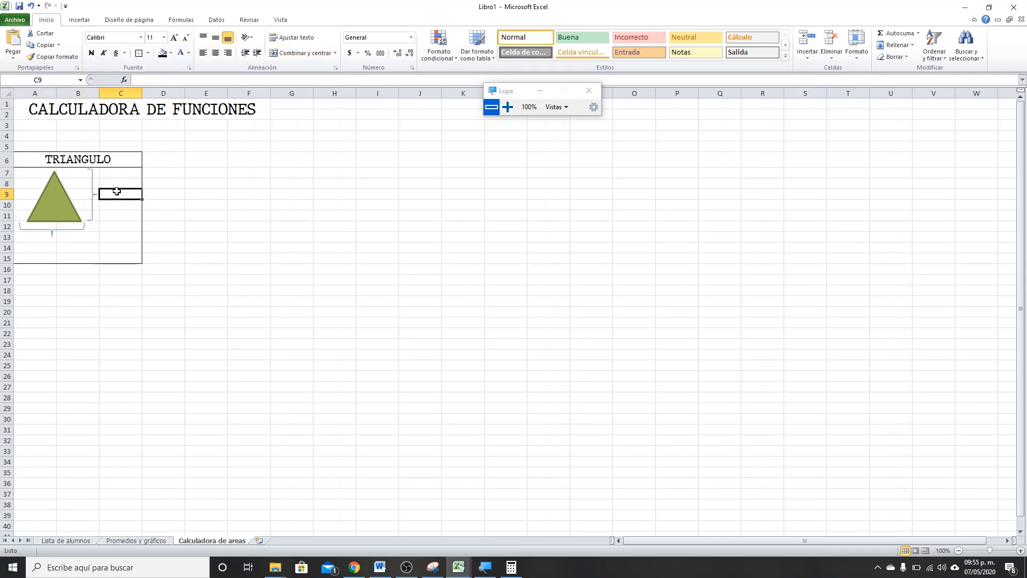
drag(145, 192, 166, 181)
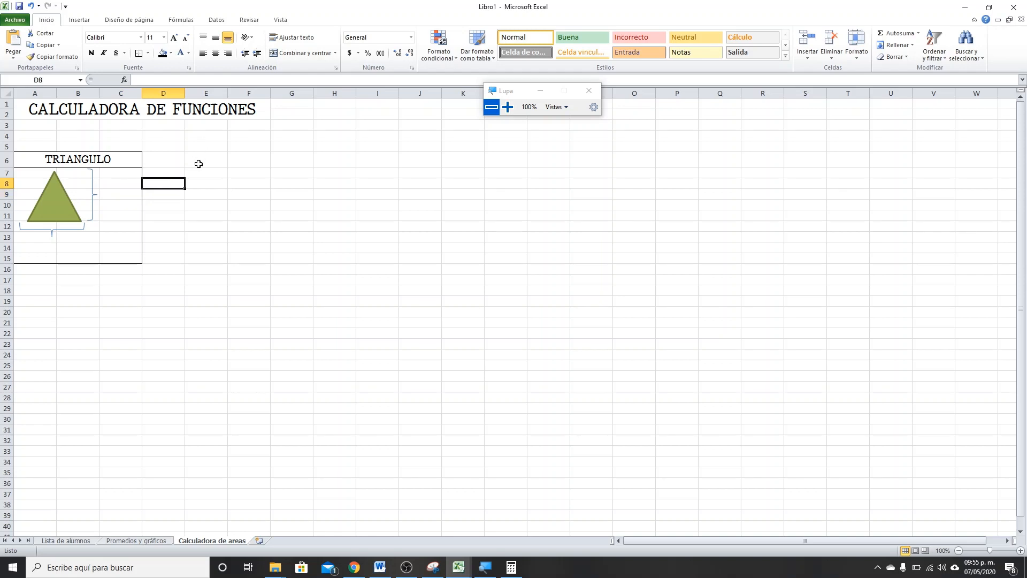
text(ingrese)
key(BackSpace)
key(BackSpace)
key(BackSpace)
key(BackSpace)
key(BackSpace)
key(BackSpace)
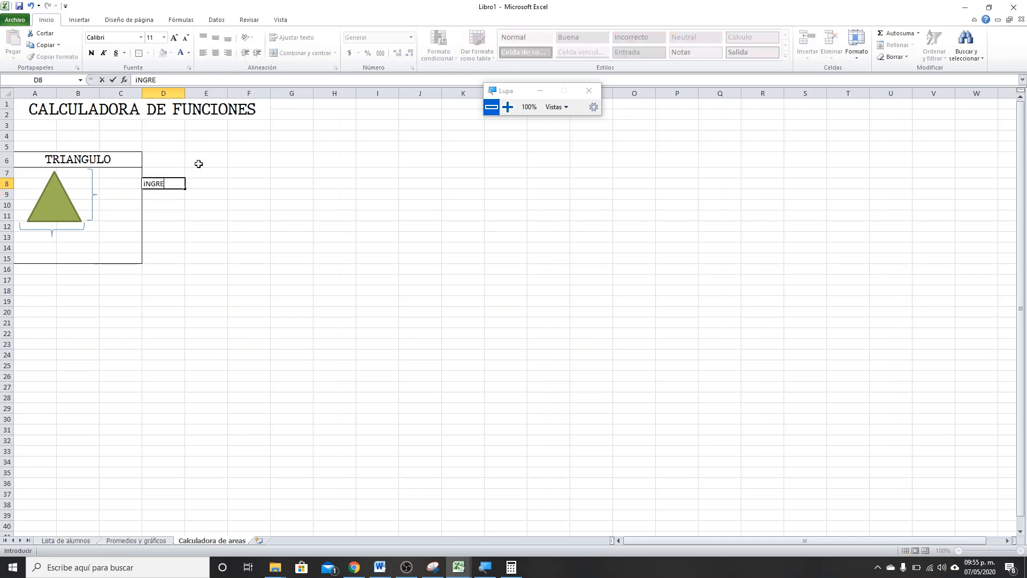
key(BackSpace)
text(Ingrese la base)
key(Return)
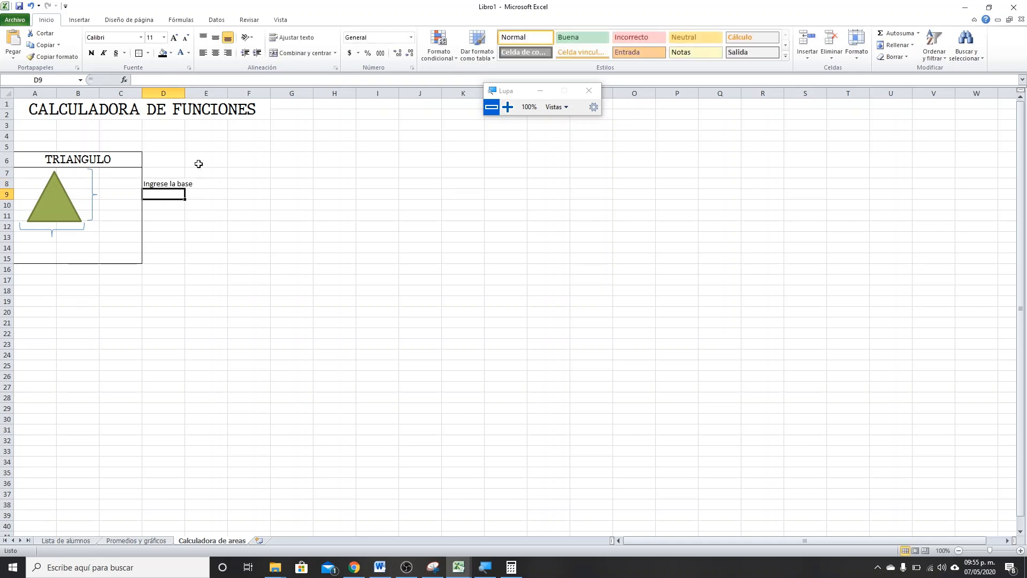
- Enter the label "Ingrese la altura" in cell D9
text(Ingrese l)
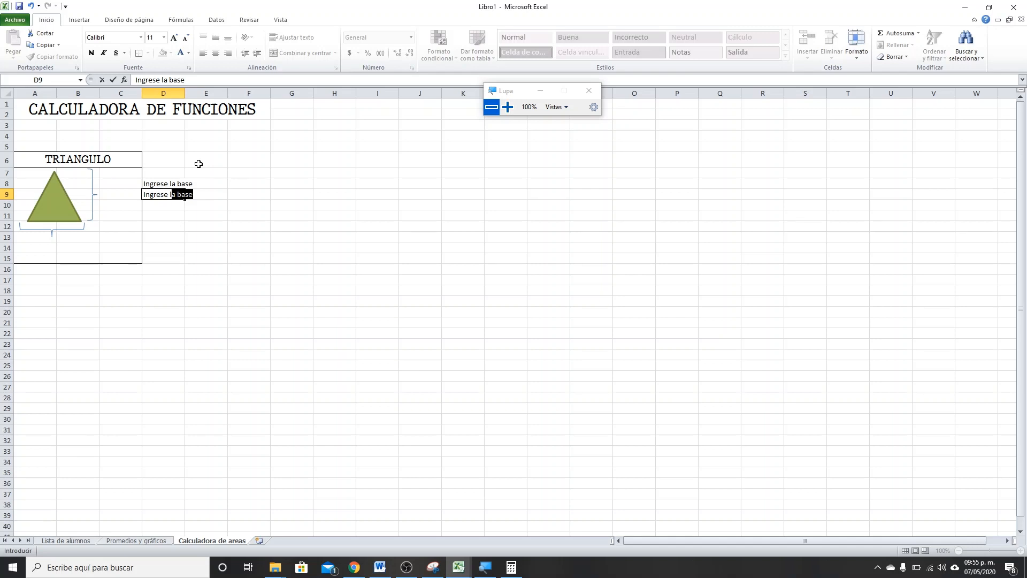
text(a altura)
key(Return)
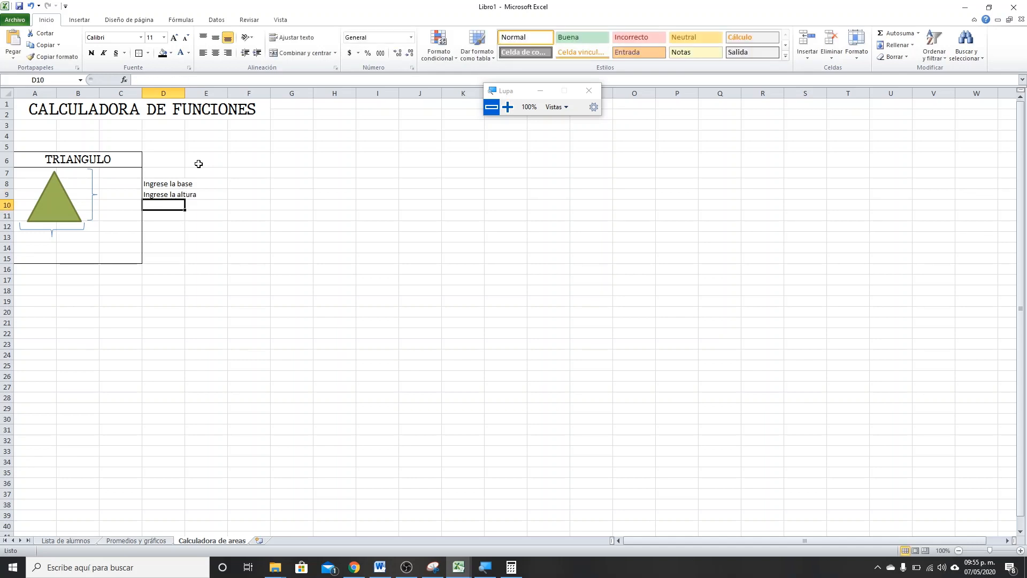
- Enter the label "Resultado" in cell D10 and the label "Fórmula" in cell A17 below the triangle box
text(Resultado)
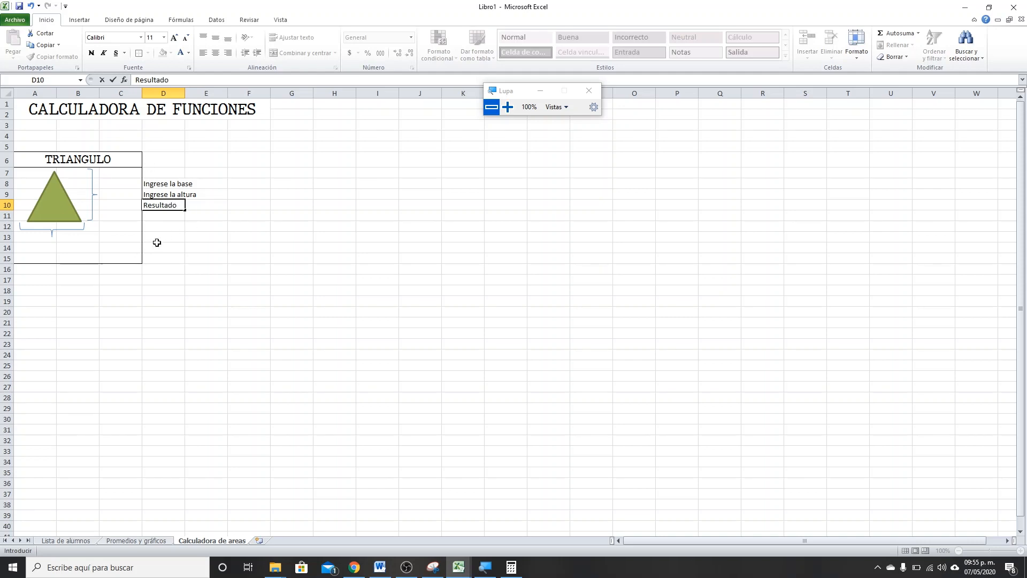
click(46, 281)
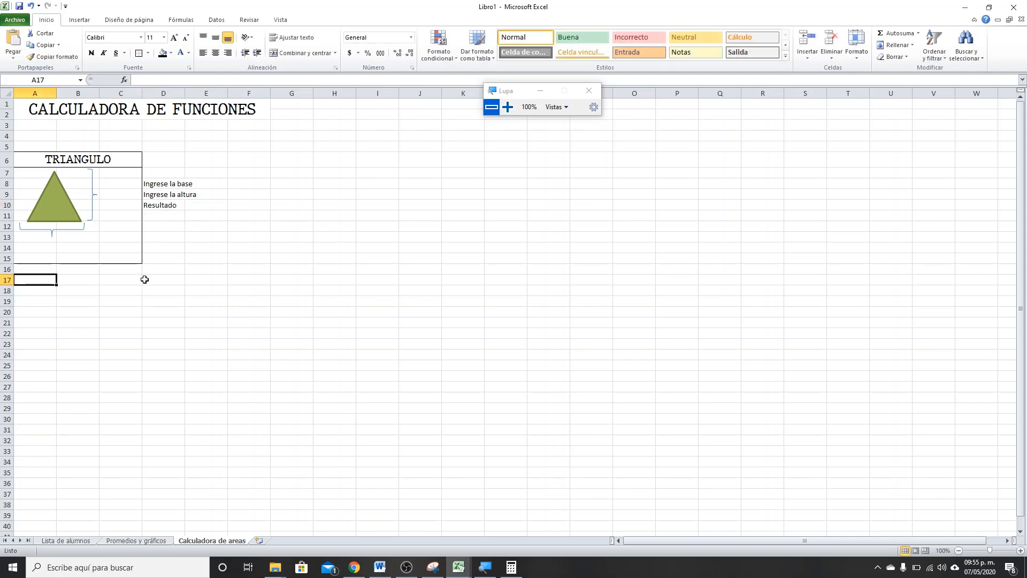
text(For)
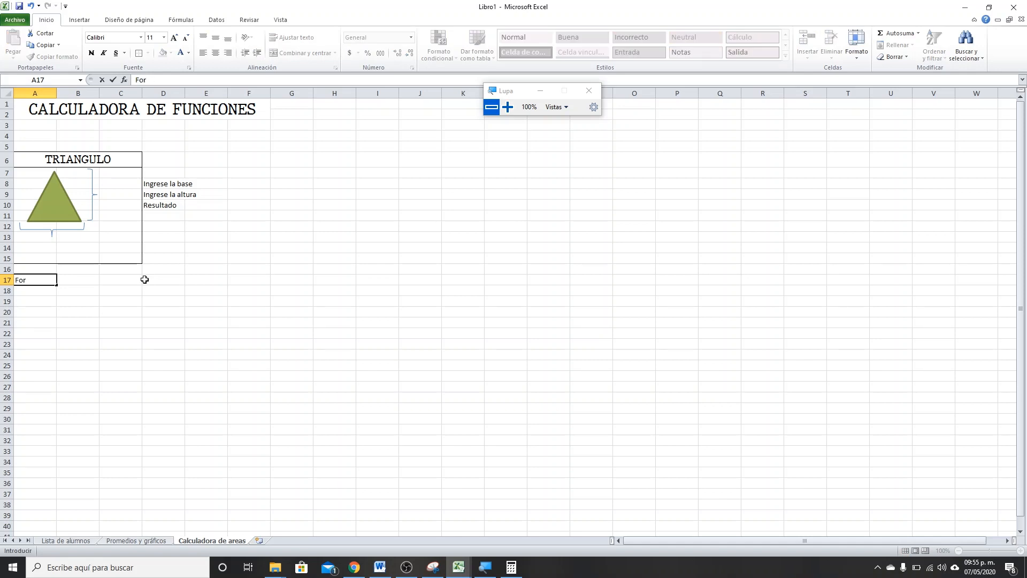
key(BackSpace)
key(BackSpace)
text(órmula)
key(Tab)
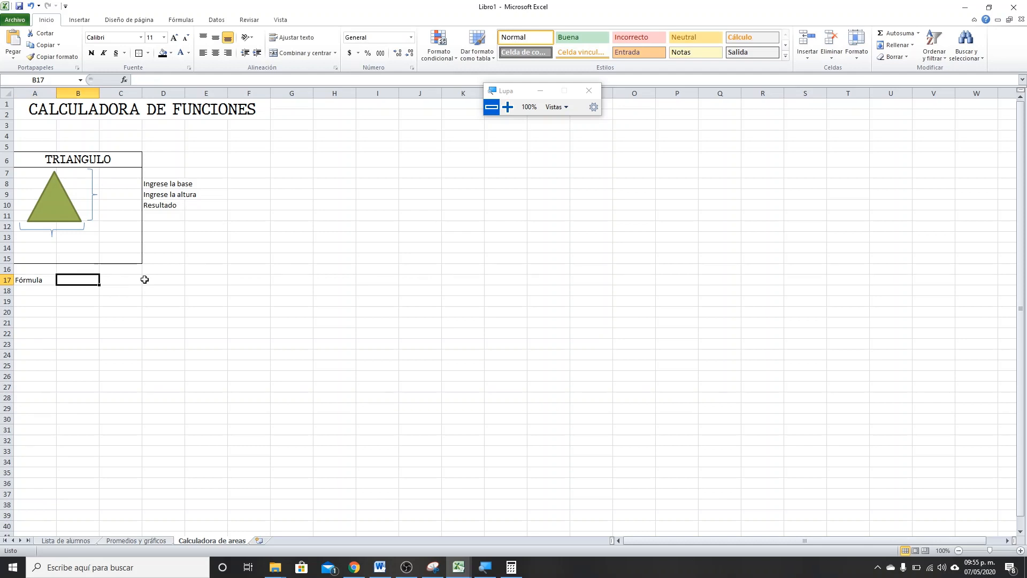
- Enter the triangle area formula text "b * h / 2" in cell B17
text(b * )
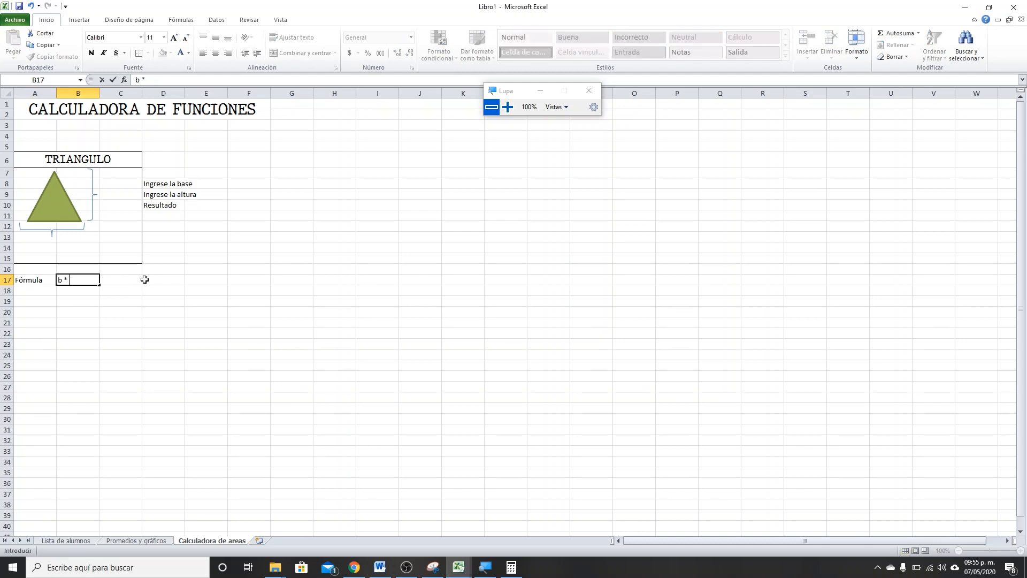
text(h / 2)
click(507, 107)
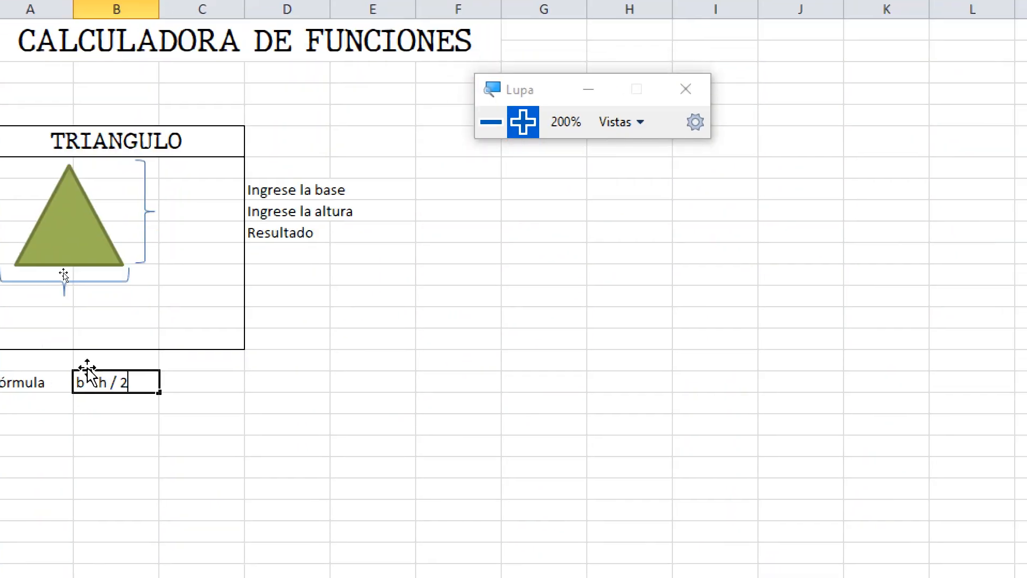
drag(88, 383, 95, 383)
drag(110, 382, 117, 381)
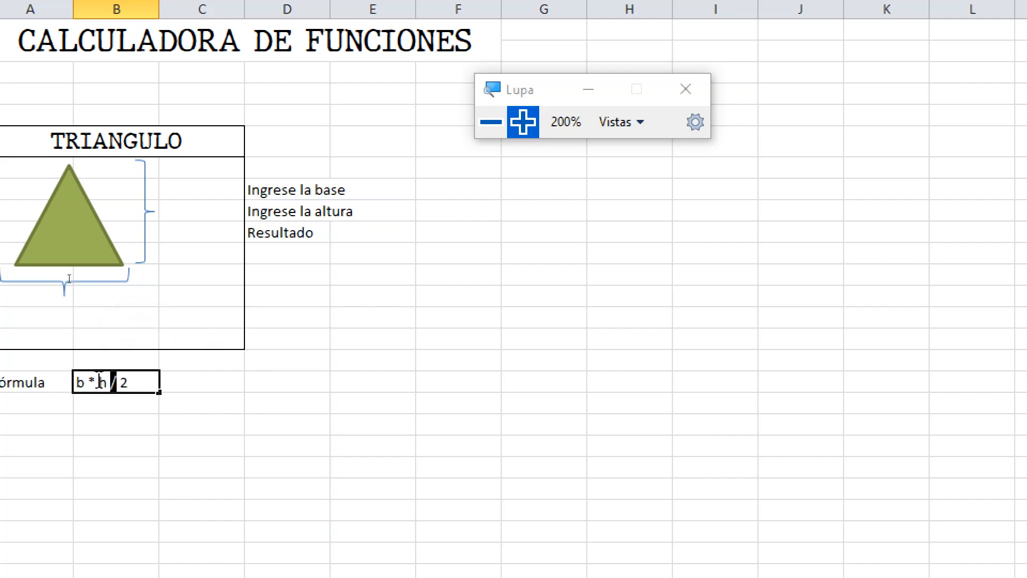
click(107, 404)
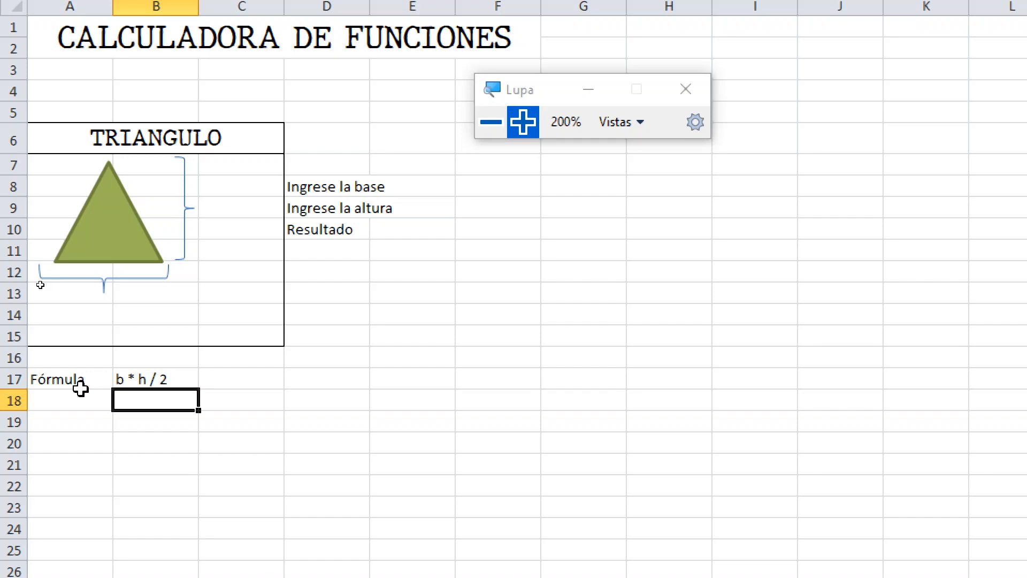
- Try the power symbol "^" in cell B18 with a copy in B19, and clear both cells
text(^)
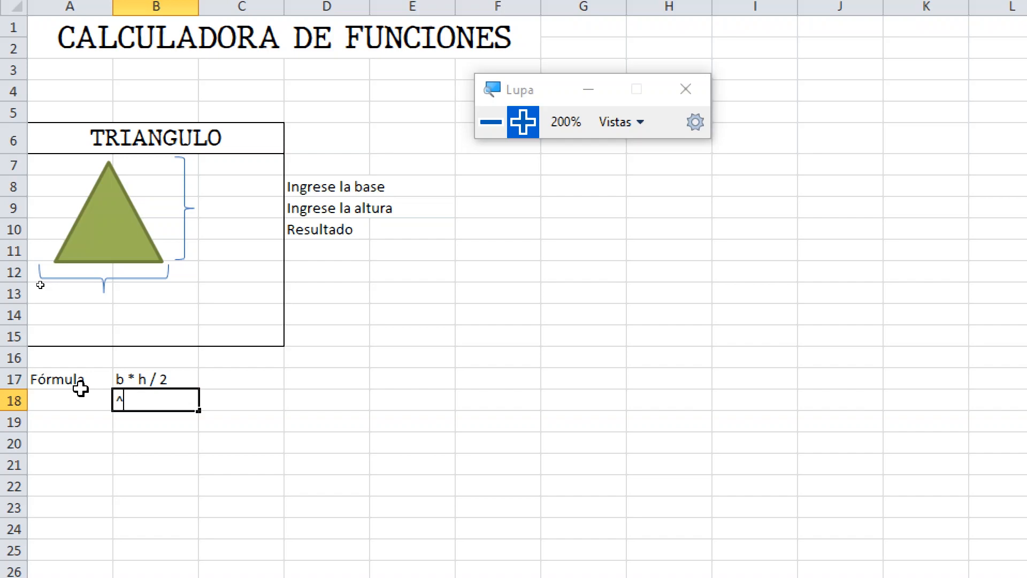
drag(136, 399, 87, 395)
key(ctrl+c)
click(142, 419)
key(ctrl+v)
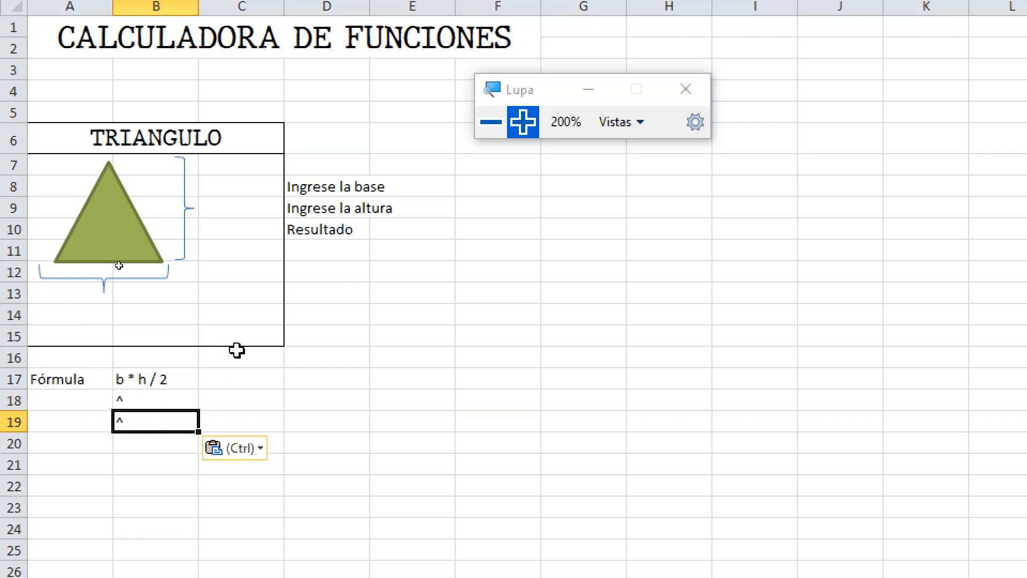
click(221, 399)
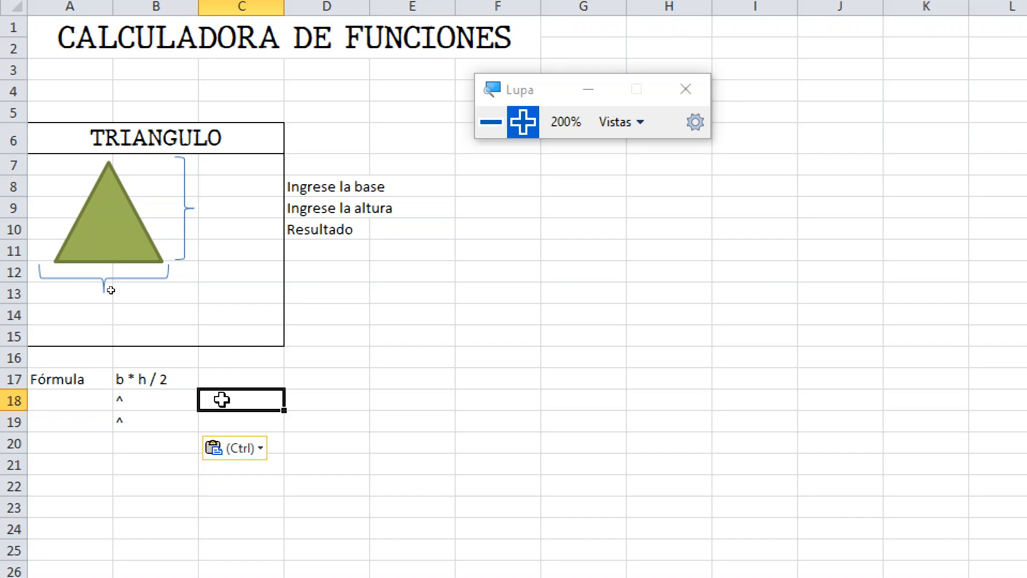
click(152, 401)
key(BackSpace)
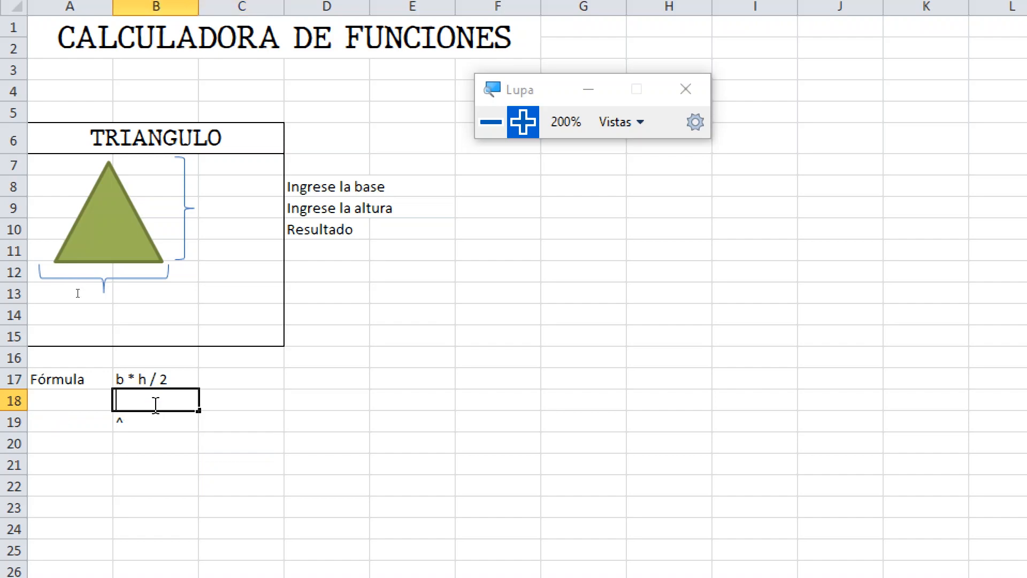
key(Return)
key(Delete)
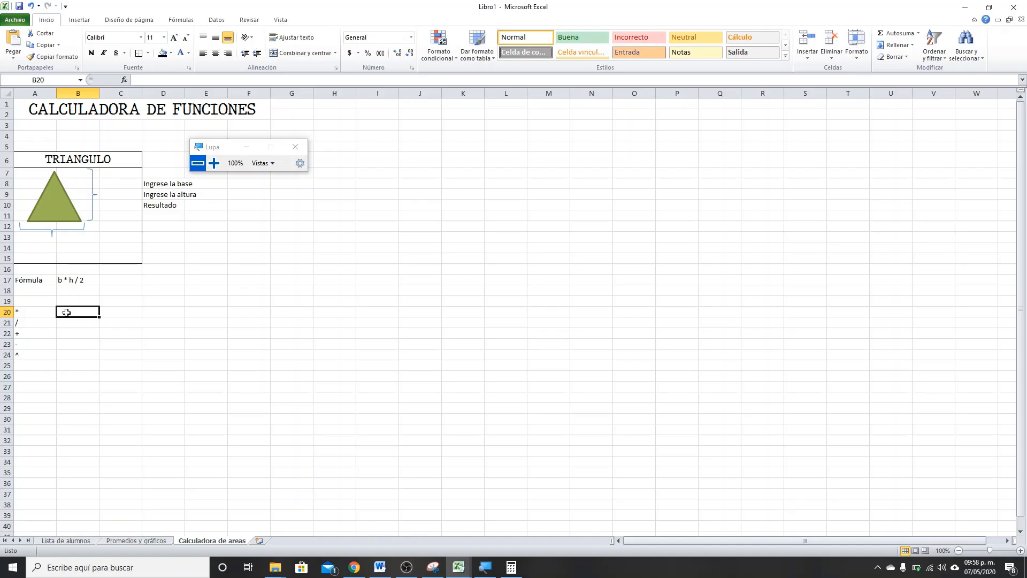
click(214, 163)
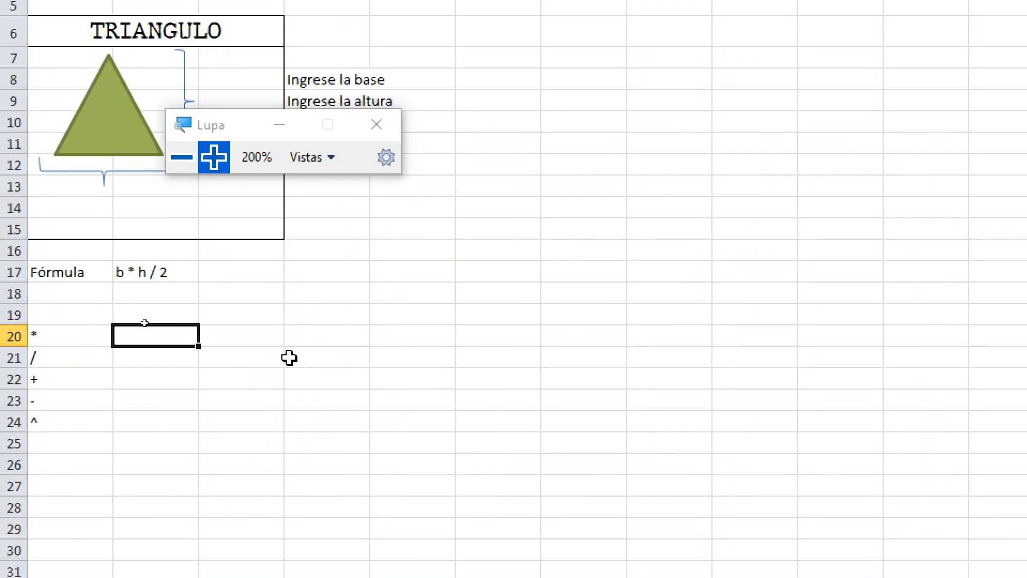
text(multip)
key(BackSpace)
key(BackSpace)
key(BackSpace)
key(BackSpace)
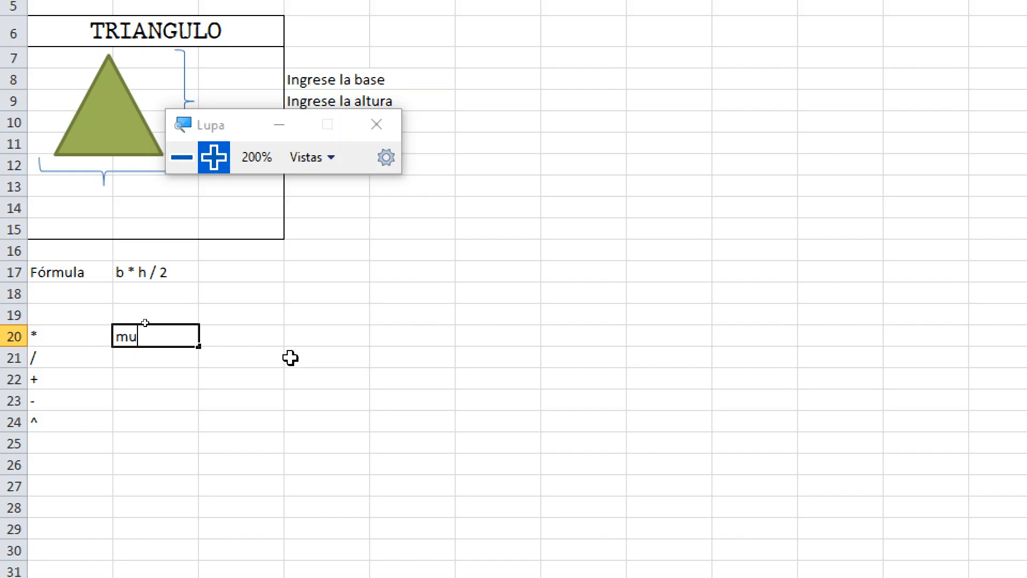
key(BackSpace)
key(BackSpace)
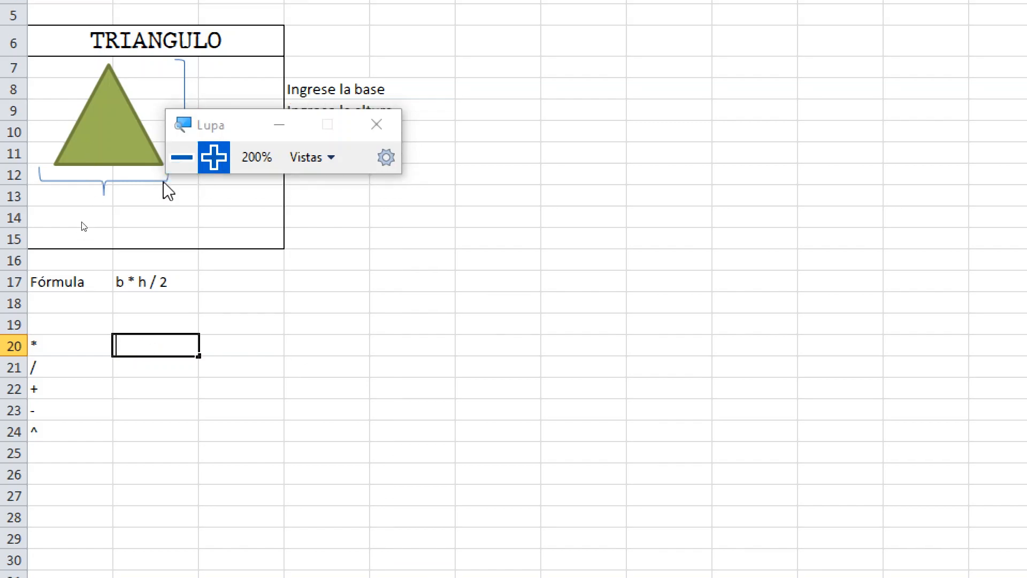
click(181, 157)
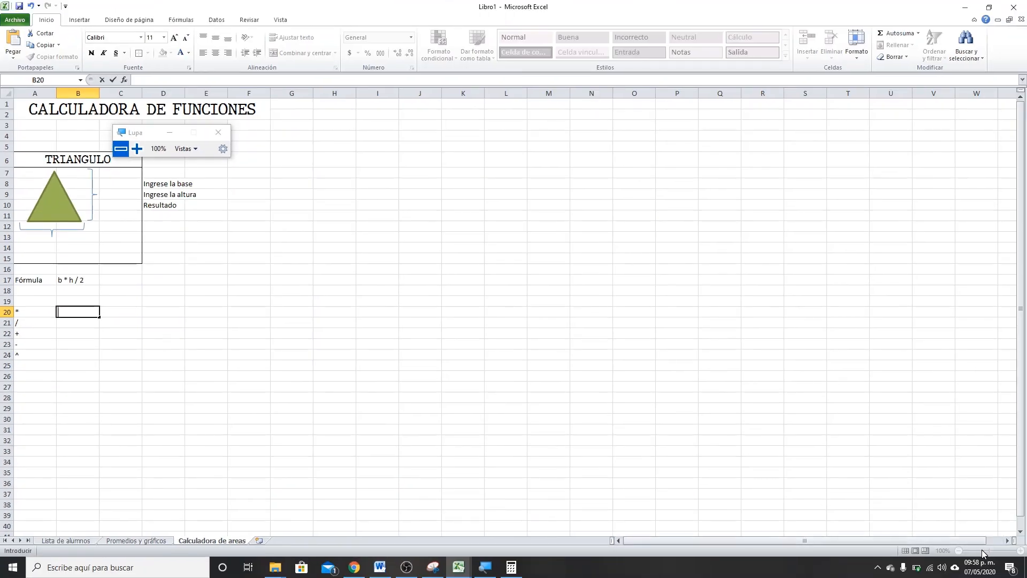
click(292, 333)
- Enter "Multiplicación" in cell B20, beside the * symbol
click(1006, 550)
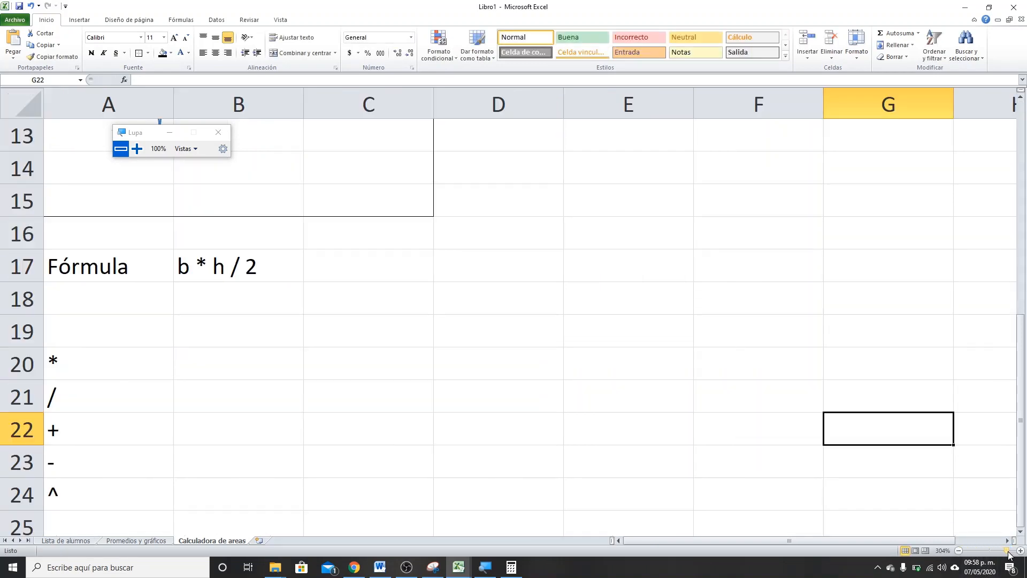
click(191, 368)
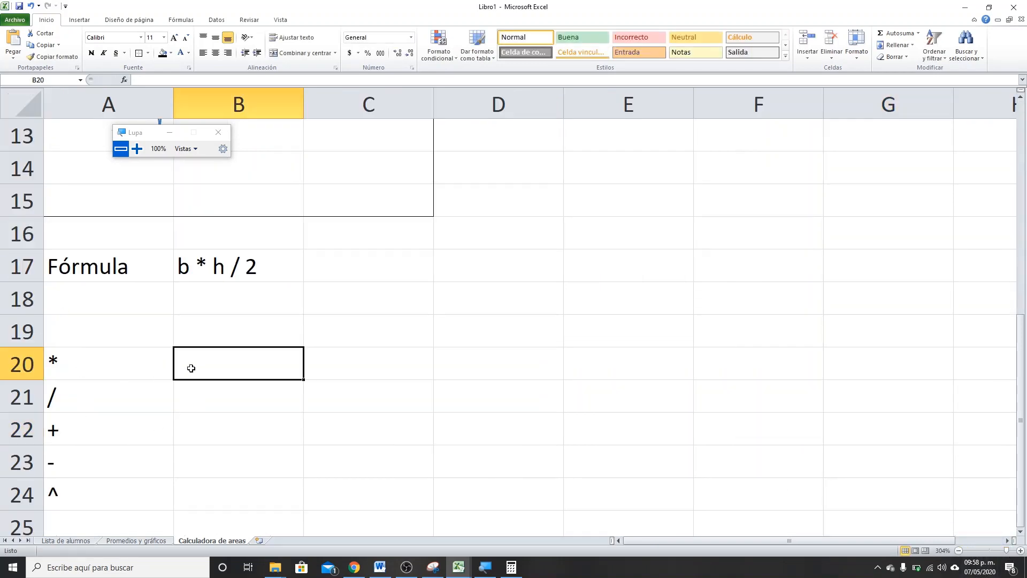
text(Multi)
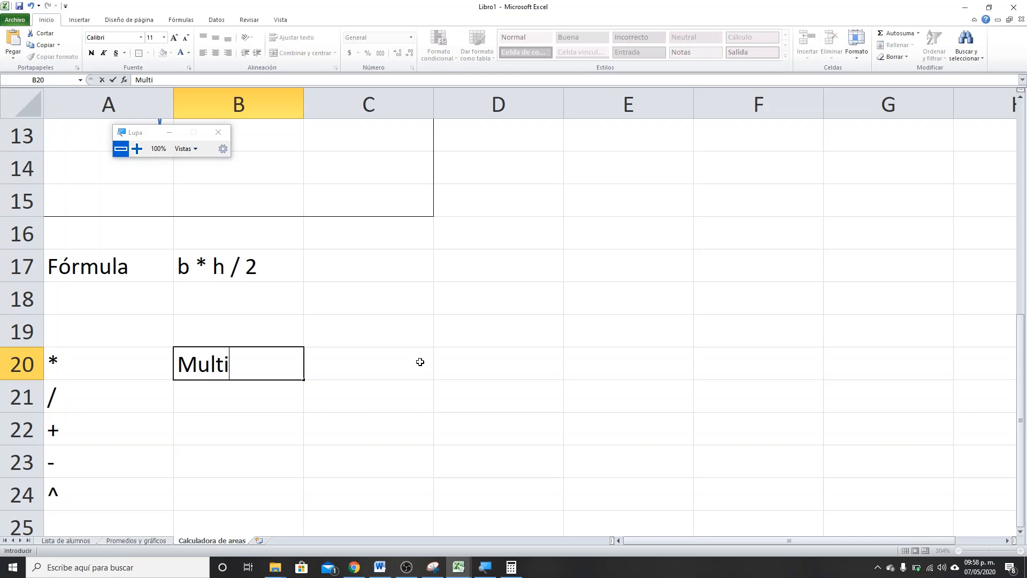
text(plicacion)
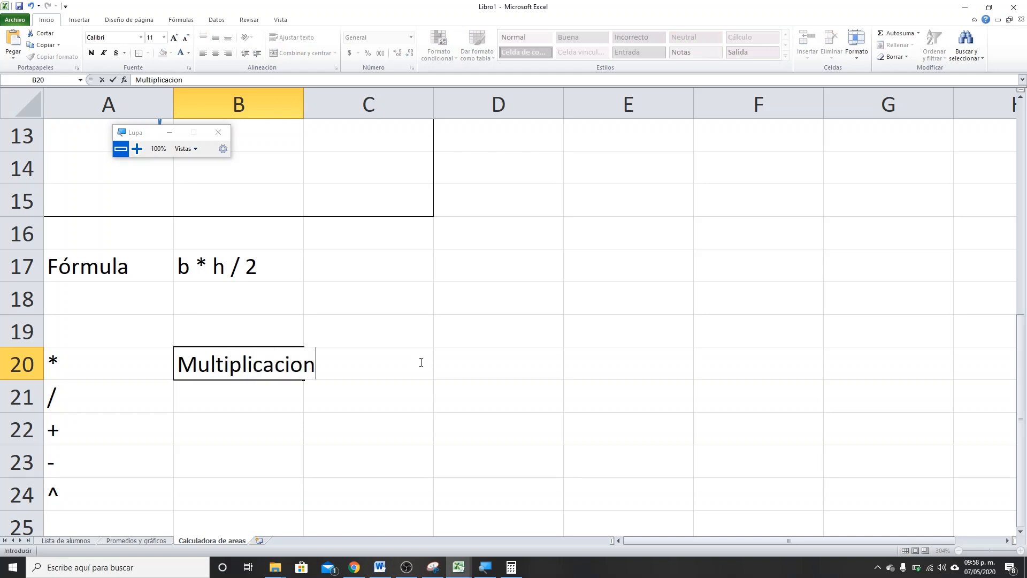
key(BackSpace)
key(BackSpace)
text(óm)
key(BackSpace)
text(n)
key(Return)
- Enter the operator names "División", "Suma" and "Resta" in cells B21 to B23
text(División)
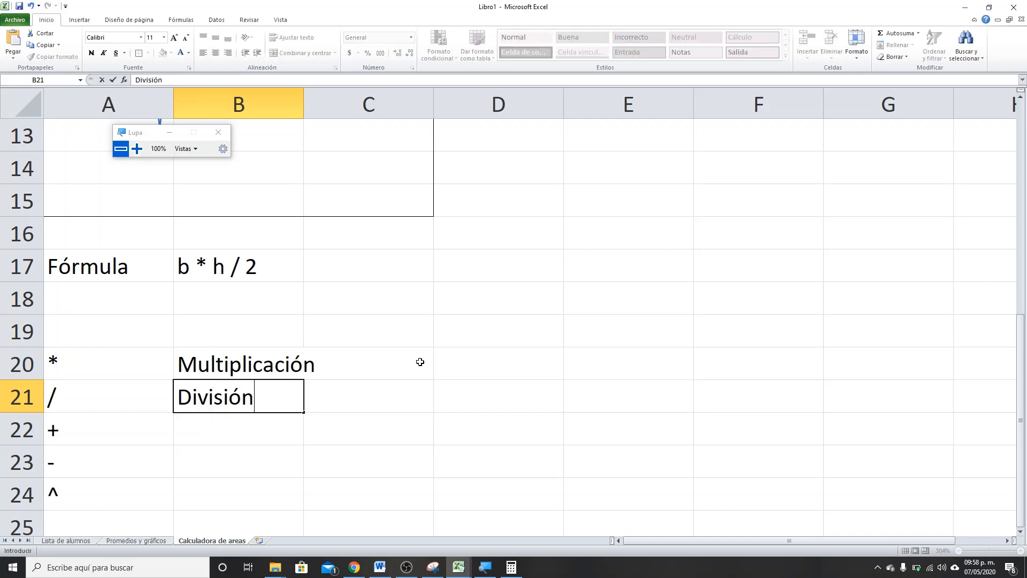
key(Return)
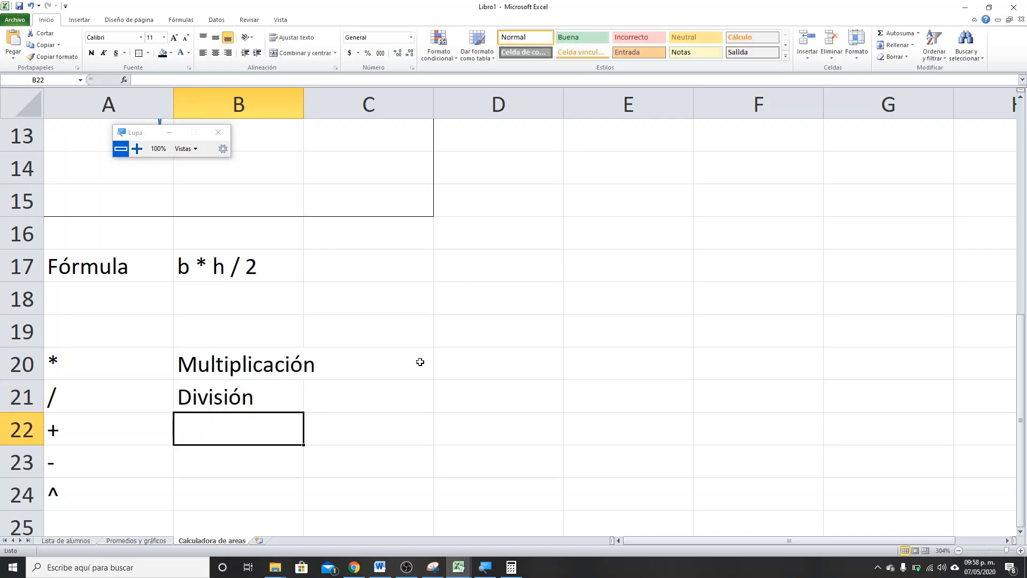
text(Suma)
key(Return)
text(Resta)
key(Return)
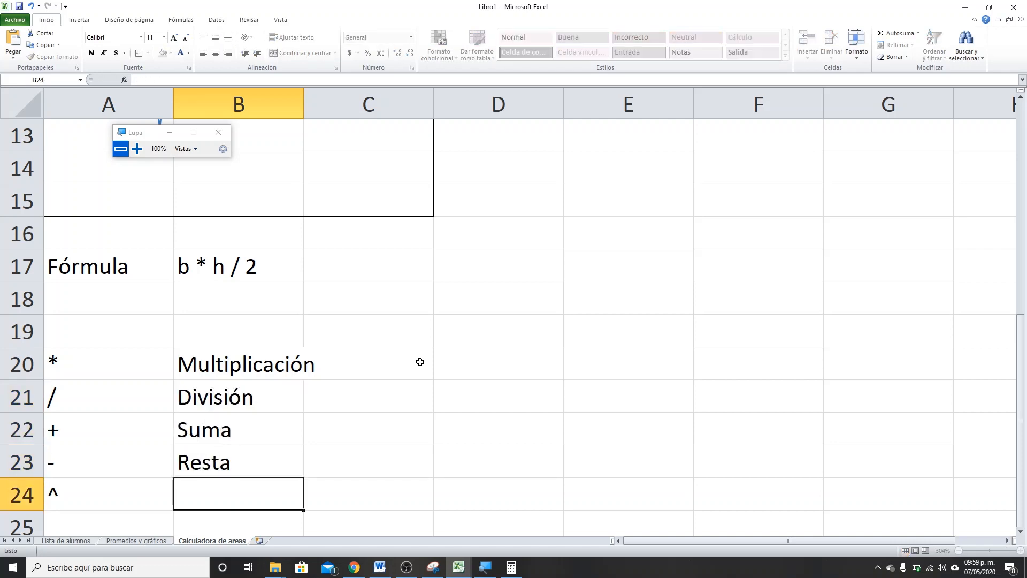
- Enter "Potencia (alt + 94)" in cell B24, beside the ^ symbol
text(Potencia)
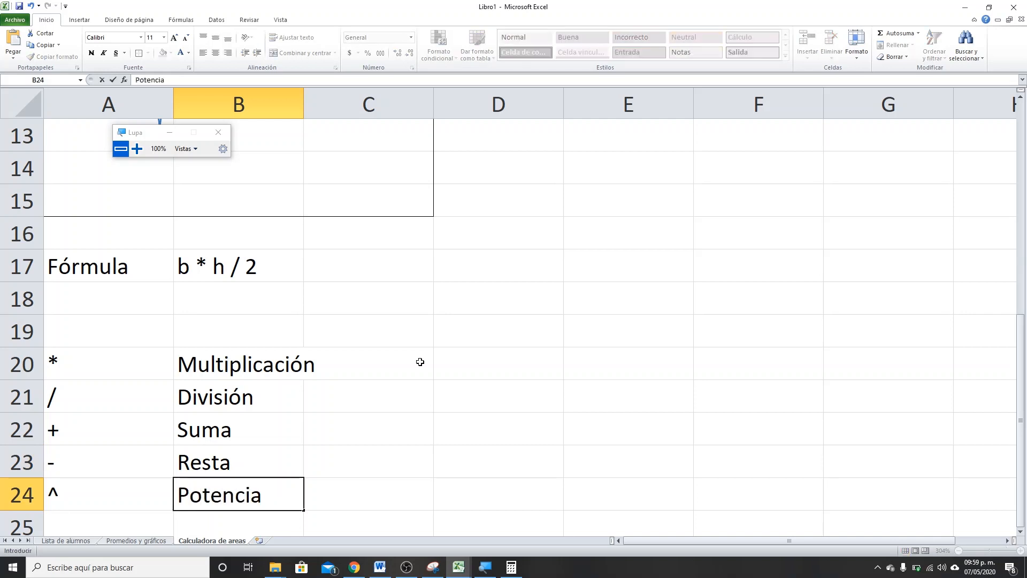
text( (al)
text(t + ^)
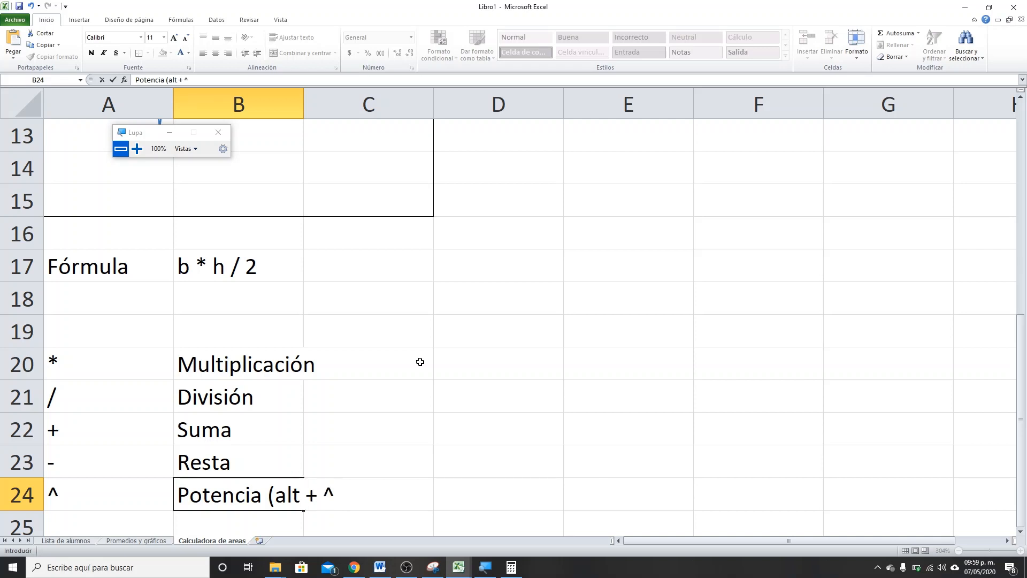
key(BackSpace)
text(94))
click(386, 493)
click(60, 488)
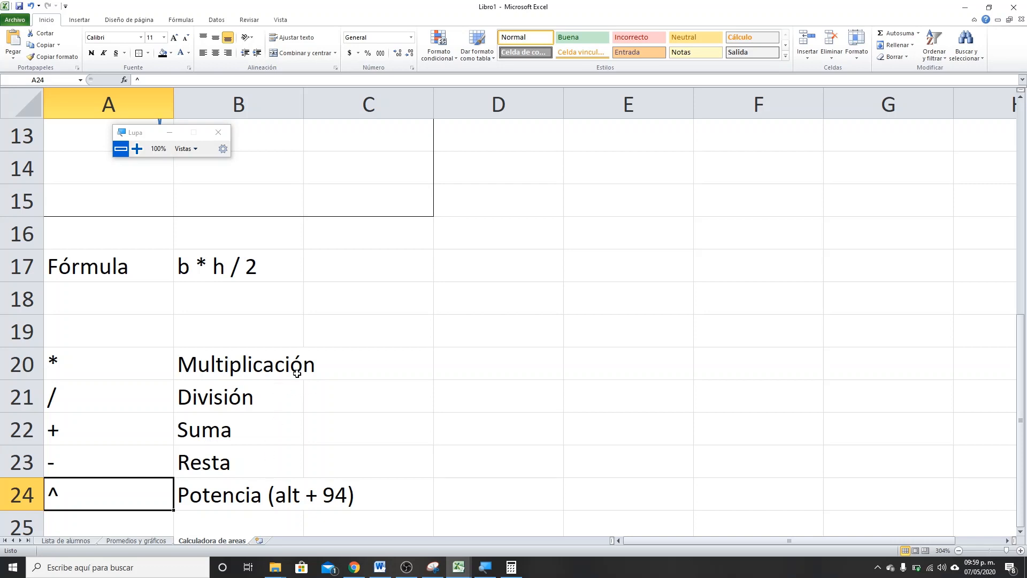
- Examine the operator list, the triangle box with its input labels, and the formula in row 17
scroll(296, 373, up, 1)
scroll(265, 266, down, 3)
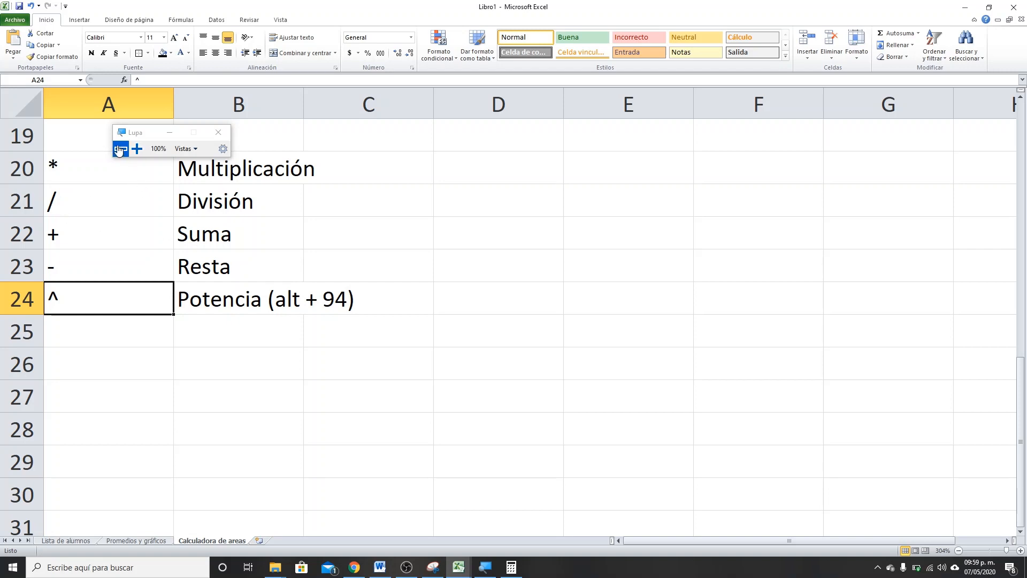
scroll(120, 152, up, 2)
scroll(124, 158, up, 3)
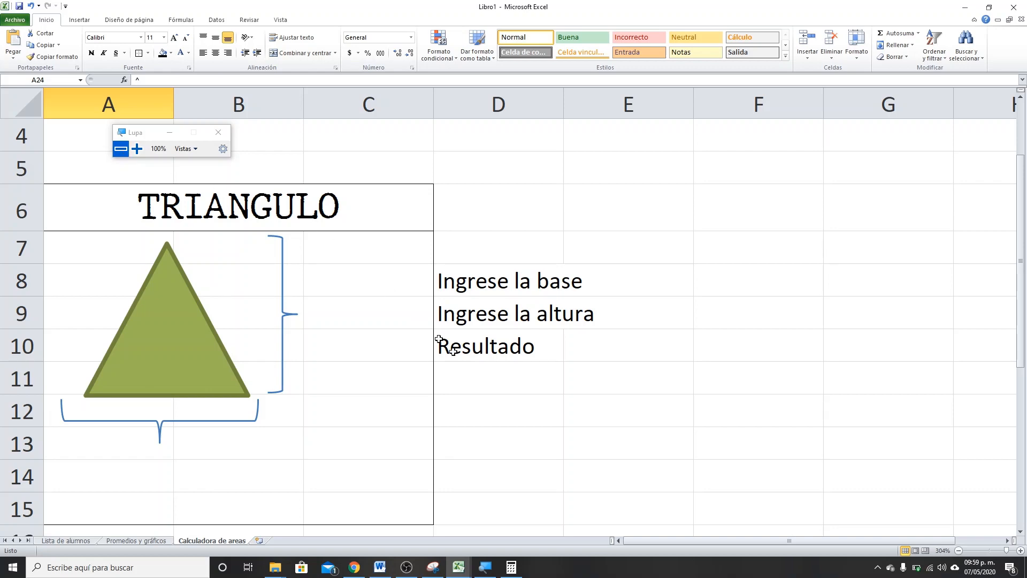
scroll(436, 340, down, 2)
scroll(426, 353, up, 2)
scroll(362, 302, down, 1)
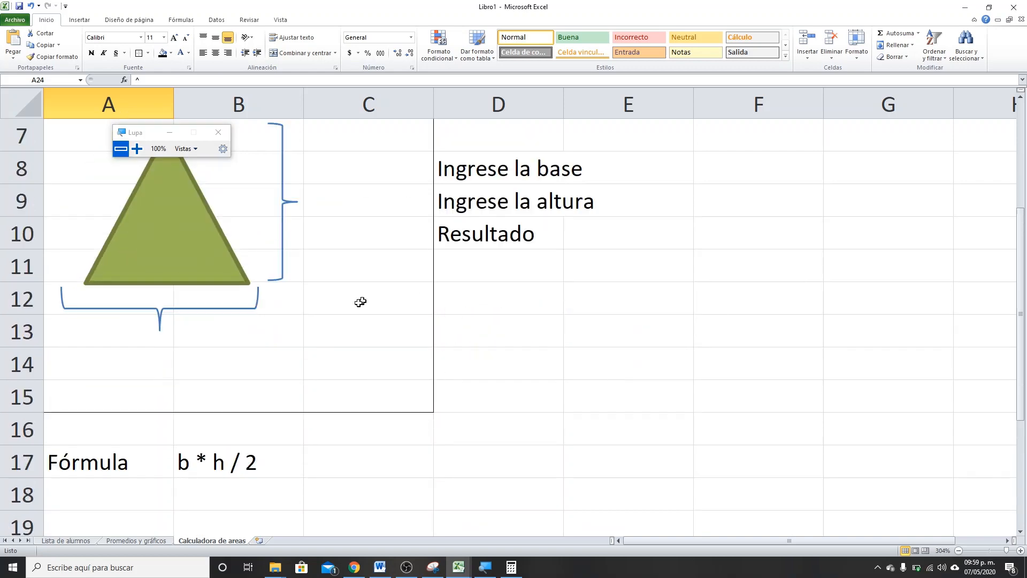
scroll(653, 255, up, 2)
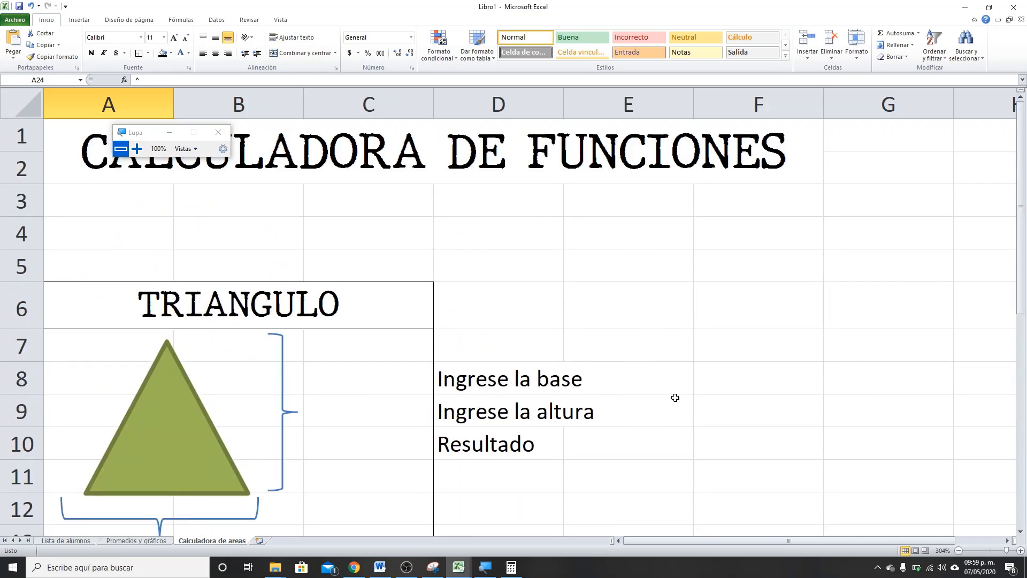
scroll(658, 390, down, 2)
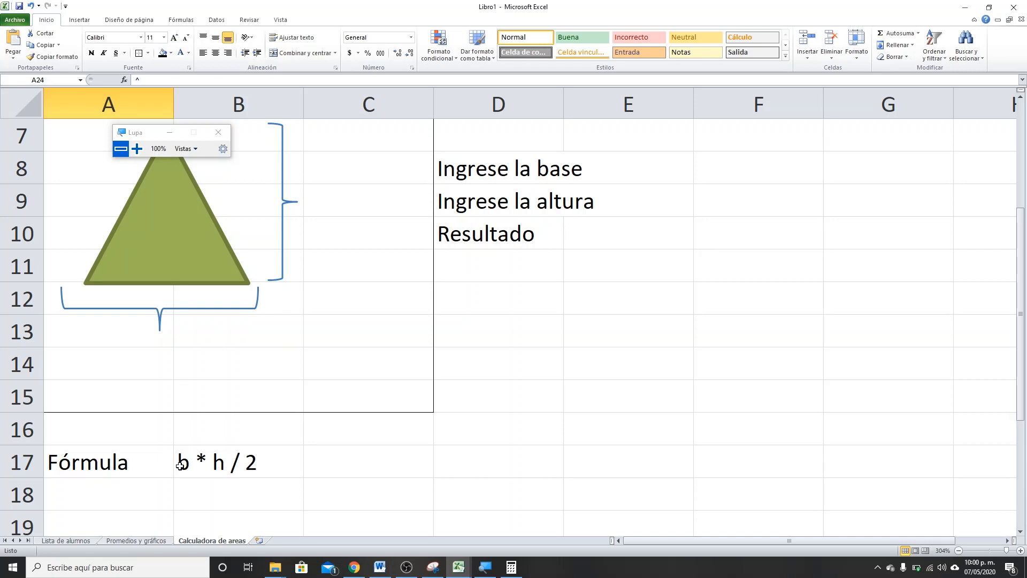
- Merge and center cells D8:E8 containing the "Ingrese la base" label
scroll(723, 257, up, 2)
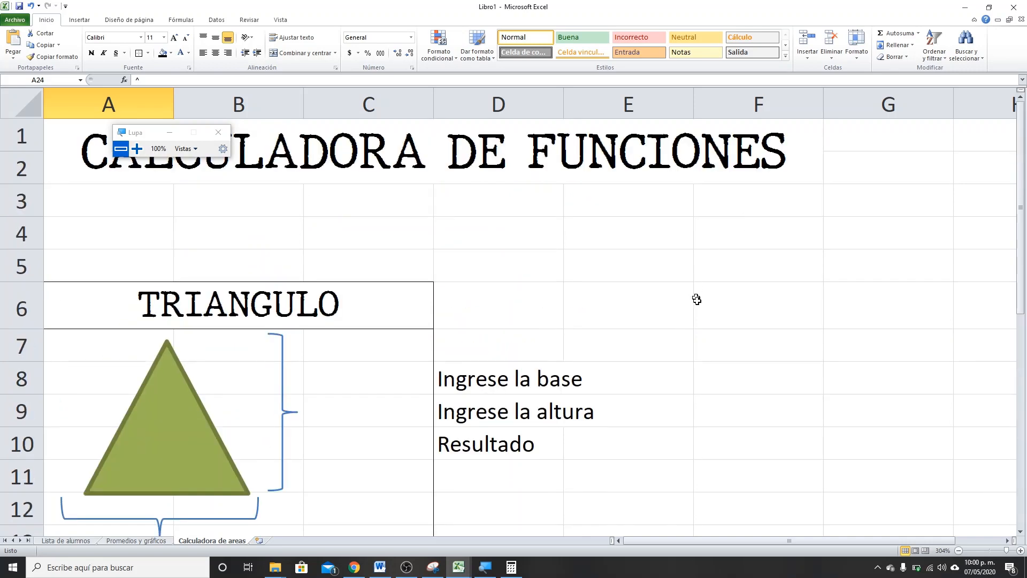
drag(529, 374, 581, 369)
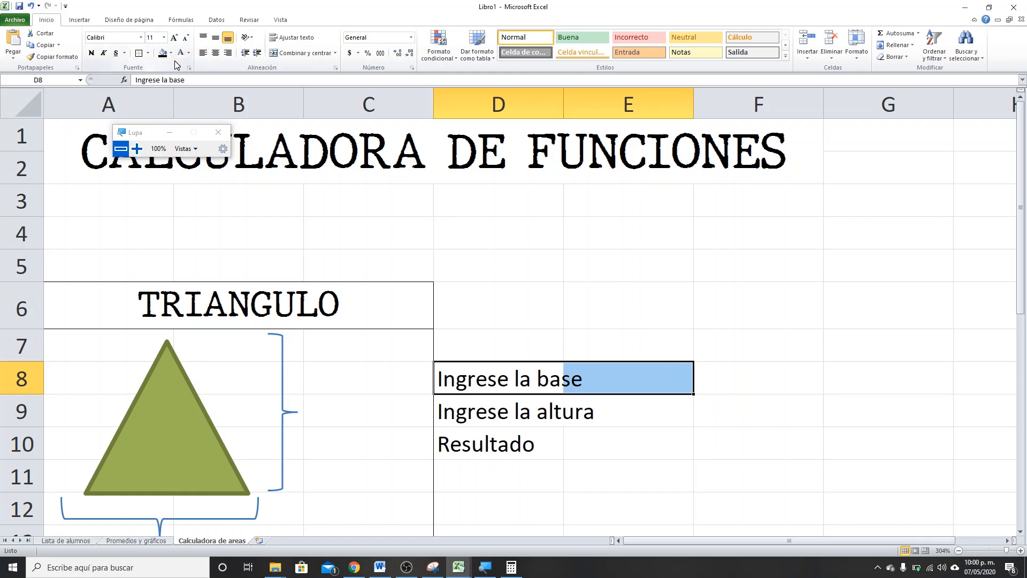
click(300, 53)
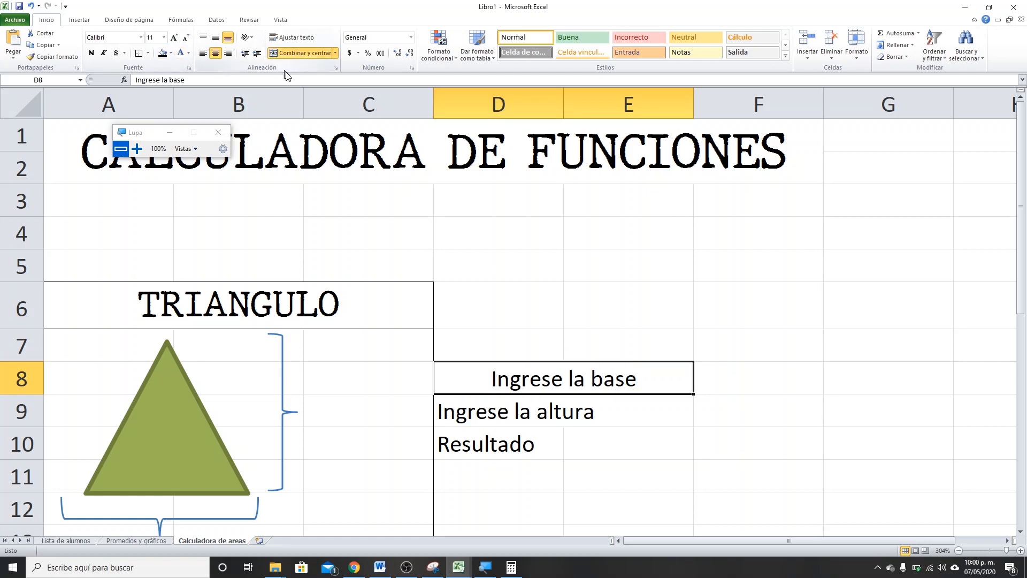
- Merge and center D9:E9 with the "Ingrese la altura" label and D10:E10 with the "Resultado" label
click(481, 410)
drag(543, 418, 597, 416)
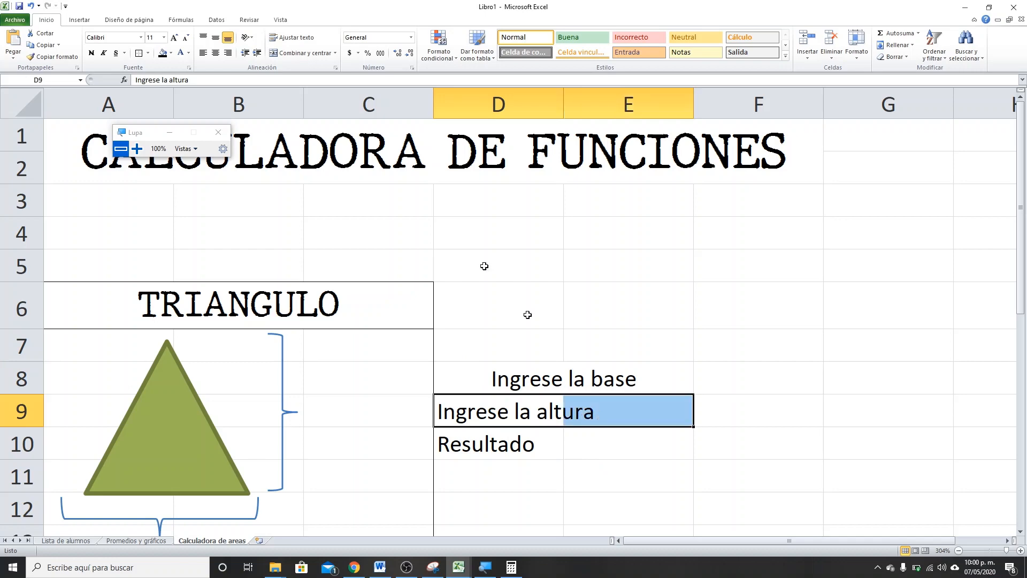
click(300, 53)
drag(503, 450, 596, 447)
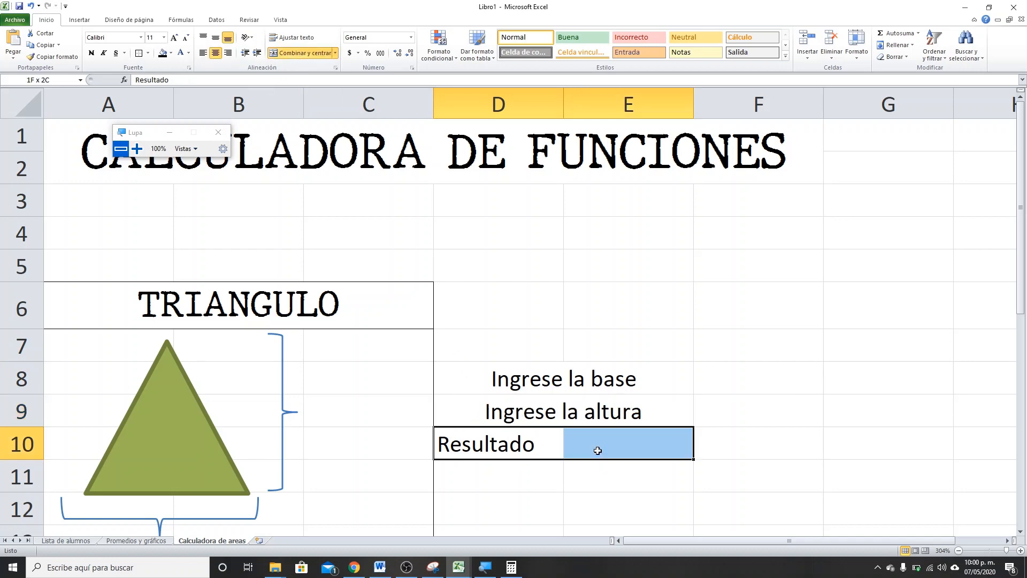
click(300, 53)
- Format the three labels in D8:E10 with right alignment, black fill and bold white text
drag(516, 377, 534, 438)
click(230, 52)
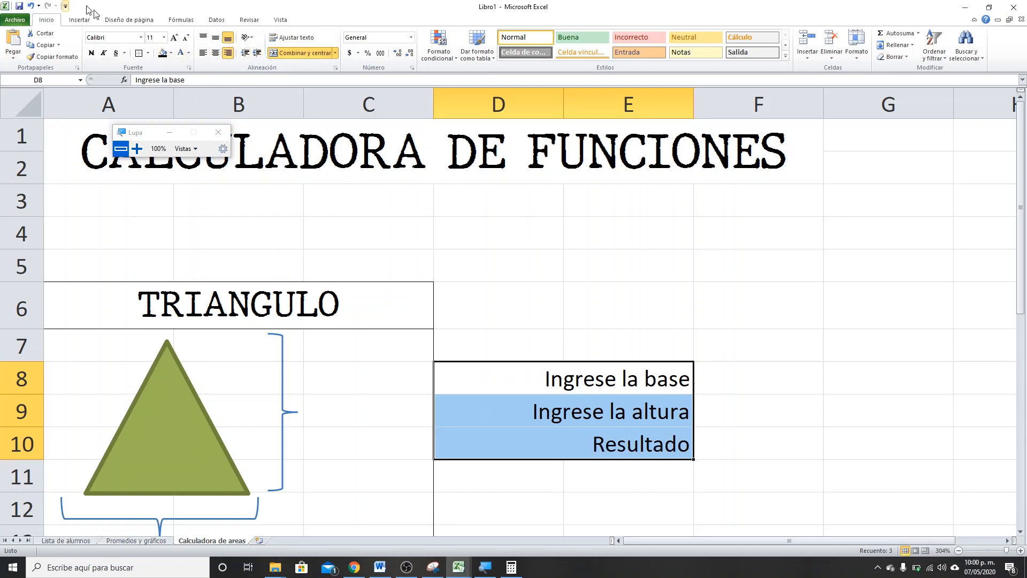
click(164, 53)
click(178, 53)
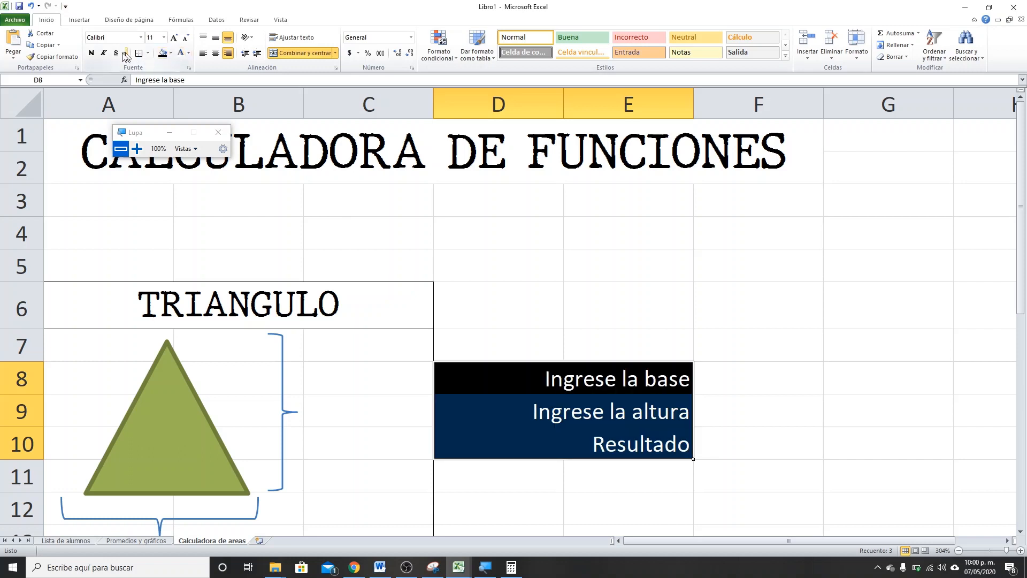
click(92, 54)
click(739, 408)
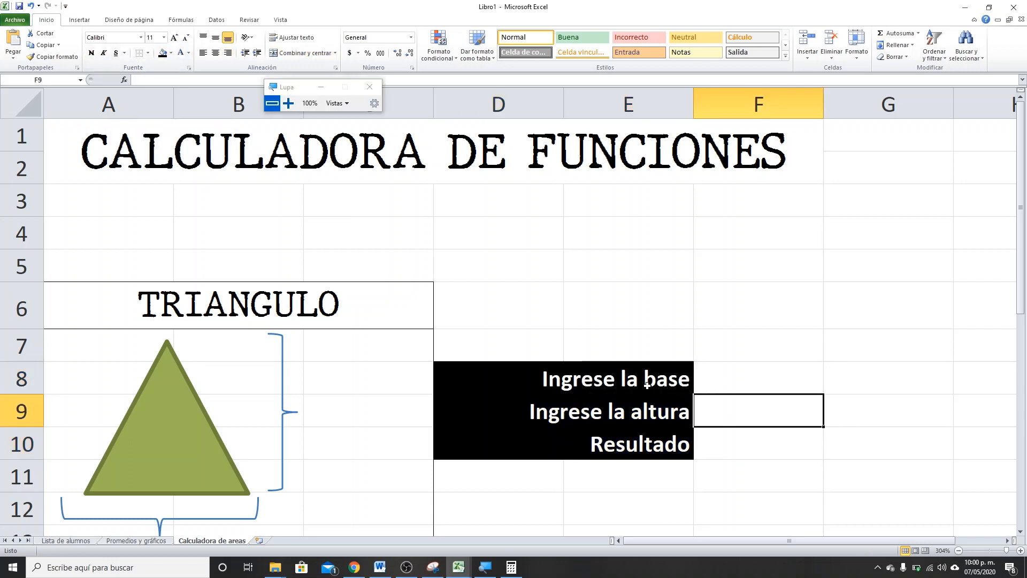
- Add a bottom border to each of the cells F8, F9 and F10 beside the labels
click(745, 381)
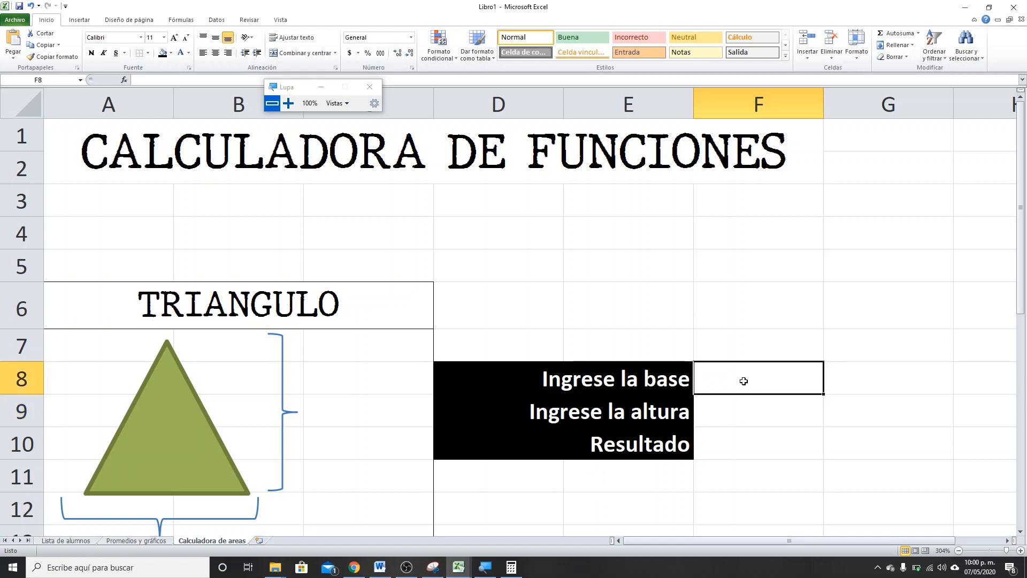
click(149, 53)
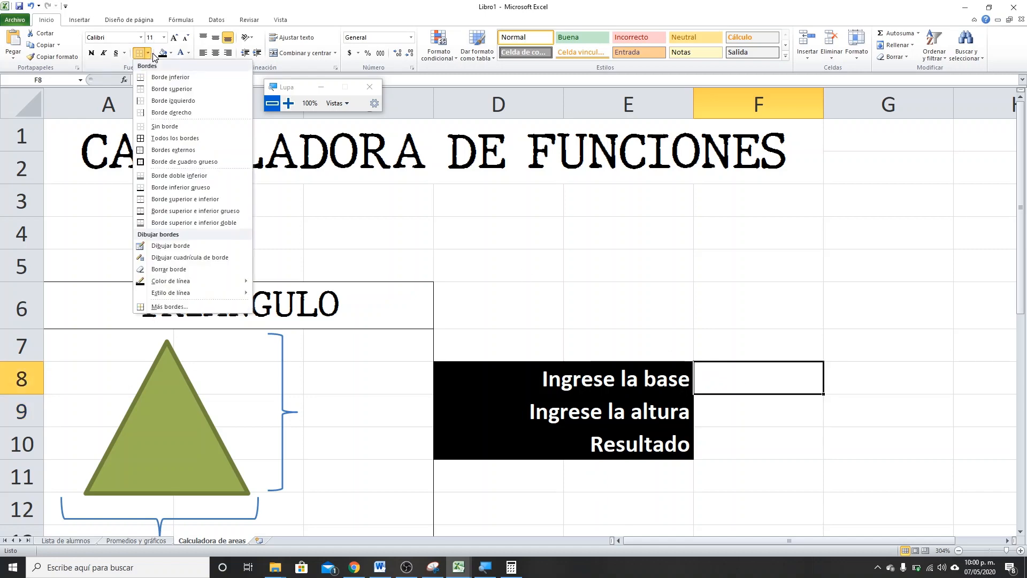
click(170, 77)
click(736, 398)
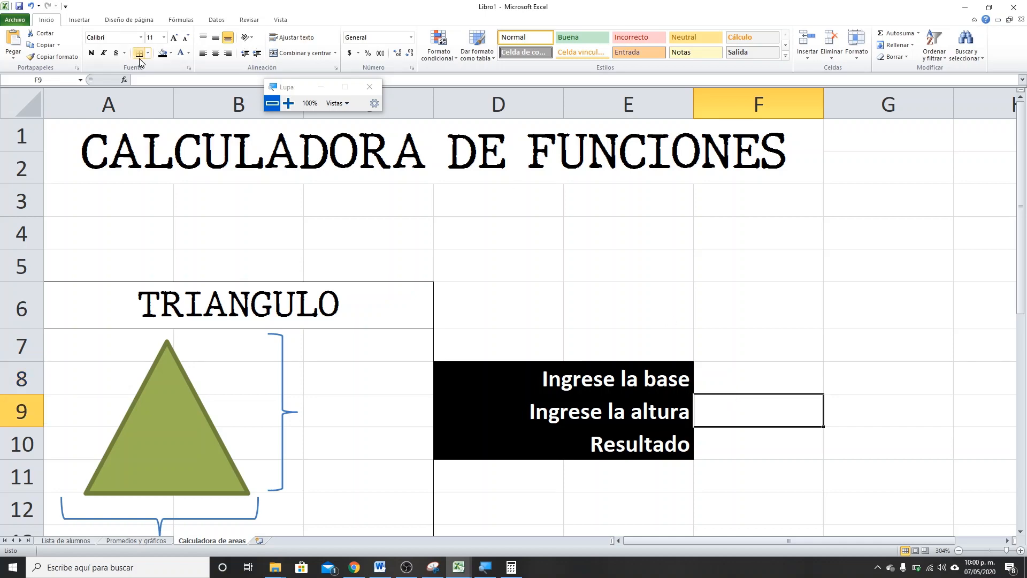
click(757, 442)
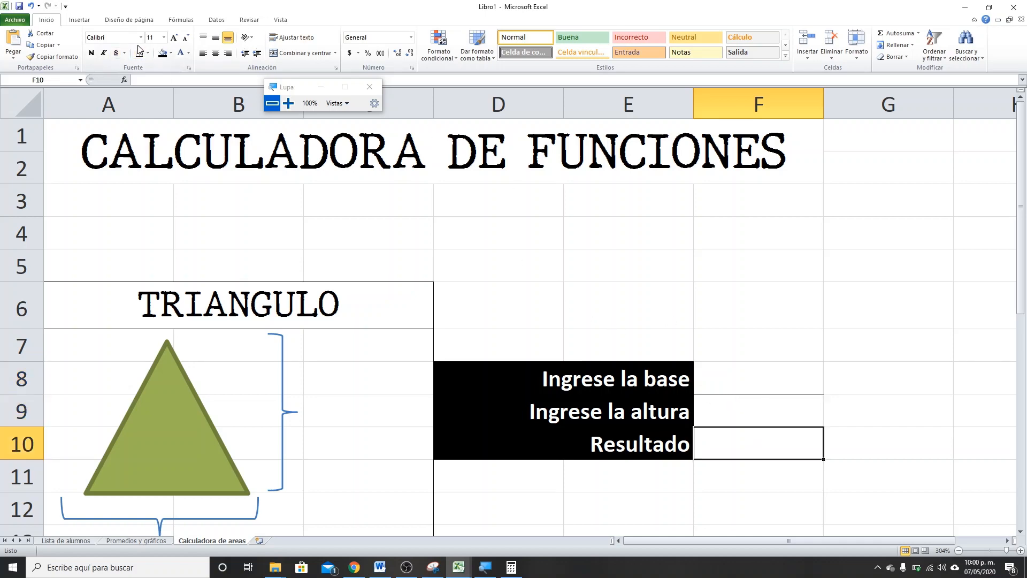
click(930, 383)
click(787, 385)
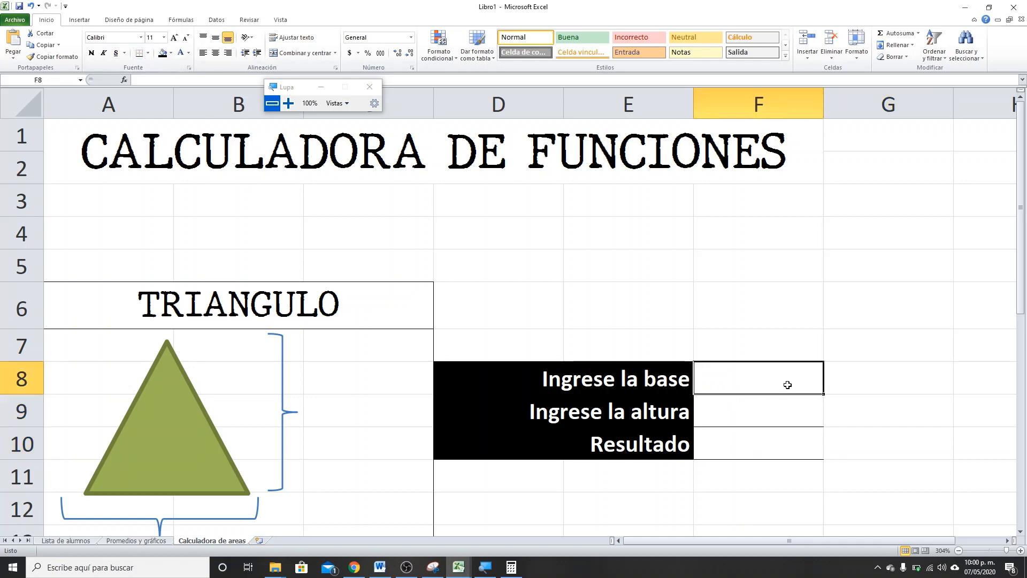
click(740, 404)
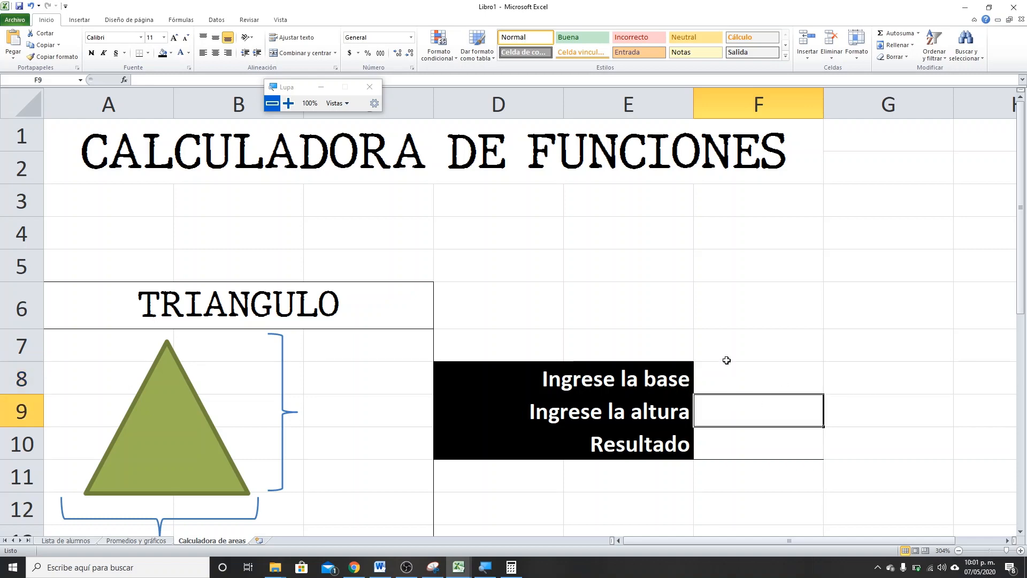
click(716, 451)
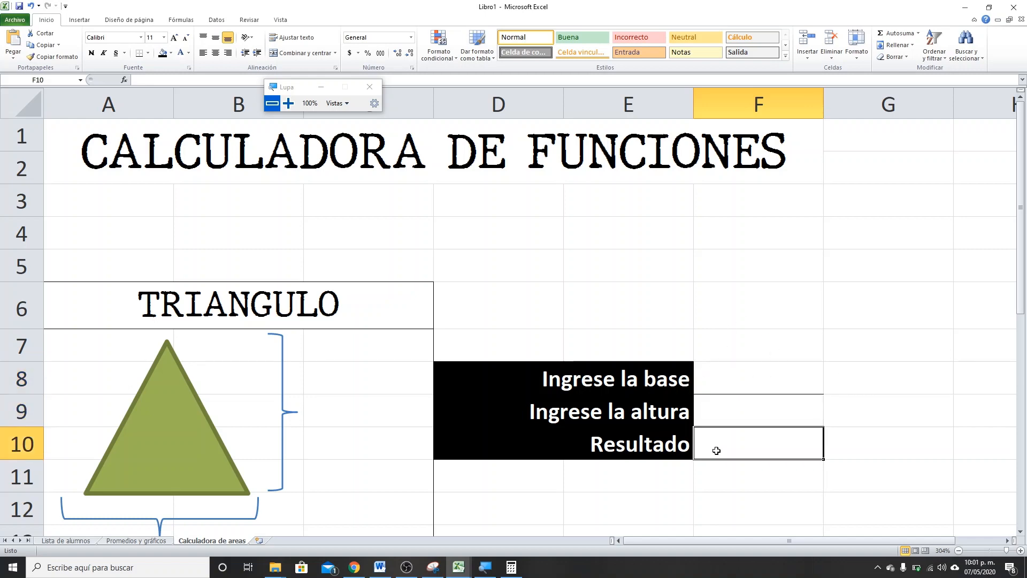
- Enter the triangle area formula =F8*F9/2 in the result cell F10
scroll(715, 438, down, 1)
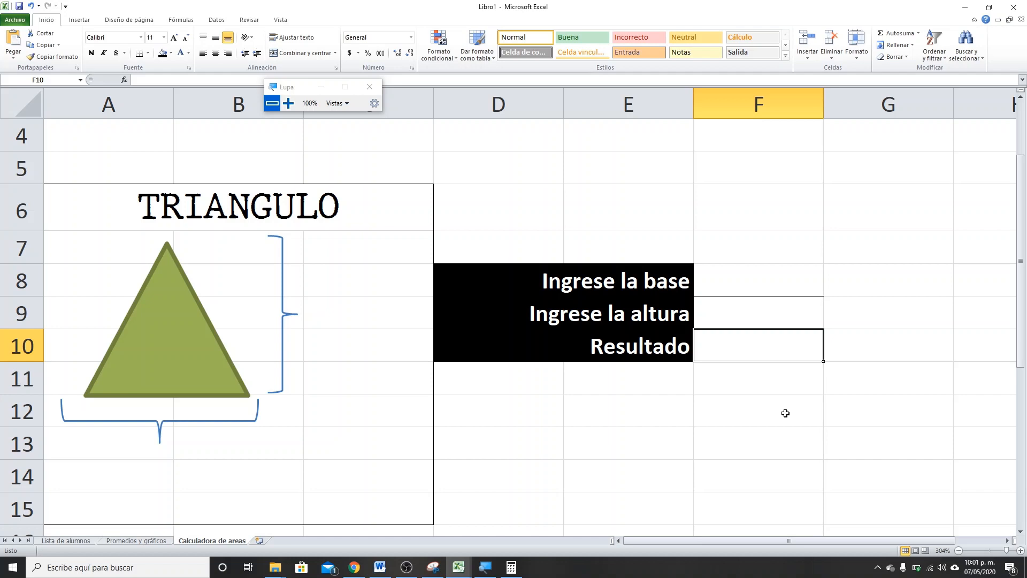
text(=)
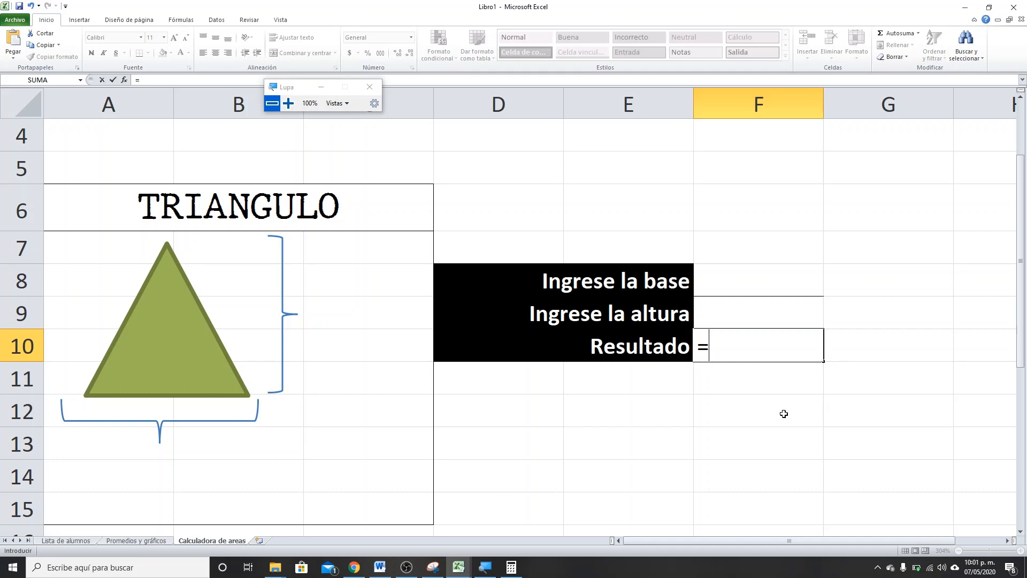
scroll(653, 307, down, 1)
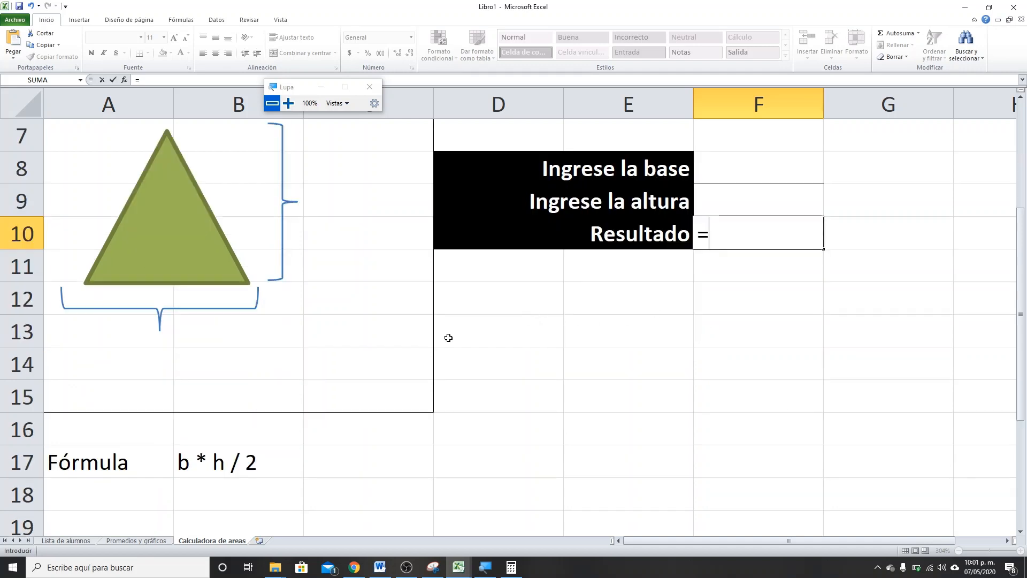
scroll(448, 337, up, 1)
scroll(446, 337, down, 1)
scroll(572, 341, up, 1)
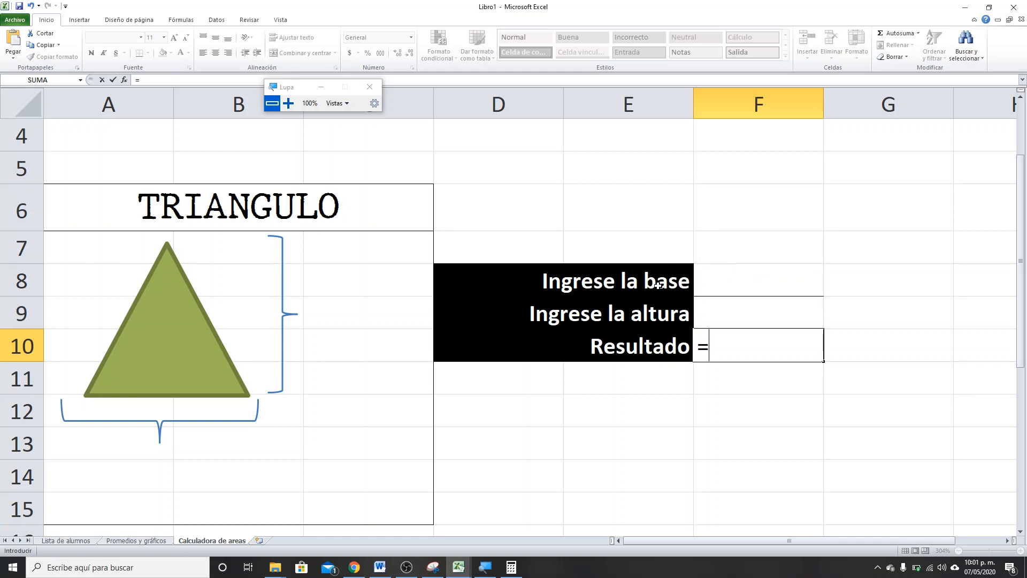
click(731, 283)
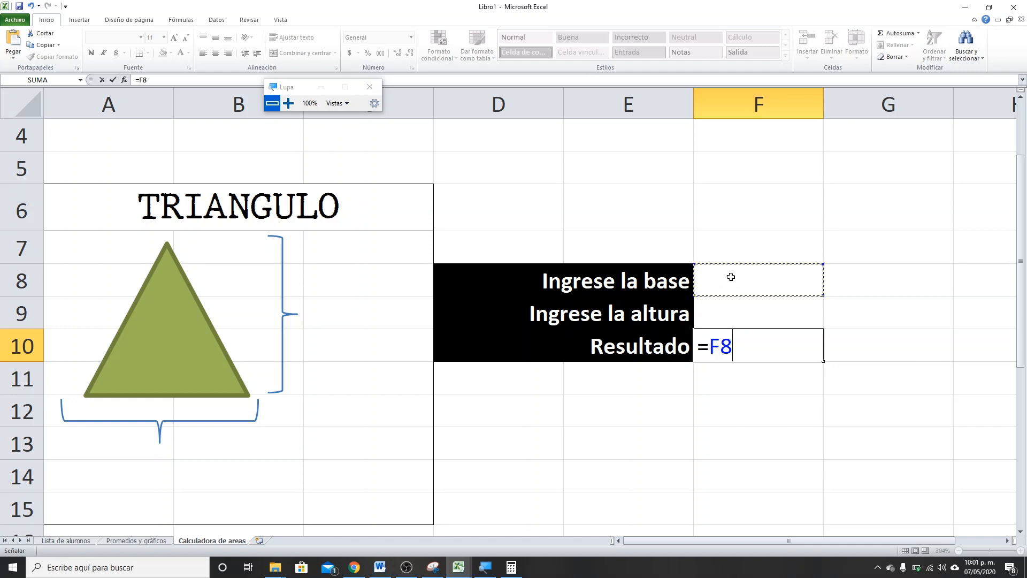
text(*)
click(718, 311)
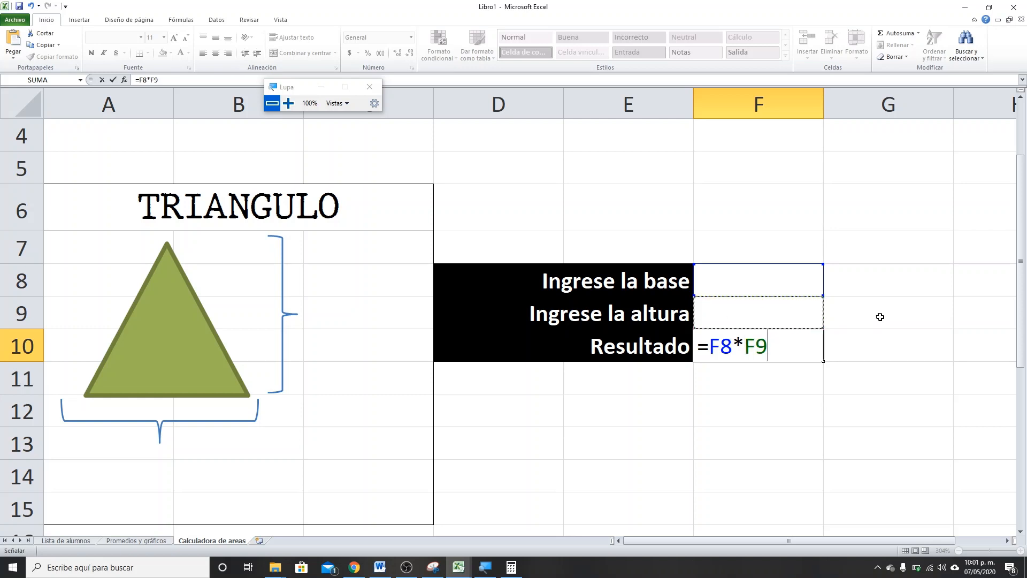
text(/2)
key(Return)
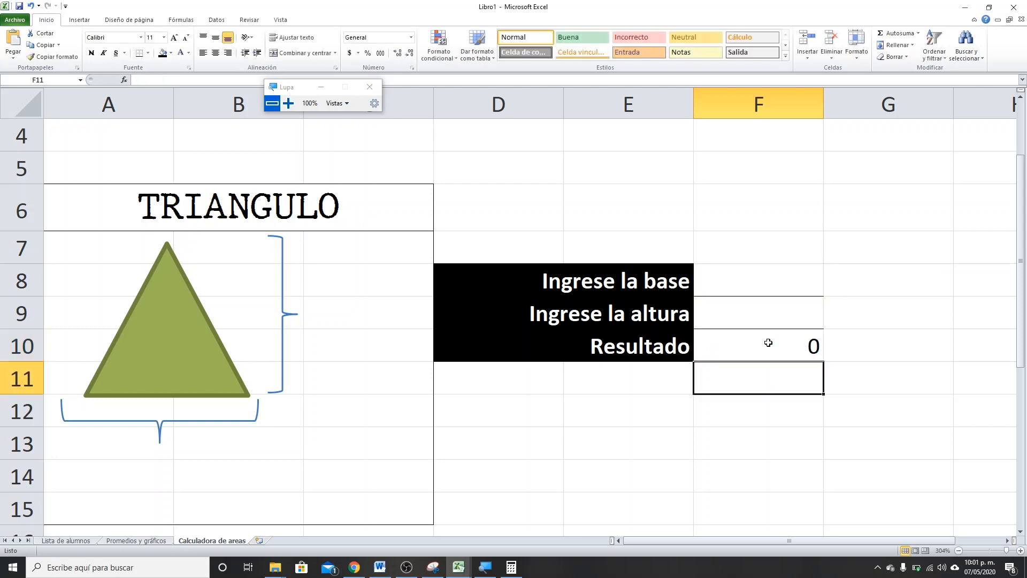
- Test the area formula with a base of 5 in F8 and a height of 2 in F9
click(770, 267)
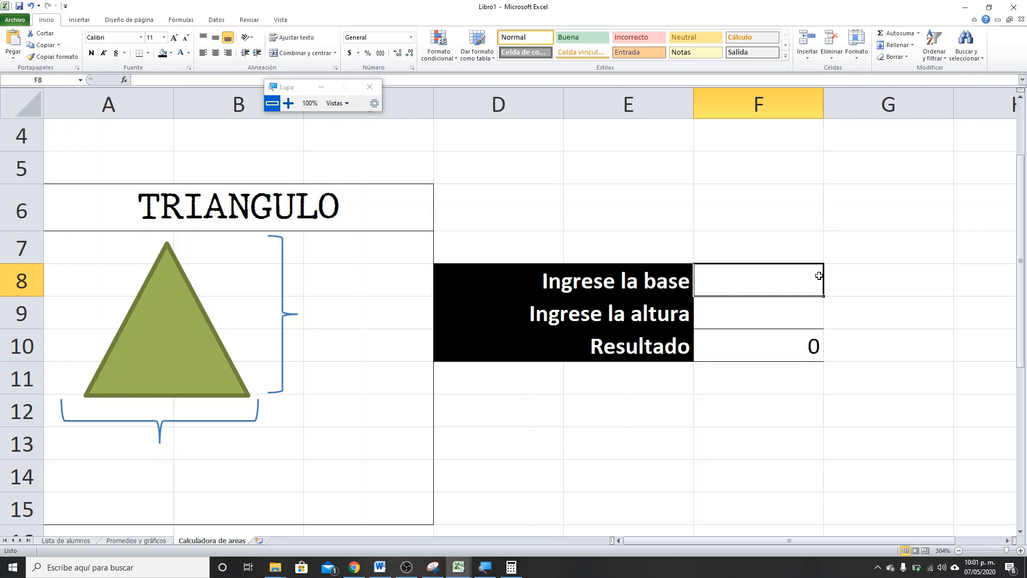
text(5)
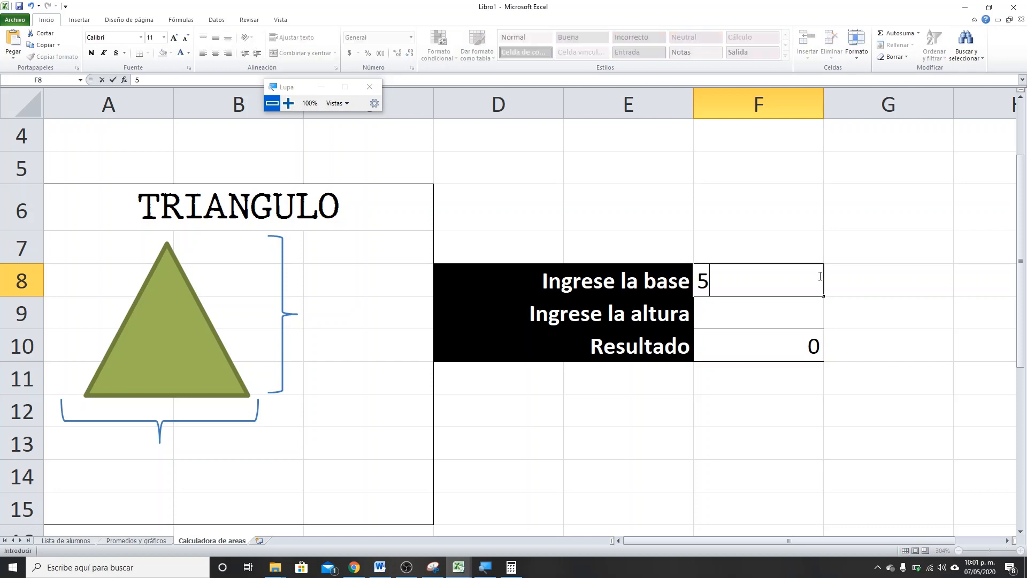
key(Return)
text(2)
key(Return)
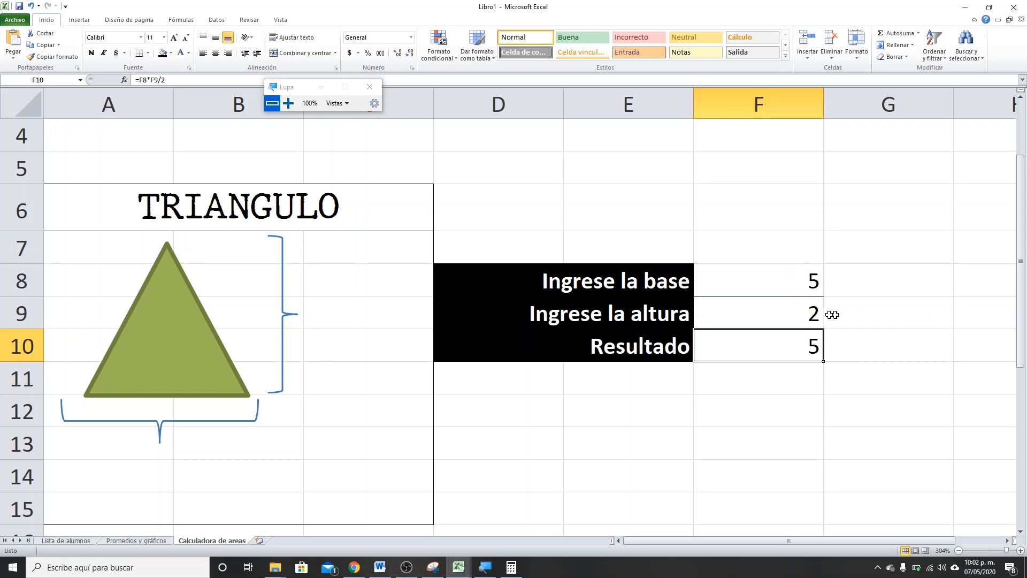
- Change the base in F8 to 8 and the height in F9 to 9
click(807, 285)
text(8)
key(Return)
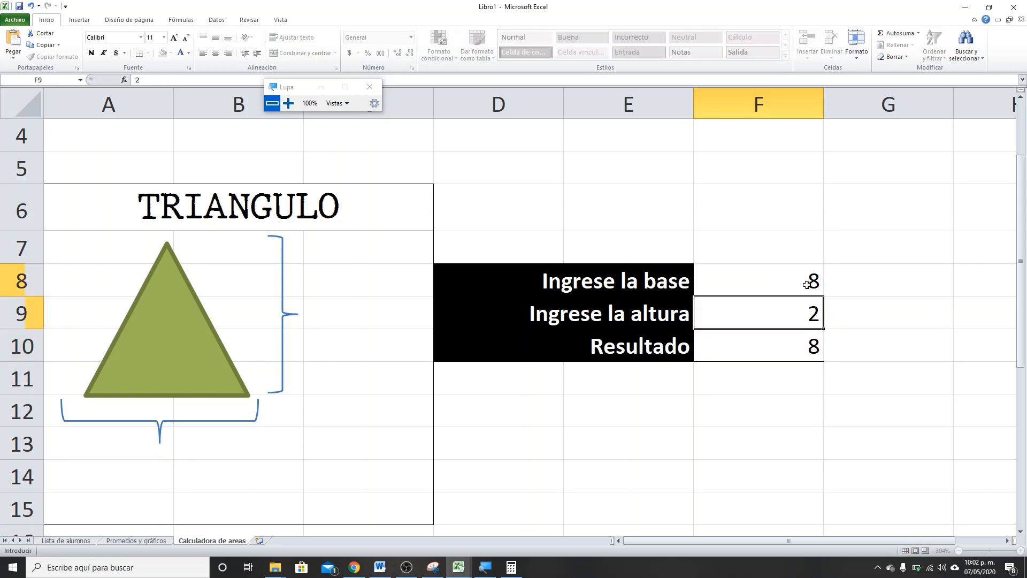
text(9)
key(Return)
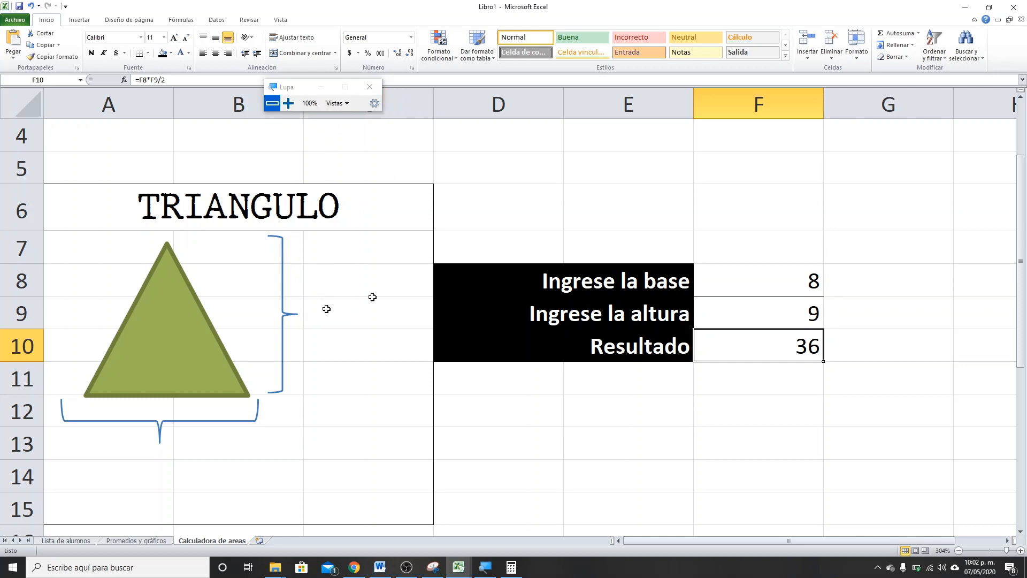
- Link cell C9, beside the triangle's height brace, to the entered height with =F9
click(779, 281)
click(774, 312)
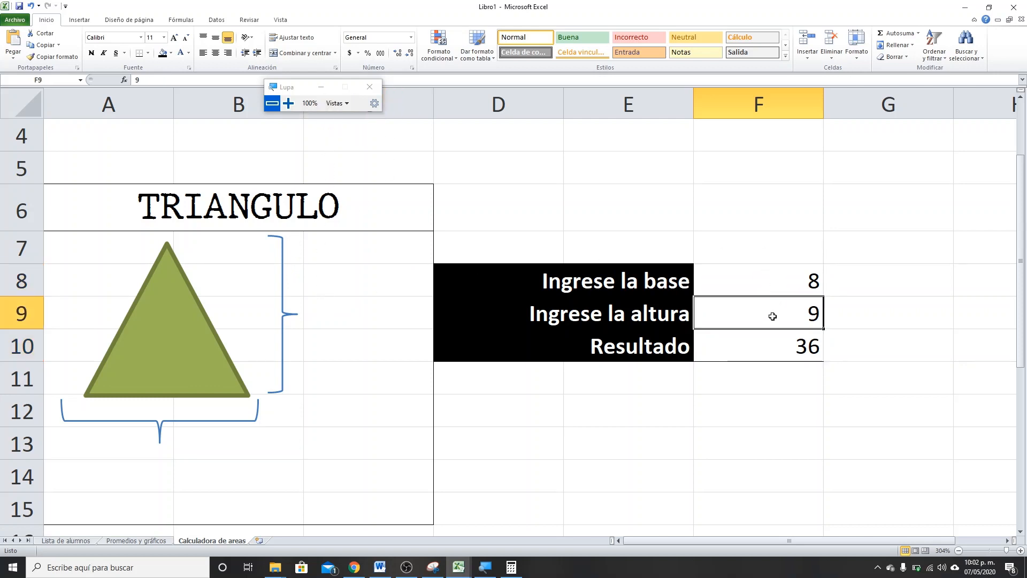
click(336, 310)
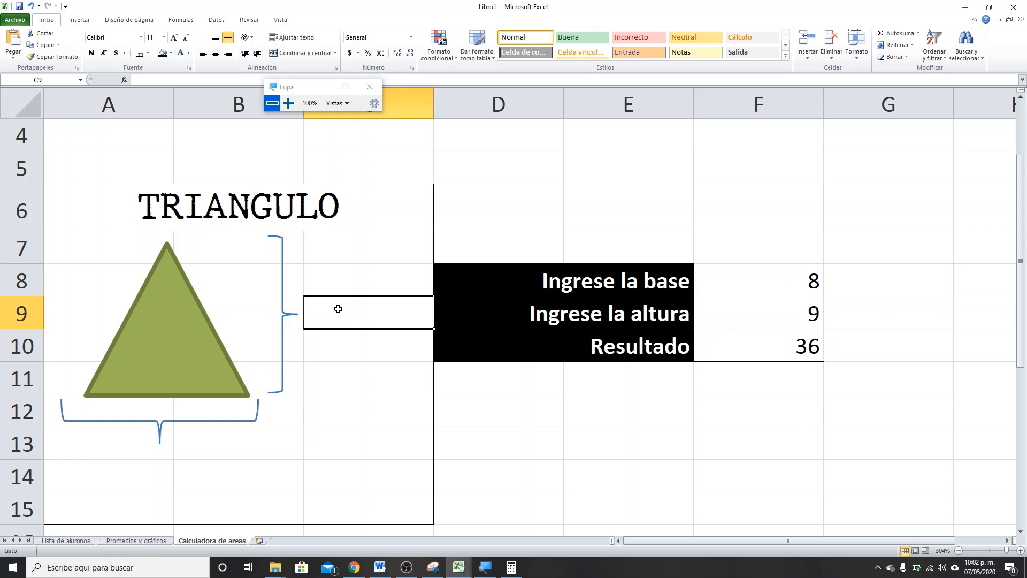
click(149, 465)
click(360, 292)
click(353, 316)
text(=)
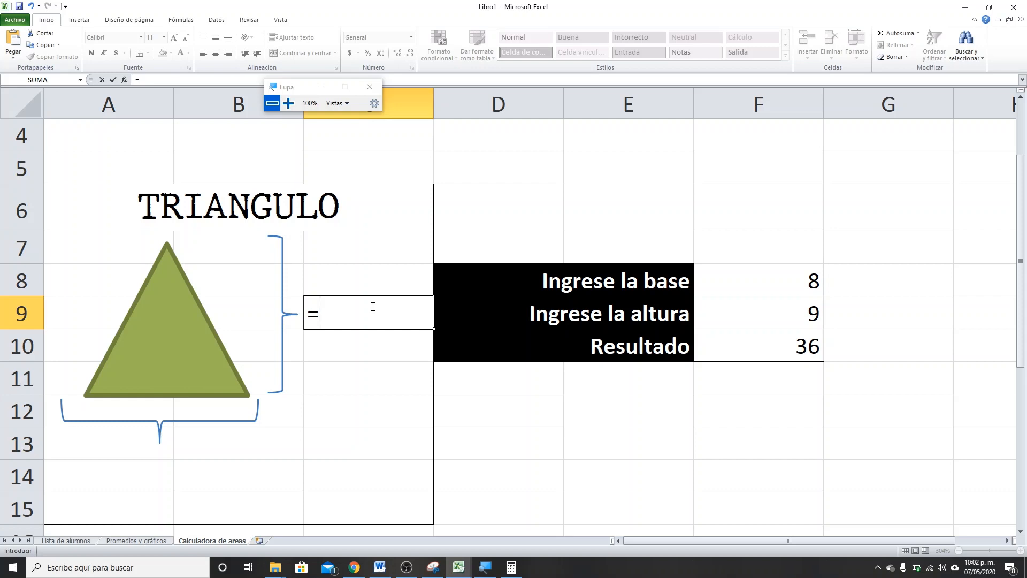
click(784, 271)
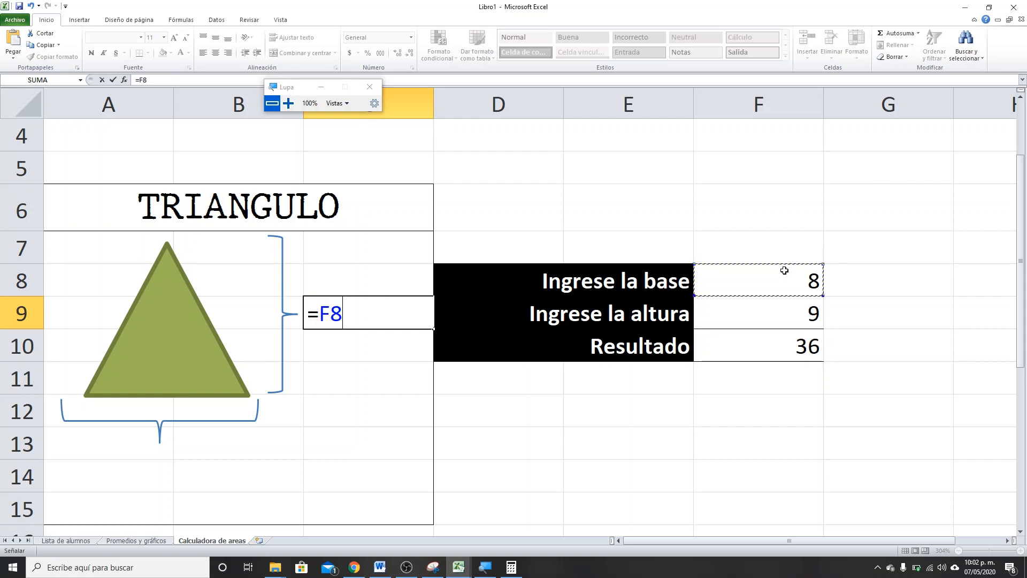
click(769, 305)
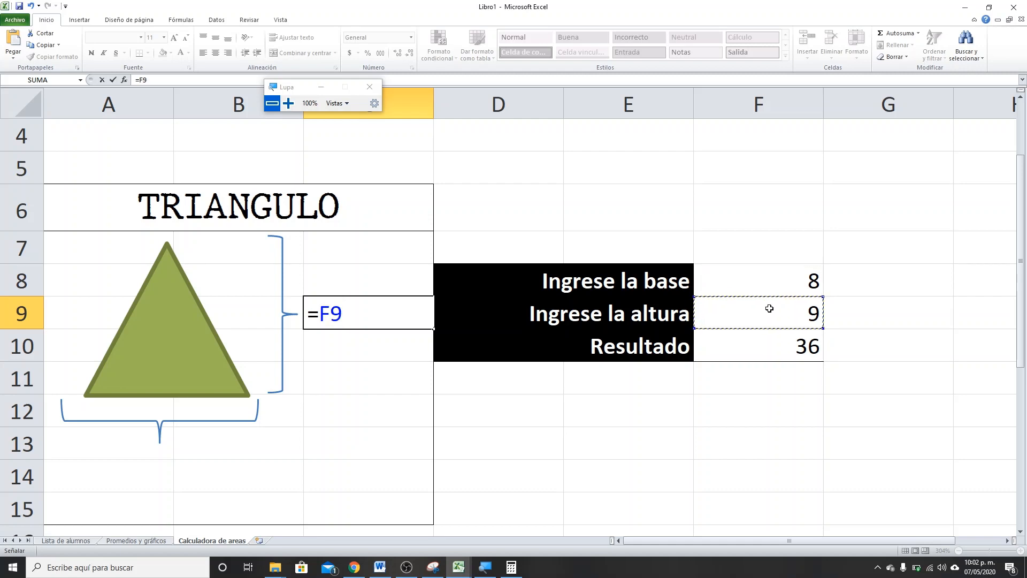
key(Return)
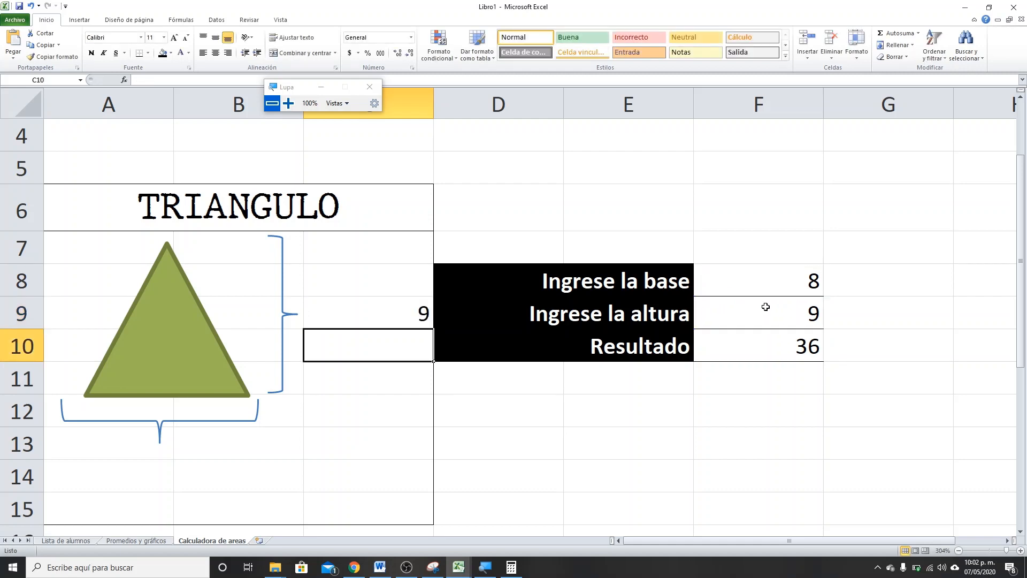
- Set the height in F9 to 6 and check the linked cell C9
click(765, 311)
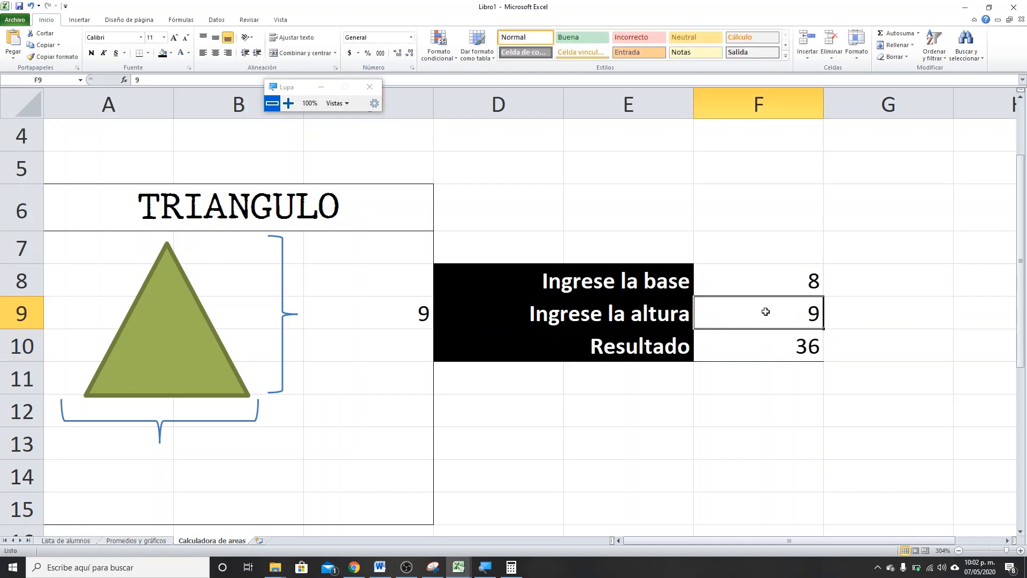
text(6)
key(Return)
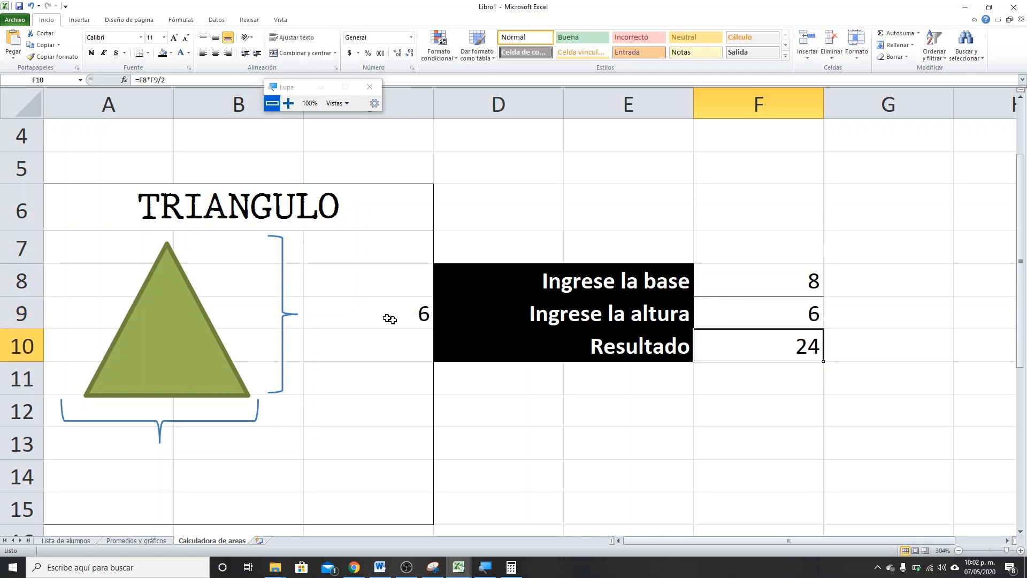
click(373, 322)
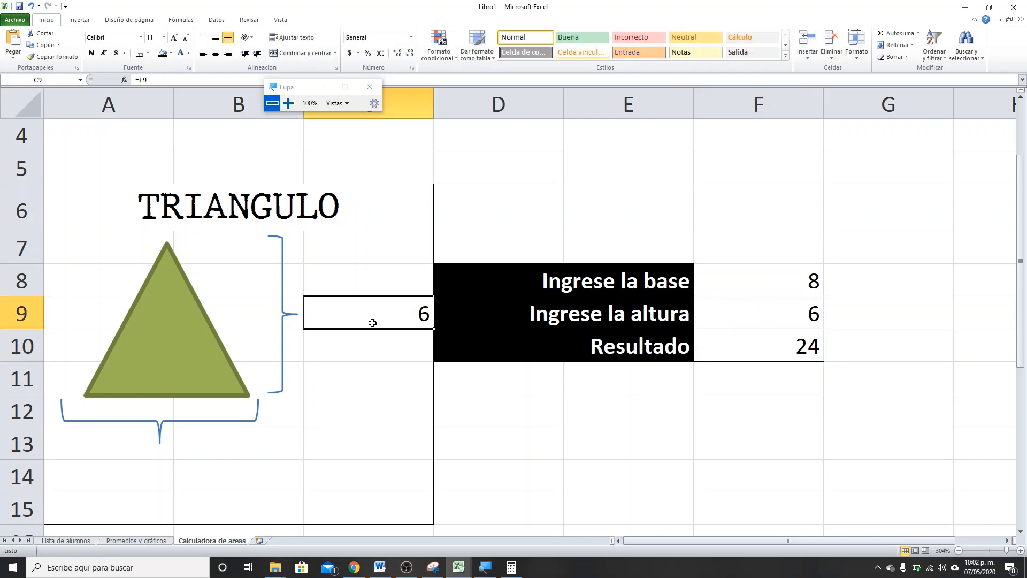
- Link cell A14, below the triangle's base brace, to the entered base with =F8
click(117, 475)
text(=)
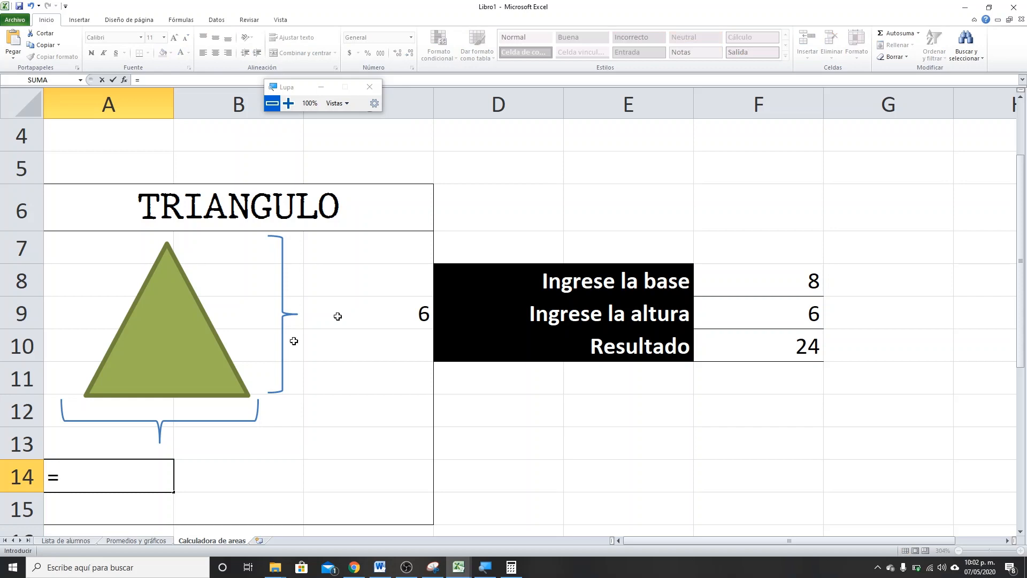
click(775, 271)
key(Return)
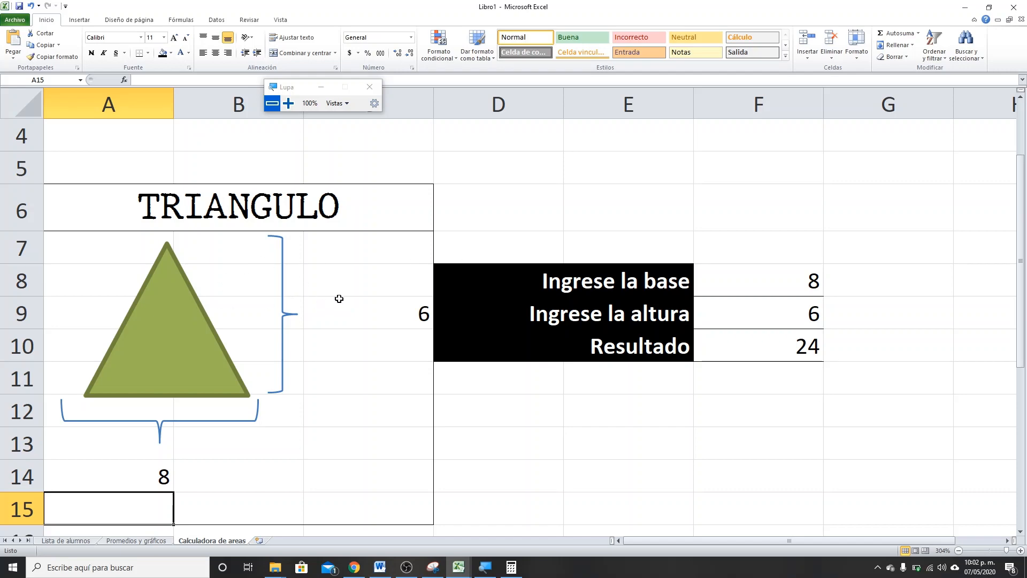
- Reduce the sheet zoom to about 112% and examine the whole triangle calculator with its formula and operator notes
scroll(455, 345, up, 1)
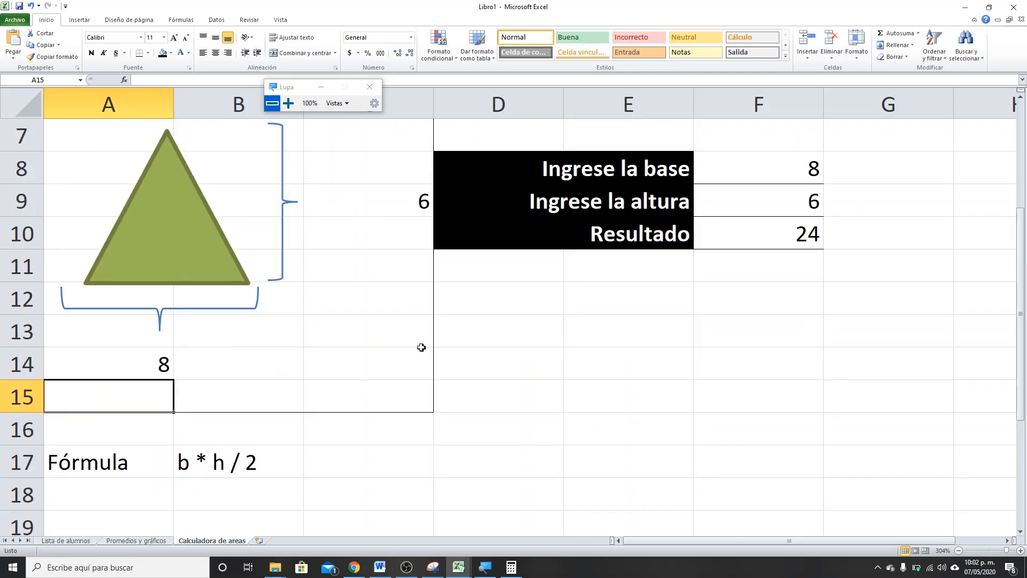
scroll(375, 337, up, 2)
scroll(396, 316, down, 2)
scroll(401, 295, up, 2)
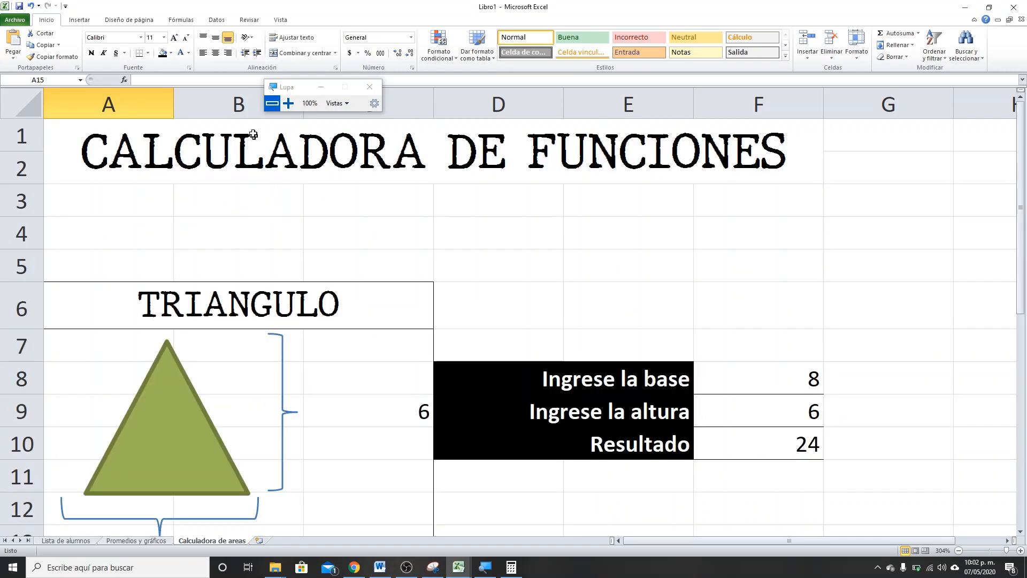
click(959, 551)
click(959, 551)
click(959, 551)
click(959, 551)
click(958, 550)
drag(969, 549, 992, 552)
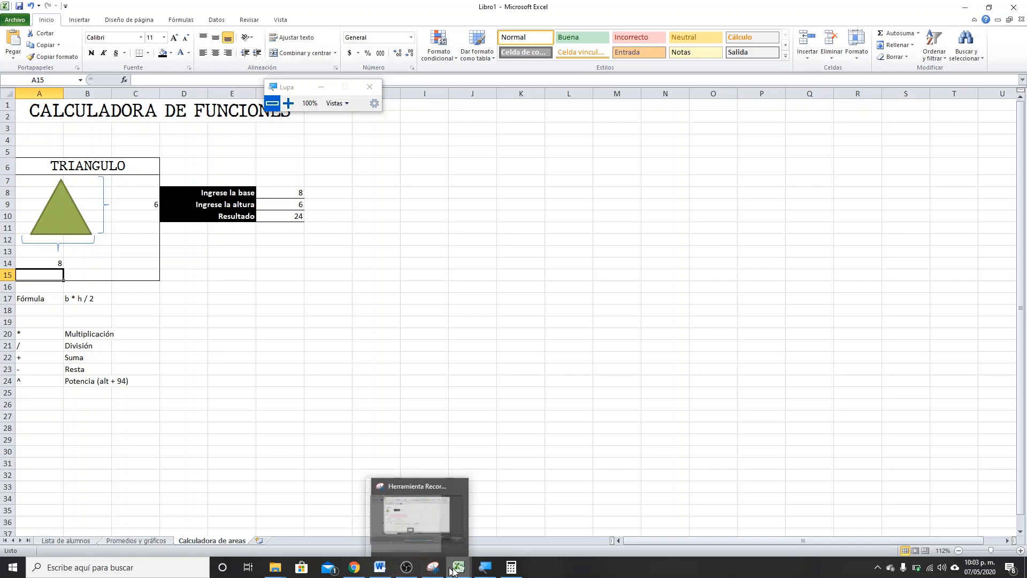
- Switch to the recovered workbook Libro1 (version 2) and clear the circle and square results in B18:B19
mouse_move(459, 567)
click(414, 527)
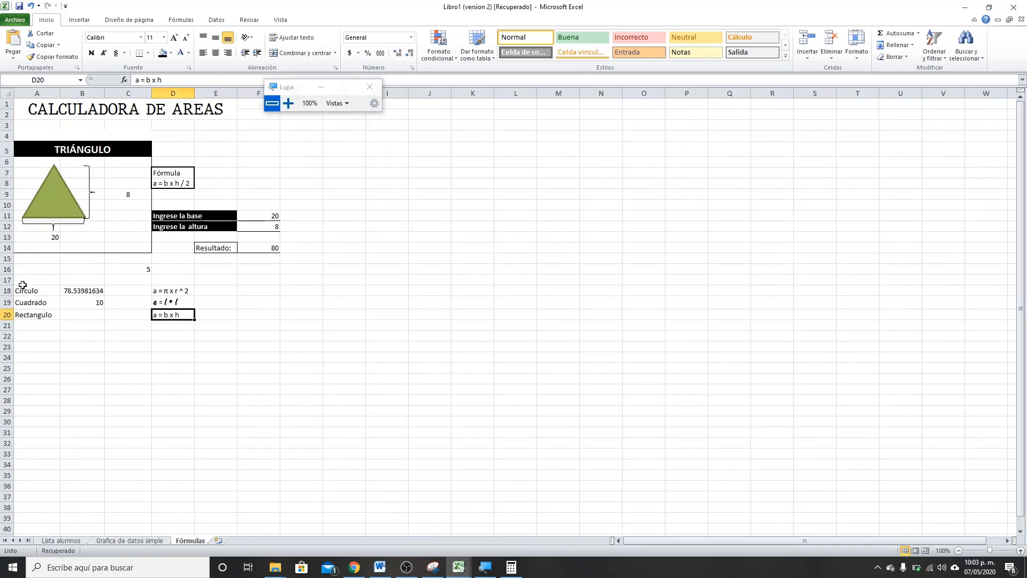
drag(61, 290, 64, 304)
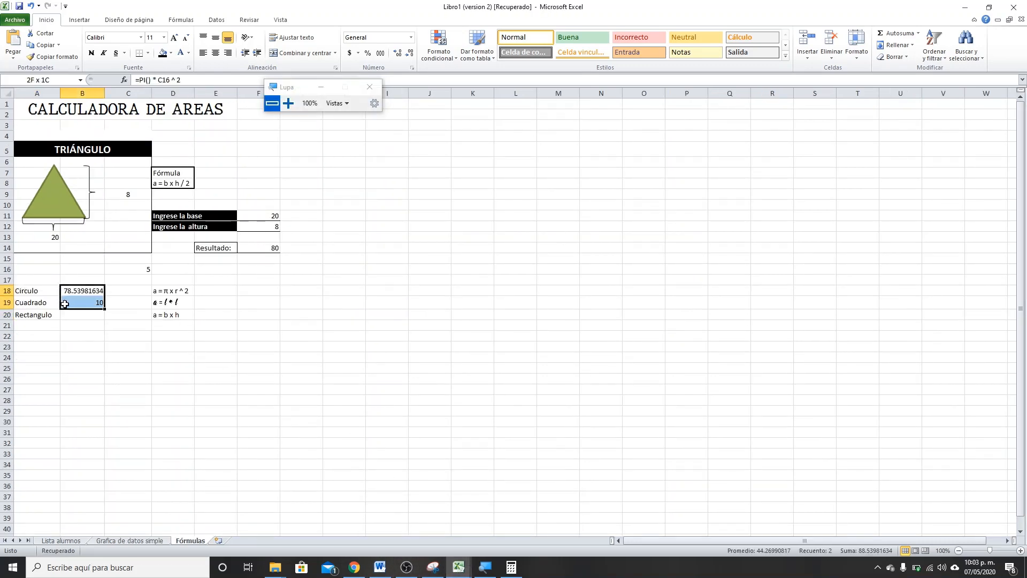
key(Delete)
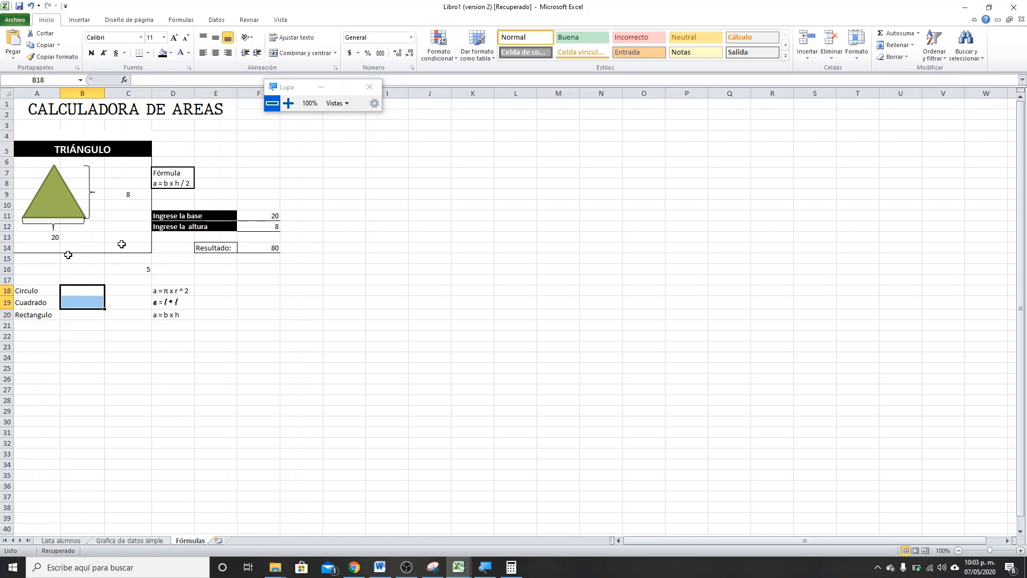
- Look over the Calculadora de areas sheet in Libro1 and return to the recovered workbook
mouse_move(458, 566)
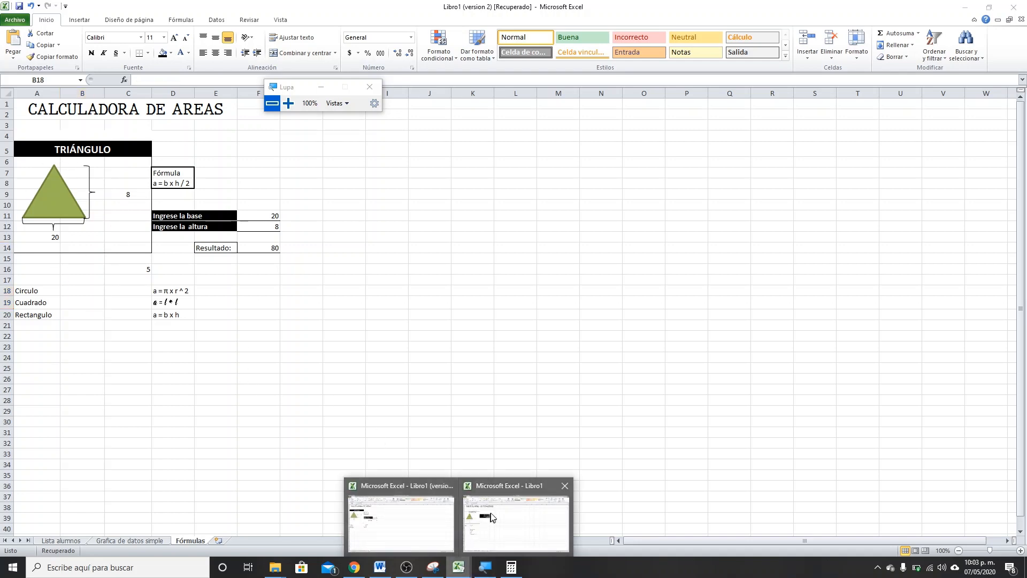
click(369, 482)
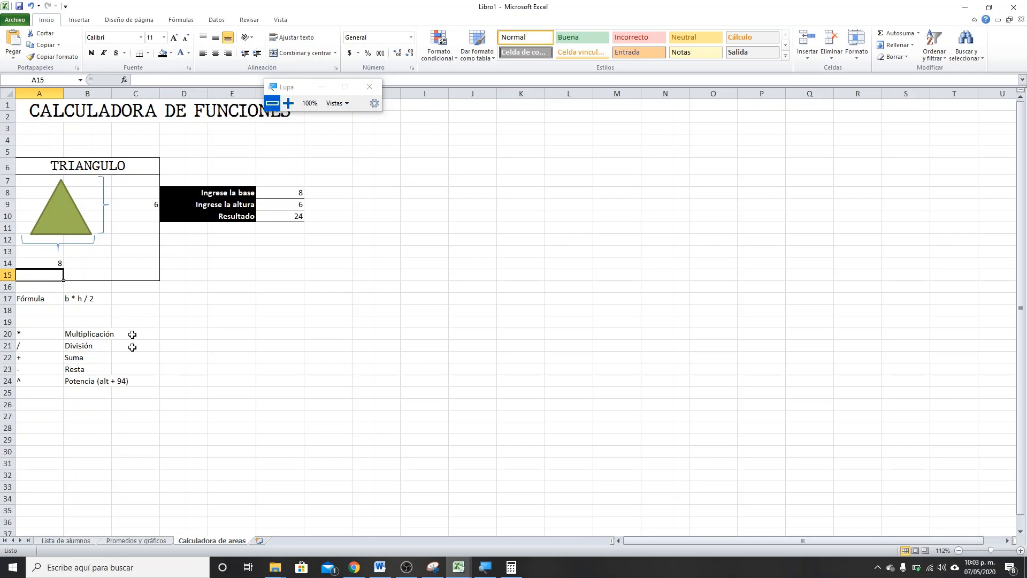
scroll(143, 392, down, 5)
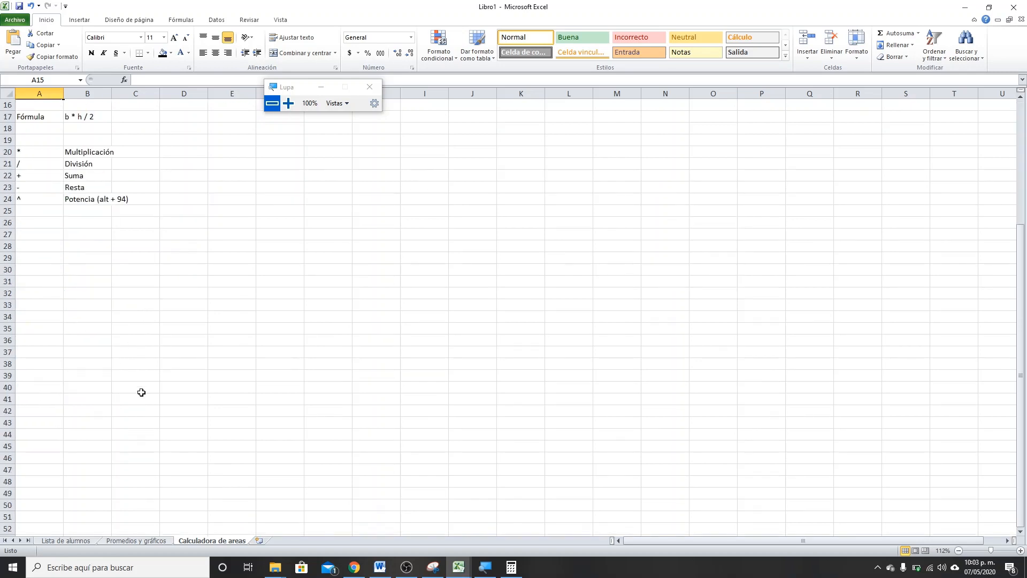
scroll(143, 392, up, 5)
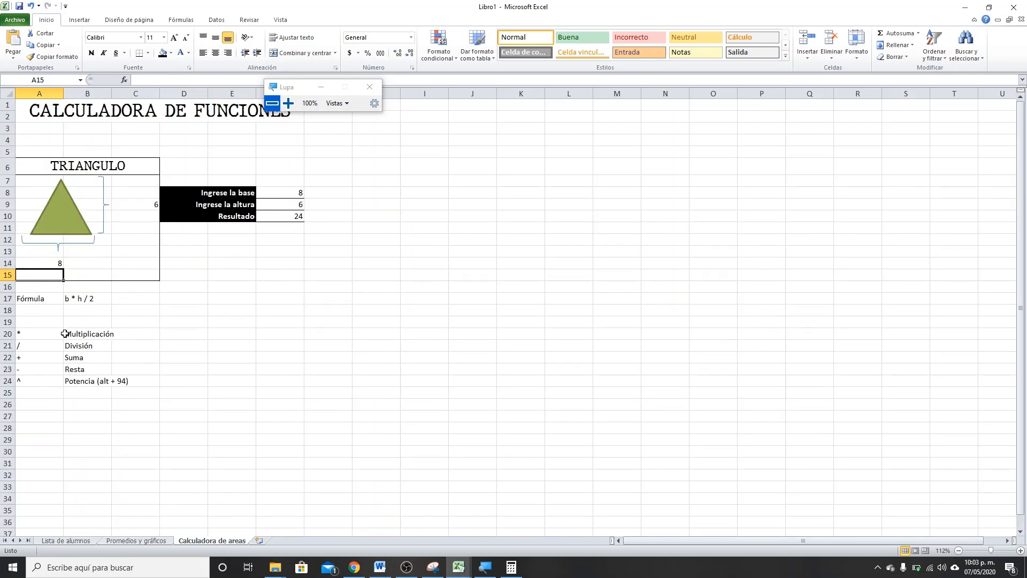
click(460, 567)
click(375, 501)
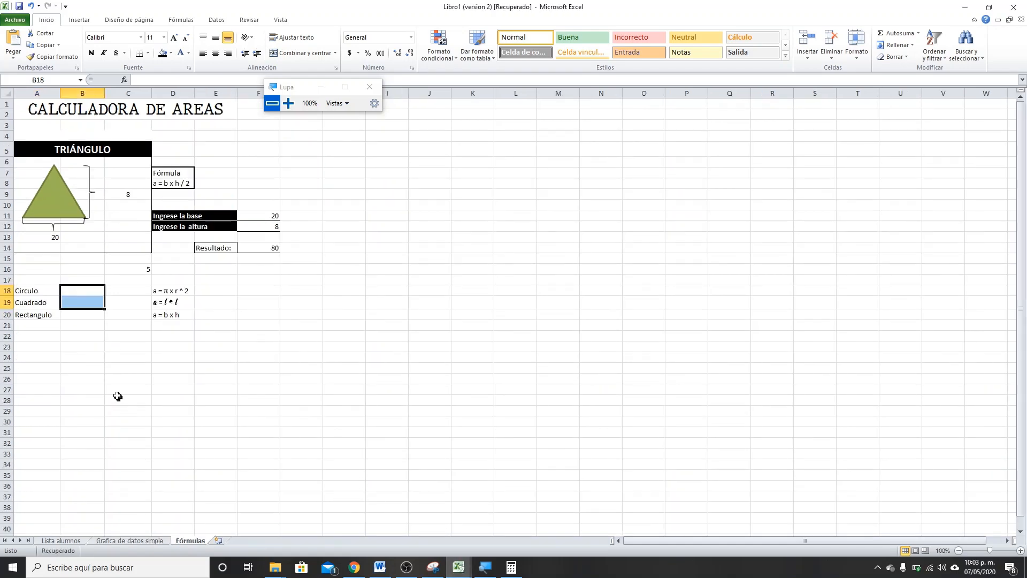
- Magnify the screen to 200% and examine the circle and square area formulas in D18 and D19
click(288, 104)
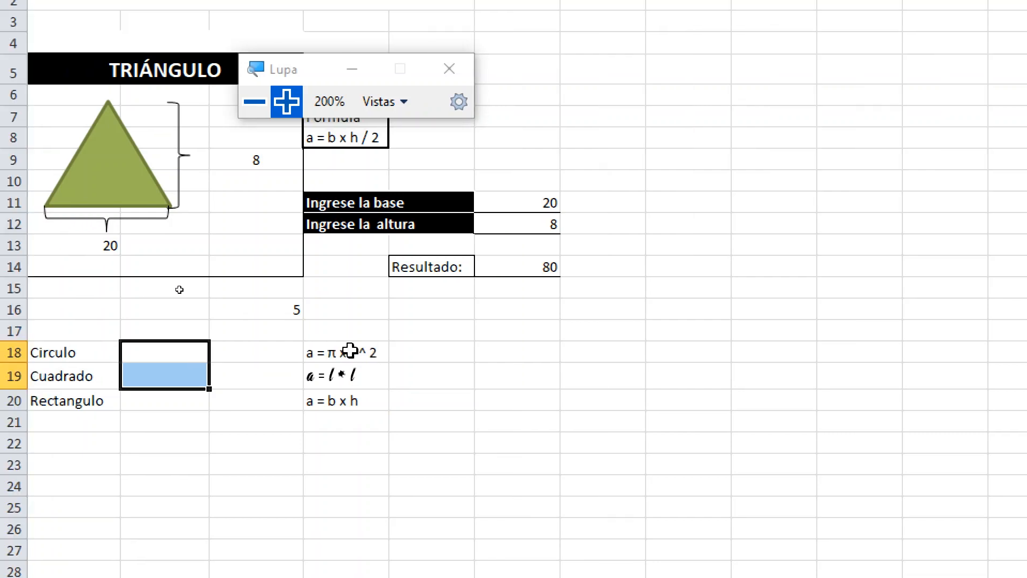
click(312, 350)
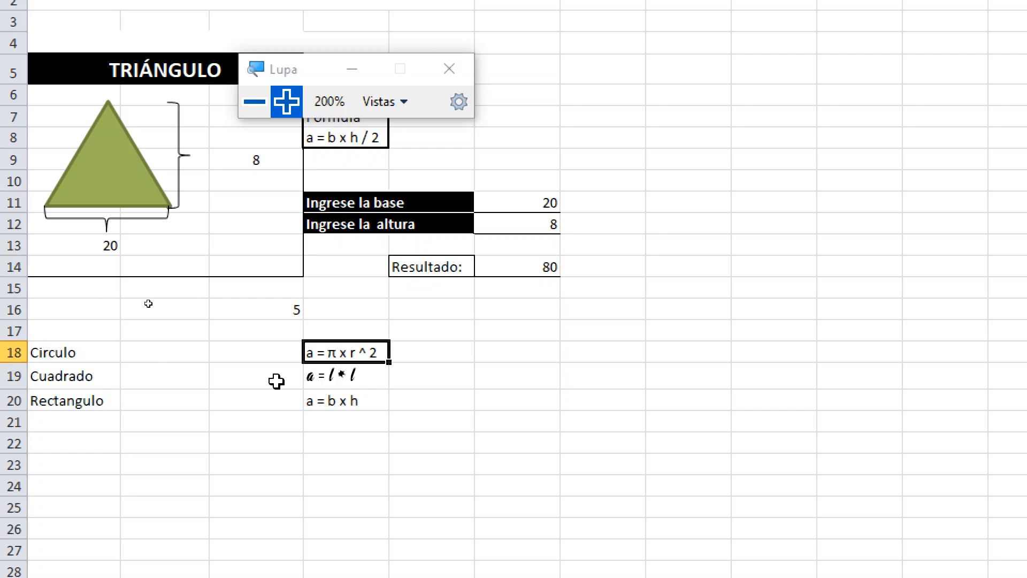
click(348, 379)
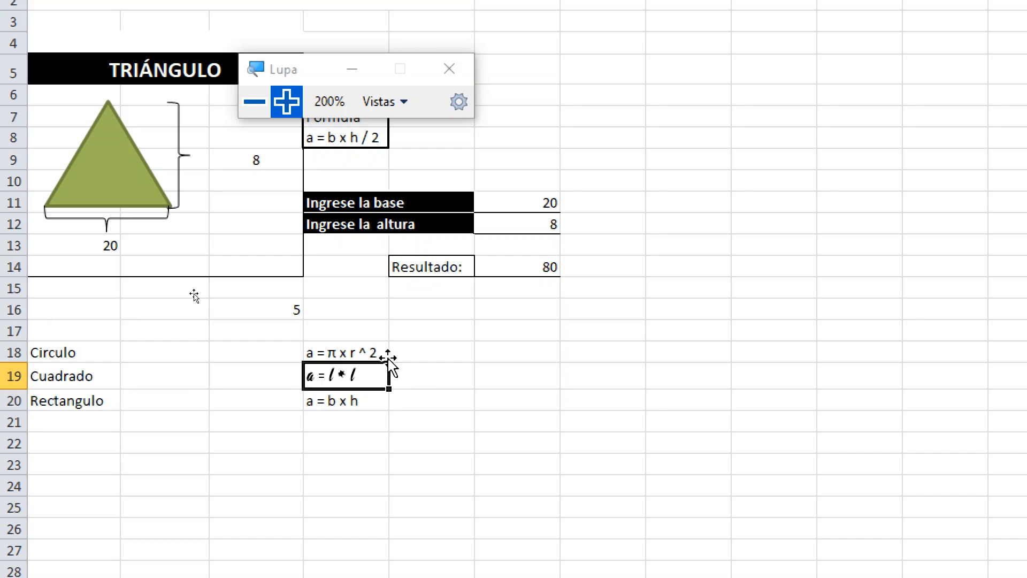
- Try entering pi in F18 as the constant 3.14159265
click(425, 344)
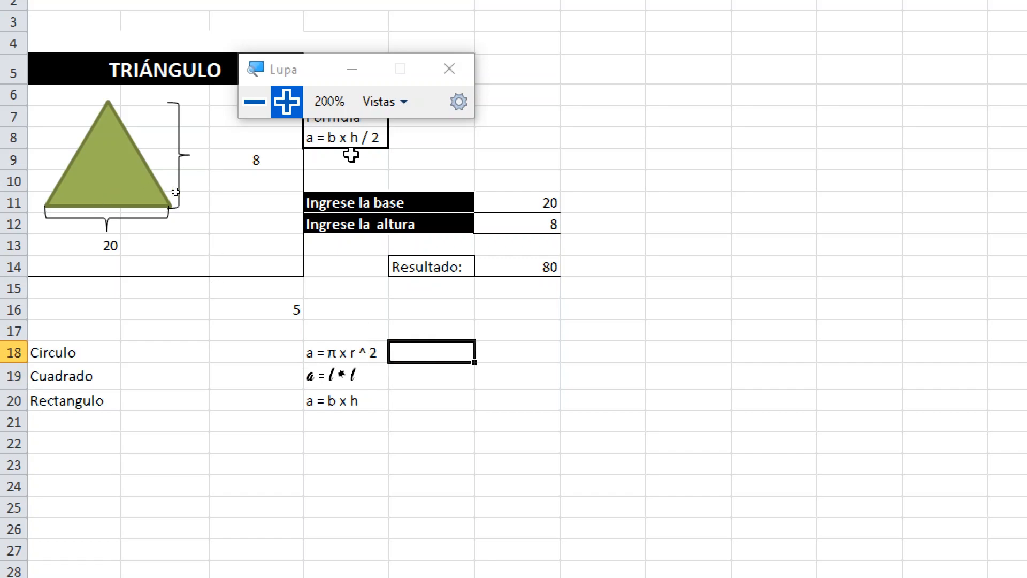
key(Right)
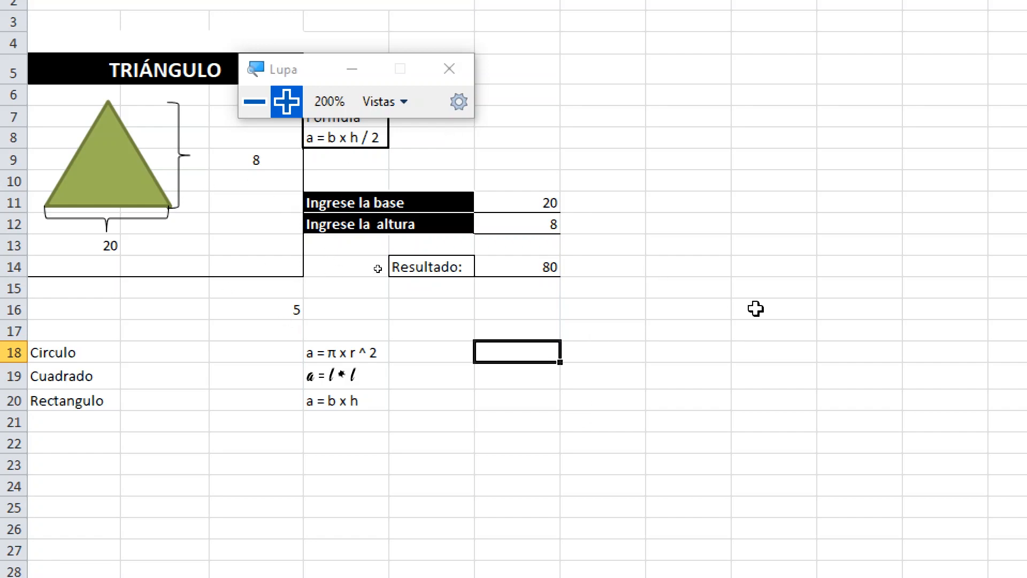
text(=)
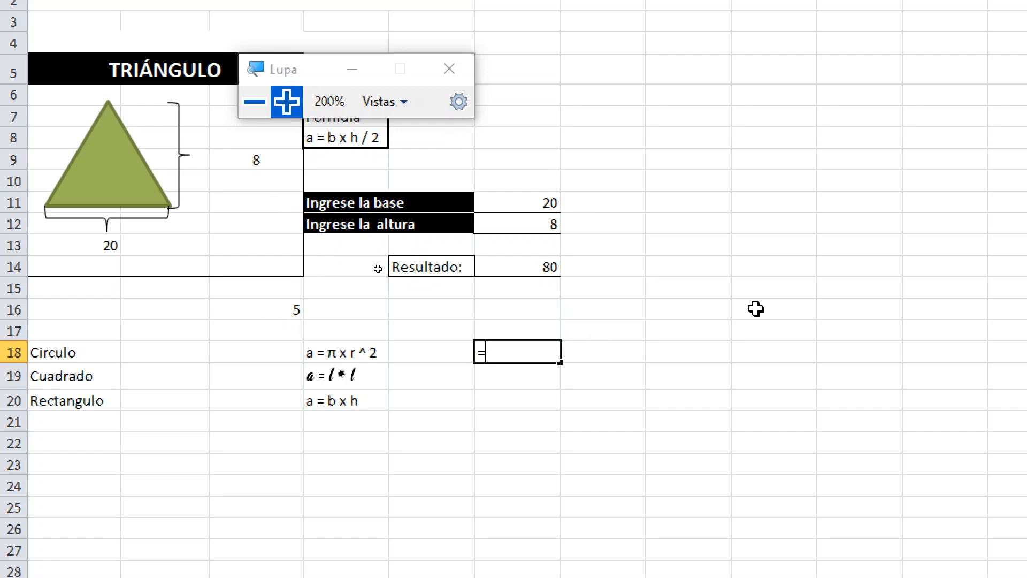
text(3.14159265)
key(BackSpace)
key(BackSpace)
key(BackSpace)
key(BackSpace)
key(BackSpace)
key(BackSpace)
key(BackSpace)
key(BackSpace)
key(BackSpace)
key(BackSpace)
- Enter =PI() in F18 and check its value
text(pi)
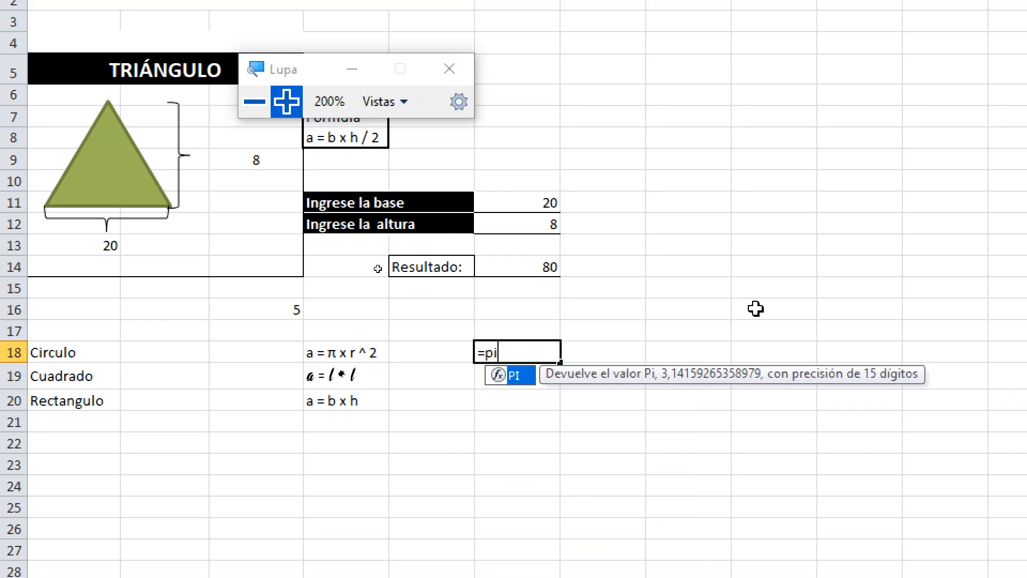
text(())
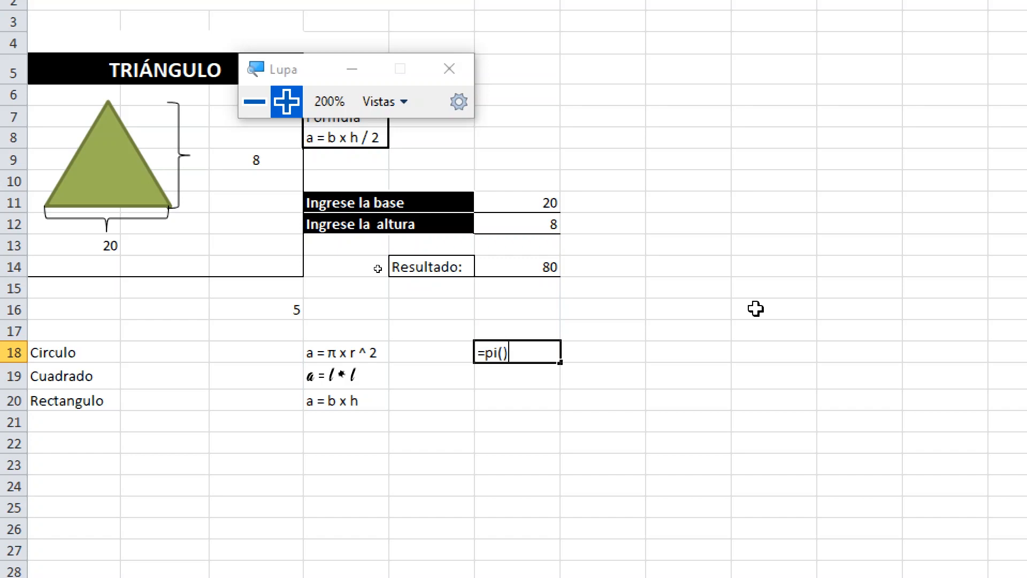
key(Left)
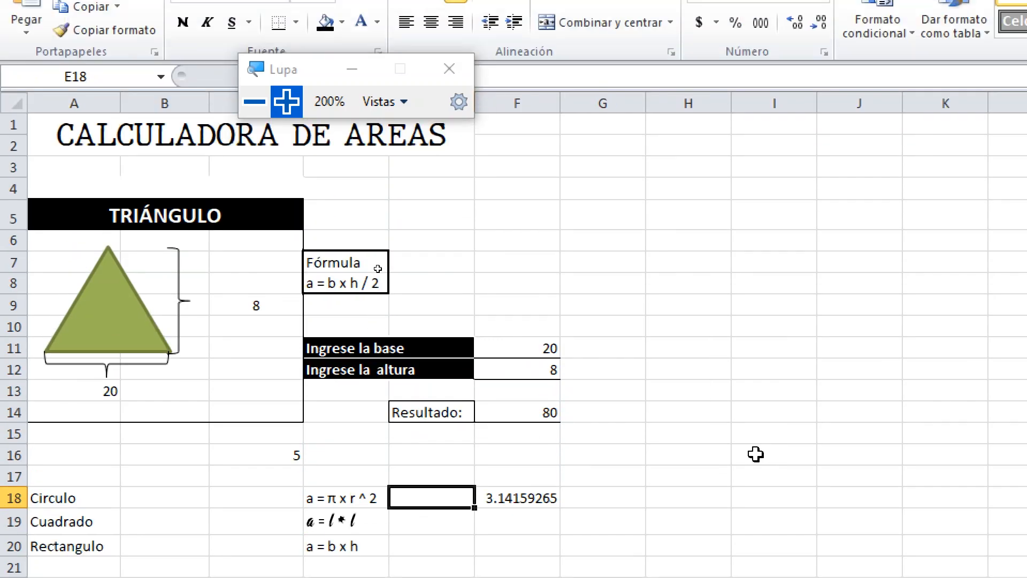
key(Right)
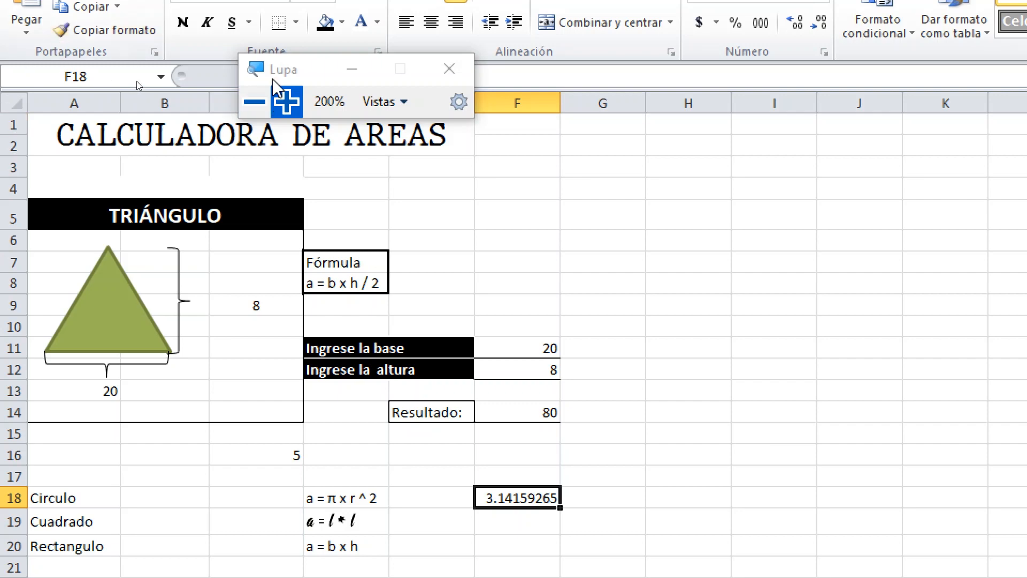
- Move the Lupa window off the worksheet heading and clear the contents of F18
drag(290, 71, 741, 107)
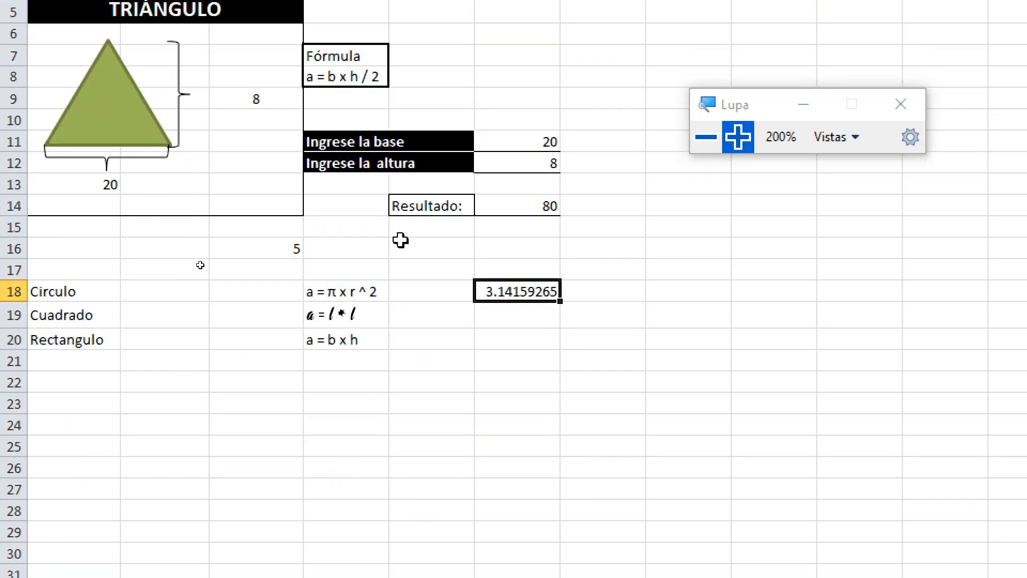
scroll(407, 457, down, 2)
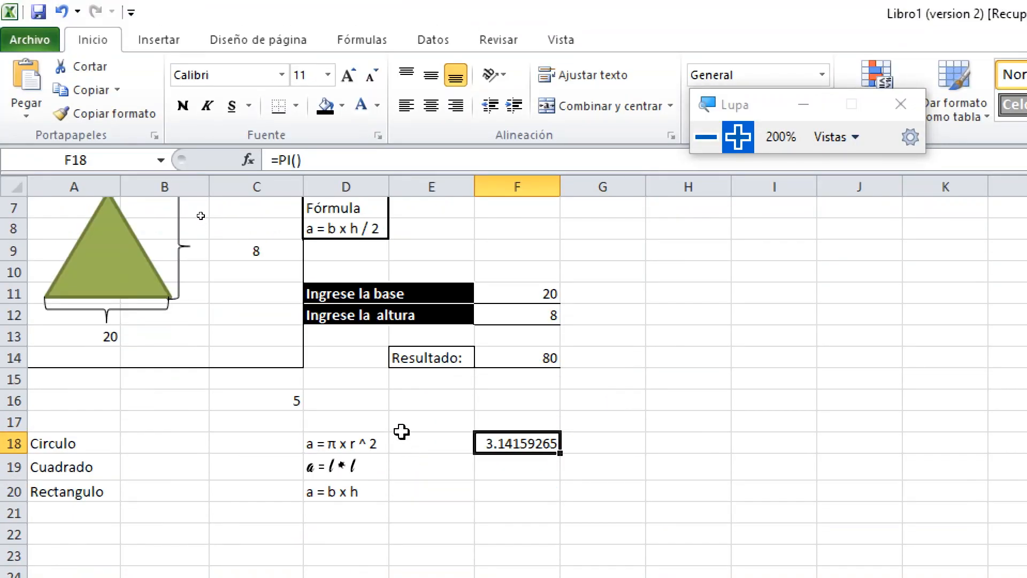
key(BackSpace)
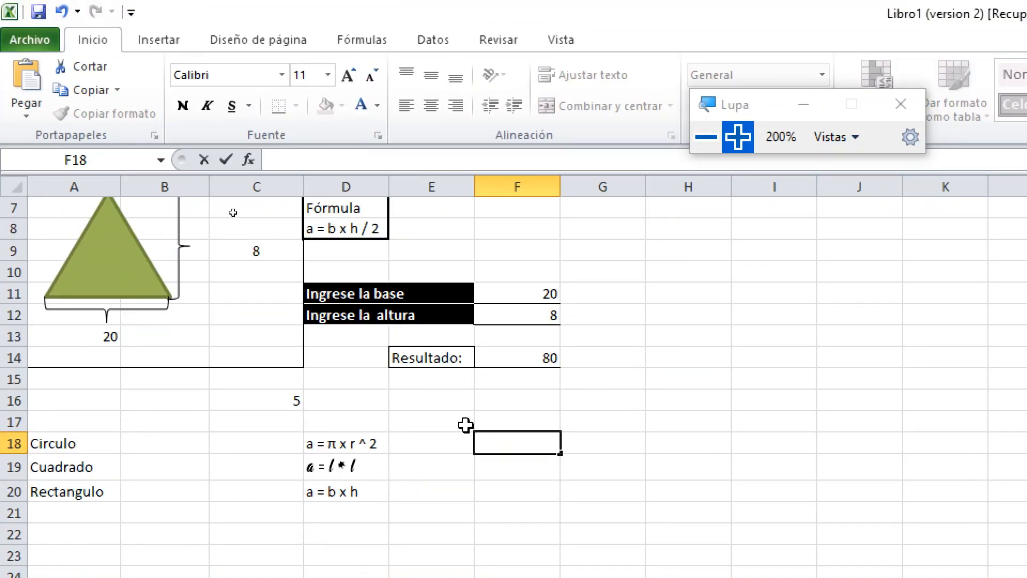
click(544, 472)
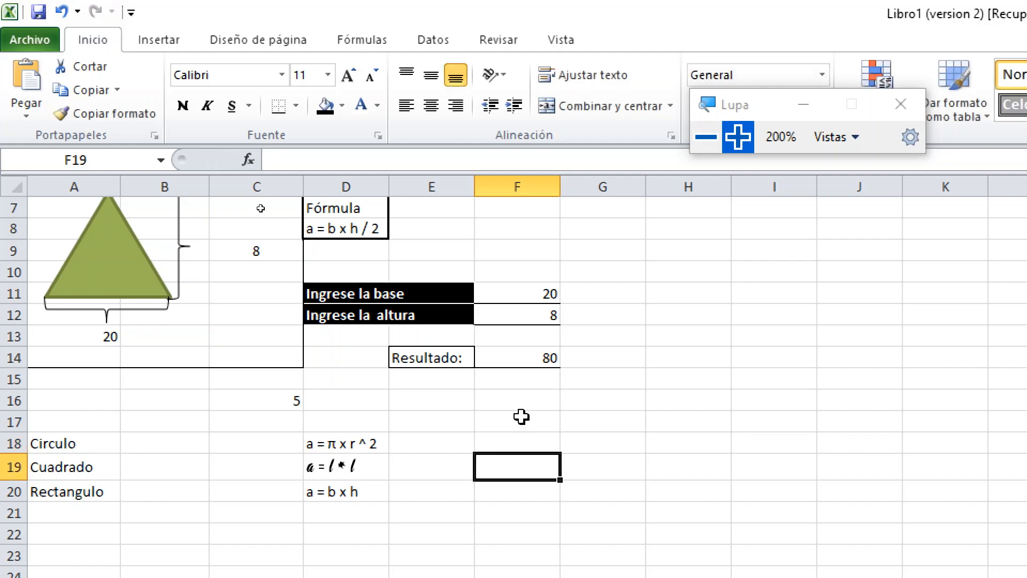
- Enter the circle area formula =PI() * F16 ^ 2 in F18
click(497, 438)
text(=pi())
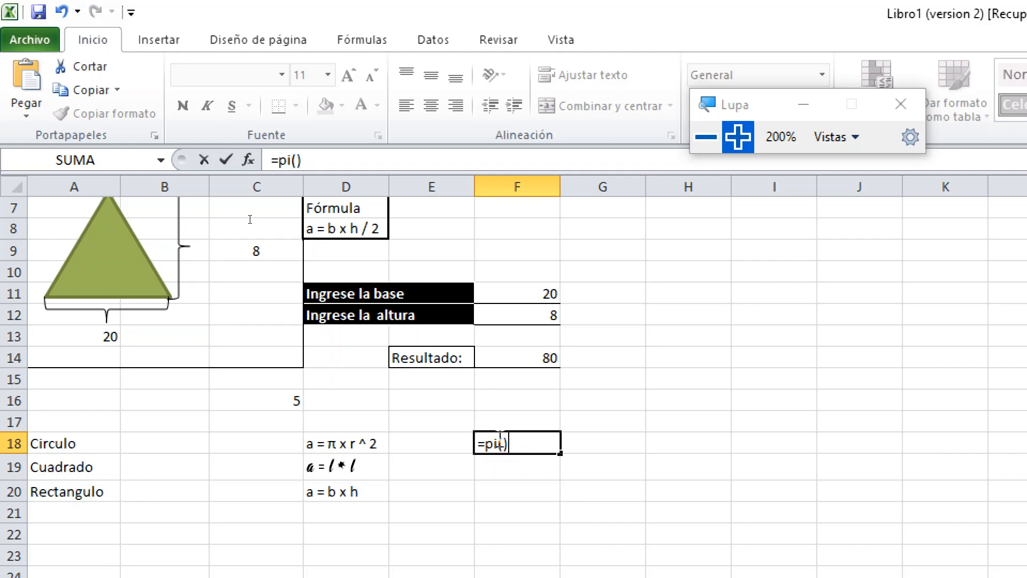
text( *)
click(527, 397)
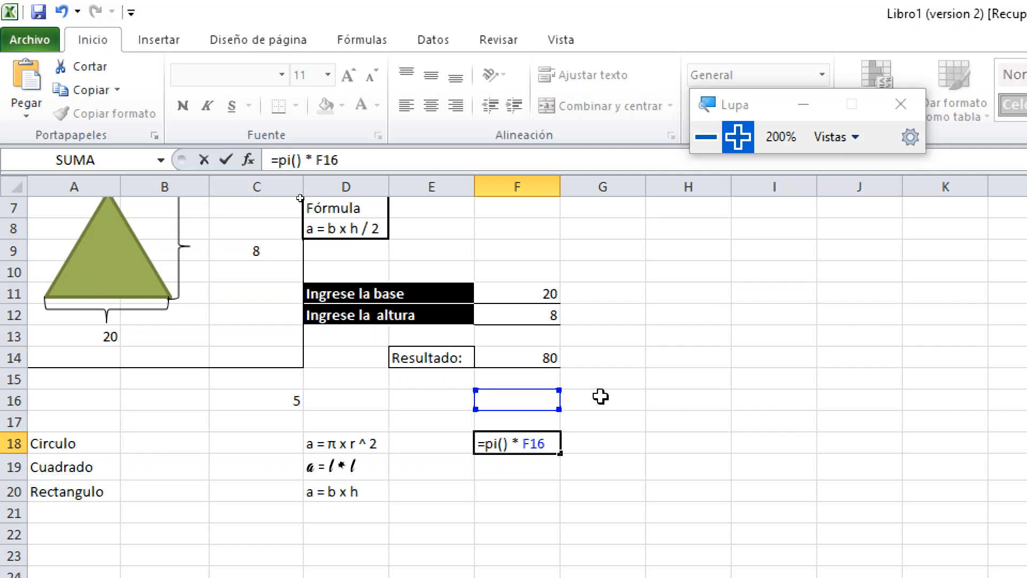
text(^ 2)
key(Return)
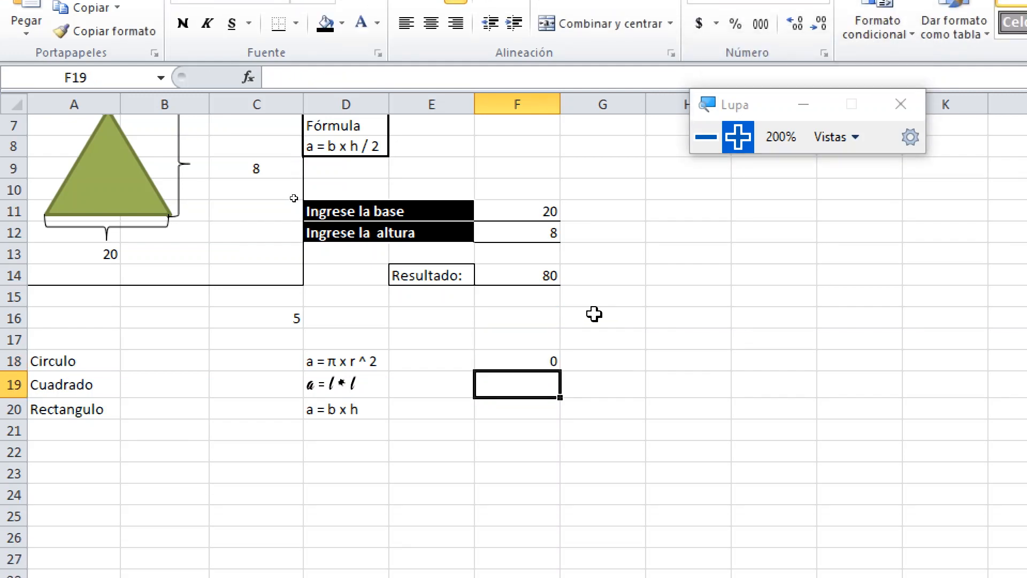
- Enter a radius of 15 in F16 for the circle formula
click(511, 398)
text(15)
key(Return)
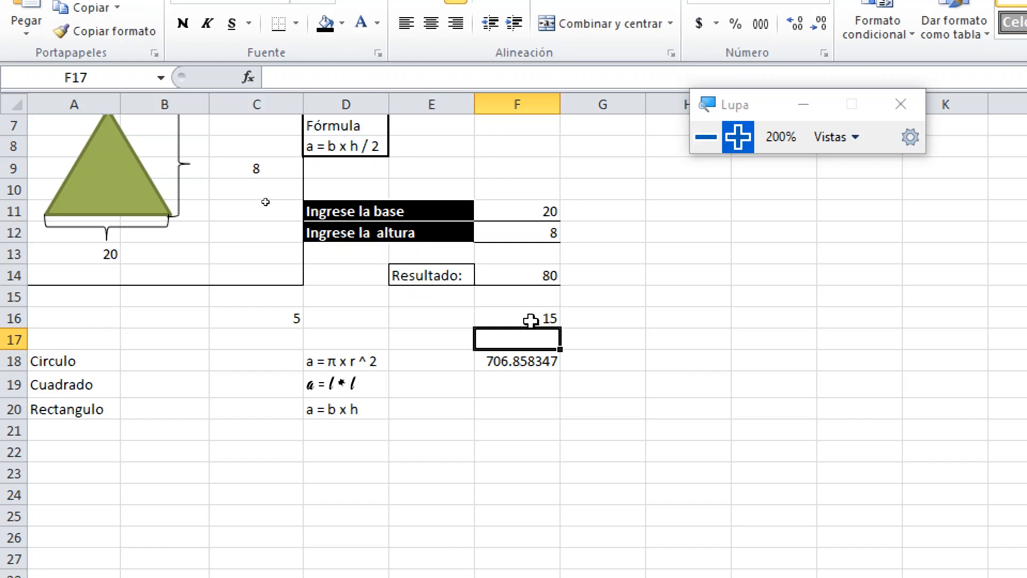
- Review the radius in F16 and the cell references of the circle area formula in F18
click(527, 317)
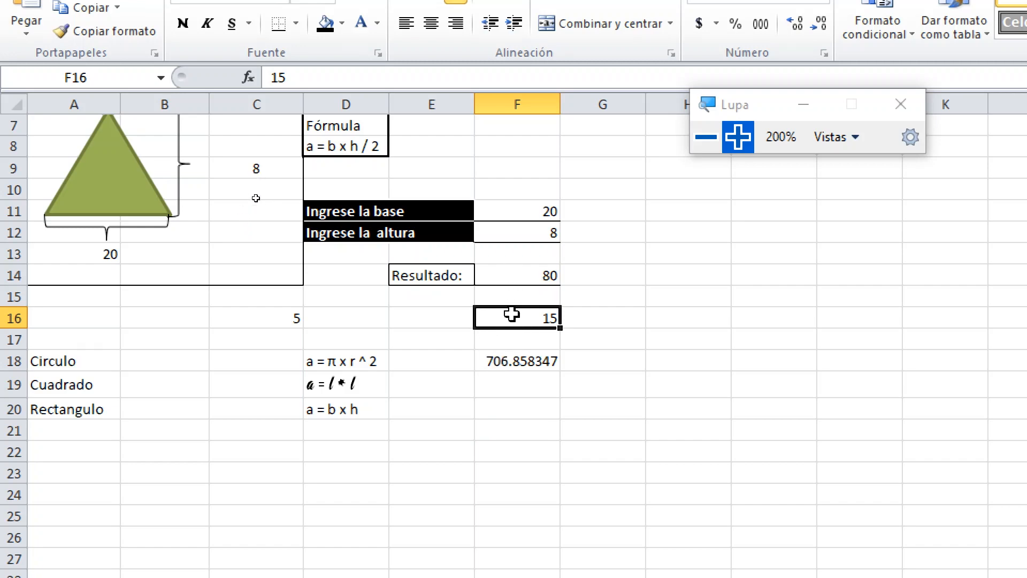
click(509, 362)
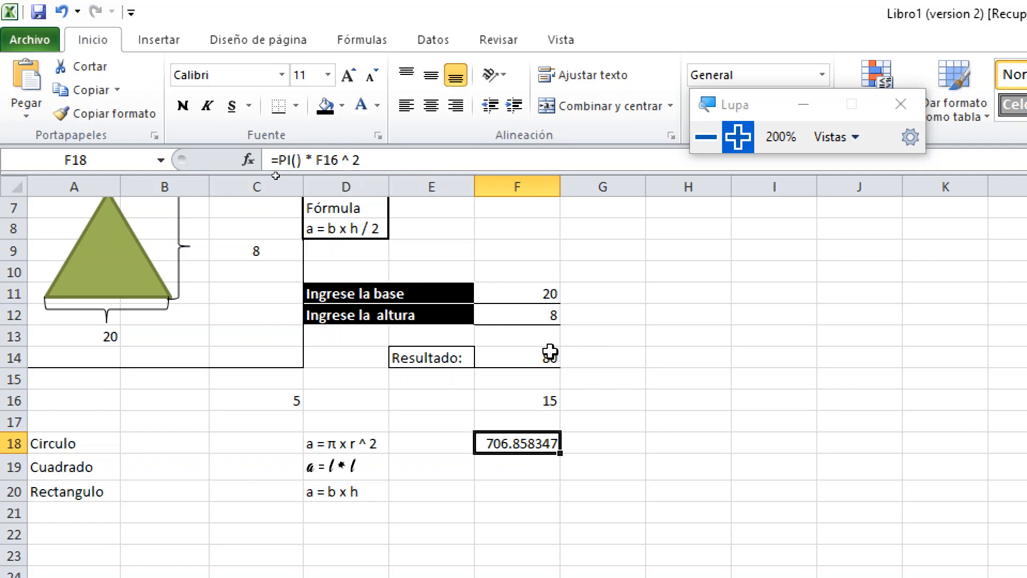
click(383, 160)
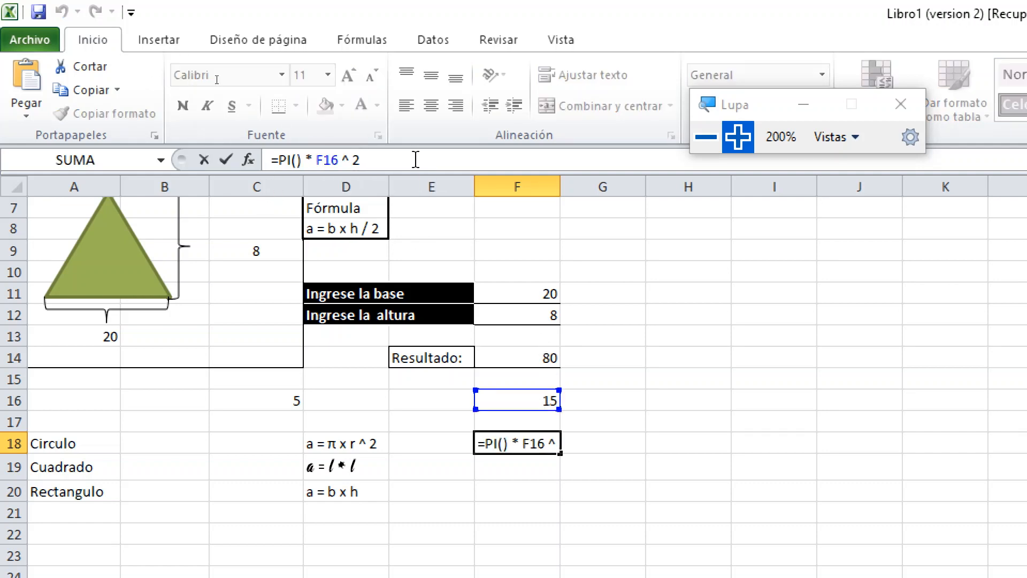
key(Return)
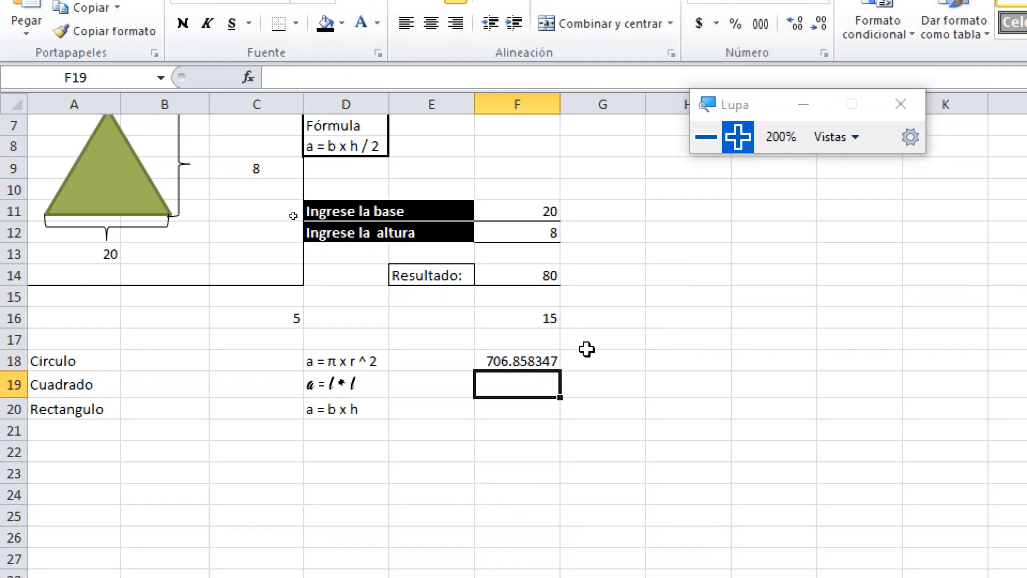
- Apply the Número format to the circle area result in F18
click(535, 360)
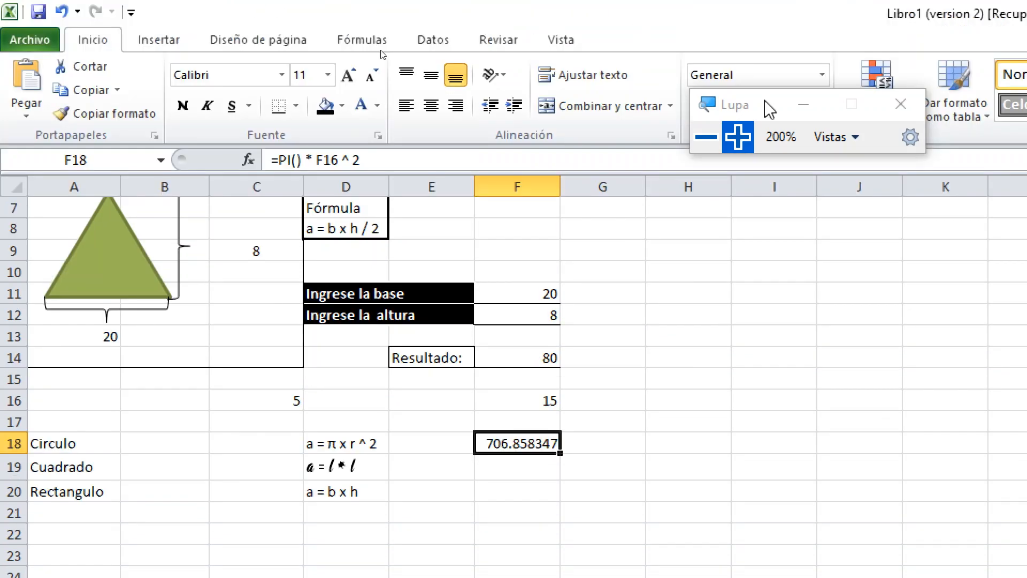
click(758, 74)
click(824, 75)
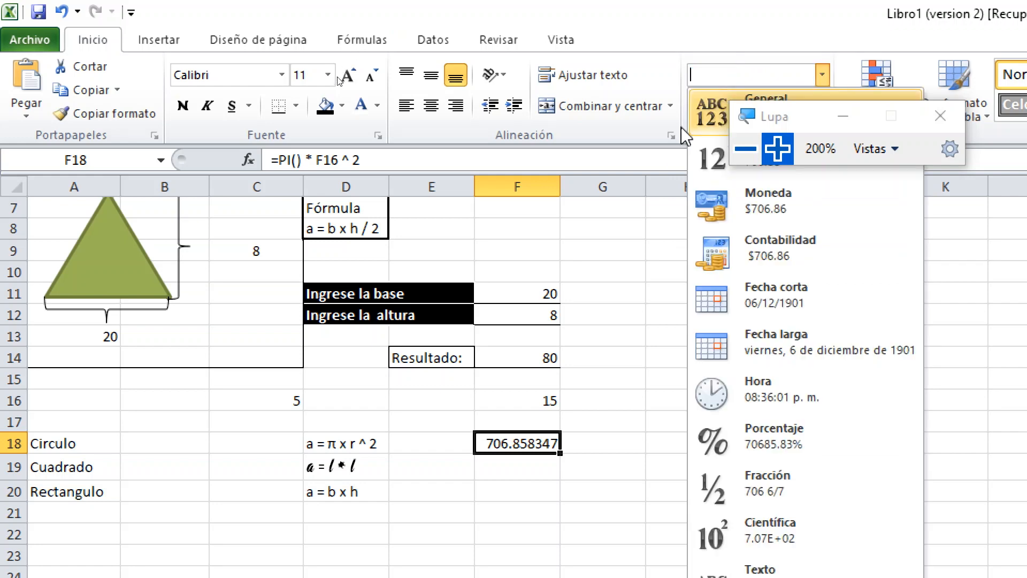
click(696, 160)
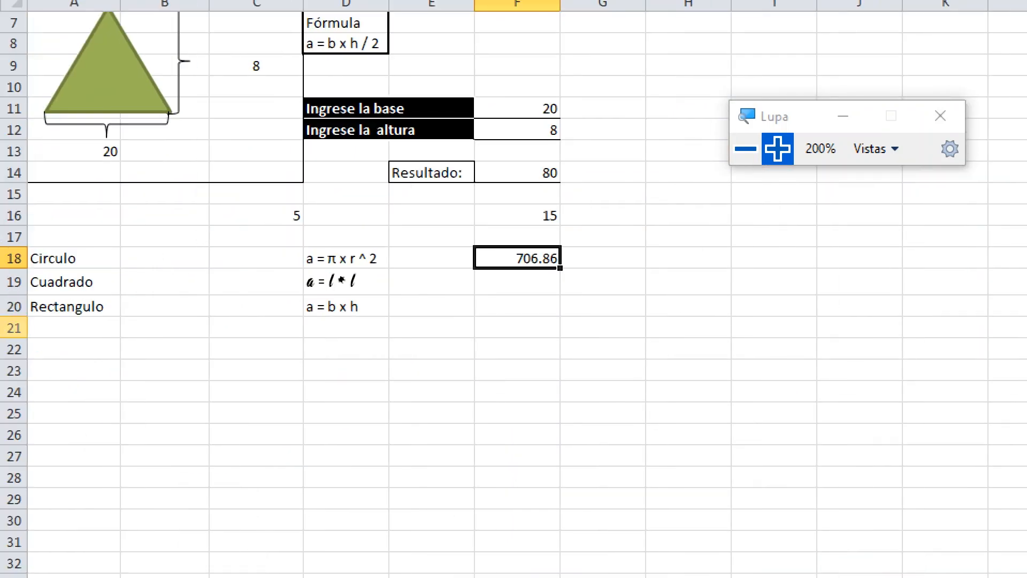
- Review the Circulo, Cuadrado and Rectangulo labels in A18:A20 against the finished triangle section
click(57, 256)
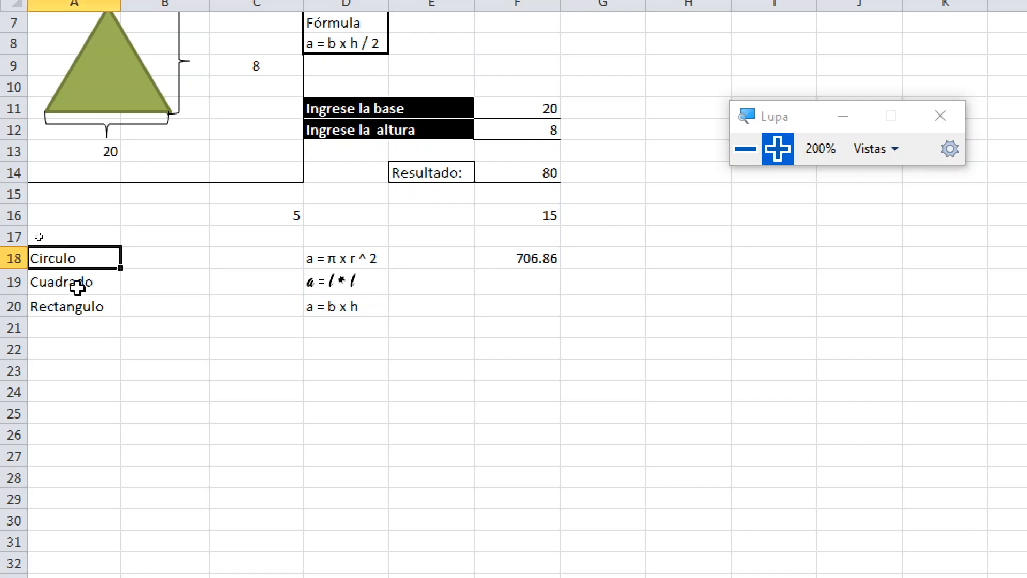
click(78, 289)
click(80, 308)
scroll(80, 309, up, 2)
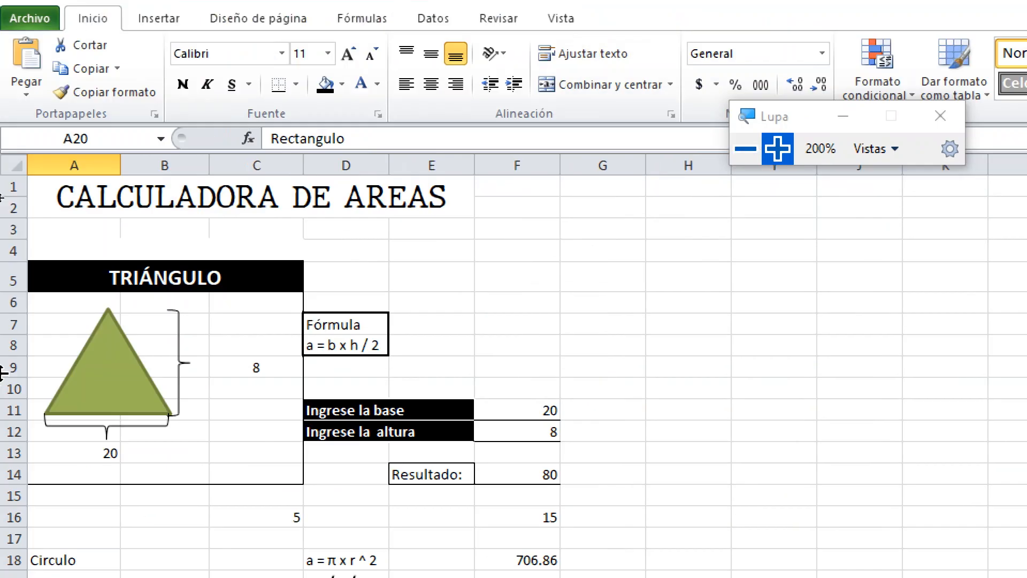
- Open the symbol picker for the circle formula text in D18, choose the recently used π and move the Lupa window clear
click(315, 558)
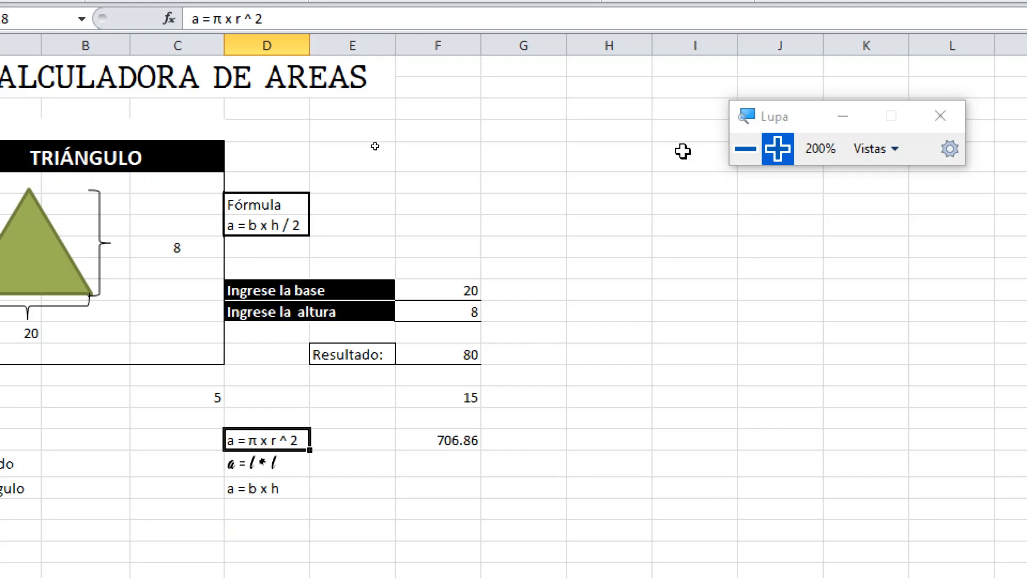
click(747, 153)
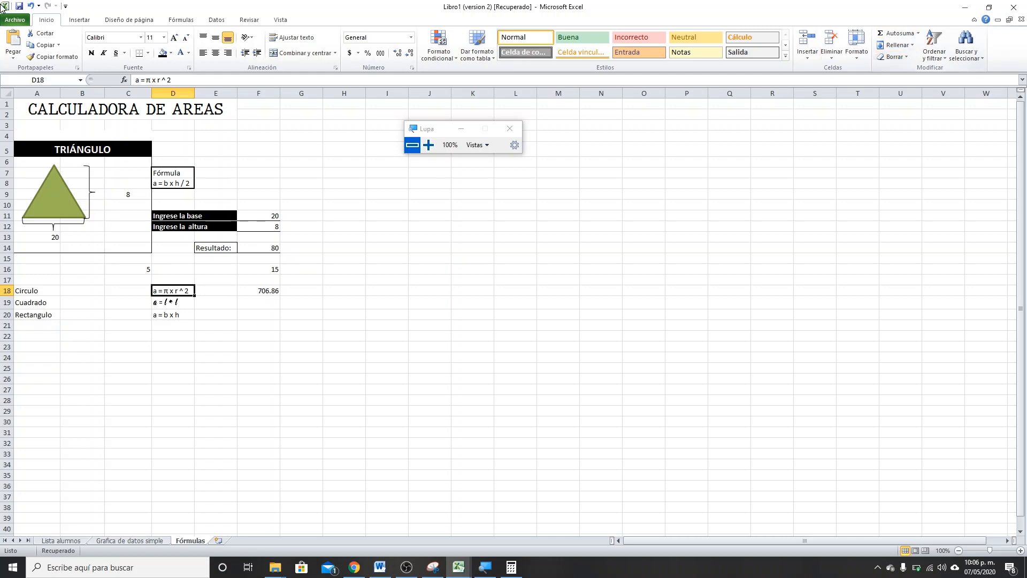
click(79, 20)
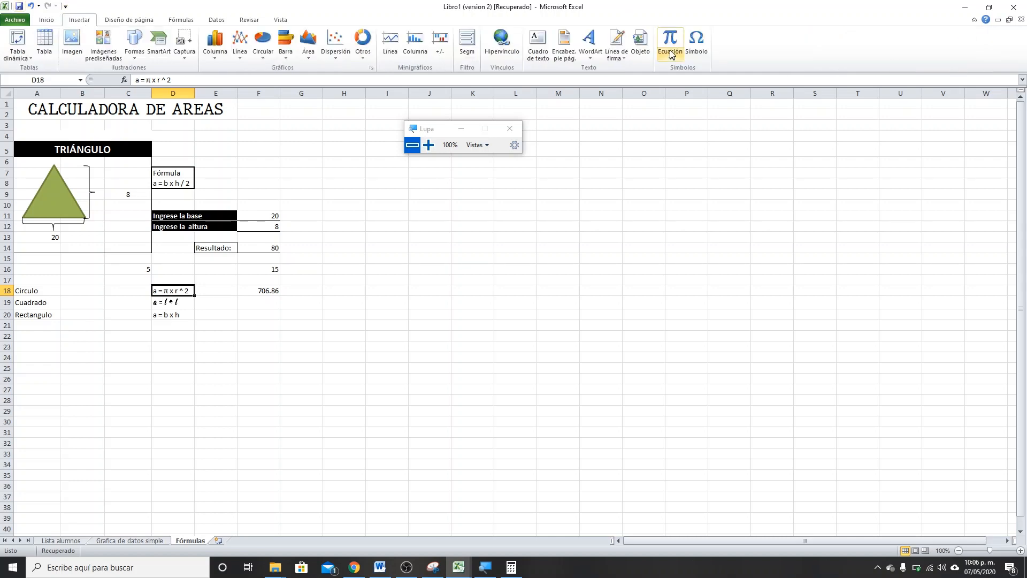
click(694, 43)
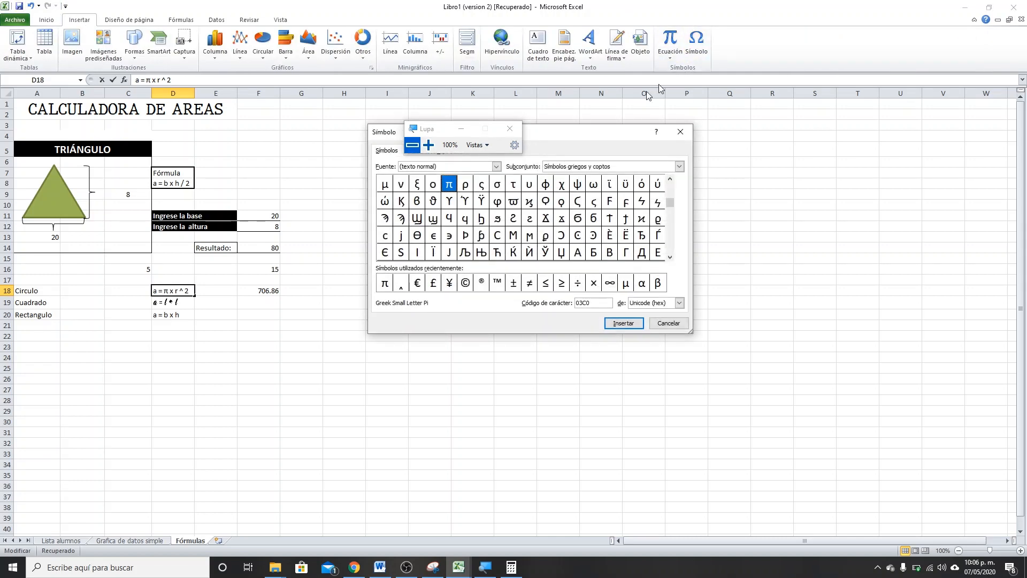
click(386, 282)
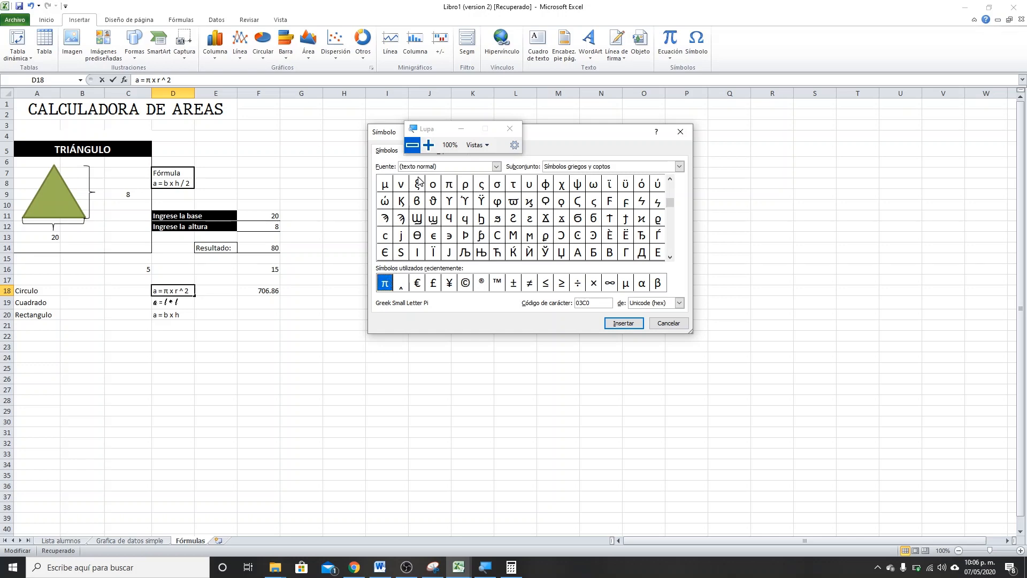
drag(428, 129, 787, 142)
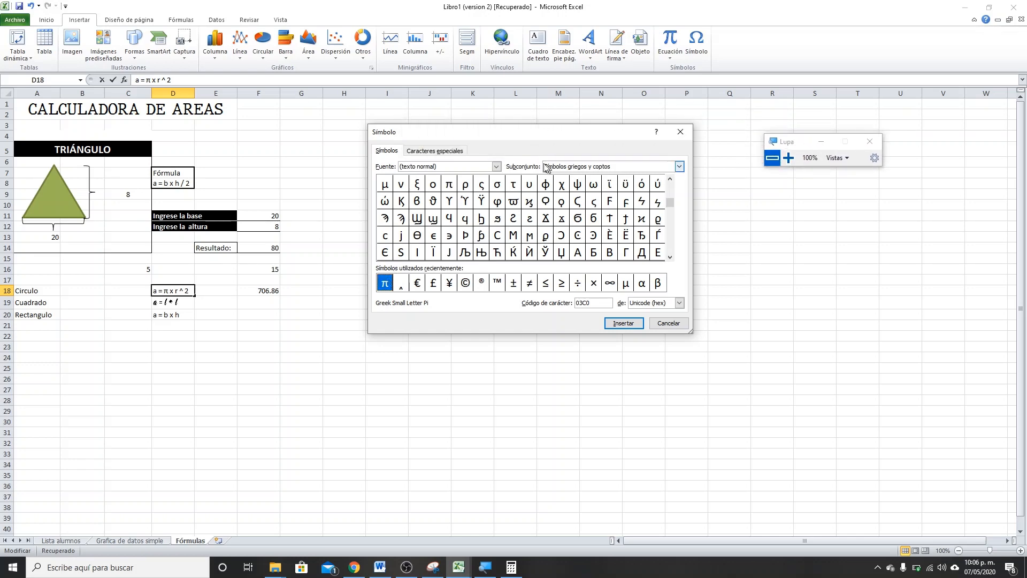
- Check the character code 03C0 of the π symbol, insert it at the end of the D18 text and close the symbol picker
click(789, 158)
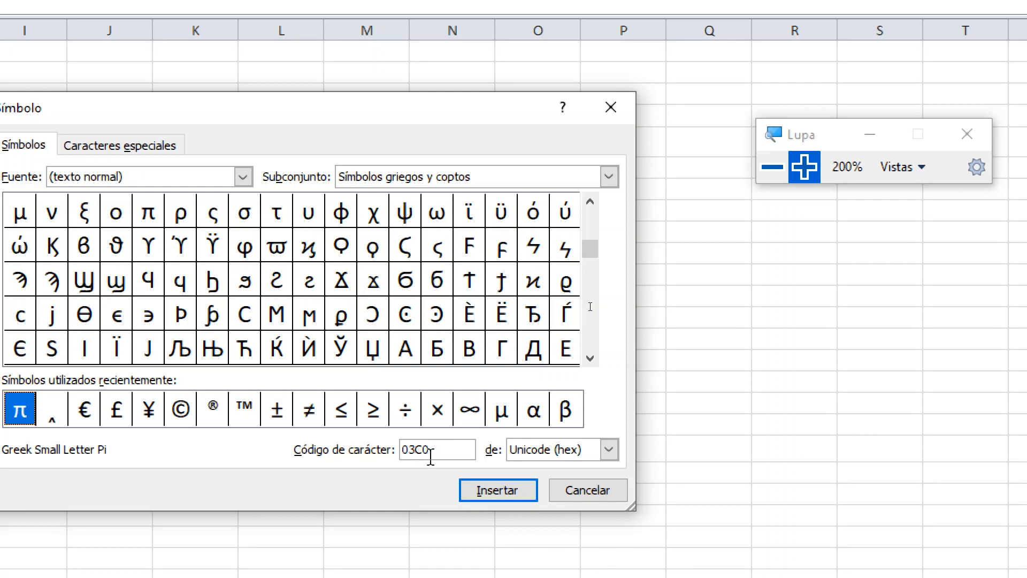
drag(434, 451, 400, 451)
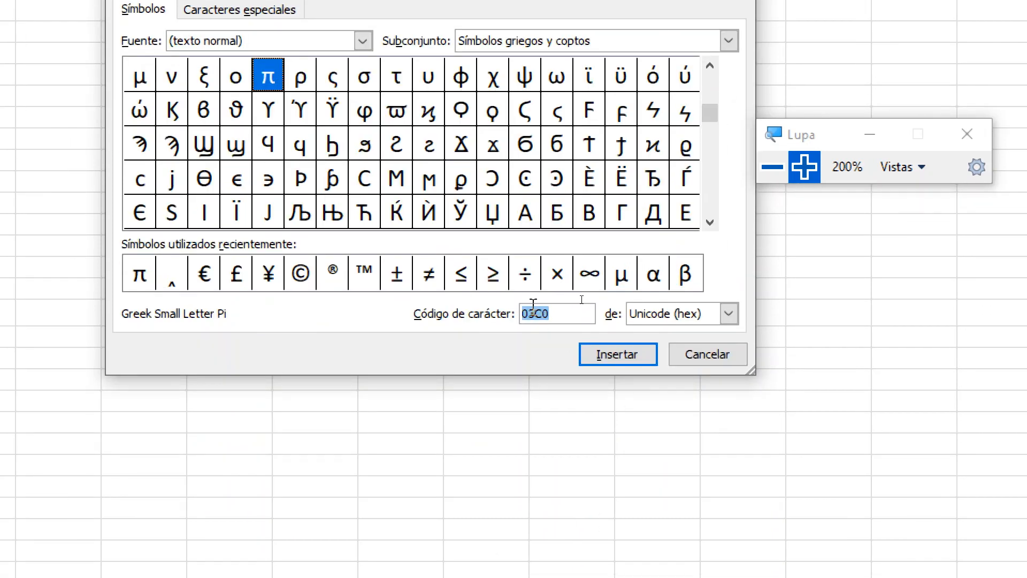
click(600, 347)
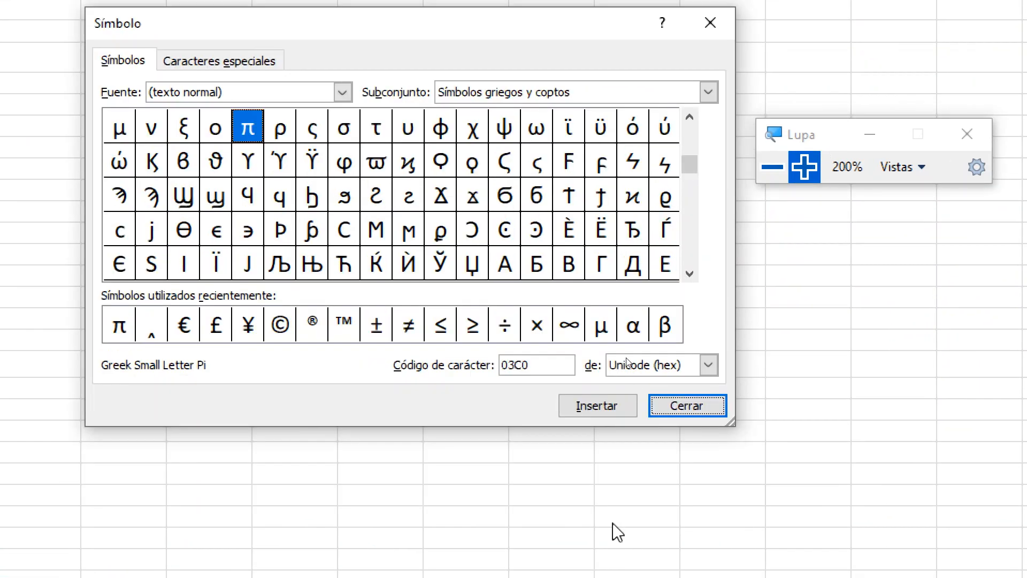
click(709, 397)
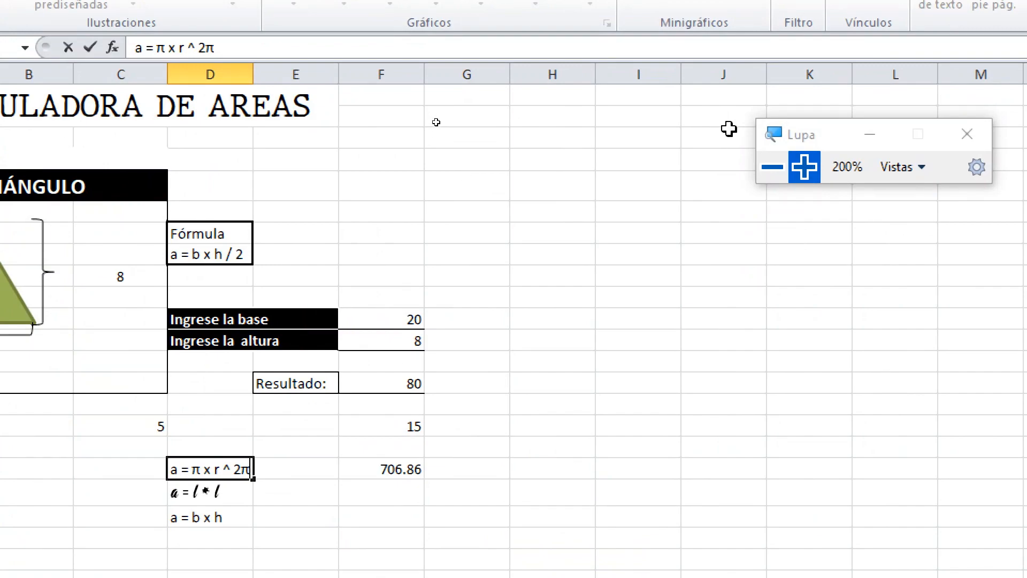
key(super+minus)
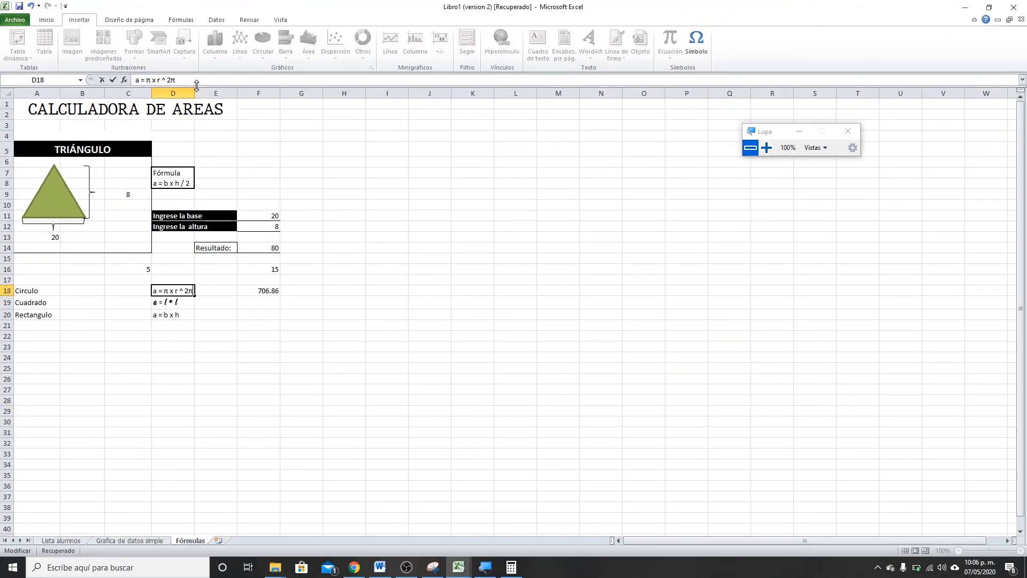